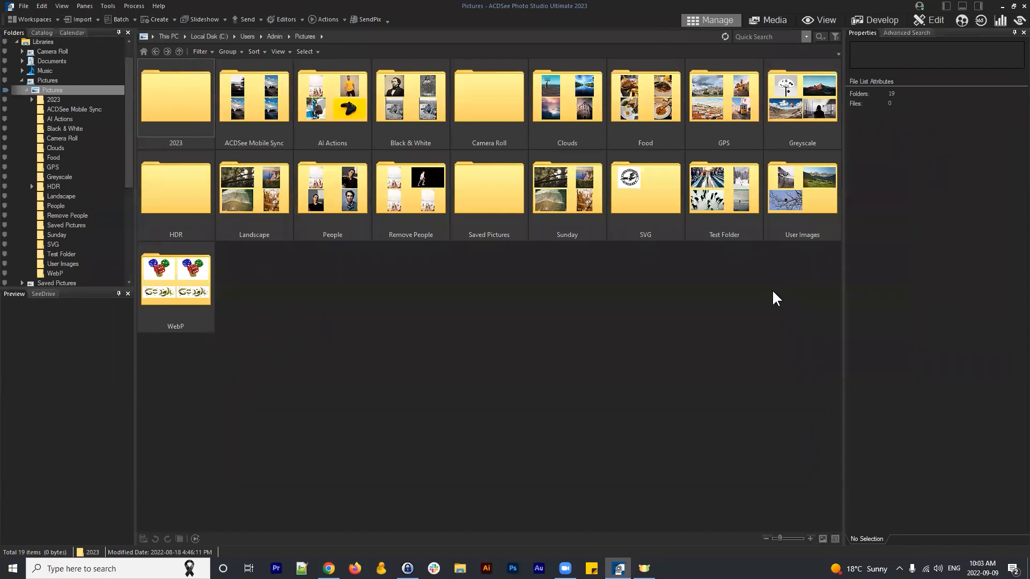
Open the photo of the man in the yellow T-shirt from the AI Actions folder in Edit mode
drag(814, 291, 667, 287)
double_click(339, 97)
click(593, 247)
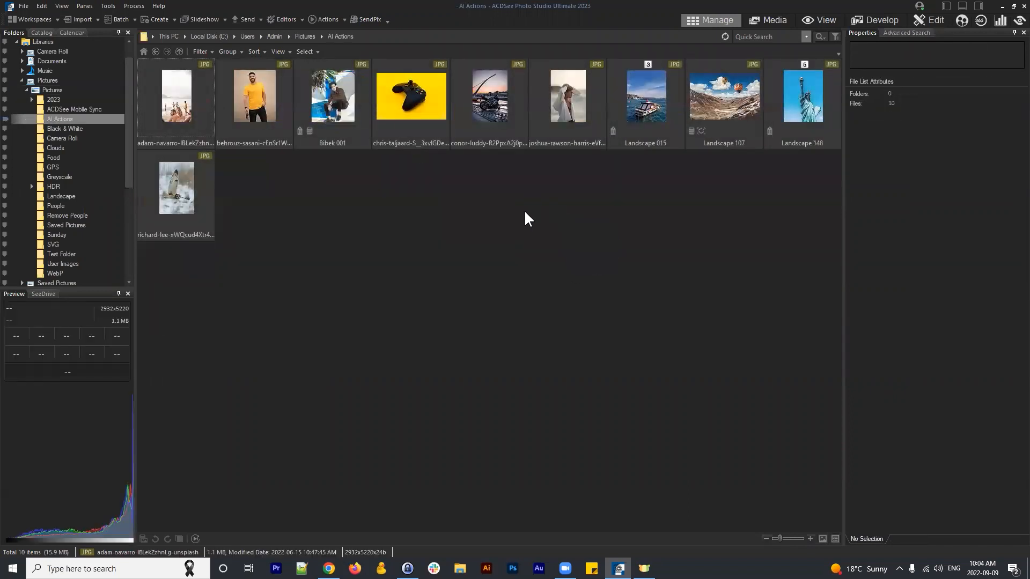
click(258, 93)
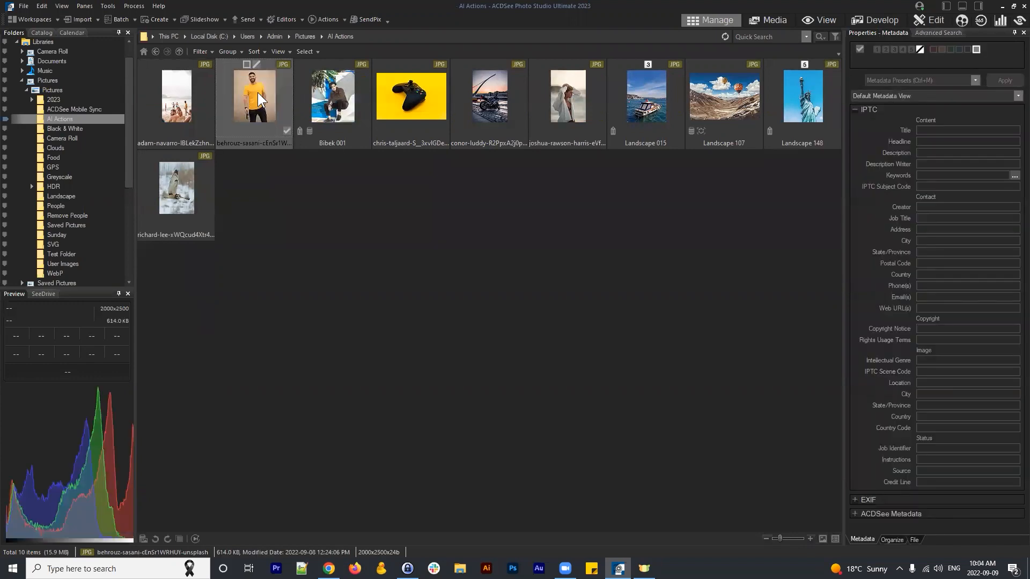
click(930, 20)
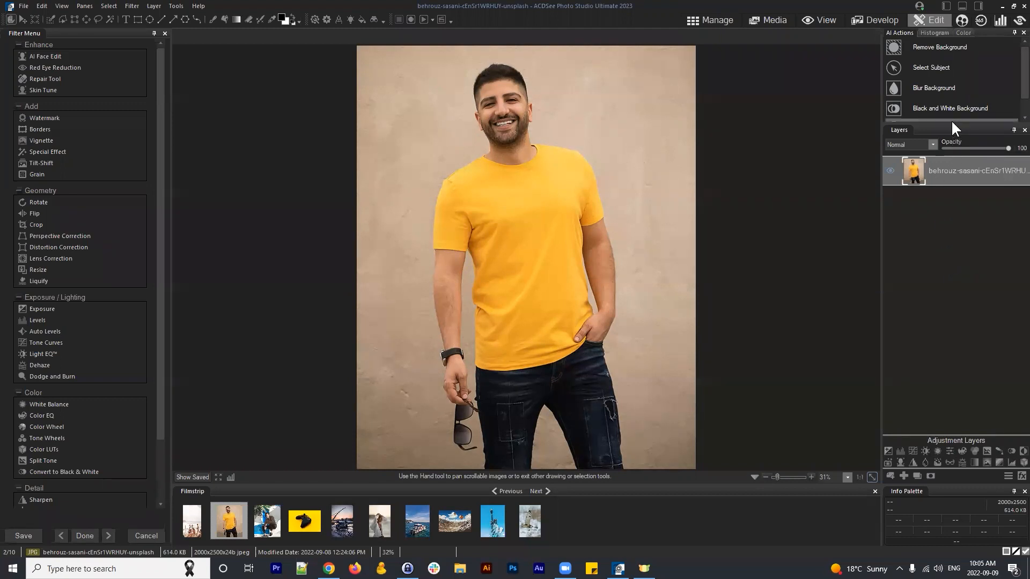
Enlarge the AI Actions list, apply Remove Background to the man's photo and select the resulting layer mask
drag(952, 123, 952, 158)
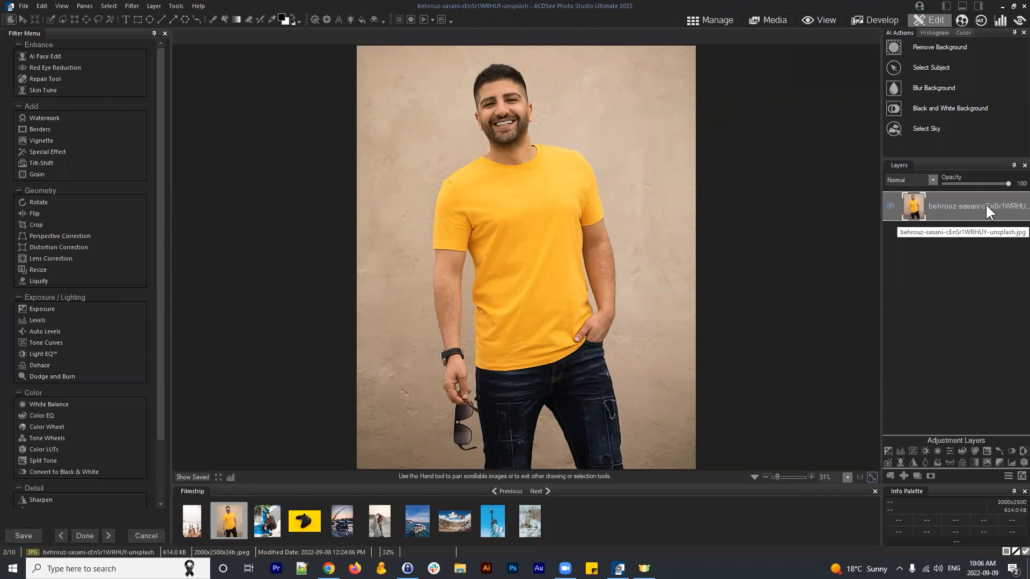
click(951, 47)
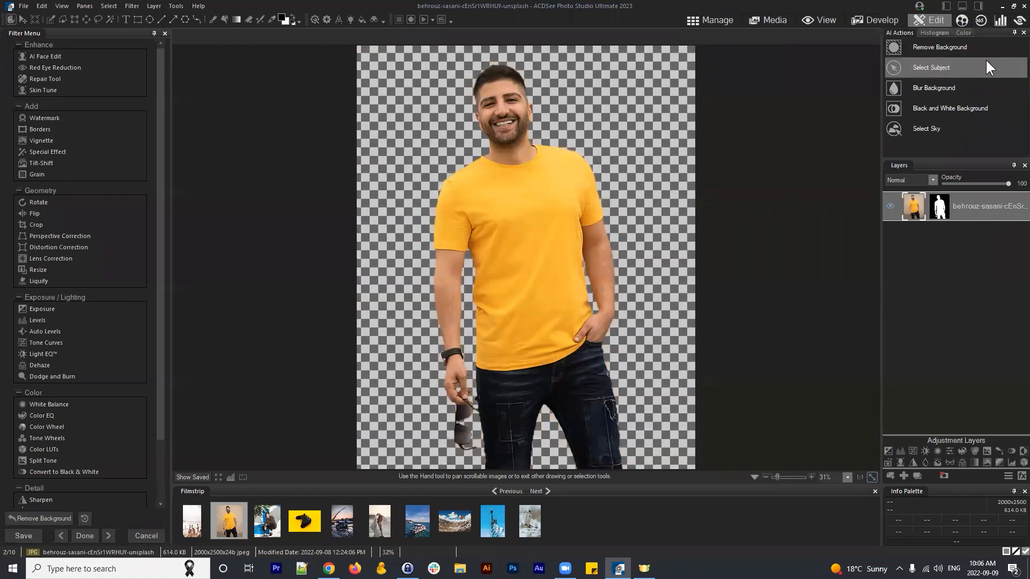
click(940, 213)
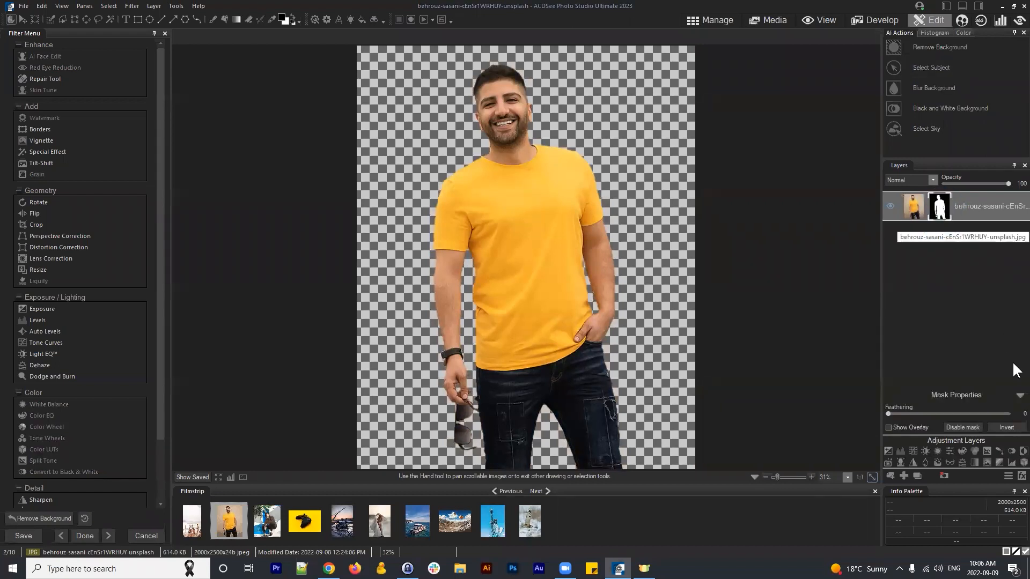
click(1020, 396)
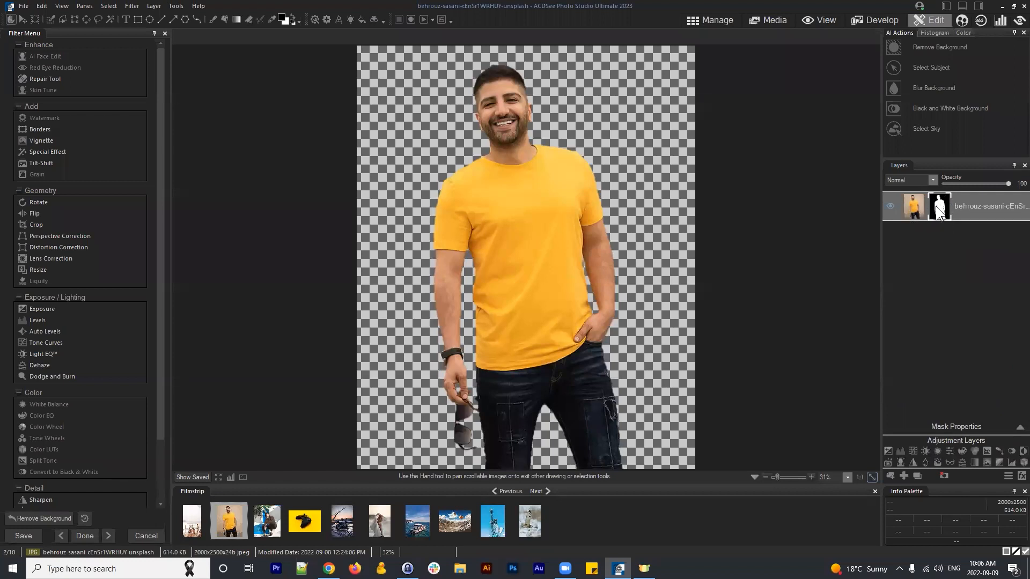
click(973, 213)
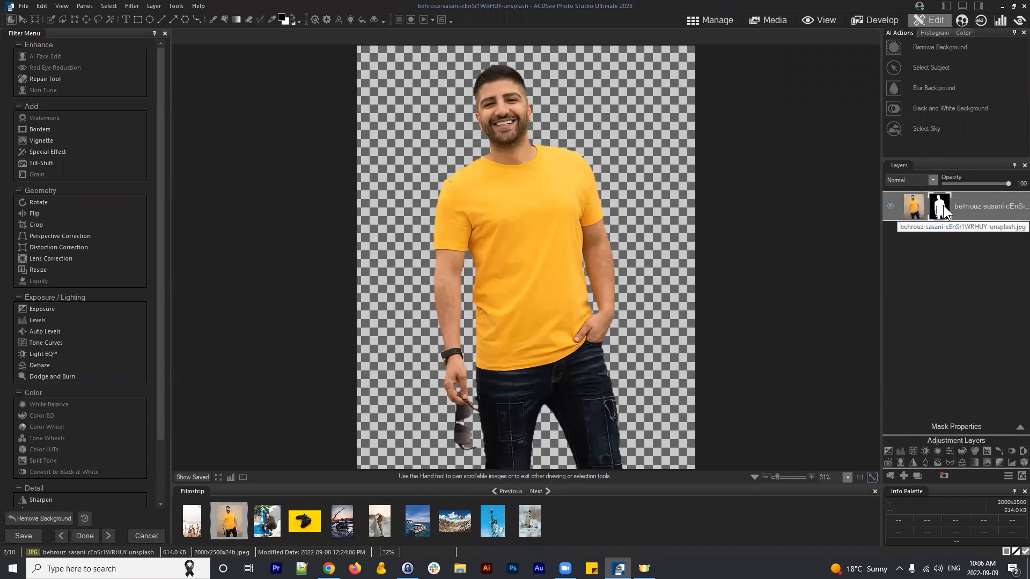
Paint white on the layer mask with a brush of size 173 to reveal the background in the photo's upper-right corner
click(213, 20)
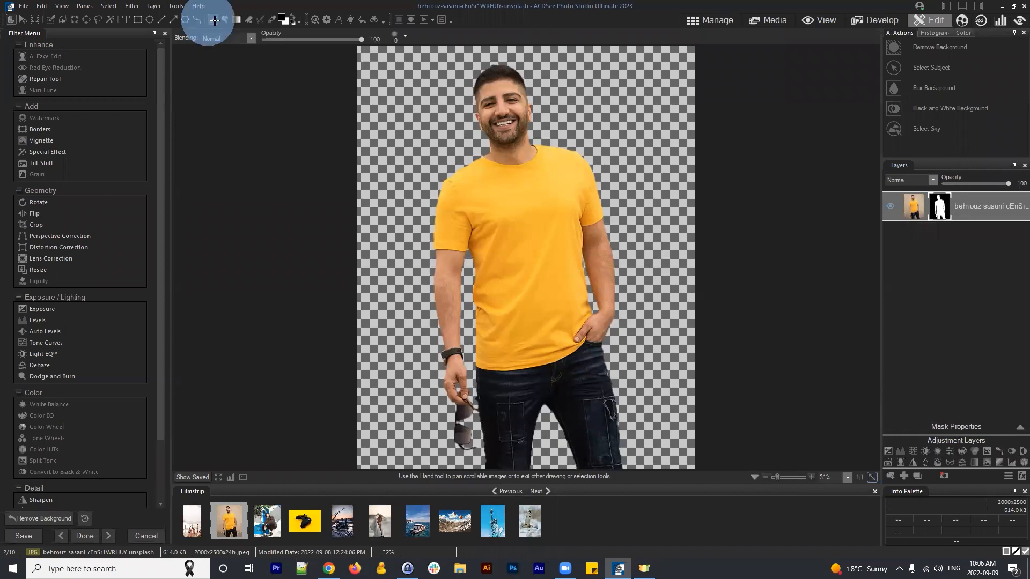
scroll(651, 112, up, 10)
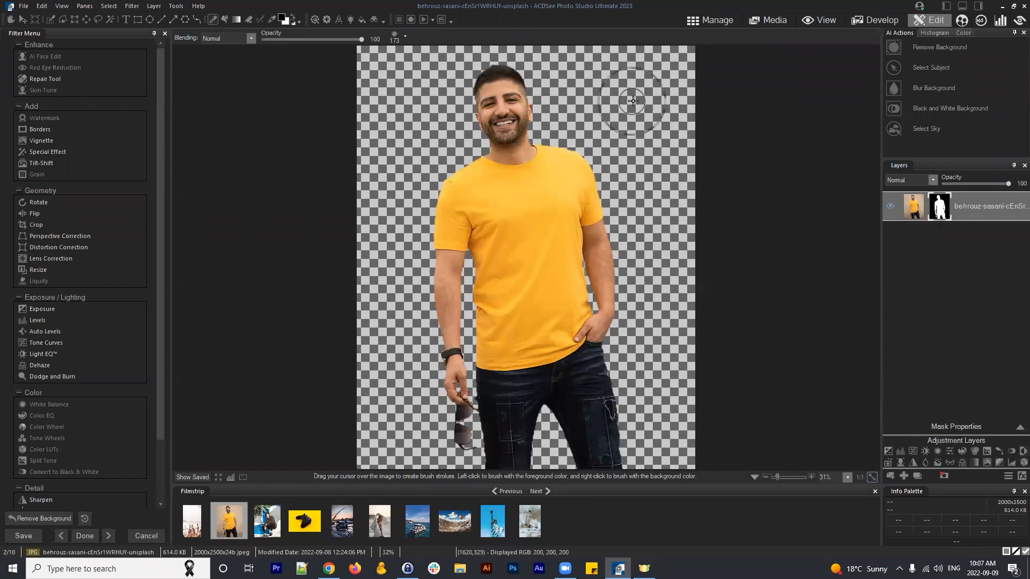
click(294, 17)
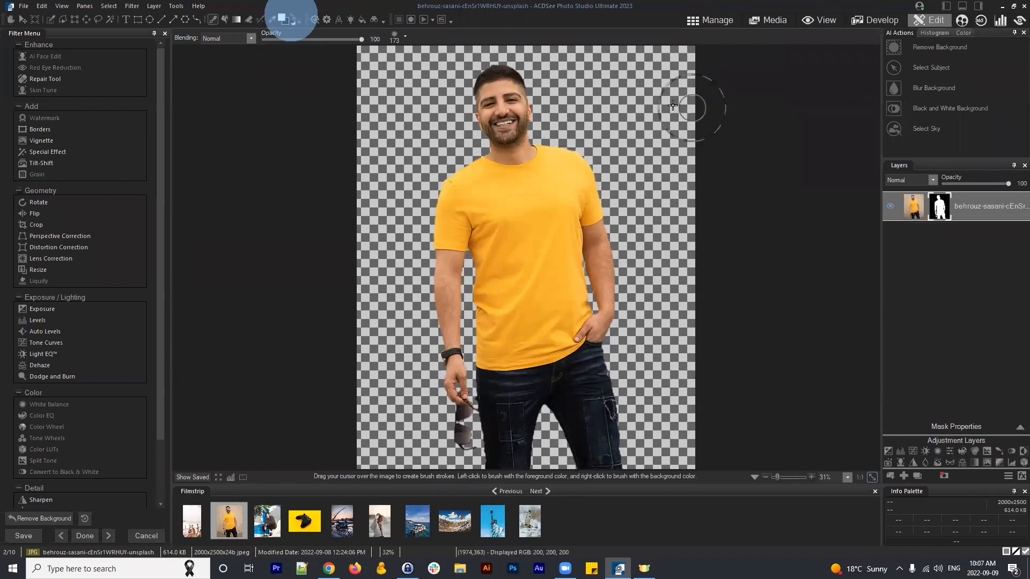
mouse_move(657, 110)
mouse_down()
mouse_move(644, 87)
mouse_move(642, 31)
mouse_move(690, 161)
mouse_move(667, 46)
mouse_move(630, 36)
mouse_move(695, 156)
mouse_up()
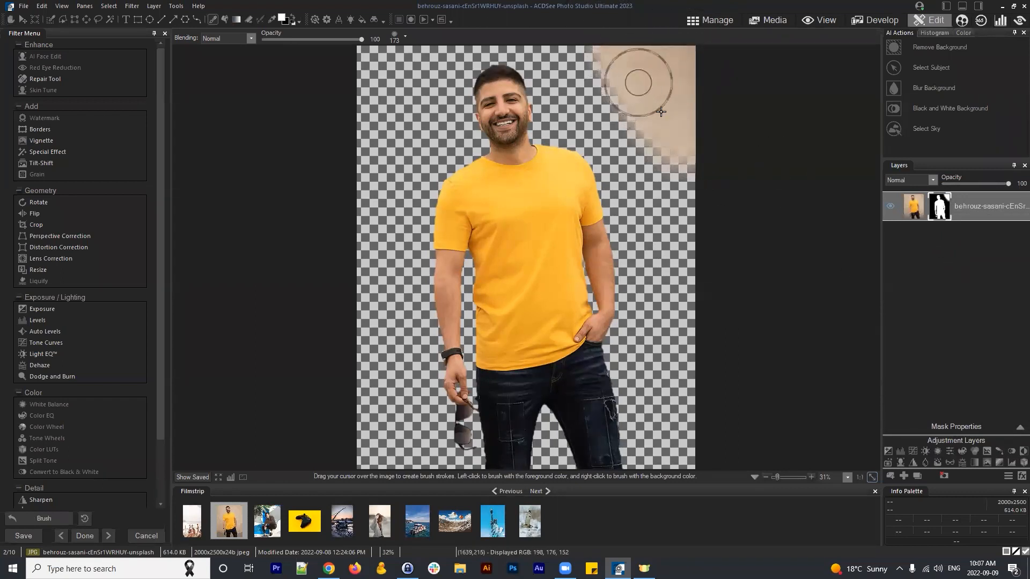
Brush black on the mask over the revealed corner to hide the background there again
click(292, 15)
mouse_move(701, 194)
mouse_down()
mouse_move(624, 93)
mouse_move(631, 111)
mouse_move(692, 80)
mouse_move(701, 134)
mouse_move(618, 65)
mouse_up()
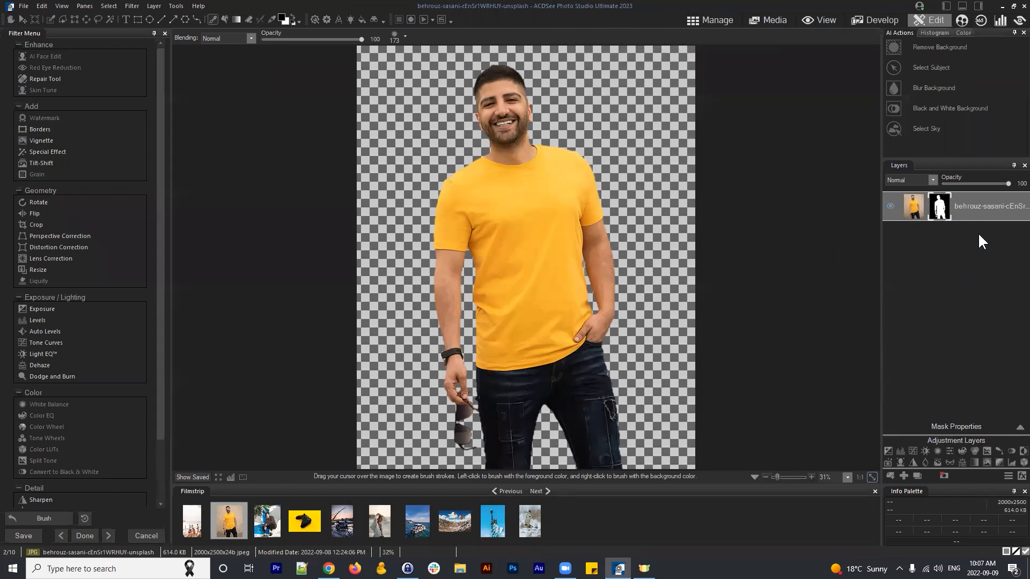
click(967, 201)
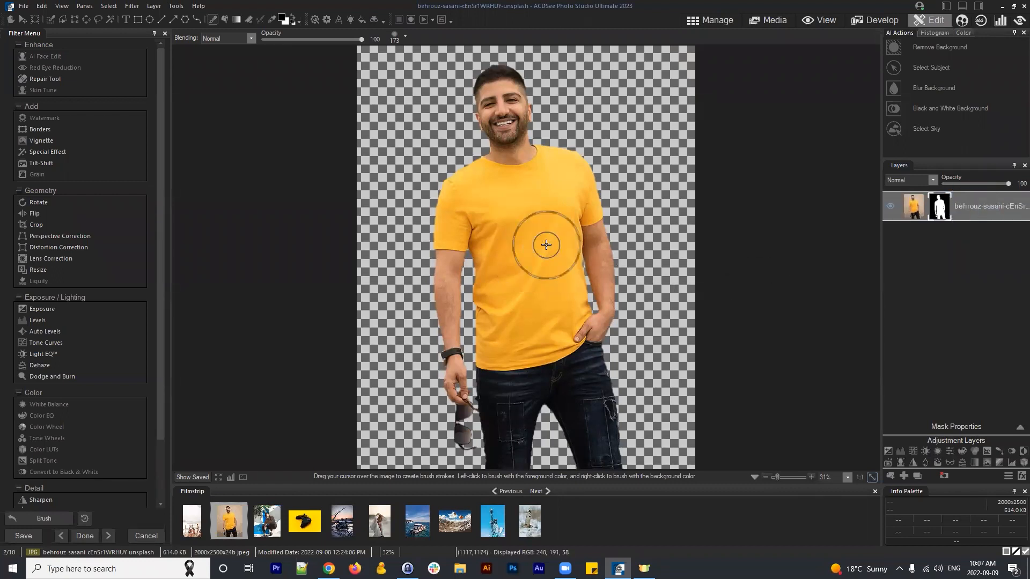
Zoom out to 27% and add the motorcycle photo as a new layer above the man
click(765, 477)
click(765, 477)
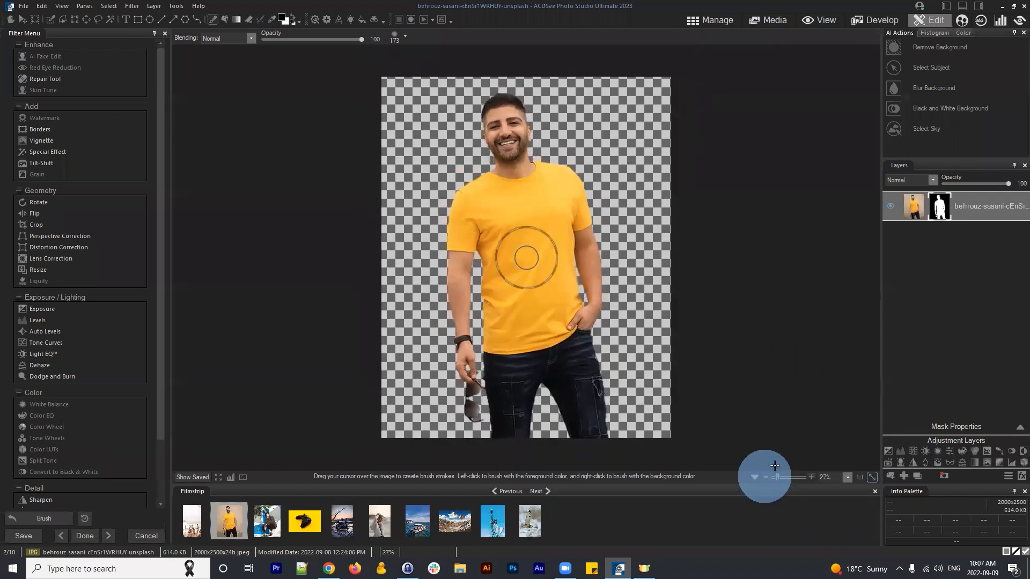
click(341, 520)
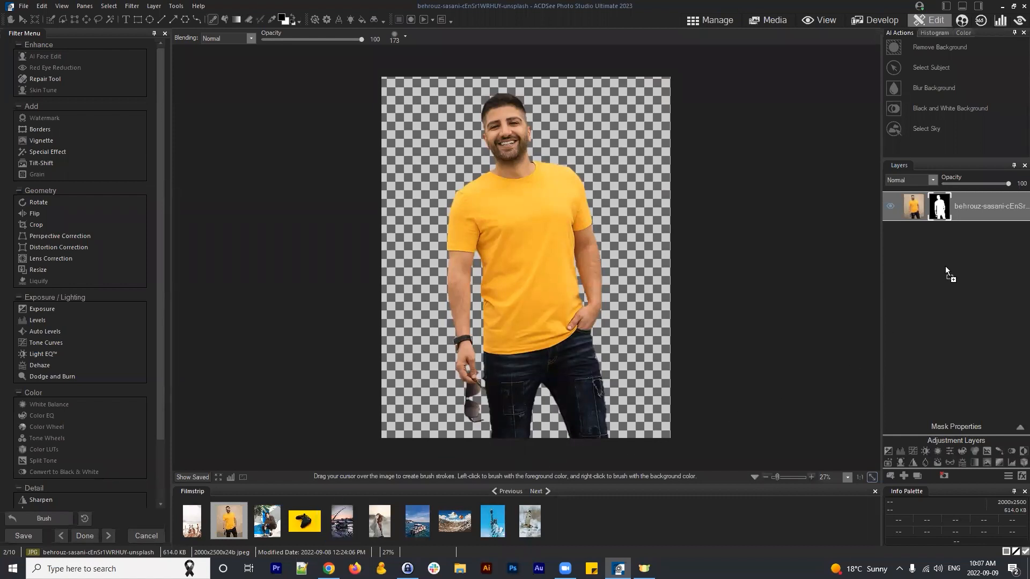
drag(945, 267, 945, 266)
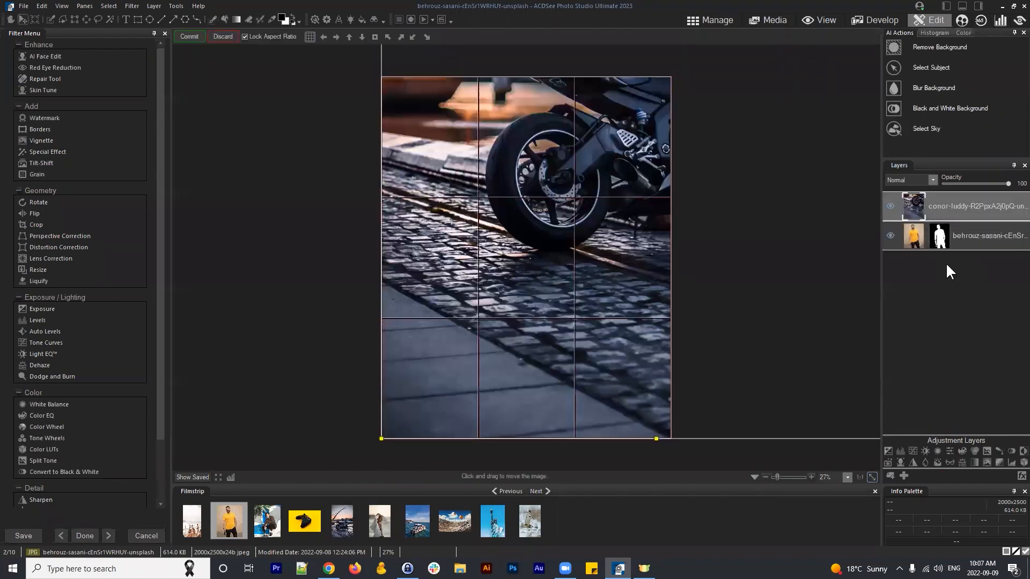
Scale down and reposition the motorcycle image so the whole bike sits within the filled canvas, and commit the placement
drag(674, 128, 545, 231)
drag(581, 156, 520, 293)
drag(648, 122, 667, 194)
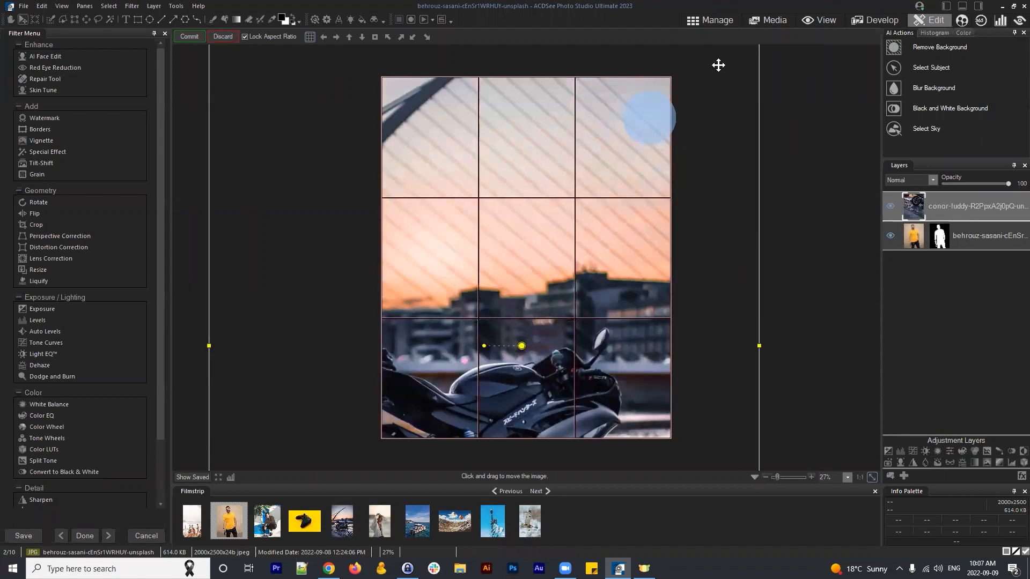
drag(685, 98, 667, 174)
drag(628, 126, 621, 191)
drag(732, 83, 523, 323)
drag(454, 400, 626, 71)
drag(580, 237, 585, 130)
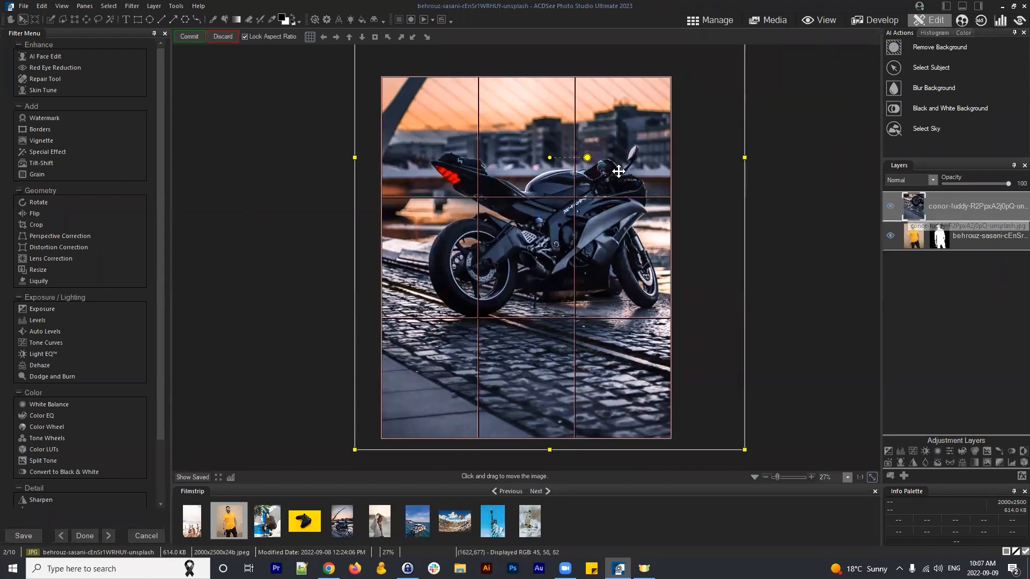
drag(621, 168, 605, 171)
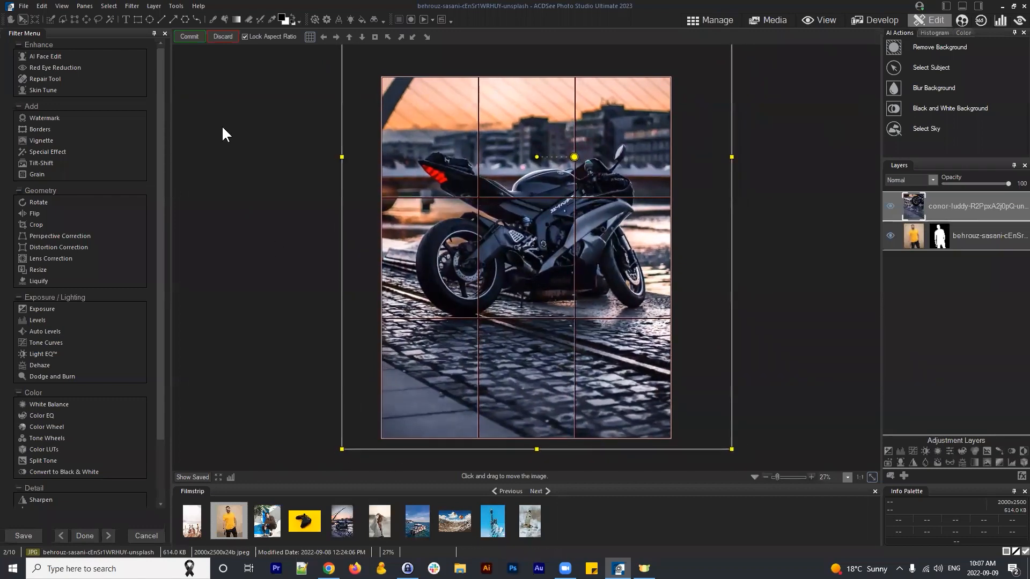
click(188, 37)
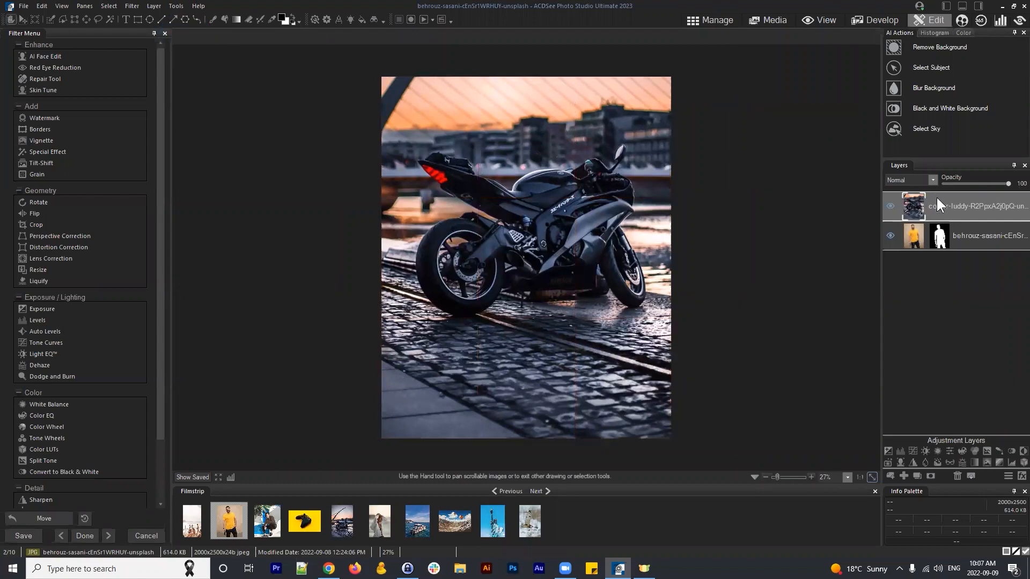
Move the motorcycle layer beneath the man's layer and add a Blur adjustment layer of strength 7 directly above it
drag(951, 201, 951, 256)
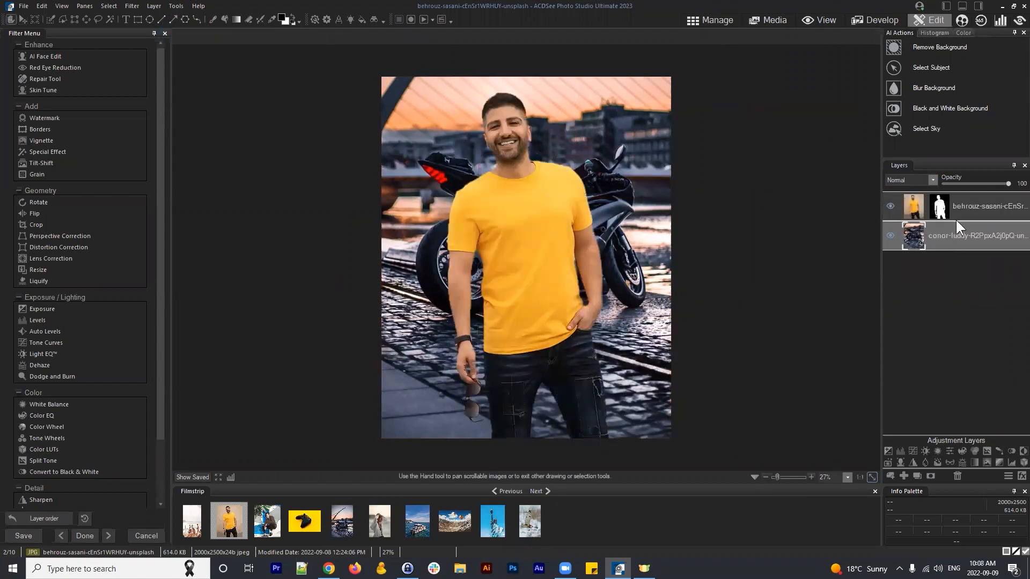
click(926, 462)
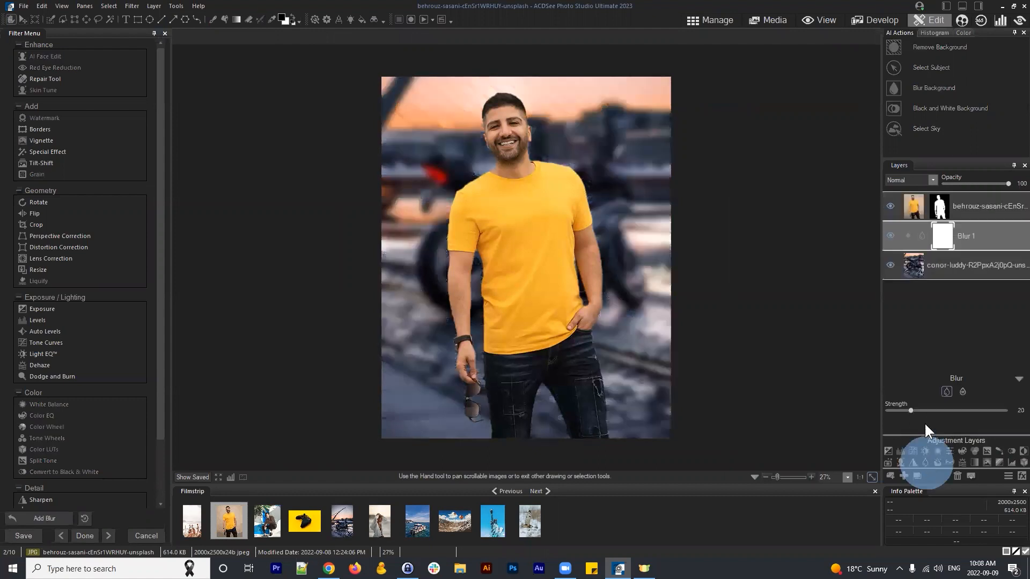
drag(910, 410, 894, 407)
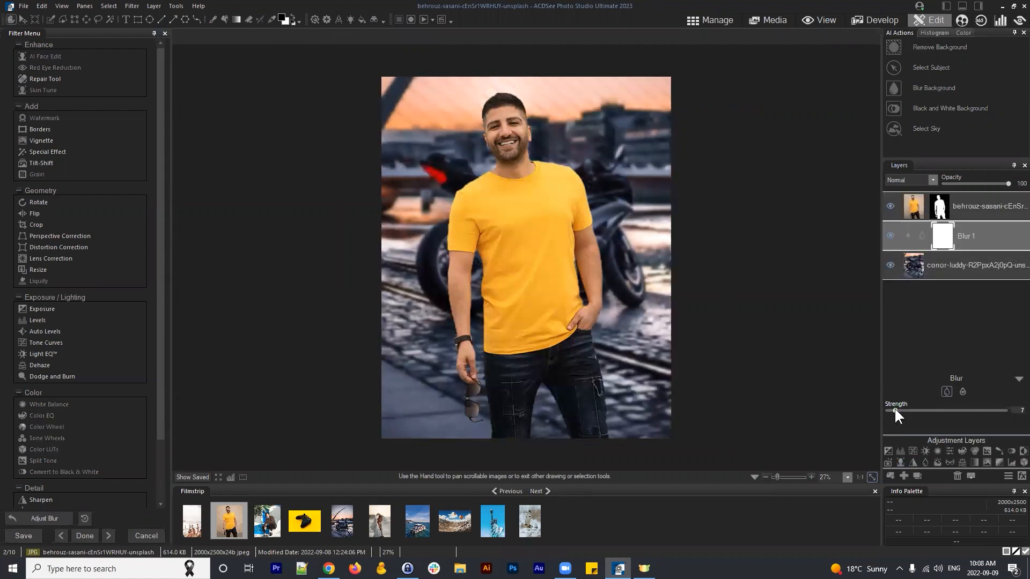
click(968, 201)
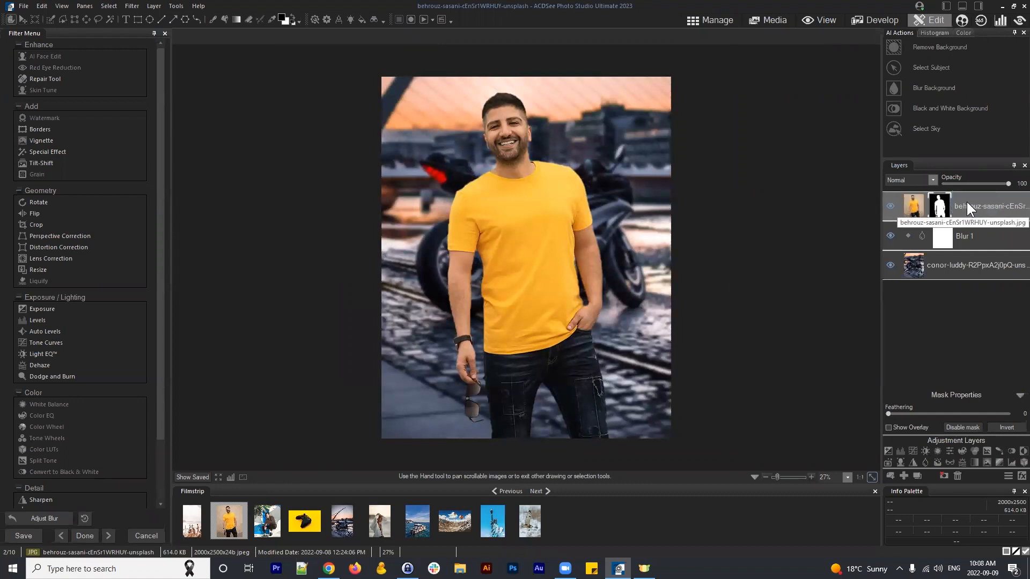
click(982, 210)
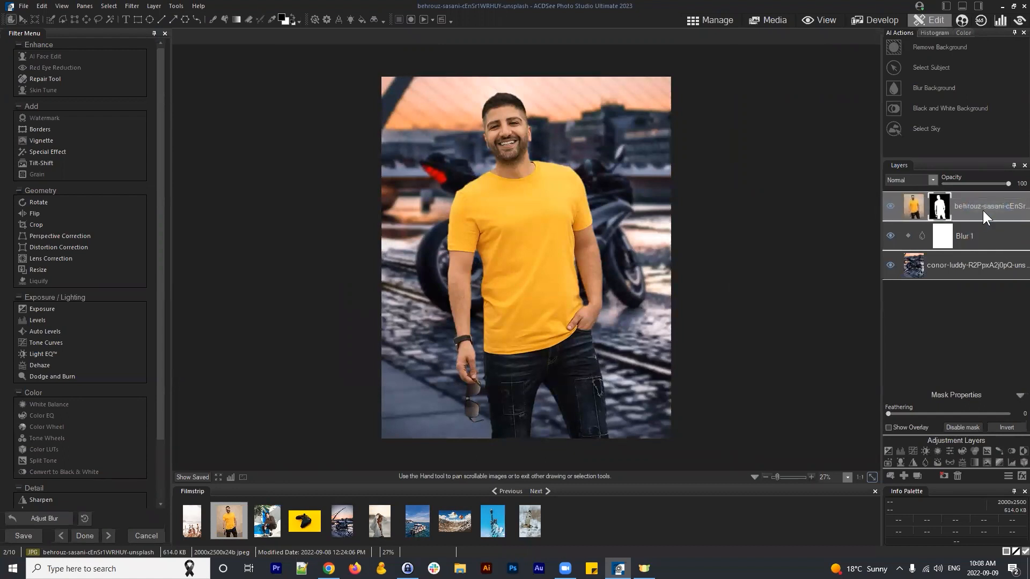
click(970, 266)
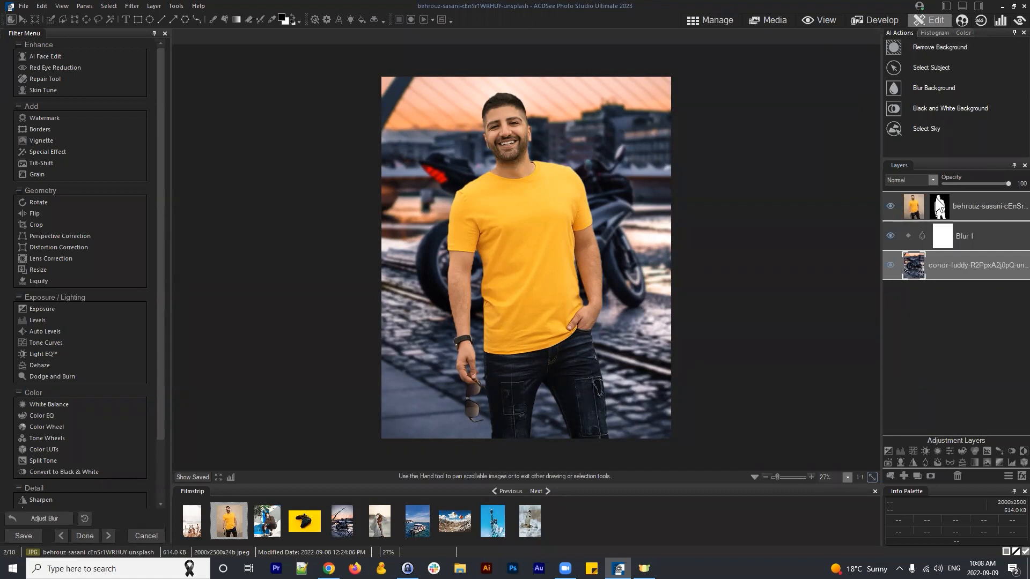
Switch to the photo of the woman in the white shirt, discarding the changes to the current image
click(378, 519)
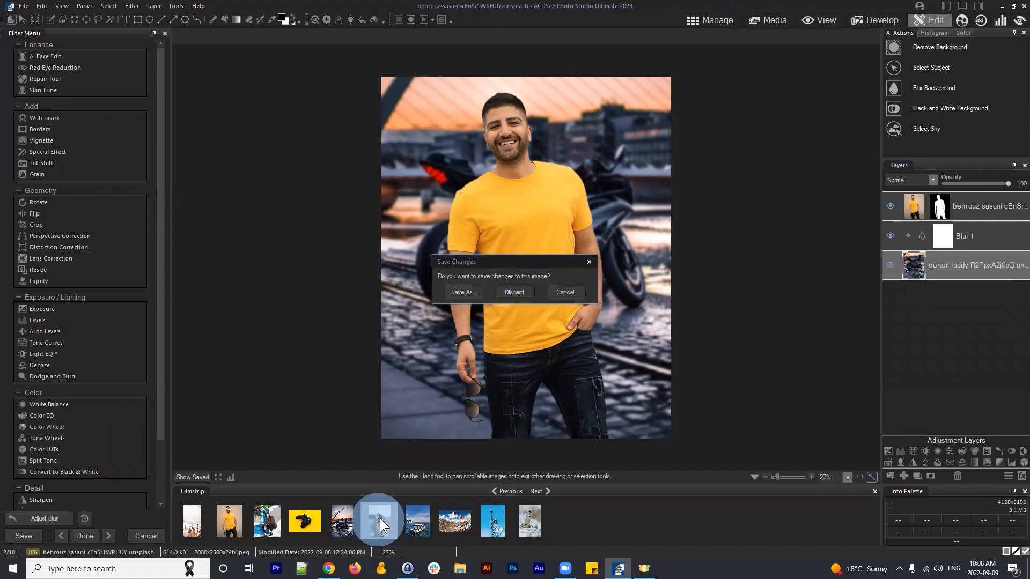
click(510, 285)
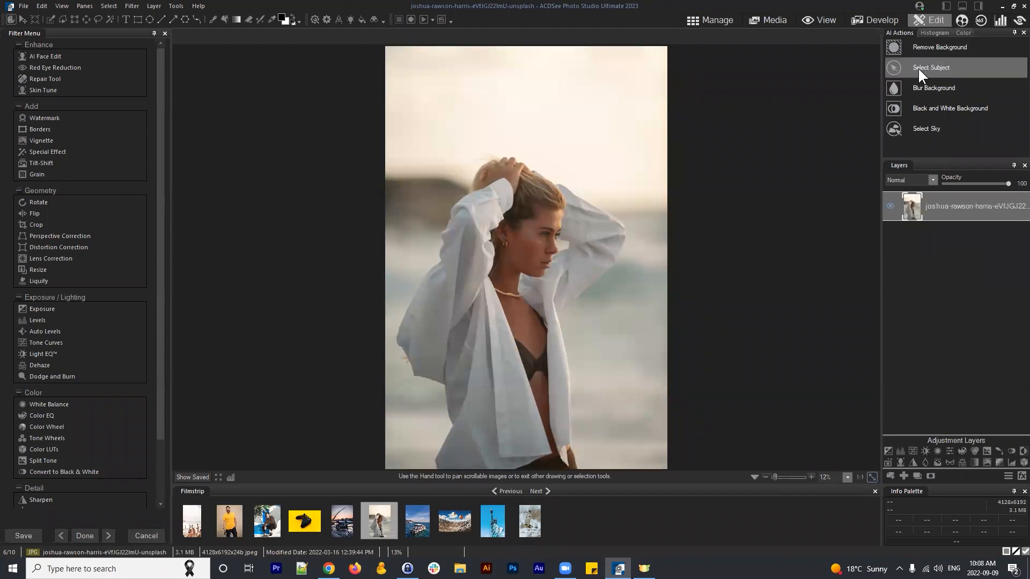
Select the woman in the photo with the Select Subject AI action
click(952, 206)
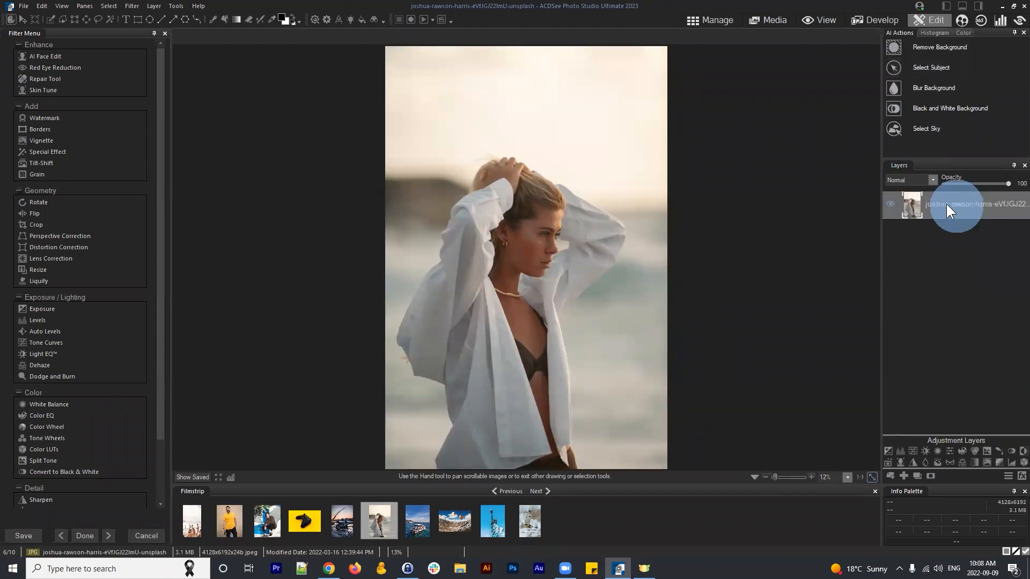
click(926, 69)
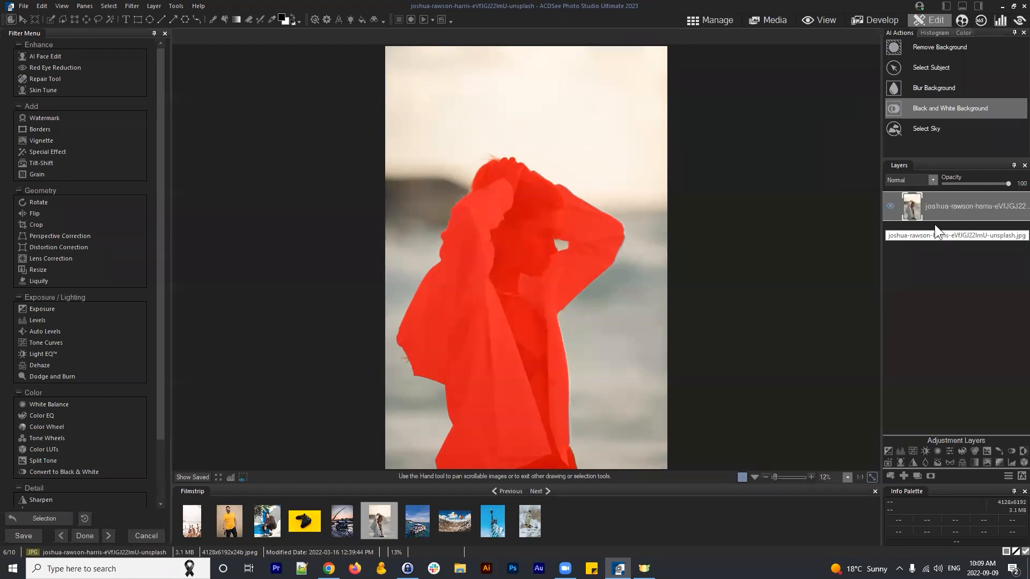
click(956, 210)
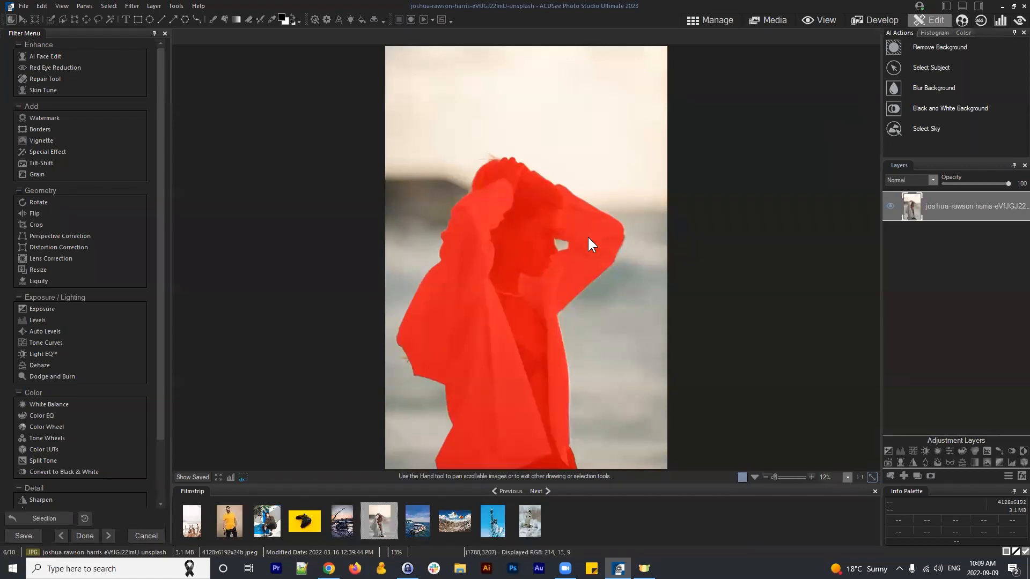
Change the selection overlay style to Marching Ants in the overlay options
click(108, 6)
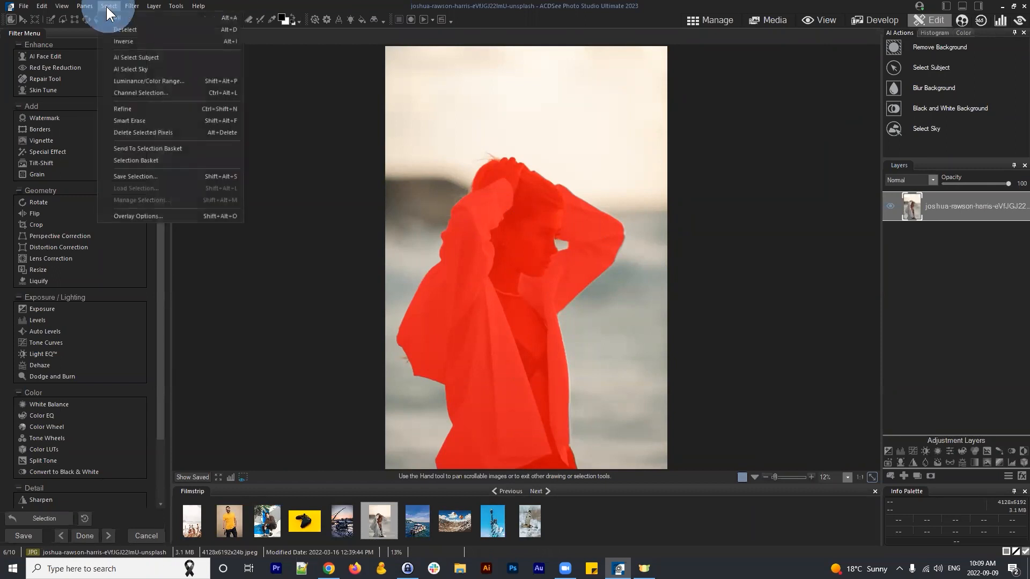
click(134, 215)
click(515, 216)
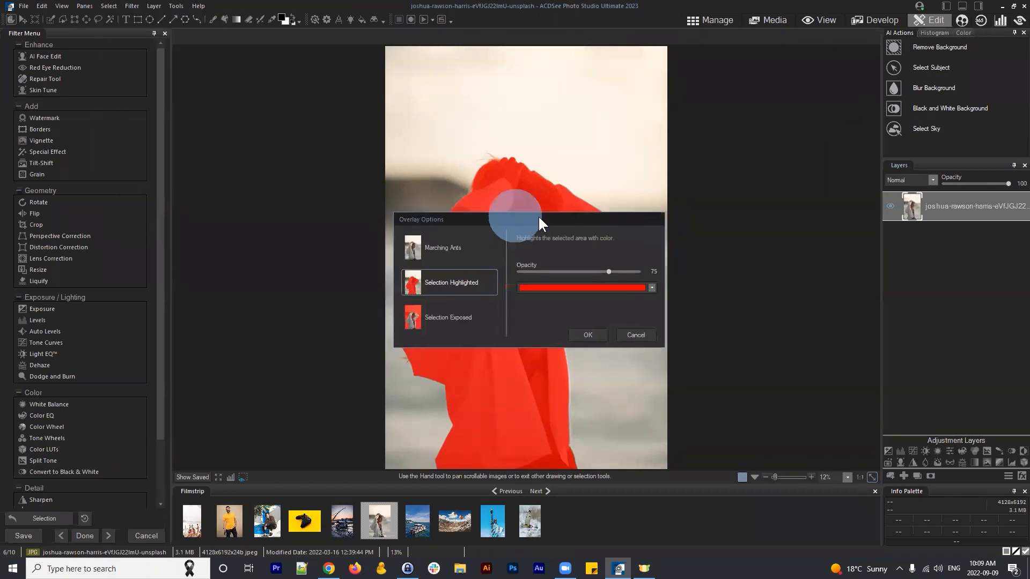
drag(539, 214, 739, 52)
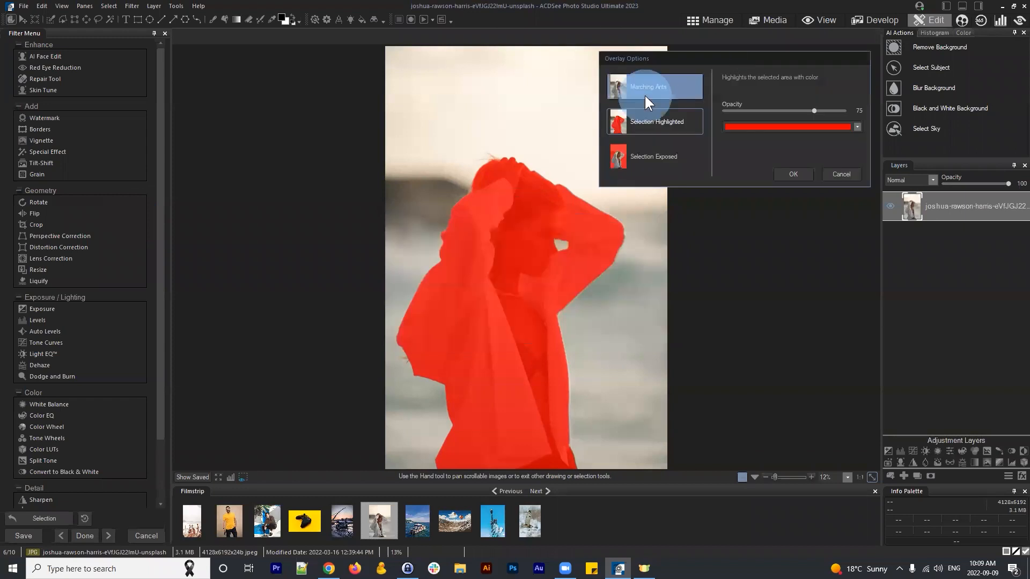
click(644, 94)
click(793, 170)
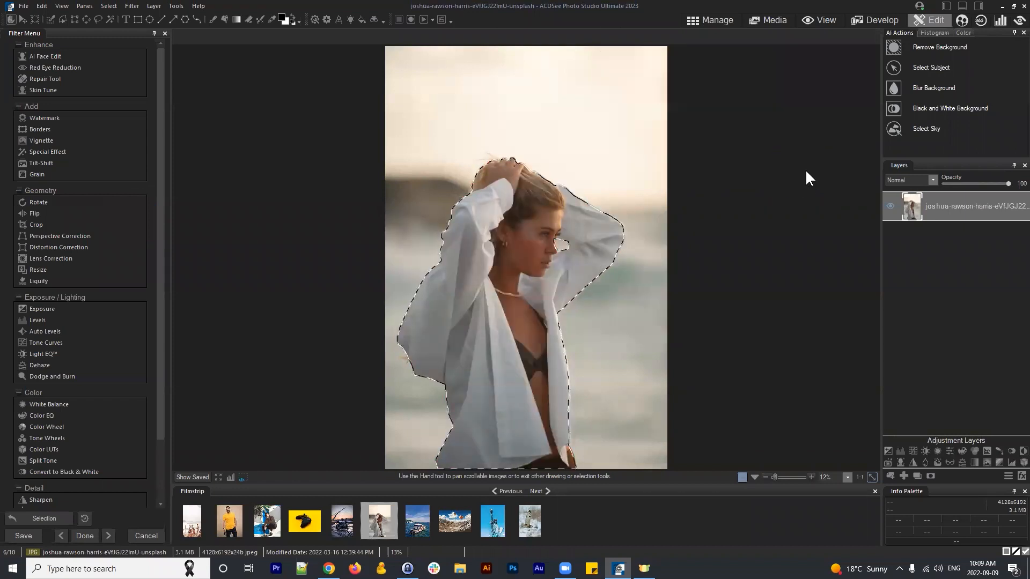
Switch the selection overlay style back to Selection Highlighted
click(109, 7)
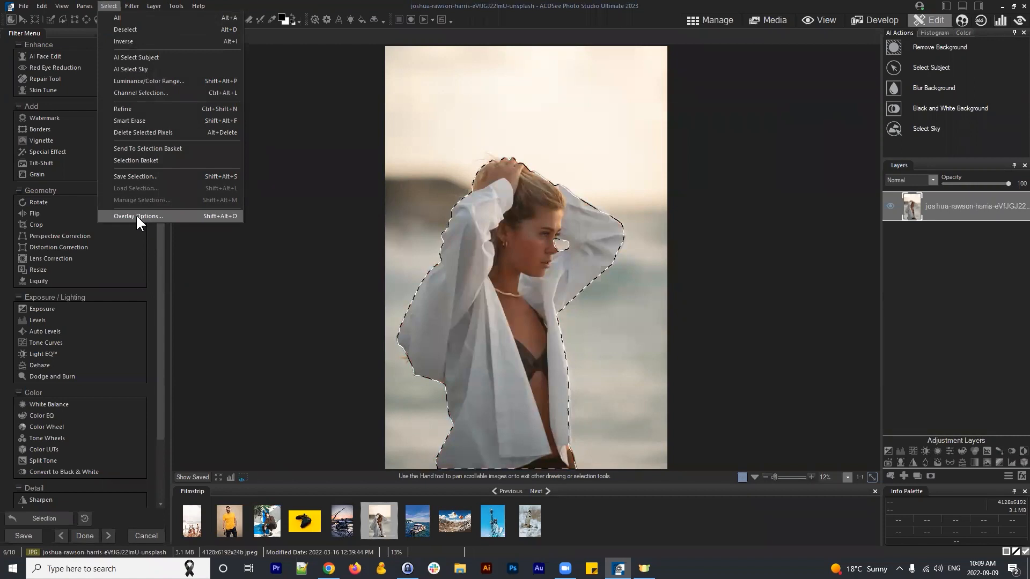
click(137, 216)
click(434, 292)
click(572, 333)
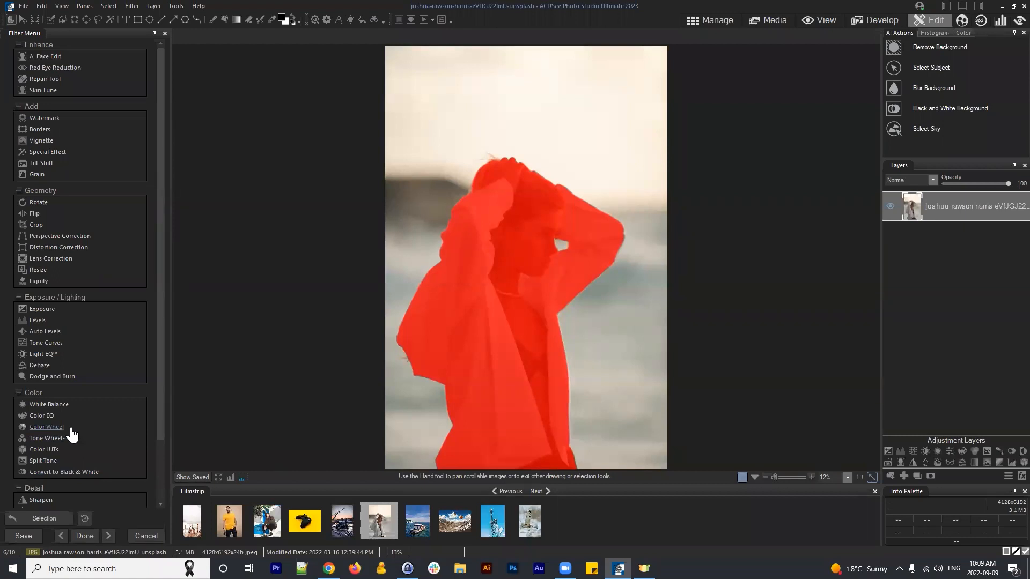
Add a Split Tone adjustment layer masked to the selected woman
click(967, 210)
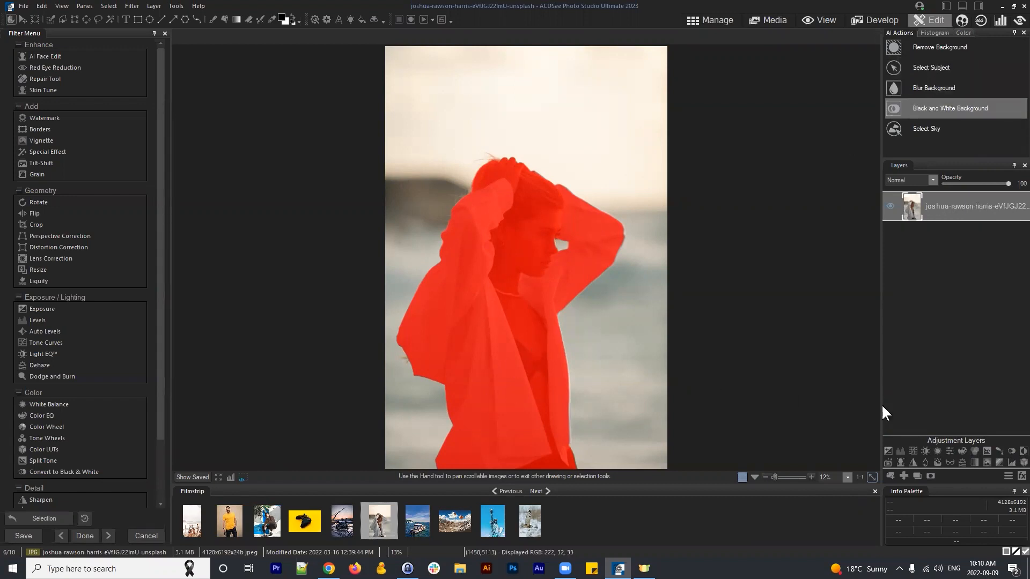
click(984, 453)
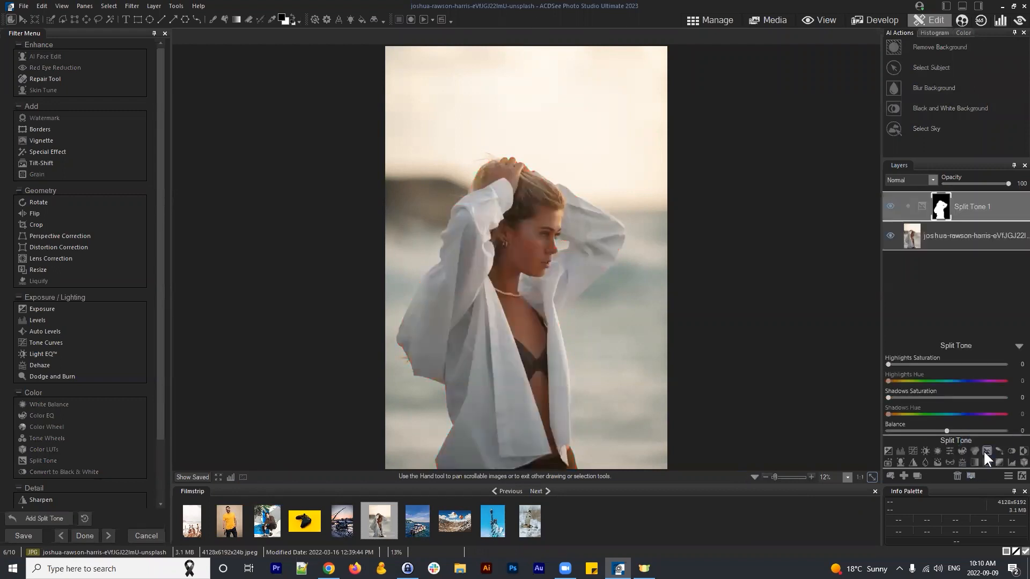
click(979, 203)
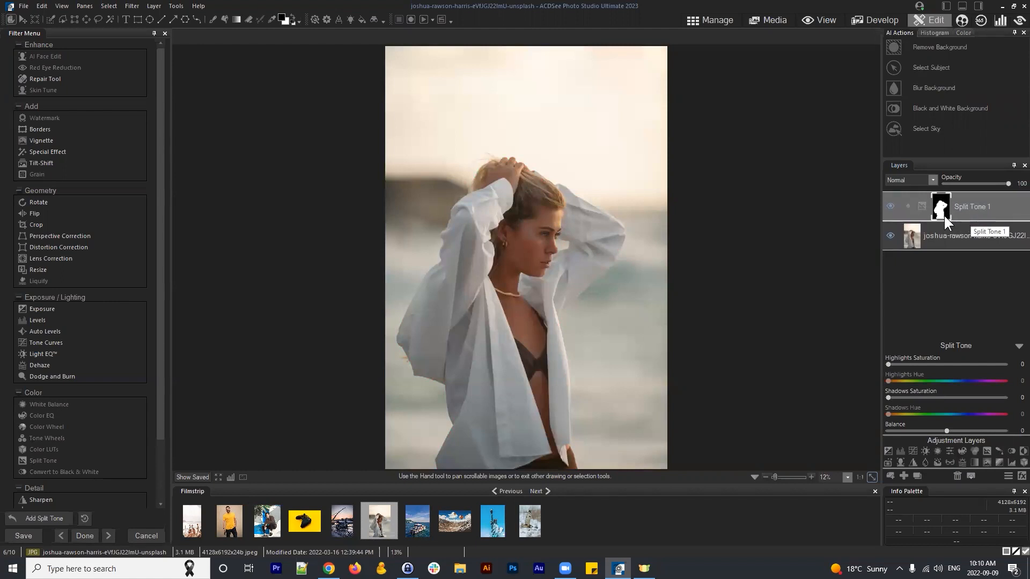
Set the Split Tone highlights to saturation 15 and hue 156, and the shadows to saturation 19 and hue 283
click(971, 206)
drag(884, 365, 938, 382)
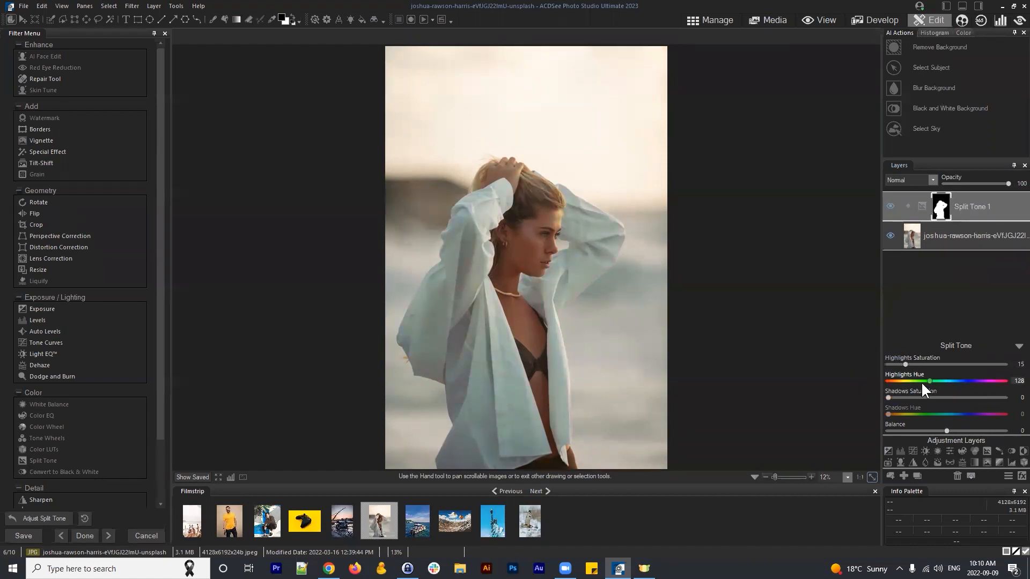
click(939, 381)
drag(888, 398, 980, 417)
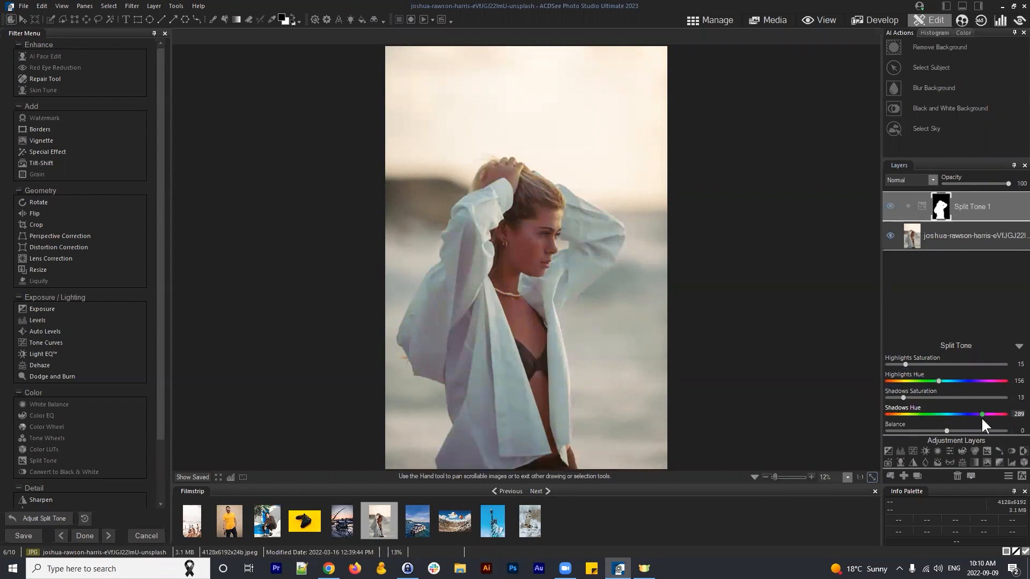
drag(906, 393, 909, 394)
Compare the photo with and without the Split Tone layer, leaving the layer hidden
click(890, 206)
click(890, 207)
click(891, 207)
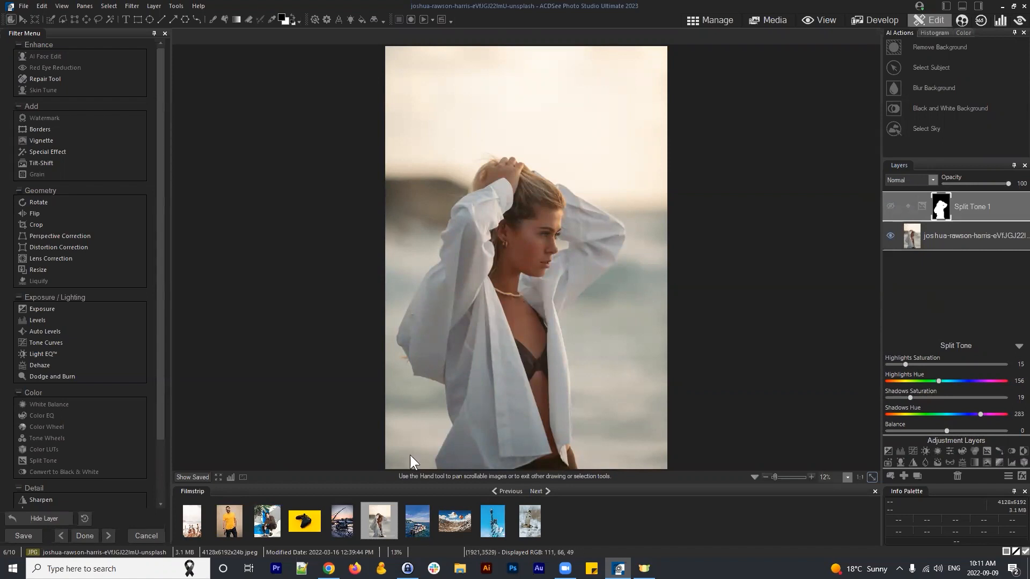
Switch to the black game controller photo, discarding the current changes, and select the controller with the Select Subject AI action
click(309, 518)
click(523, 291)
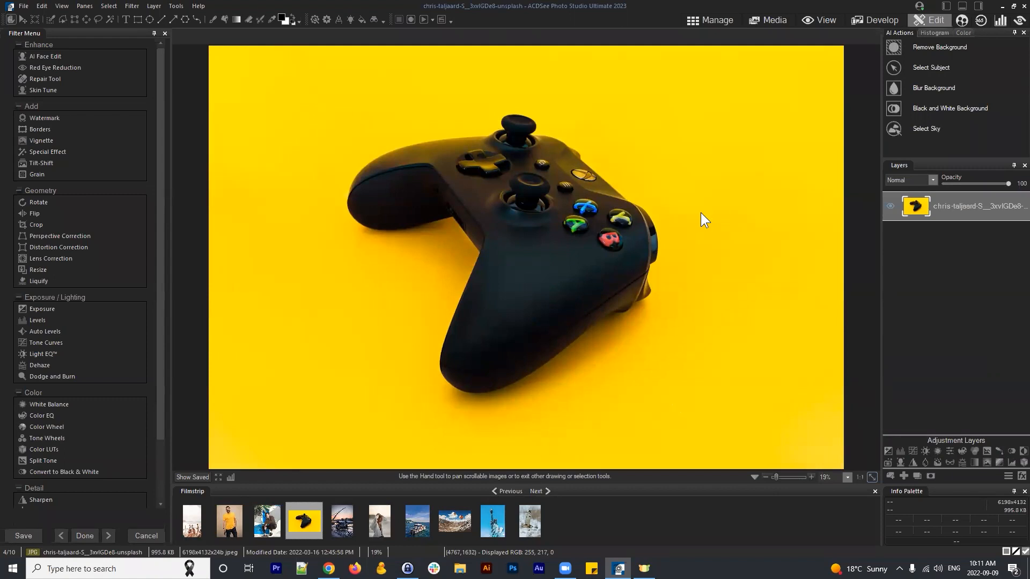
click(929, 66)
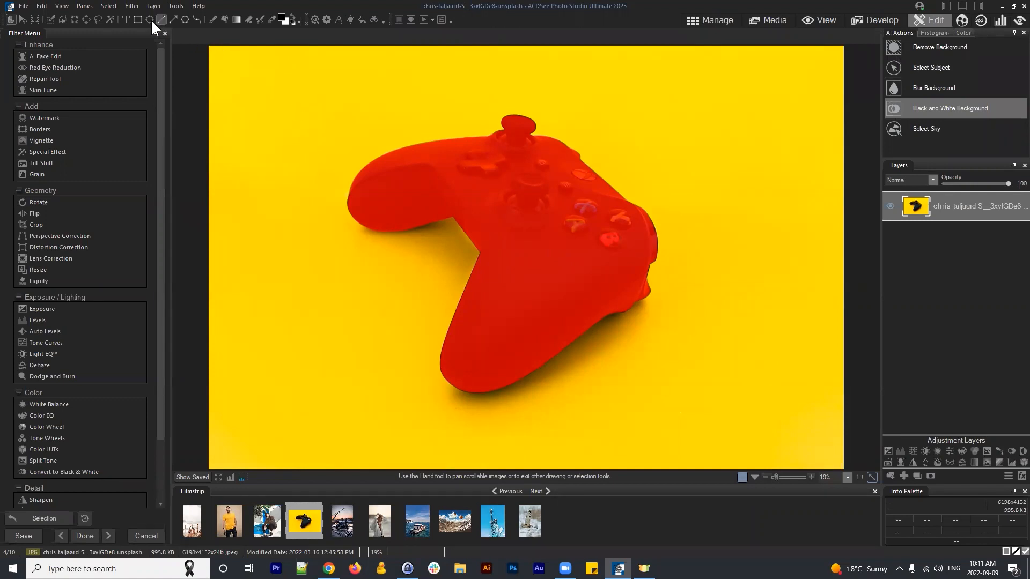
Clear the controller selection and apply the Black and White Background AI action to the photo
click(112, 5)
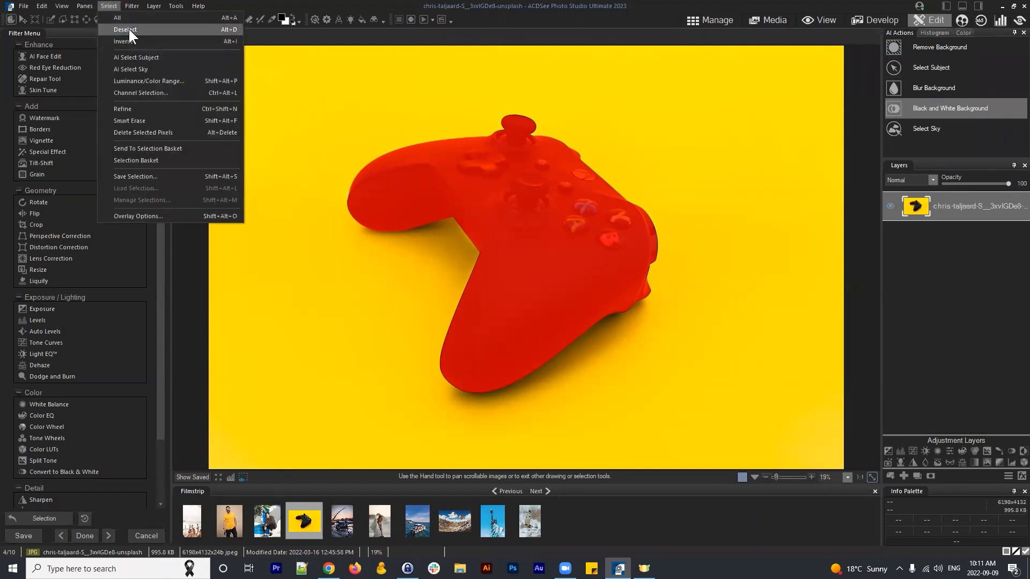
click(127, 28)
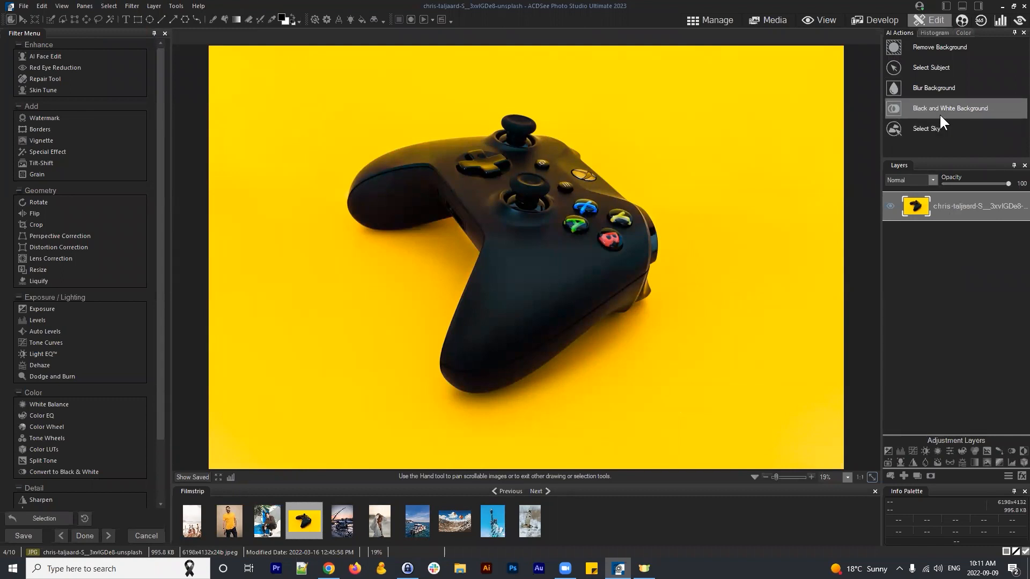
click(946, 204)
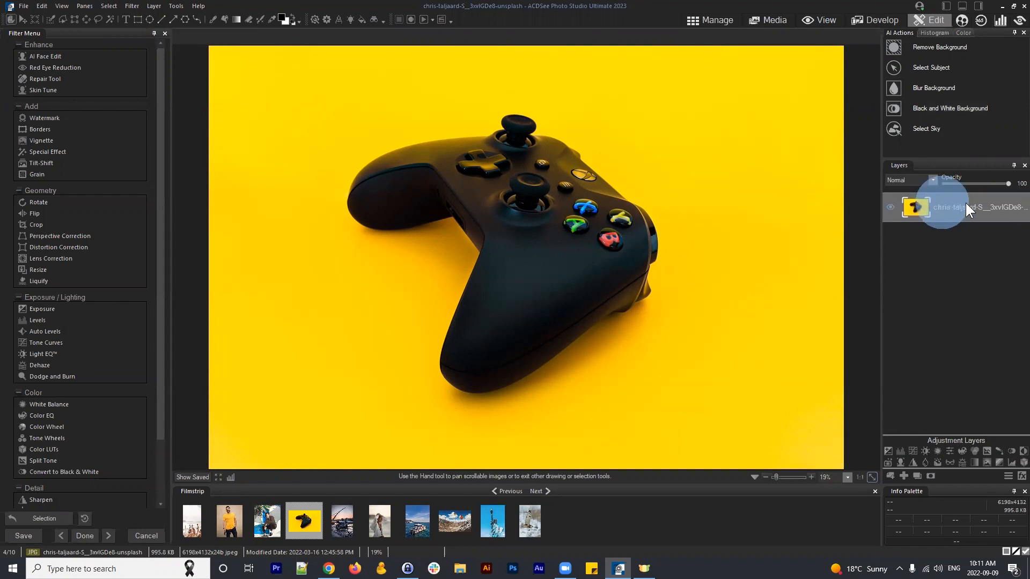
click(962, 207)
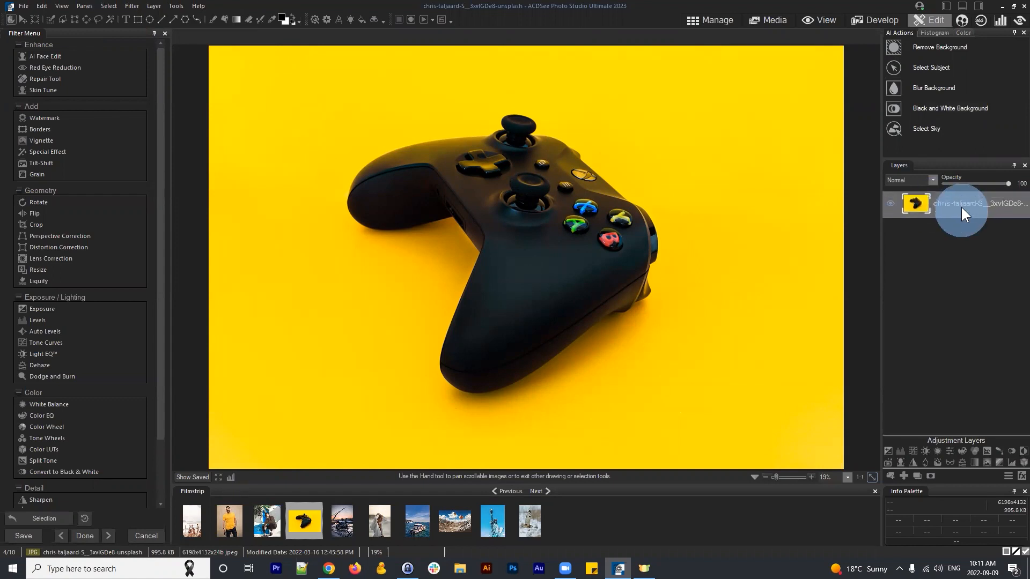
click(941, 106)
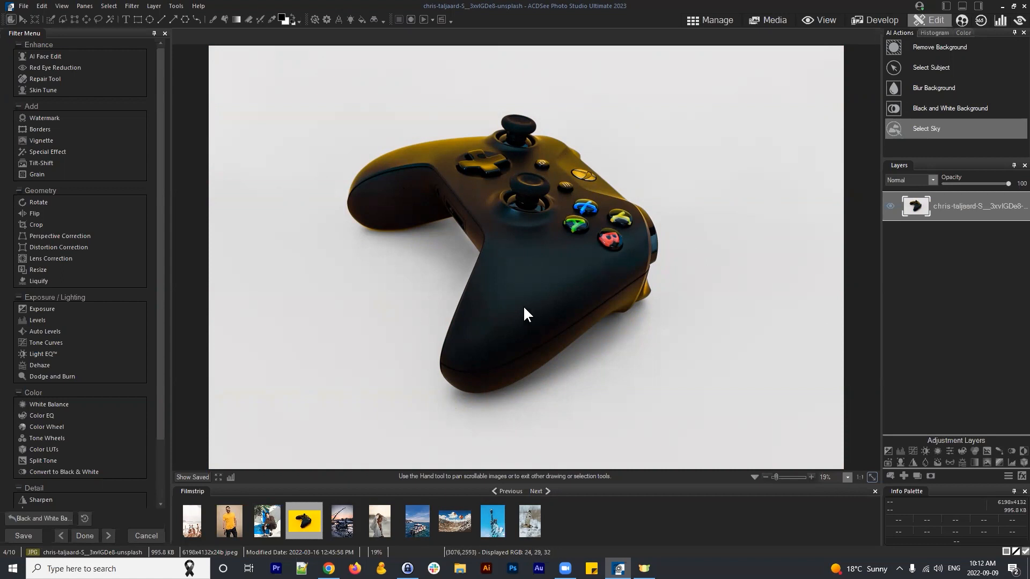
Switch to the boat photo Landscape 015, discarding the changes to the controller image, and zoom in on the boat at 45%
click(418, 520)
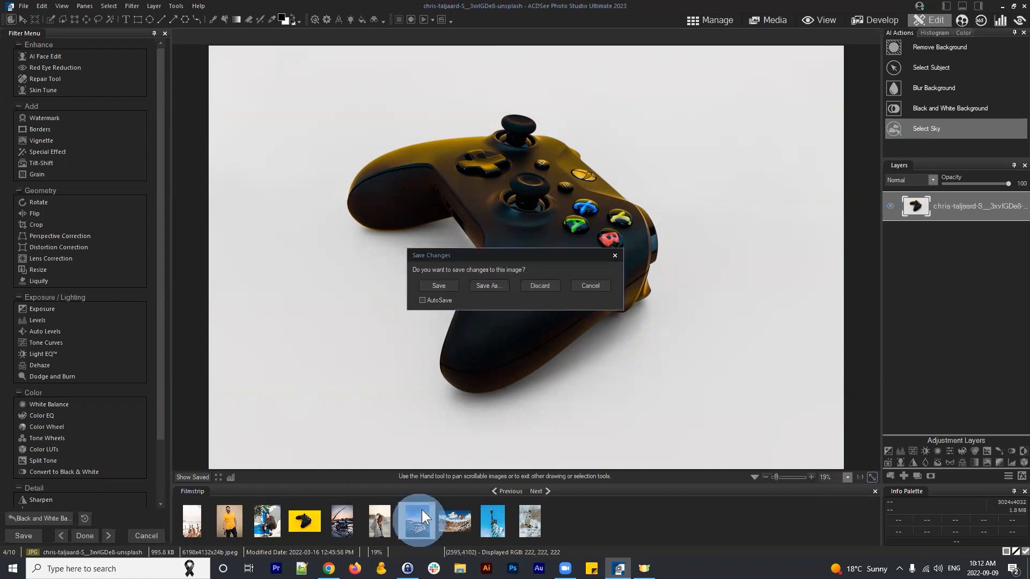
click(545, 282)
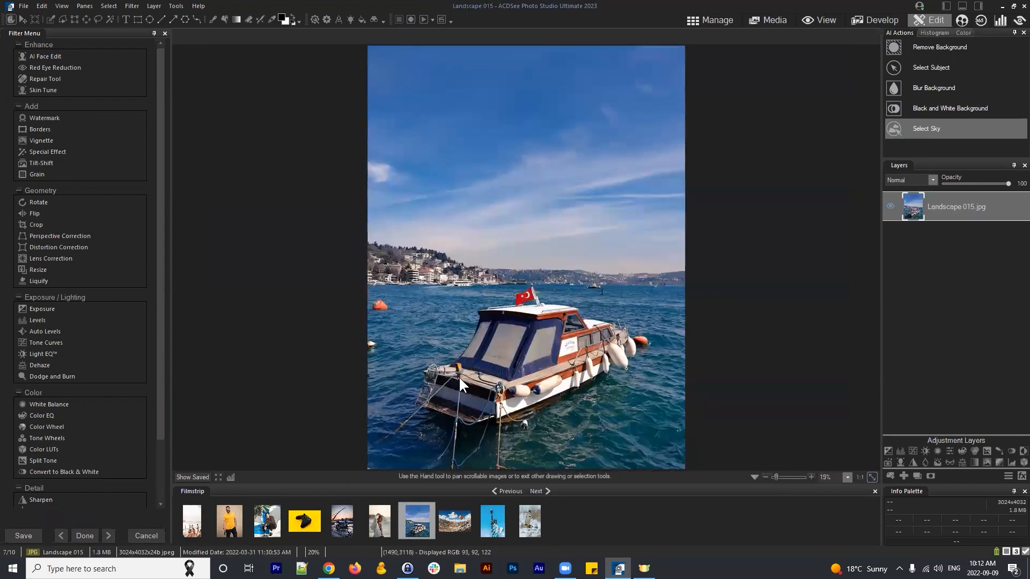
drag(775, 477, 778, 476)
drag(878, 445, 855, 444)
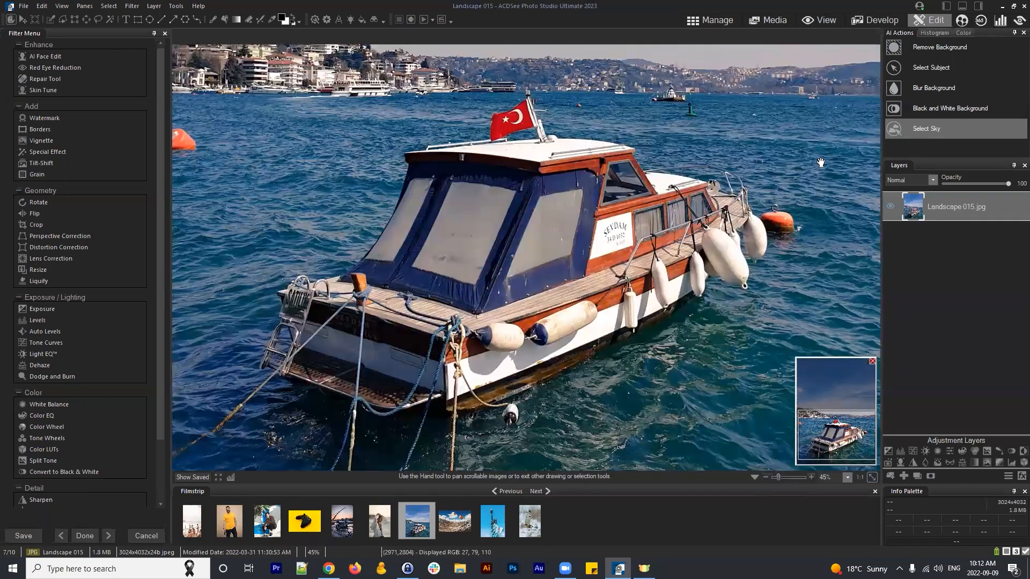
Try the Black and White Background AI action on the boat photo, view the whole boat and undo the action
click(967, 107)
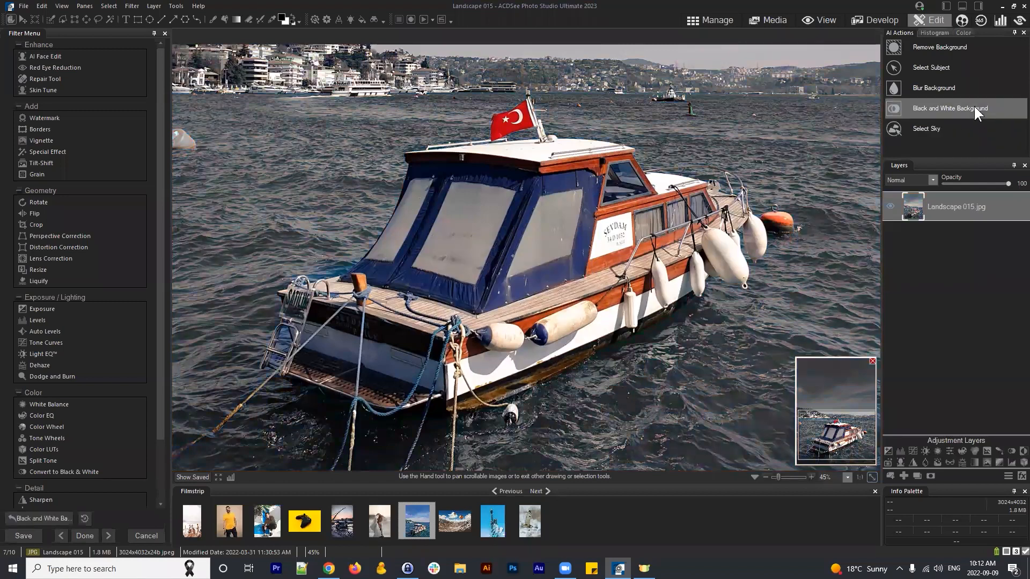
click(777, 477)
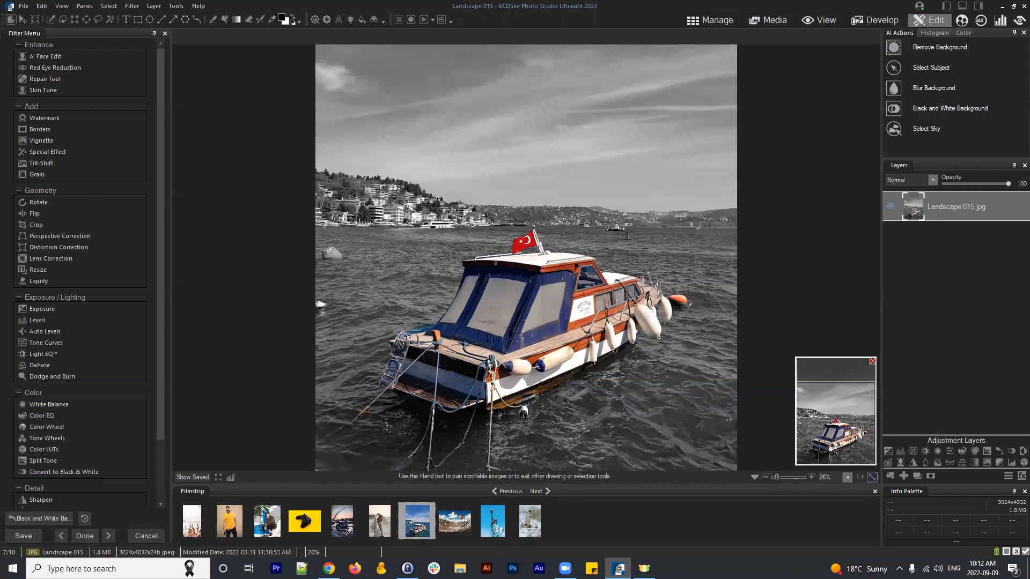
click(950, 206)
click(30, 521)
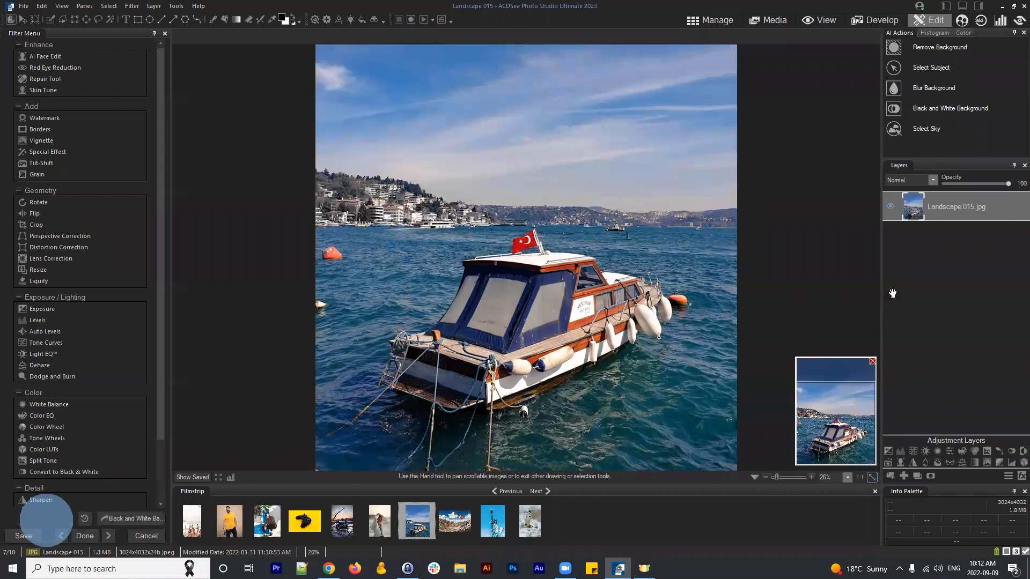
Select the boat with the Select Subject AI action and add a Black and White adjustment layer masked to it
click(929, 72)
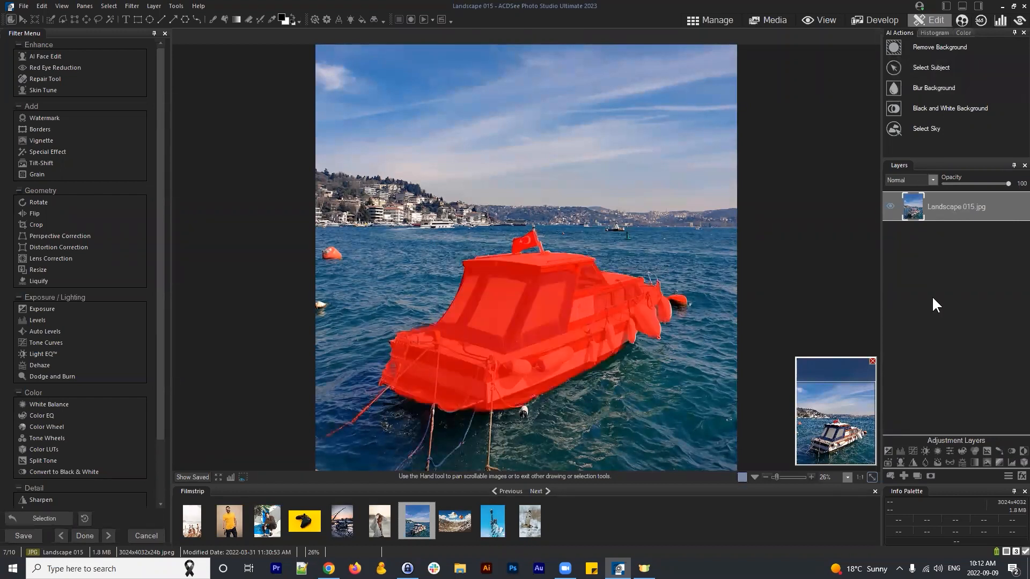
click(1012, 454)
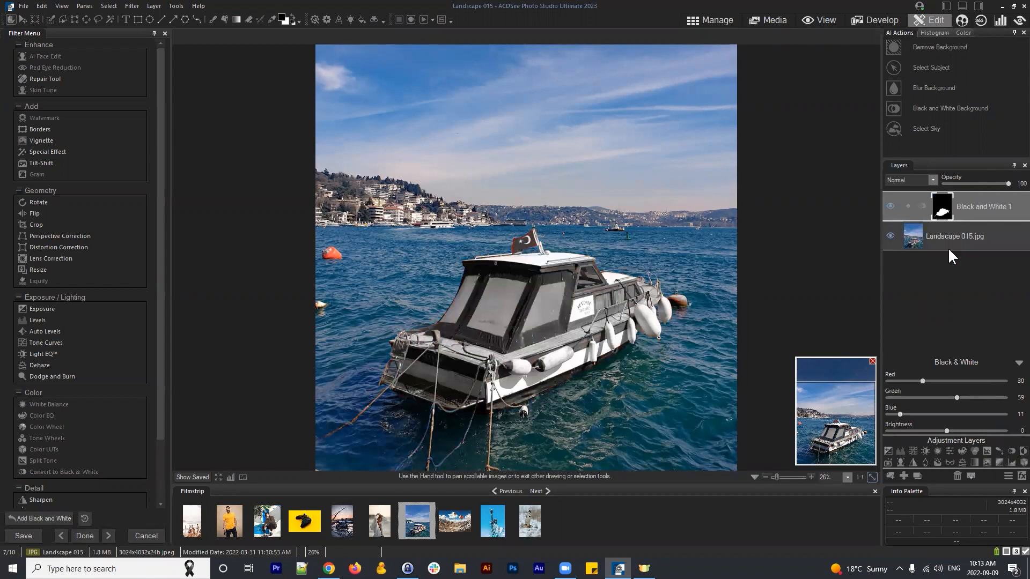
Invert the Black and White layer's mask so the effect applies to the boat's surroundings
click(940, 211)
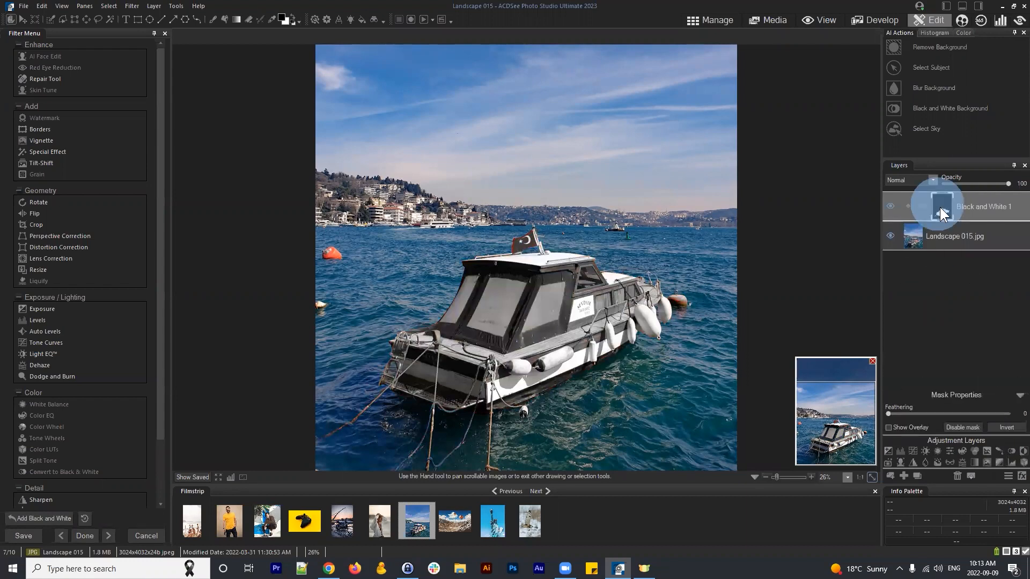
click(1005, 428)
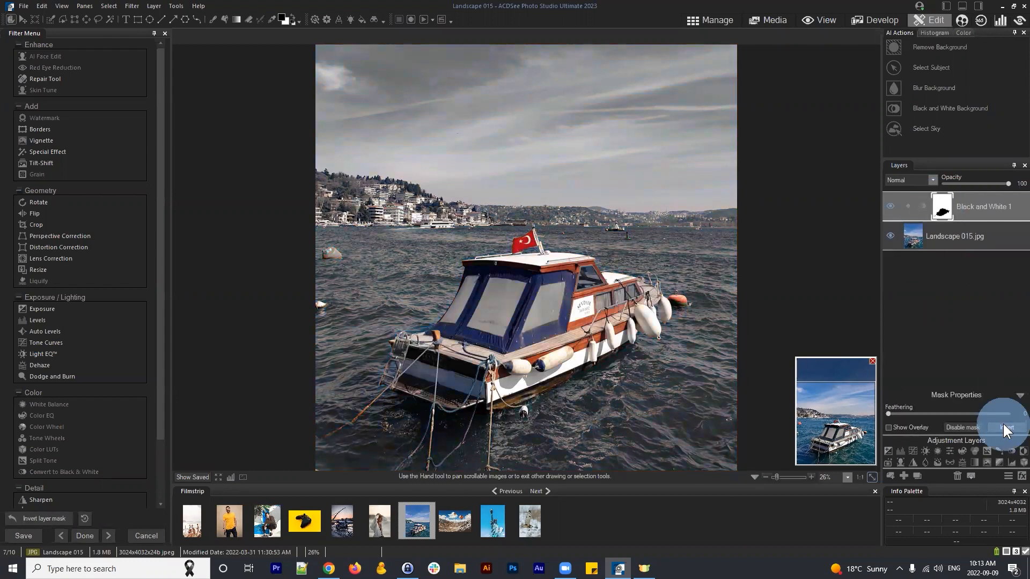
click(638, 211)
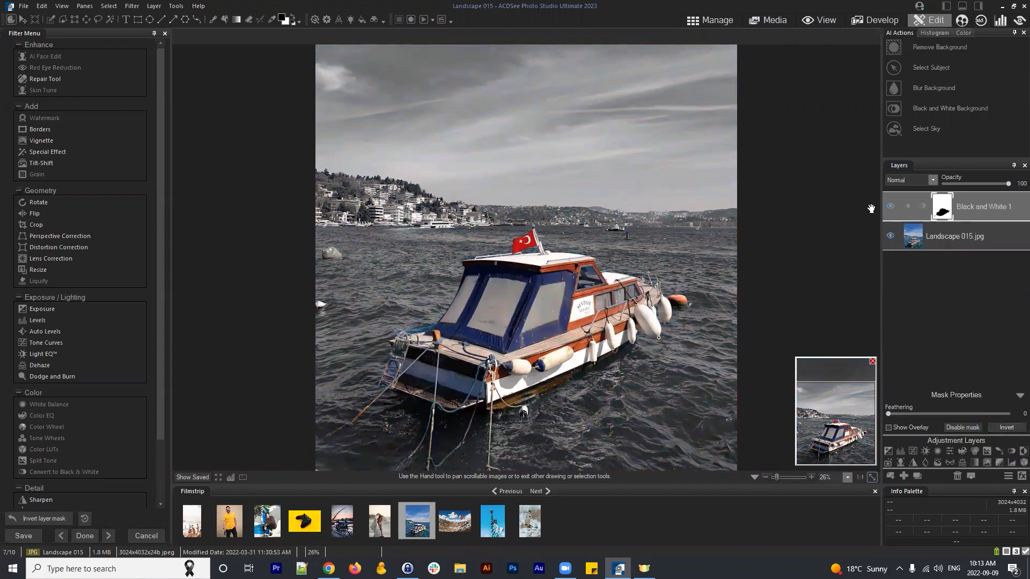
click(895, 108)
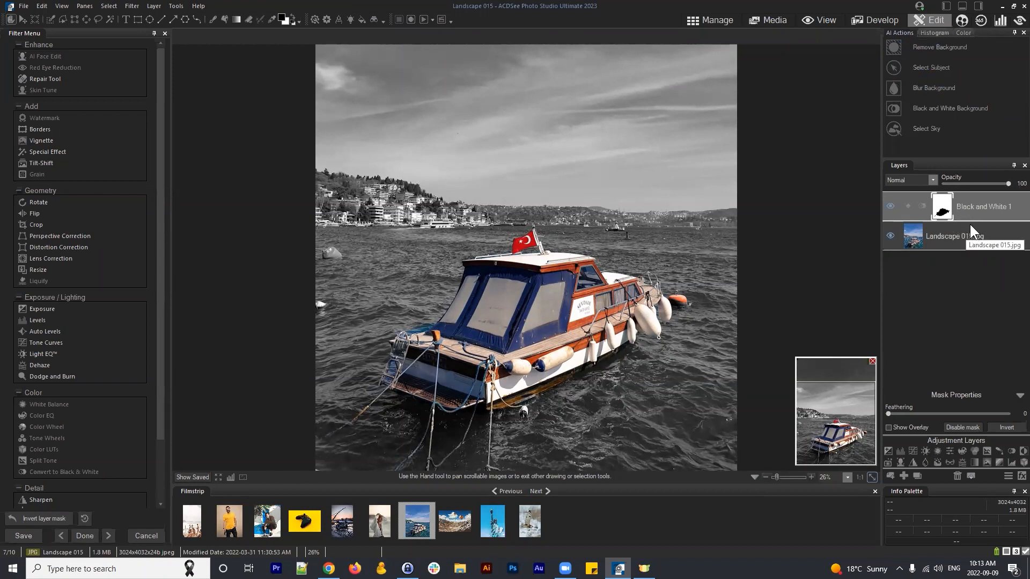
click(944, 206)
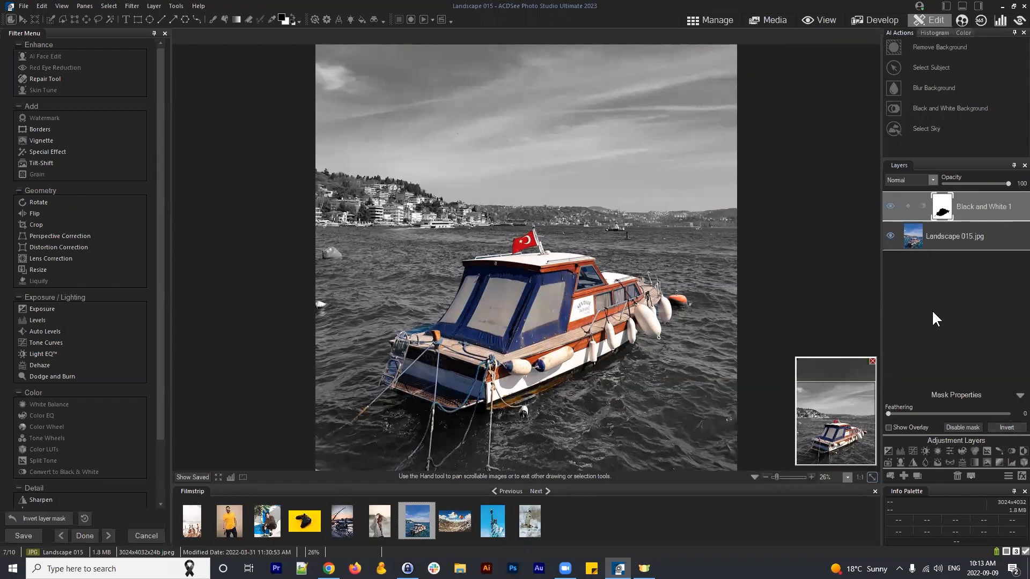
Undo the mask inversion and the Black and White layer, and clear the boat selection
click(46, 518)
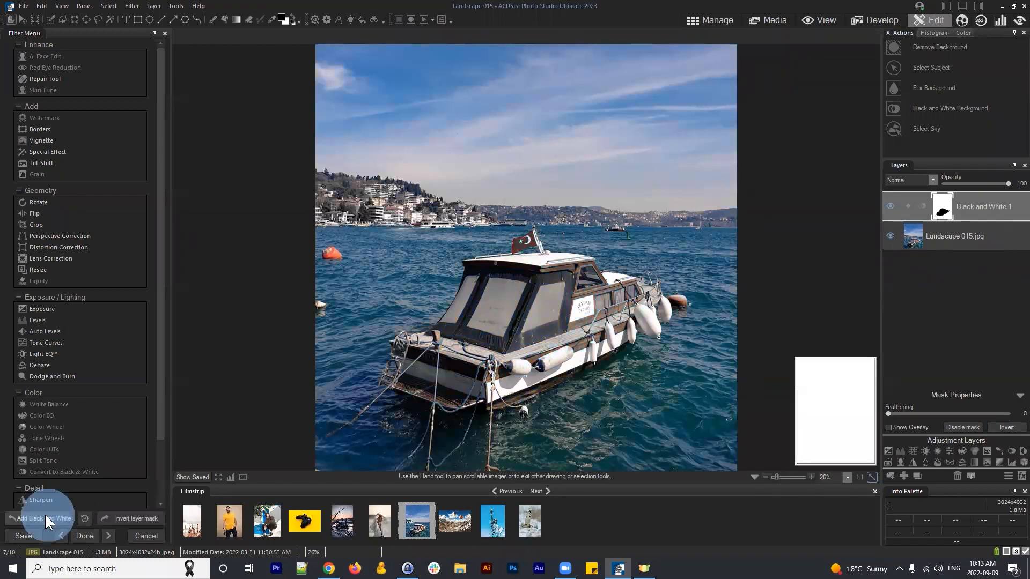
click(46, 518)
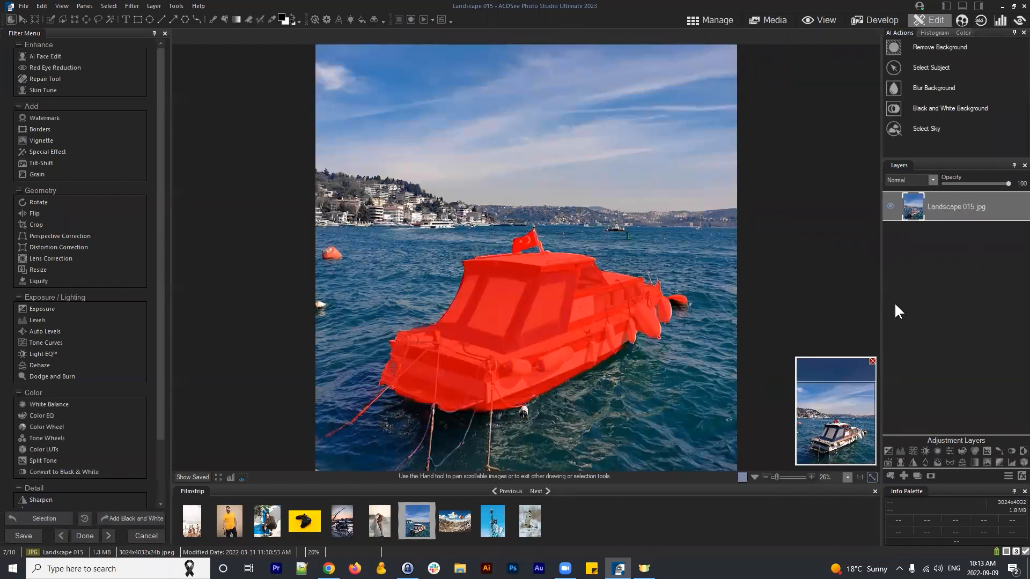
click(107, 7)
click(111, 29)
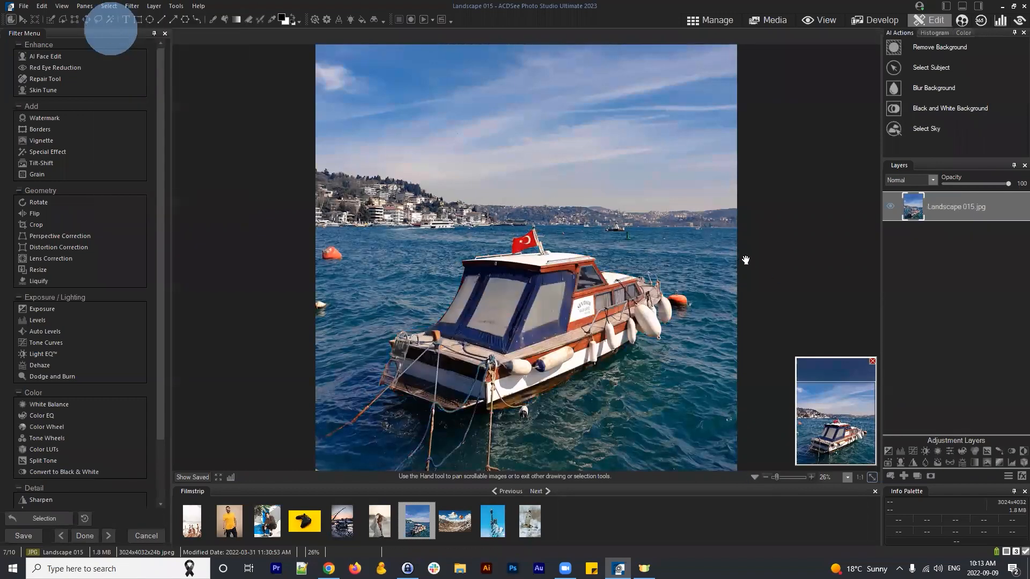
Try the Black and White Background AI action on the boat photo, and discard it while switching to the motorcycle photo
click(933, 106)
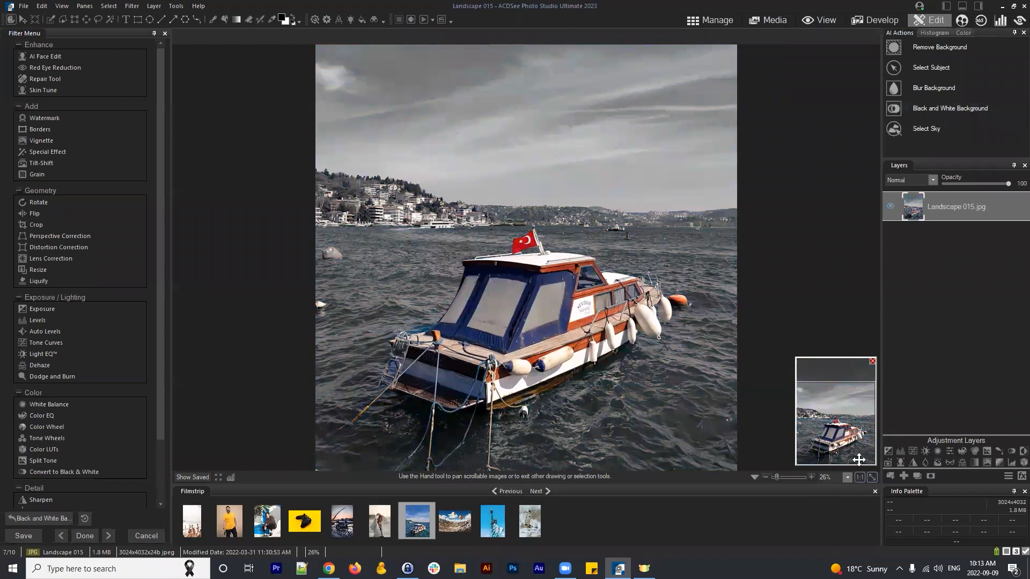
mouse_move(849, 443)
mouse_down()
mouse_move(851, 395)
mouse_move(850, 450)
mouse_up()
click(341, 523)
click(534, 288)
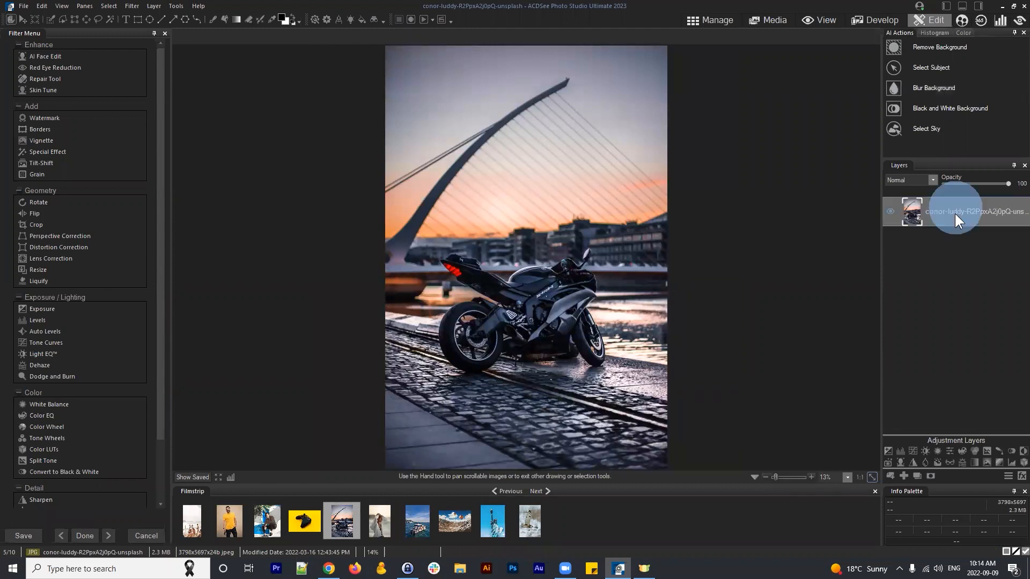
Try the Blur Background AI action on the motorcycle photo and return to Manage mode, discarding the changes
click(941, 87)
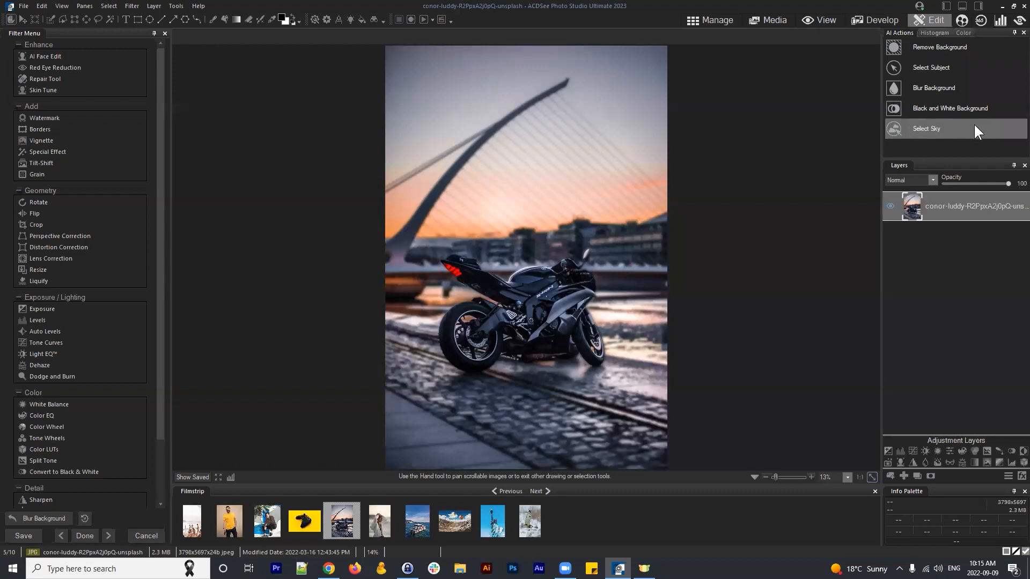
click(707, 21)
click(539, 283)
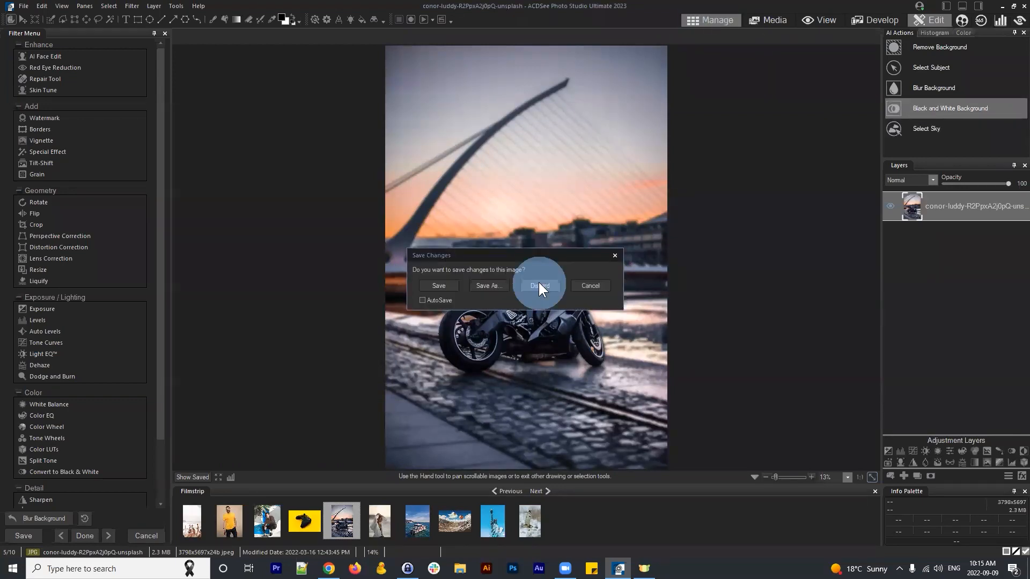
Go to the Clouds folder under Pictures and open the corner building photo in Edit mode
click(150, 46)
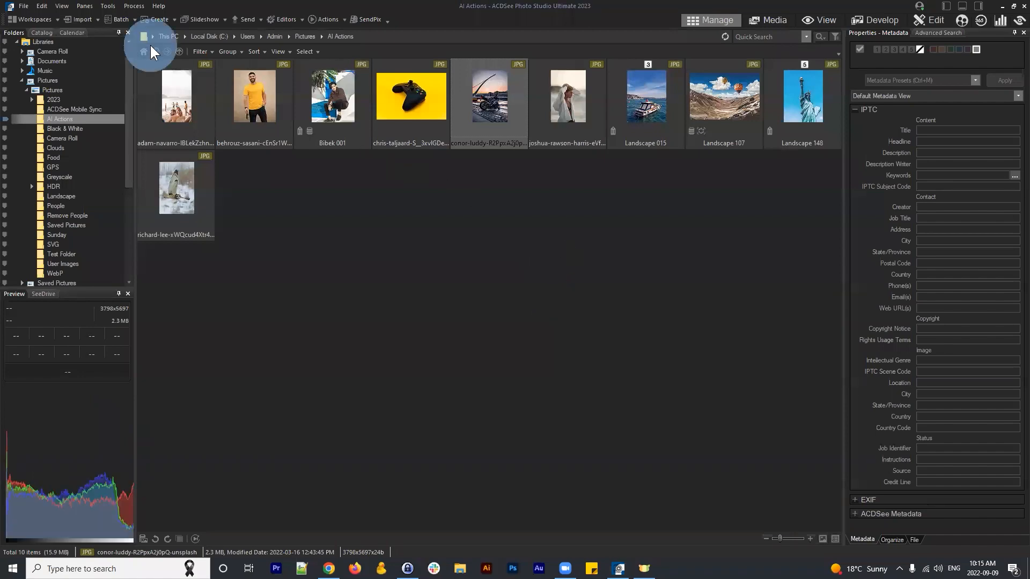
click(705, 356)
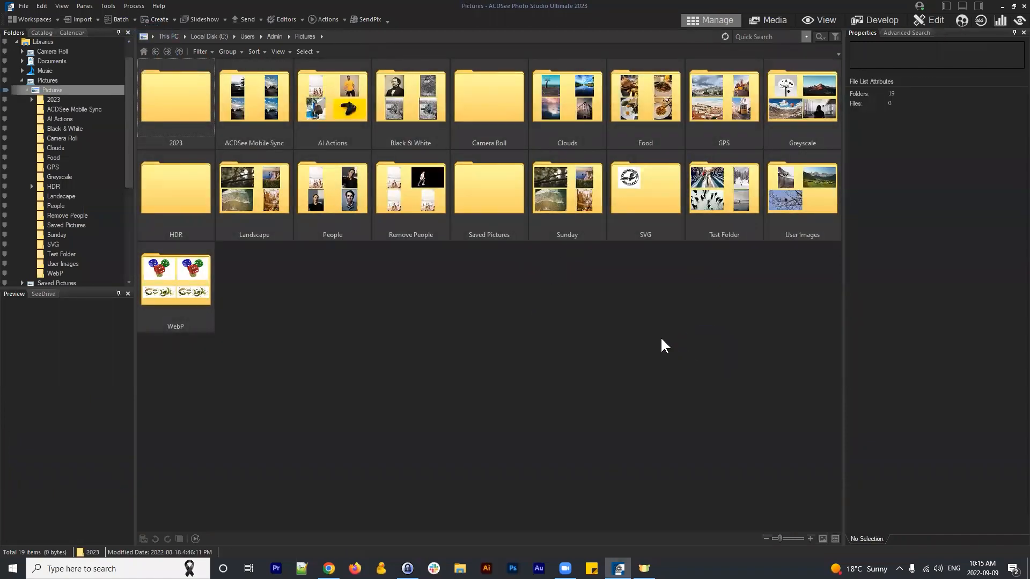
double_click(590, 107)
click(740, 241)
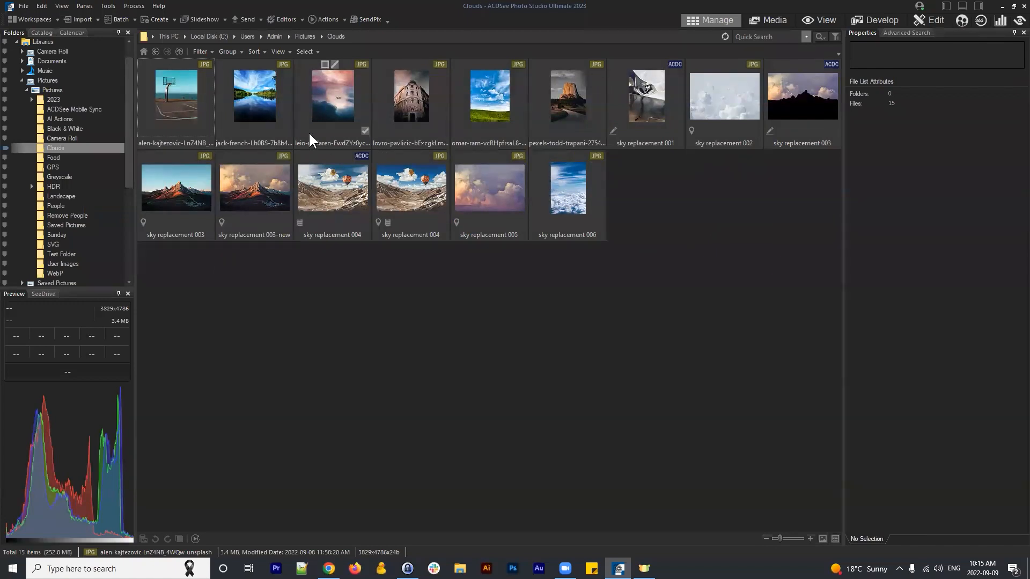
click(419, 89)
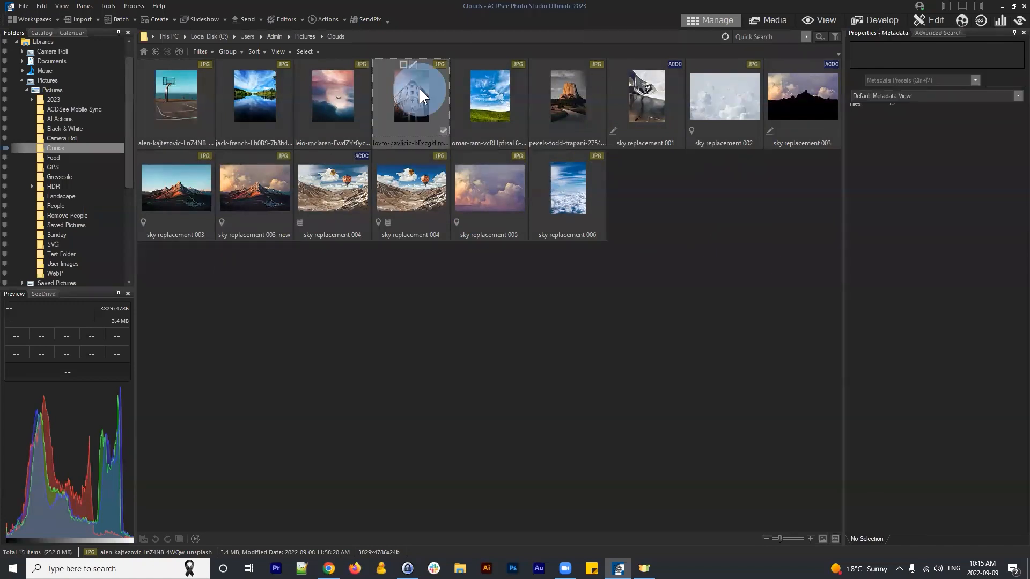
click(930, 20)
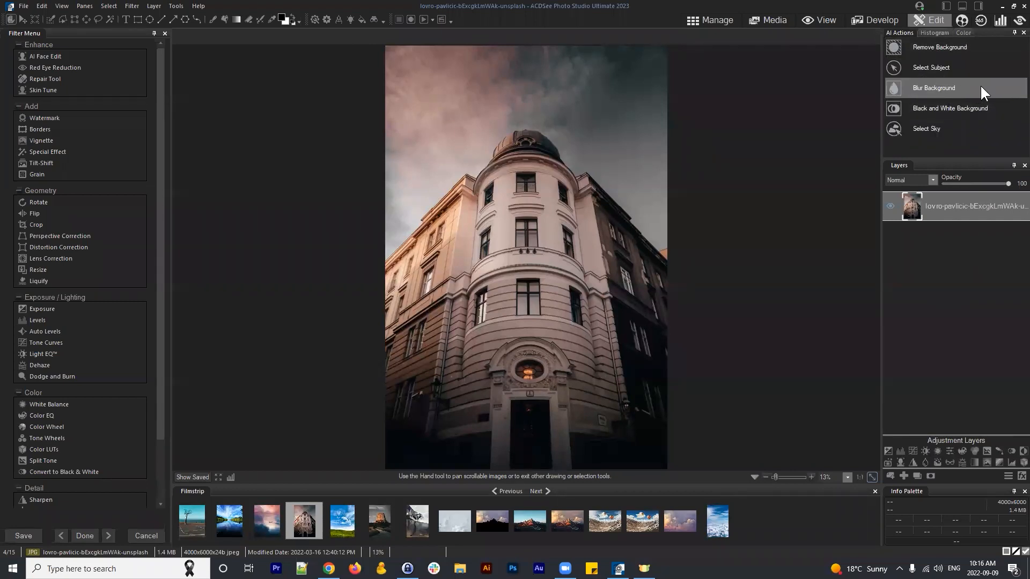
Select the sky above the building with the Select Sky AI action and add a masked Curves adjustment layer with an S-shaped curve
click(951, 207)
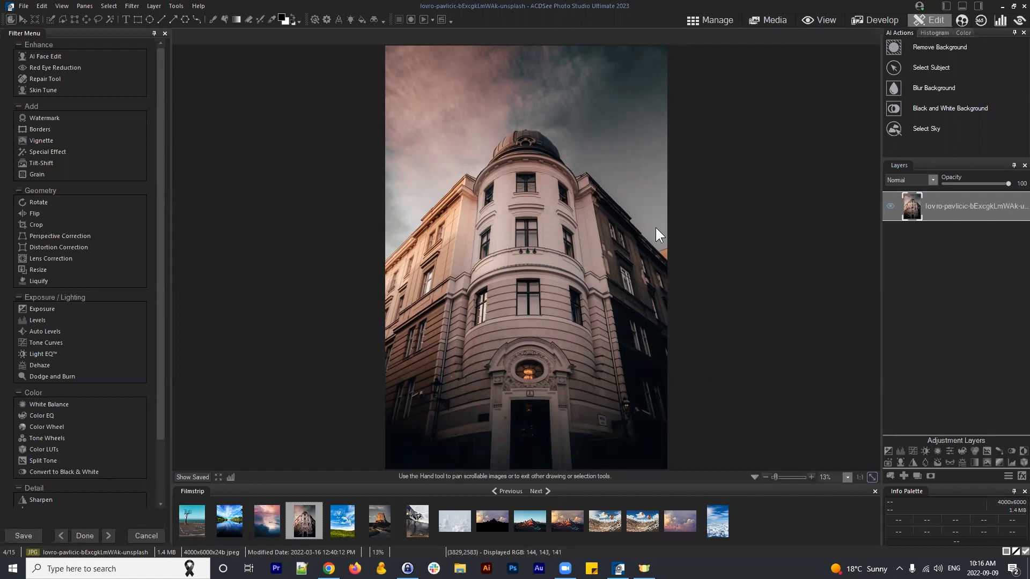
click(925, 129)
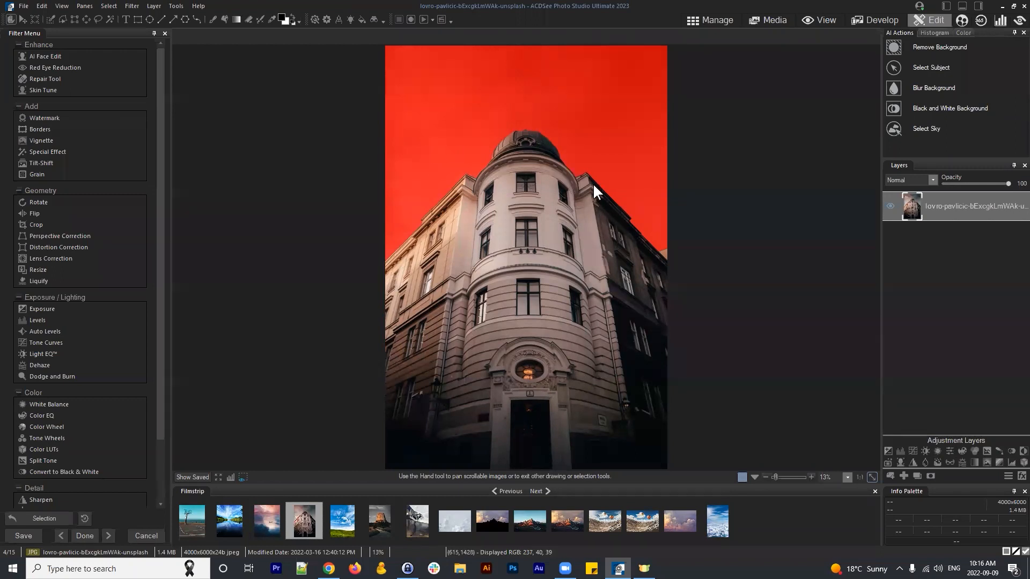
click(916, 451)
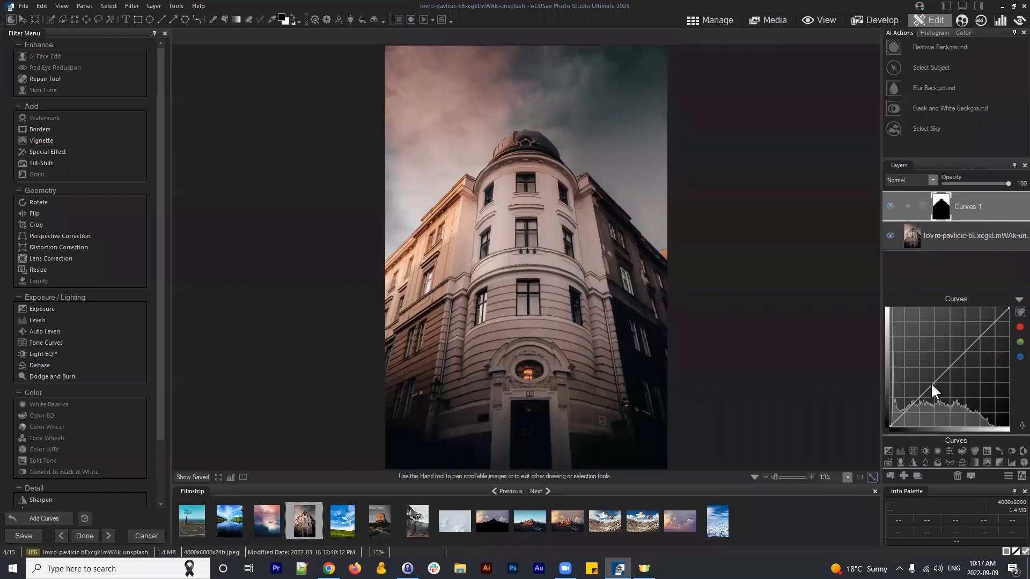
drag(931, 382, 935, 393)
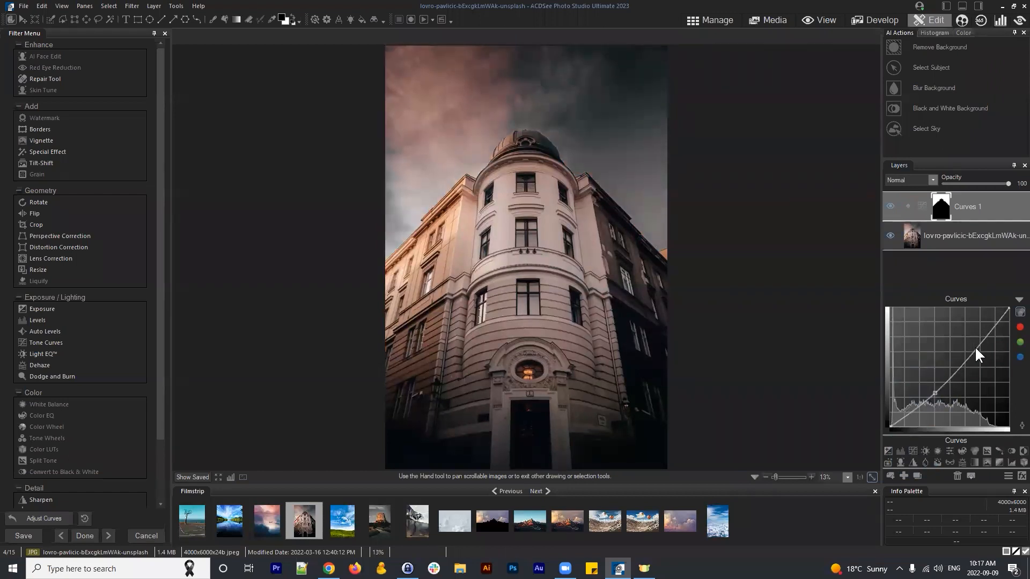
drag(976, 346, 974, 336)
Compare the adjusted sky with the saved image and delete the Curves adjustment layer
click(190, 478)
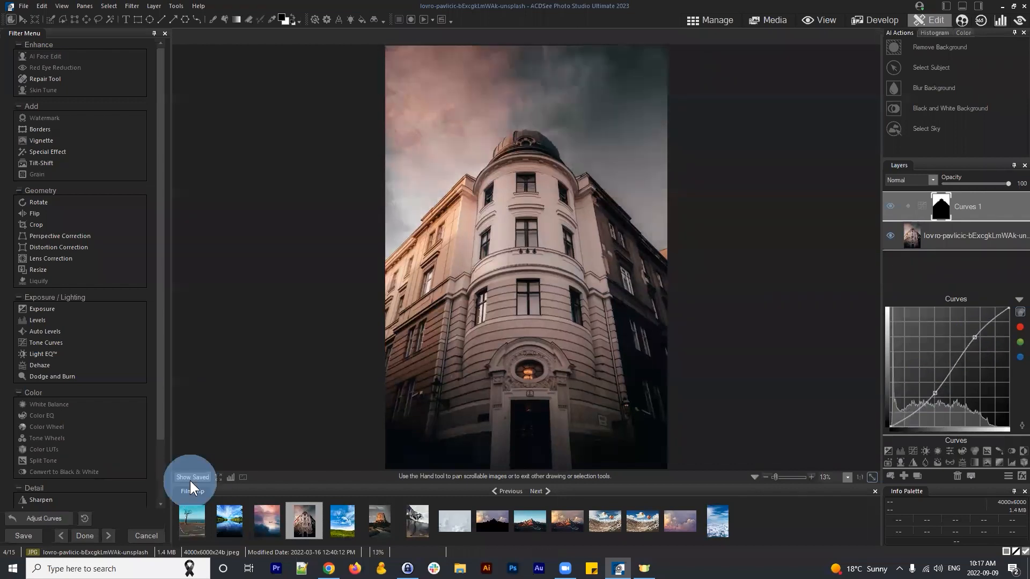
drag(189, 479, 191, 481)
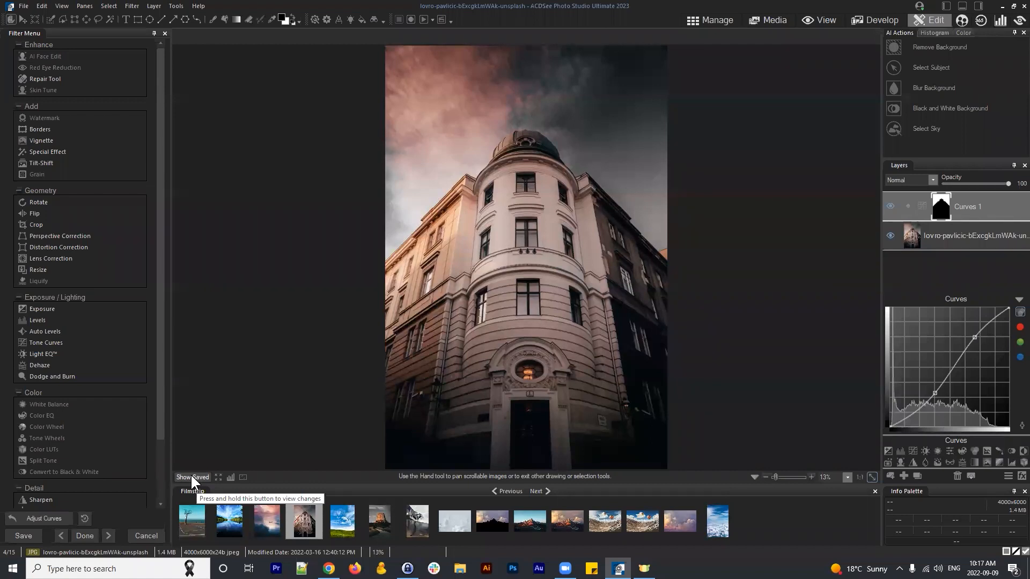
click(191, 476)
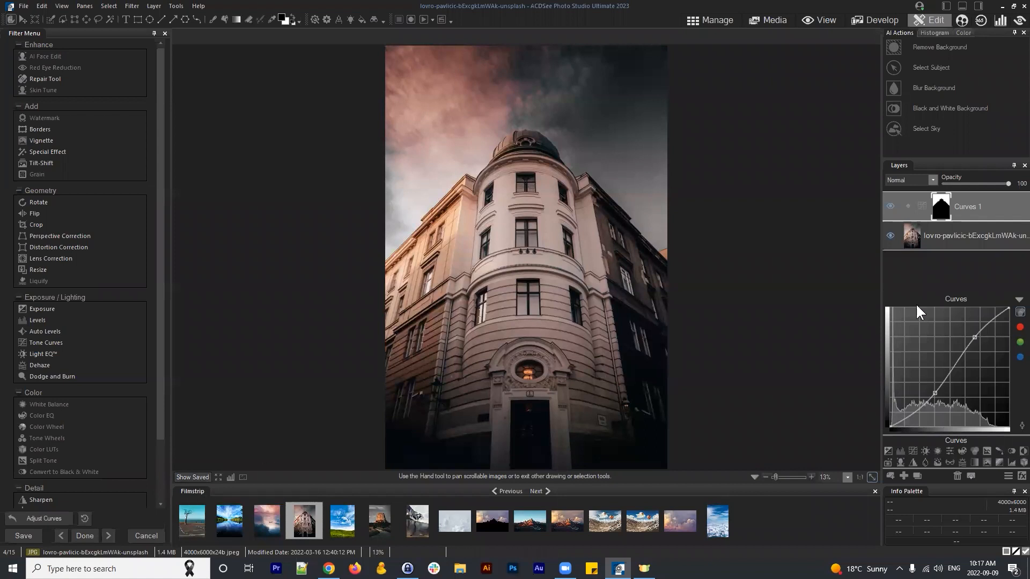
click(1019, 299)
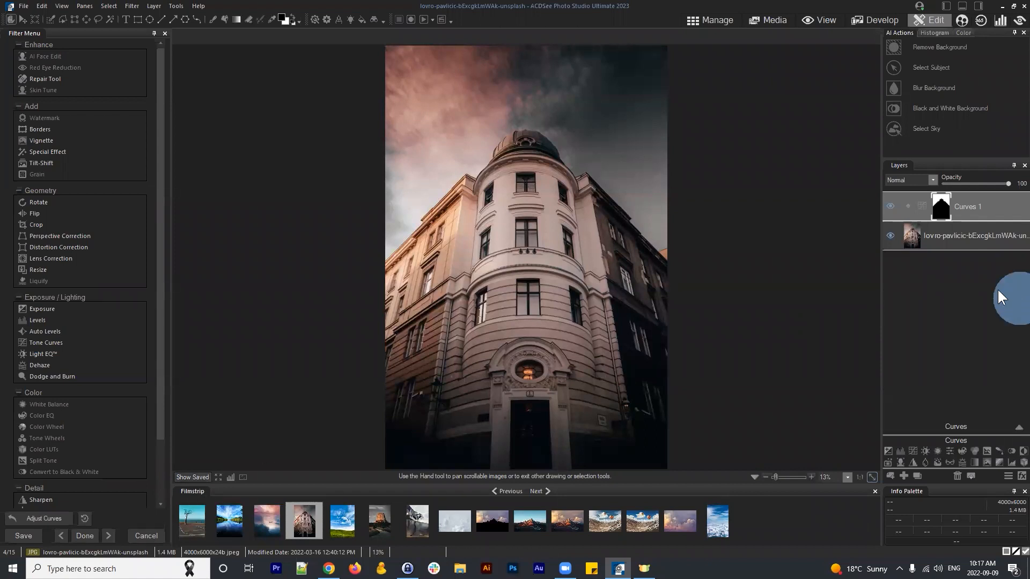
click(955, 475)
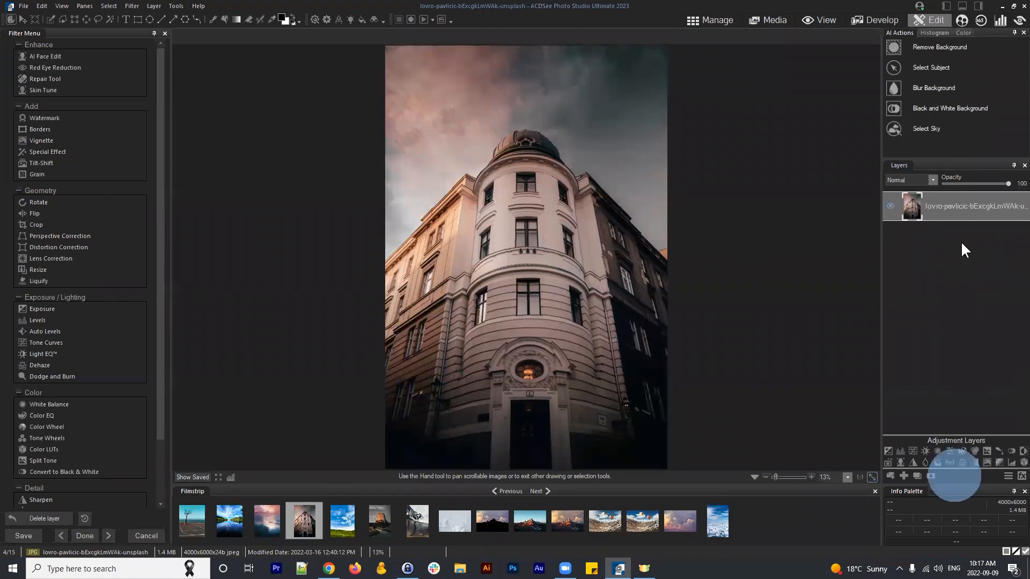
Turn a Select Sky selection into a layer mask on the building photo and clear the selection
click(925, 127)
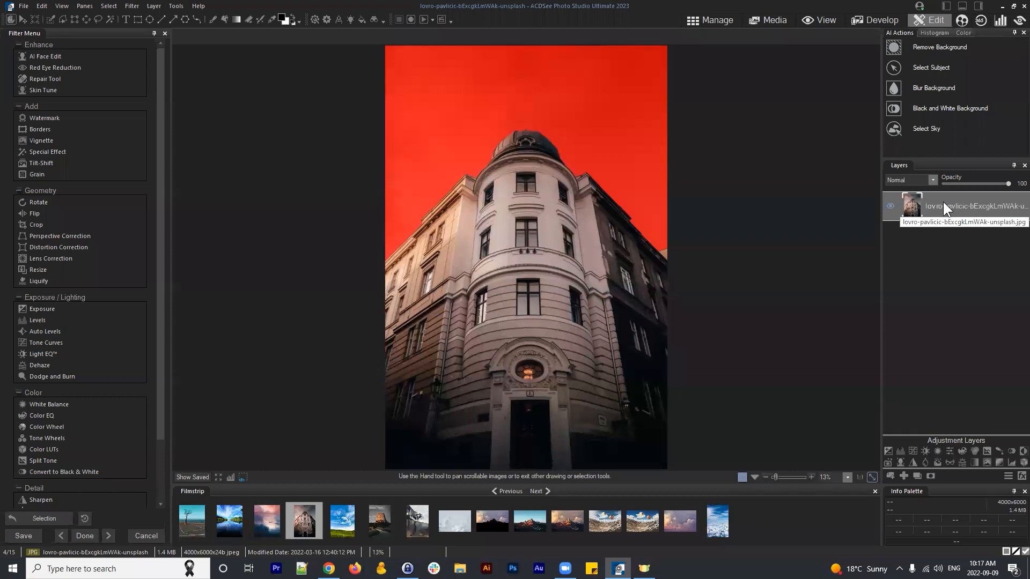
click(932, 476)
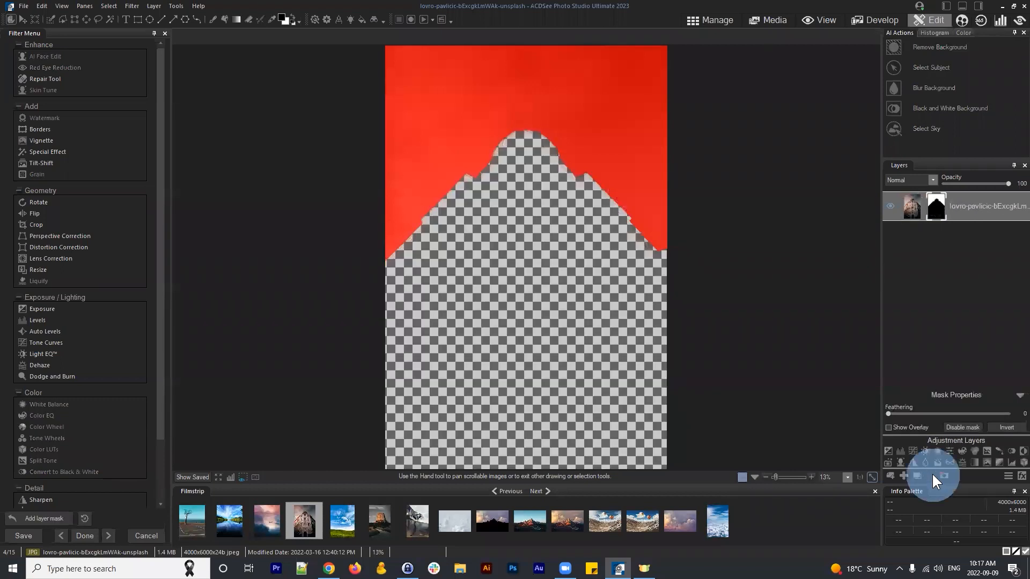
click(109, 6)
click(116, 29)
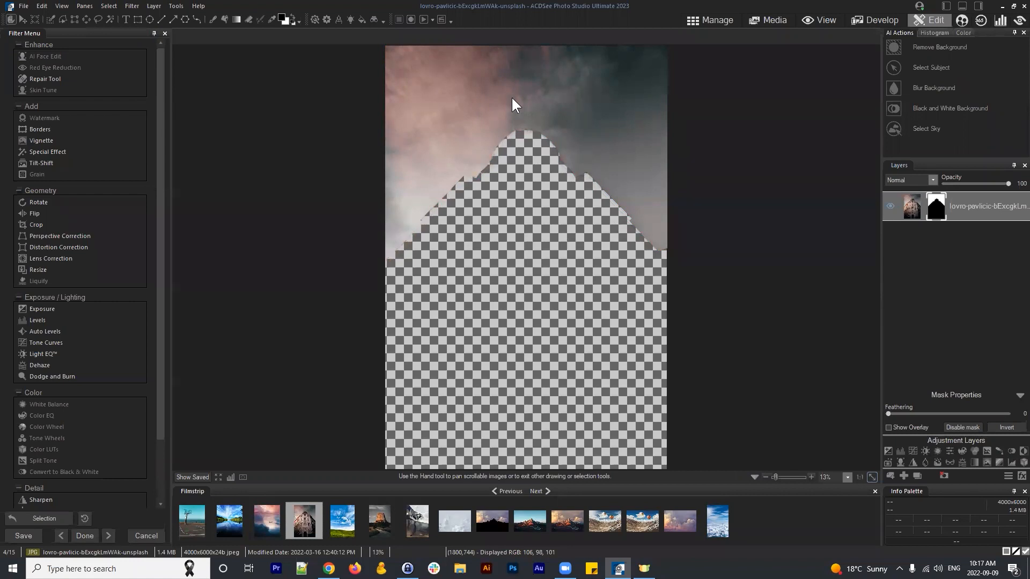
Invert the building photo's layer mask so that the building is kept and the sky is hidden
click(969, 202)
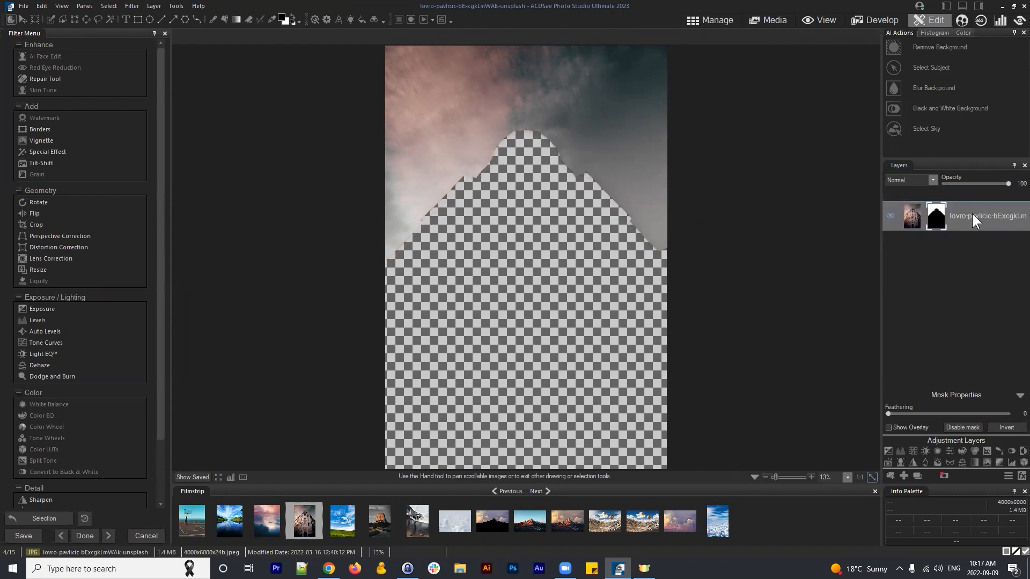
click(937, 206)
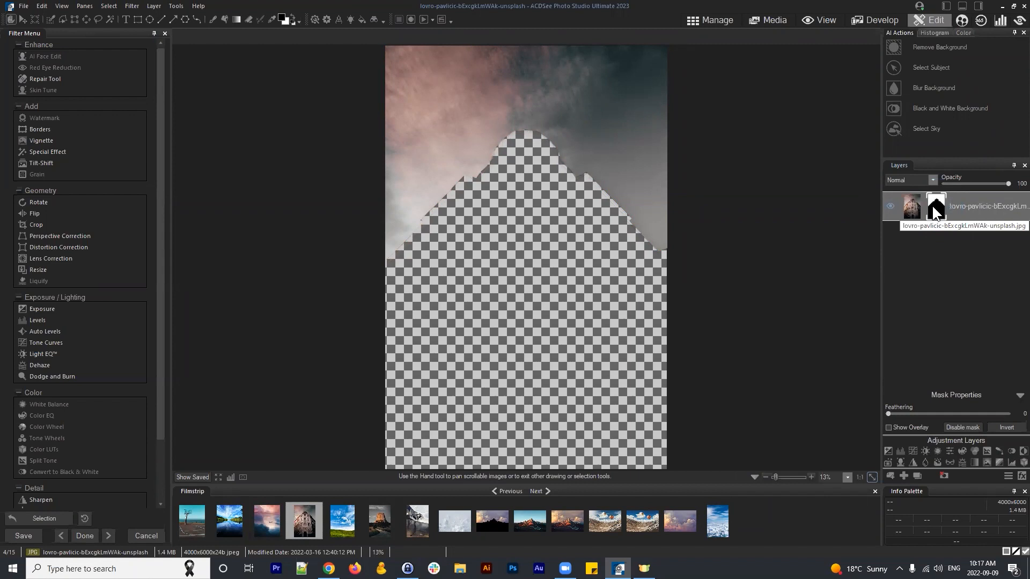
click(1006, 428)
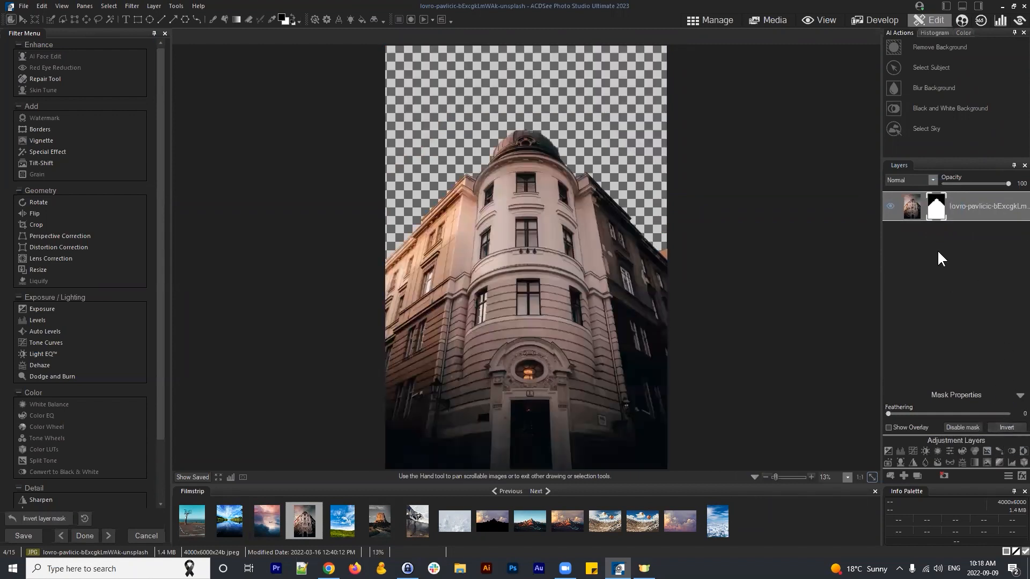
click(936, 207)
Add sky replacement 005.jpg from the filmstrip as a new layer and place it over the upper part of the building photo
mouse_move(678, 520)
mouse_down()
mouse_move(771, 414)
mouse_move(945, 265)
mouse_move(677, 527)
mouse_move(682, 520)
mouse_up()
click(596, 284)
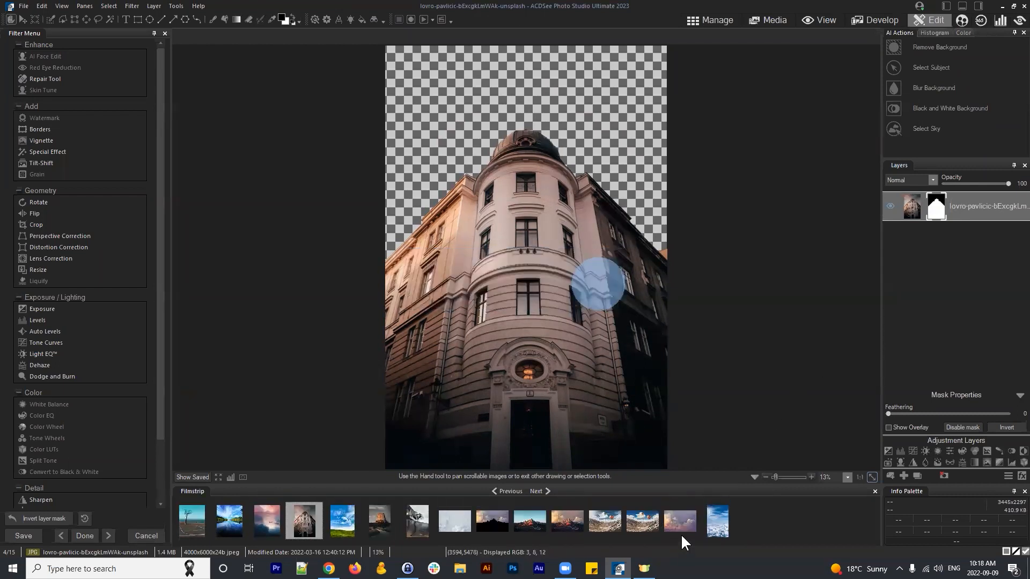
drag(904, 303, 932, 253)
drag(540, 393, 523, 121)
Enlarge the sky layer beyond the photo's width, commit the placement and move the layer beneath the masked building layer
drag(586, 172, 745, 282)
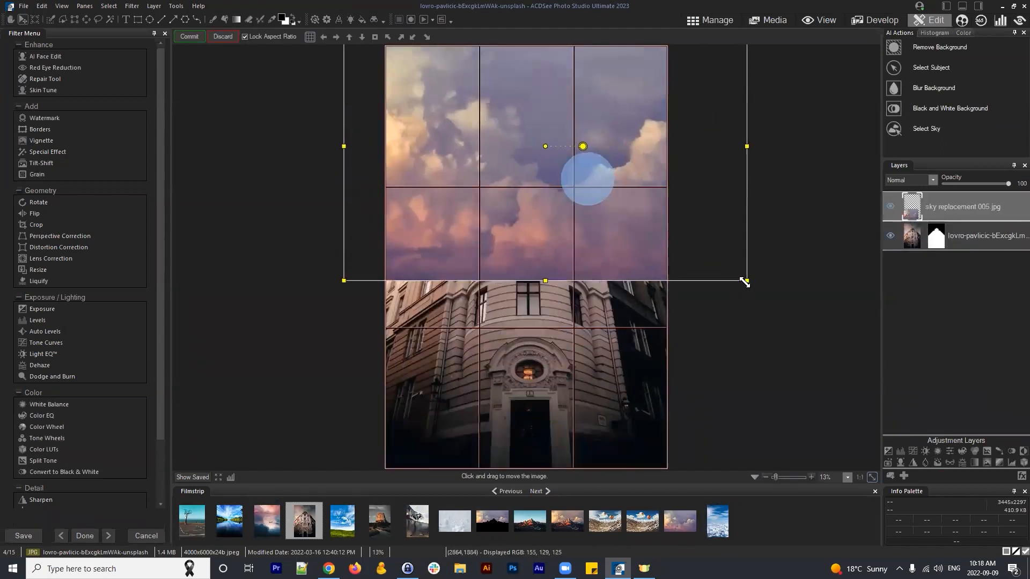
drag(616, 216, 602, 215)
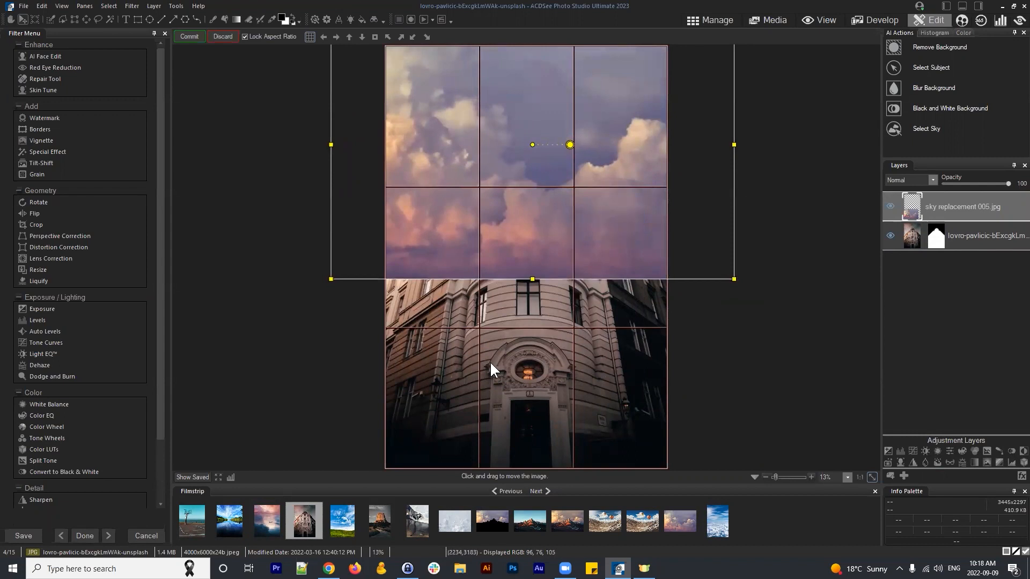
click(187, 37)
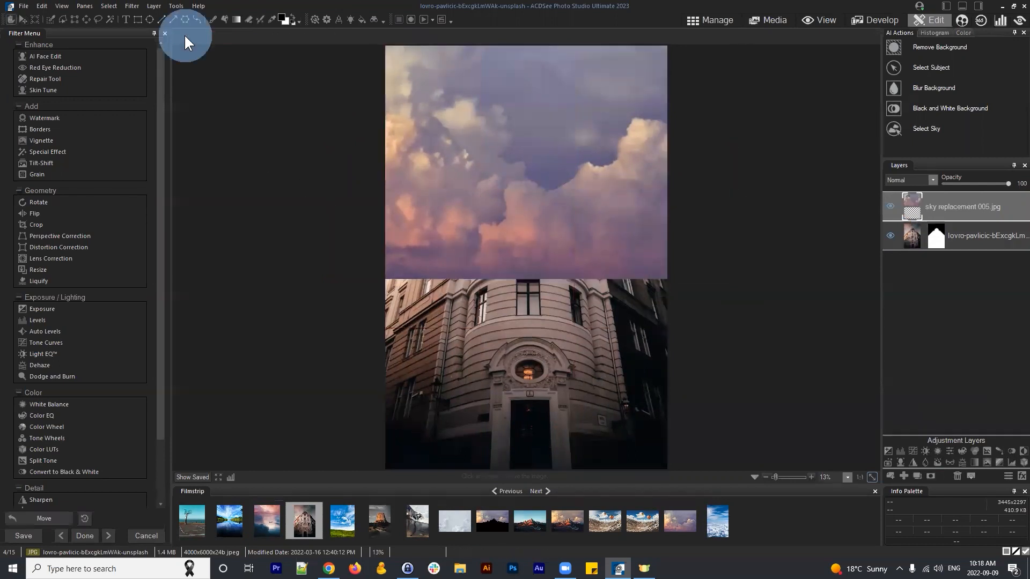
drag(954, 202, 947, 230)
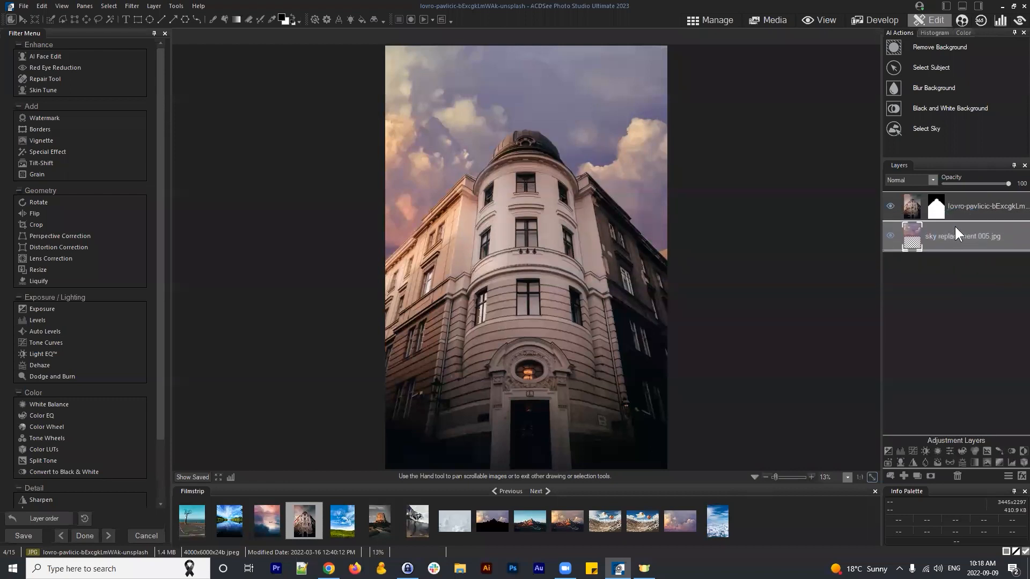
click(979, 207)
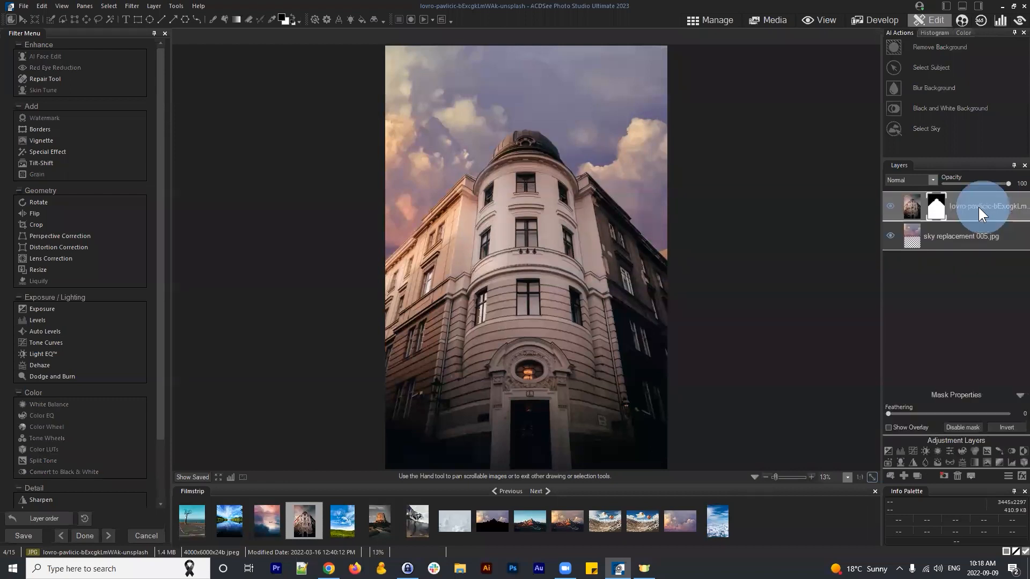
Delete the sky replacement layer and the building photo's layer mask
click(968, 236)
click(958, 475)
click(940, 198)
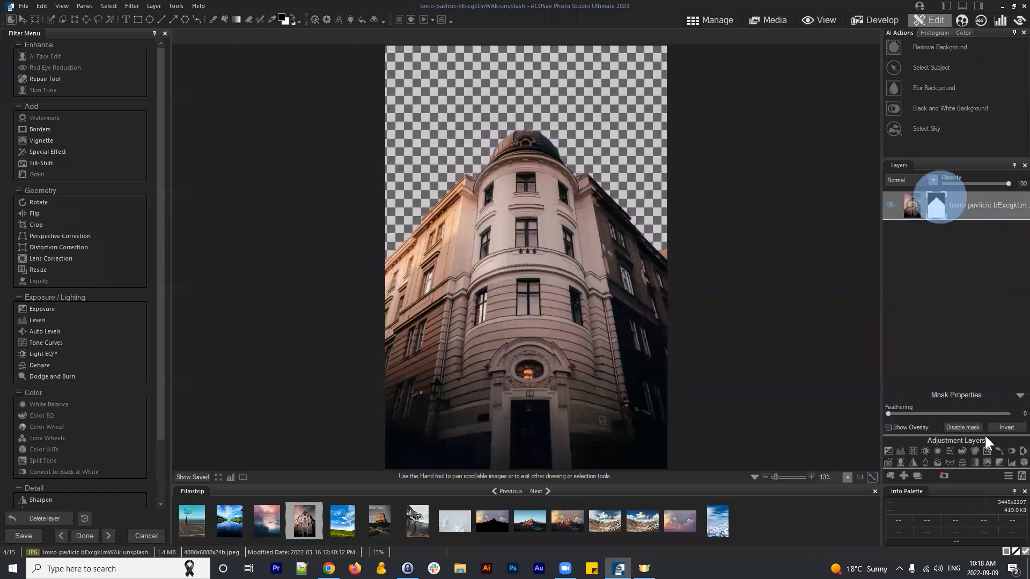
click(944, 475)
click(954, 279)
click(950, 205)
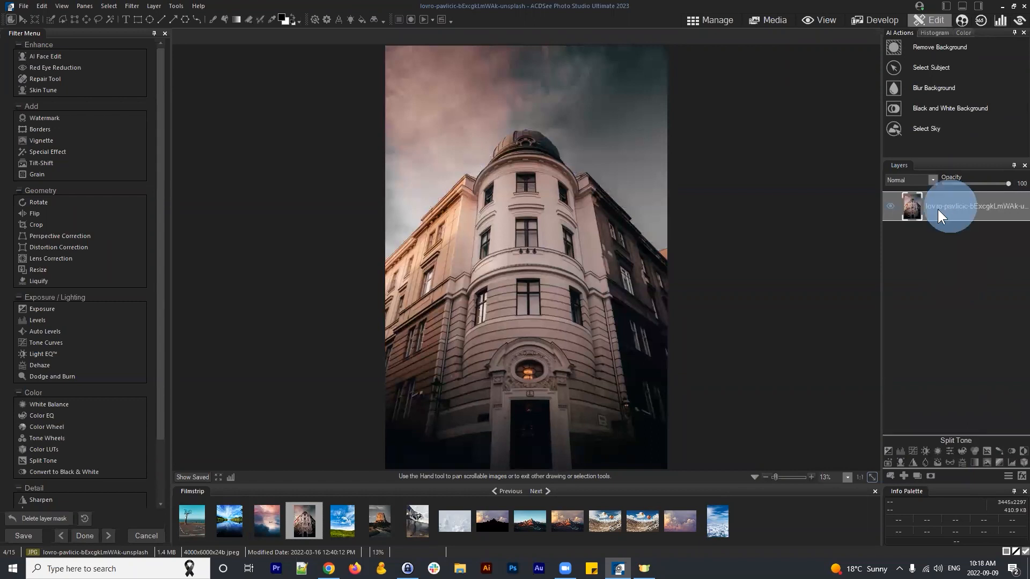
Select the building photo's sky with the Select Sky AI action, add a layer mask from it and invert the mask
click(923, 127)
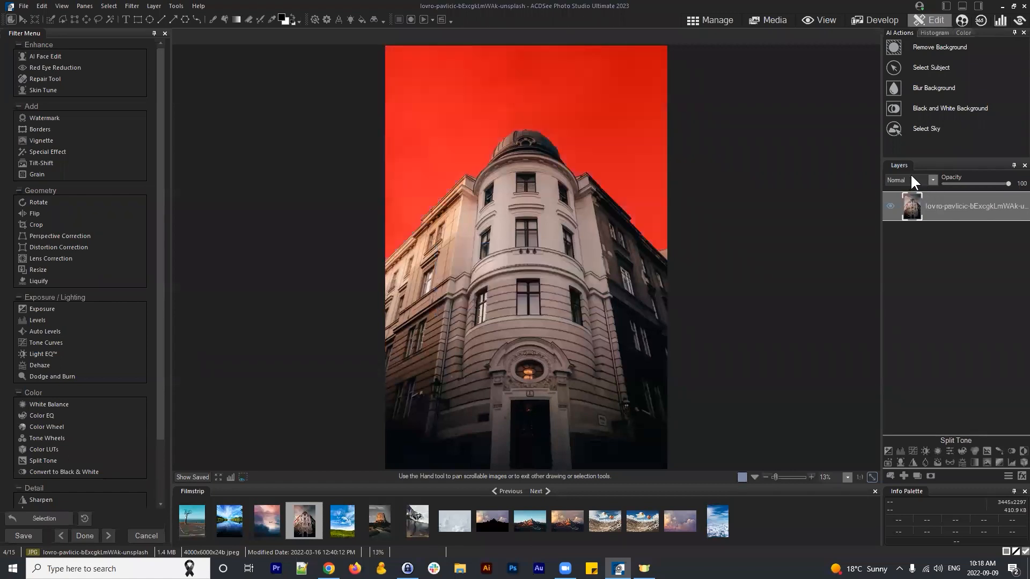
click(931, 477)
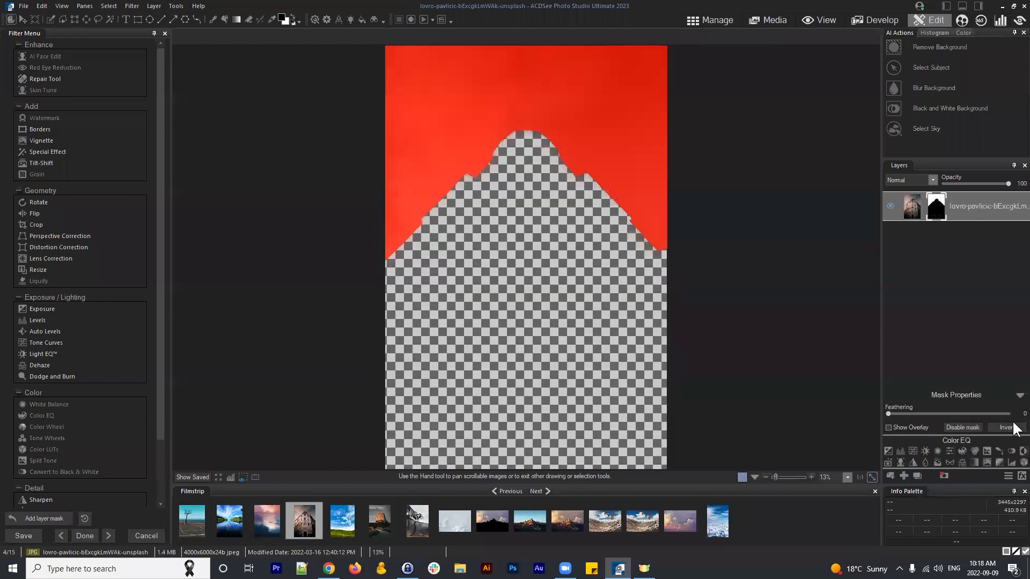
click(1009, 428)
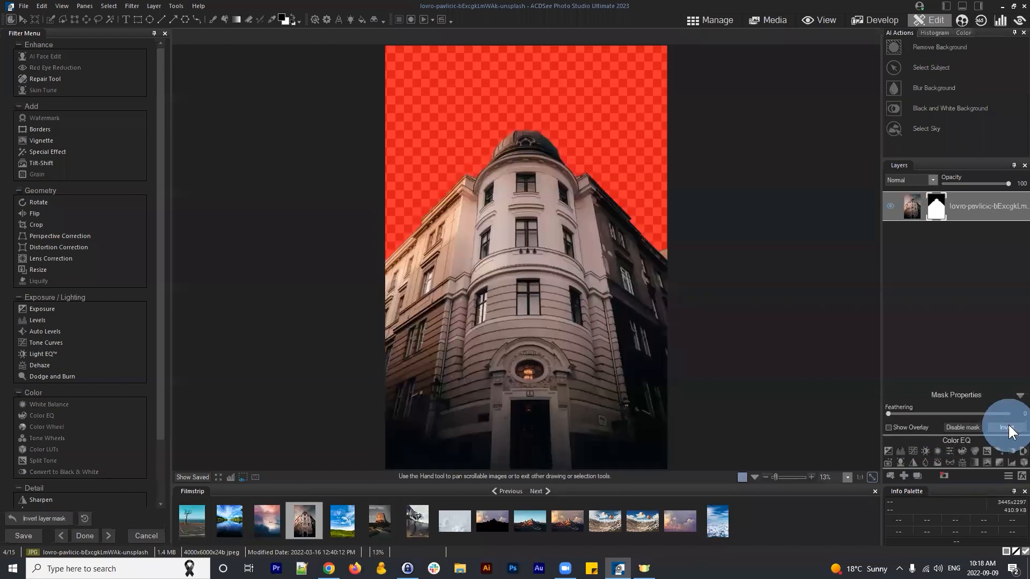
Clear the selection and add sky replacement 005.jpg from the filmstrip as a new layer over the building photo's upper part
click(110, 6)
click(126, 30)
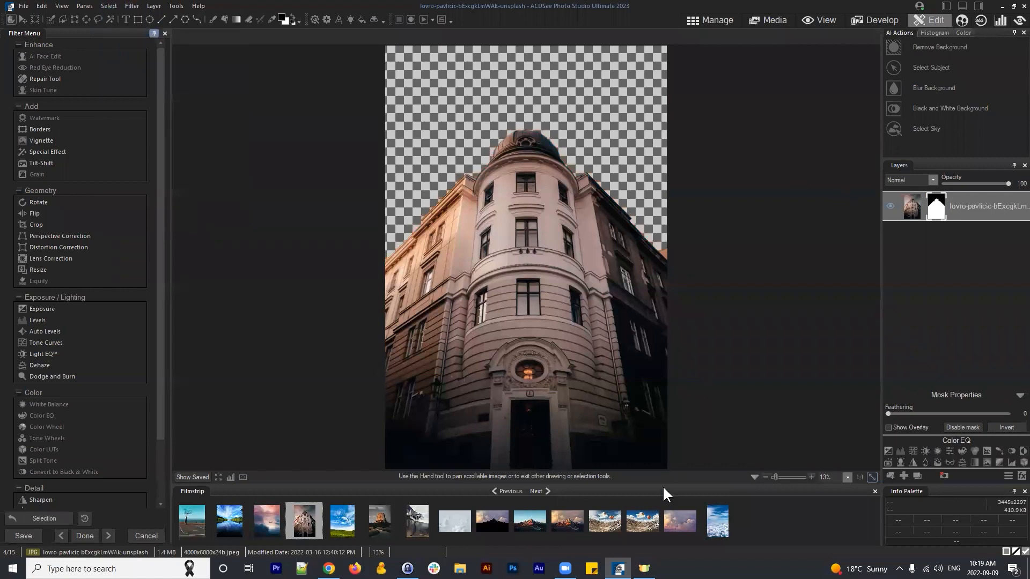
drag(678, 526, 955, 246)
drag(551, 390, 482, 30)
Enlarge the sky replacement layer past the photo's edges, commit the placement and move it beneath the masked building layer
drag(555, 184, 712, 287)
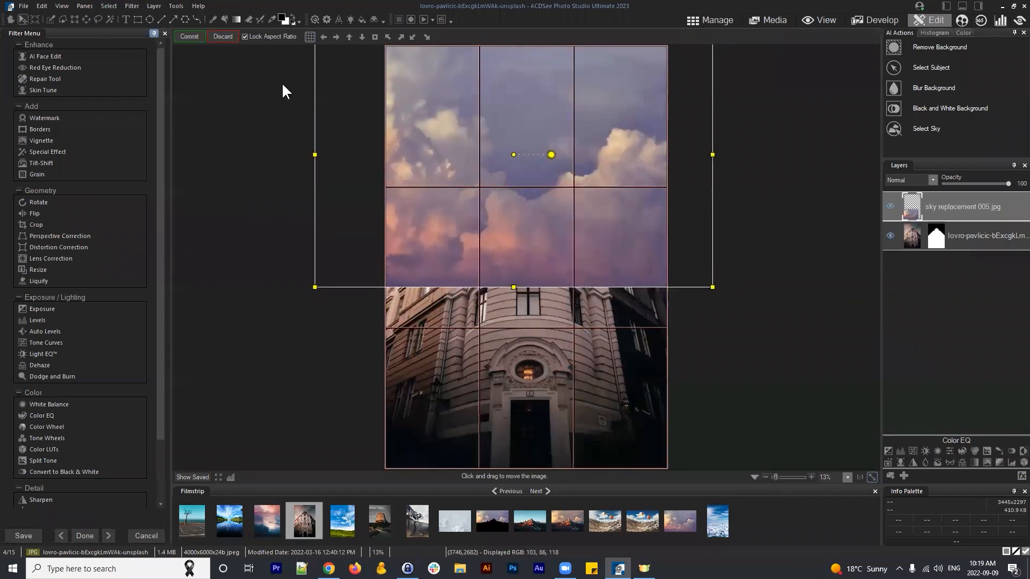
click(190, 35)
drag(954, 205, 963, 252)
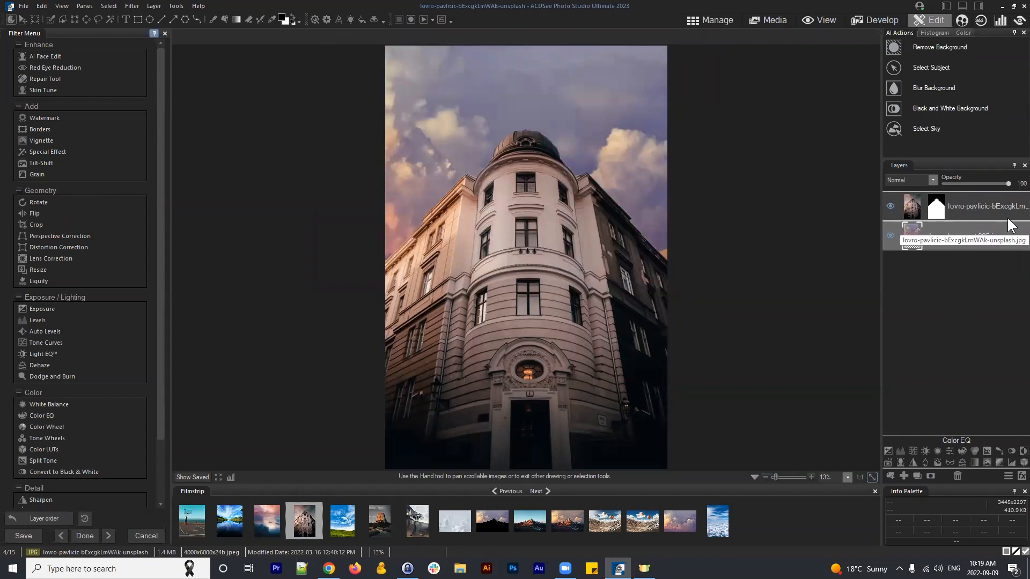
Switch to the lake photo without saving the building edits and warm its Select Sky selection with a White Balance layer at temperature 36
click(230, 519)
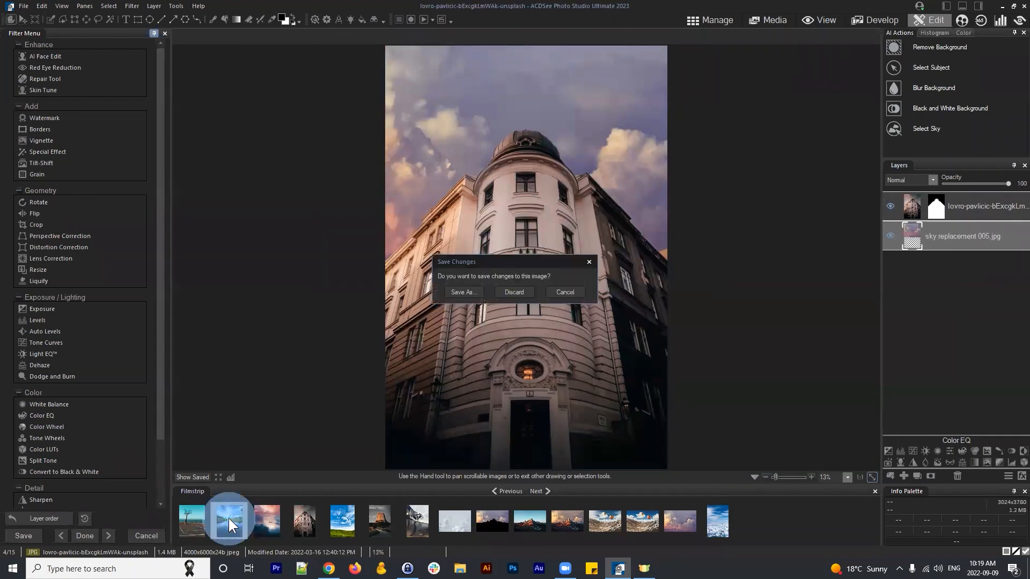
click(514, 292)
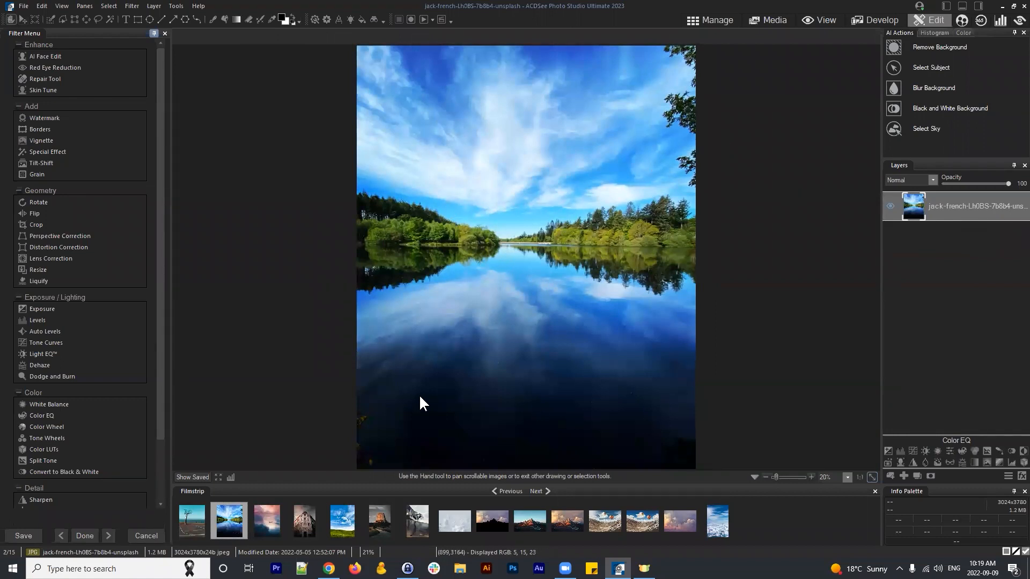
click(934, 127)
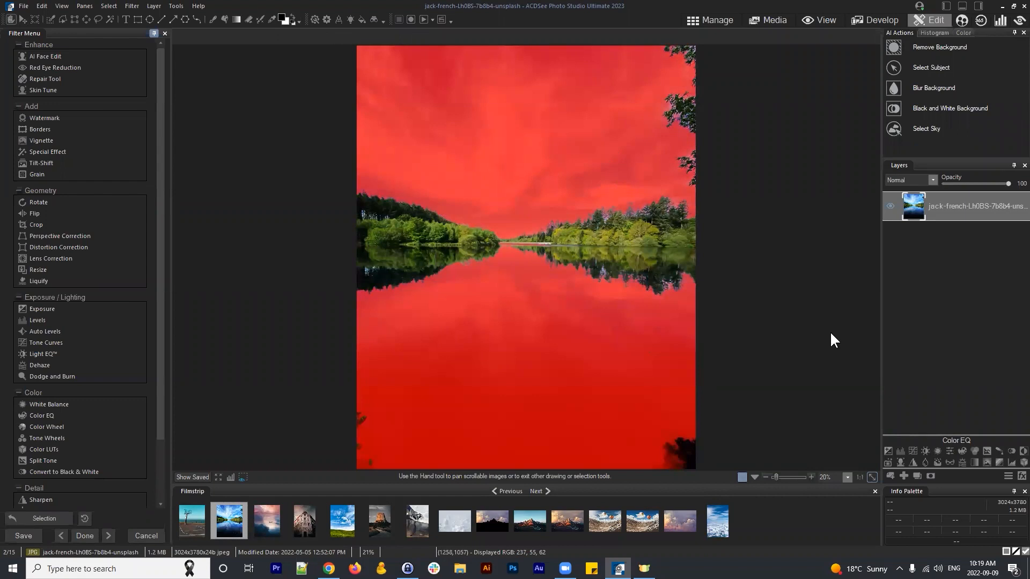
click(937, 452)
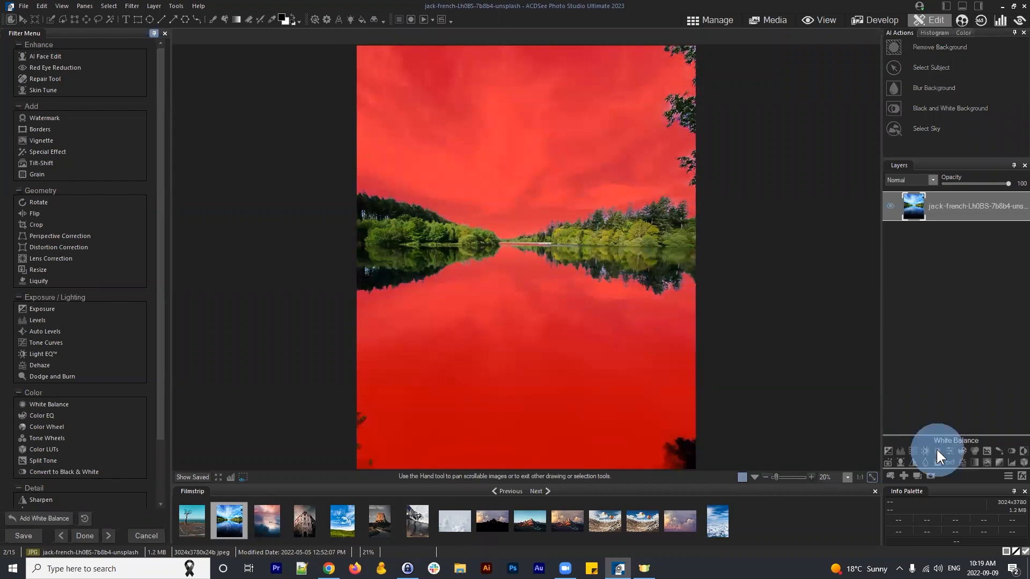
drag(946, 397, 964, 396)
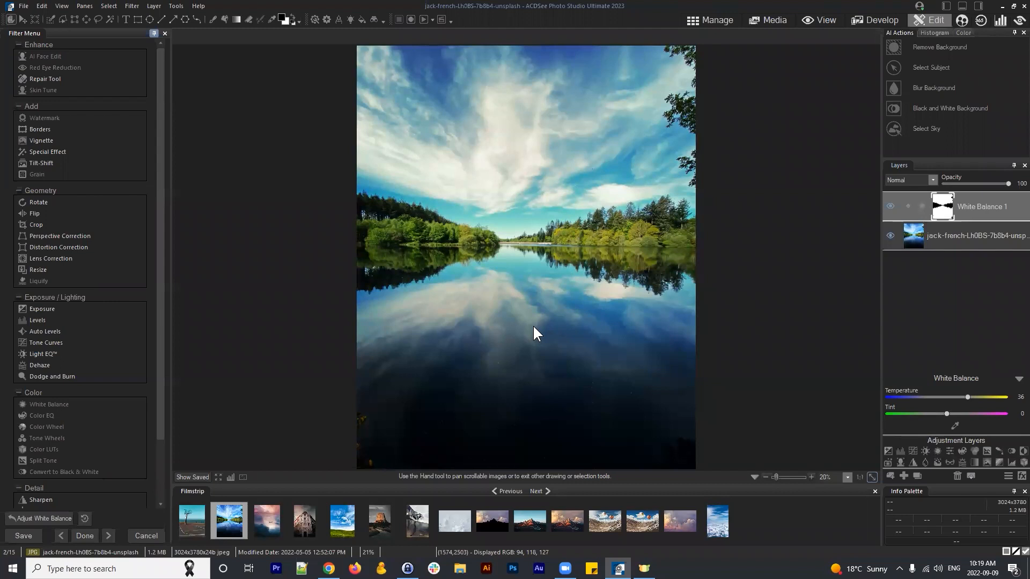
Switch to the grassy hill photo without saving and warm its Select Sky selection with a White Balance layer at temperature 27
click(339, 519)
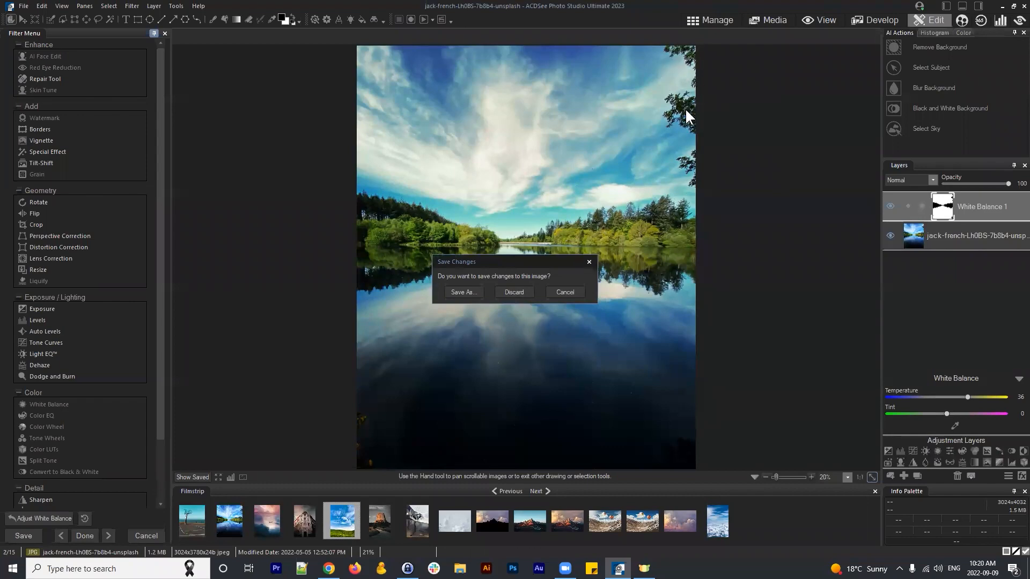
click(513, 292)
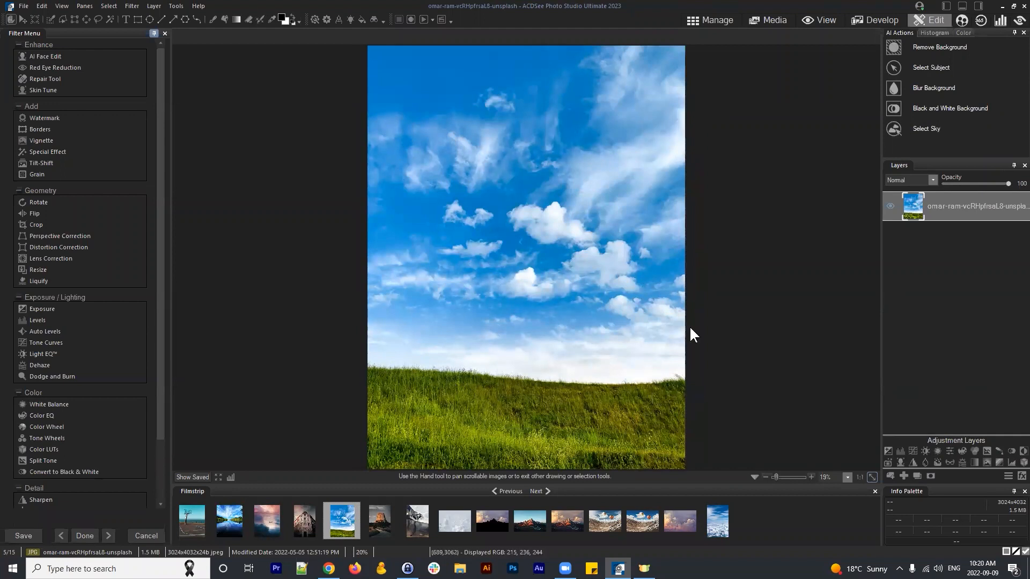
click(935, 127)
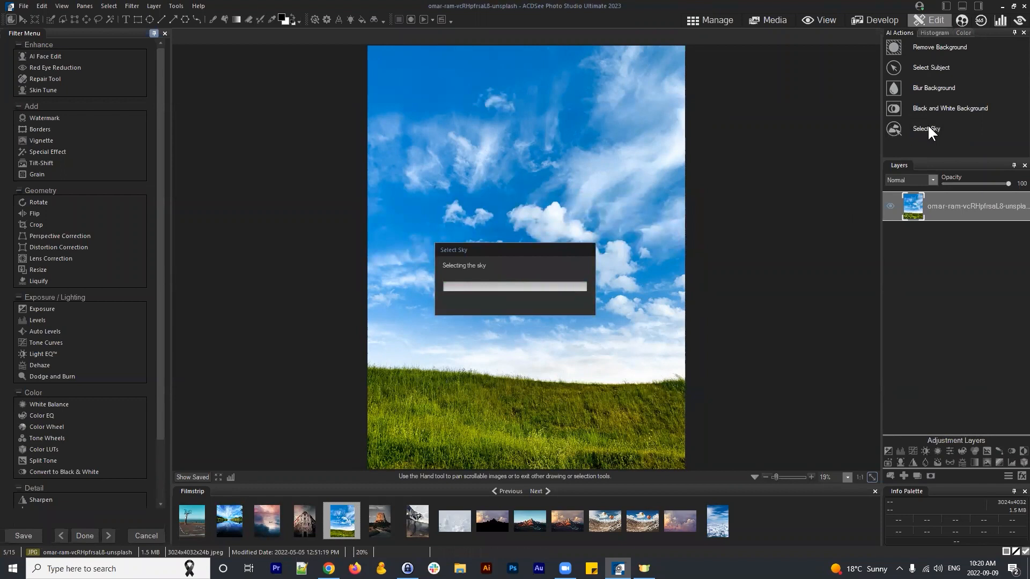
click(935, 451)
drag(946, 397, 963, 385)
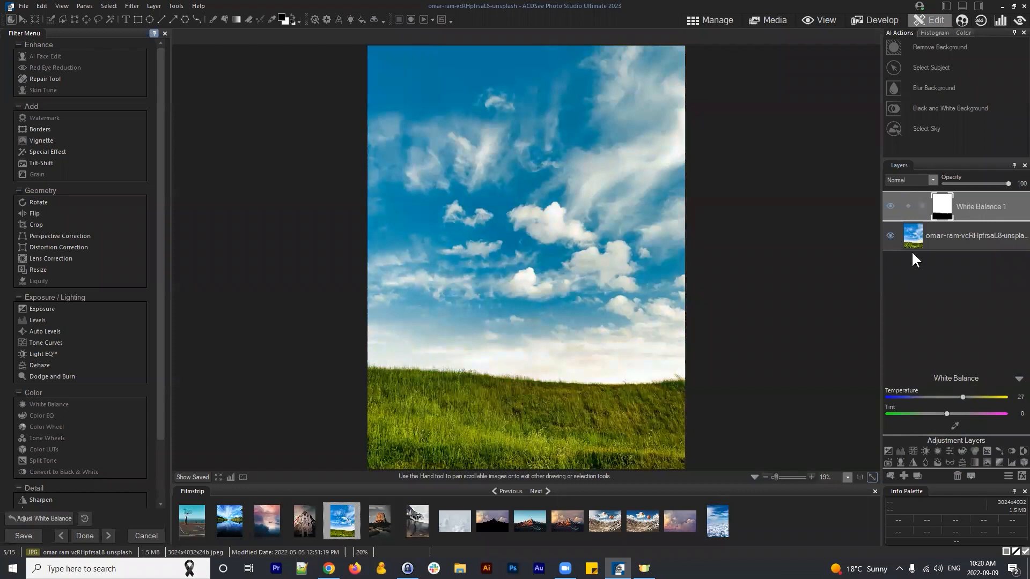
Delete the White Balance layer from the grassy hill photo and return to Manage mode, discarding the changes
click(956, 476)
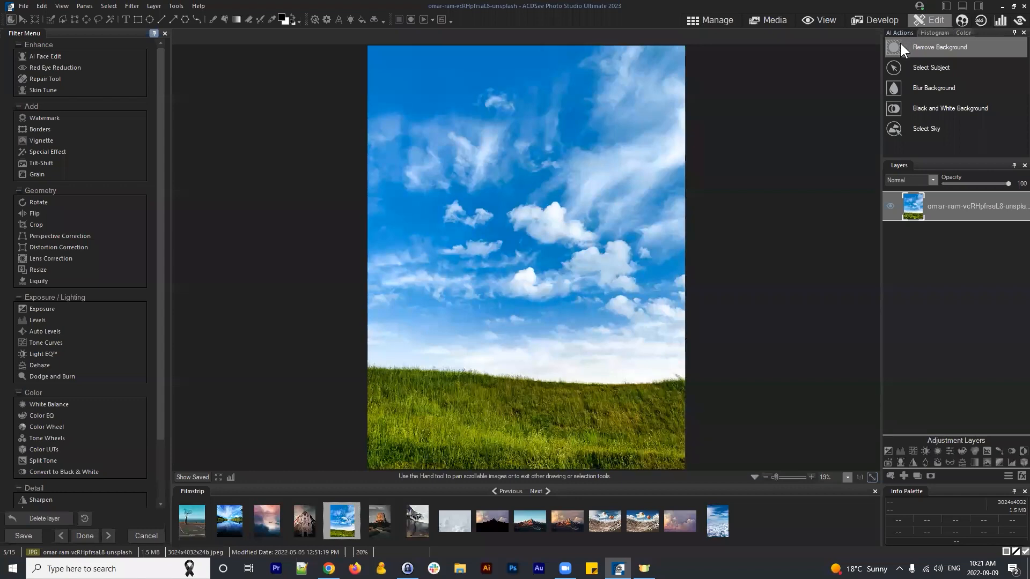
click(719, 22)
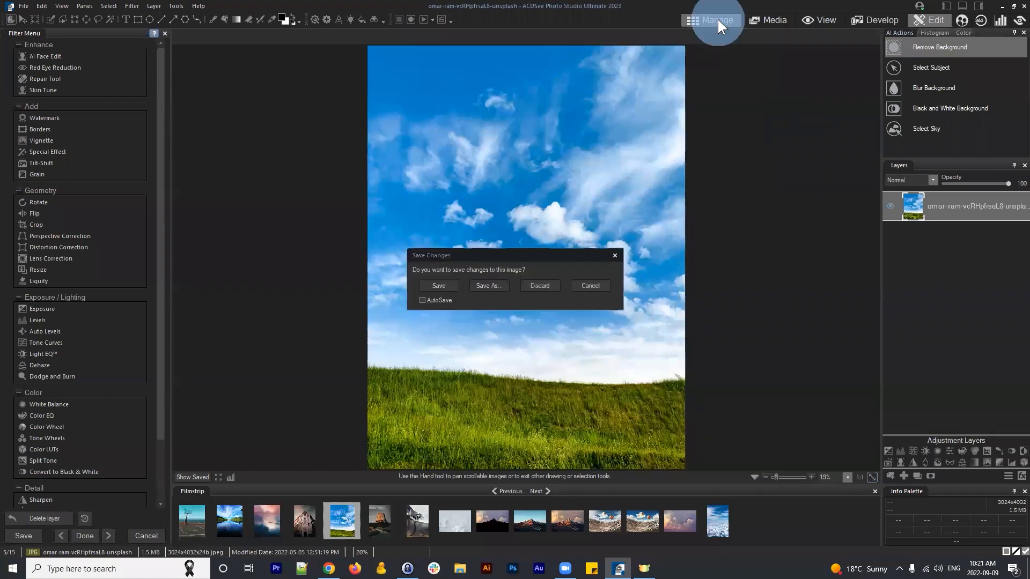
click(549, 284)
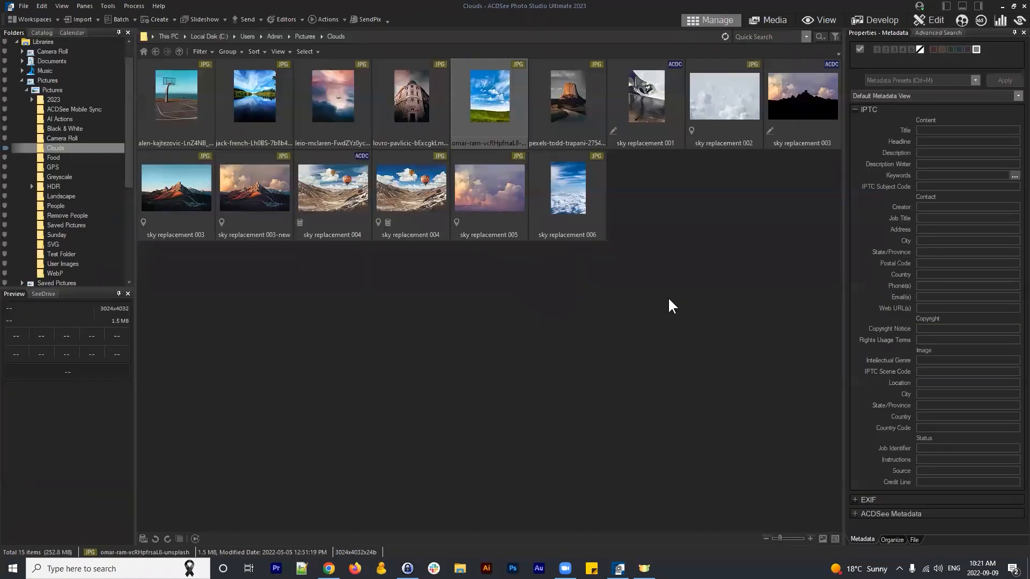
Go back to the Pictures folder and open its People folder
click(684, 299)
click(155, 51)
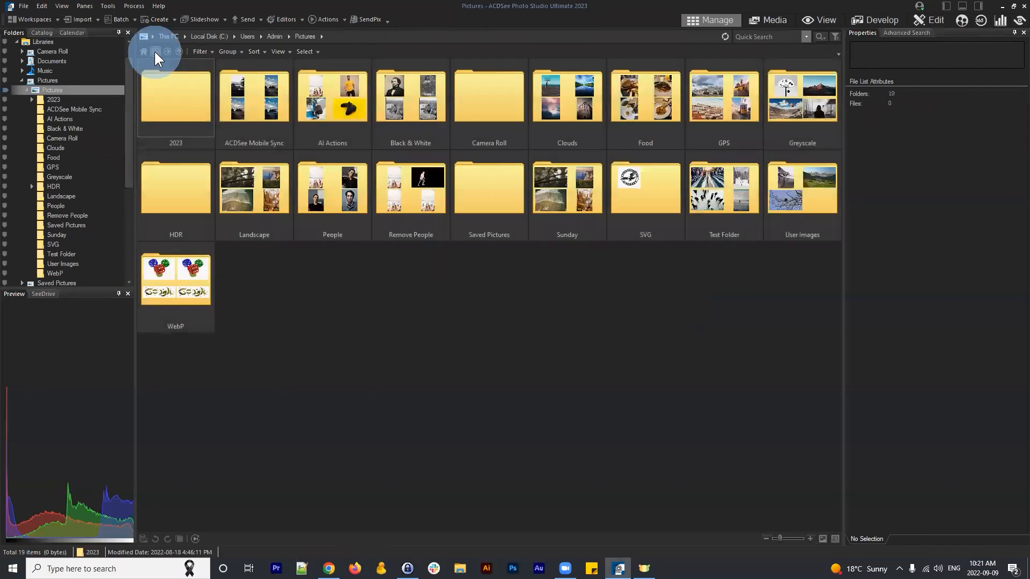
click(543, 345)
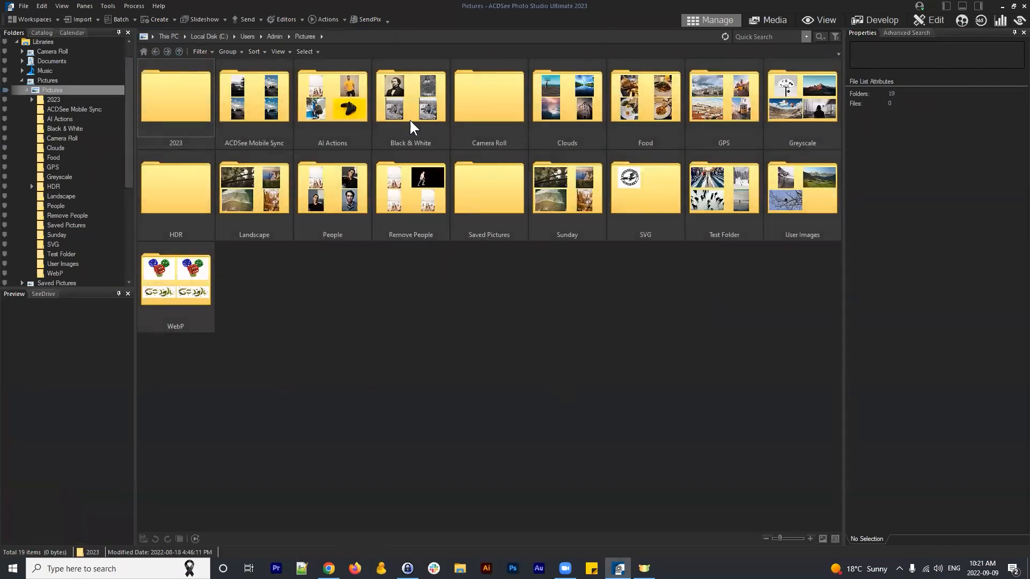
click(335, 103)
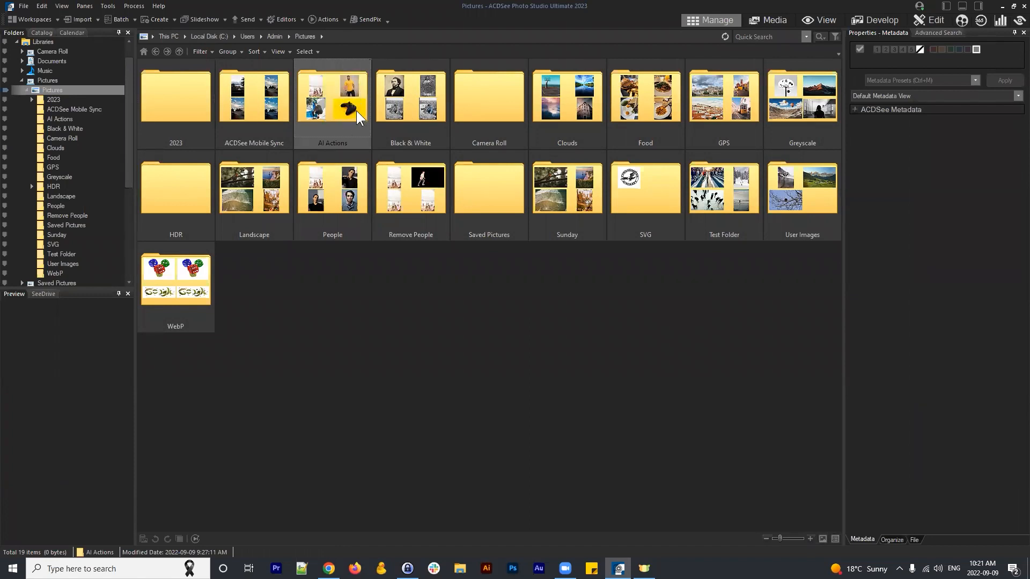
click(605, 314)
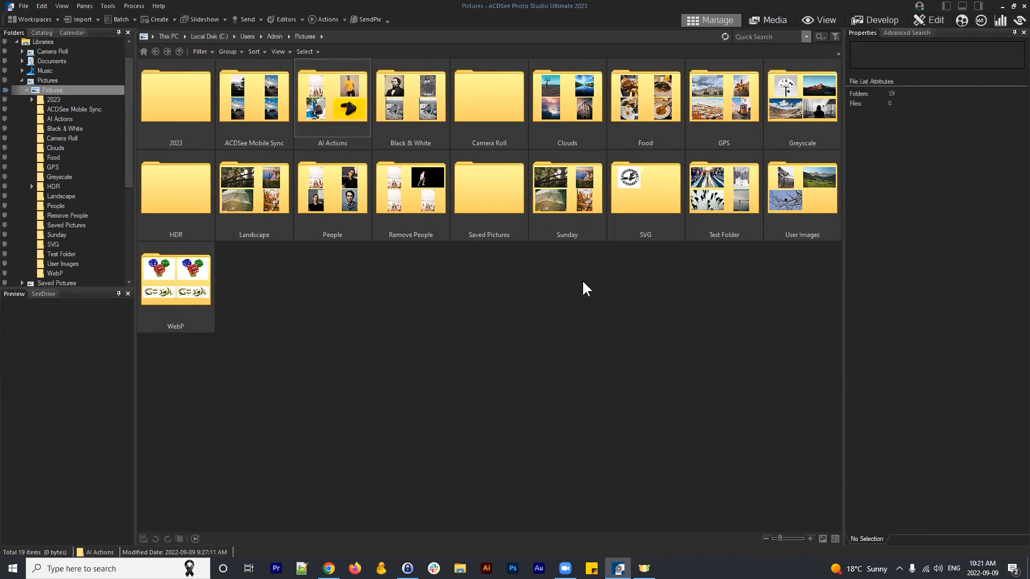
double_click(336, 193)
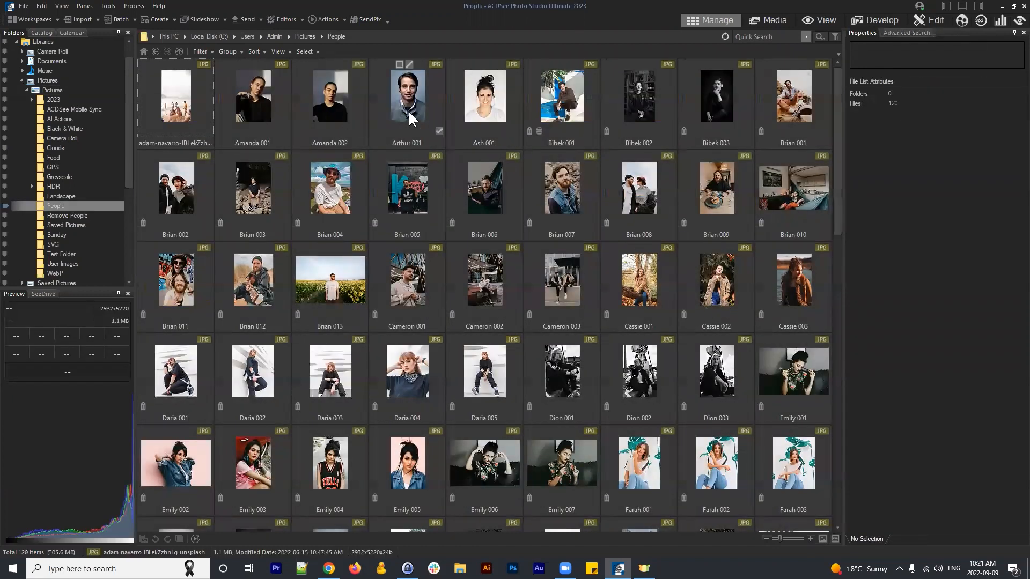
Open the Ash 001 portrait in Edit mode and duplicate its layer, leaving the copy selected
click(491, 106)
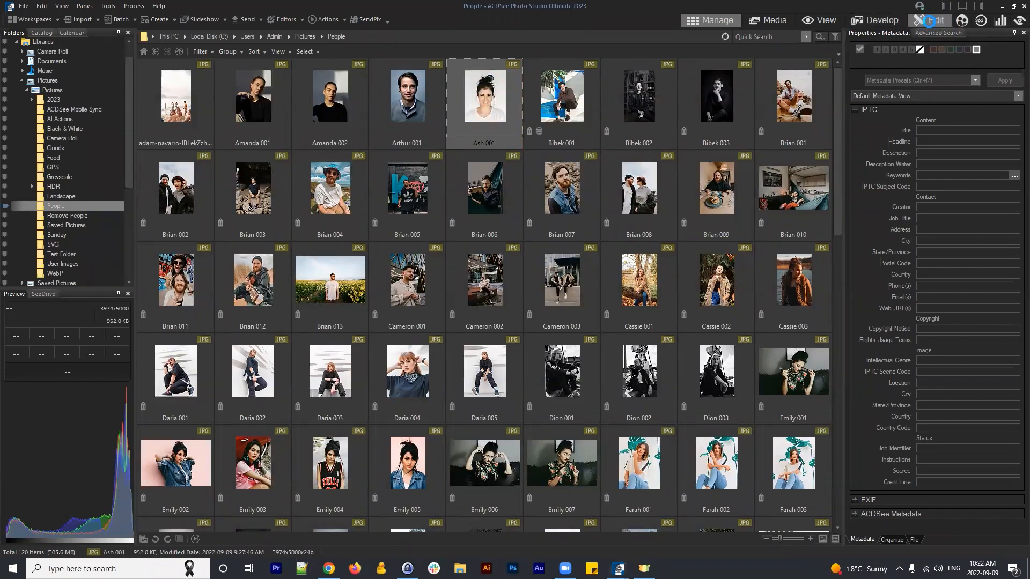
click(928, 21)
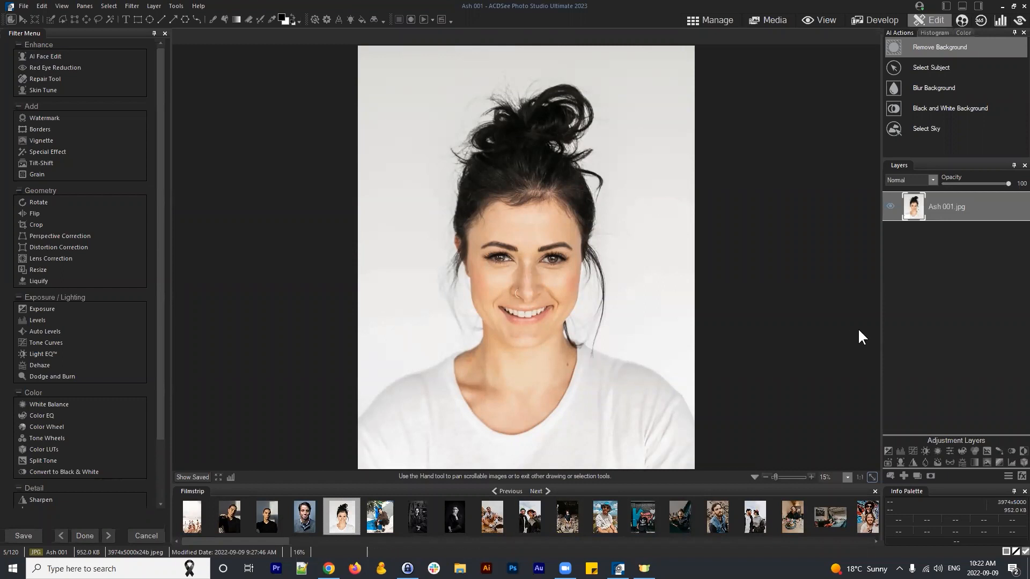
click(917, 476)
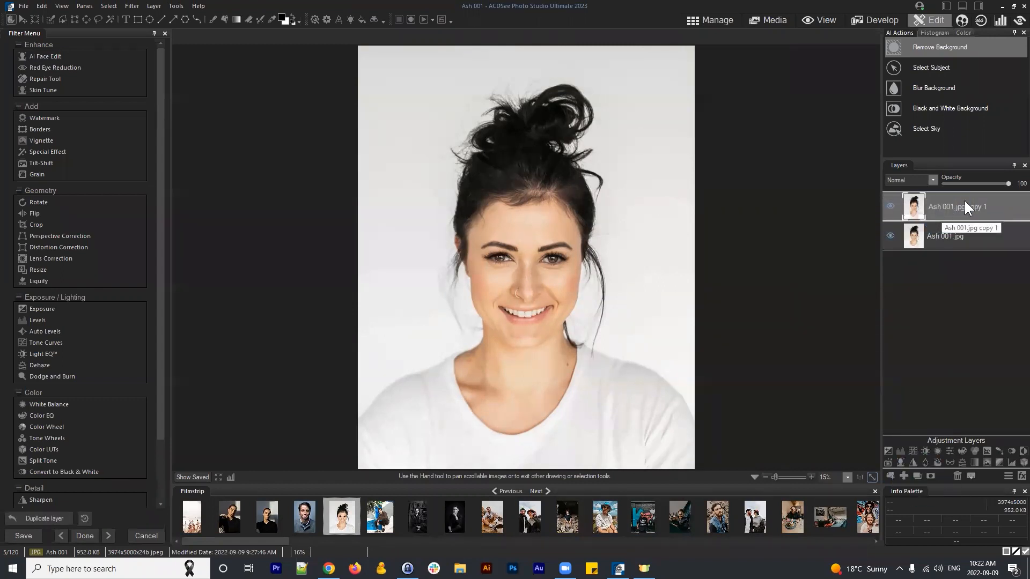
click(932, 207)
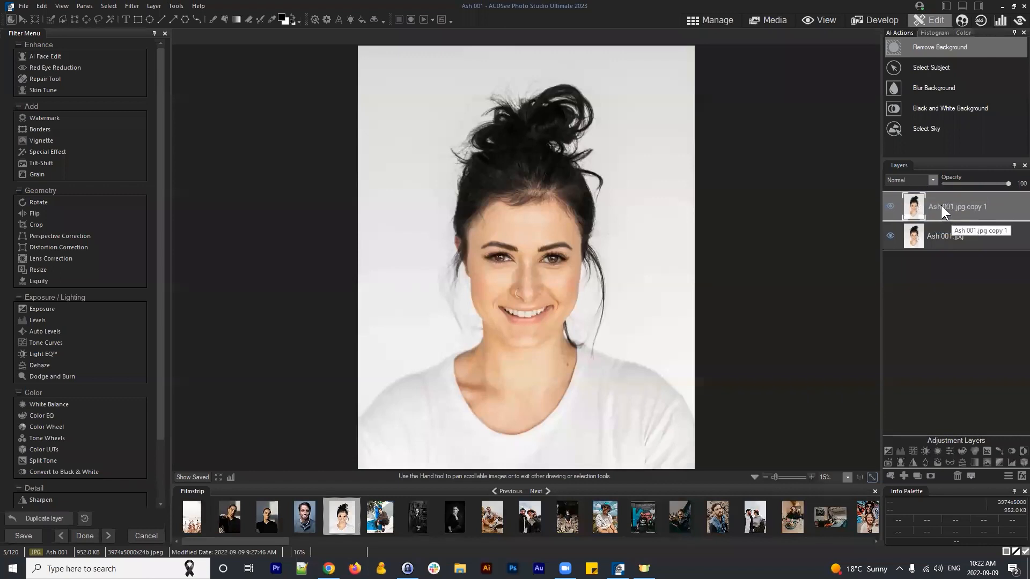
click(944, 207)
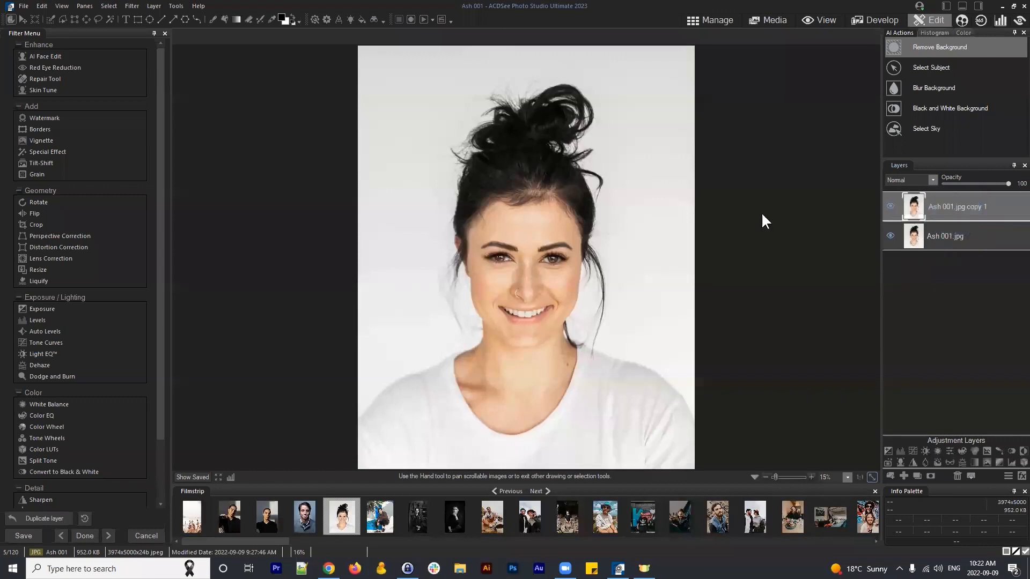
click(953, 237)
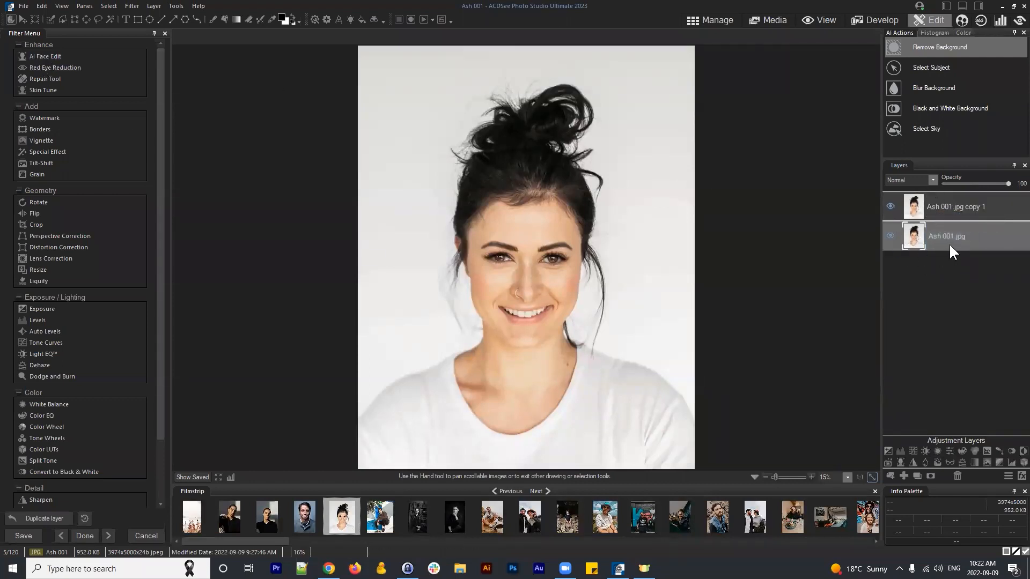
click(968, 208)
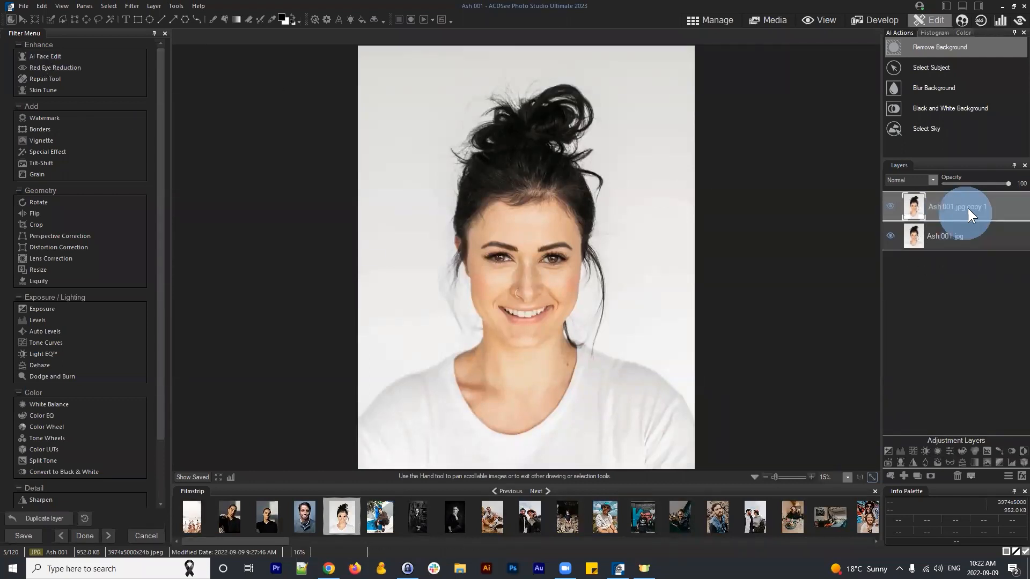
Start AI Face Edit on the duplicated layer, frame the face and collapse the Face and Eyes setting groups
click(48, 57)
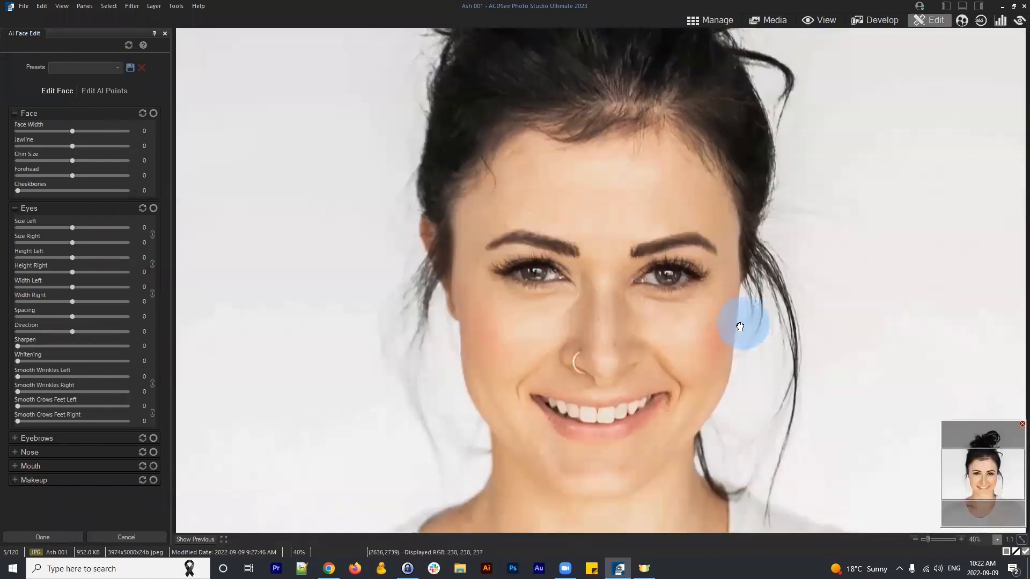
drag(740, 327, 687, 272)
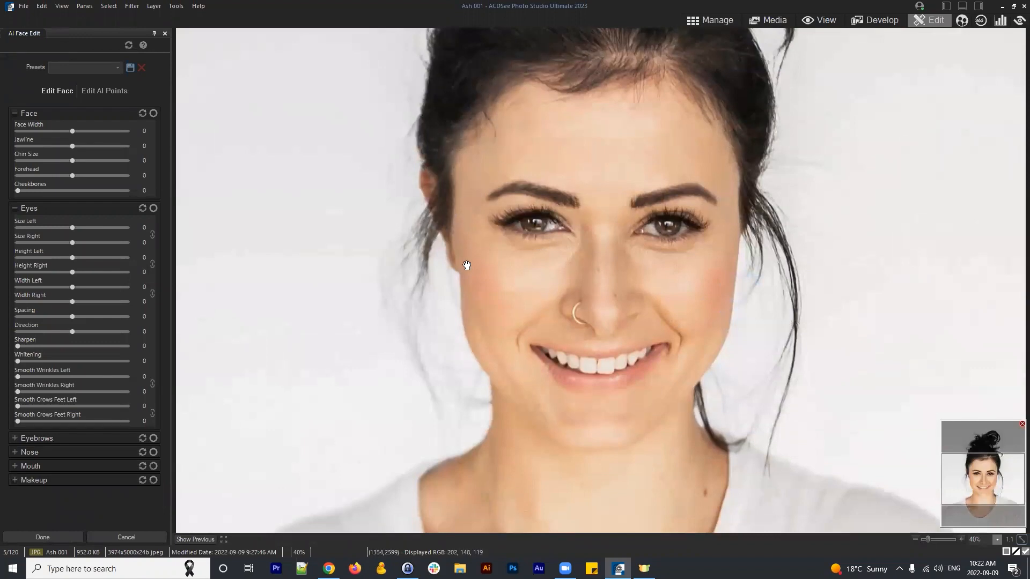
click(15, 114)
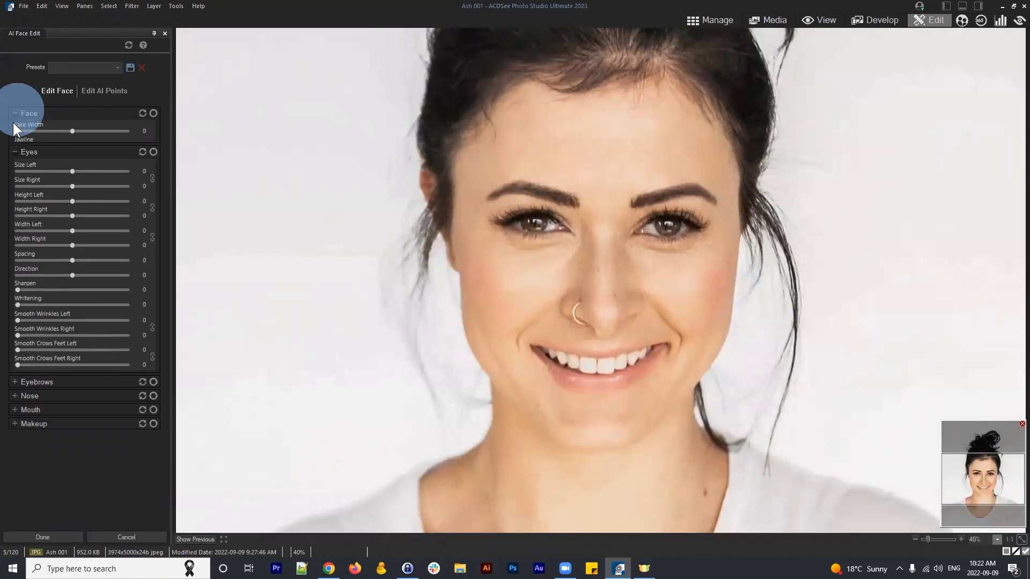
click(15, 127)
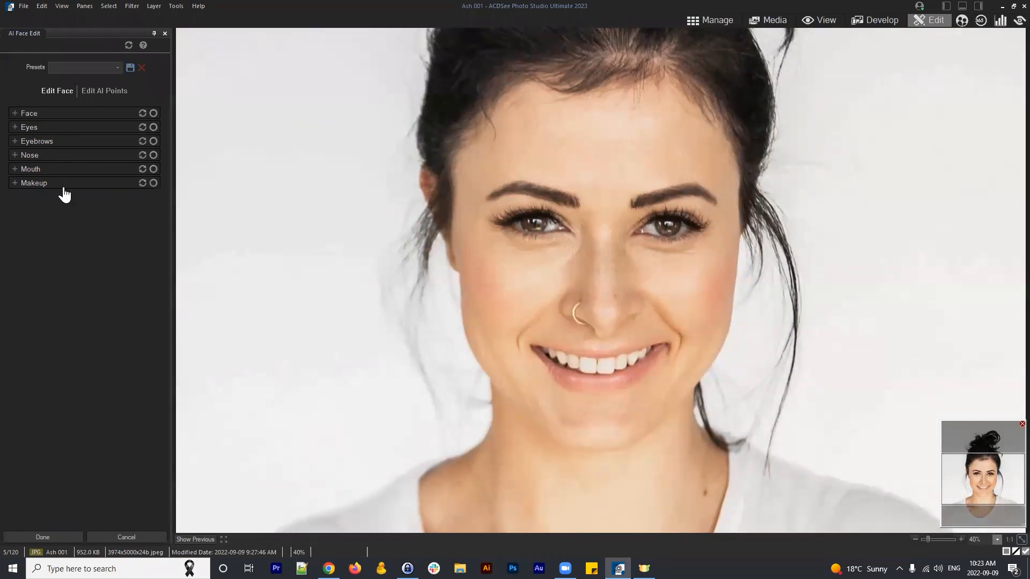
Review the adjustments offered in the Face and Eyes groups one after the other, collapsing each group again
click(14, 113)
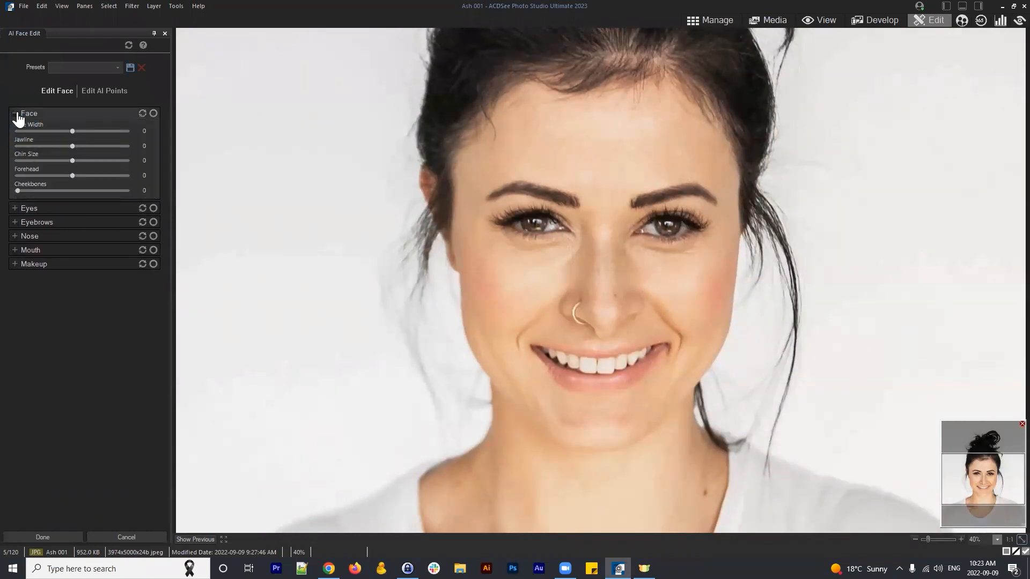
click(16, 114)
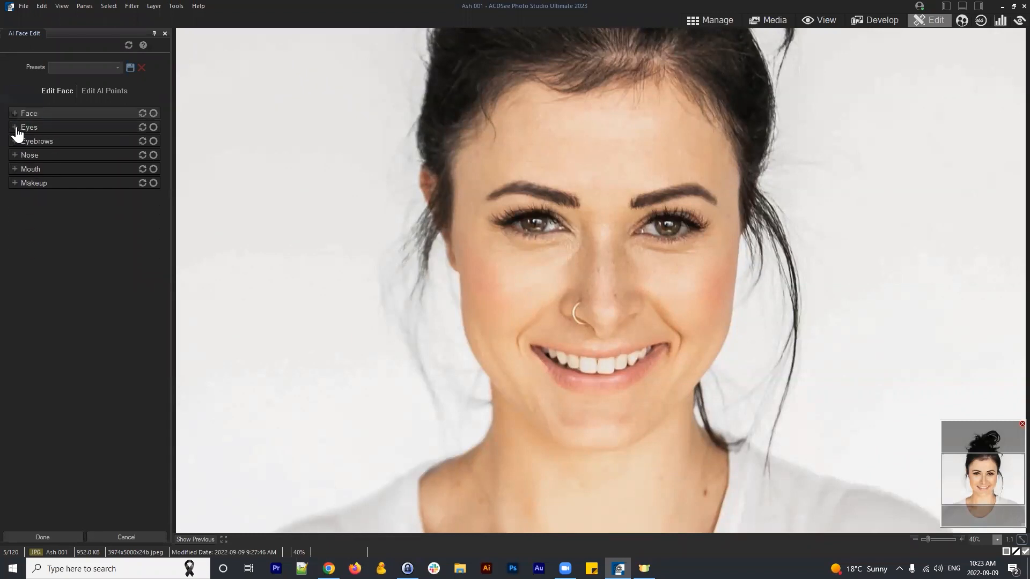
click(16, 128)
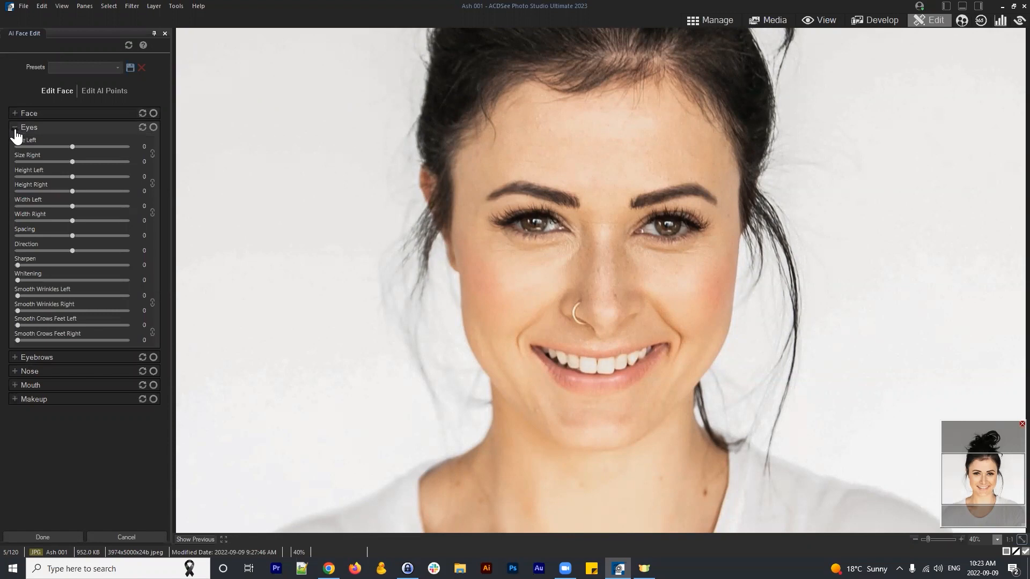
click(16, 129)
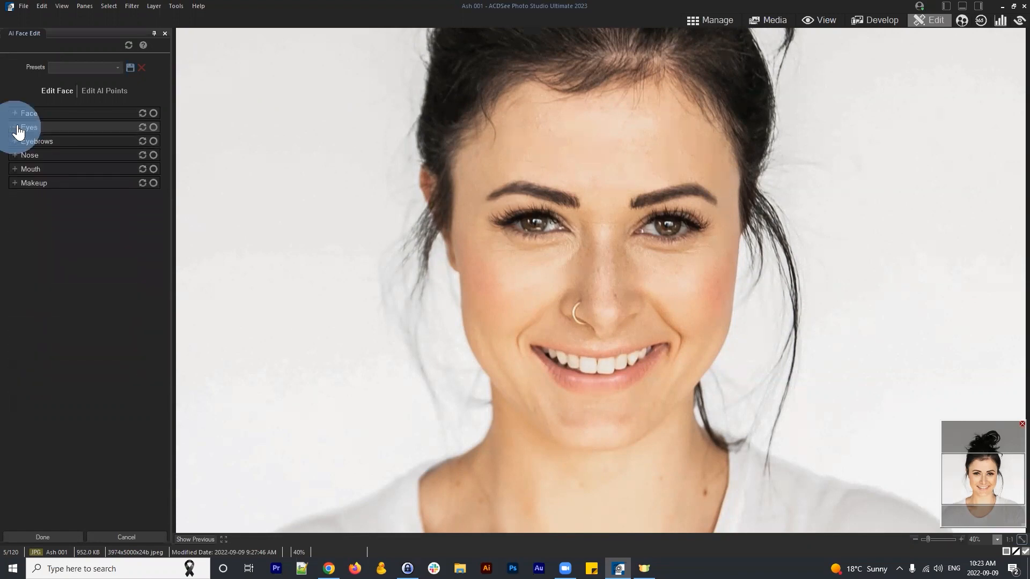
Review the adjustments offered in the Eyebrows, Nose, Mouth and Makeup groups one after the other, collapsing each group again
click(17, 143)
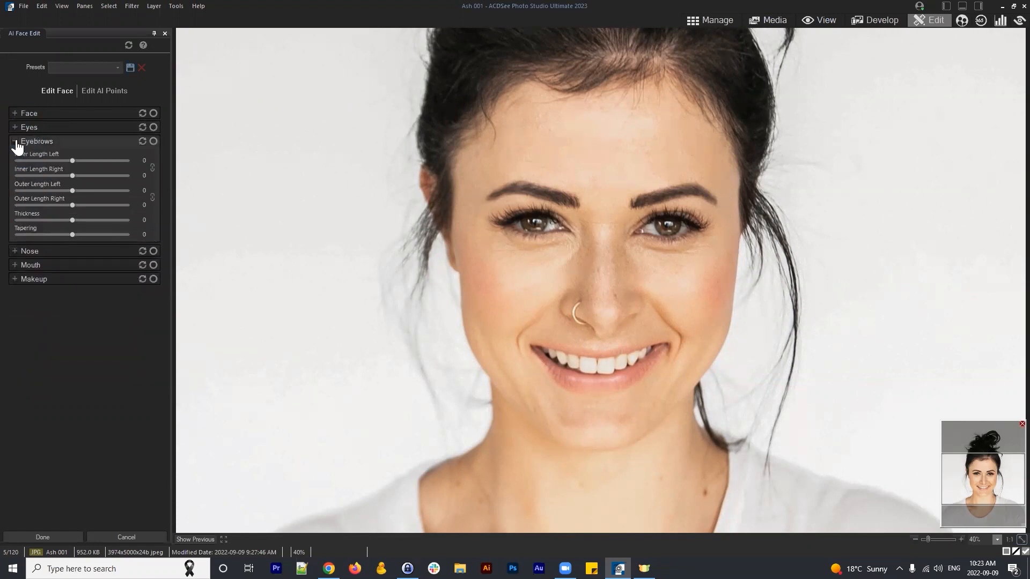
click(17, 143)
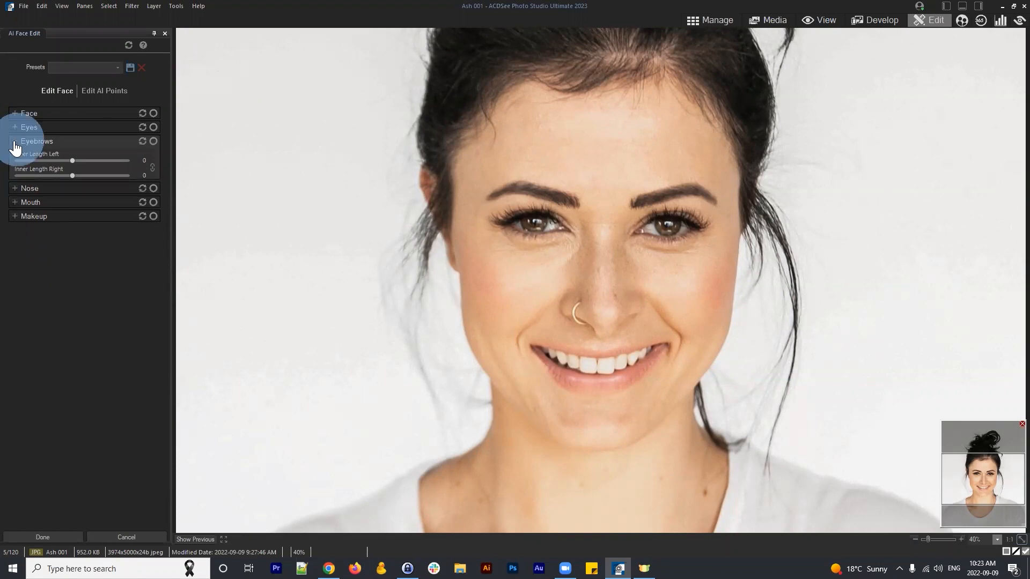
click(15, 157)
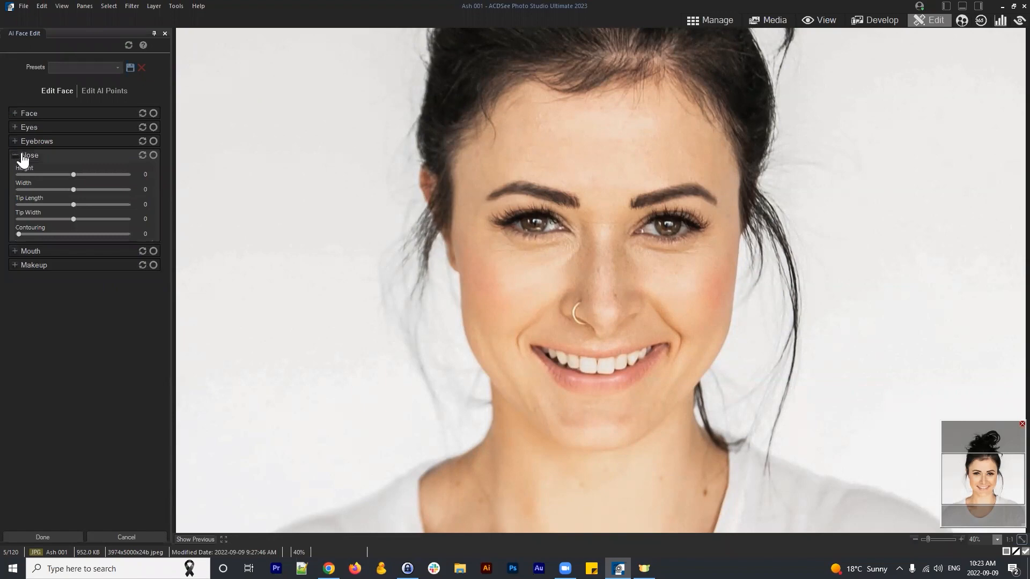
click(20, 156)
click(15, 169)
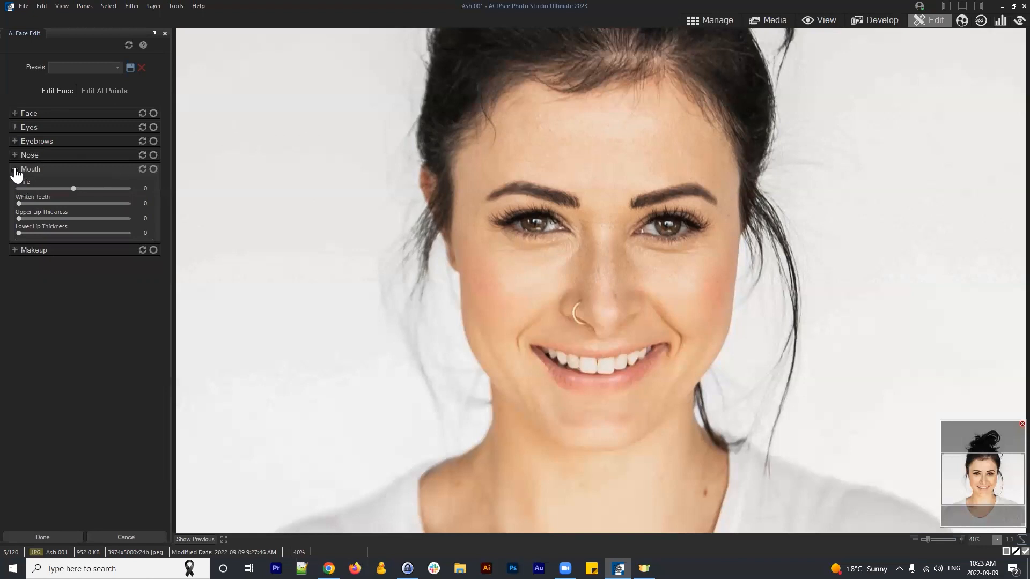
click(15, 170)
click(11, 184)
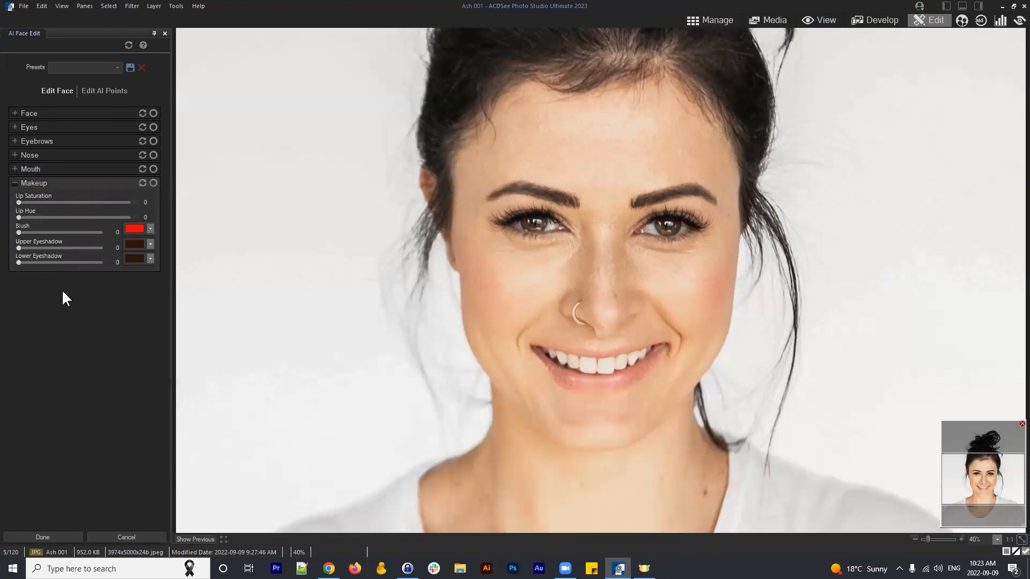
click(15, 183)
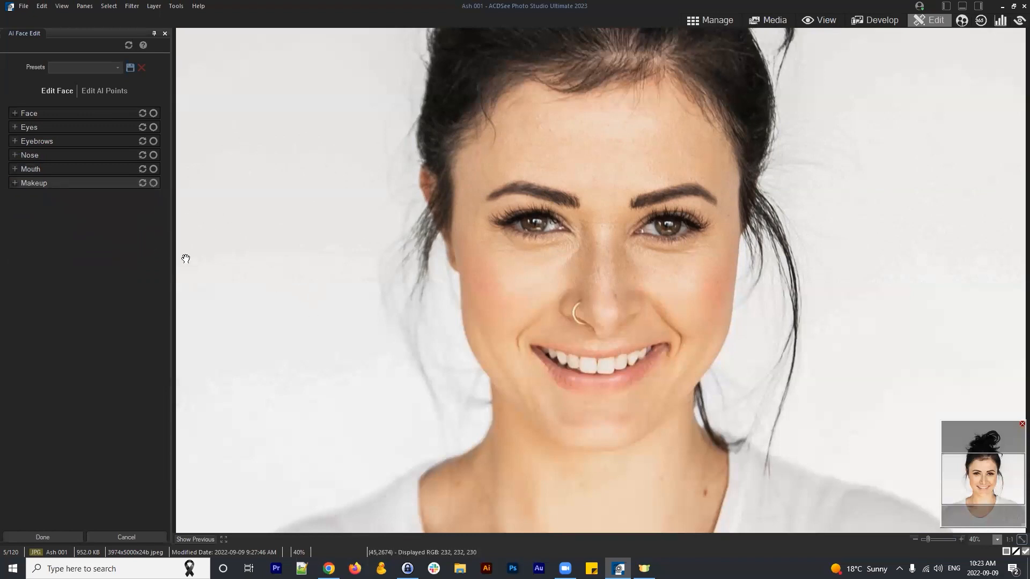
Show the AI points on the face and move three contour points on the image's right cheek outward to the face edge
drag(597, 255, 540, 257)
click(96, 89)
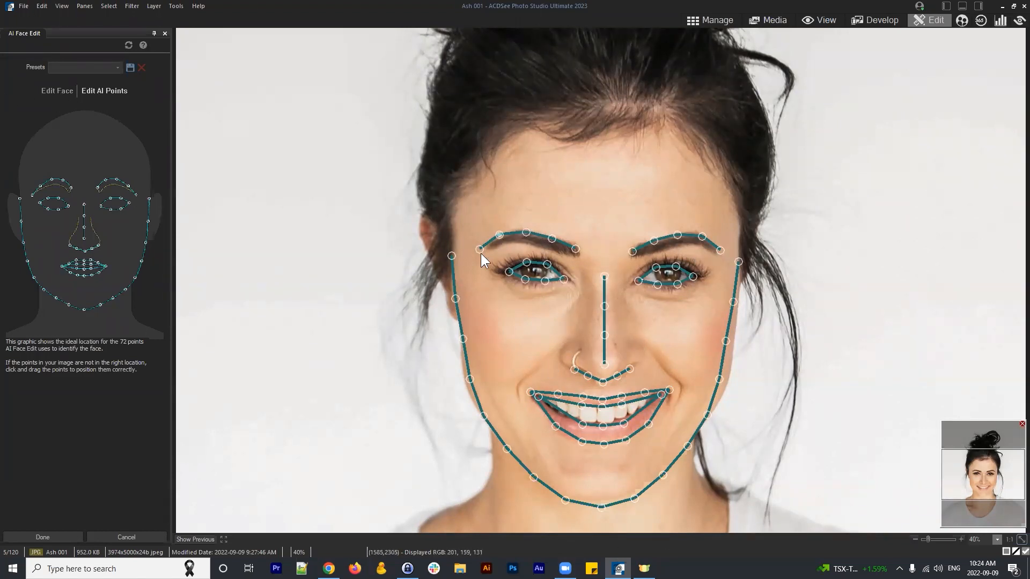
click(734, 304)
drag(726, 342, 732, 345)
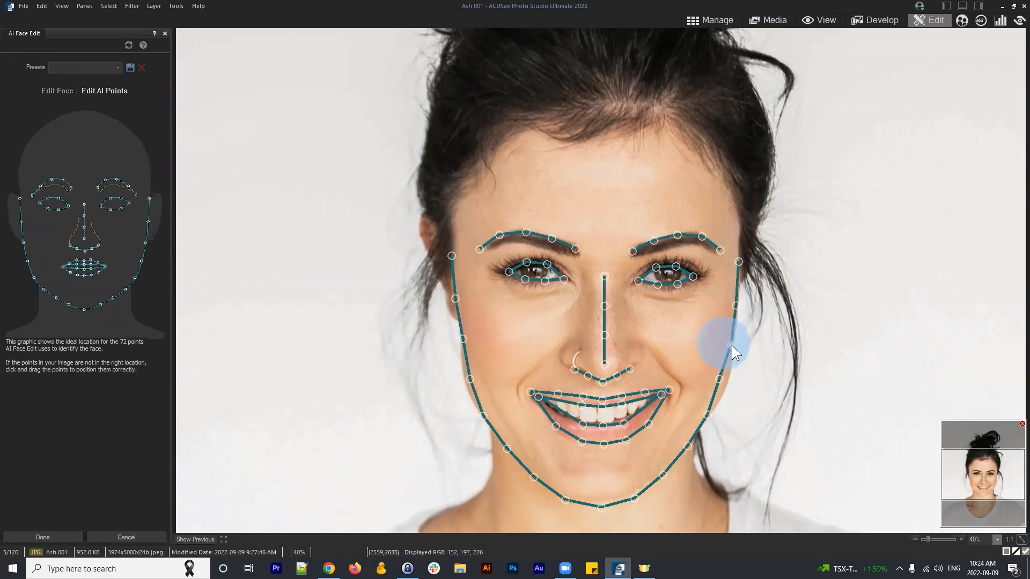
drag(720, 380, 726, 385)
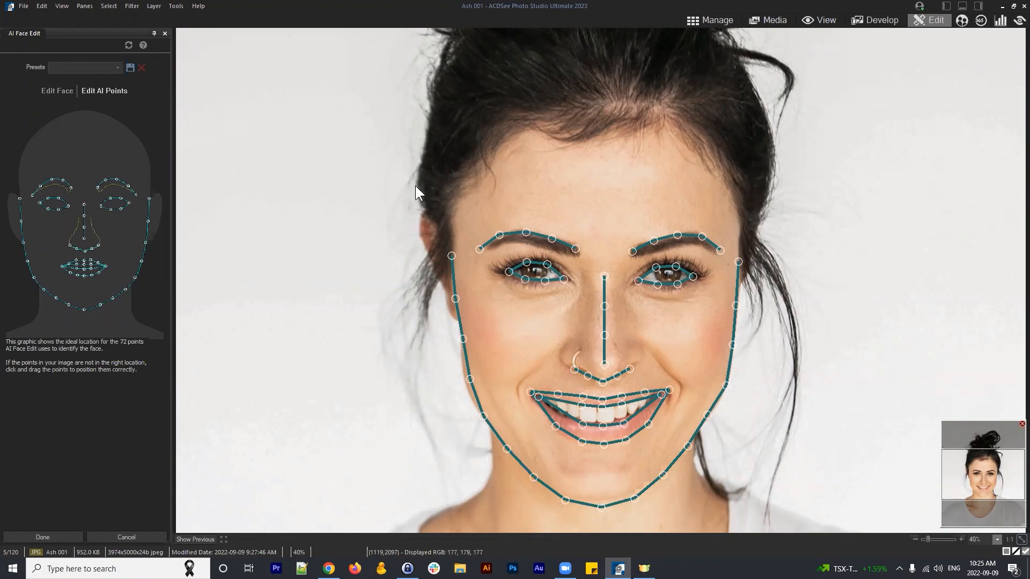
Return to the face adjustments and try Face Width at 38, -8 and 19, resetting it to 0
click(55, 90)
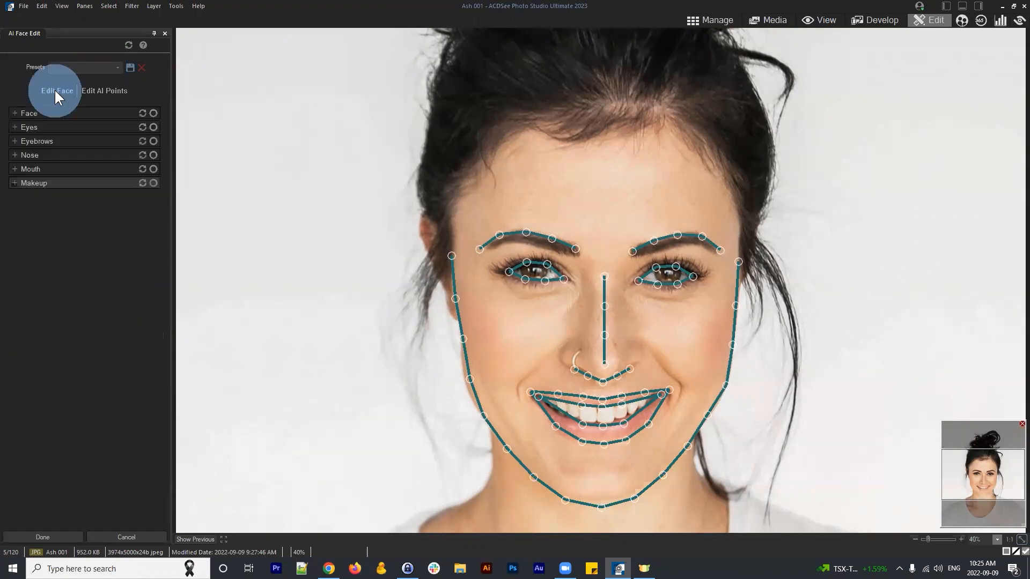
click(29, 113)
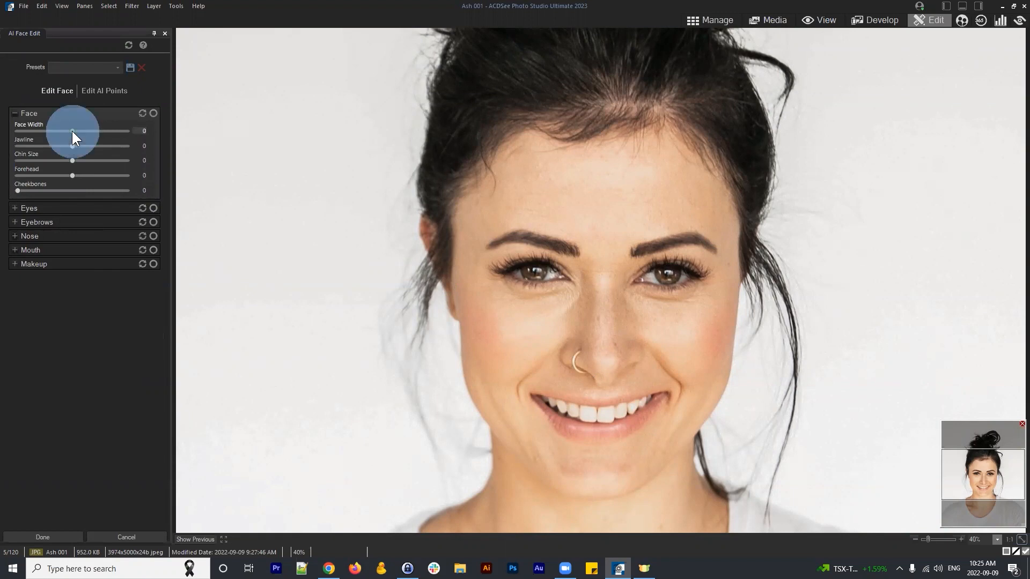
drag(72, 130, 93, 131)
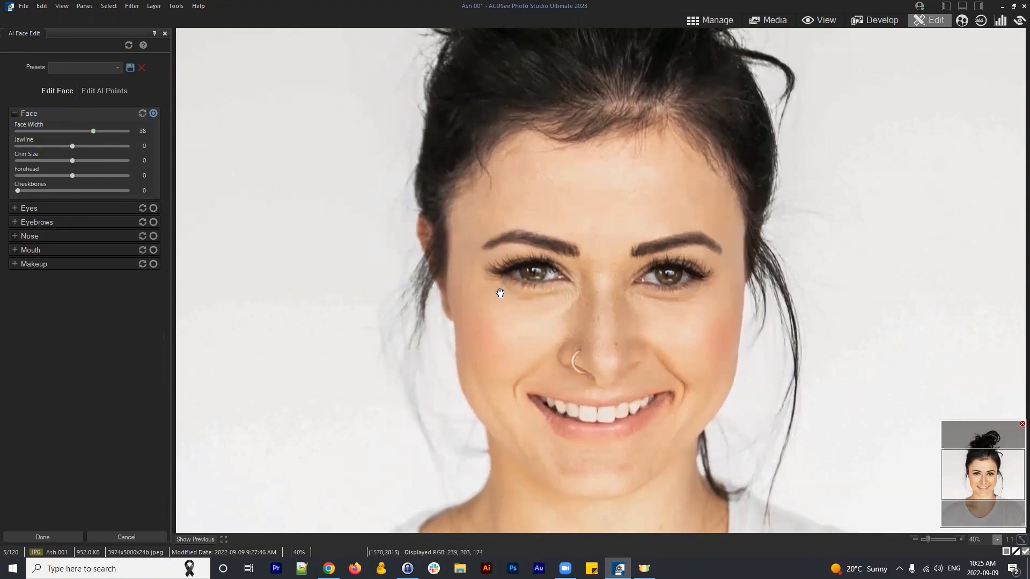
drag(93, 130, 66, 131)
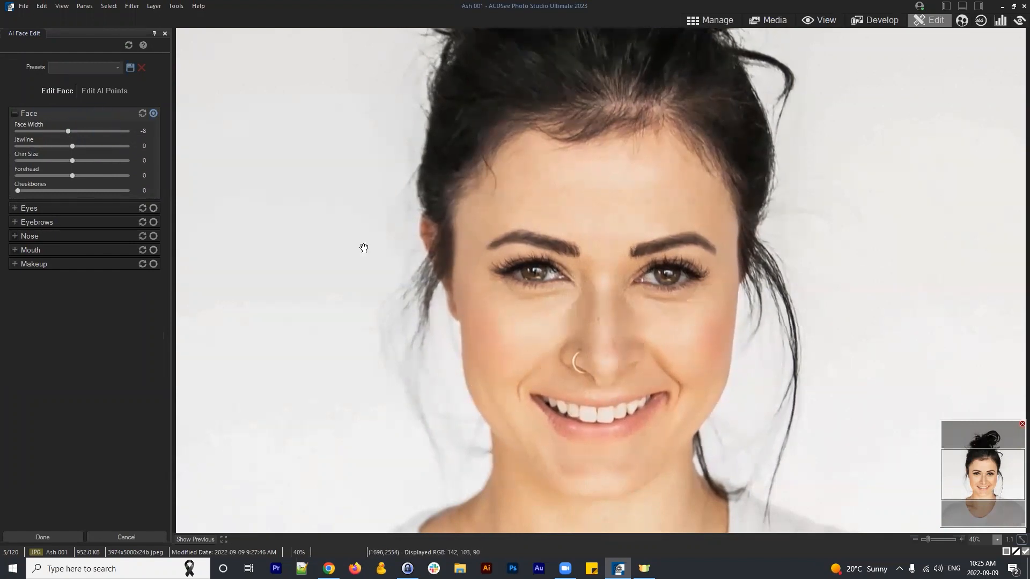
drag(70, 134, 82, 131)
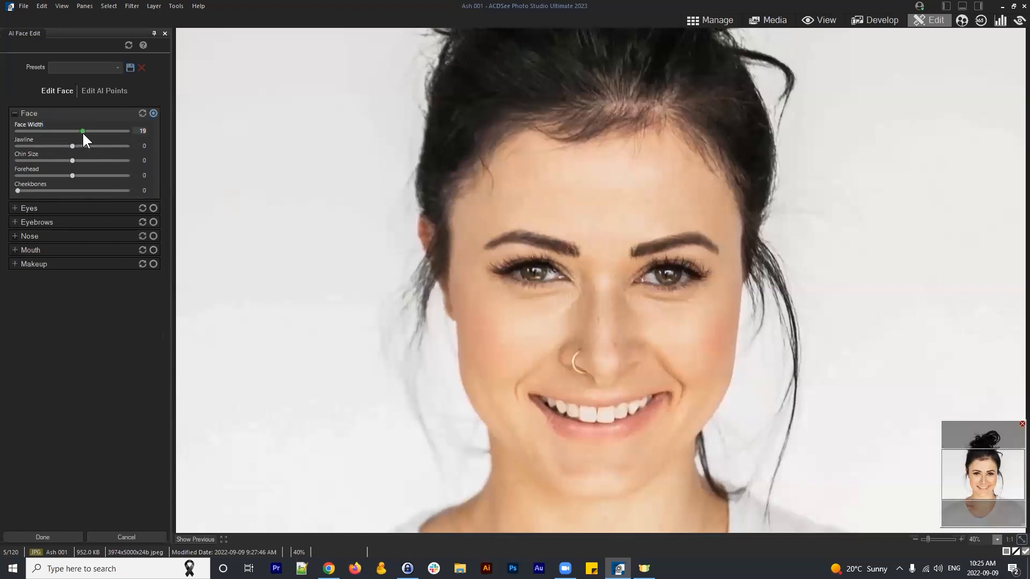
double_click(76, 130)
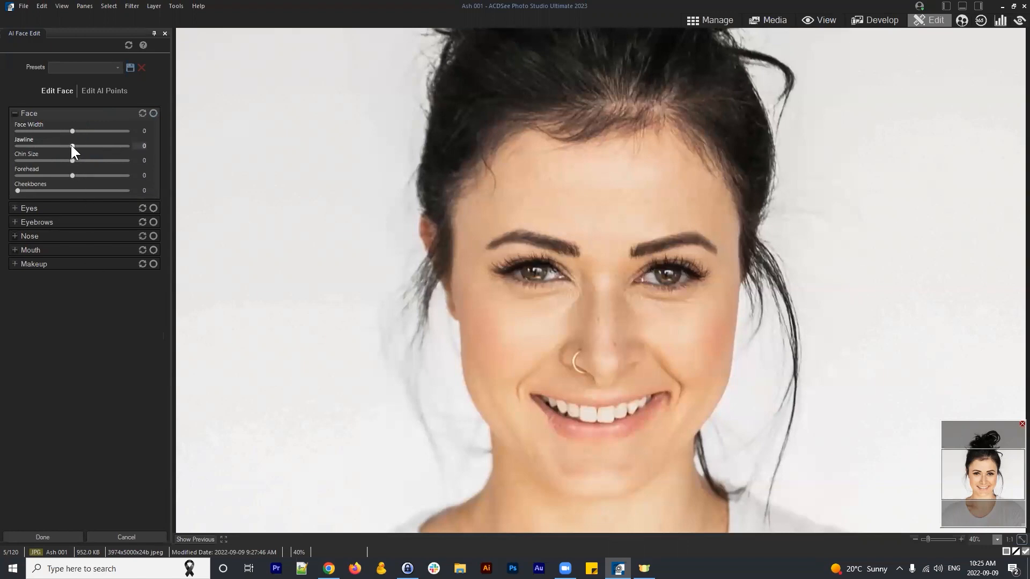
Try out Jawline, Chin Size at -34 and Forehead at -24, resetting each to 0, and collapse the Face group
drag(71, 146, 38, 161)
double_click(85, 146)
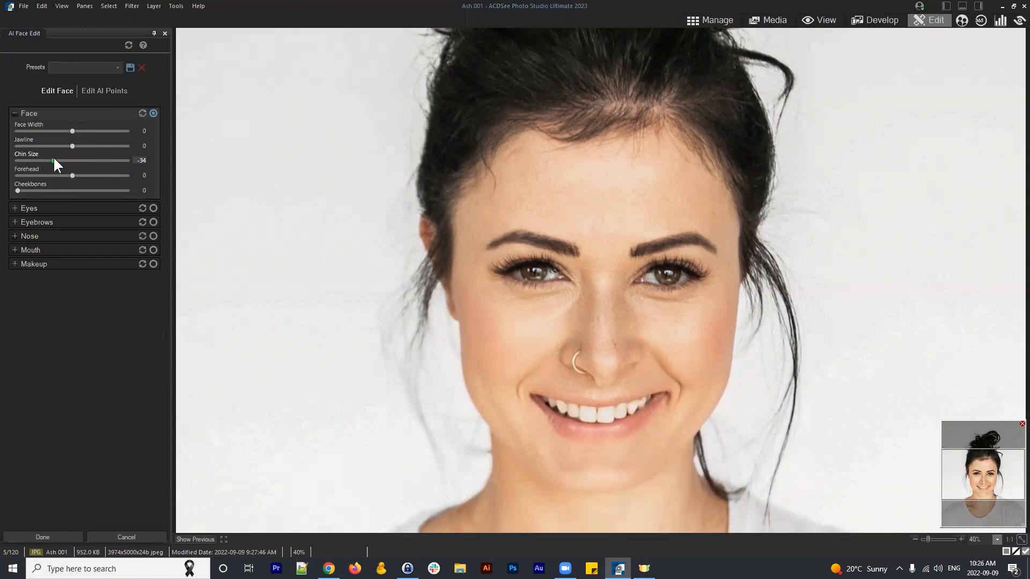
double_click(82, 159)
click(79, 174)
drag(78, 172, 63, 170)
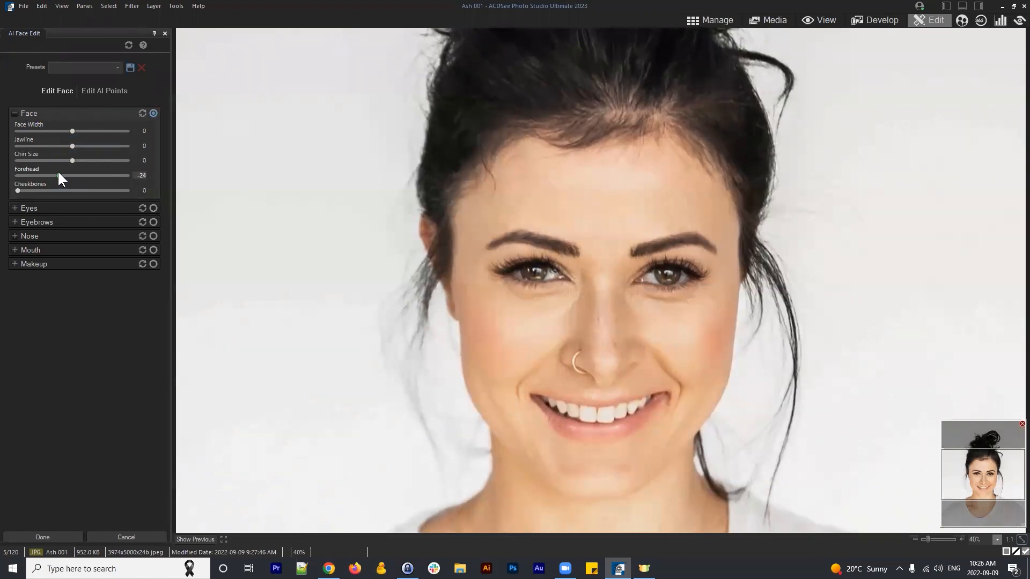
double_click(66, 171)
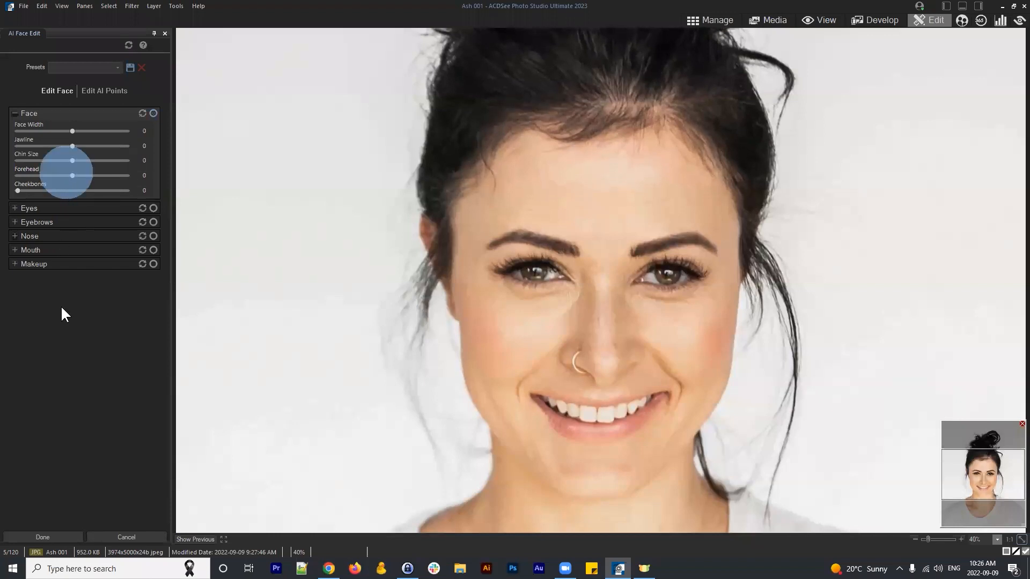
click(15, 115)
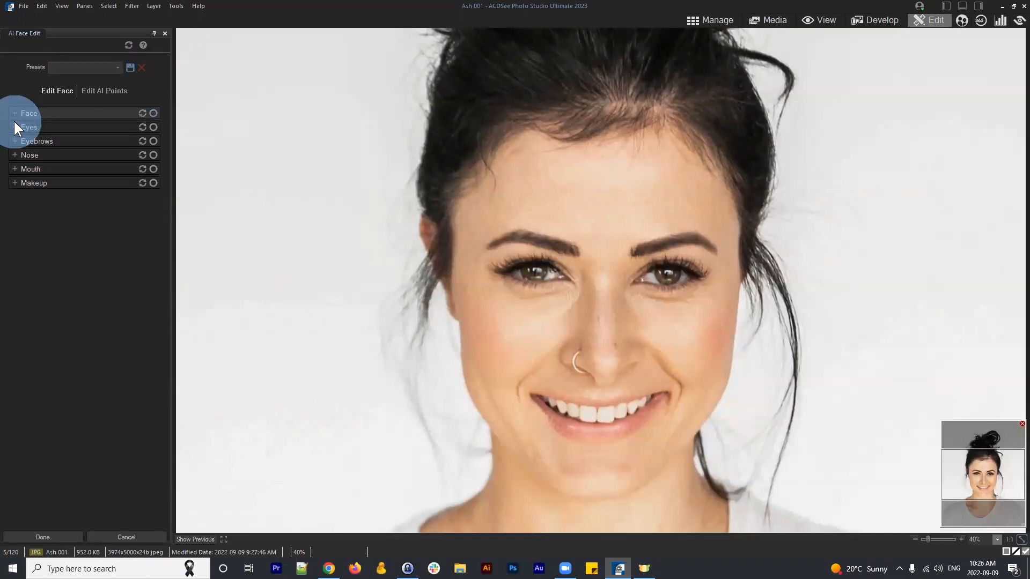
Expand the Eyes group and try the linked left and right eye sizes at 40, 46 and -45, resetting them to 0
click(15, 127)
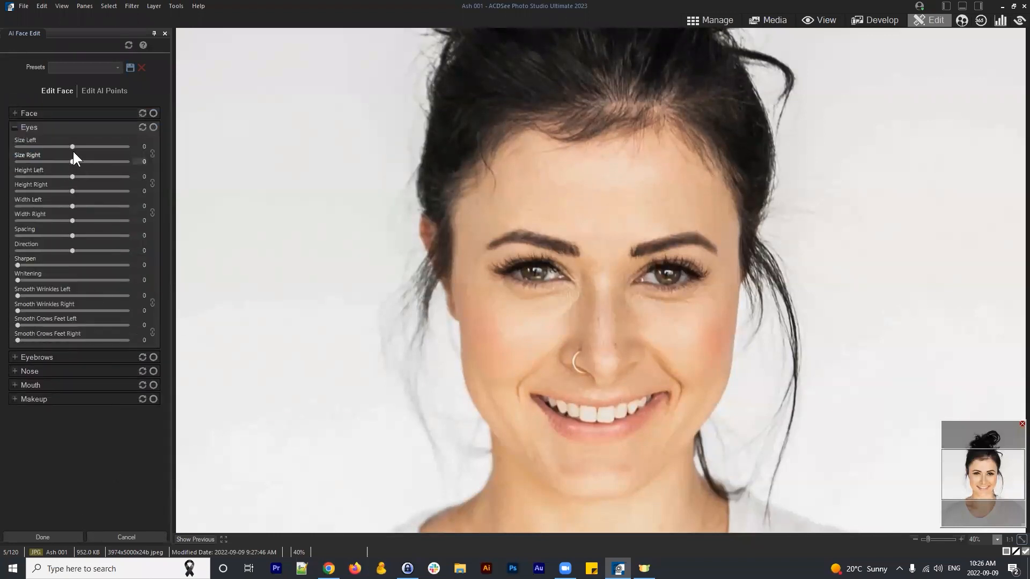
mouse_move(73, 146)
mouse_down()
mouse_move(53, 147)
mouse_move(91, 146)
mouse_up()
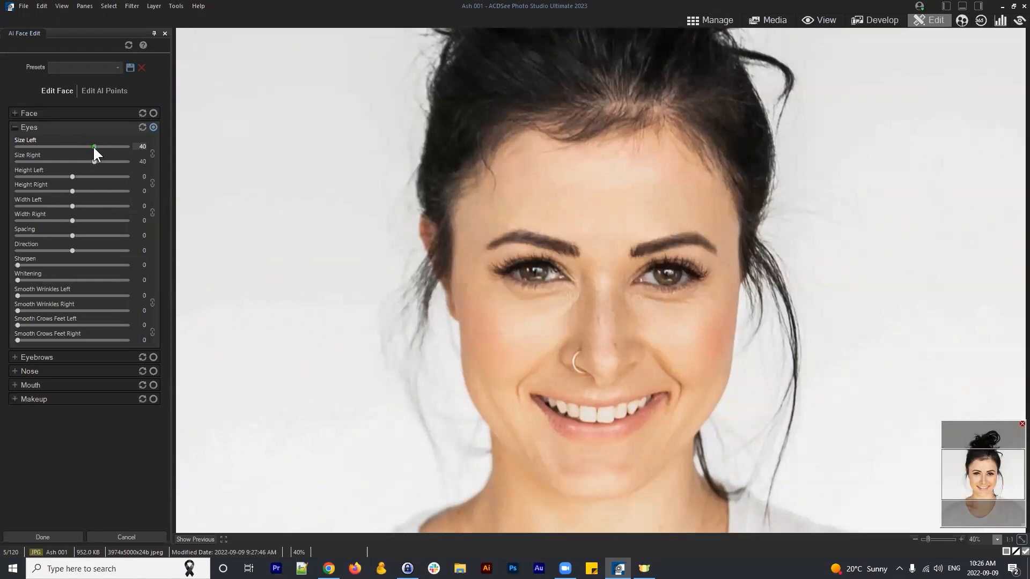
double_click(91, 146)
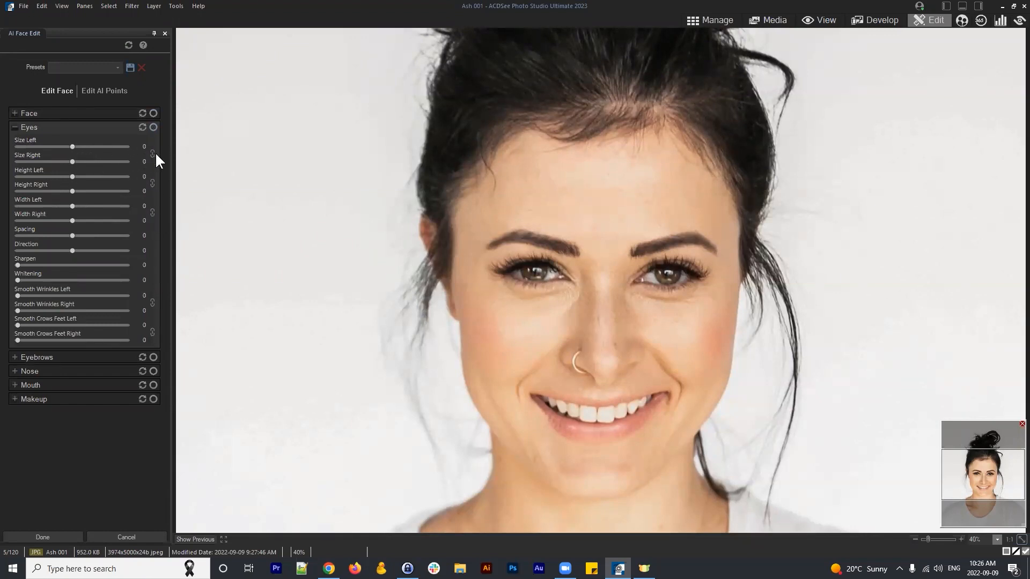
drag(78, 146, 98, 146)
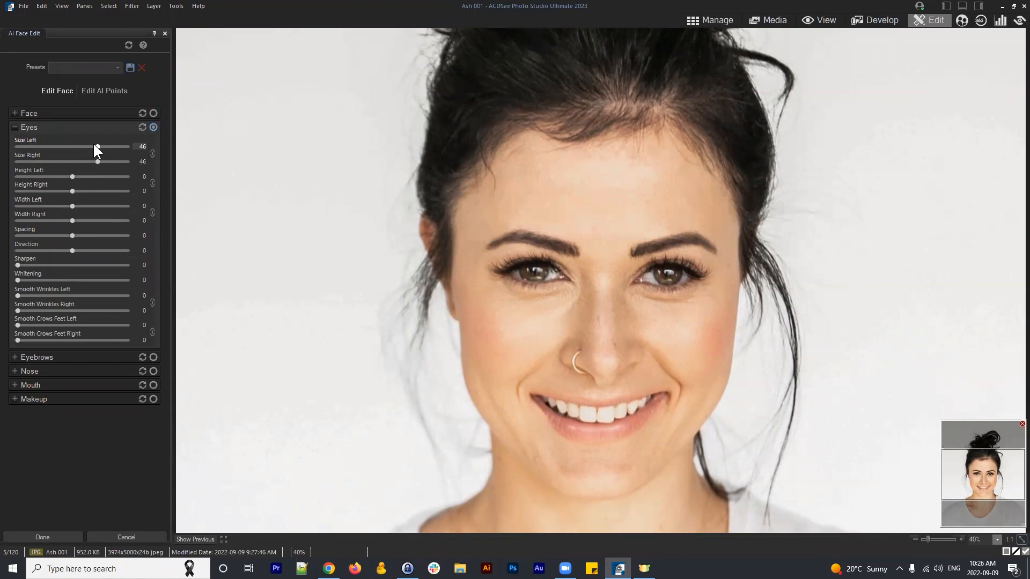
drag(96, 144, 49, 144)
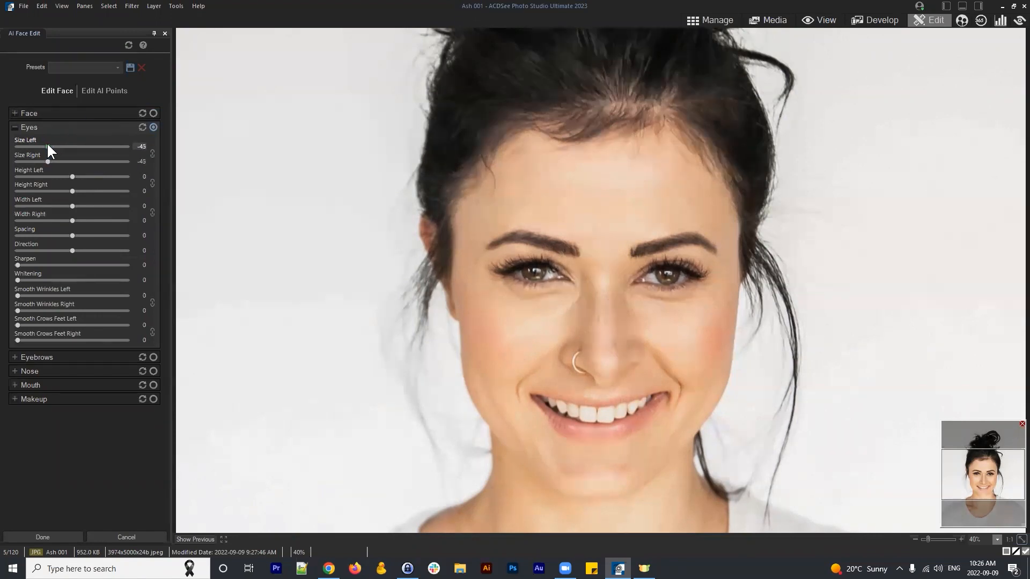
double_click(79, 144)
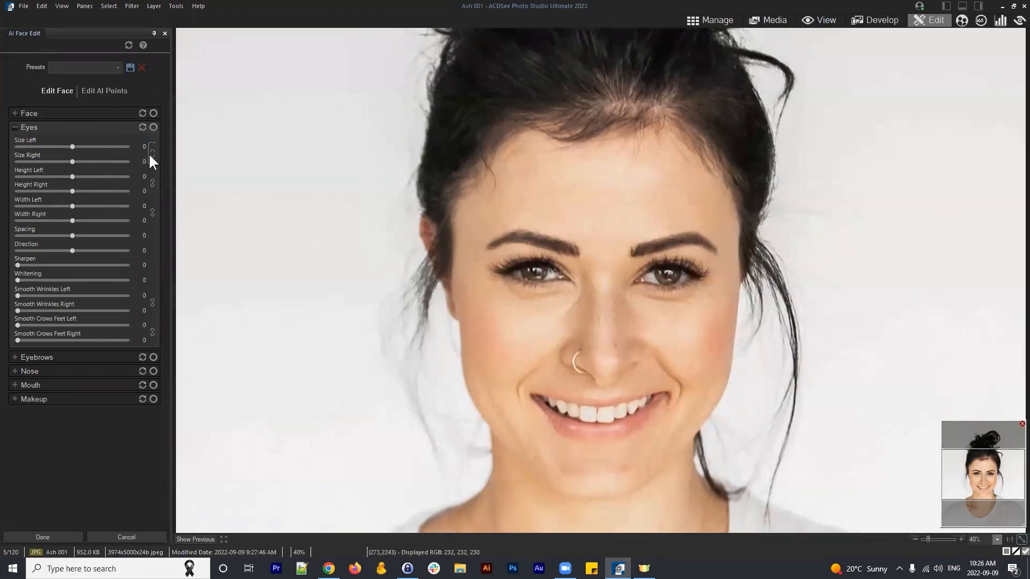
Toggle the link between the left and right eye sizes while testing the left size, and reset it to 0
mouse_move(72, 146)
mouse_down()
mouse_move(37, 147)
mouse_move(73, 147)
mouse_up()
click(153, 154)
mouse_move(72, 146)
mouse_down()
mouse_move(97, 143)
mouse_move(77, 144)
mouse_up()
double_click(80, 143)
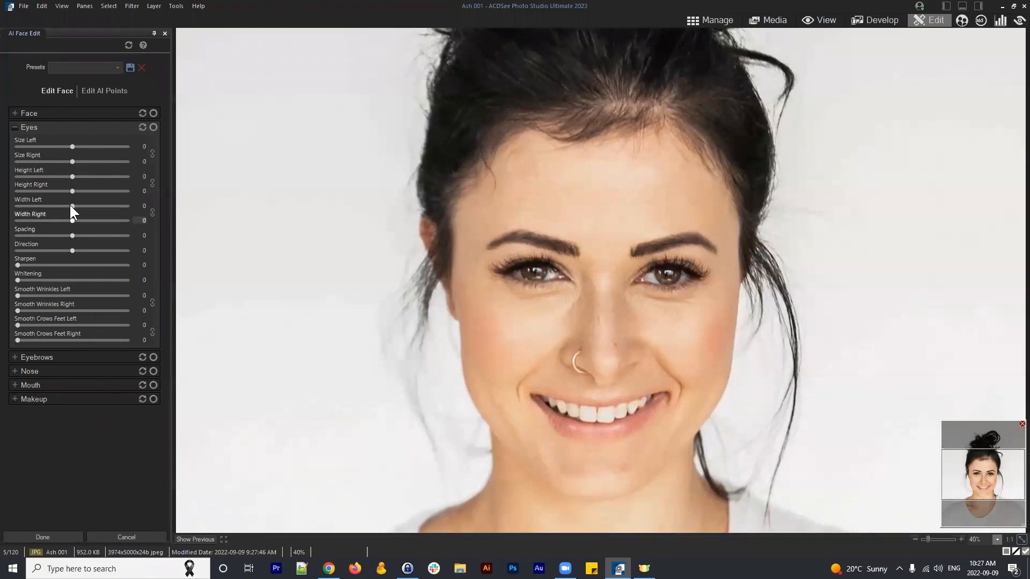
Try the linked eye heights at -46 and the linked eye widths at -42, resetting both pairs to 0
drag(74, 176, 50, 176)
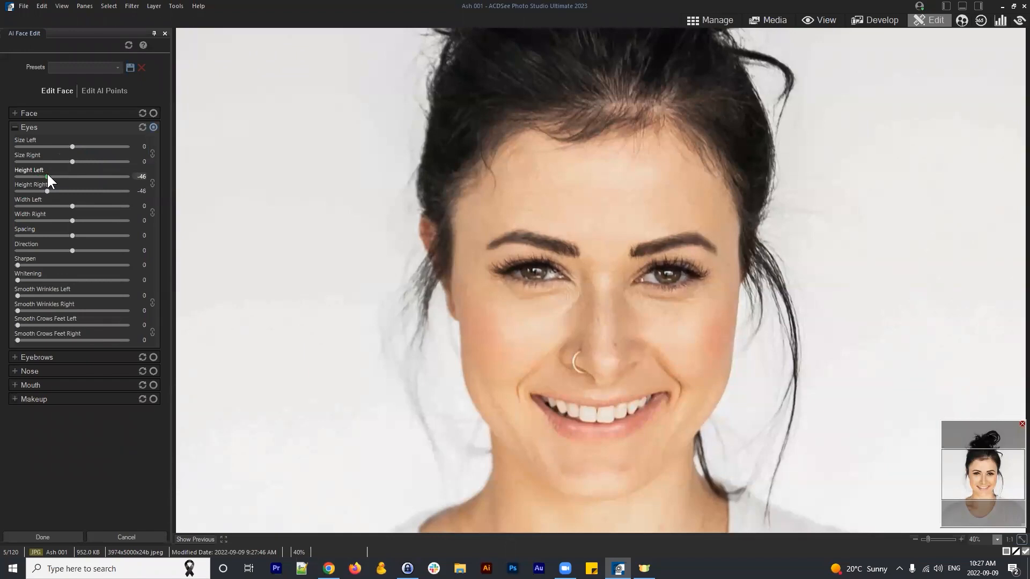
drag(39, 176, 54, 206)
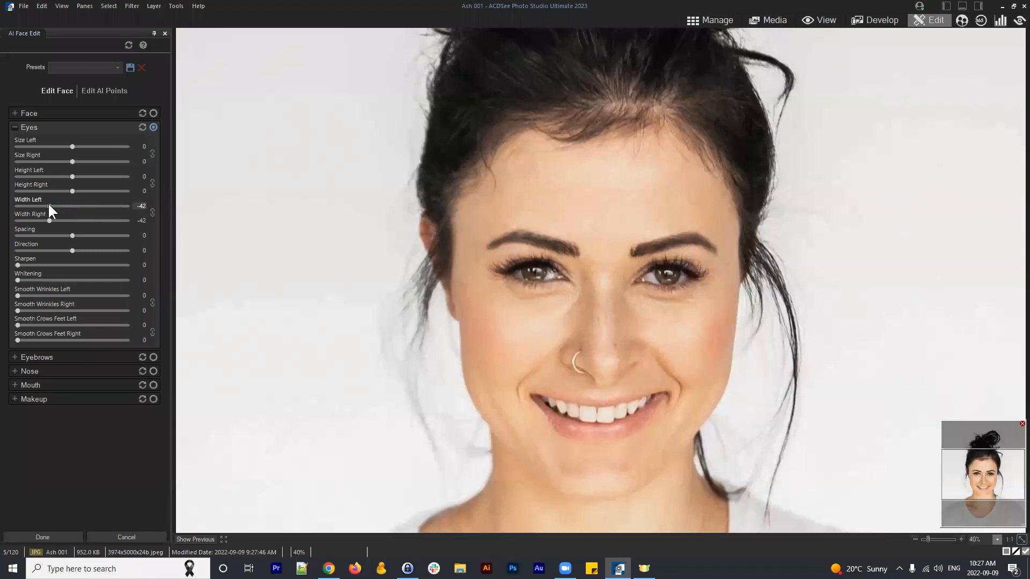
double_click(49, 206)
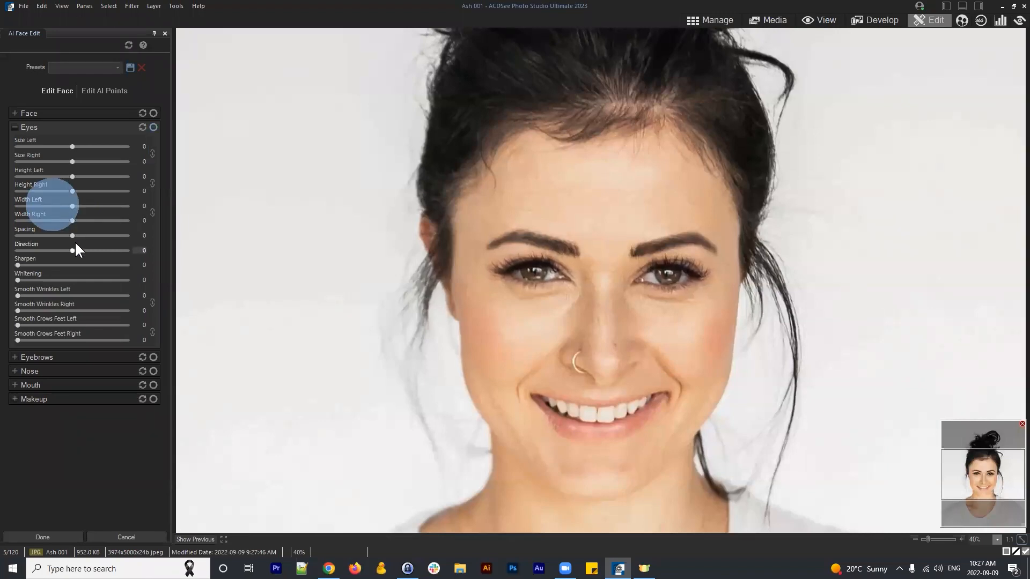
Try an eye Spacing of -19 and reset it to 0
mouse_move(73, 234)
mouse_down()
mouse_move(91, 234)
mouse_move(69, 244)
mouse_up()
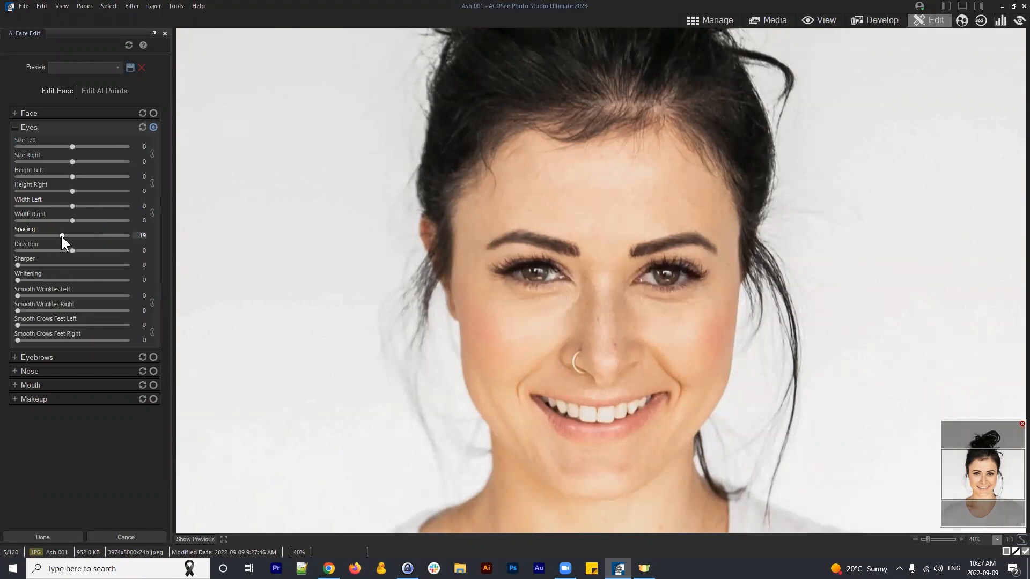
drag(62, 235, 65, 235)
double_click(70, 236)
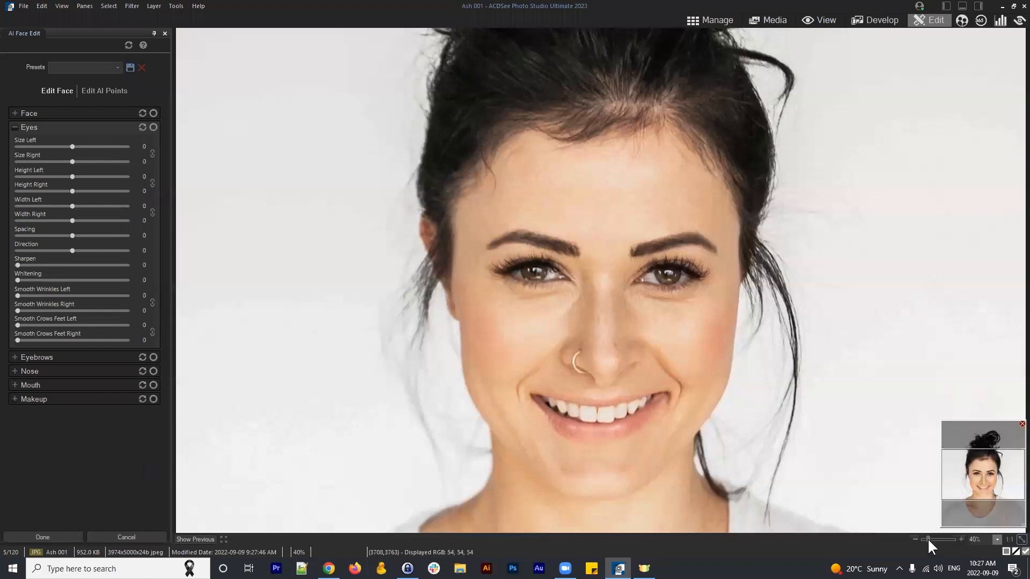
Try eye Sharpen at 100 in comparison with the previous image, try a strong Whitening as well, and reset both to 0
drag(928, 539, 933, 541)
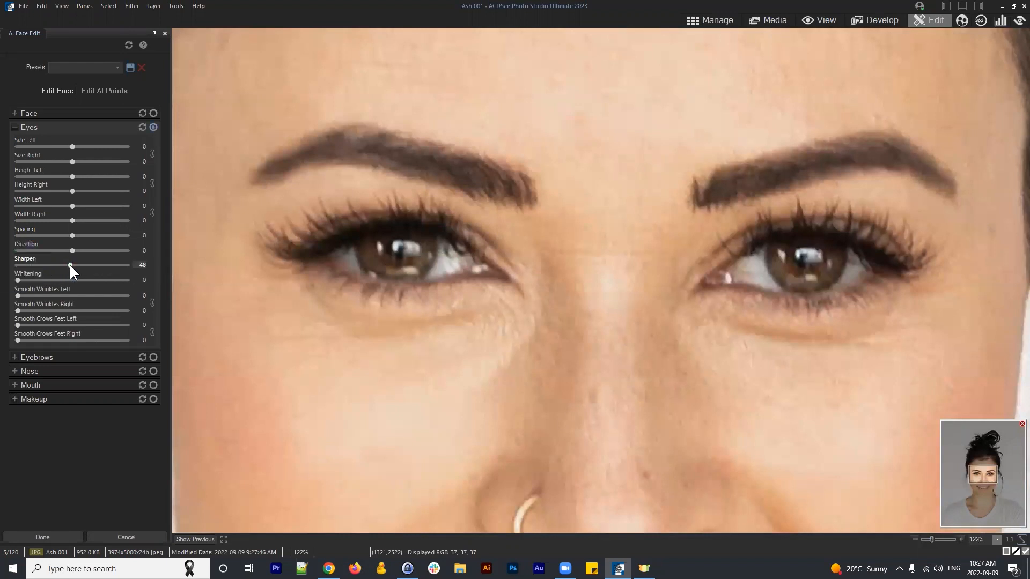
drag(70, 265, 120, 264)
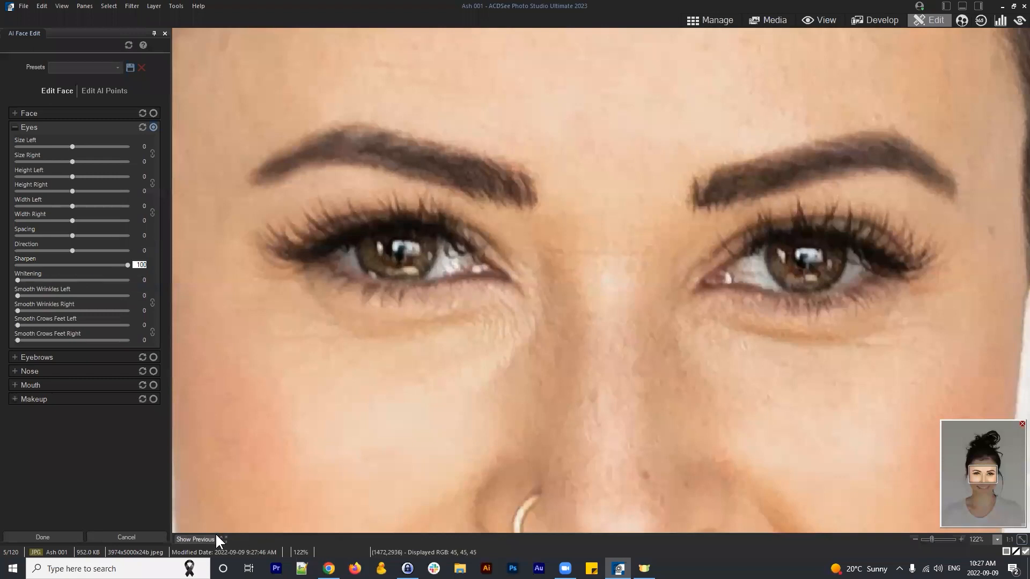
click(200, 539)
double_click(87, 265)
click(201, 539)
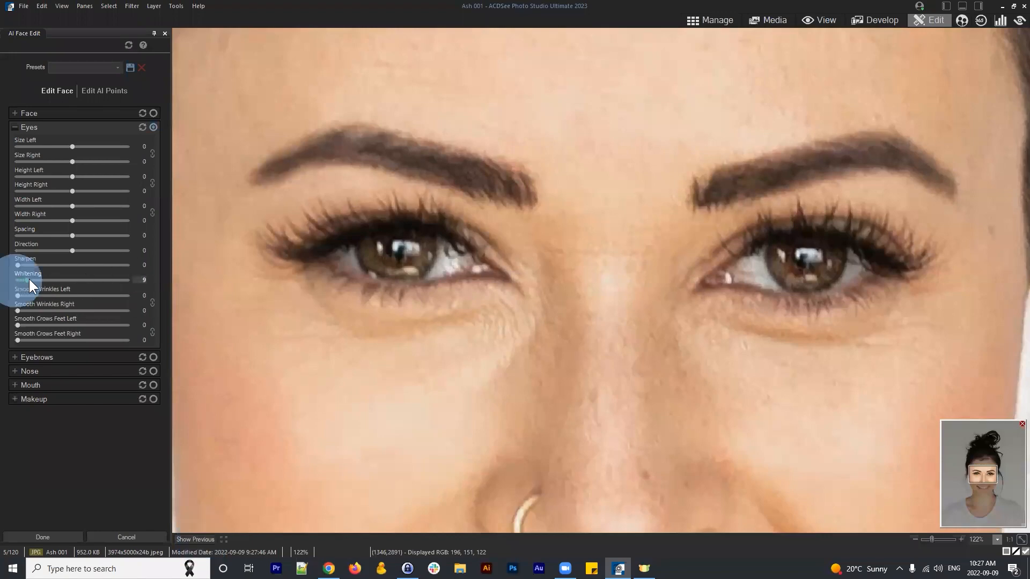
drag(29, 279, 119, 278)
double_click(119, 277)
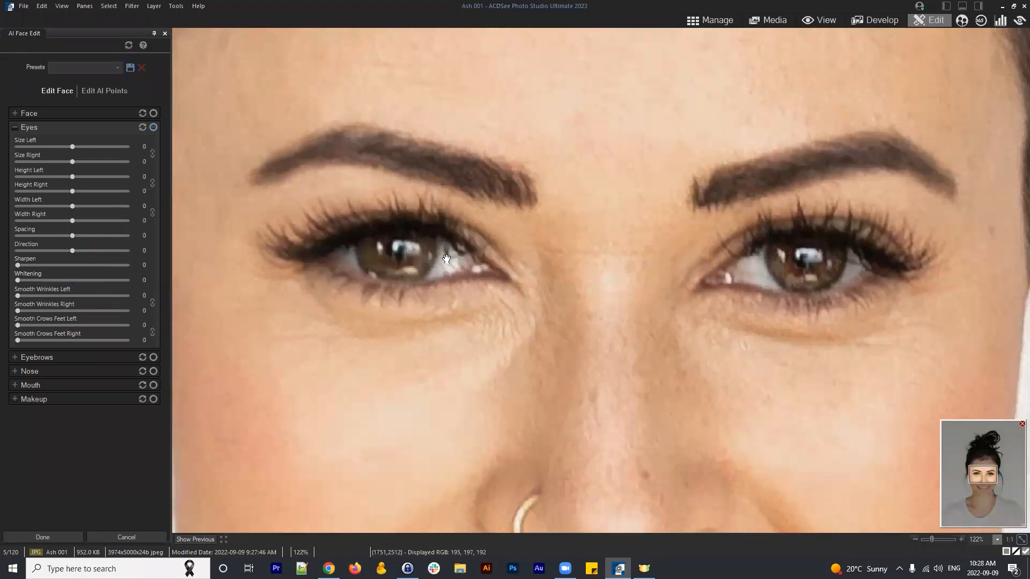
Try eye Whitening at 100, inspect both eyes, and reset it to 0
drag(34, 276, 141, 279)
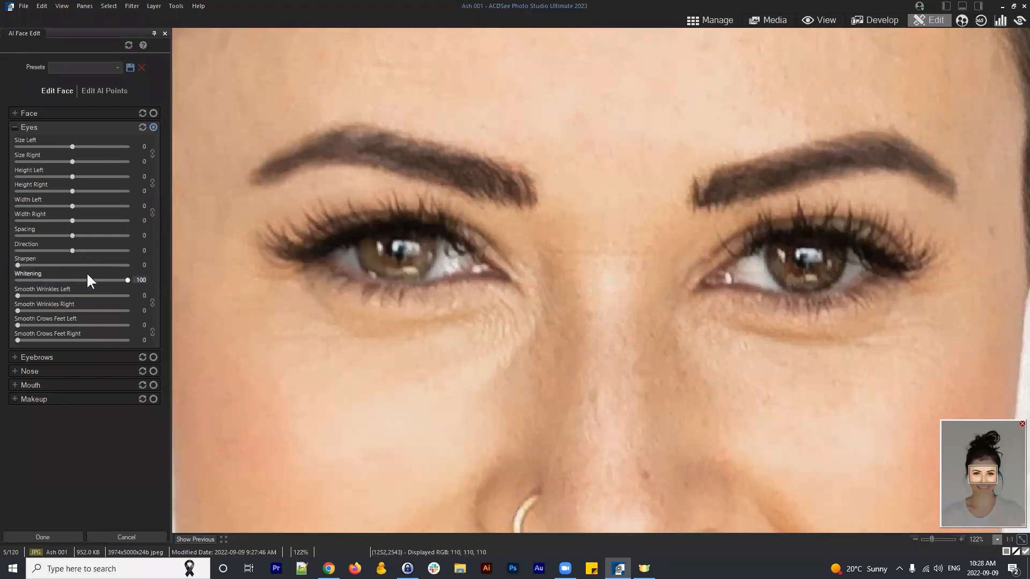
drag(458, 254, 452, 253)
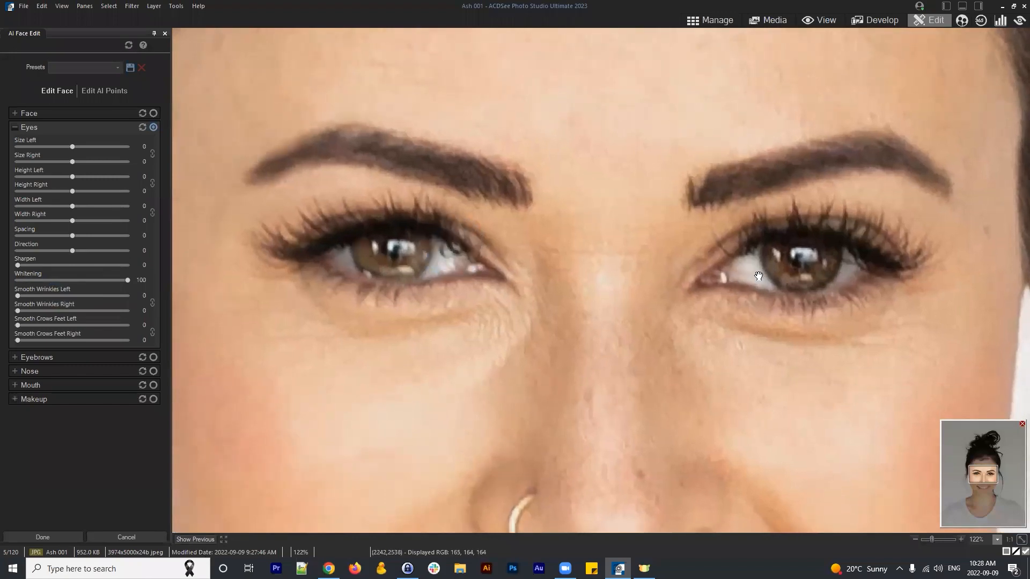
double_click(85, 278)
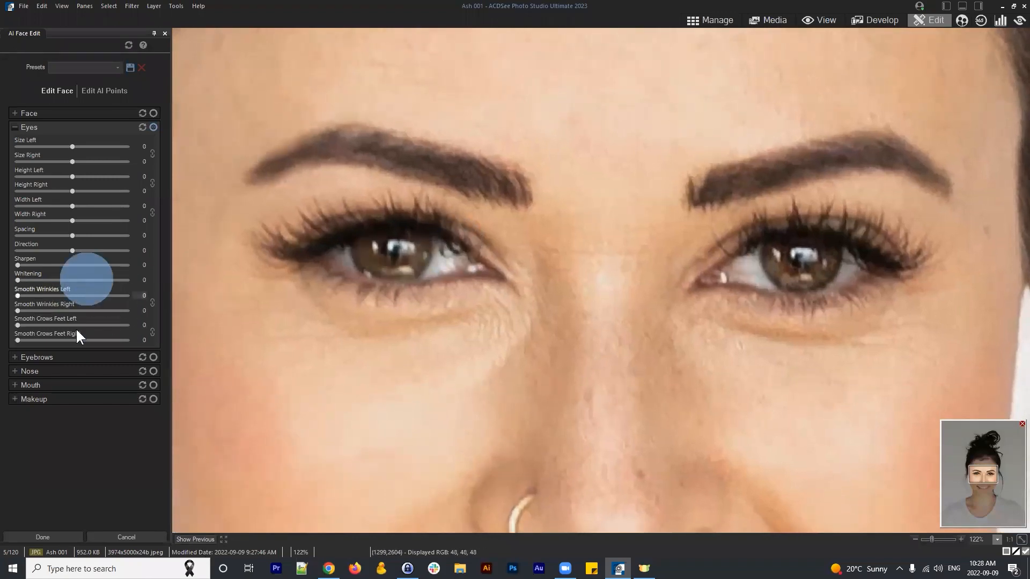
Set the linked left and right Smooth Wrinkles to 72, readjust them to 71, and compare the face with the previous image
click(1020, 540)
drag(926, 536, 929, 536)
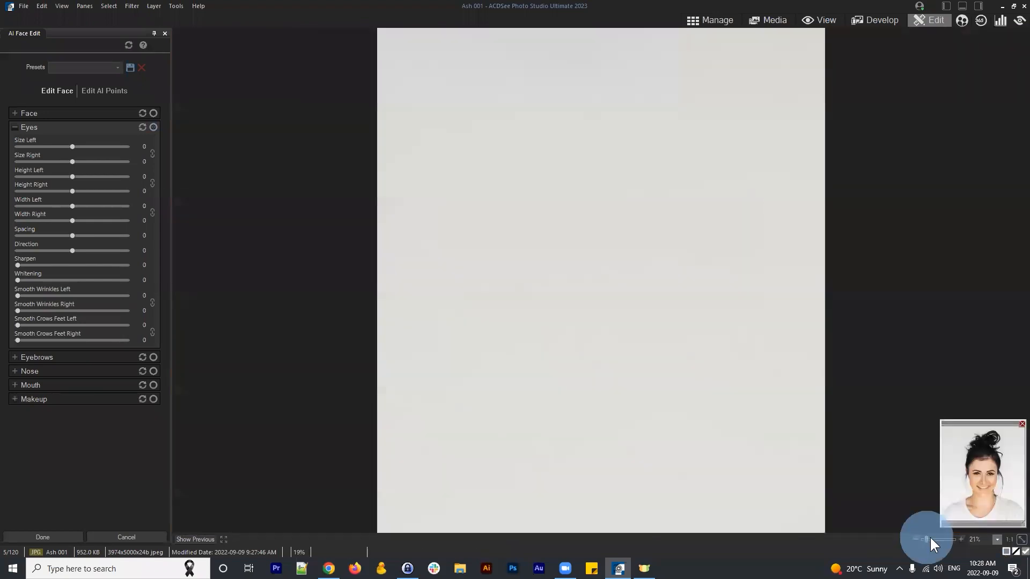
drag(760, 379, 777, 317)
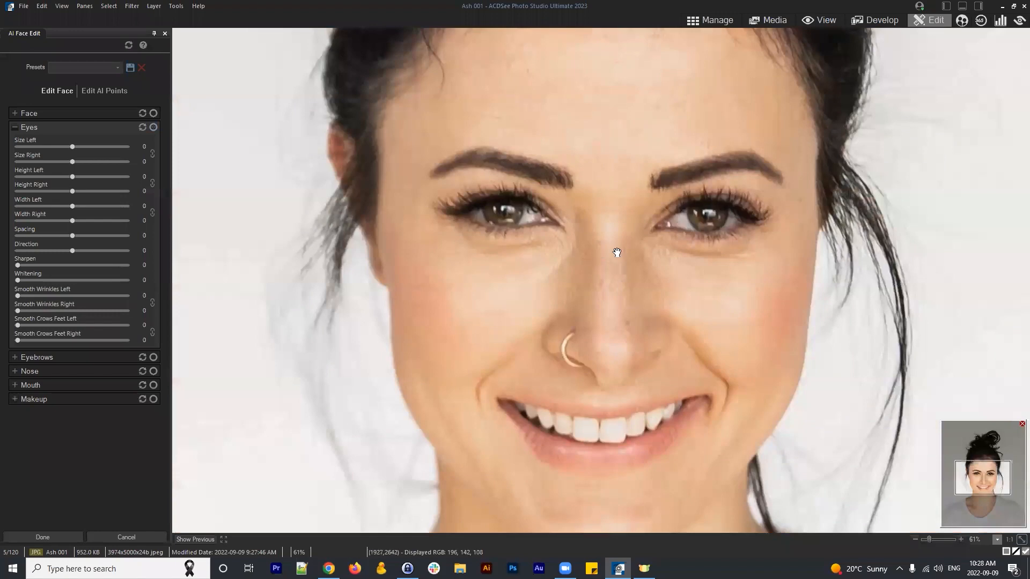
drag(617, 248, 588, 264)
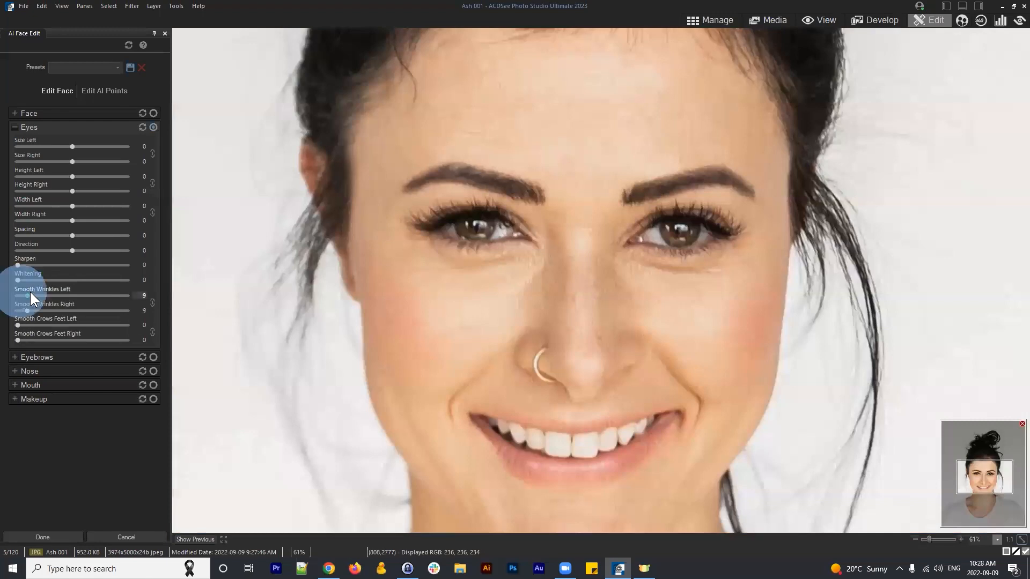
drag(36, 294, 96, 295)
drag(483, 265, 493, 235)
click(202, 539)
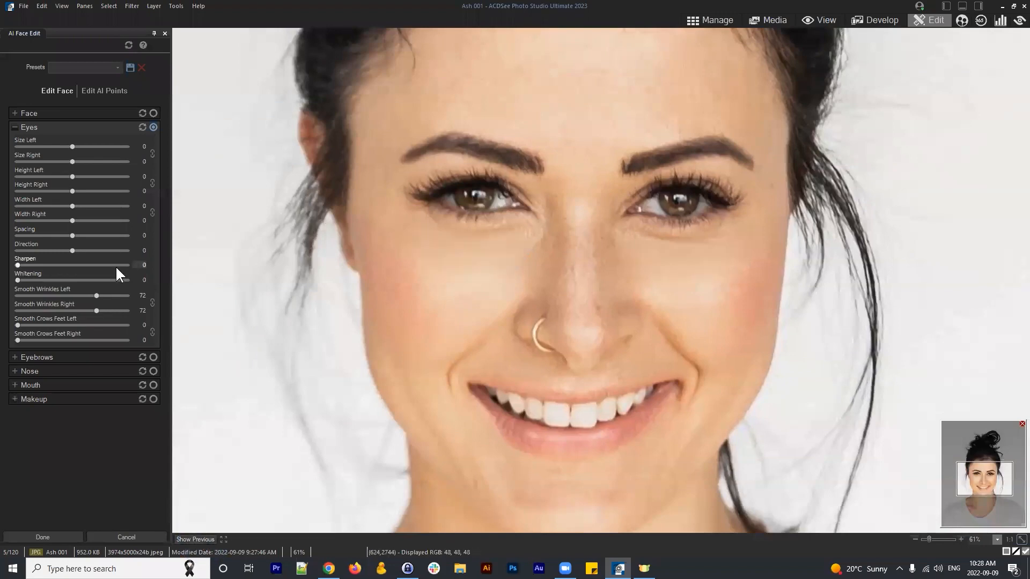
mouse_move(84, 295)
mouse_down()
mouse_move(20, 295)
mouse_move(94, 294)
mouse_up()
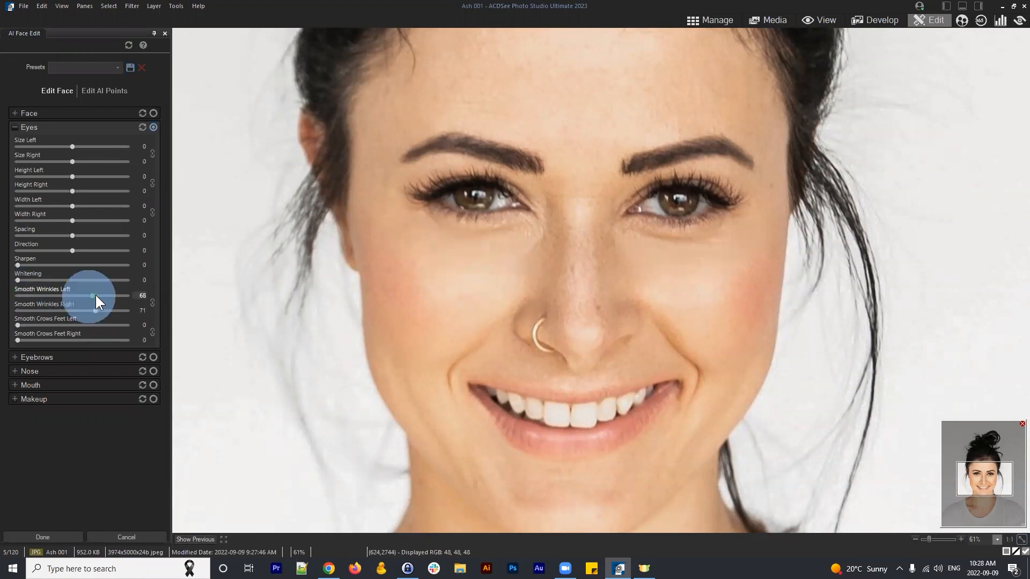
click(203, 538)
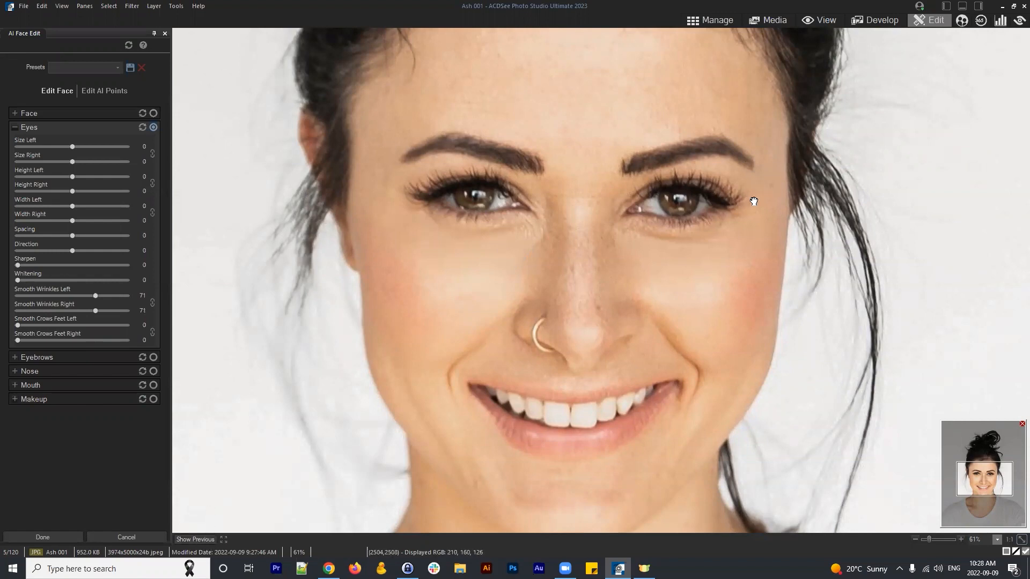
Try smoothing the crow's feet and reset it to 0, and reset all the Eyes adjustments
drag(751, 200, 758, 166)
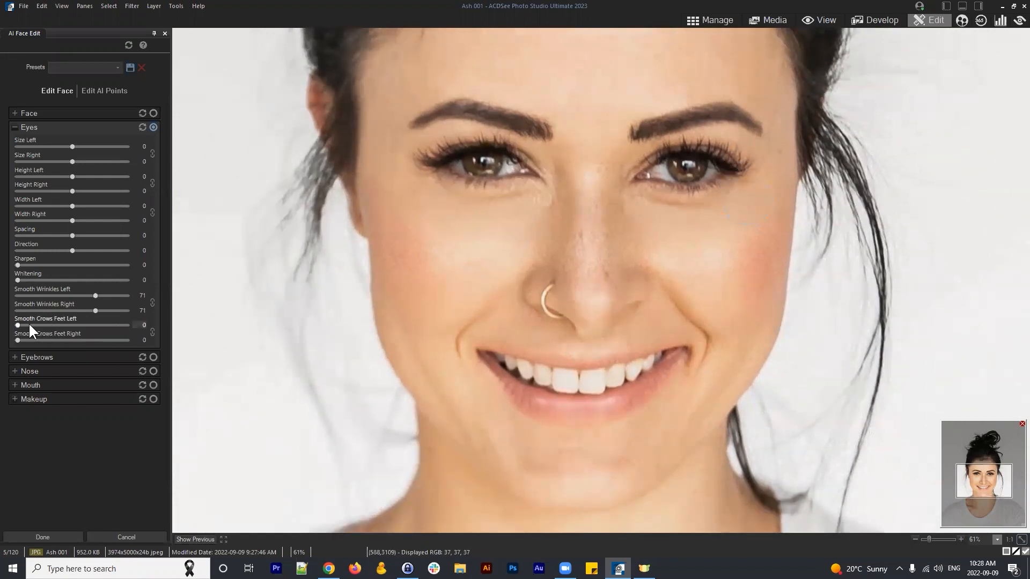
drag(29, 324, 71, 324)
double_click(61, 324)
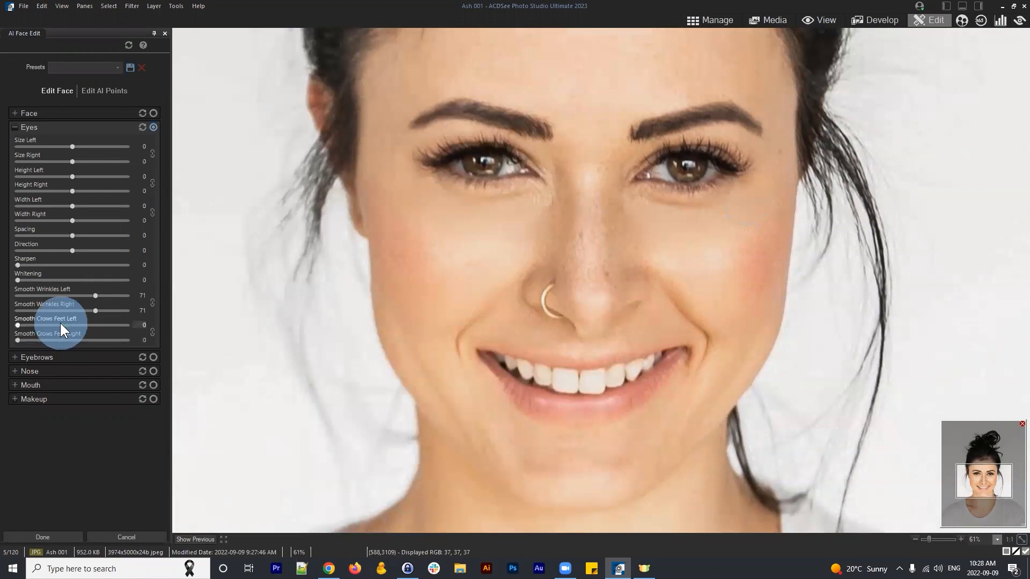
drag(422, 153, 418, 152)
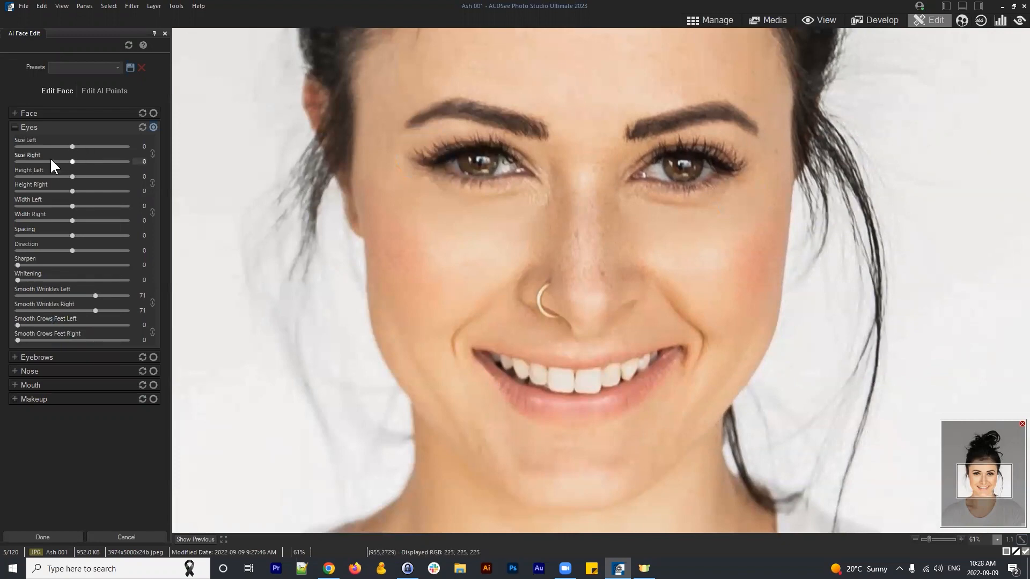
click(142, 132)
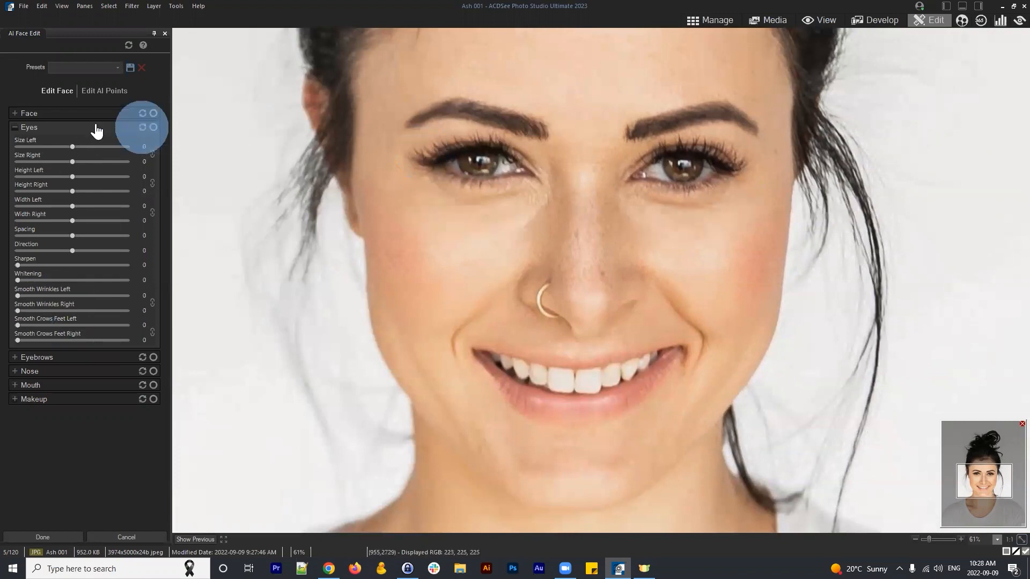
click(18, 129)
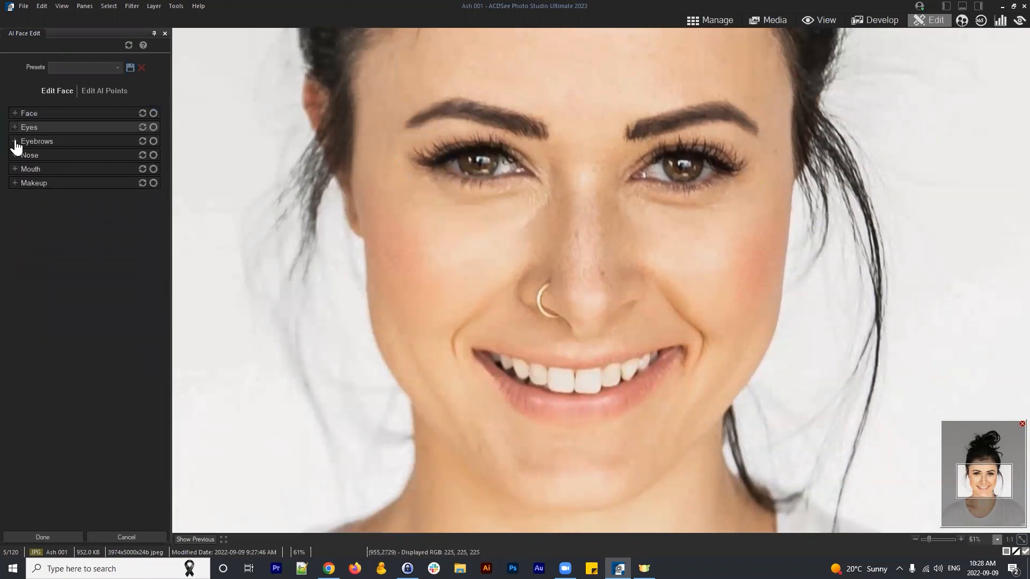
Try eyebrow Thickness at 36 and the linked Inner Lengths at 58, resetting them all to 0
click(25, 149)
drag(612, 182, 499, 259)
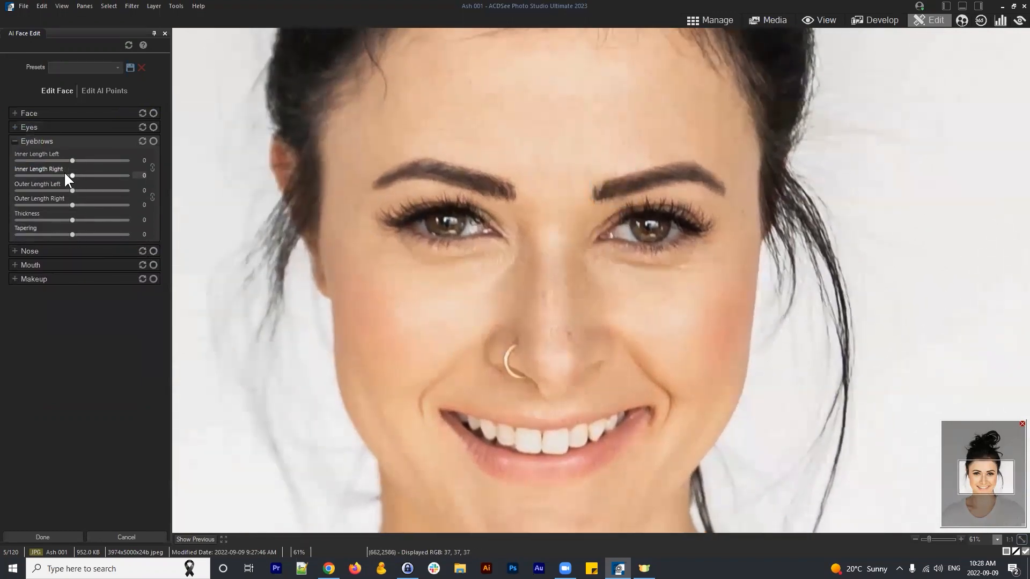
mouse_move(72, 220)
mouse_down()
mouse_move(91, 220)
mouse_move(74, 205)
mouse_move(99, 205)
mouse_move(47, 205)
mouse_move(72, 205)
mouse_up()
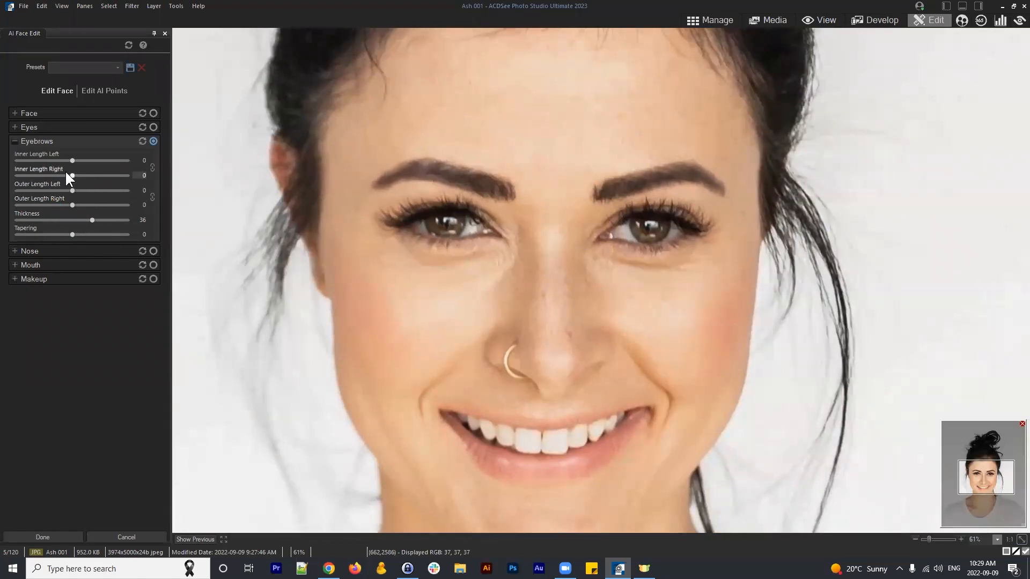
drag(84, 156, 104, 157)
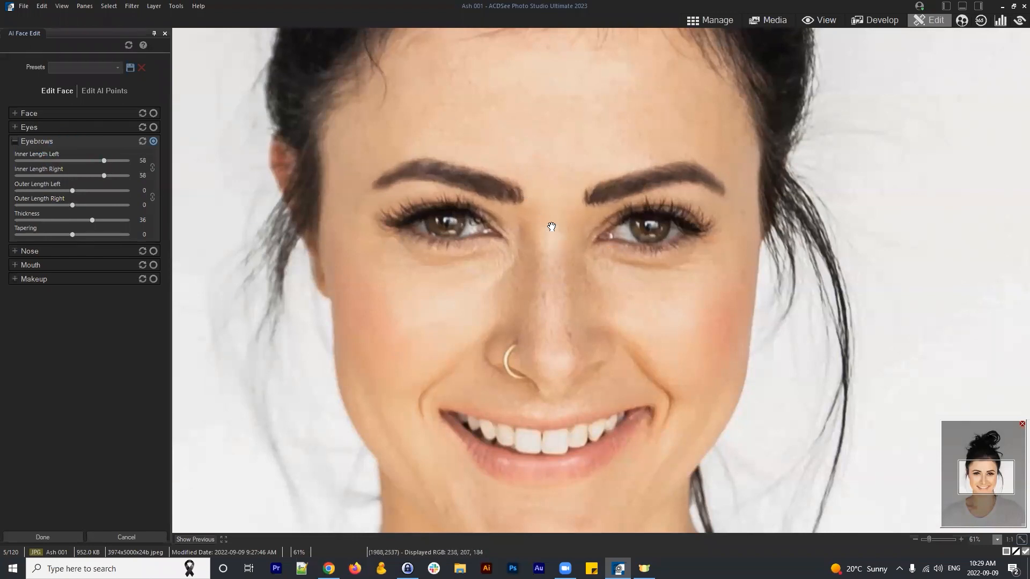
drag(104, 157, 99, 159)
double_click(100, 160)
double_click(96, 217)
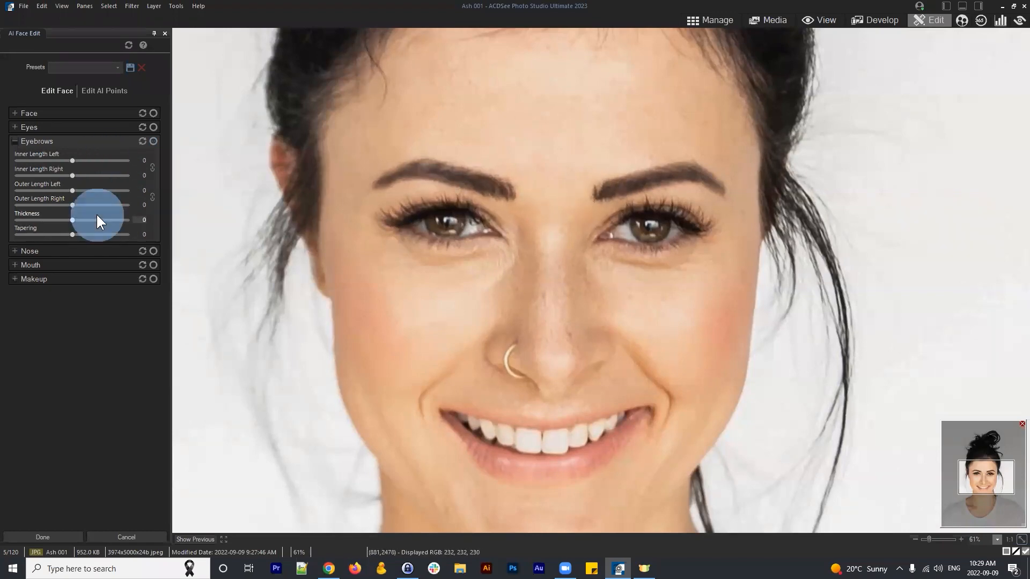
click(11, 140)
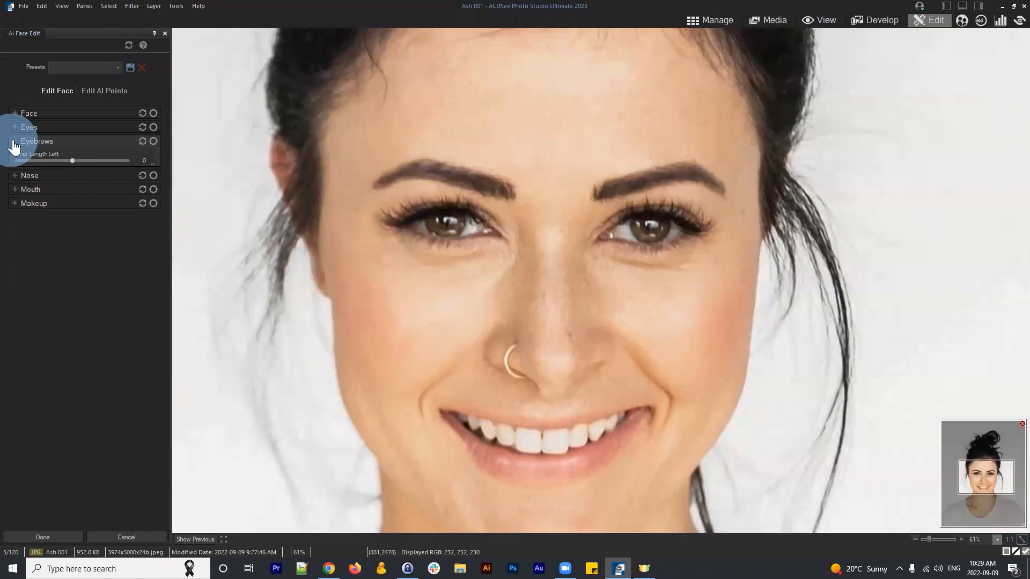
Try the nose Height, Width and Tip Length adjustments, resetting each to 0
click(13, 155)
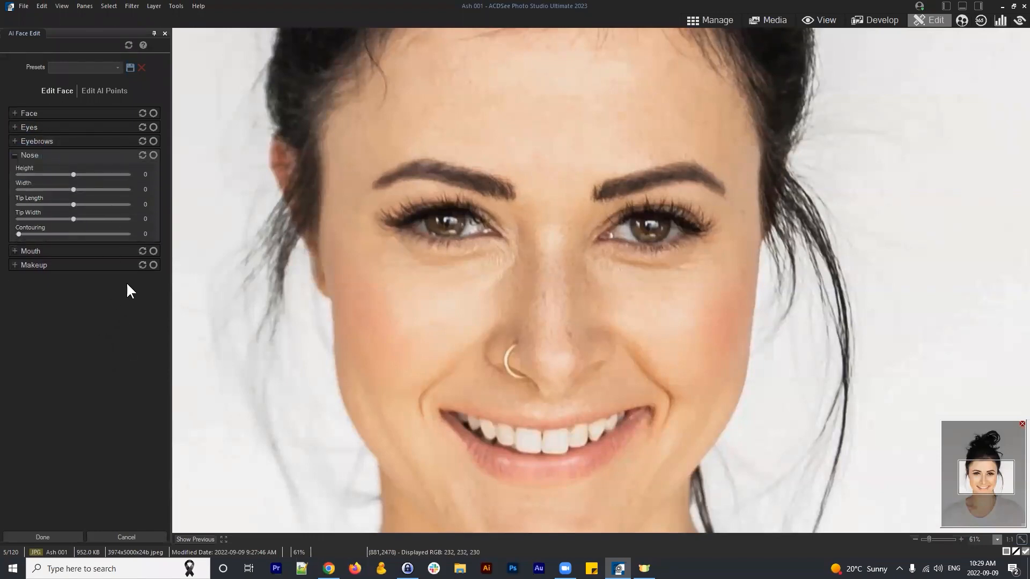
drag(73, 174, 48, 205)
double_click(86, 174)
double_click(40, 189)
double_click(35, 206)
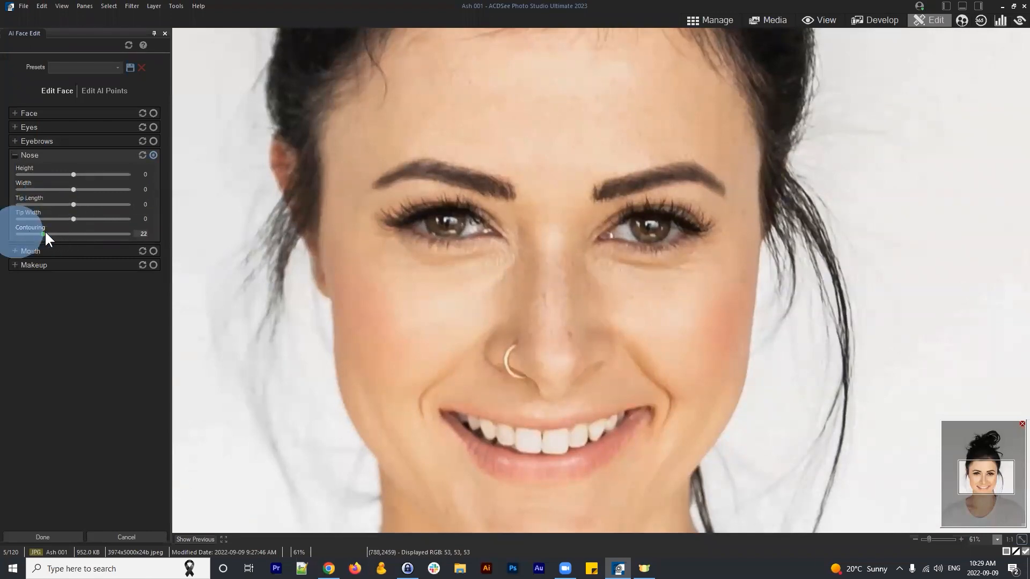
Try nose Contouring at 81, inspect the nose, and reset it to 0
drag(53, 234, 108, 234)
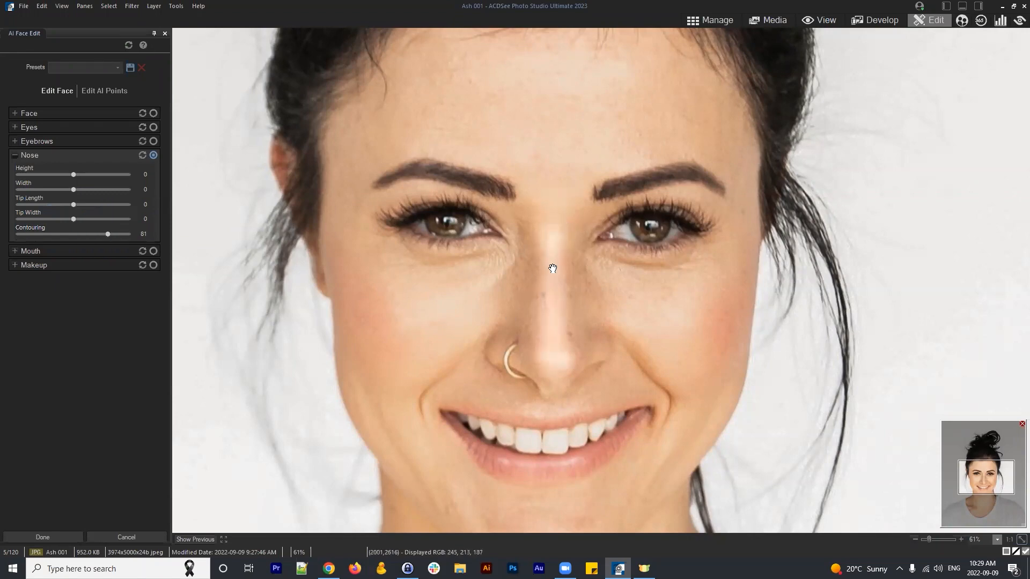
mouse_move(555, 214)
mouse_down()
mouse_move(561, 259)
mouse_move(549, 222)
mouse_up()
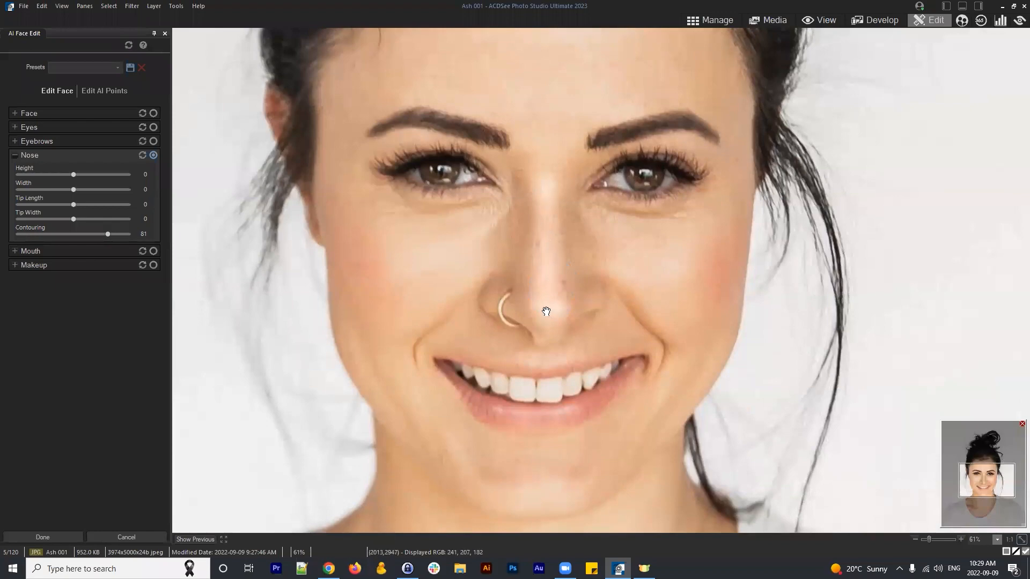
double_click(80, 235)
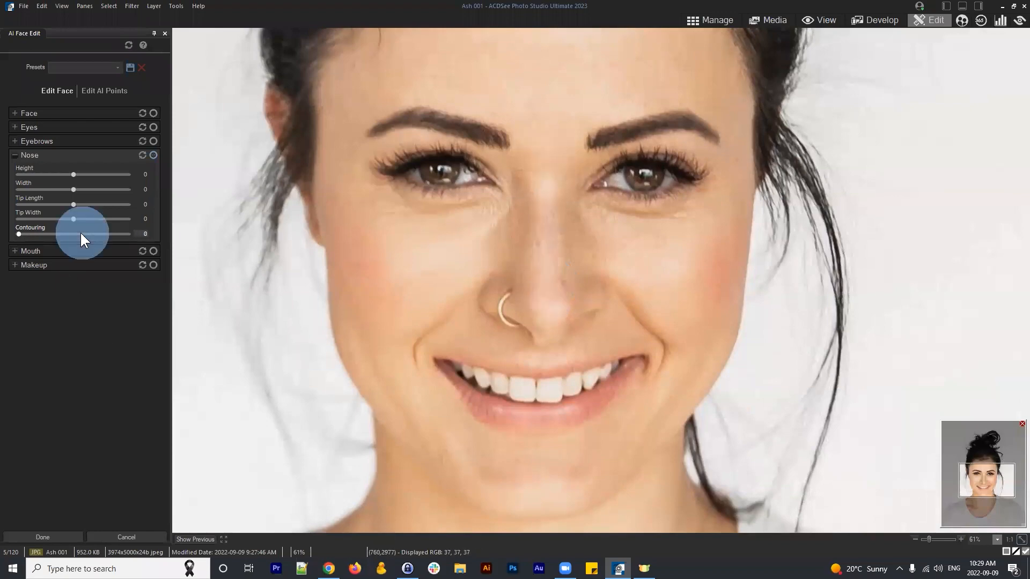
click(15, 142)
click(14, 142)
click(14, 156)
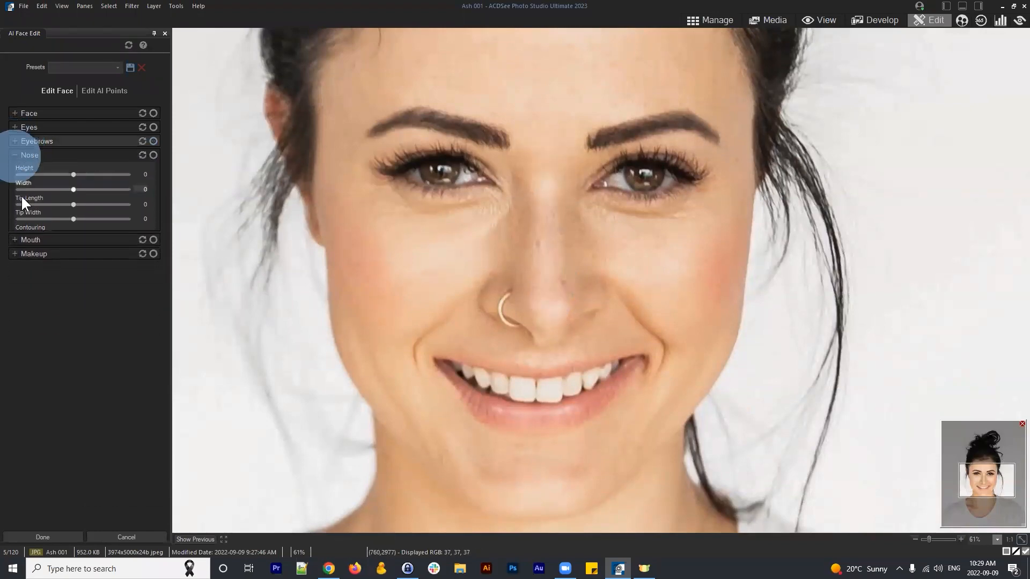
Try whitening the teeth and a mouth Smile of -55, resetting both to 0
click(16, 170)
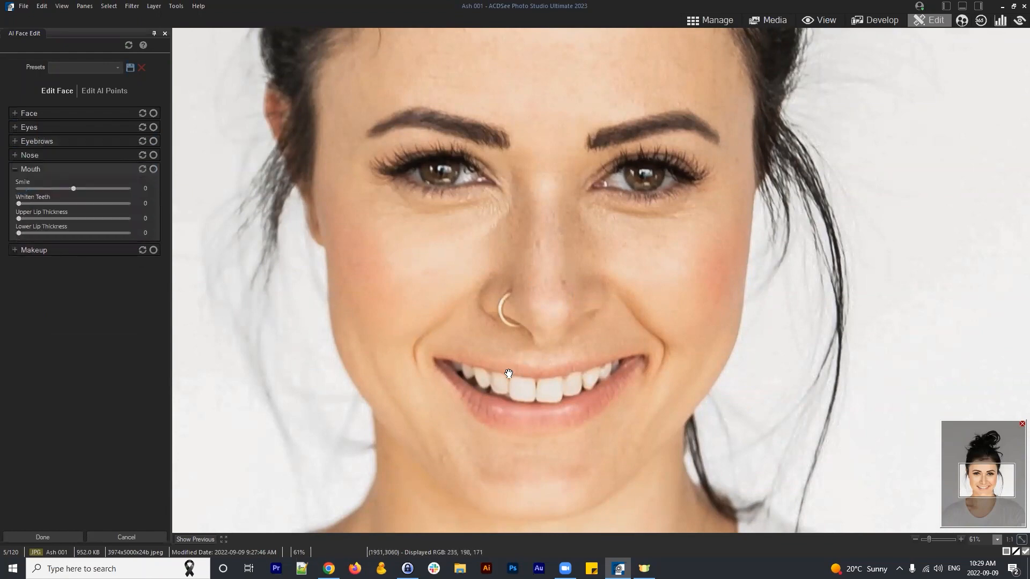
drag(557, 392, 561, 291)
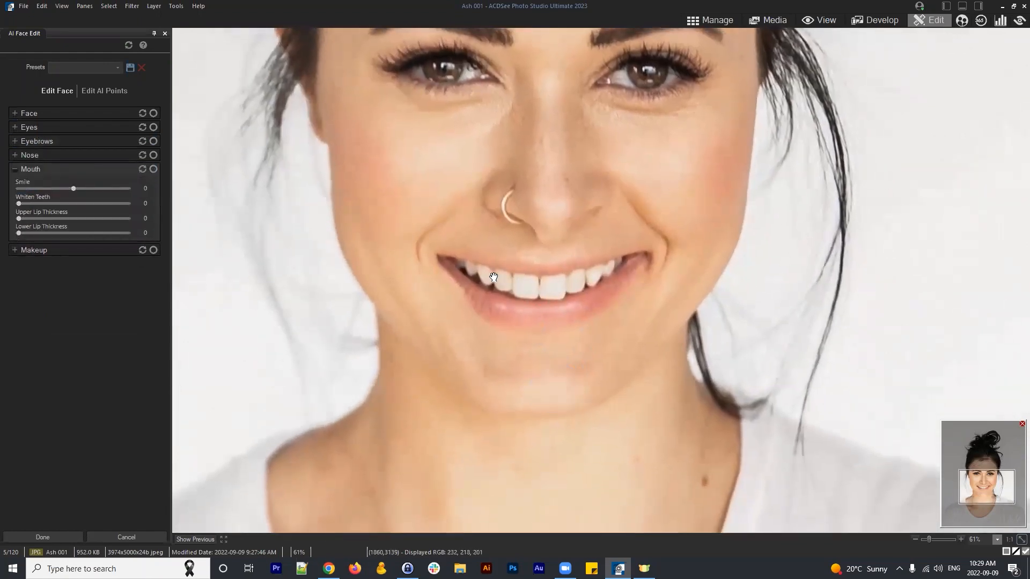
drag(625, 268, 629, 283)
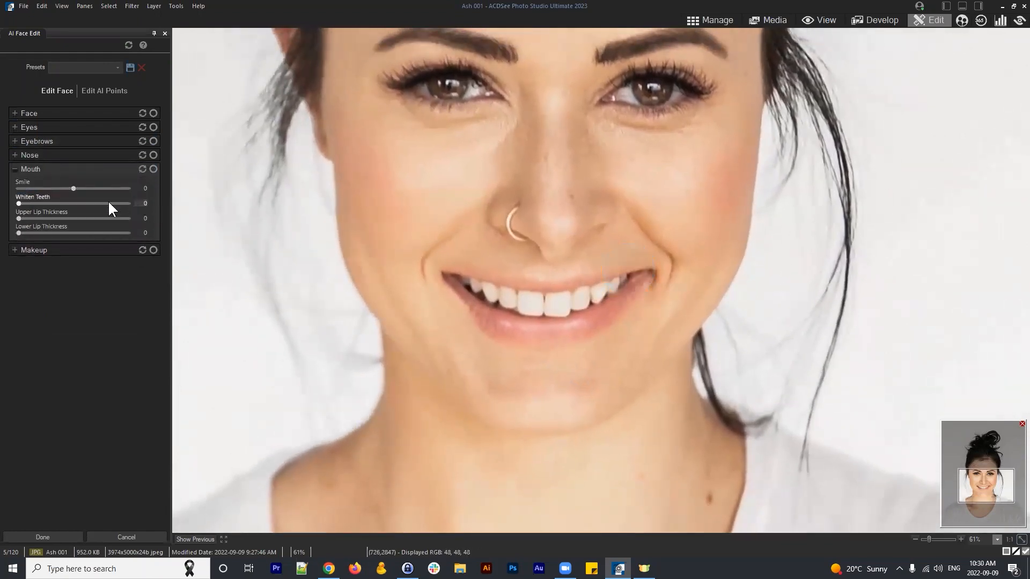
drag(28, 204, 63, 204)
drag(74, 188, 45, 193)
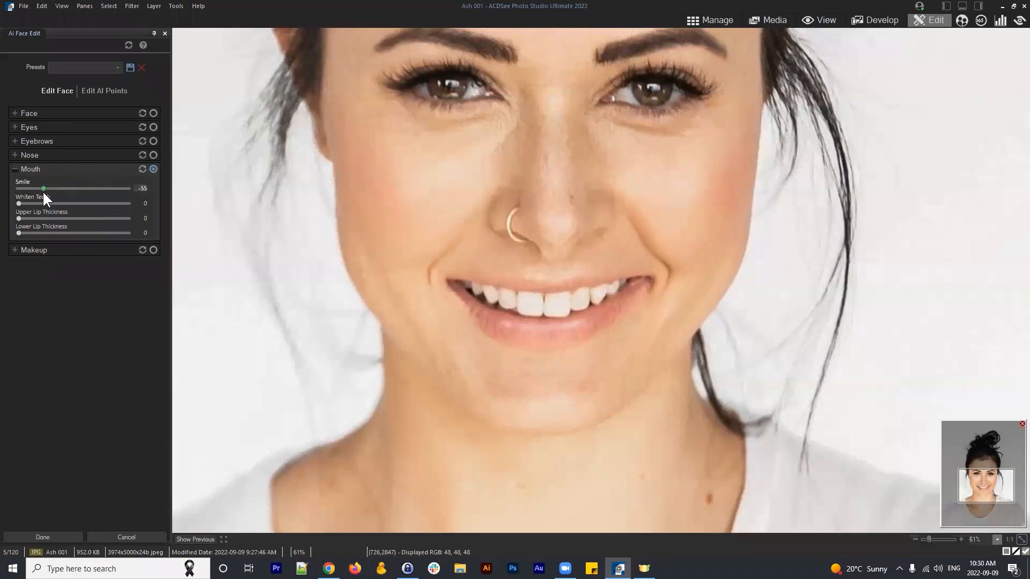
double_click(47, 193)
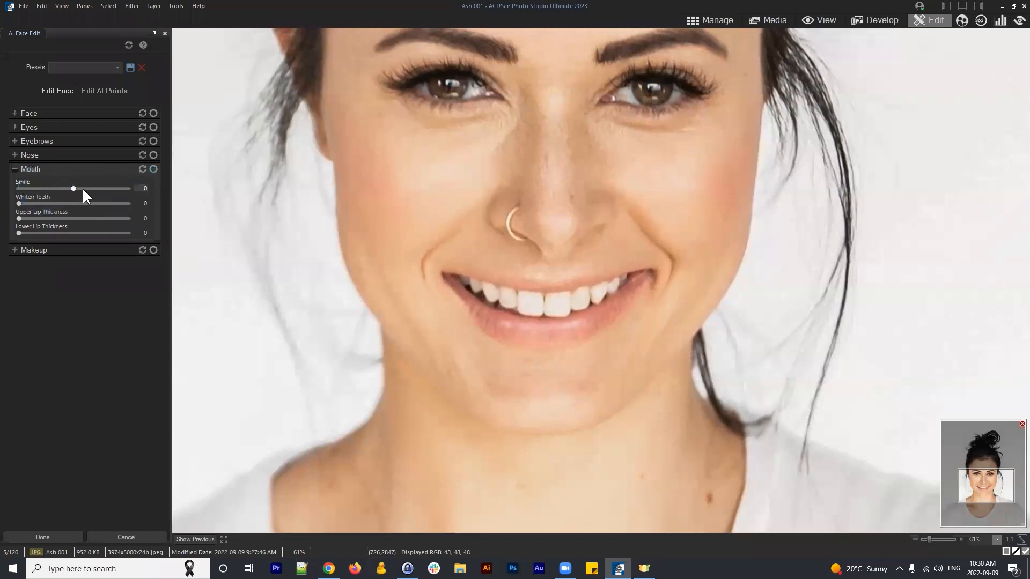
Try a Smile of -49 with Upper Lip Thickness 60 and Lower Lip Thickness 96, resetting all three to 0
drag(73, 189, 85, 220)
click(23, 219)
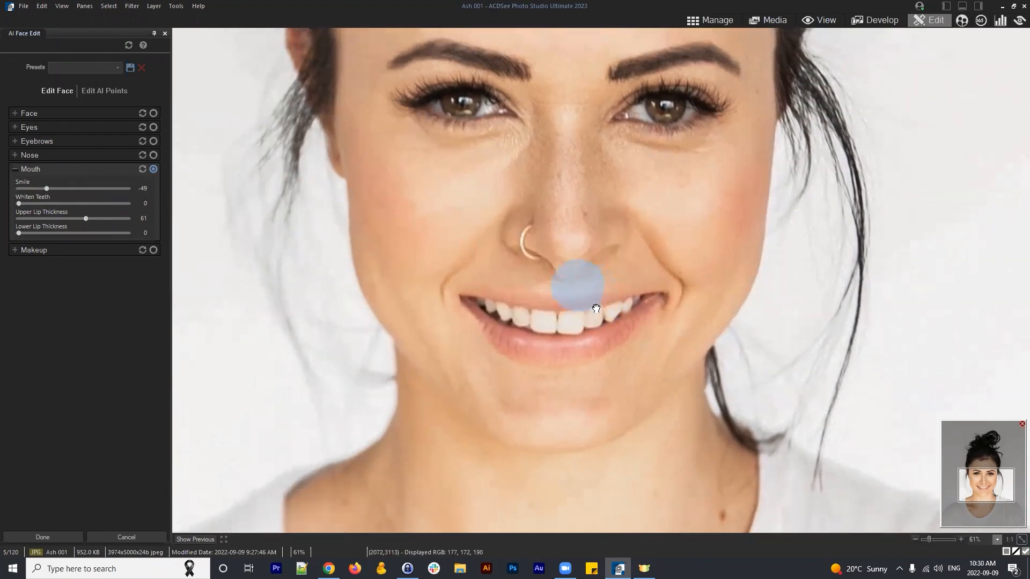
click(93, 218)
mouse_move(93, 218)
mouse_down()
mouse_move(111, 219)
mouse_move(84, 218)
mouse_up()
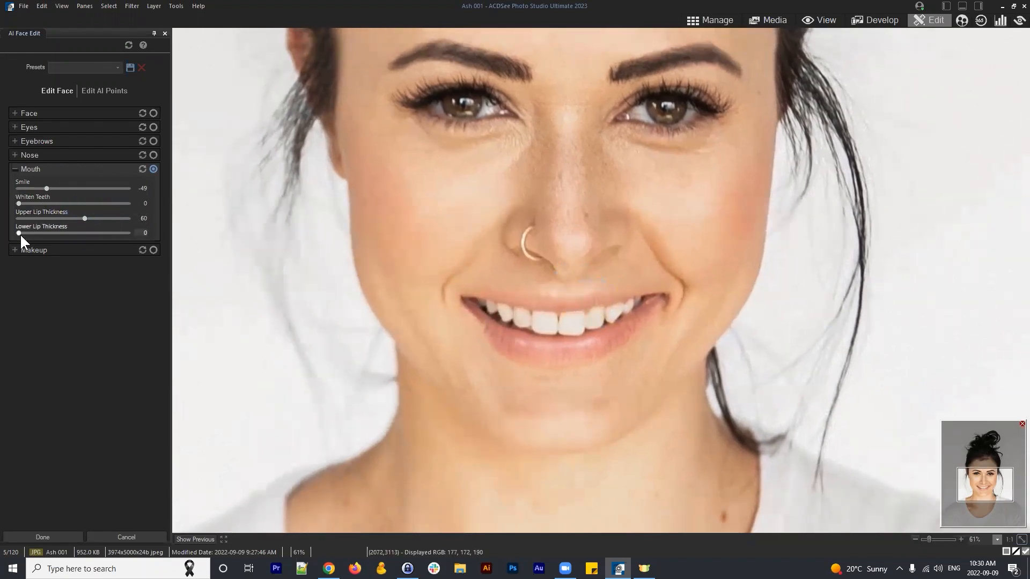
drag(19, 234, 125, 233)
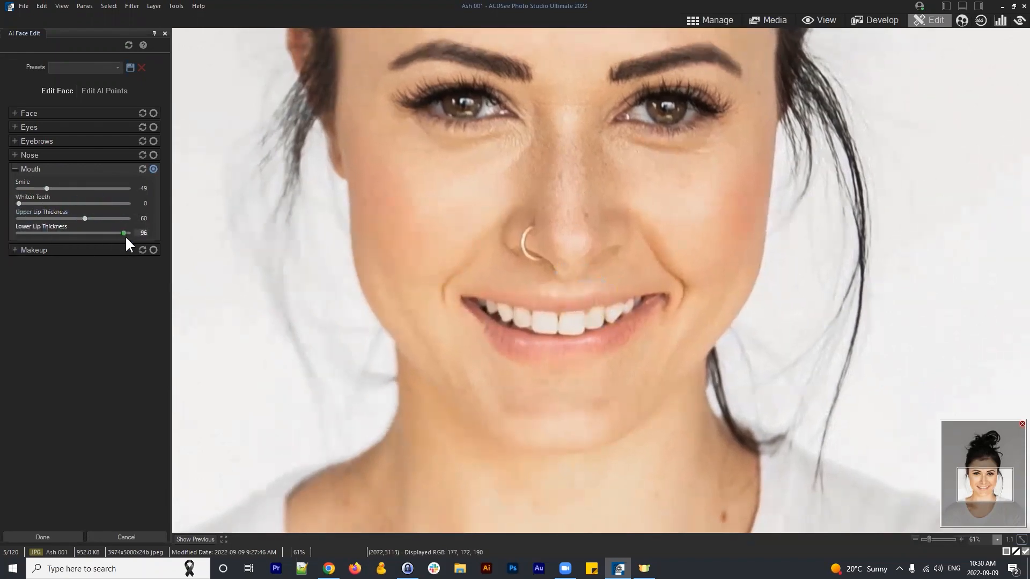
double_click(83, 233)
double_click(75, 219)
double_click(65, 189)
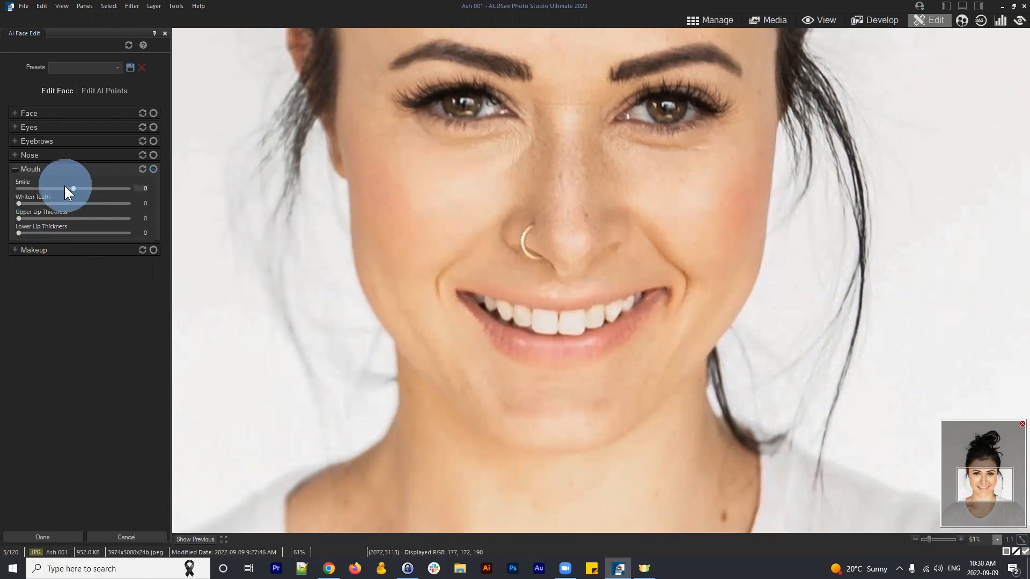
Try the Makeup adjustments Lip Saturation at 30 and Lip Hue at 100, and bring the Lip Hue back down
click(16, 169)
click(16, 184)
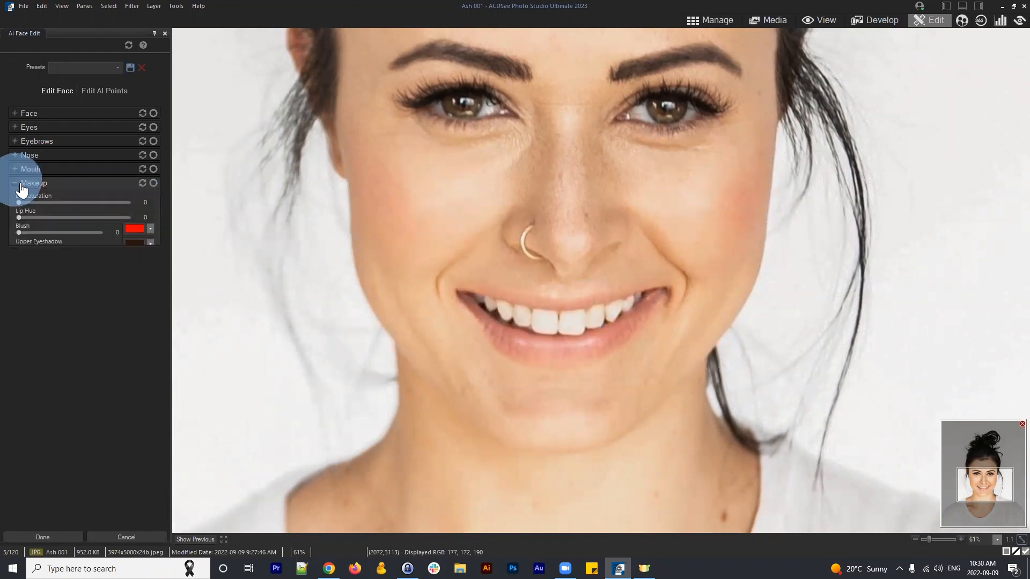
mouse_move(606, 351)
mouse_down()
mouse_move(594, 313)
mouse_move(609, 361)
mouse_move(595, 343)
mouse_up()
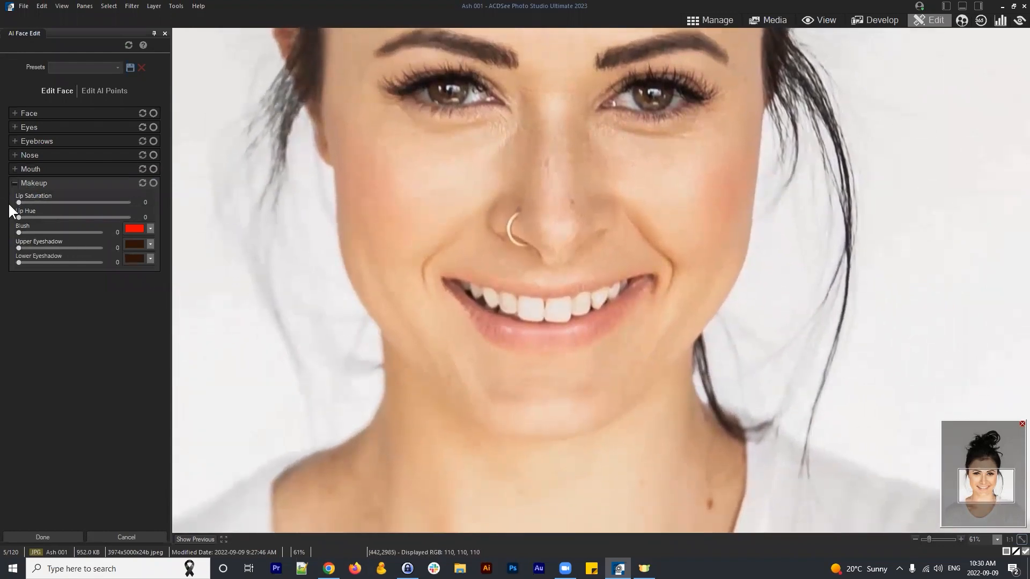
drag(20, 202, 151, 221)
click(19, 218)
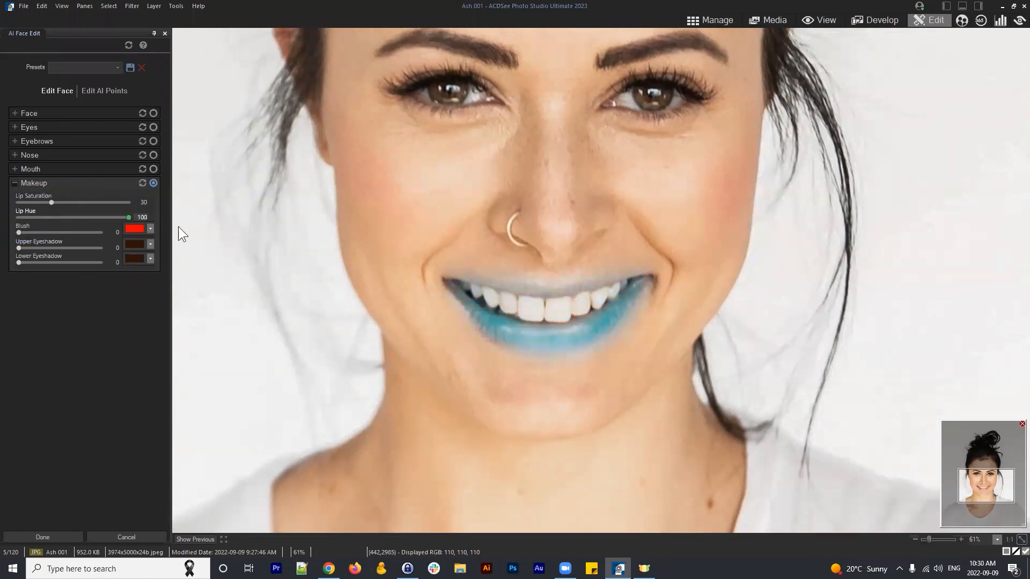
drag(55, 217, 19, 216)
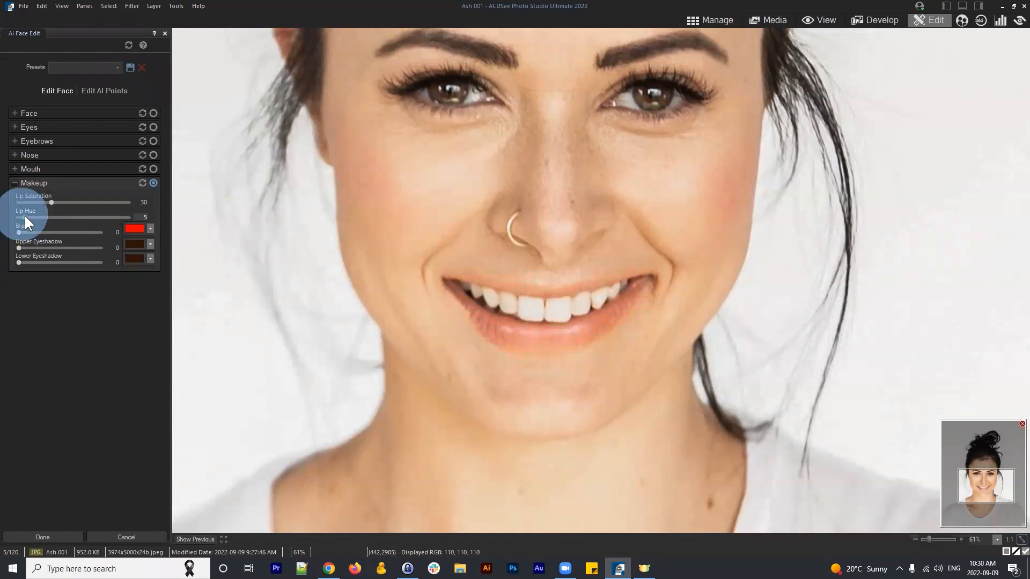
Try Lip Hue at 91 with Lip Saturation at 10, resetting both to 0
drag(21, 215, 129, 211)
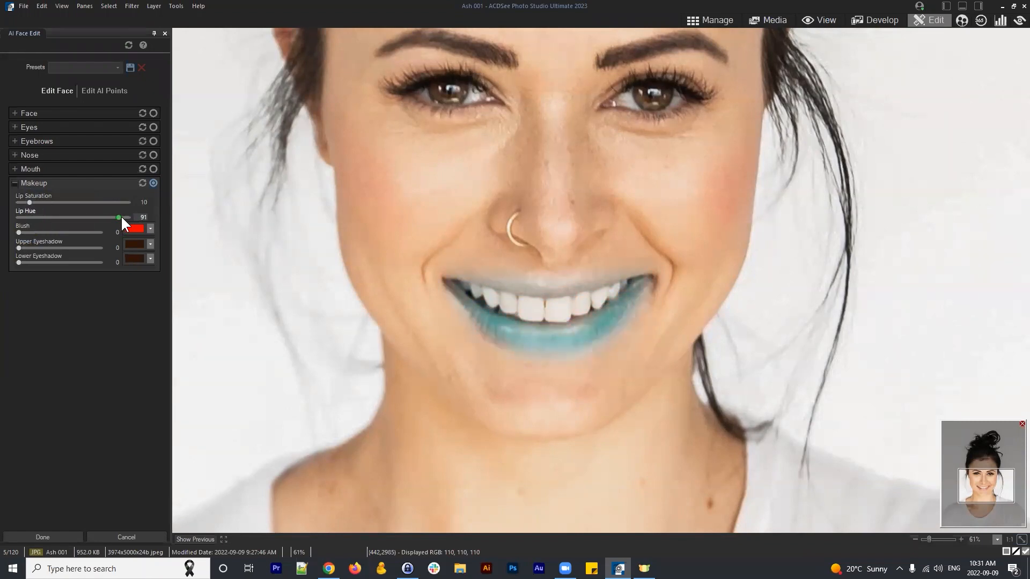
click(31, 197)
drag(14, 200, 10, 199)
drag(104, 217, 25, 218)
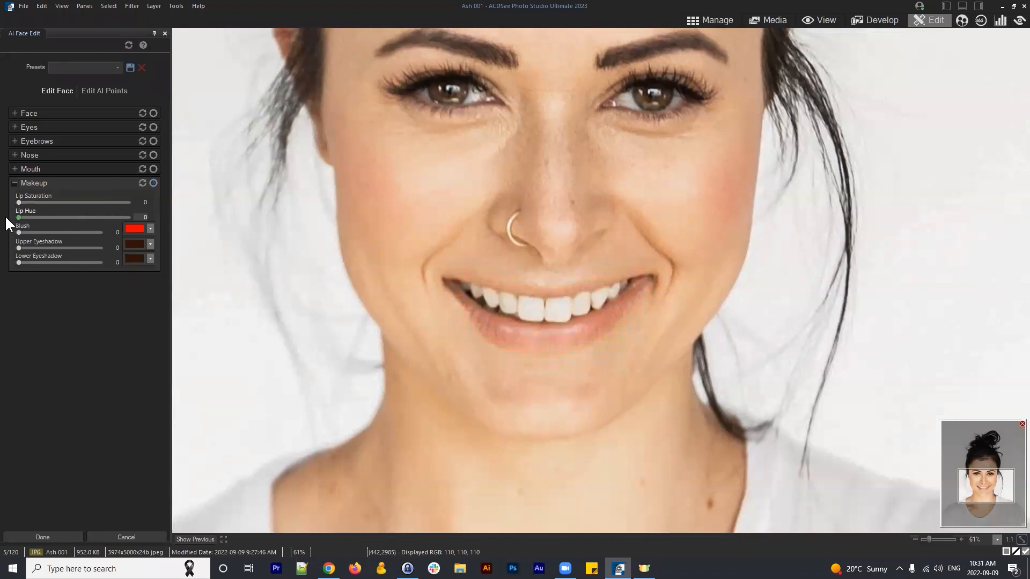
Try a subtle Lip Saturation of 22 and inspect the lips
click(23, 199)
drag(36, 207, 50, 201)
mouse_move(557, 329)
mouse_down()
mouse_move(539, 290)
mouse_move(560, 314)
mouse_up()
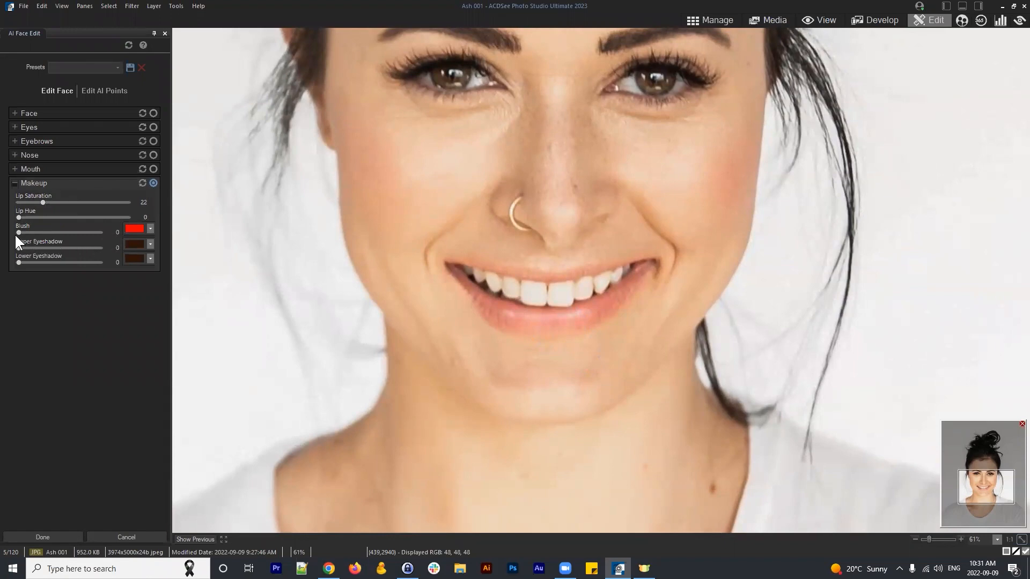
Try Blush at 67 and 37, and change the blush color from red to dark magenta
drag(17, 233, 73, 233)
drag(358, 144, 454, 319)
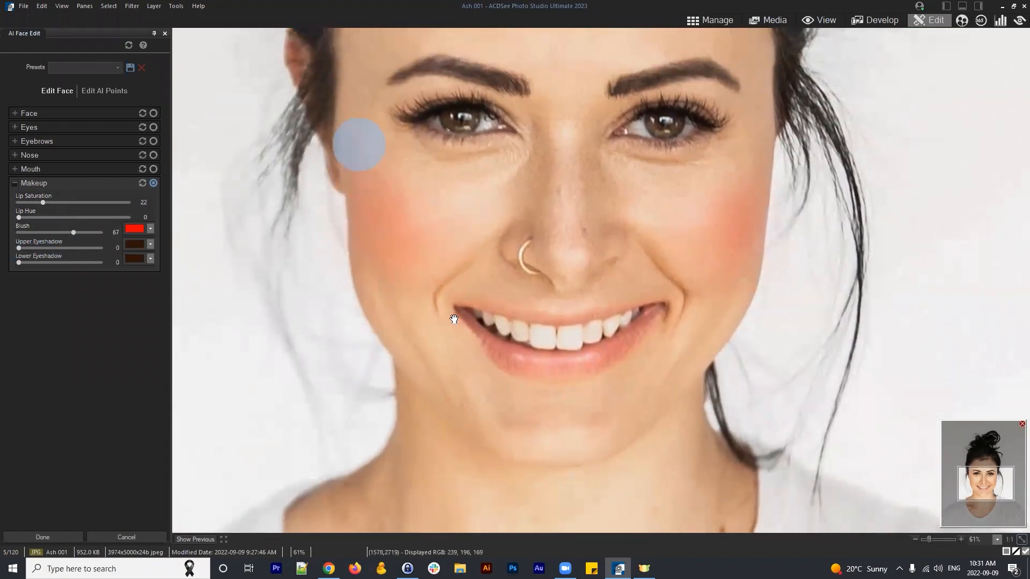
drag(74, 232, 49, 232)
click(134, 228)
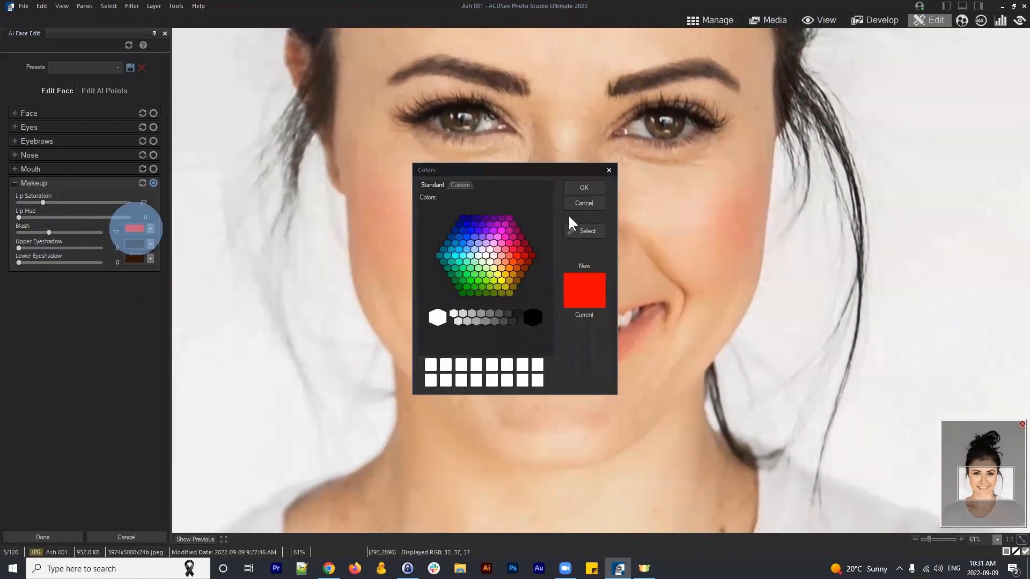
click(520, 230)
click(593, 188)
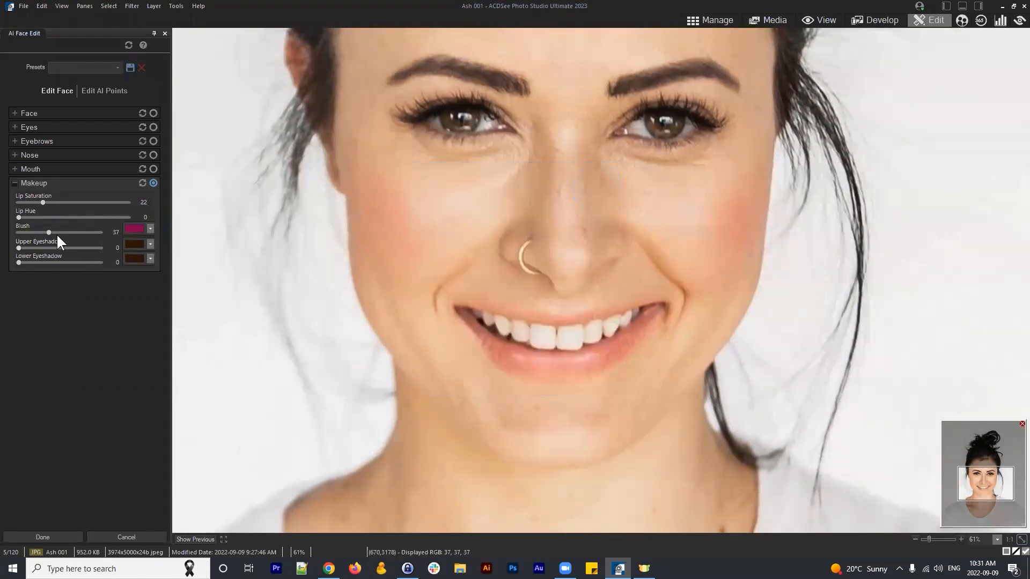
Try Upper Eyeshadow 29 and Lower Eyeshadow 31 with Blush at 0, and reset all Makeup settings
drag(48, 233, 66, 233)
drag(66, 232, 43, 248)
drag(441, 97, 452, 203)
drag(20, 262, 44, 262)
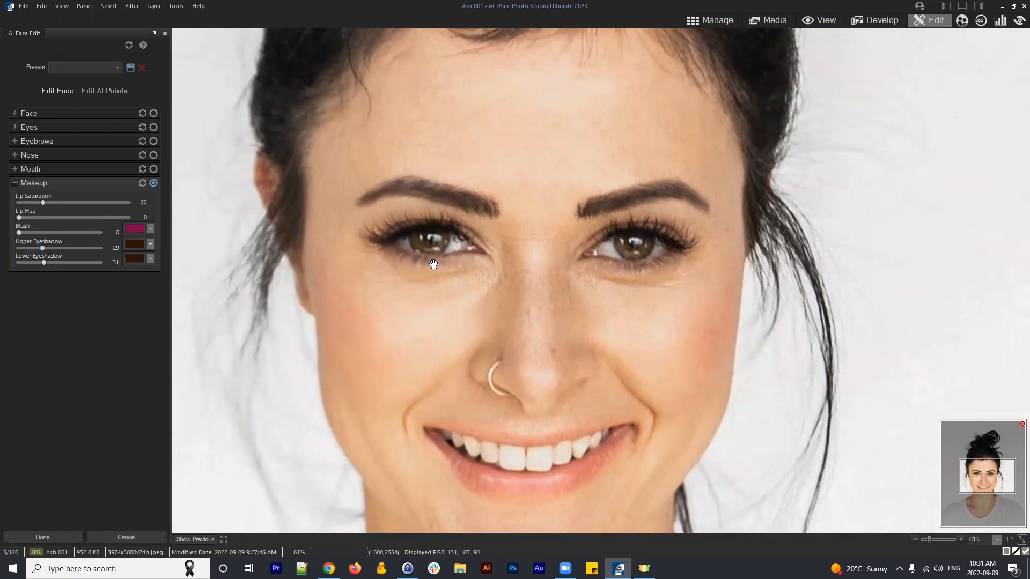
click(142, 183)
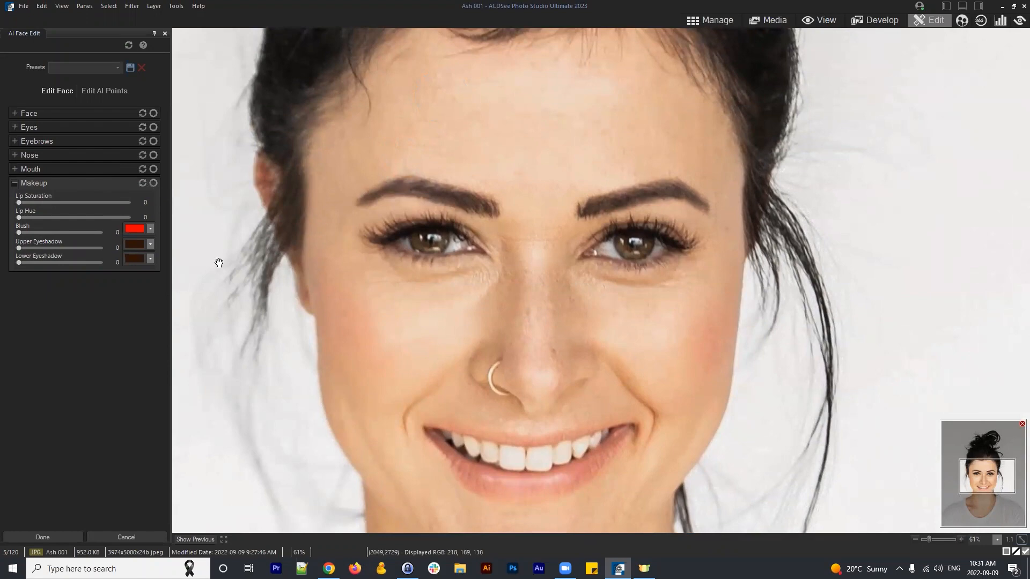
Set both Upper Eyeshadow and Lower Eyeshadow to 30 in the Makeup settings
click(16, 183)
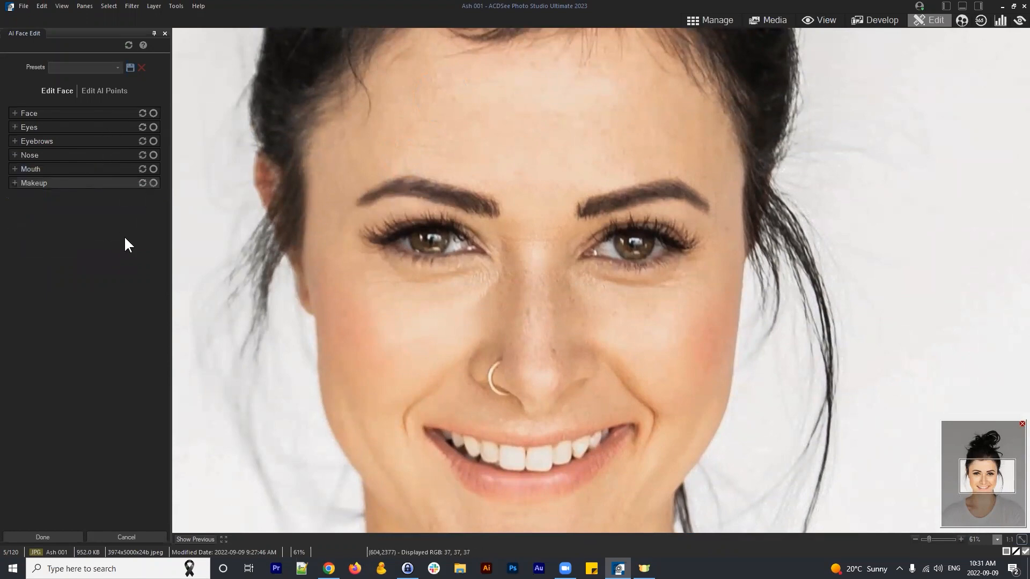
click(16, 183)
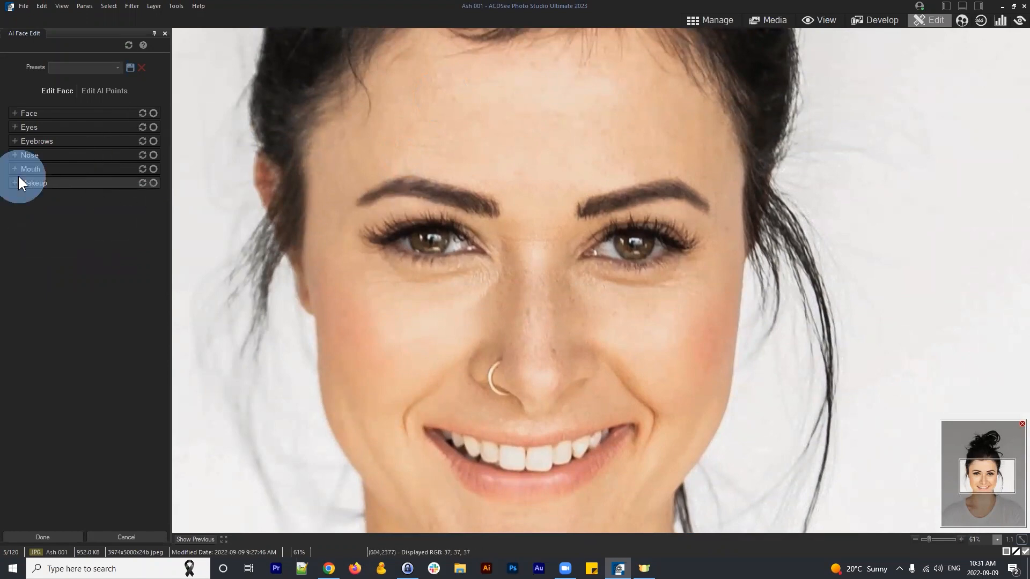
drag(25, 247, 43, 263)
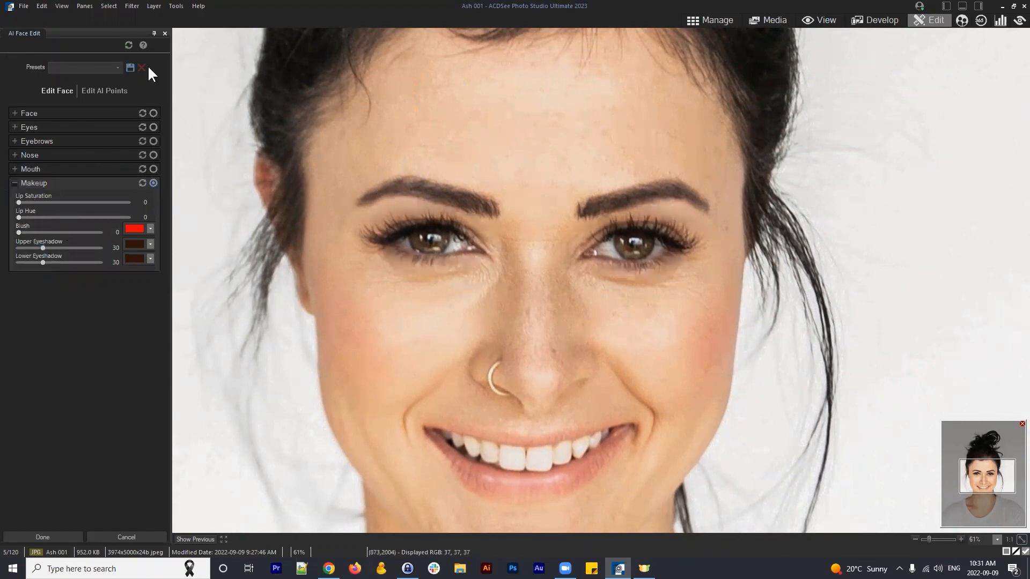
drag(445, 270, 447, 237)
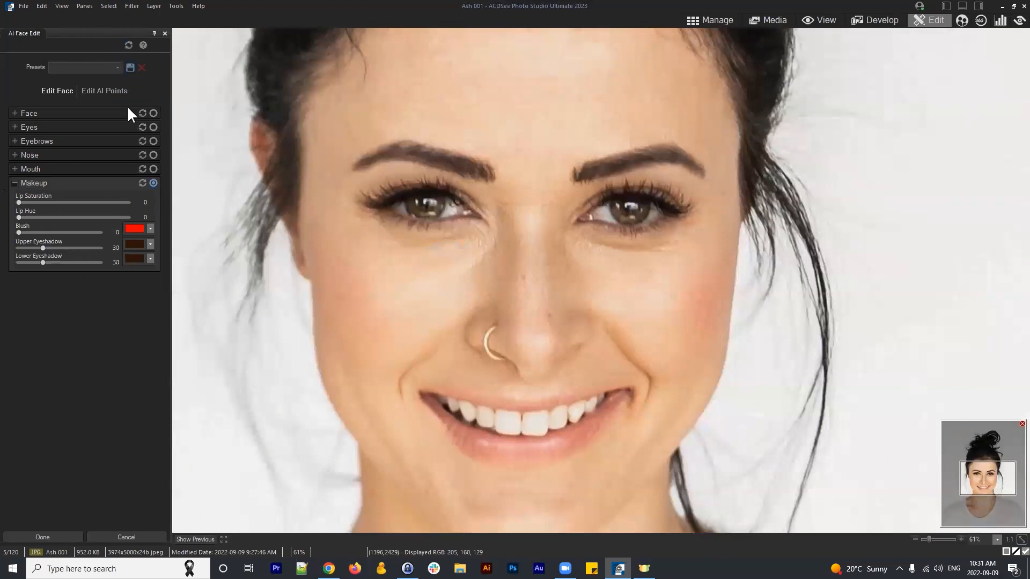
Save the current face settings as a preset named "Eyeshadow"
click(131, 67)
text(Ey)
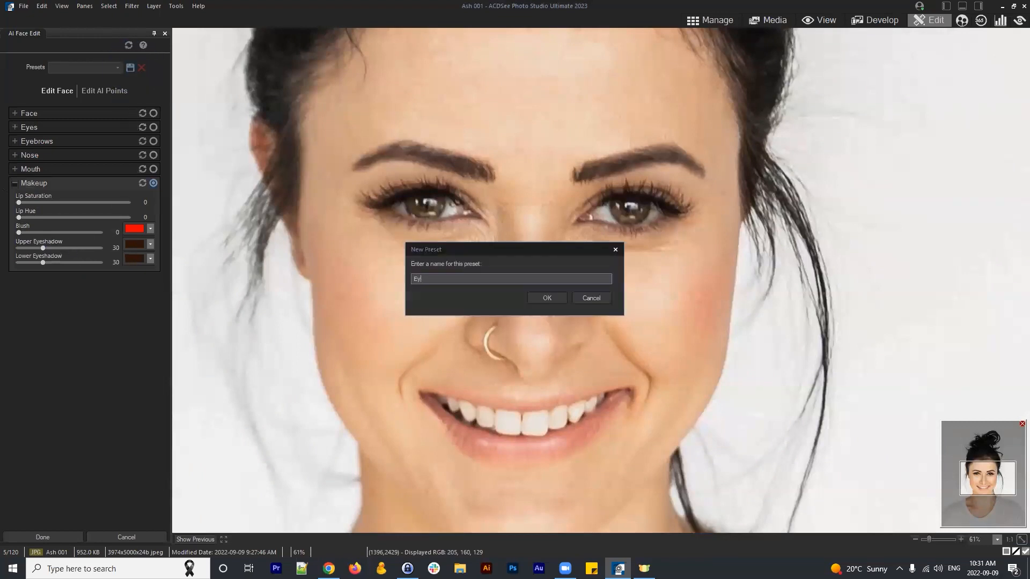
text(eshadow)
click(547, 299)
Select the Eyeshadow preset and apply the AI Face Edit to the portrait
click(117, 67)
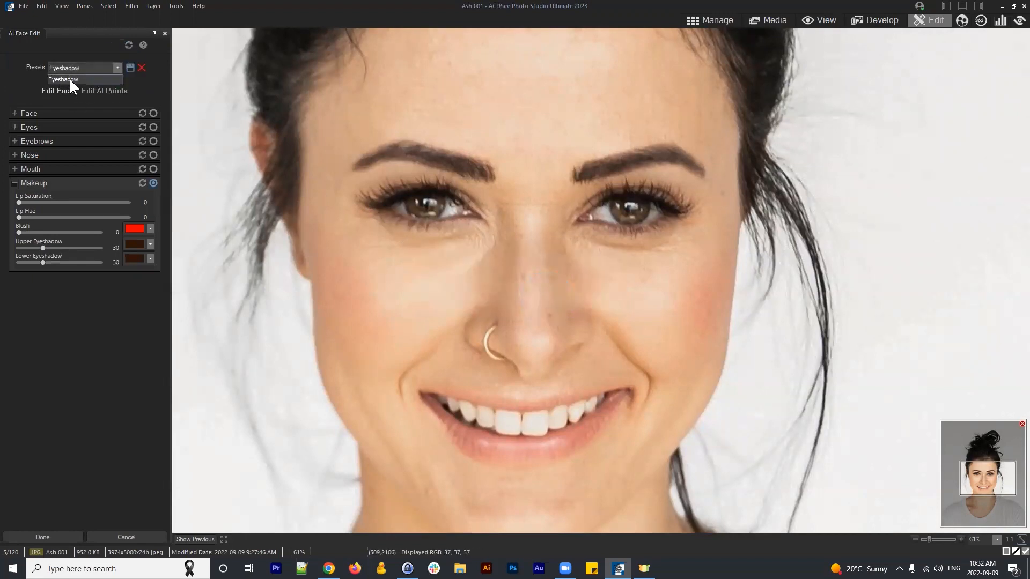
click(69, 78)
click(50, 538)
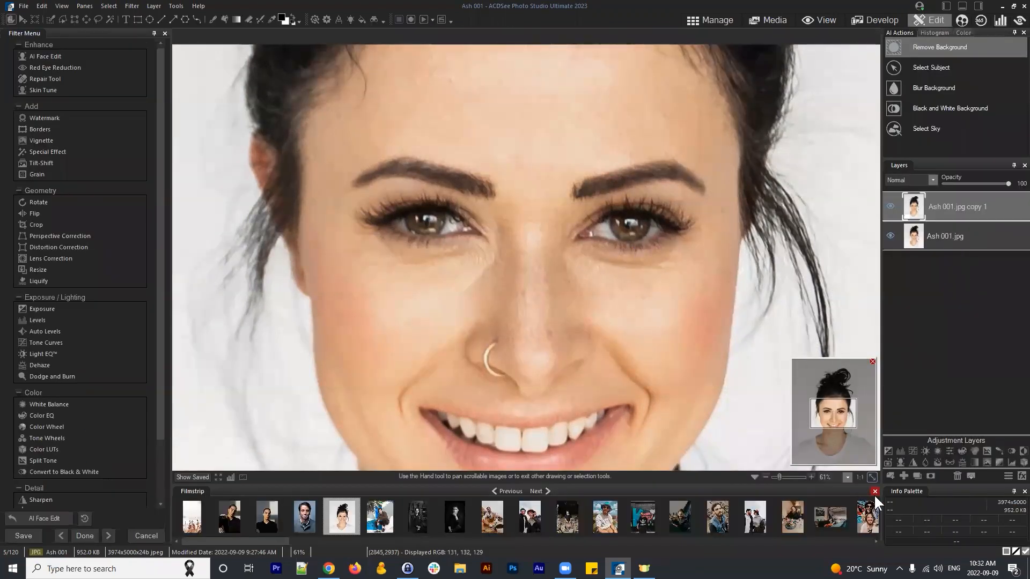
Compare the portrait before and after the face edit by repeatedly toggling the visibility of the Ash 001.jpg copy 1 layer
click(871, 477)
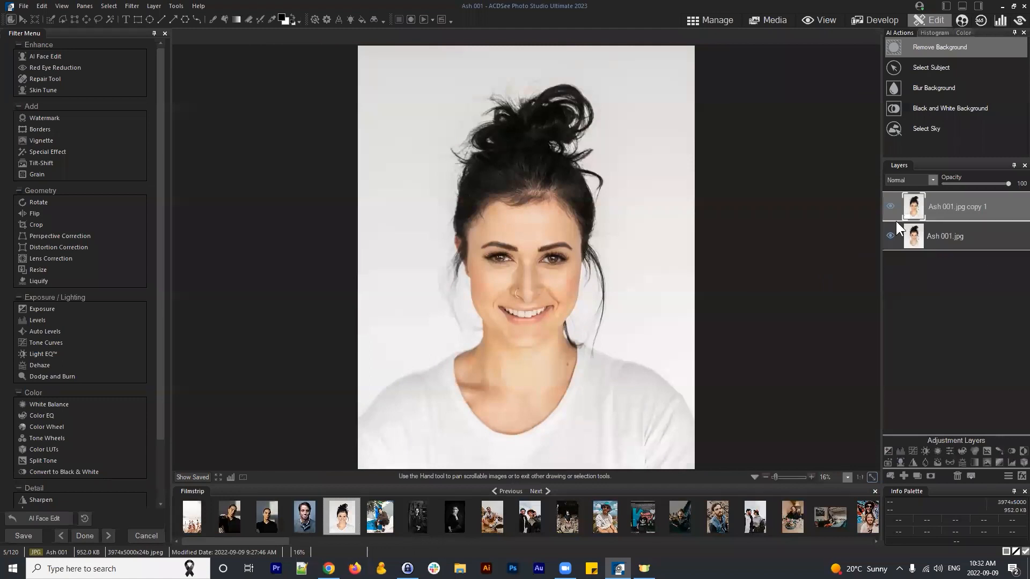
click(891, 205)
click(892, 205)
drag(772, 476, 777, 476)
drag(961, 205, 963, 207)
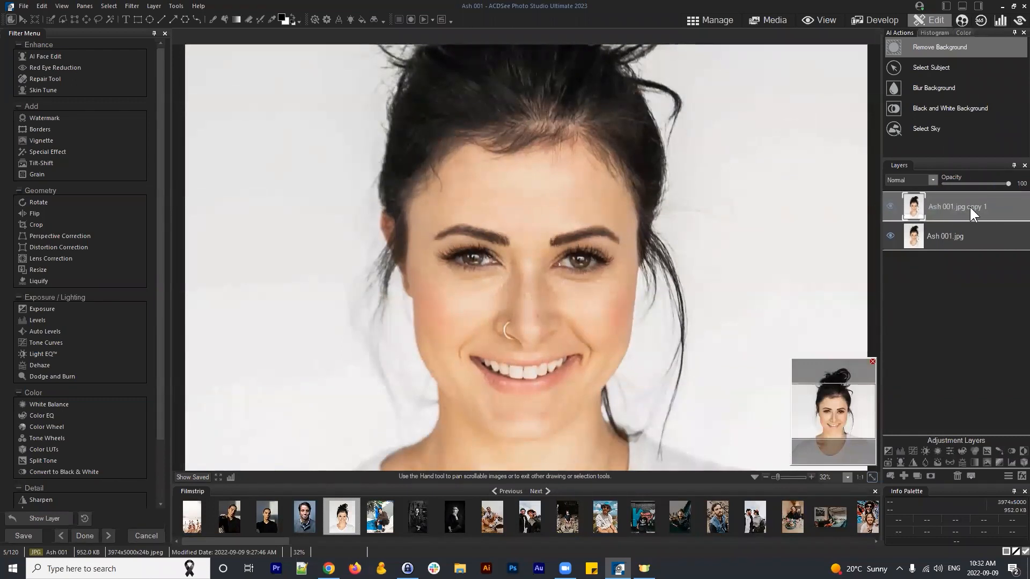
click(894, 206)
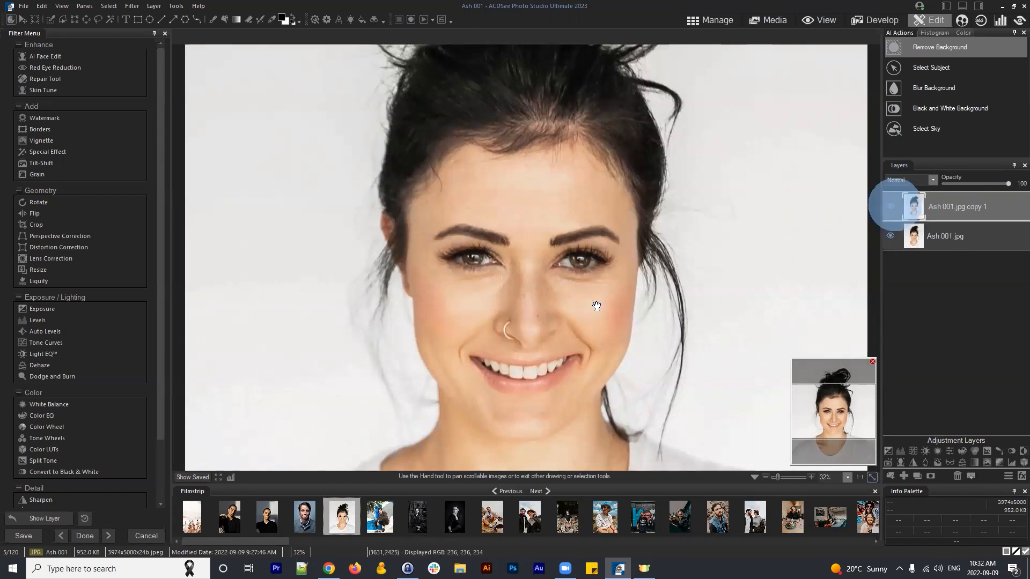
click(891, 207)
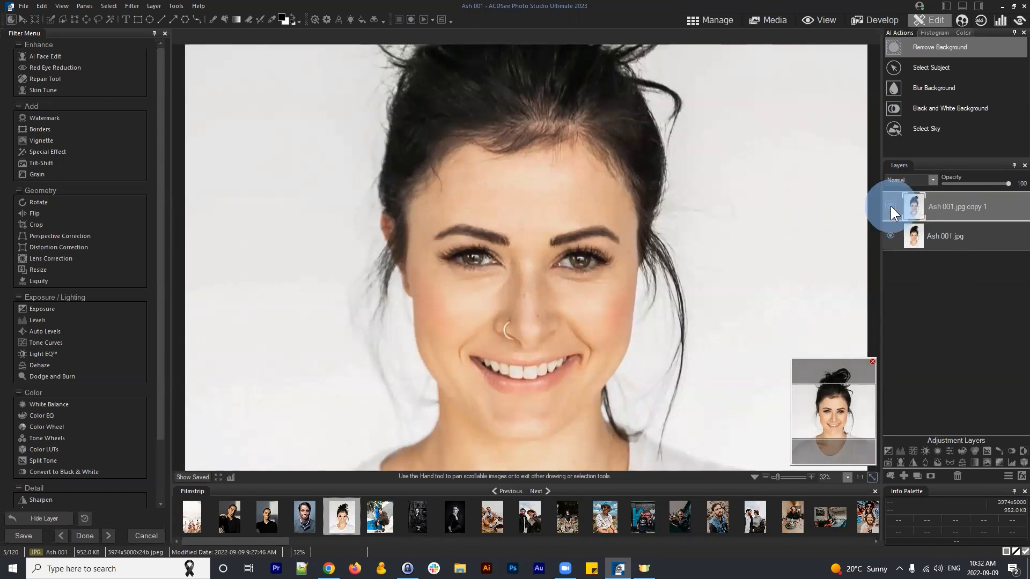
click(890, 205)
click(889, 206)
click(890, 206)
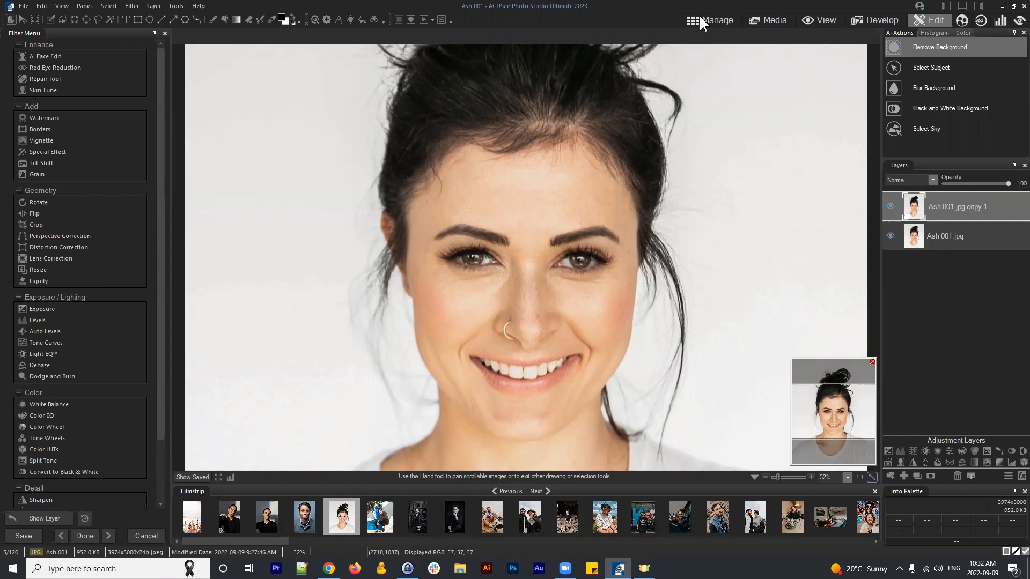
Return to Manage mode and go back to the Pictures folder
click(713, 19)
click(511, 292)
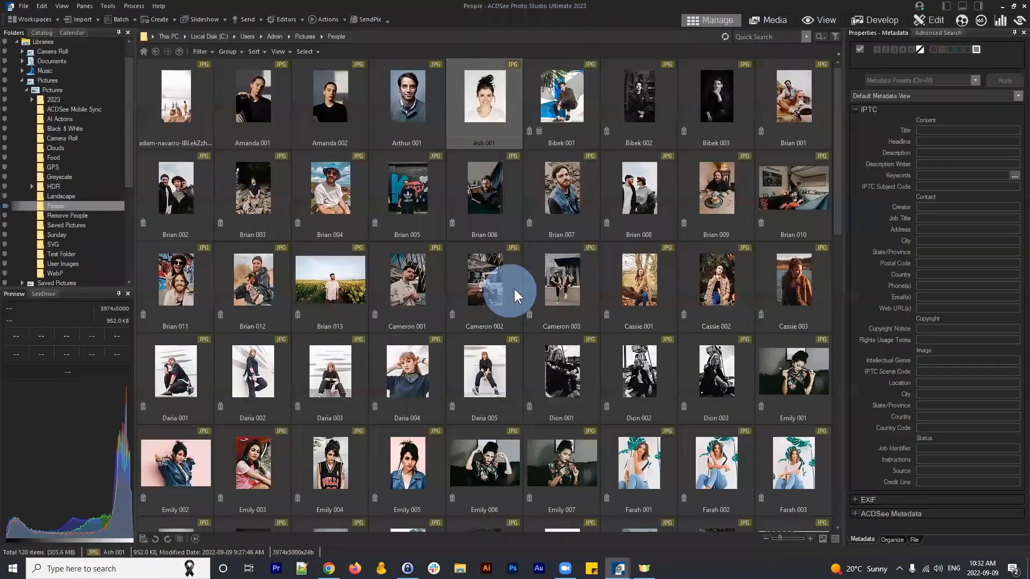
click(155, 51)
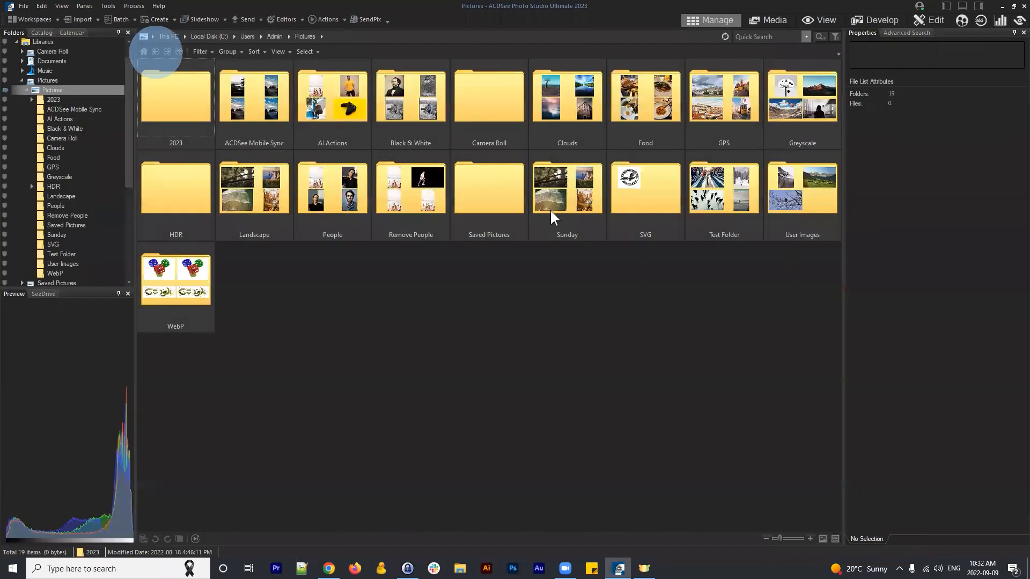
click(658, 359)
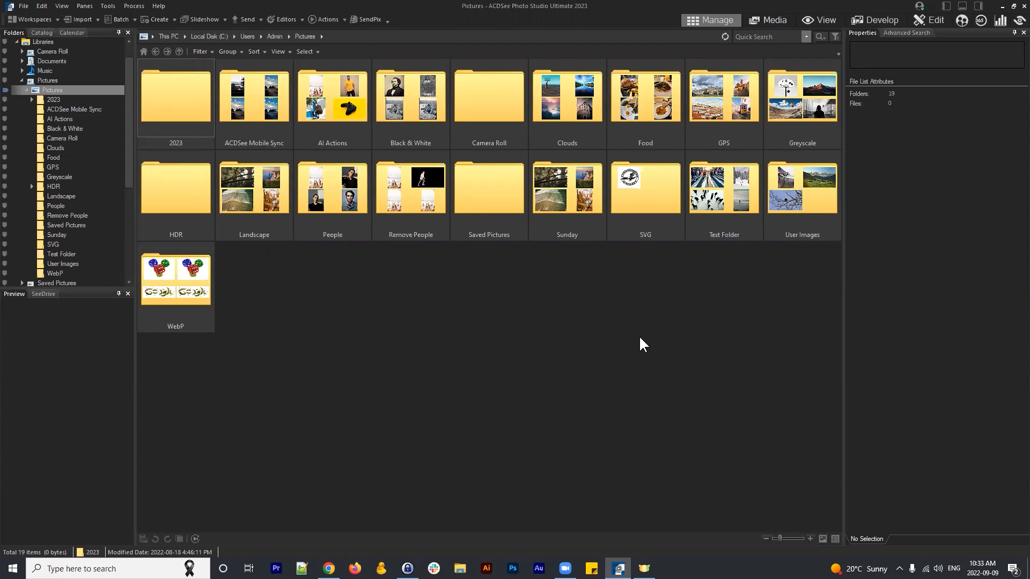
Open the 2023 folder and its 1. Auto-Crop subfolder
double_click(182, 85)
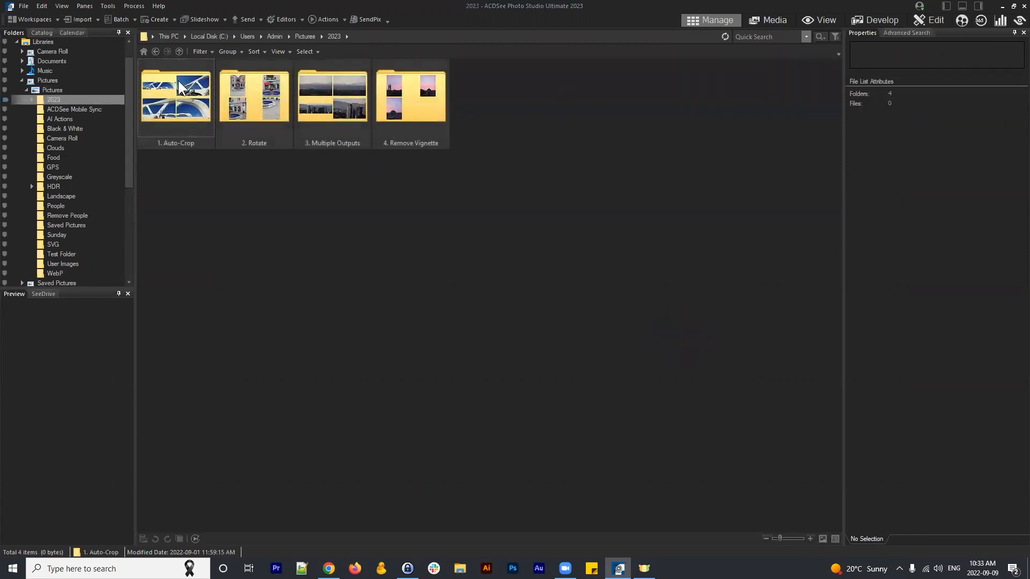
click(180, 95)
double_click(180, 94)
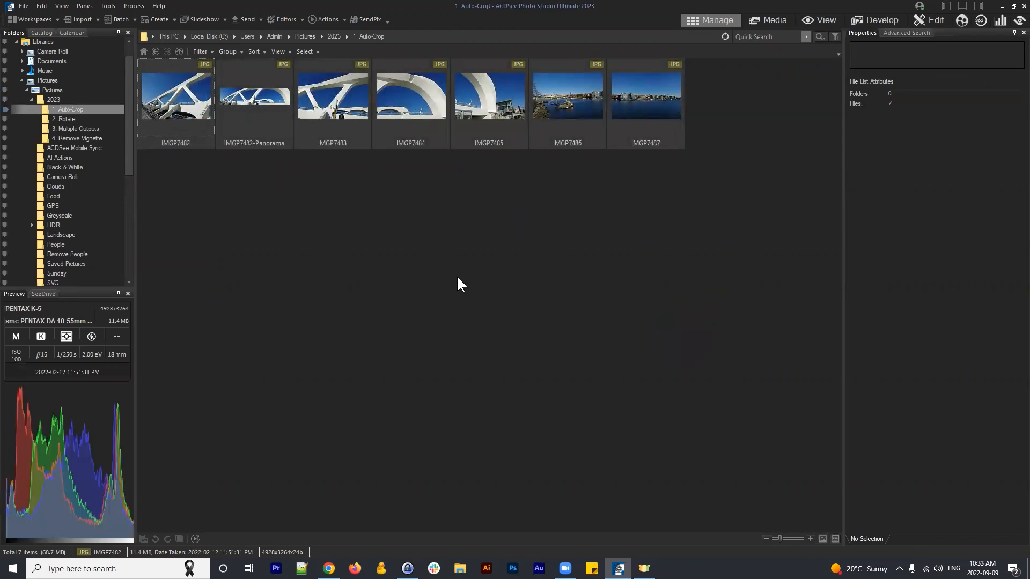
Delete the IMGP7482-Panorama image from the 1. Auto-Crop folder
click(245, 93)
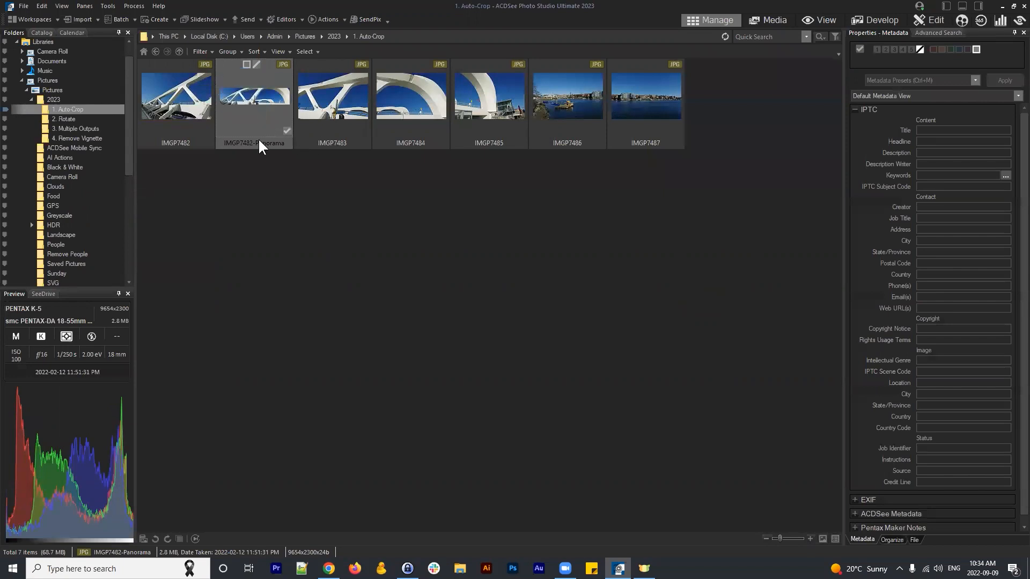
key(Delete)
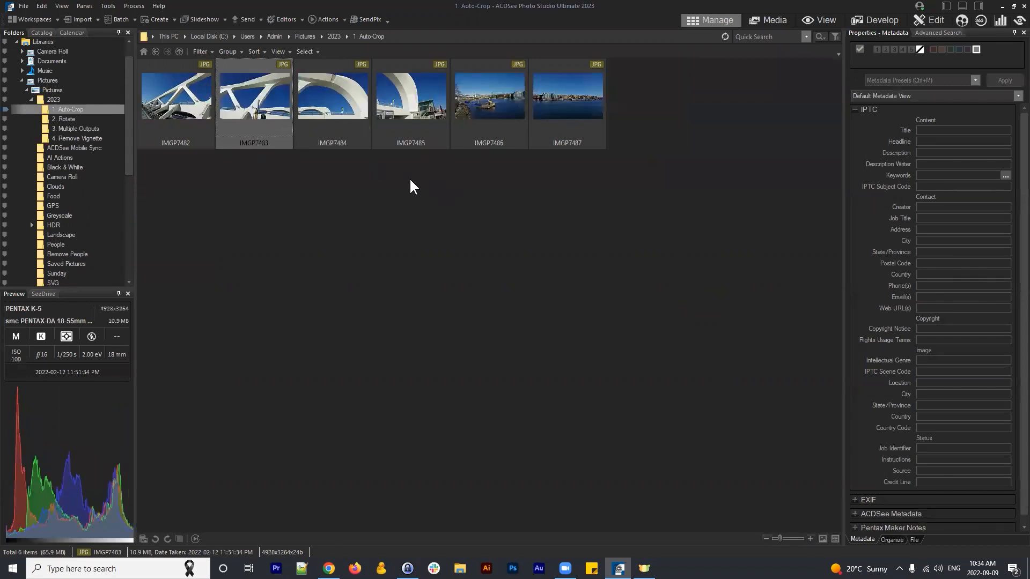
click(408, 177)
Select the four bridge photos IMGP7482, IMGP7483, IMGP7484 and IMGP7485
drag(437, 186, 153, 99)
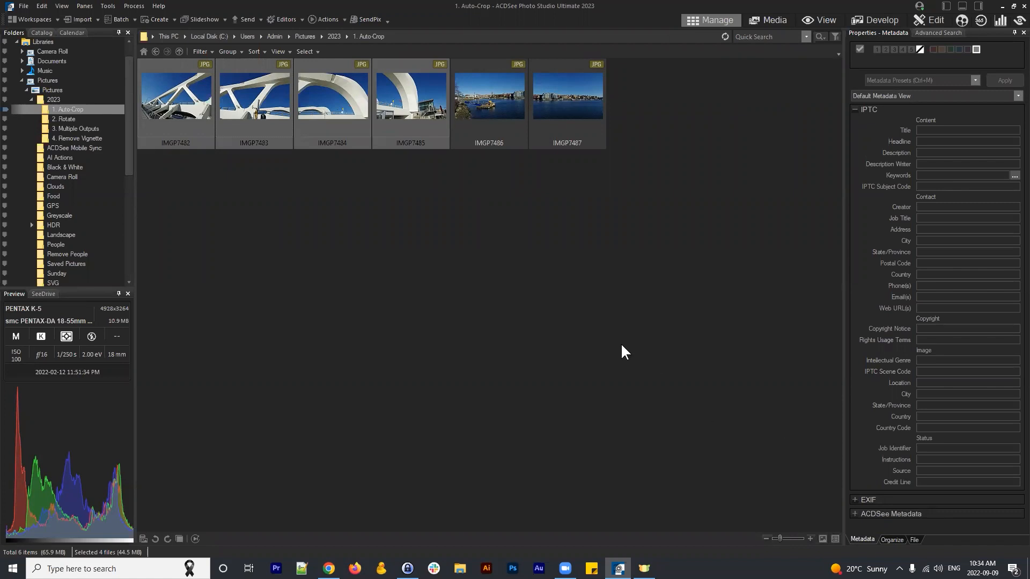
click(455, 198)
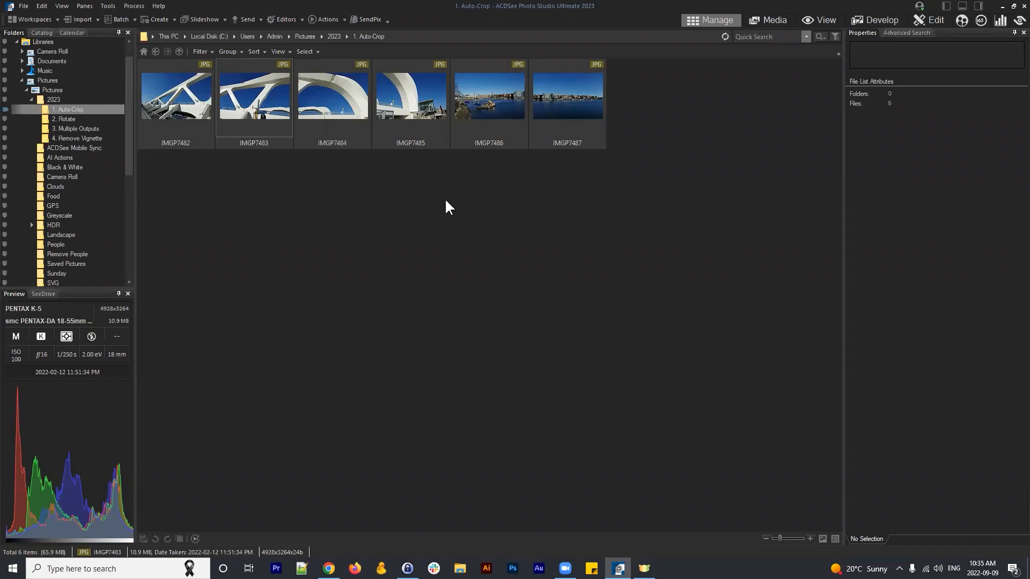
click(159, 108)
ctrl+click(263, 94)
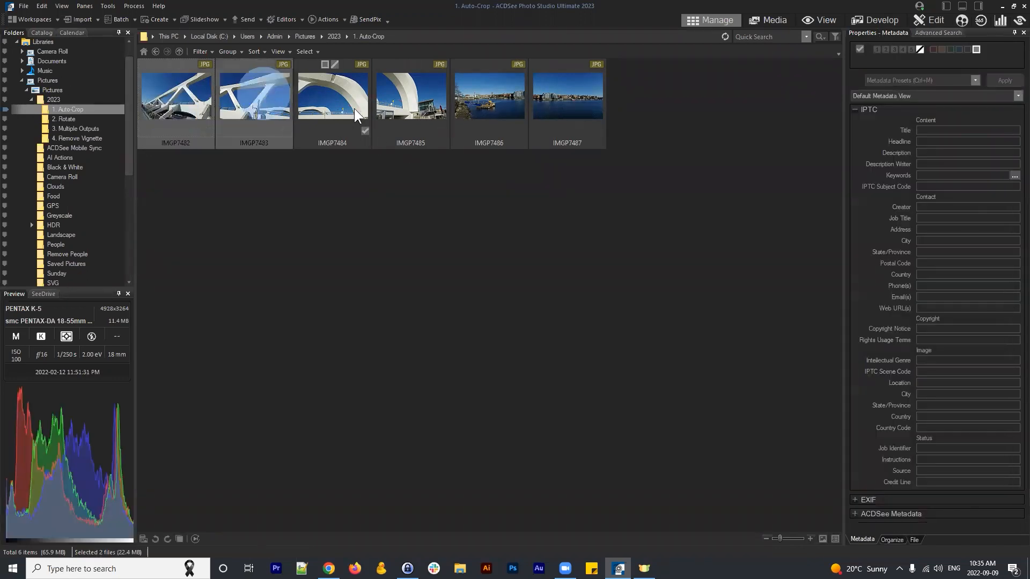
ctrl+click(354, 108)
ctrl+click(435, 107)
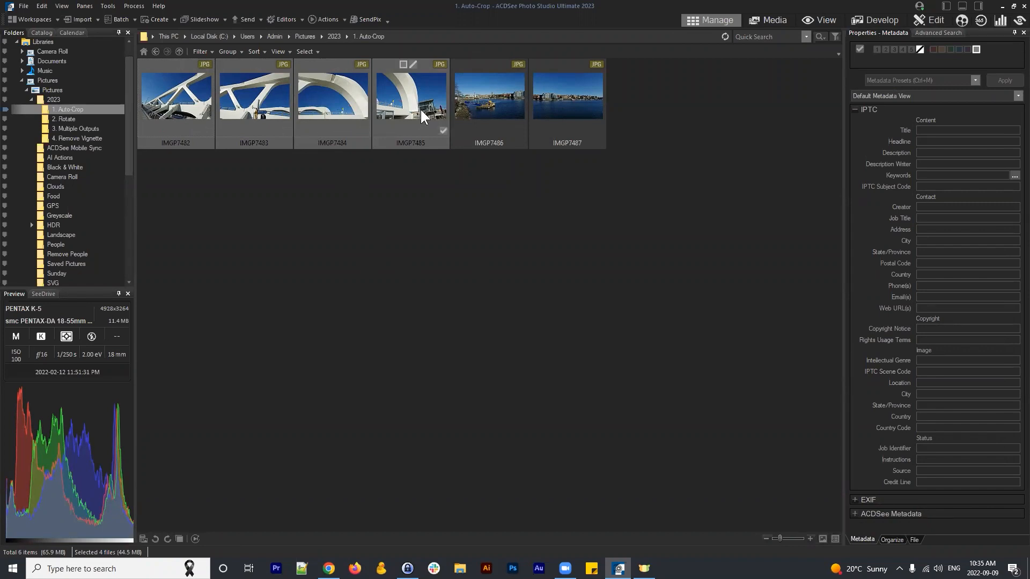
Start a Photomerge of the four selected bridge photos as a Panorama and generate its preview
click(129, 6)
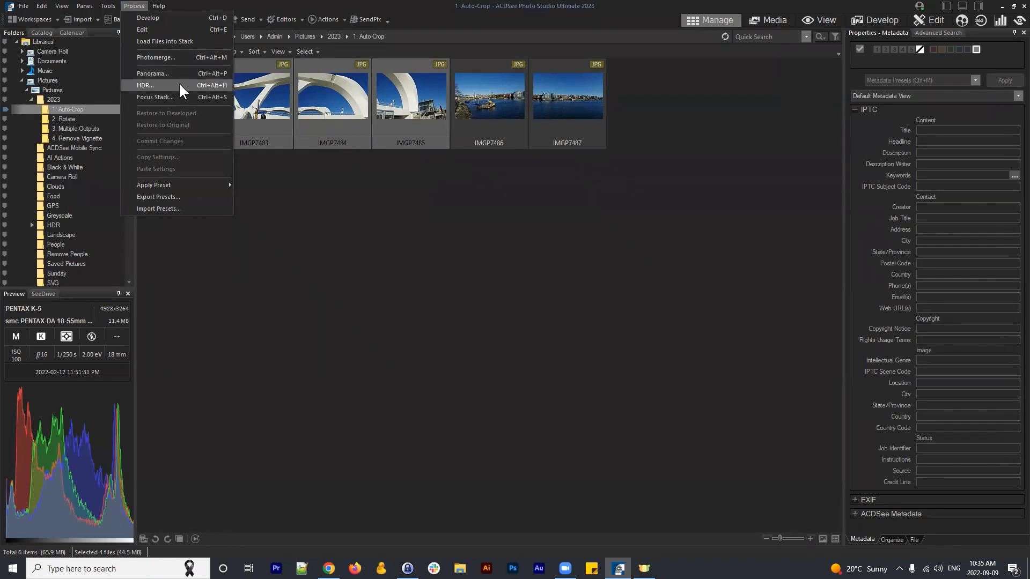
click(159, 56)
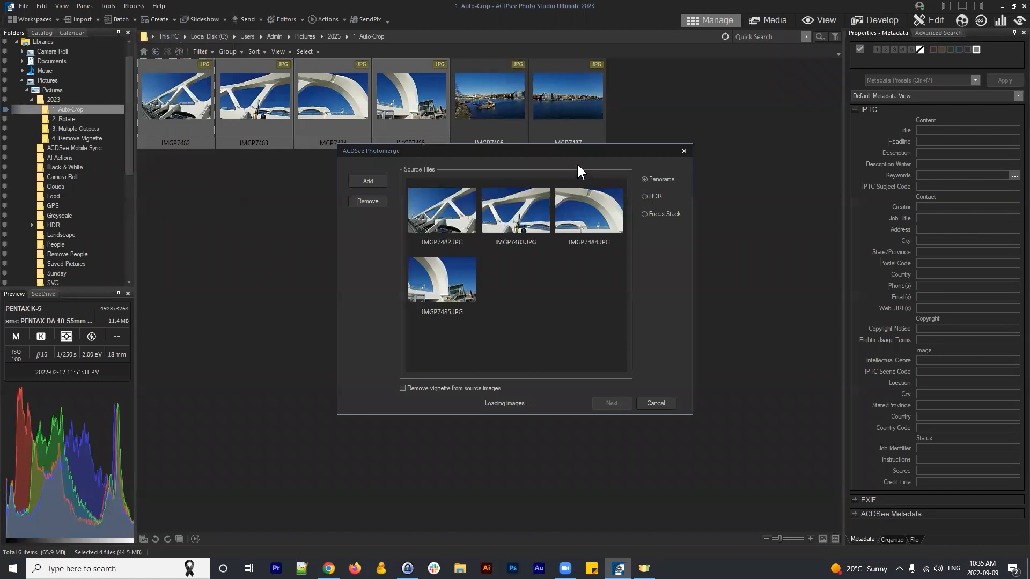
drag(542, 150, 497, 165)
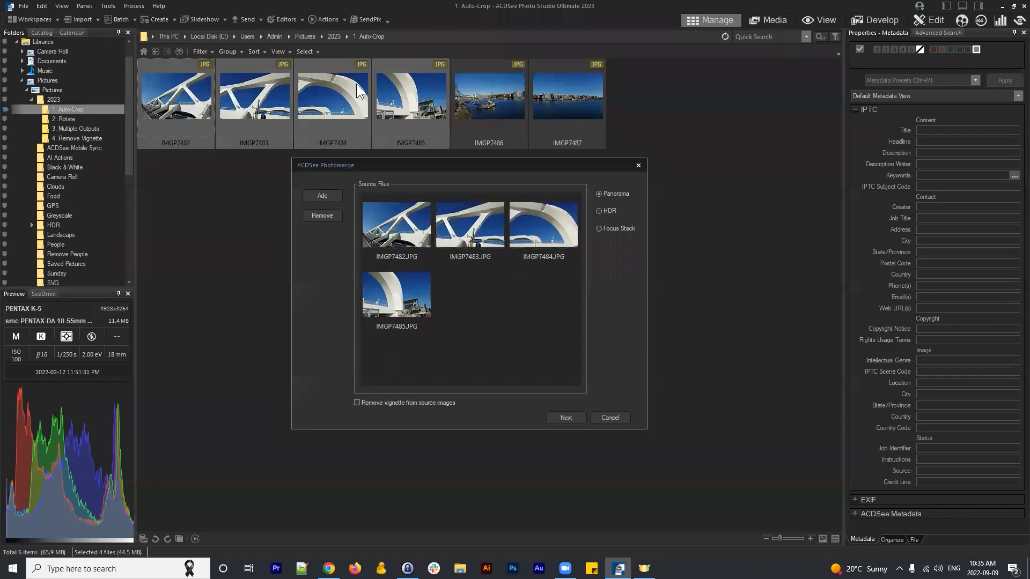
drag(419, 162, 414, 147)
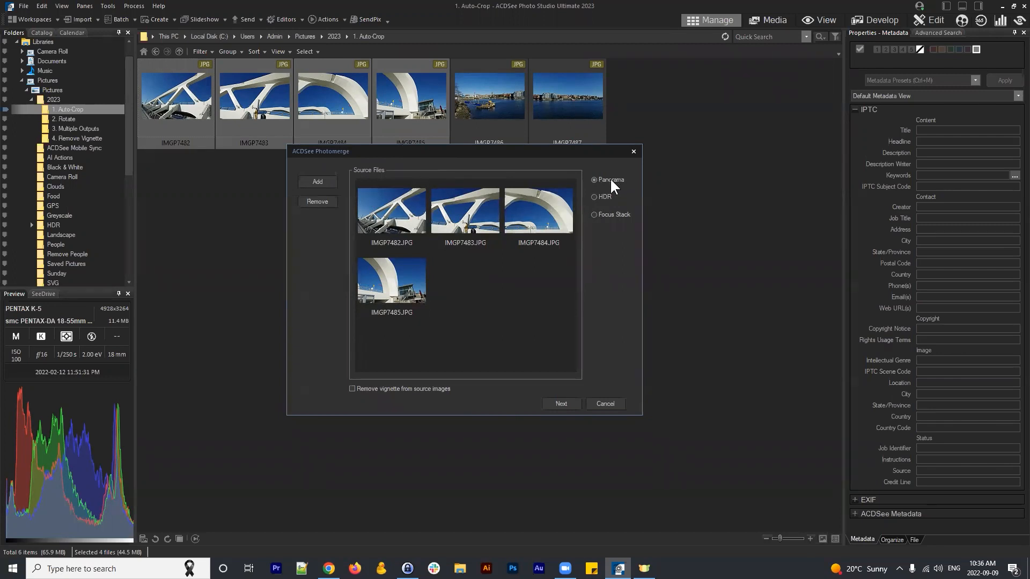
click(353, 388)
click(554, 401)
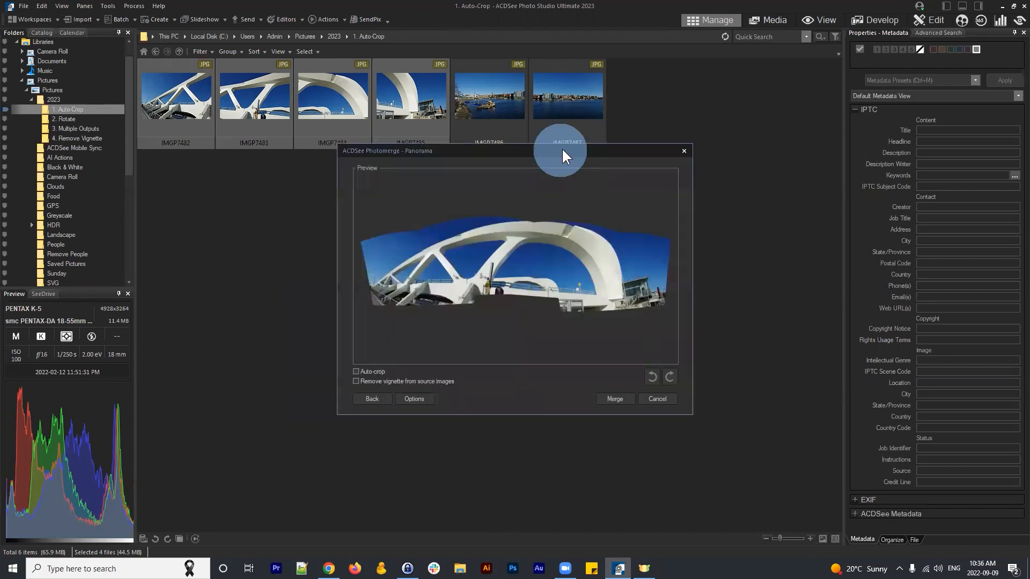
drag(560, 151, 539, 170)
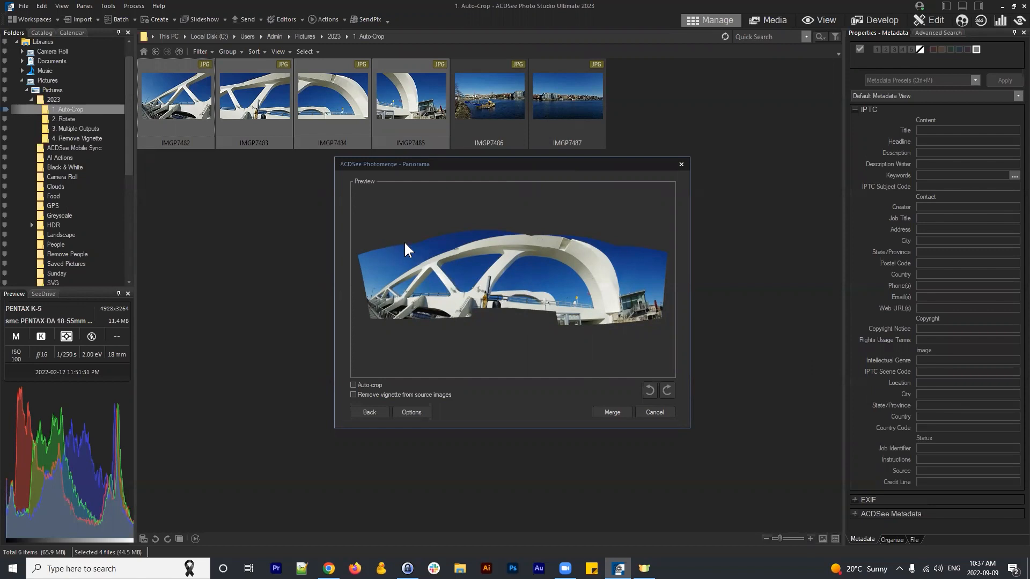
Rotate the panorama preview clockwise four times through a full turn
click(663, 392)
click(667, 387)
click(668, 387)
click(666, 388)
Compare the panorama with and without Auto-crop, leave Auto-crop enabled, and try removing the vignette from the source images
click(353, 385)
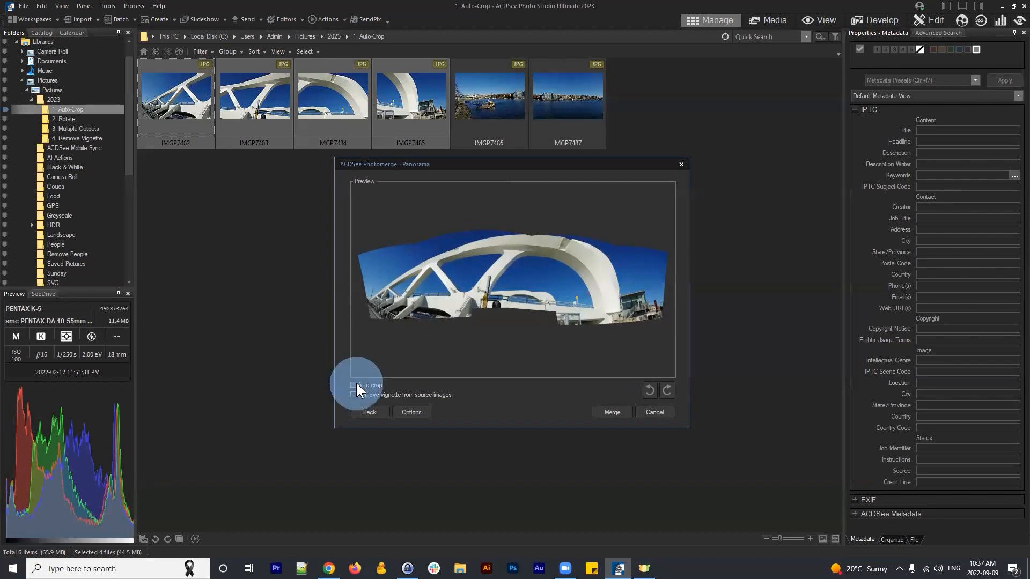
click(353, 385)
click(353, 385)
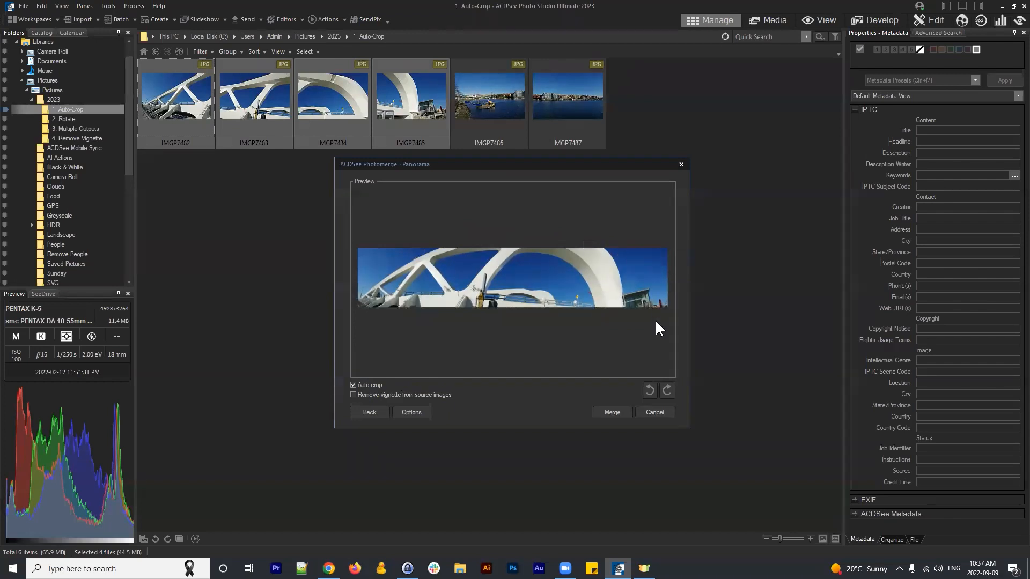
click(353, 385)
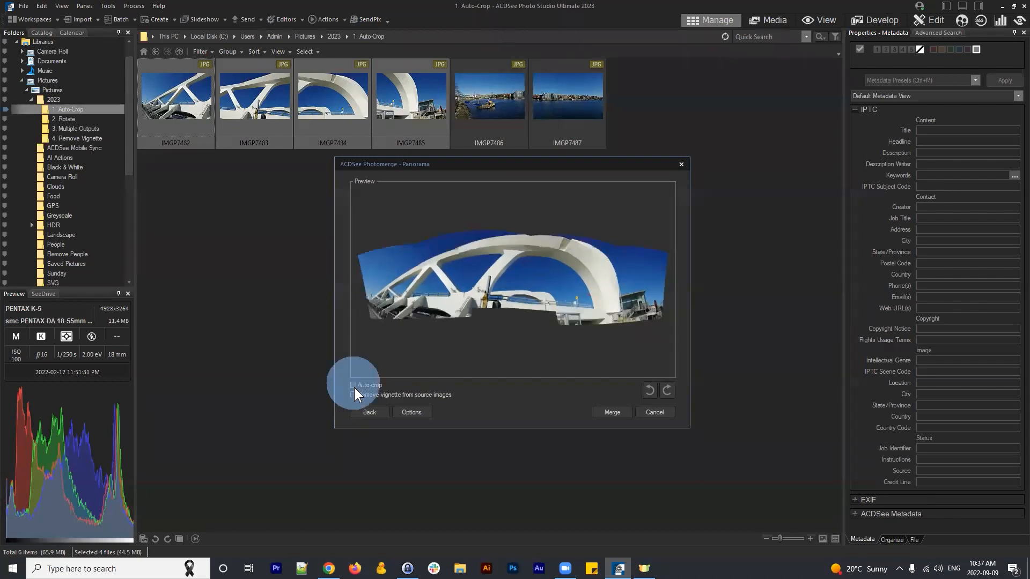
click(353, 385)
click(353, 385)
click(353, 386)
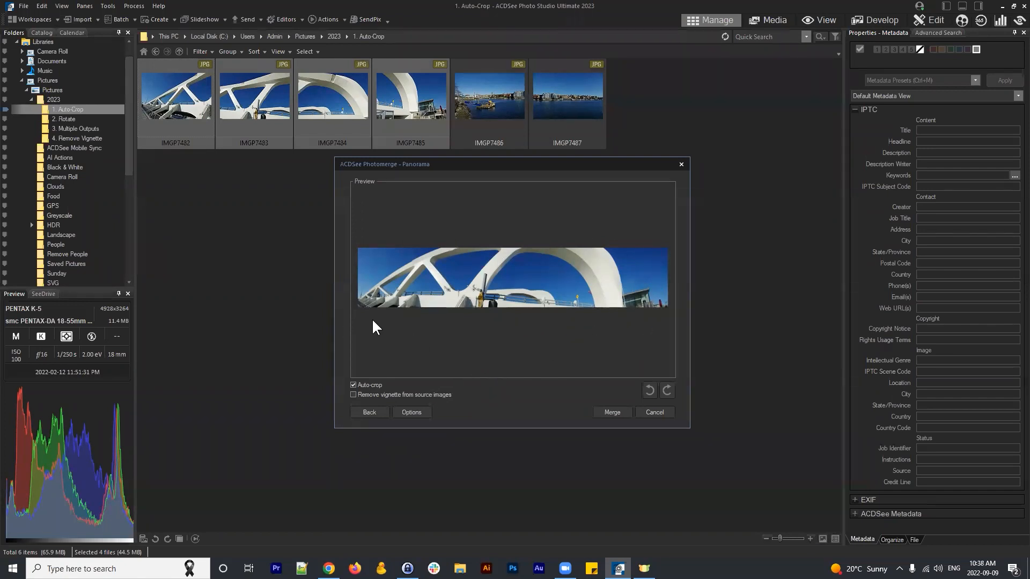
click(353, 395)
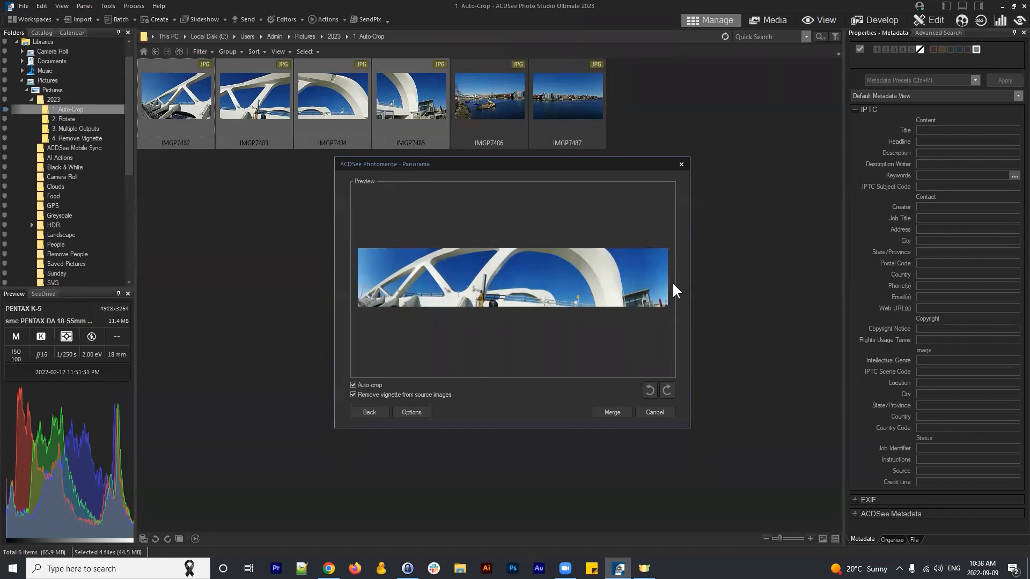
click(353, 395)
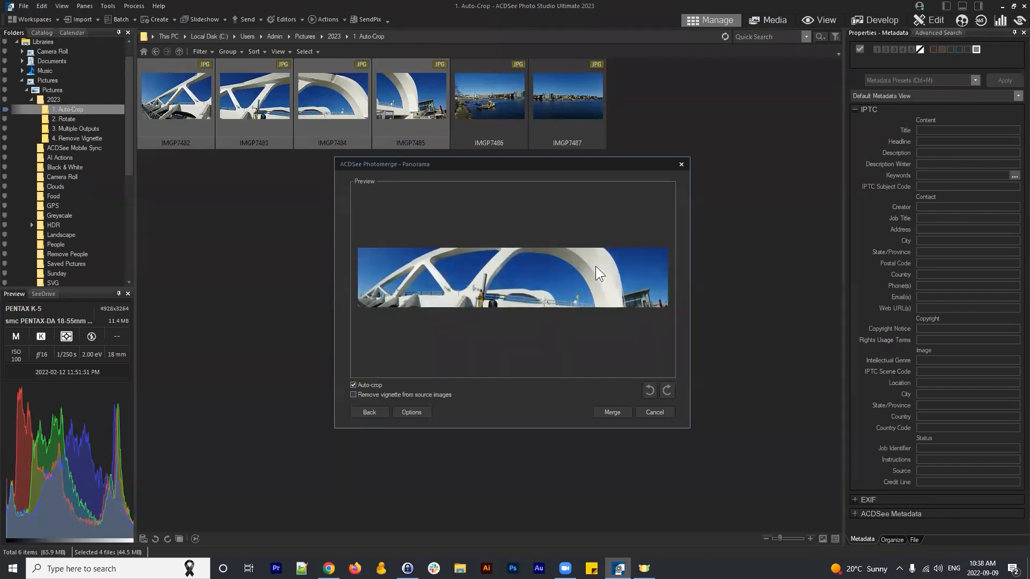
Set the panorama's output file format to PNG - Portable Network Graphics in the merge options
click(410, 411)
drag(482, 204, 593, 180)
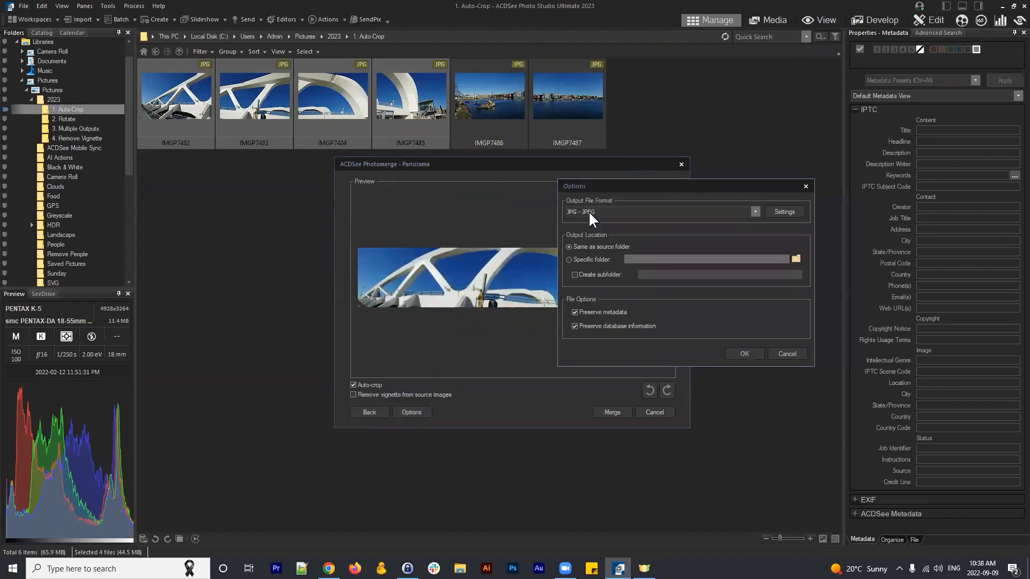
click(756, 212)
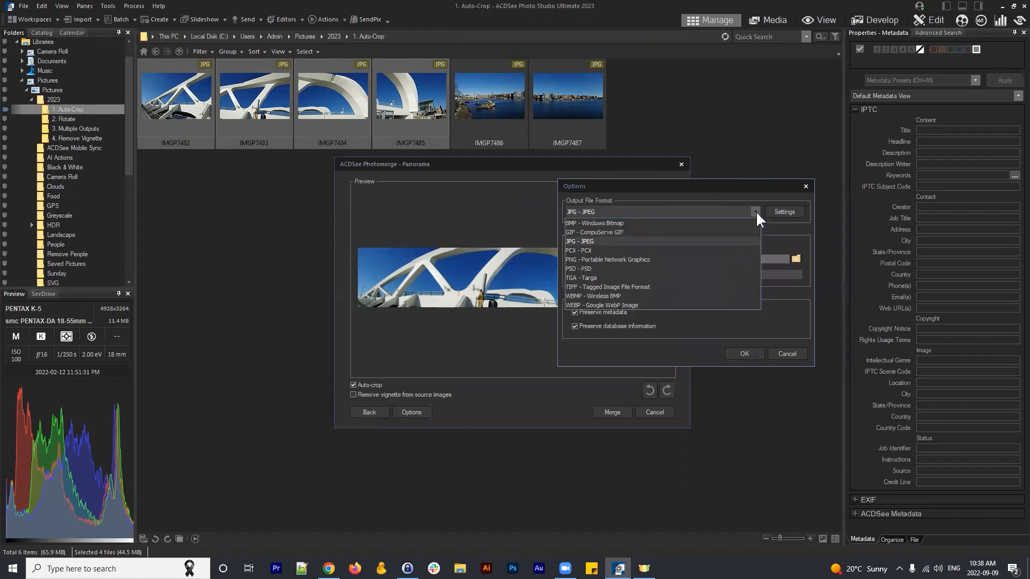
click(756, 211)
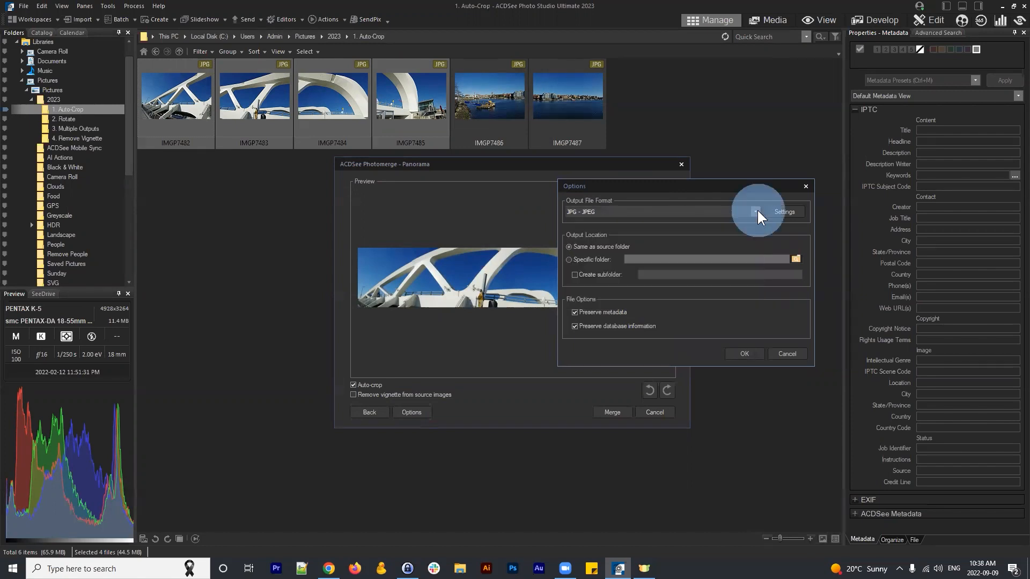
click(757, 211)
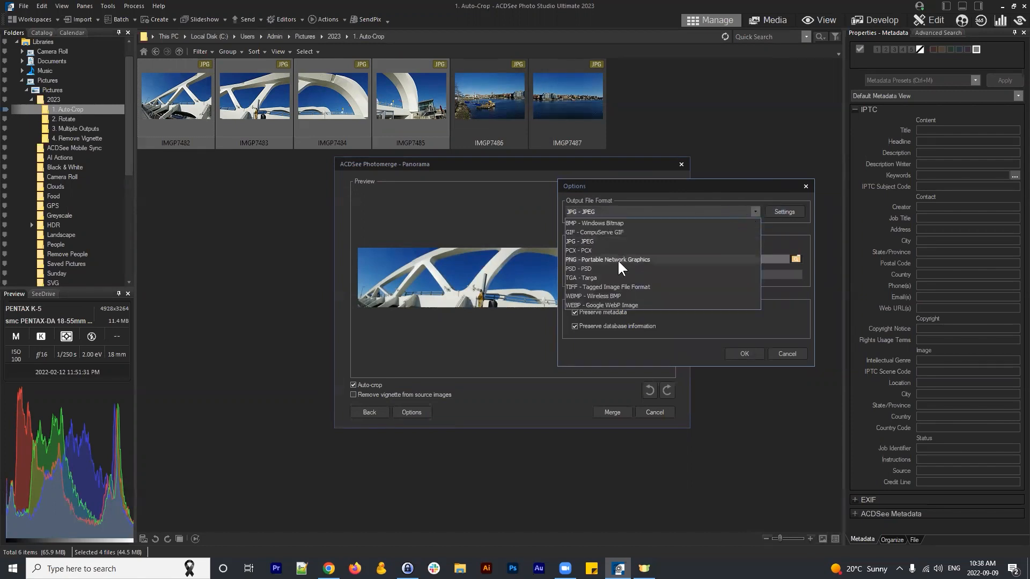
click(592, 259)
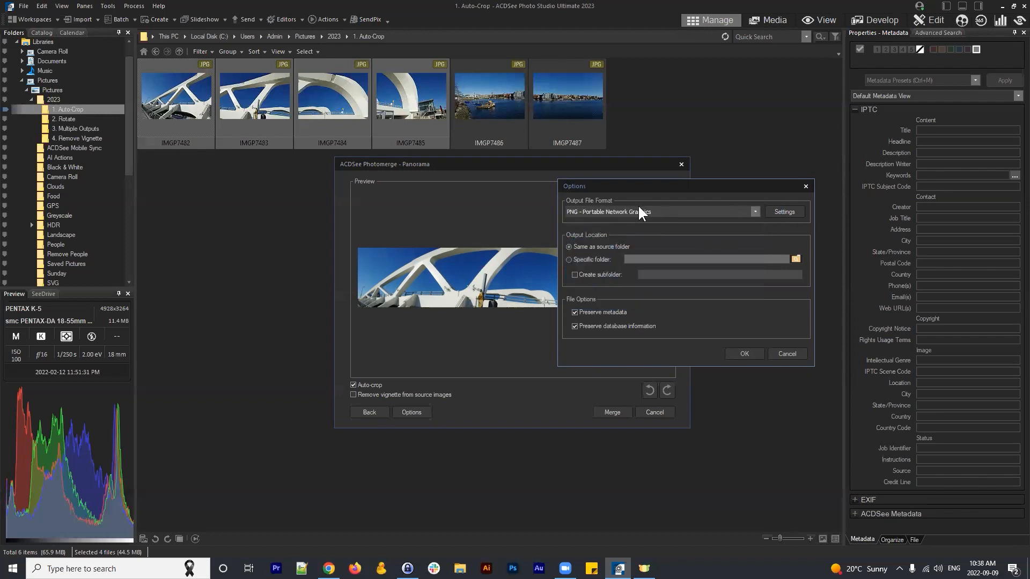
click(754, 211)
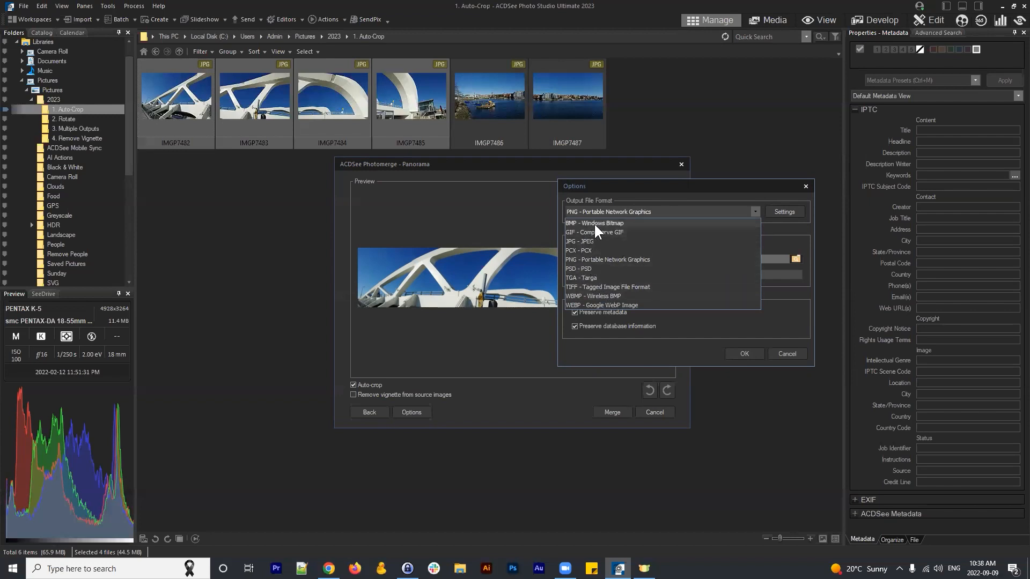
click(592, 256)
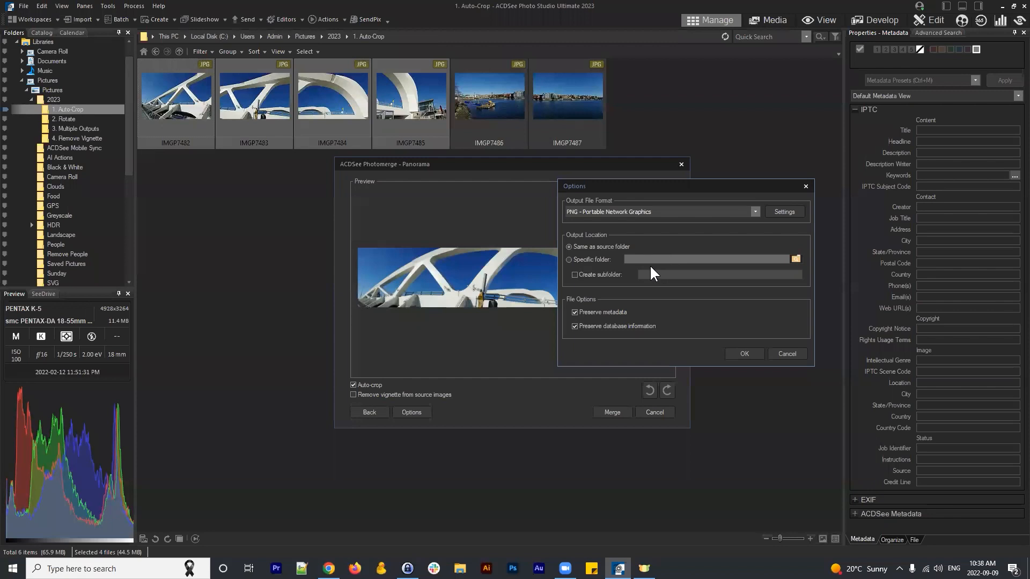
Set the output location to the specific folder Pictures\2023\1. Auto-Crop
click(569, 260)
click(796, 259)
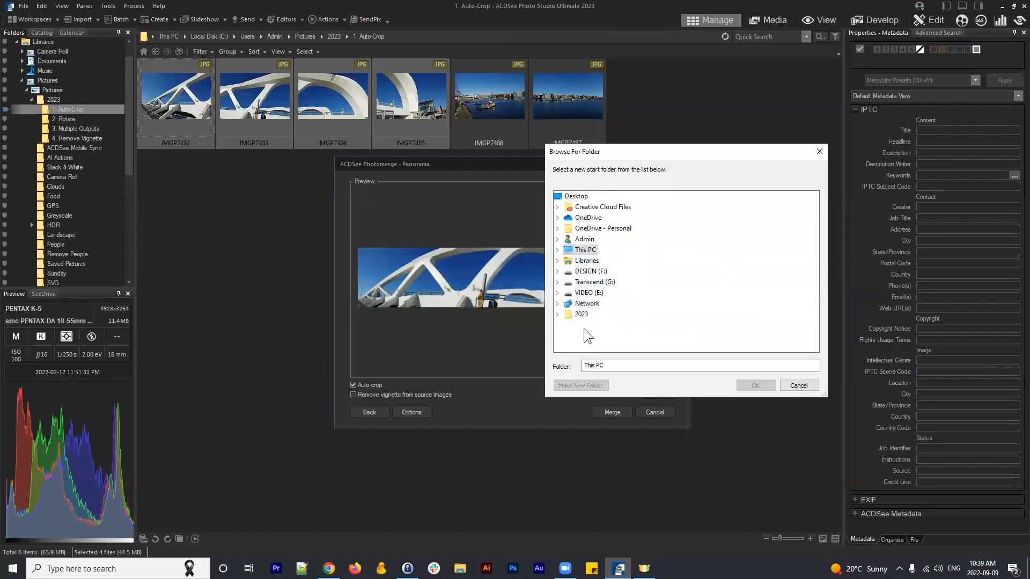
click(556, 250)
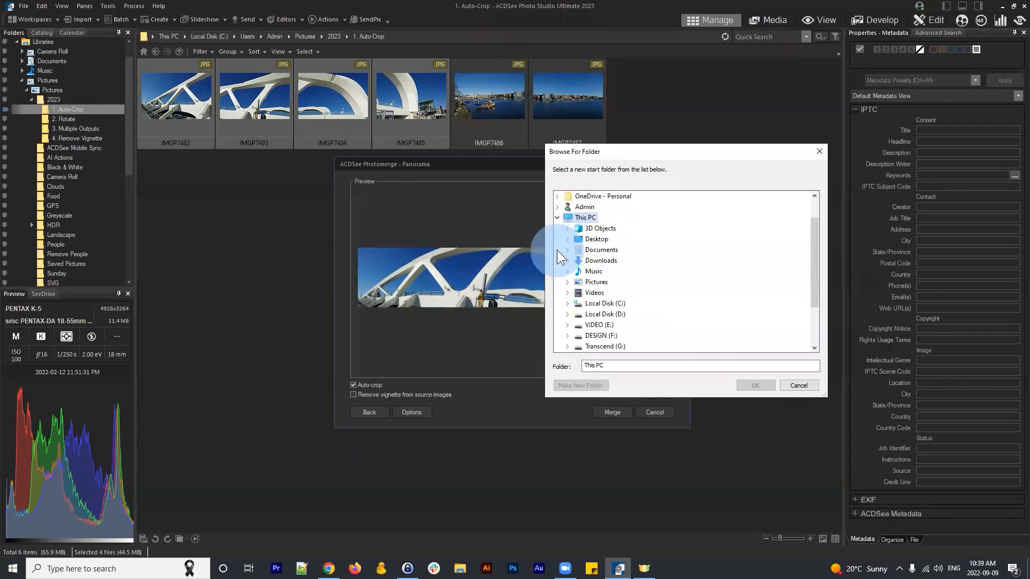
click(568, 282)
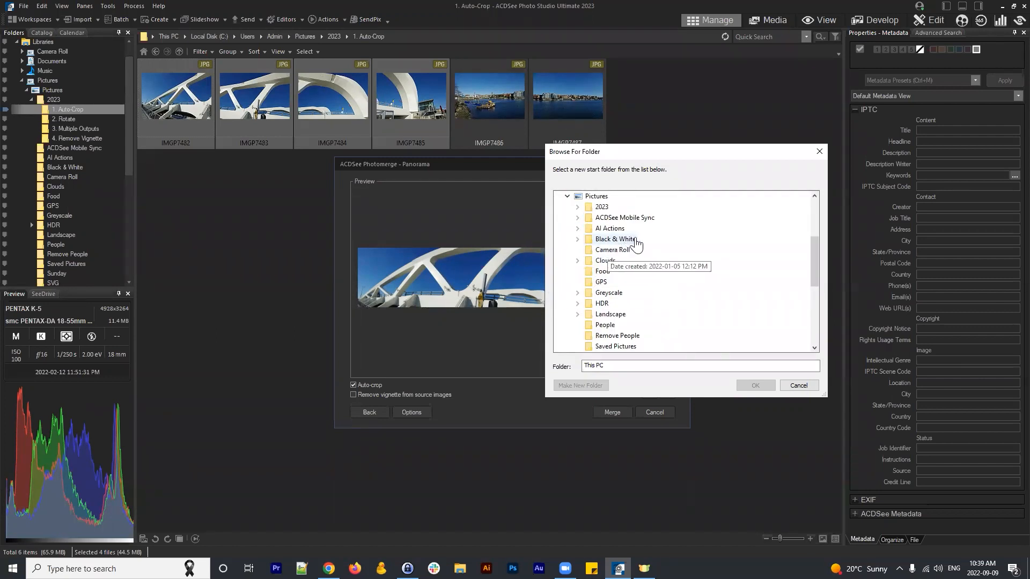
double_click(612, 207)
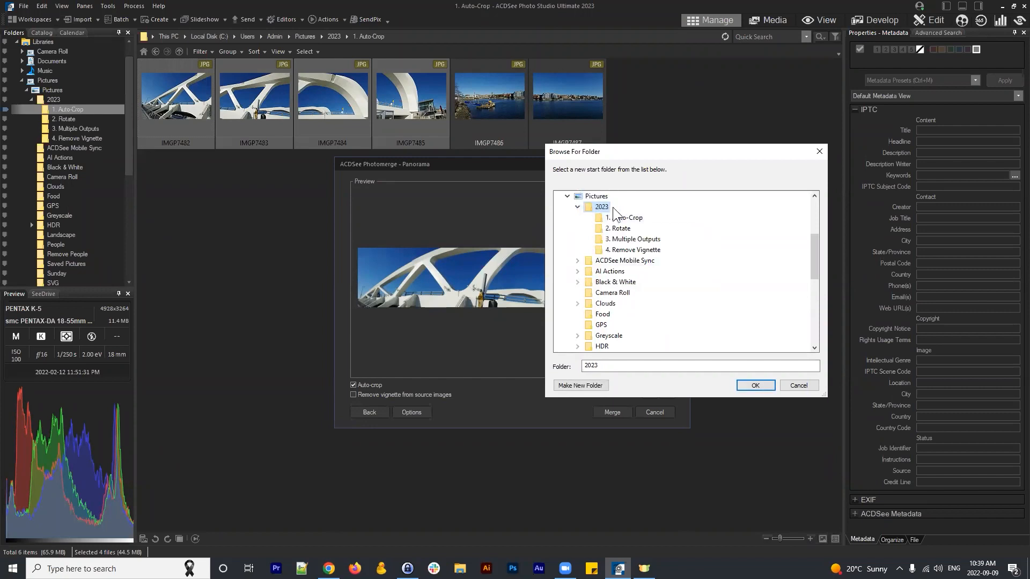
click(627, 220)
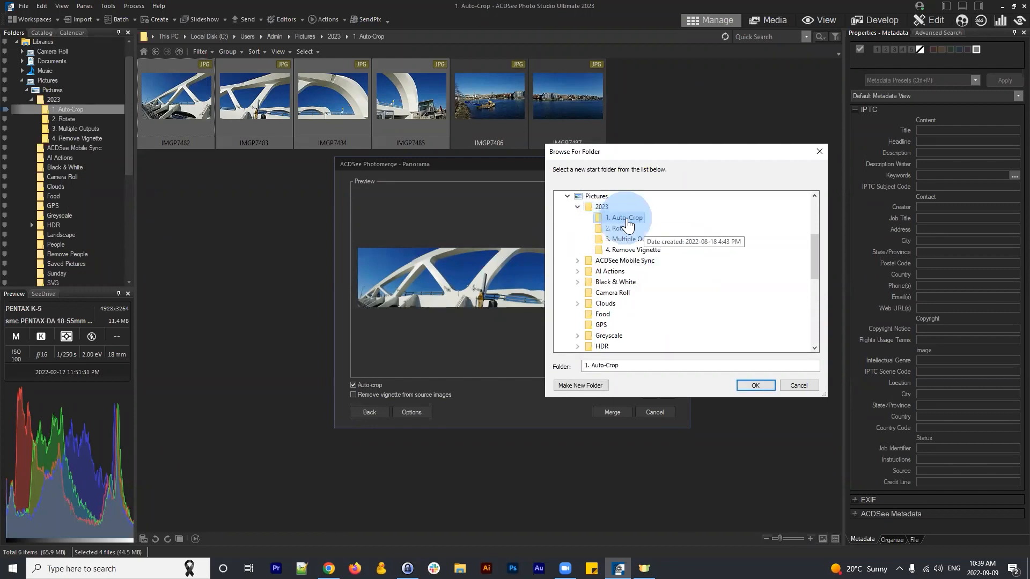
click(756, 384)
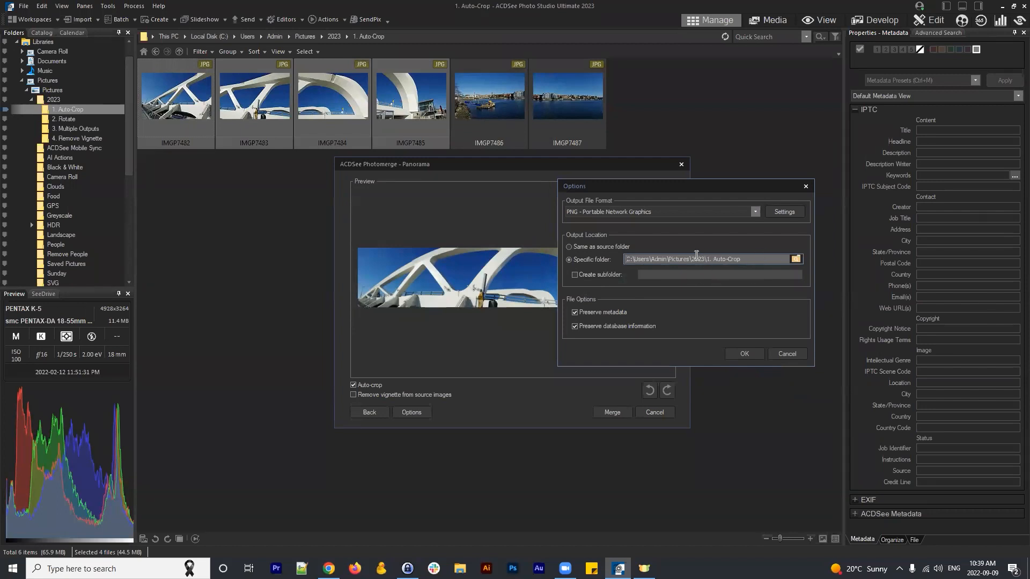
drag(627, 259, 756, 257)
Enable a subfolder named Panorama for the output, accept the options and merge the photos
click(574, 275)
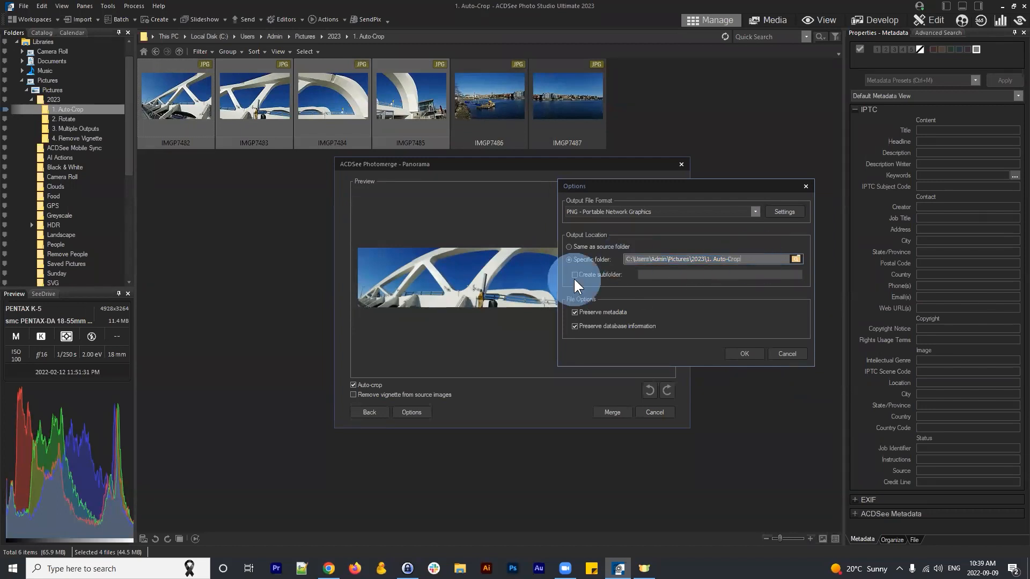
click(668, 275)
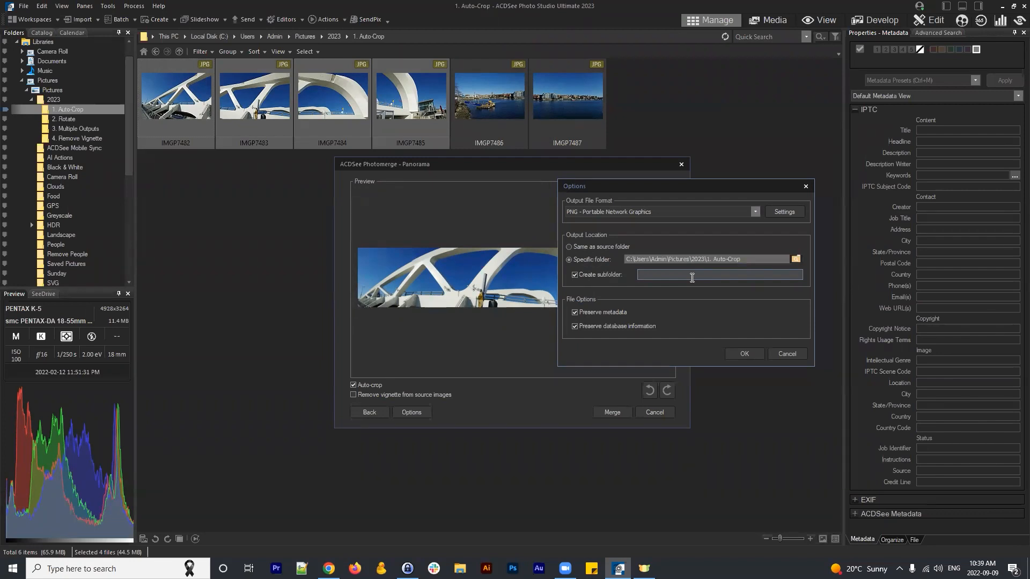
text(Panorama)
click(751, 349)
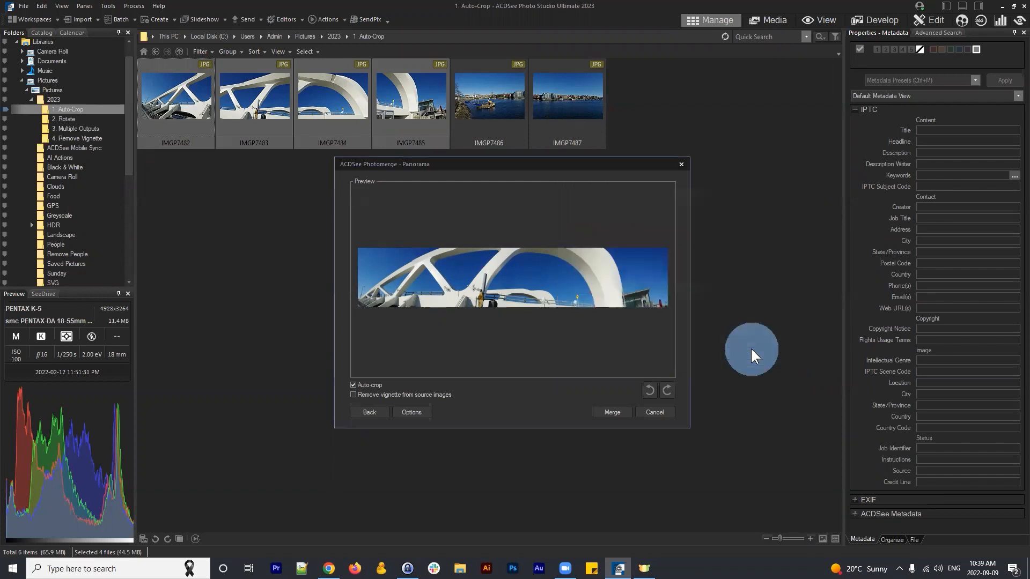
click(610, 408)
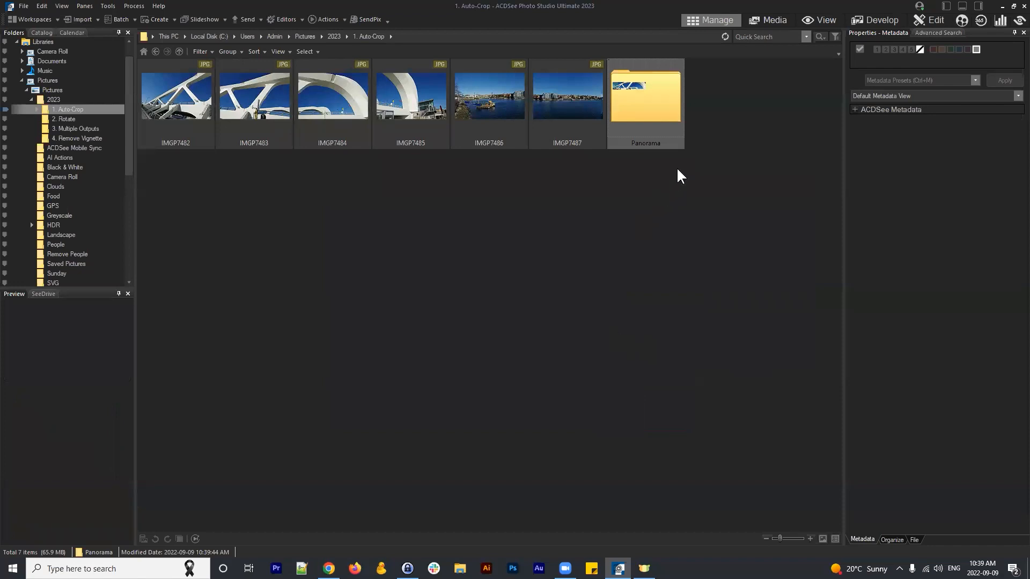
Open the new Panorama folder and show the merged IMGP7482-Panorama image in the Filmstrip view
double_click(647, 105)
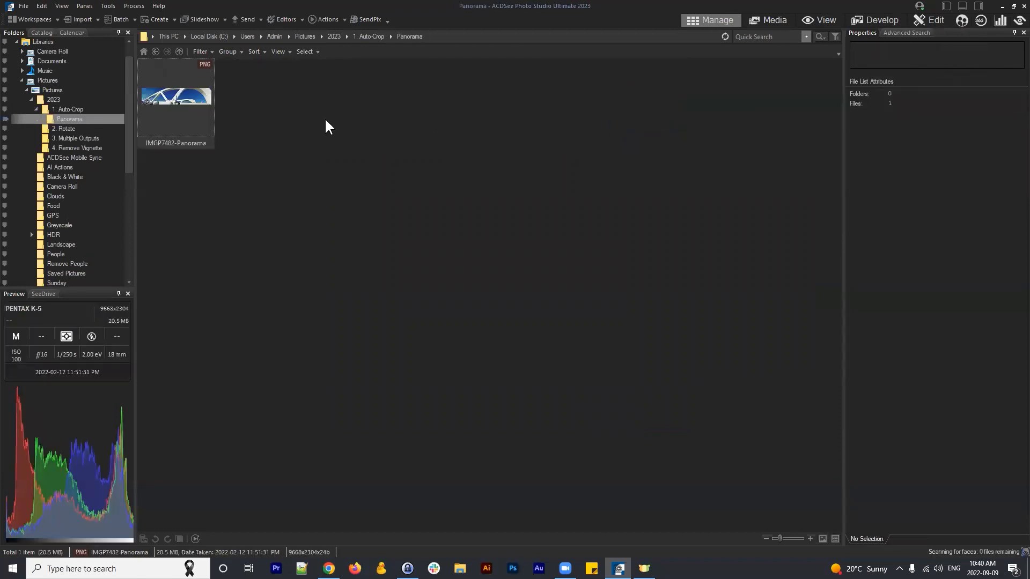
click(204, 99)
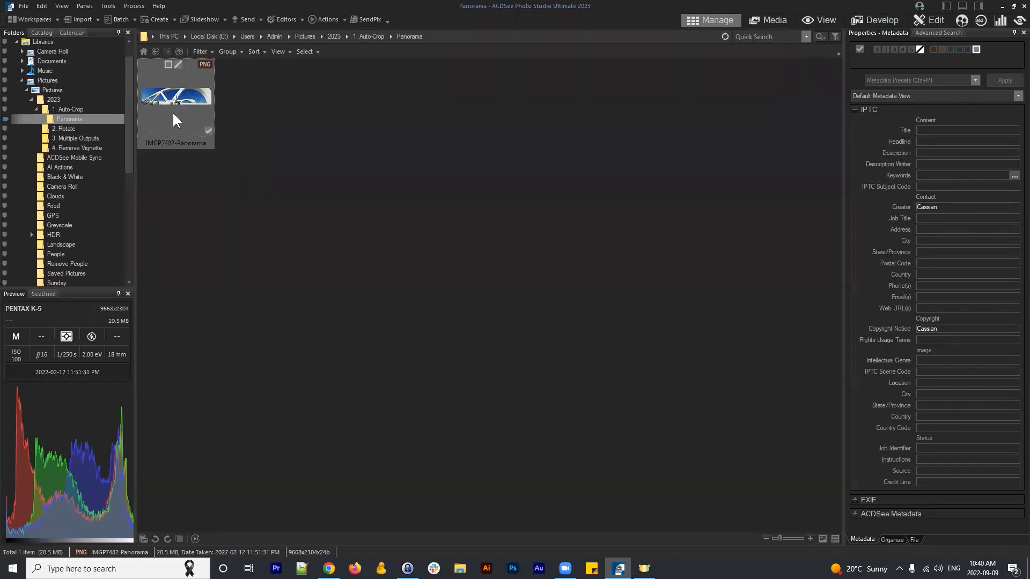
click(194, 101)
click(279, 52)
click(293, 79)
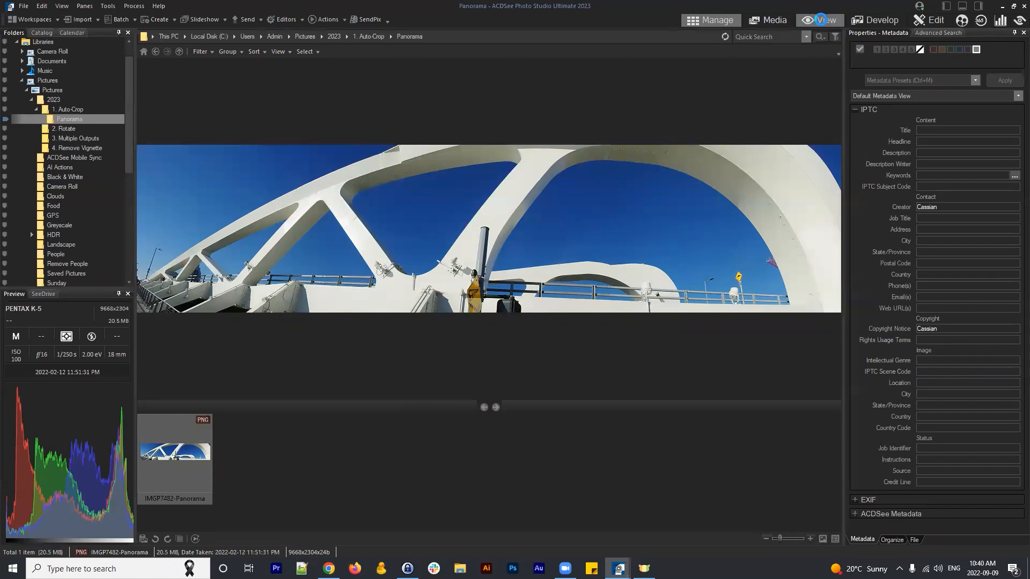
Open the merged panorama in View mode and examine the stitched bridge image
click(820, 19)
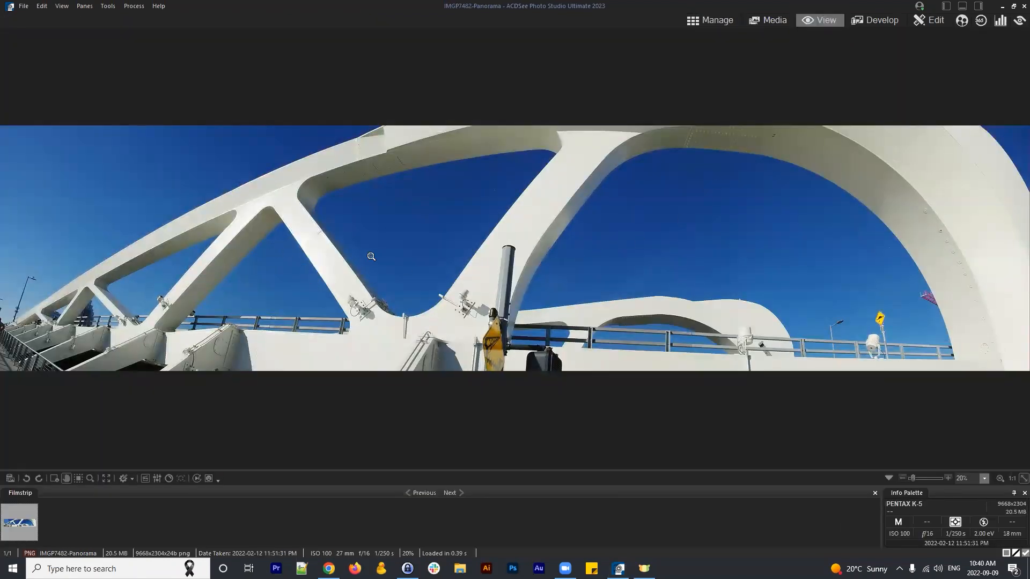
drag(427, 239, 498, 175)
drag(582, 220, 417, 437)
drag(494, 190, 719, 280)
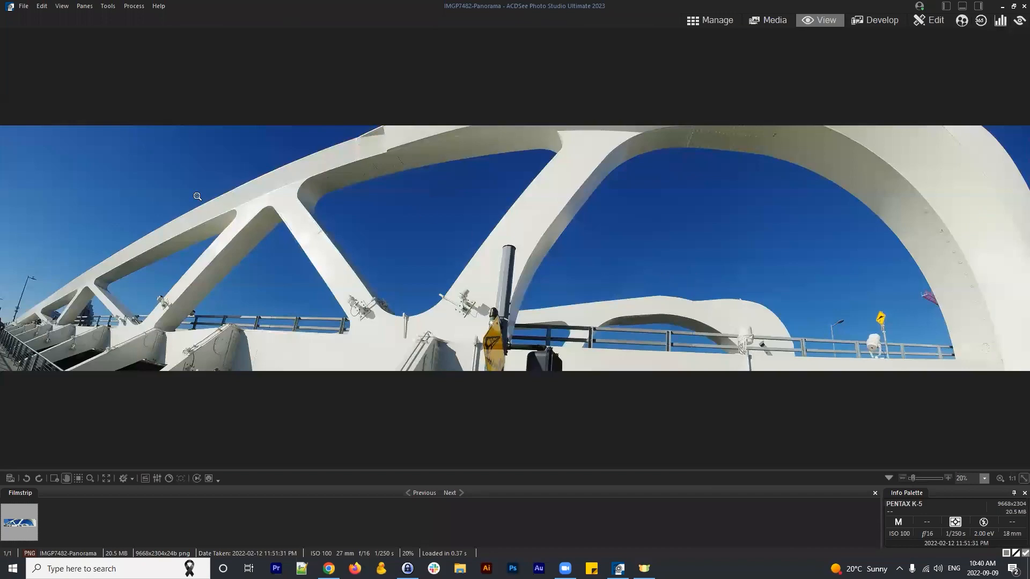
Leave the full-size panorama view, go back to the 1. Auto-Crop folder and turn off the filmstrip layout
drag(161, 212, 200, 275)
click(710, 19)
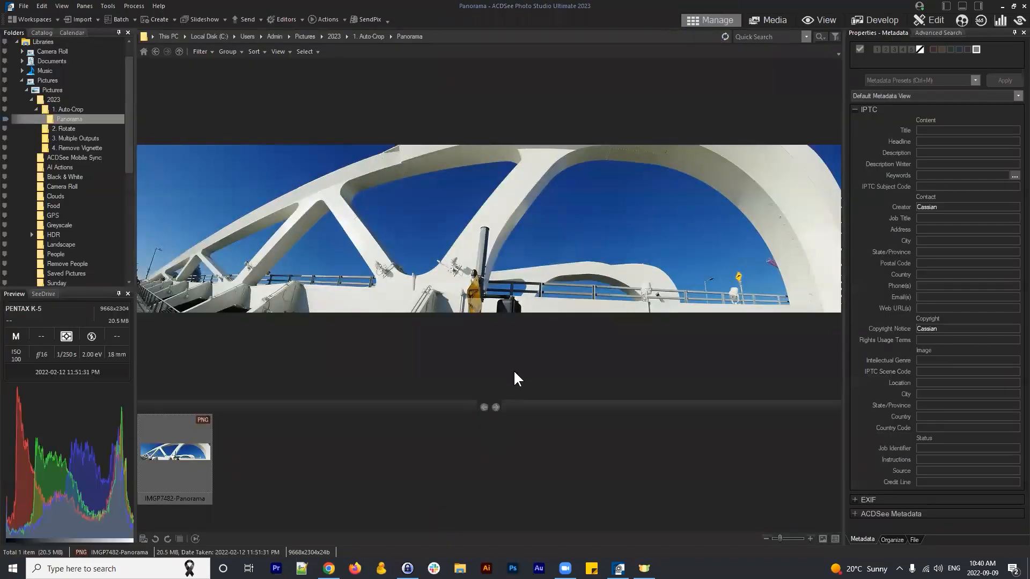
click(155, 51)
click(699, 408)
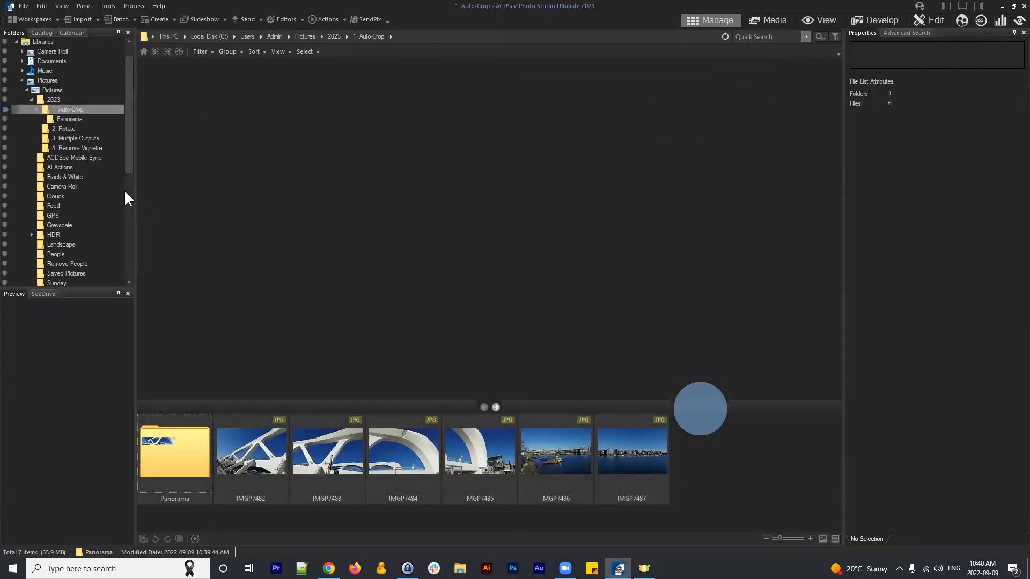
click(290, 51)
click(313, 80)
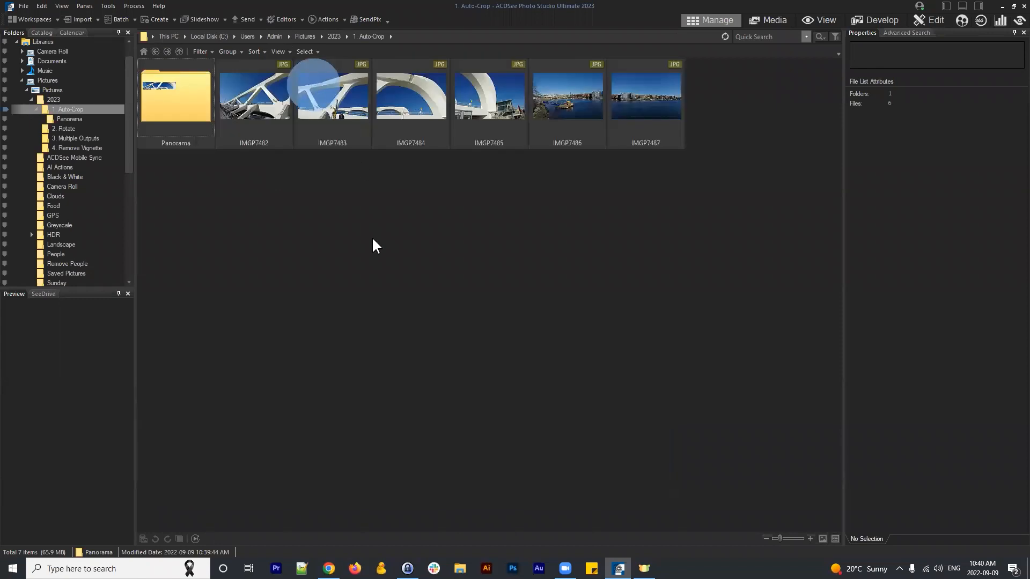
Try to merge IMGP7486 and IMGP7487 into a panorama with Auto-crop enabled
click(372, 239)
click(655, 207)
drag(697, 162, 553, 87)
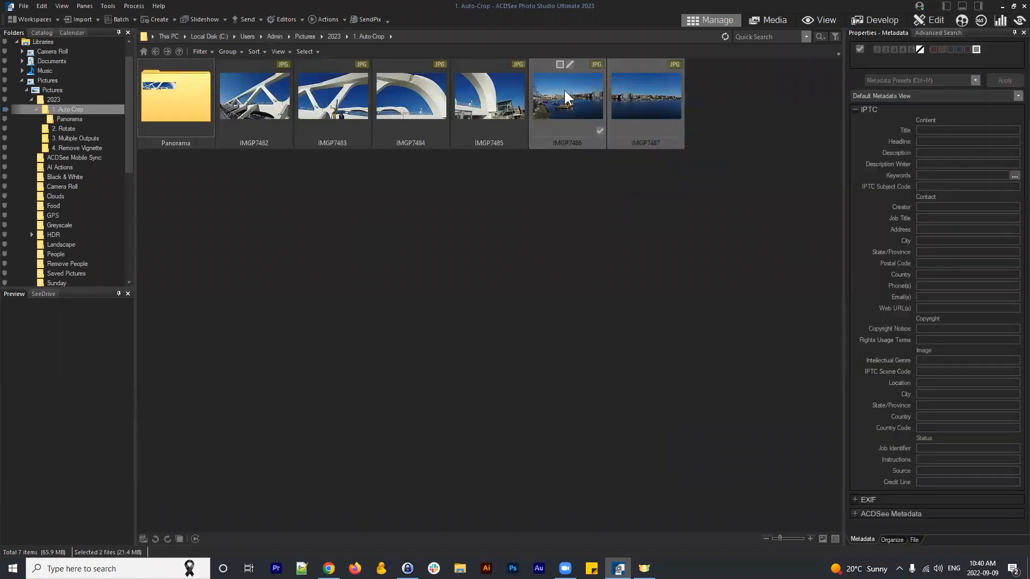
right_click(565, 90)
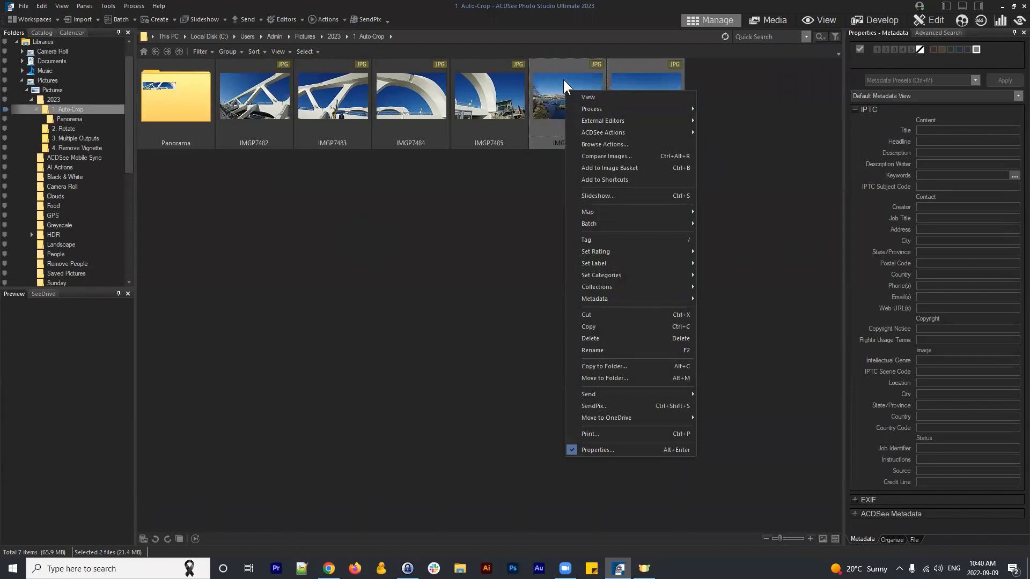
mouse_move(613, 110)
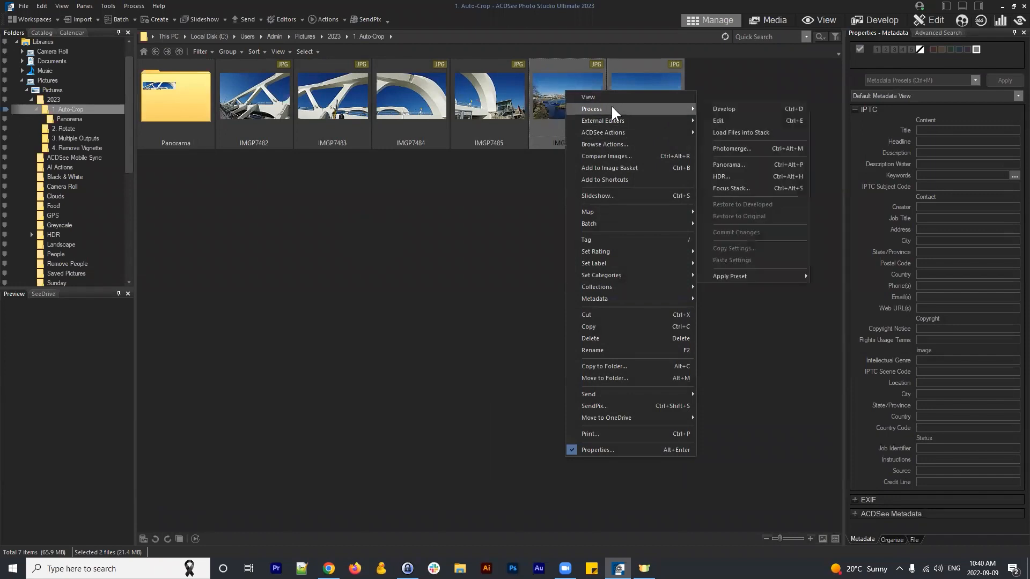
click(743, 172)
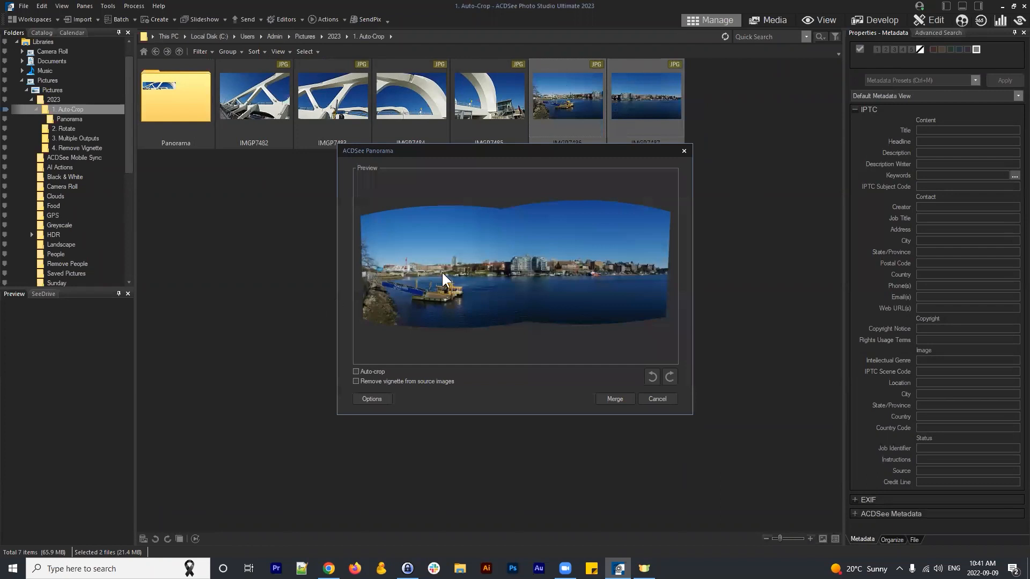
click(356, 372)
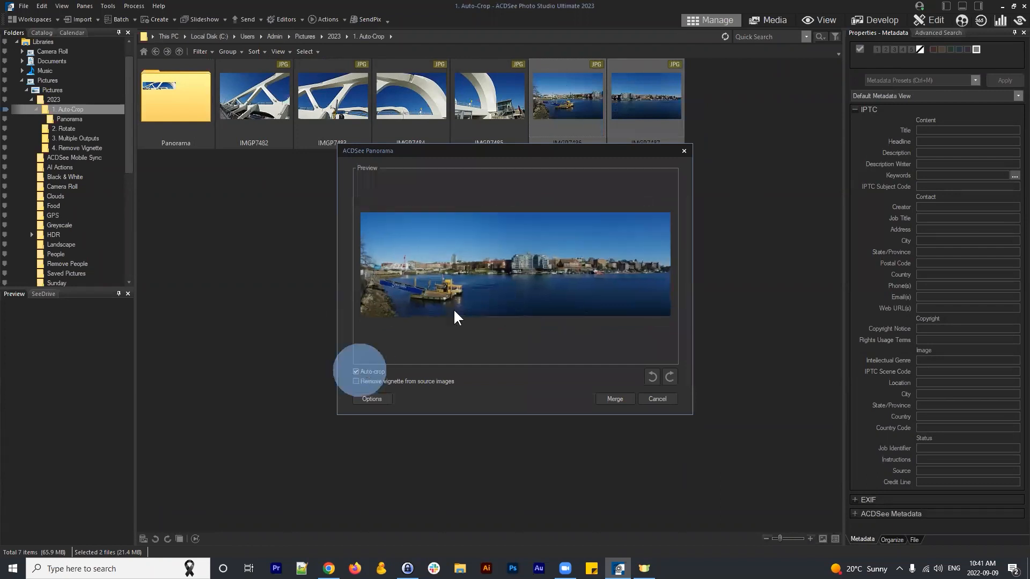
click(616, 400)
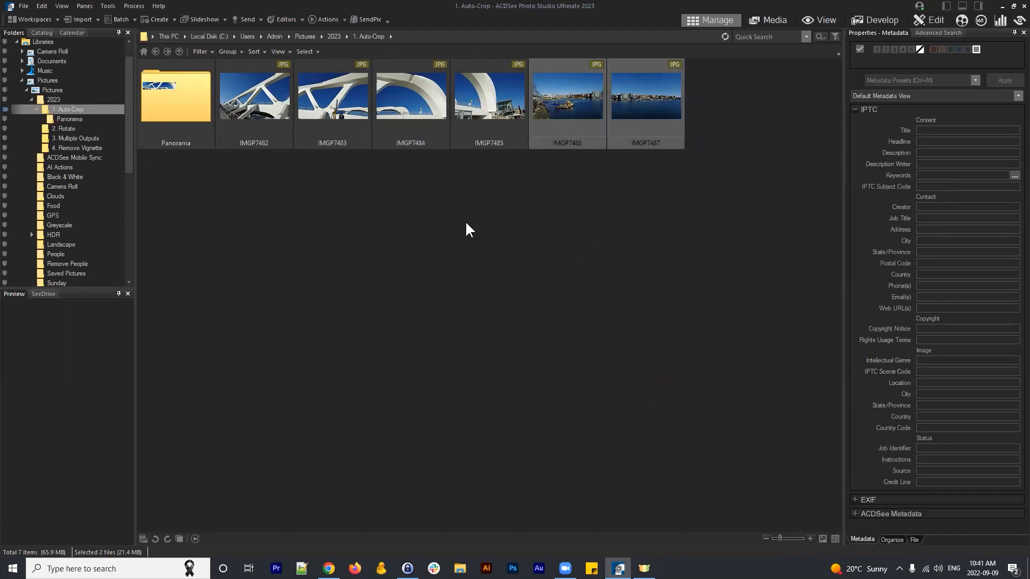
Check the Panorama subfolder for the merged harbour image, then return to the 1. Auto-Crop folder
click(547, 198)
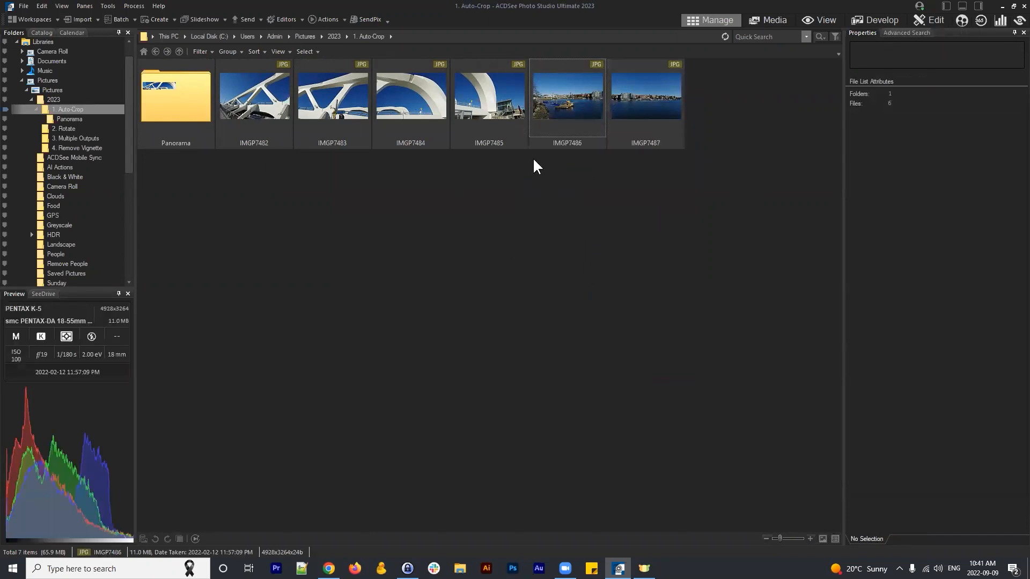
click(569, 110)
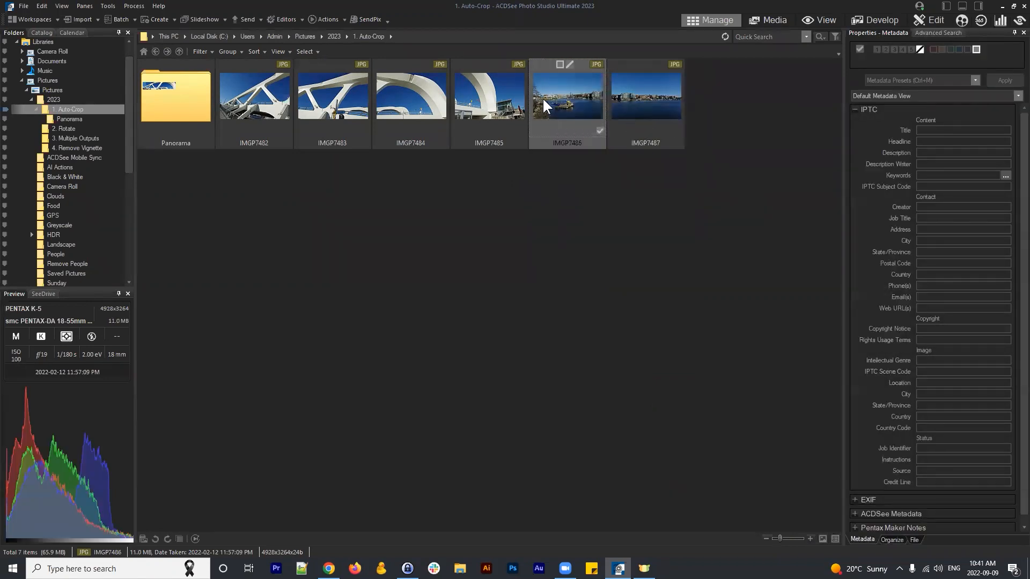
double_click(185, 88)
click(156, 51)
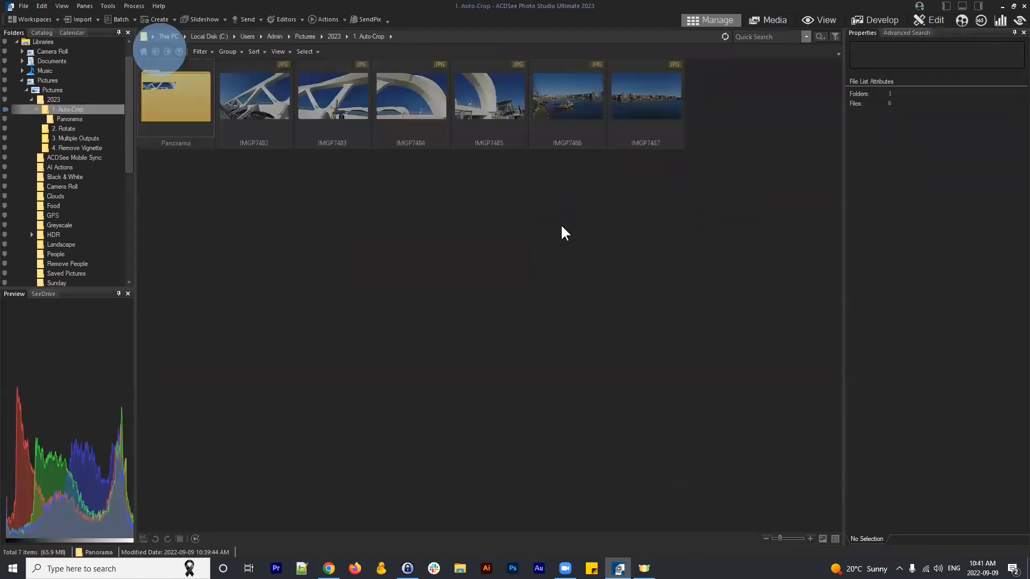
Merge IMGP7486 and IMGP7487 into a panorama without auto-crop, accepting PNG output to the Panorama subfolder of 1. Auto-Crop
click(697, 166)
drag(621, 133, 561, 106)
right_click(561, 105)
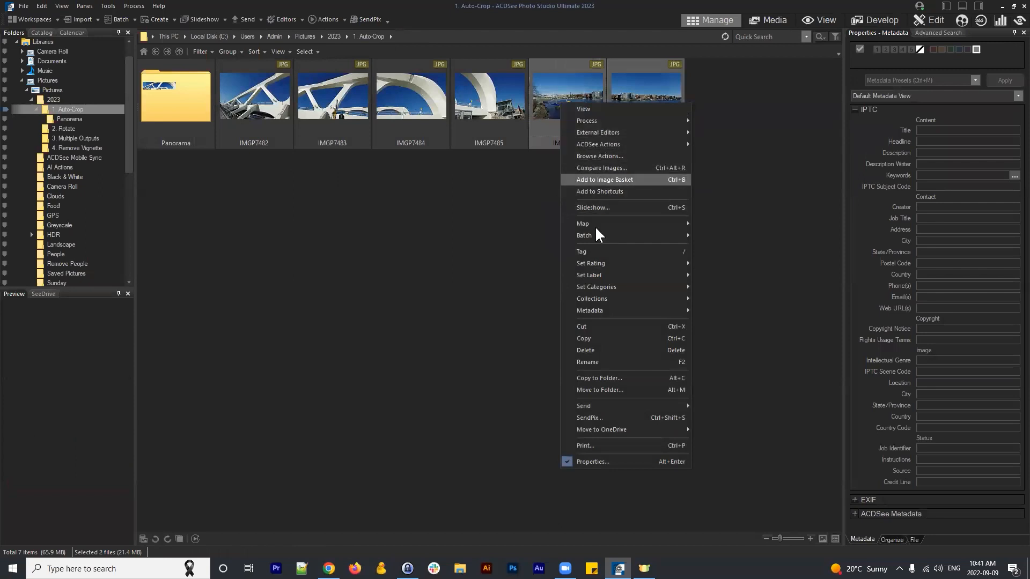
click(134, 6)
click(150, 80)
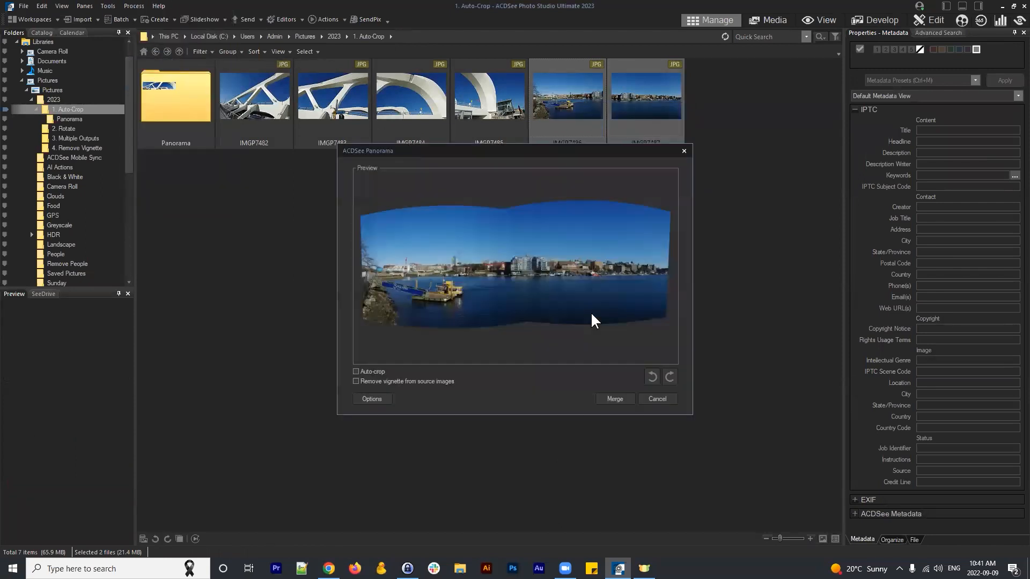
click(372, 399)
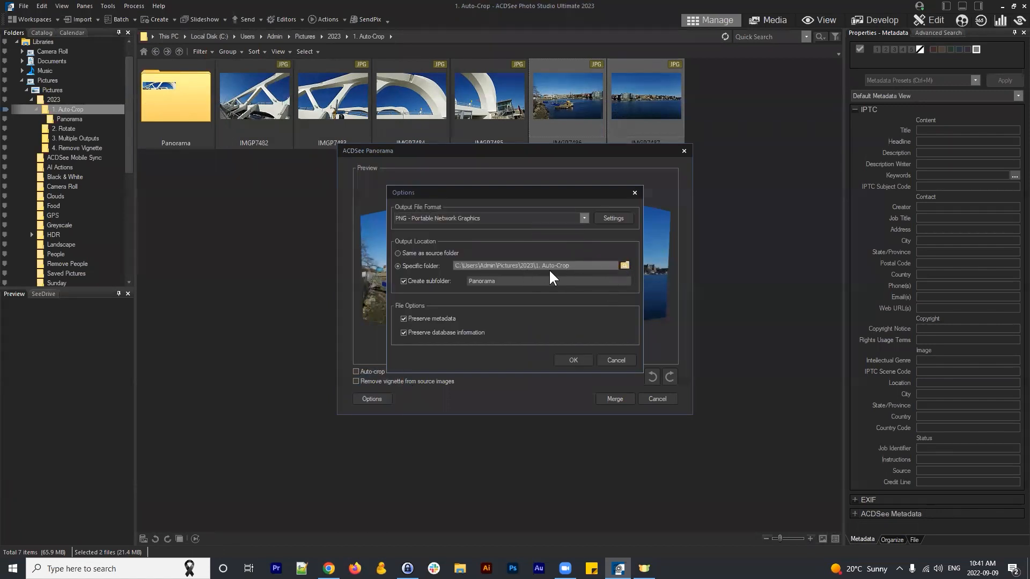
click(573, 360)
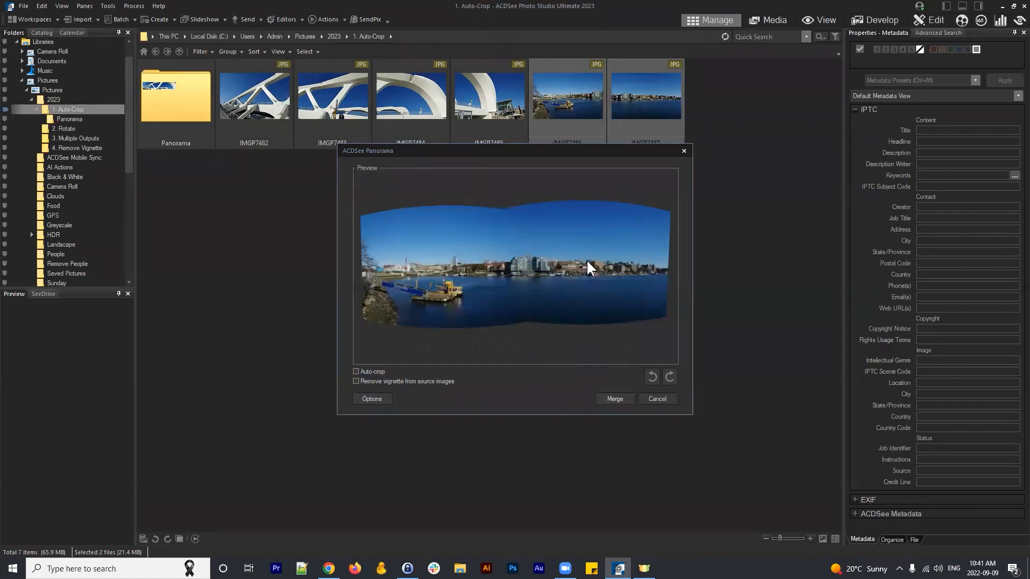
click(615, 399)
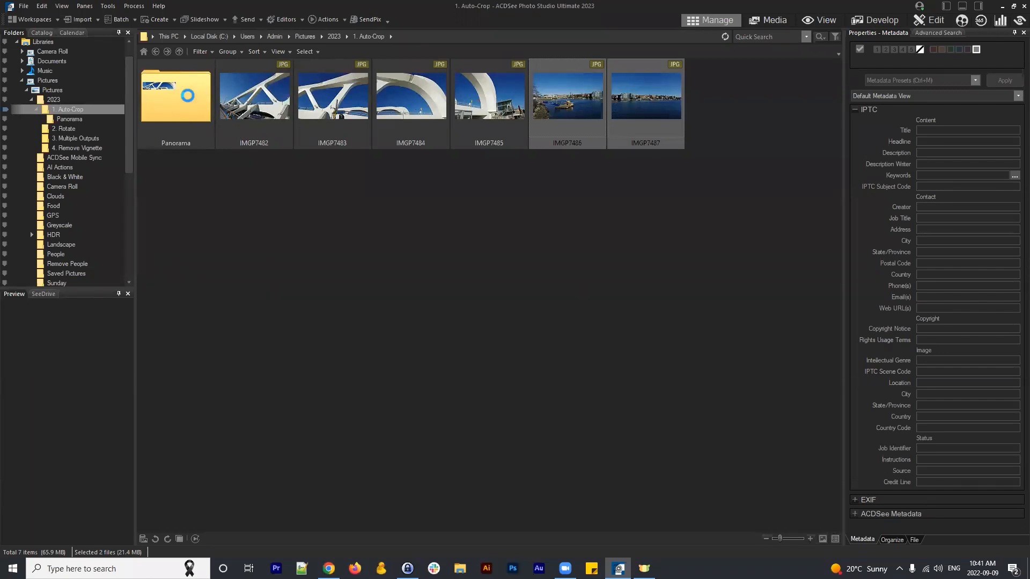
Refresh the file list, open the Panorama subfolder and view IMGP7486-Panorama at full window size
click(487, 331)
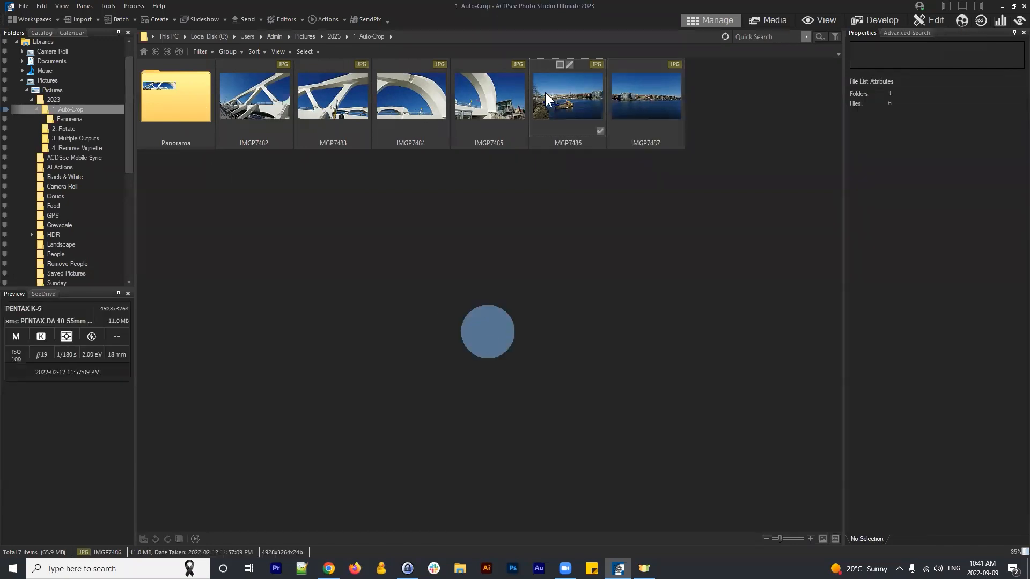
click(724, 37)
double_click(176, 92)
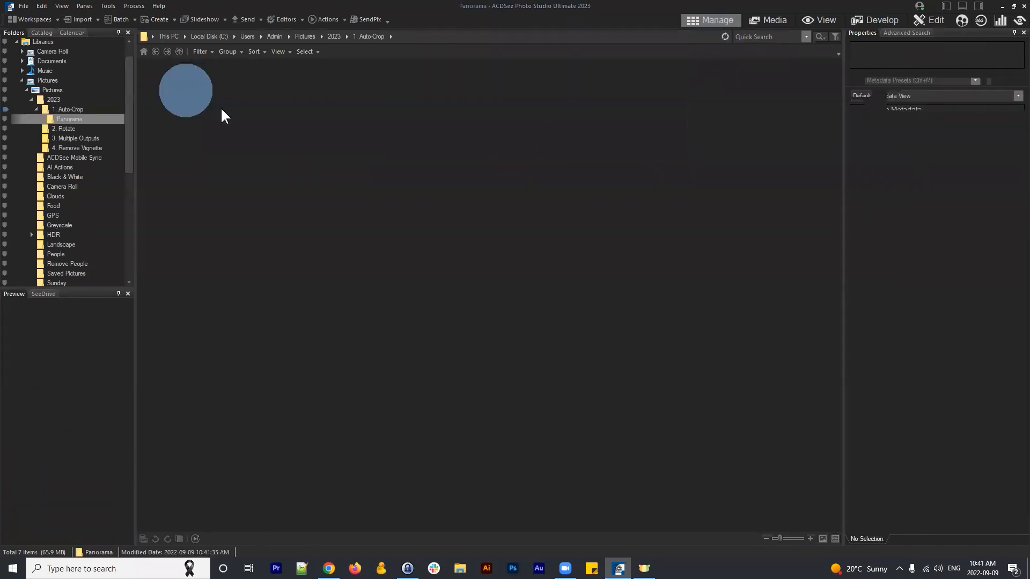
click(257, 92)
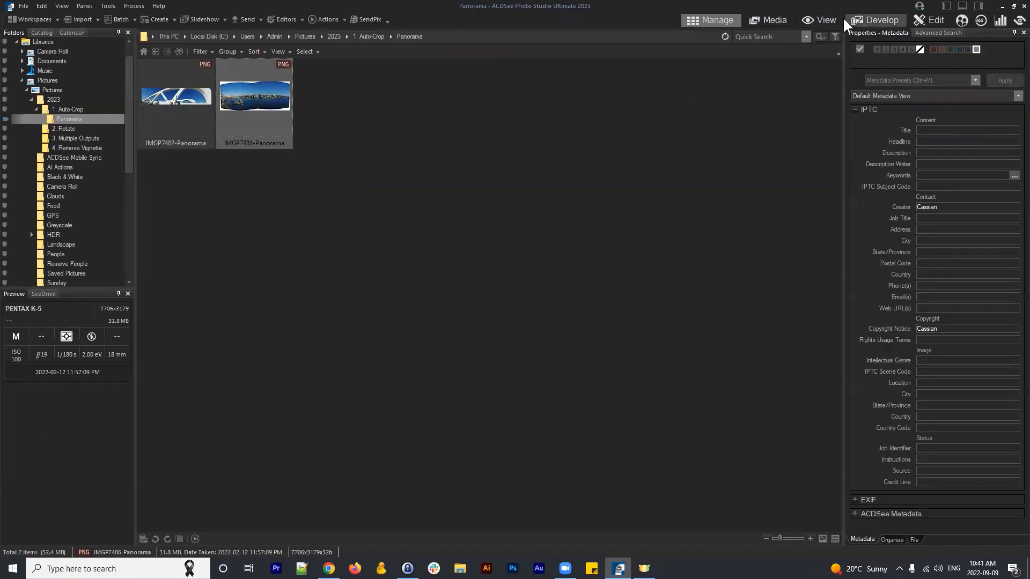
click(819, 20)
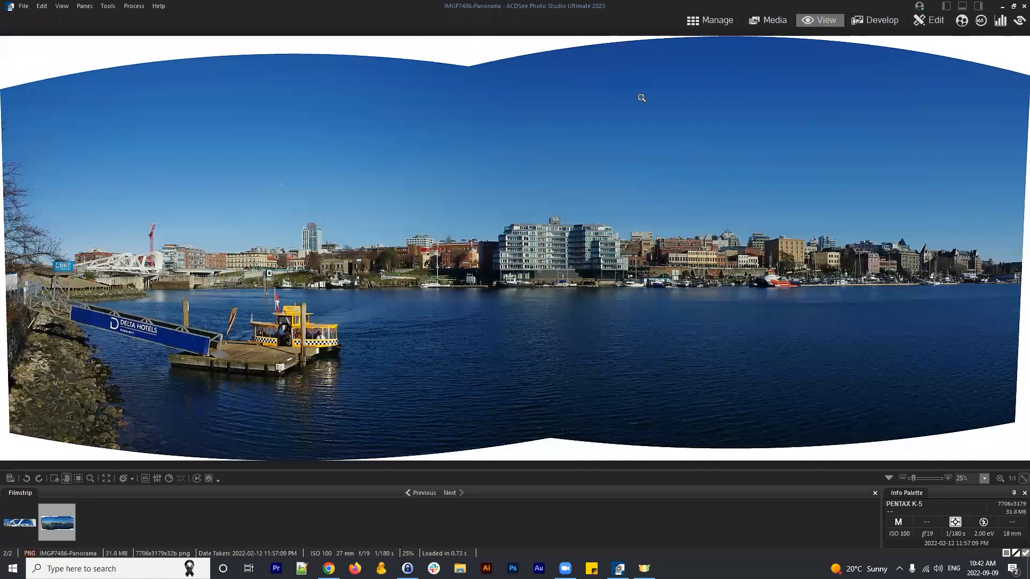
Leave the panorama view and go back up to the Pictures folder
click(702, 19)
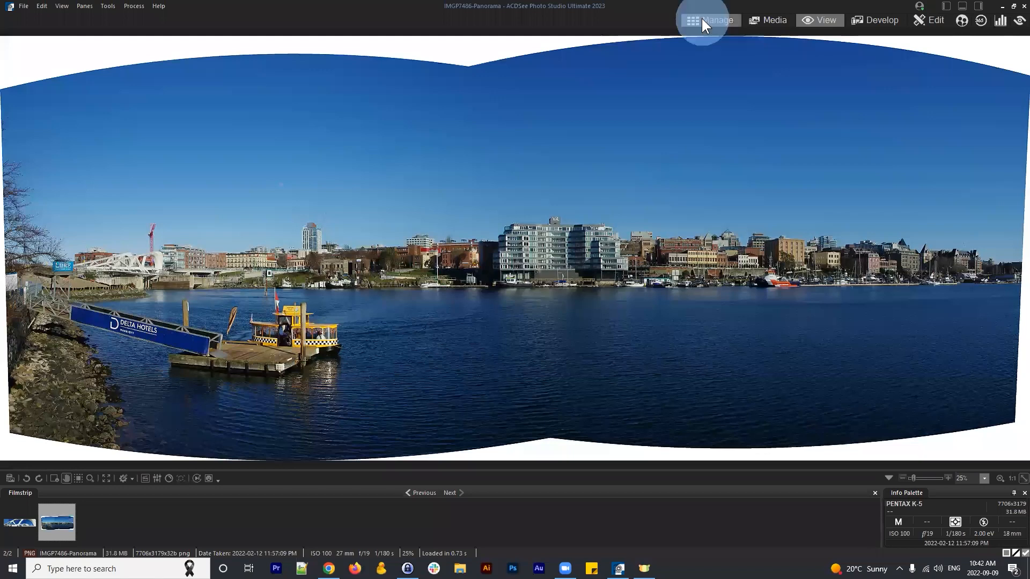
click(418, 220)
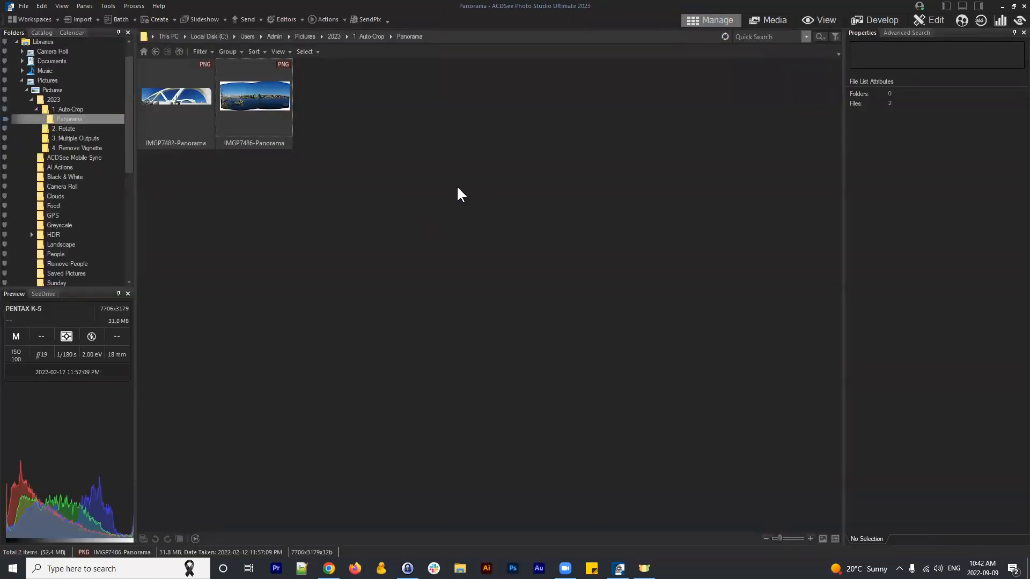
click(154, 52)
click(154, 52)
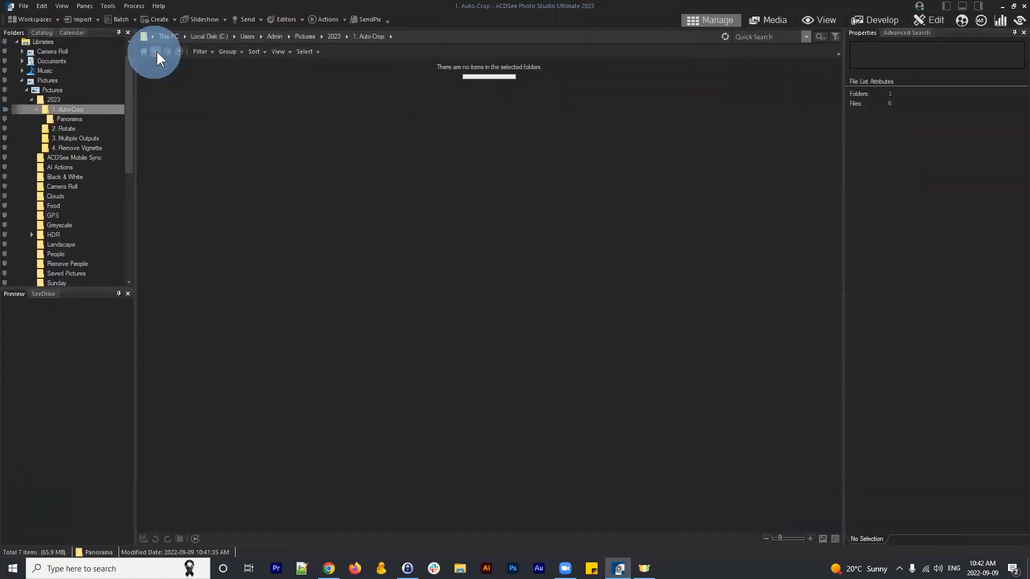
click(352, 239)
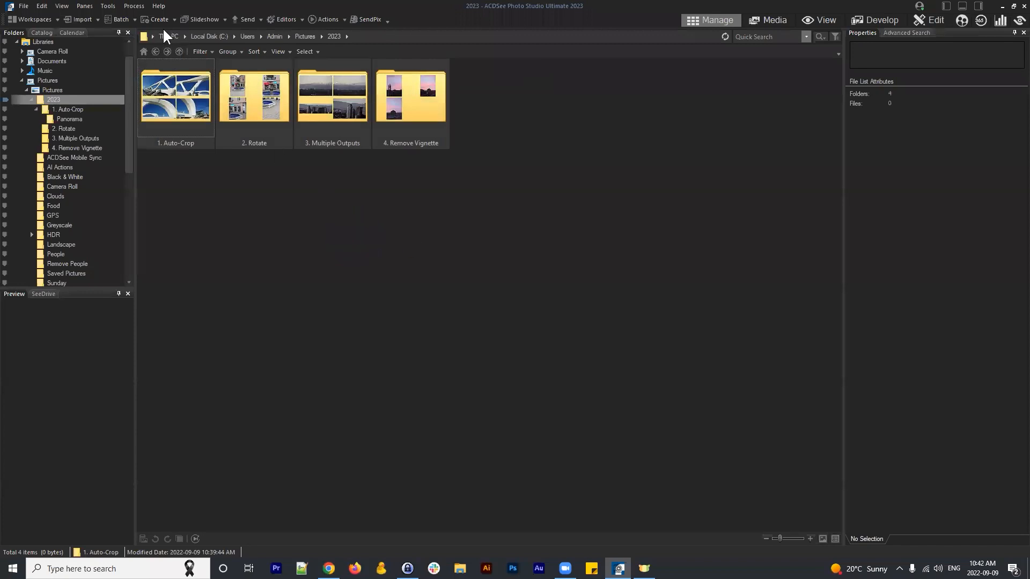
click(157, 51)
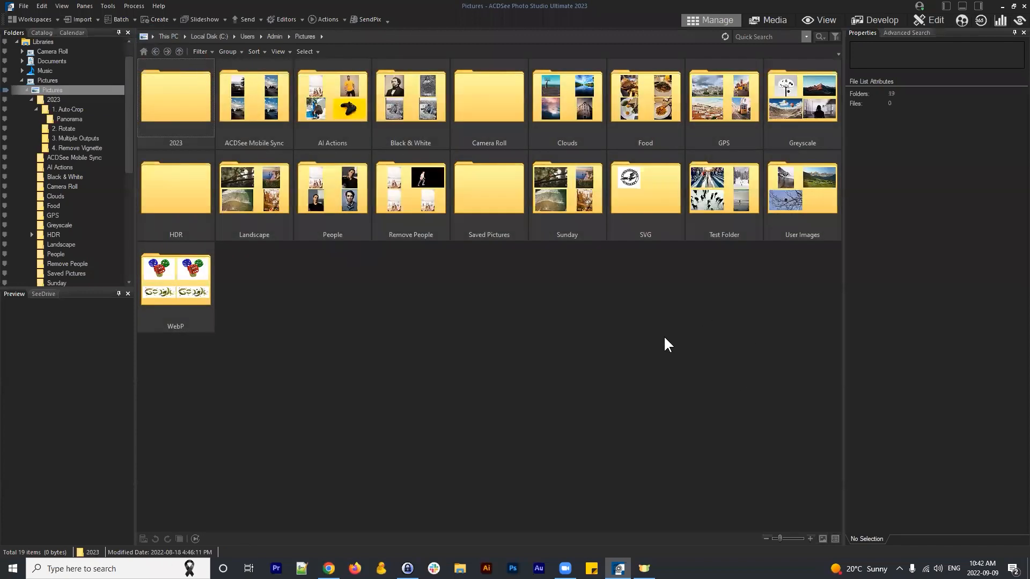
Open the HDR subfolder inside the HDR folder
click(665, 338)
double_click(185, 186)
click(527, 255)
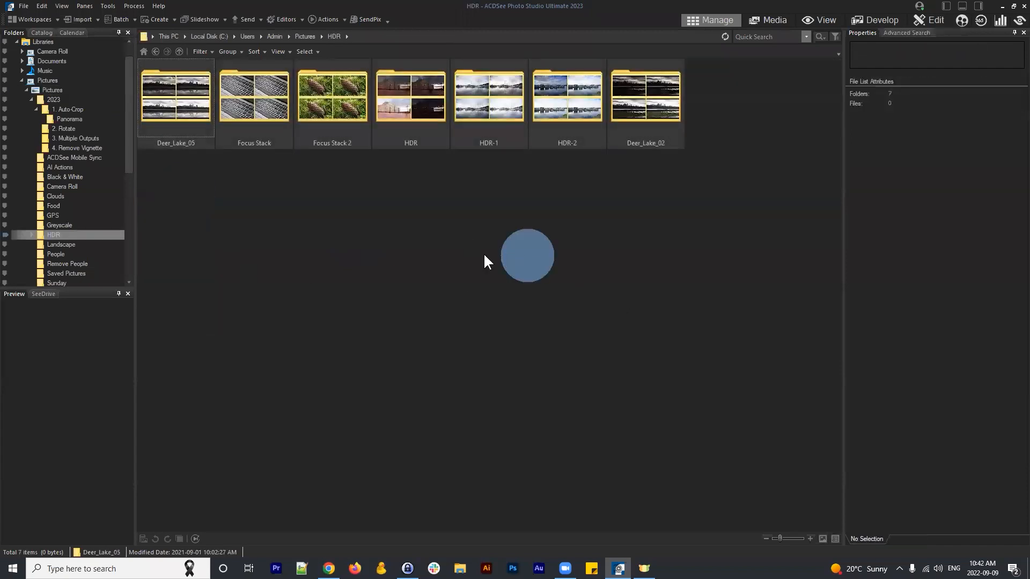
double_click(409, 107)
click(381, 248)
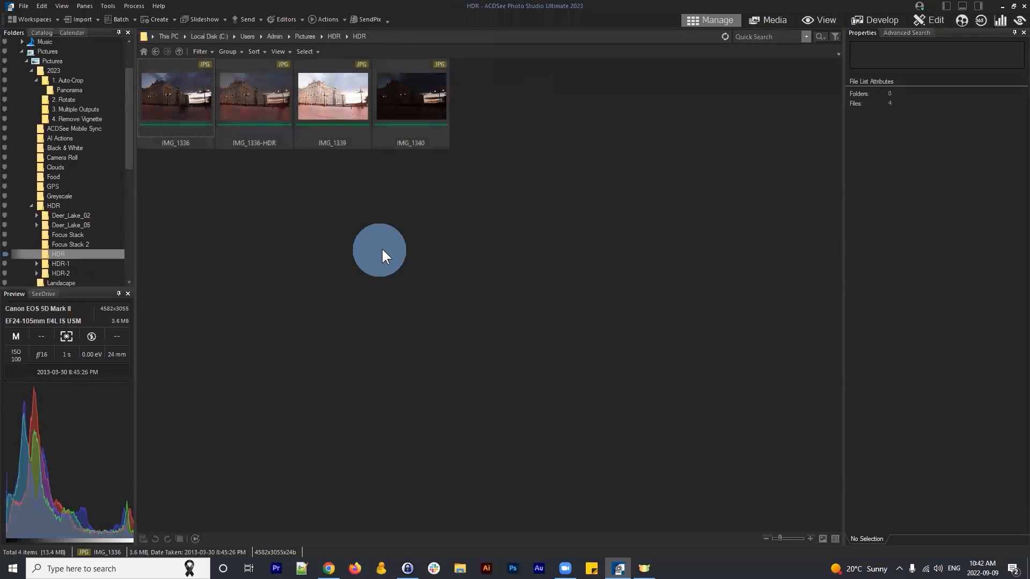
Delete the previously merged IMG_1336-HDR image from the folder
click(275, 90)
key(Delete)
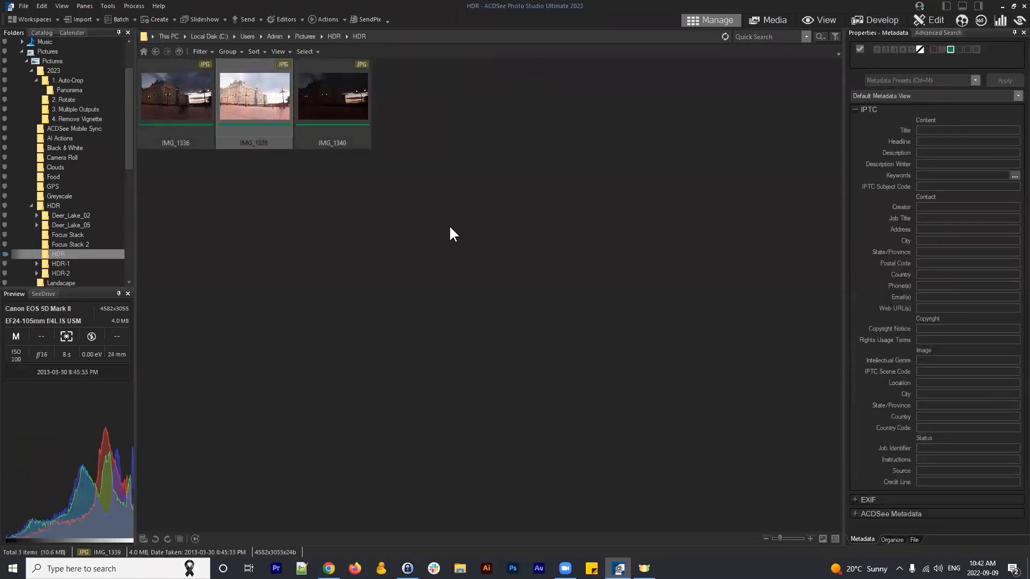
click(449, 227)
Load IMG_1336, IMG_1339 and IMG_1340 into Photomerge, choose HDR and bring up the merge preview
drag(446, 188, 162, 77)
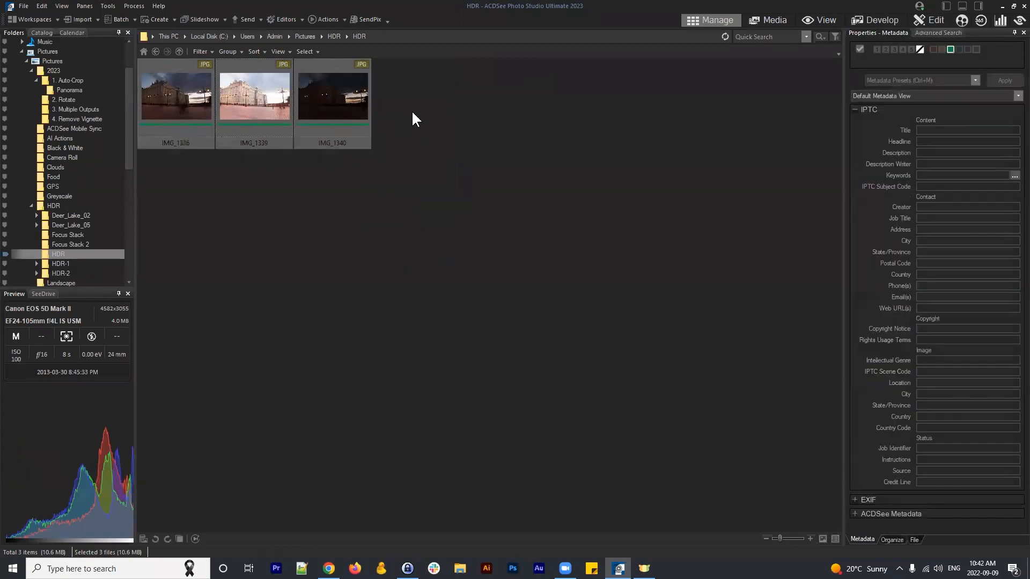
drag(411, 181, 172, 85)
click(133, 7)
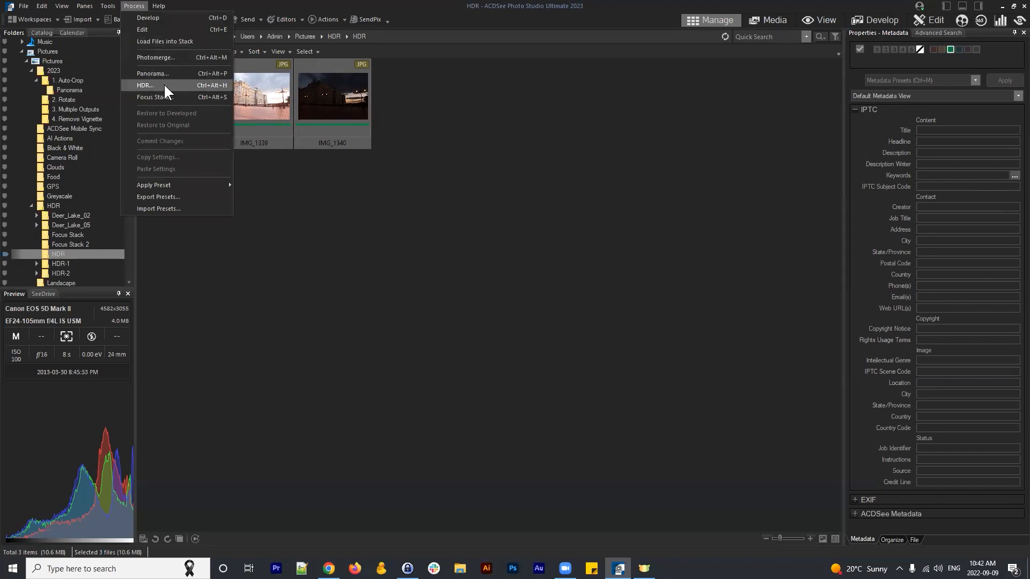
click(155, 57)
click(483, 144)
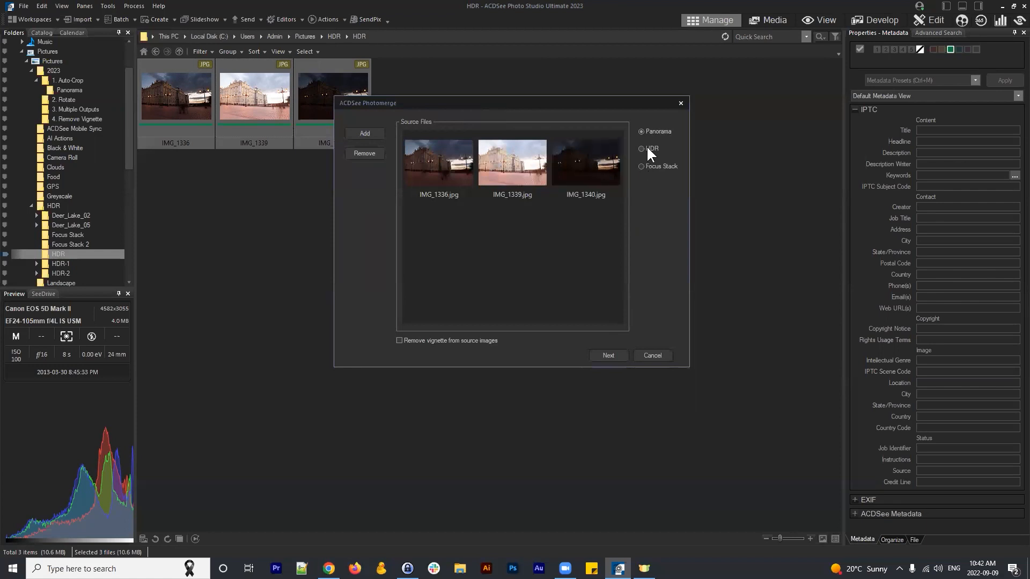
click(648, 150)
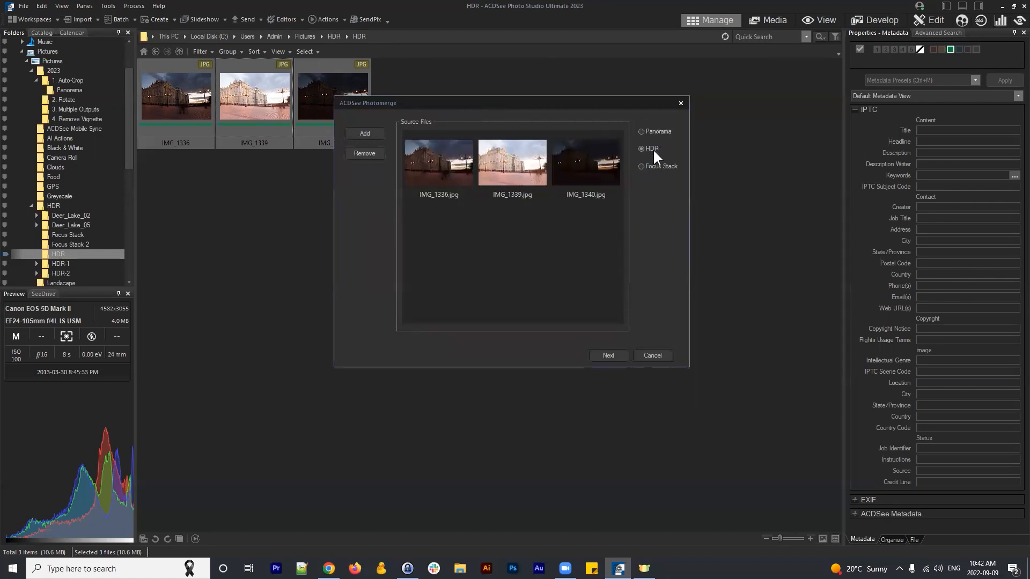
click(608, 355)
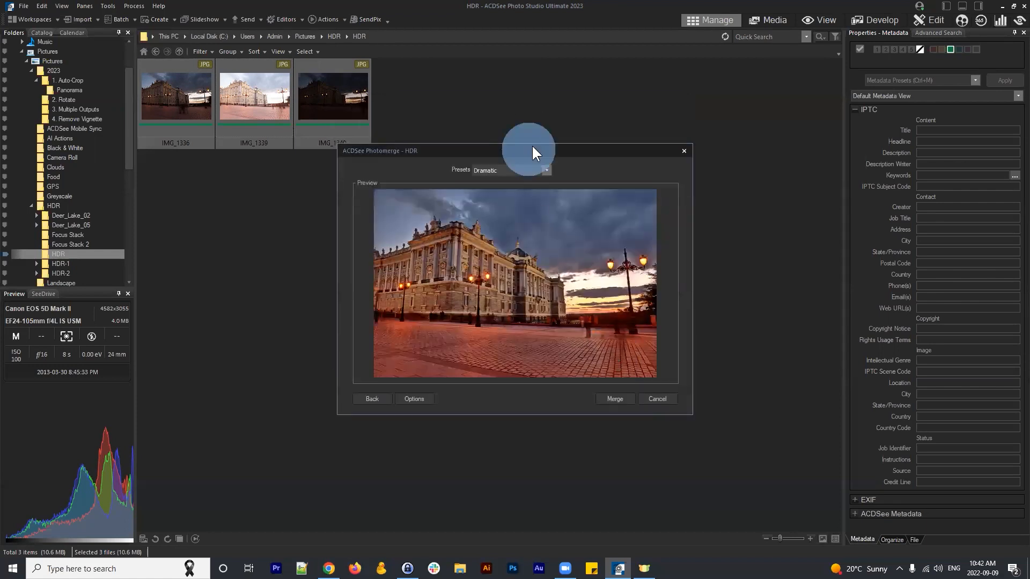
drag(531, 153, 530, 131)
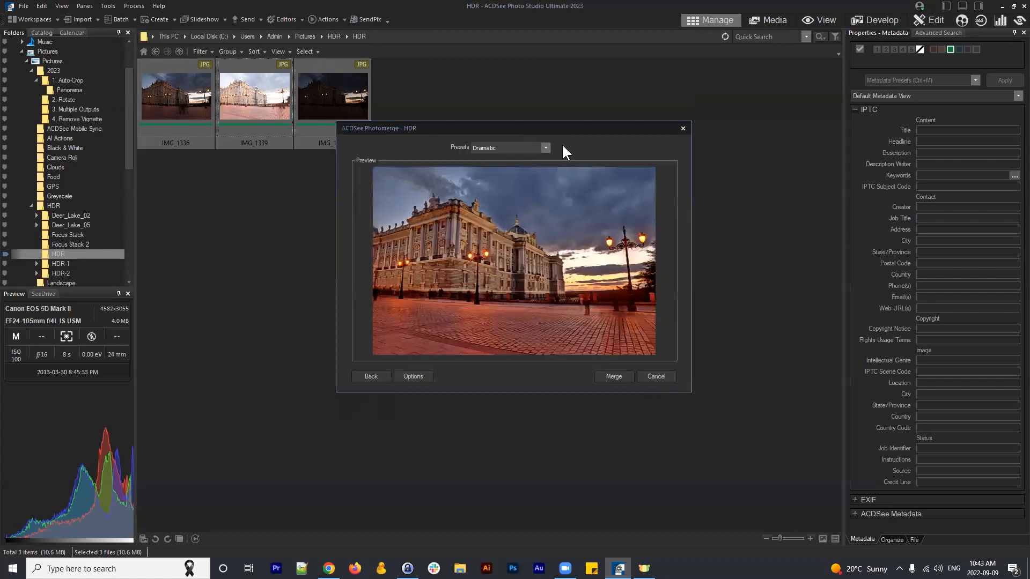
Apply the Natural preset to the HDR merge
click(504, 150)
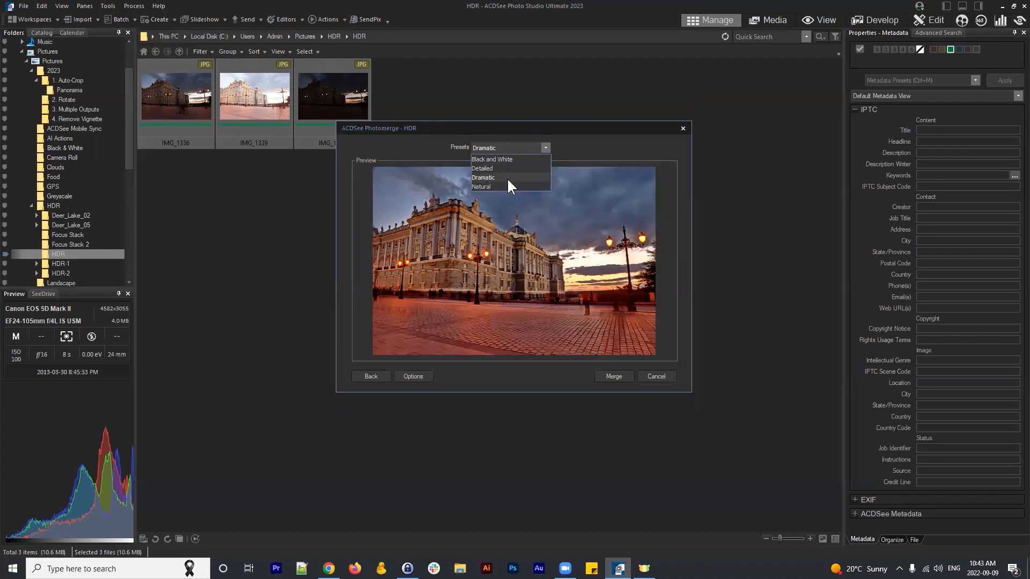
click(489, 187)
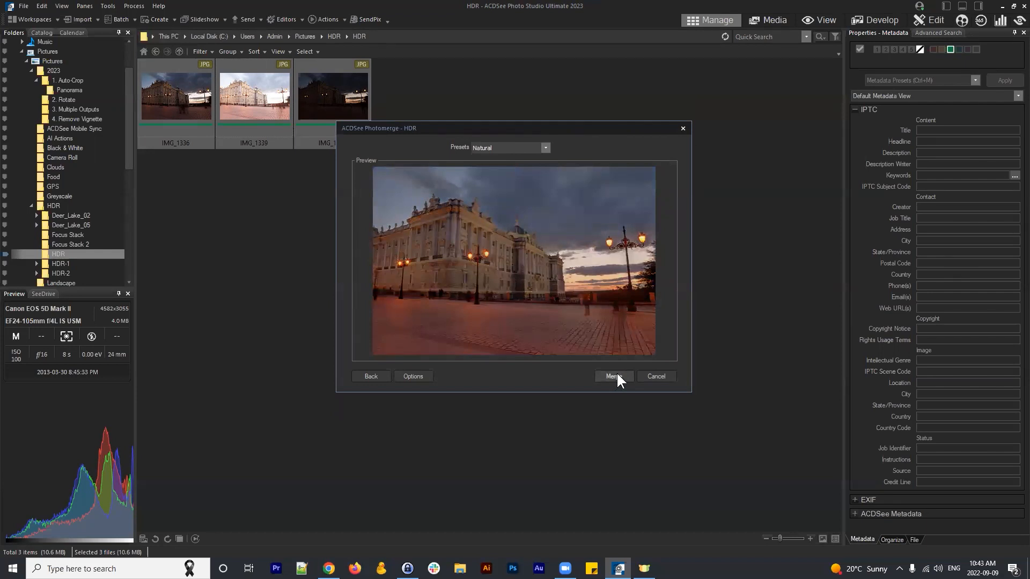
Set the merge output to the same folder as the source without a subfolder, and run the HDR merge
click(413, 376)
click(544, 171)
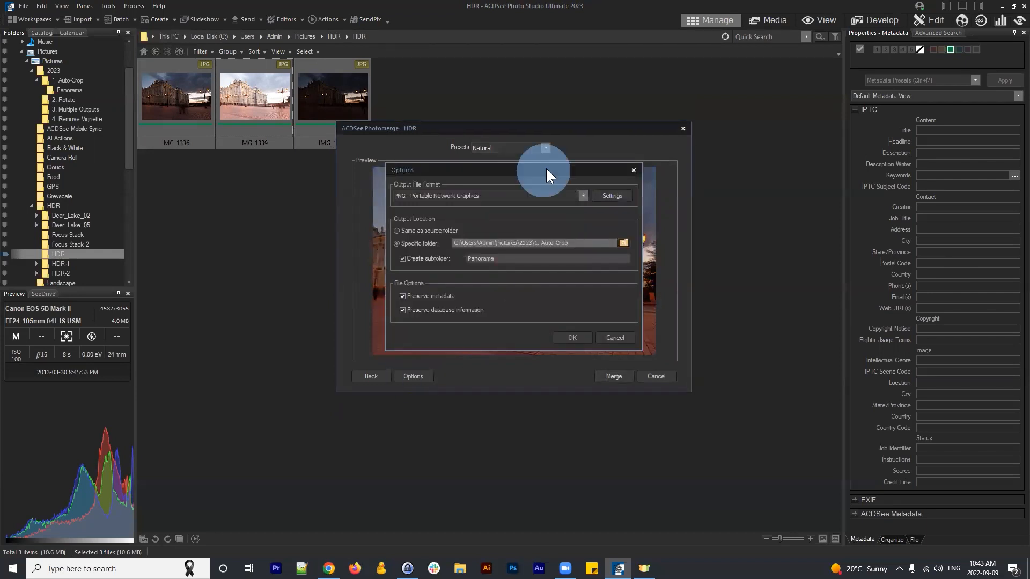
drag(549, 174, 570, 153)
click(420, 209)
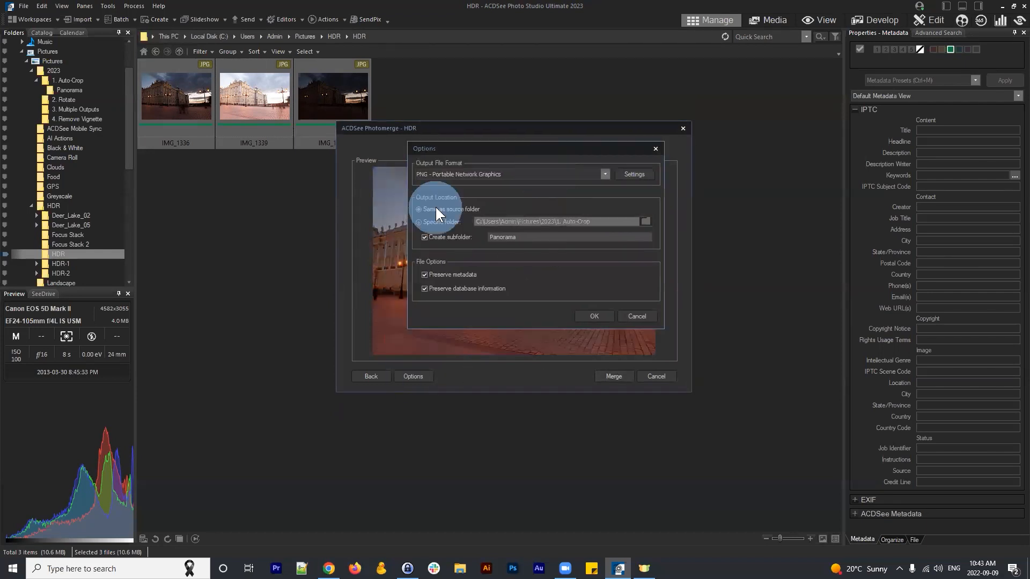
click(421, 237)
click(424, 238)
click(426, 237)
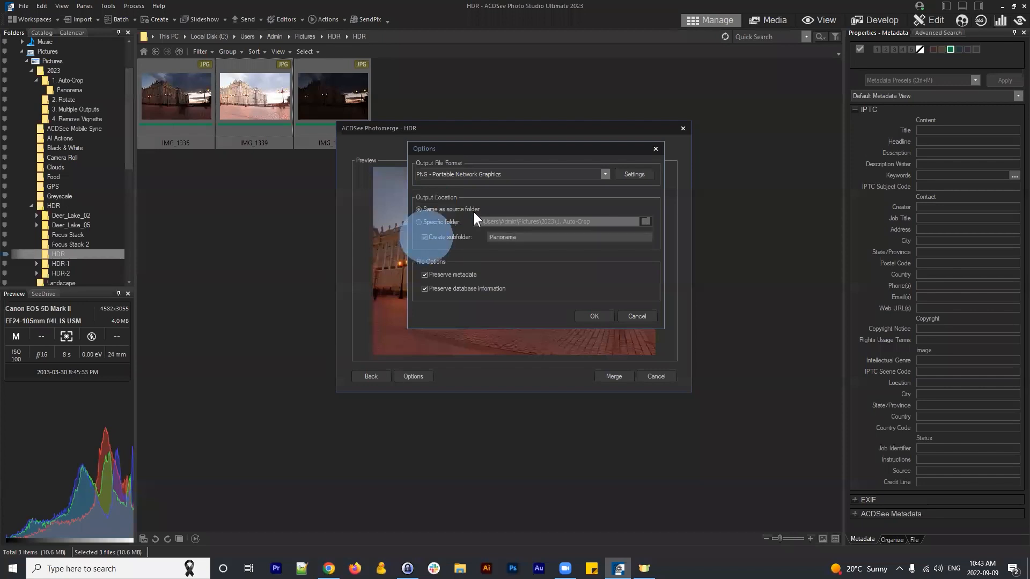
click(424, 238)
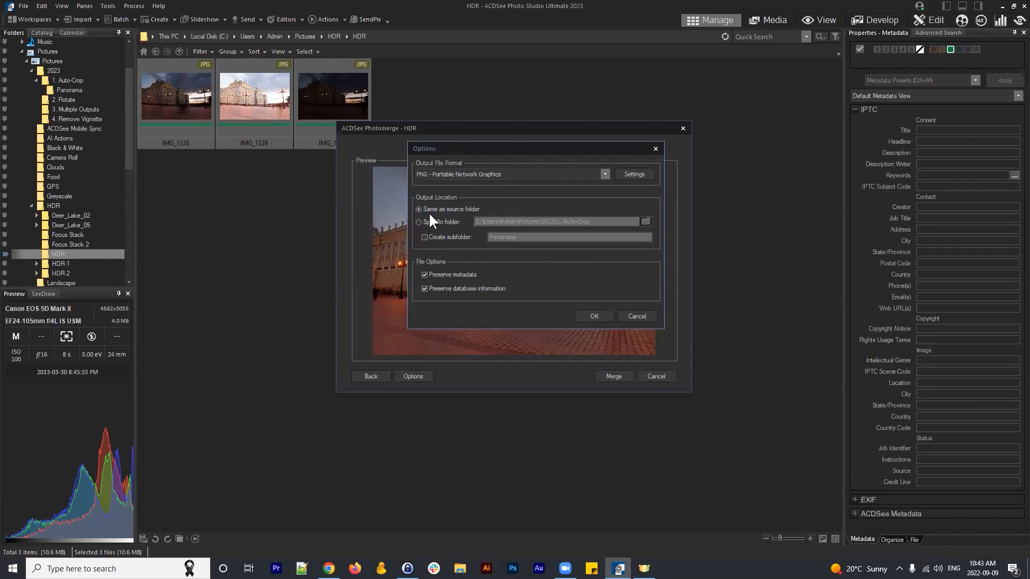
click(592, 317)
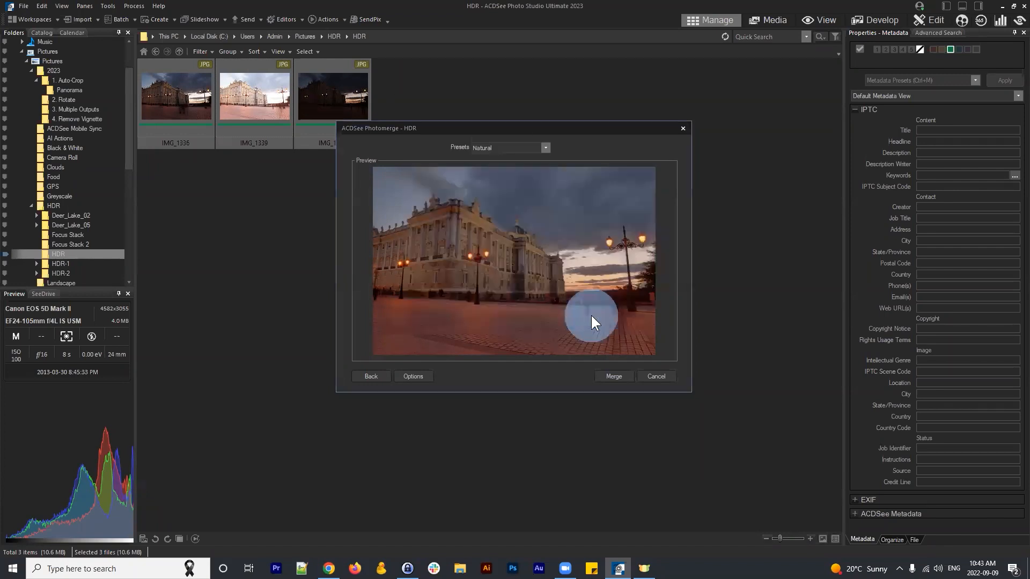
click(612, 378)
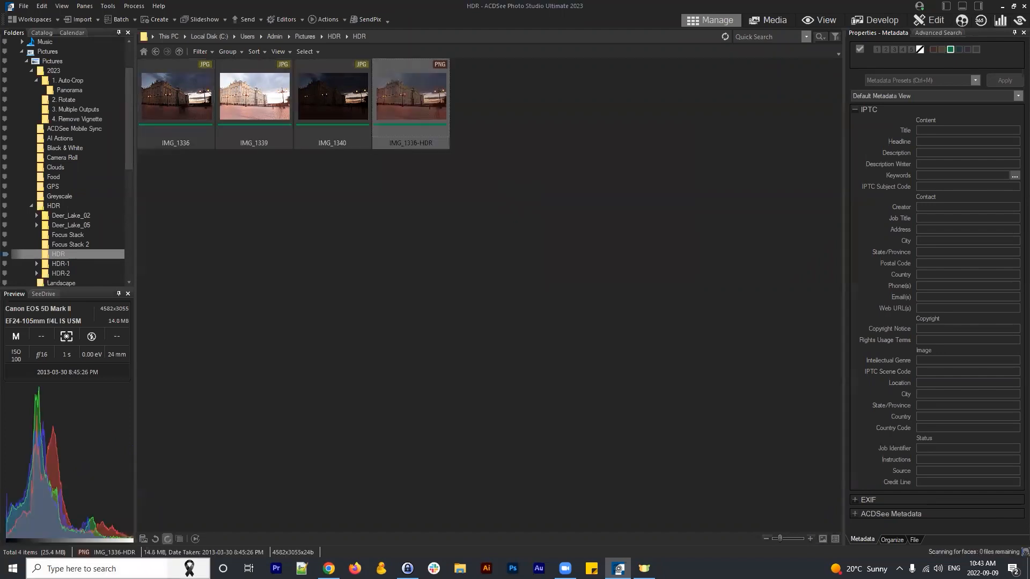
Compare IMG_1336, IMG_1339, IMG_1340 and IMG_1336-HDR side by side, examining exposure and detail in the building, square and sky
drag(474, 182, 170, 75)
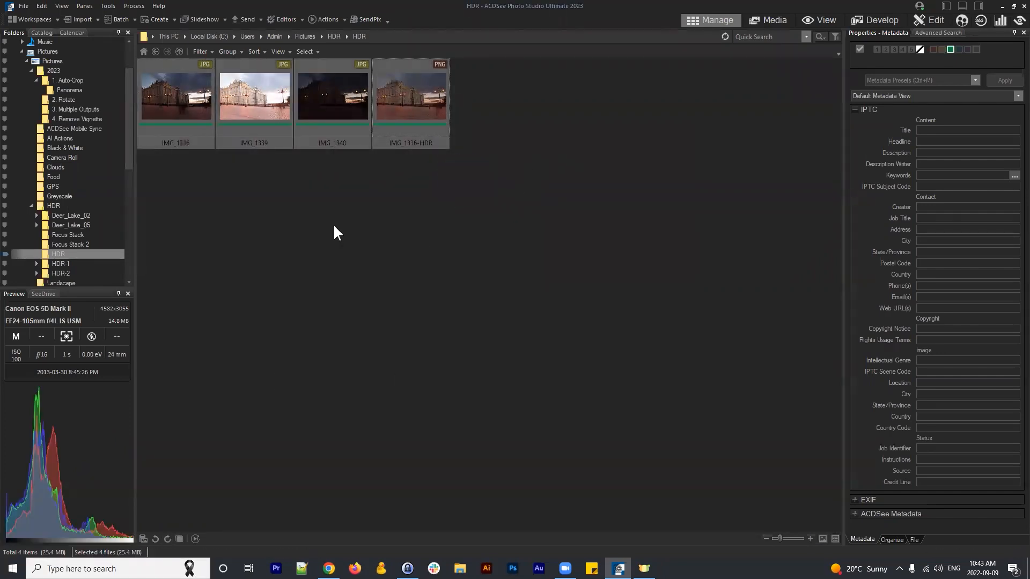
click(179, 538)
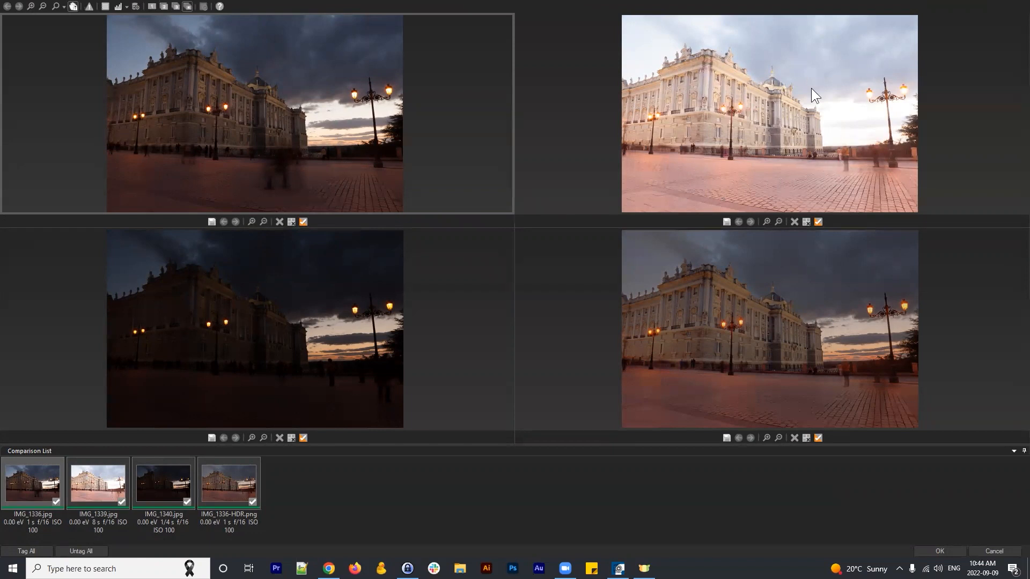
click(268, 359)
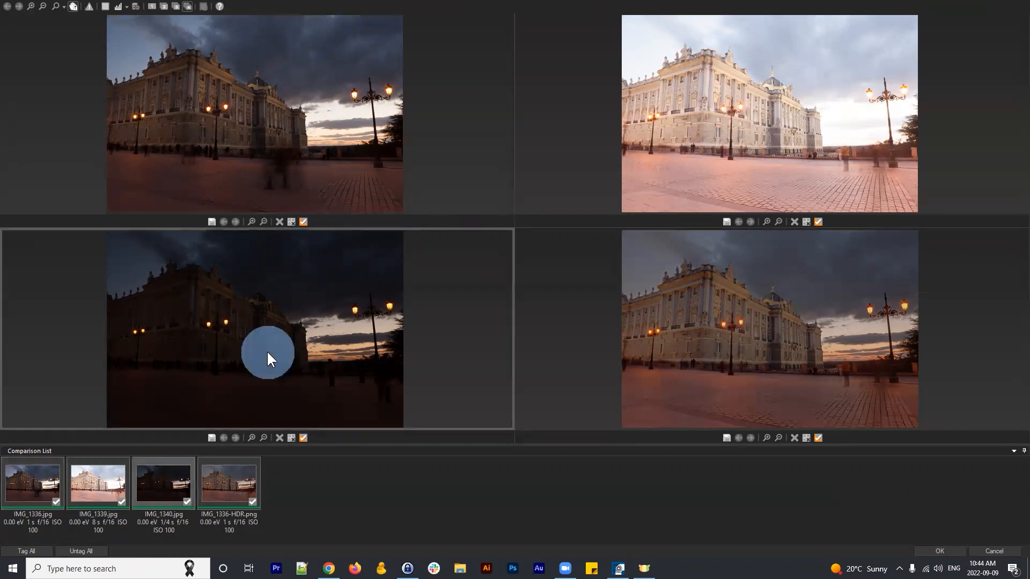
click(814, 339)
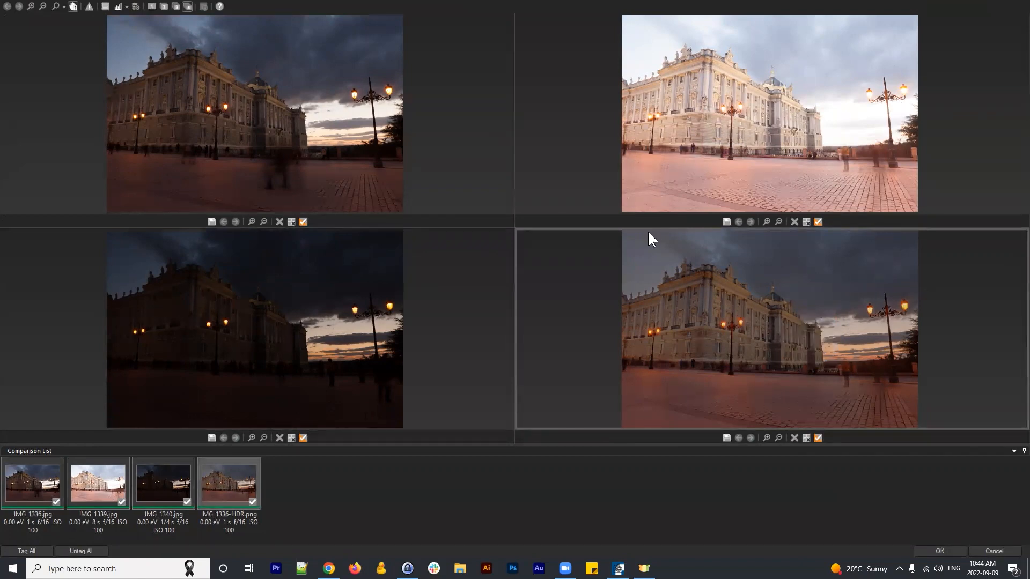
click(713, 115)
click(323, 386)
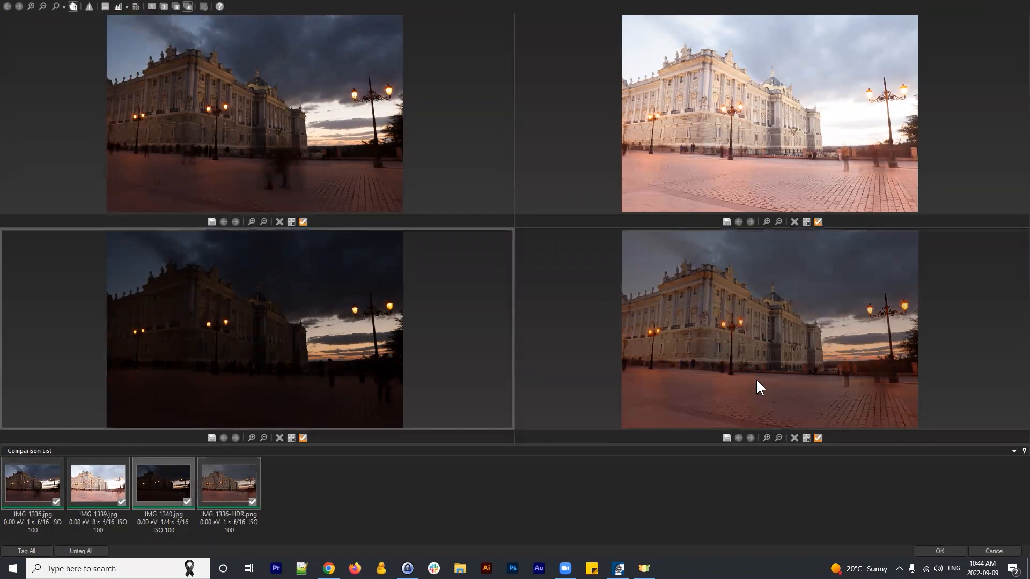
click(142, 72)
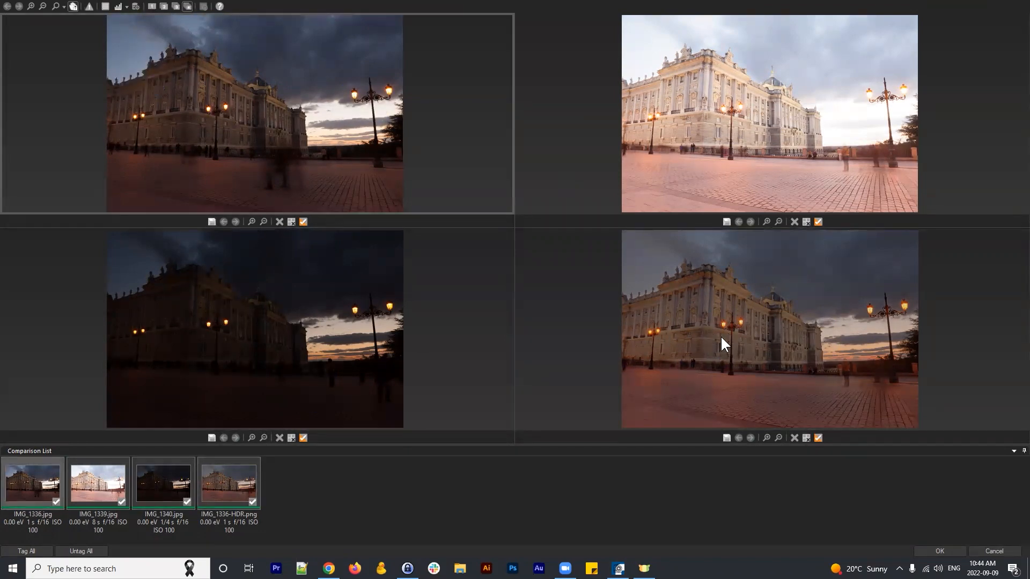
click(767, 128)
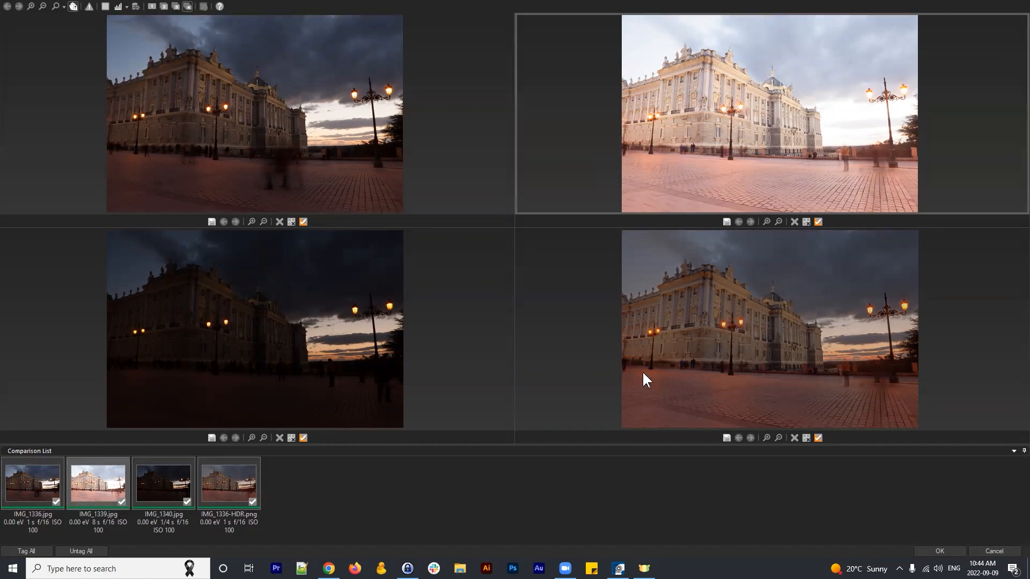
click(284, 371)
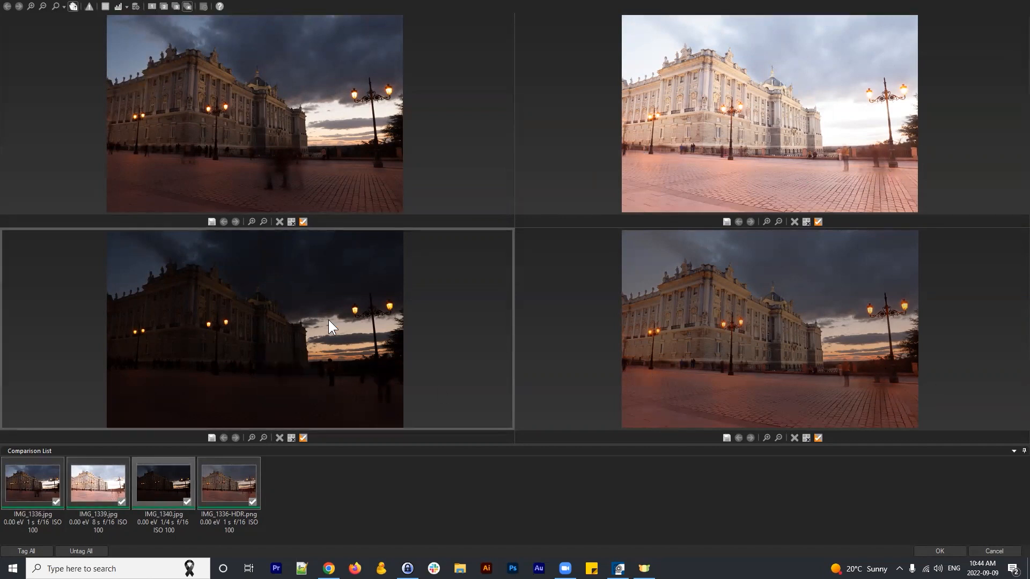
click(832, 275)
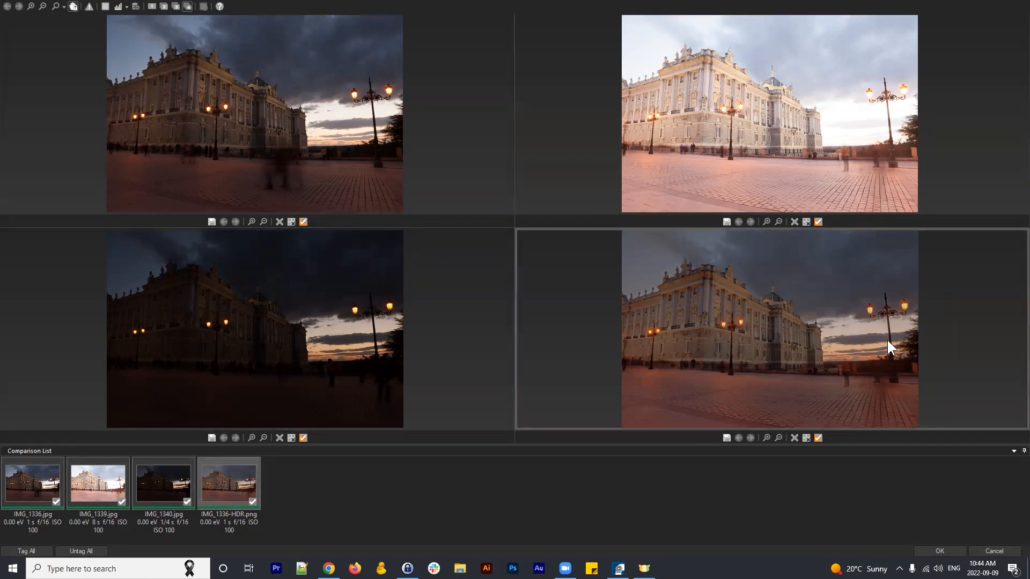
click(993, 551)
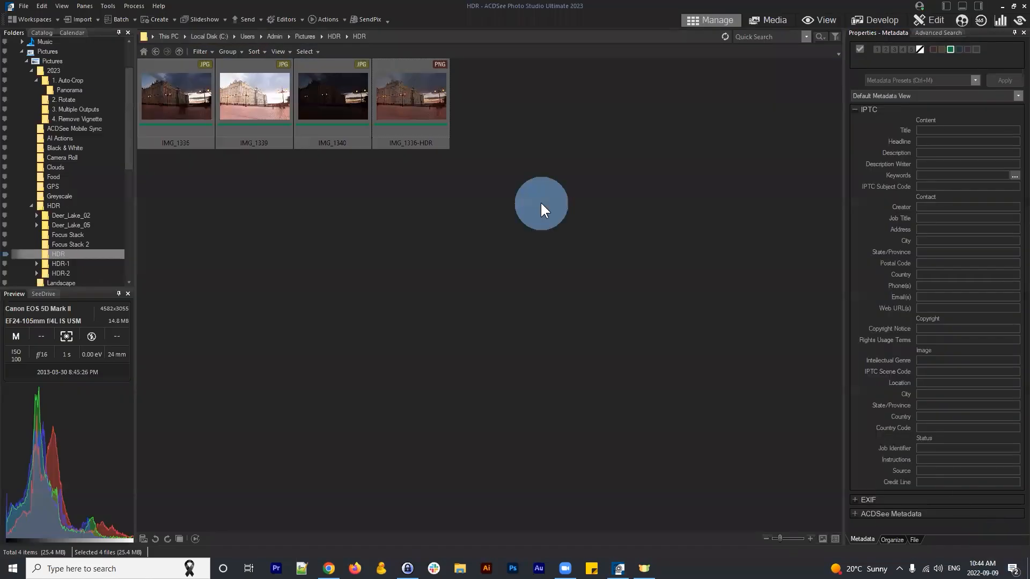
Return to the parent HDR folder and open its Focus Stack 2 subfolder
click(542, 205)
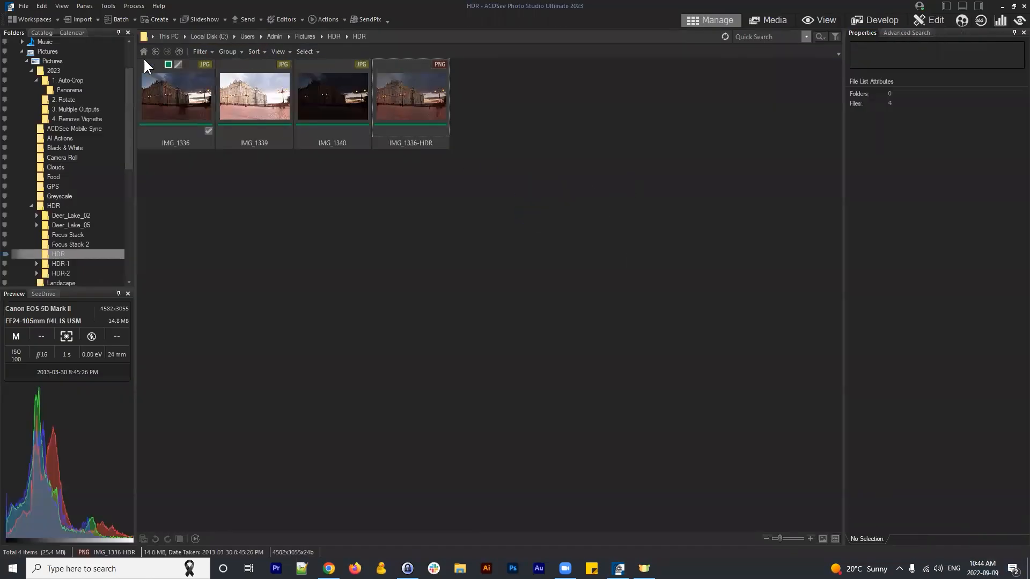
click(156, 50)
click(585, 285)
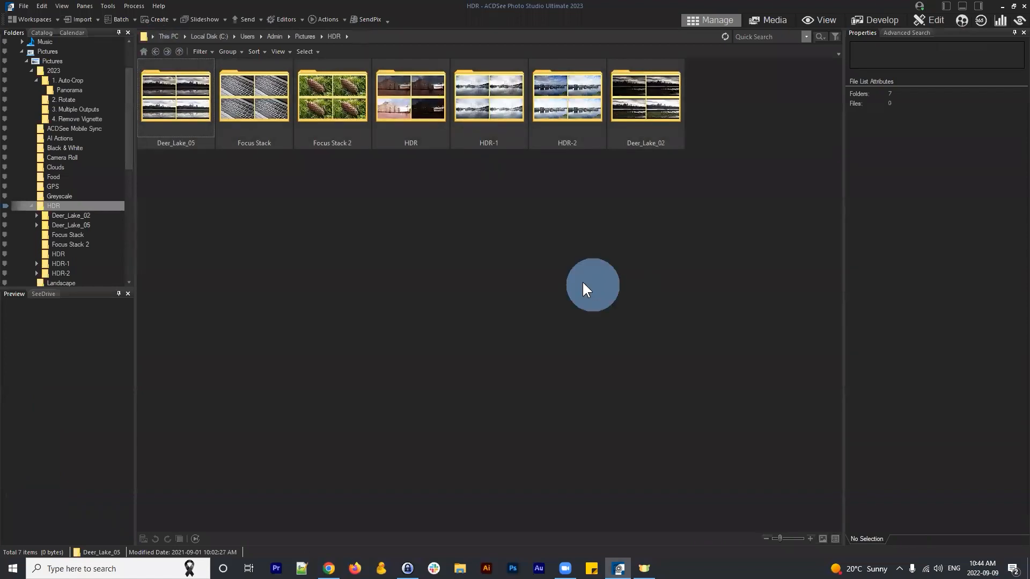
double_click(340, 97)
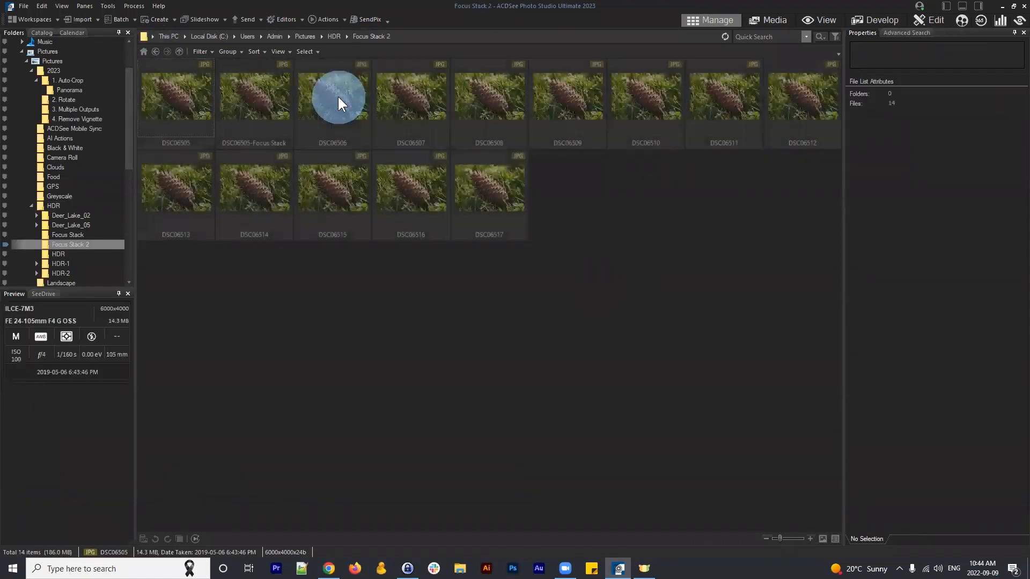
Delete the previously merged DSC06505-Focus Stack image from the folder
click(630, 221)
click(265, 101)
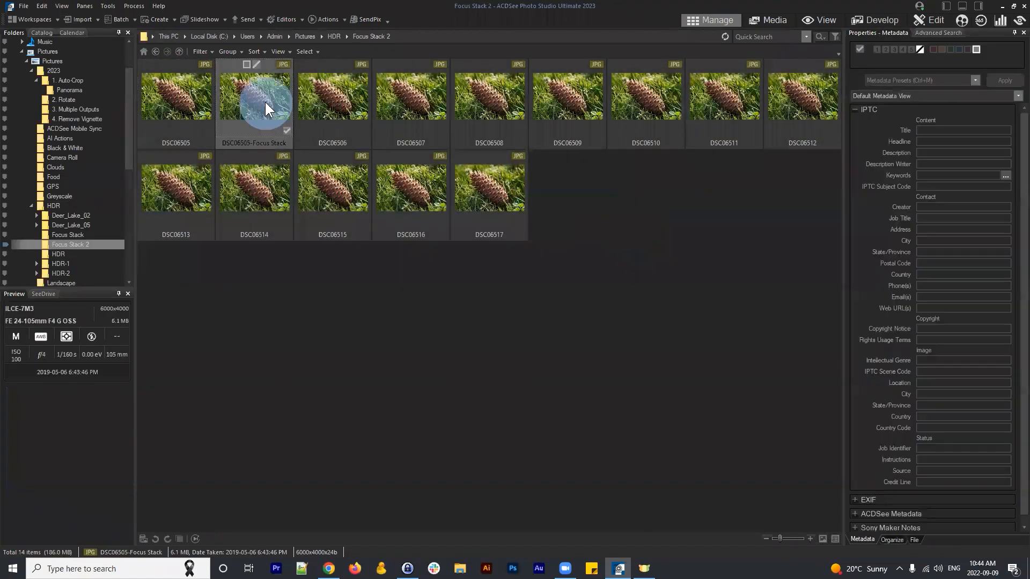
key(Delete)
click(746, 224)
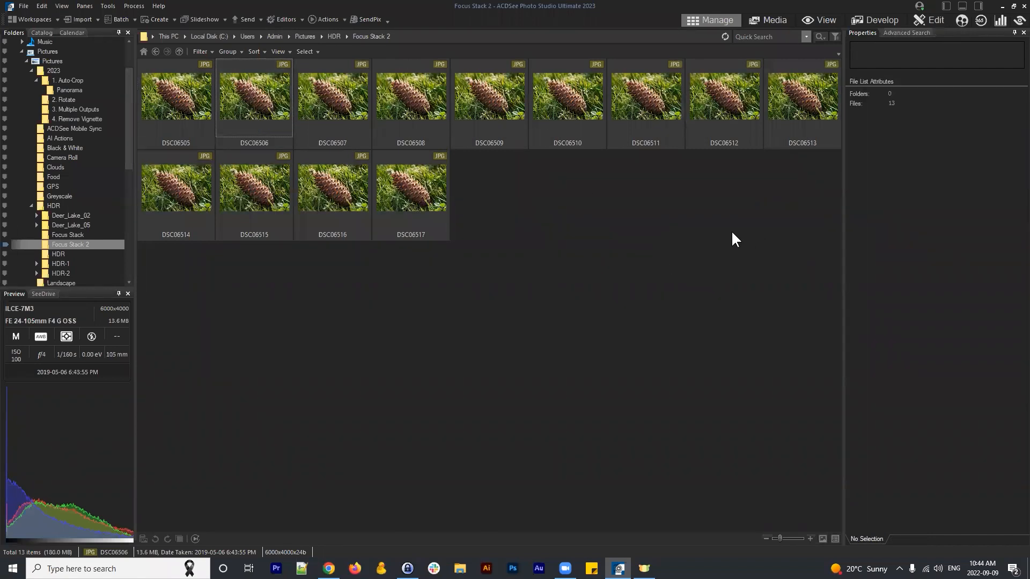
drag(798, 194, 172, 88)
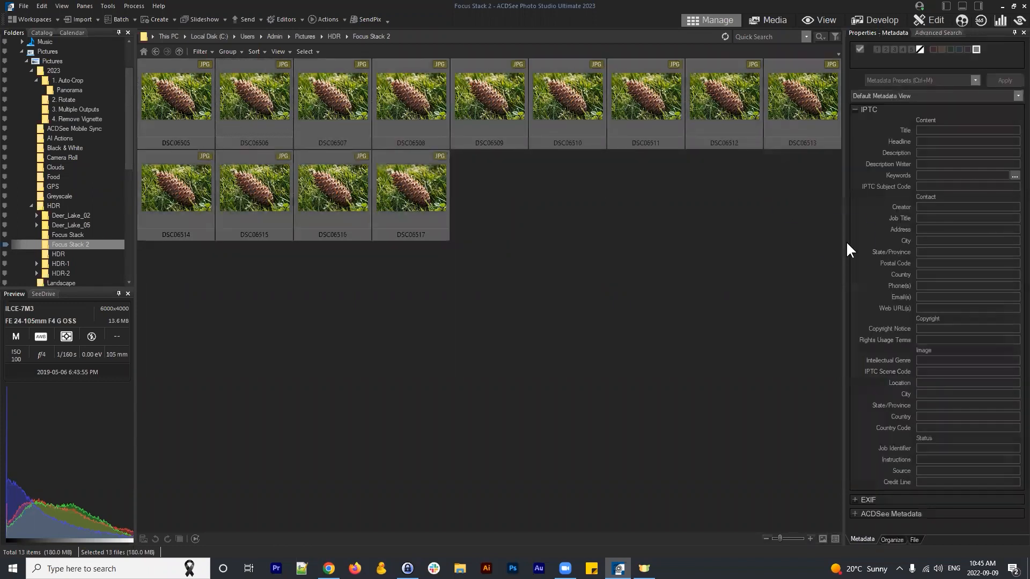
click(826, 225)
drag(820, 207, 162, 82)
click(790, 199)
drag(813, 205, 166, 88)
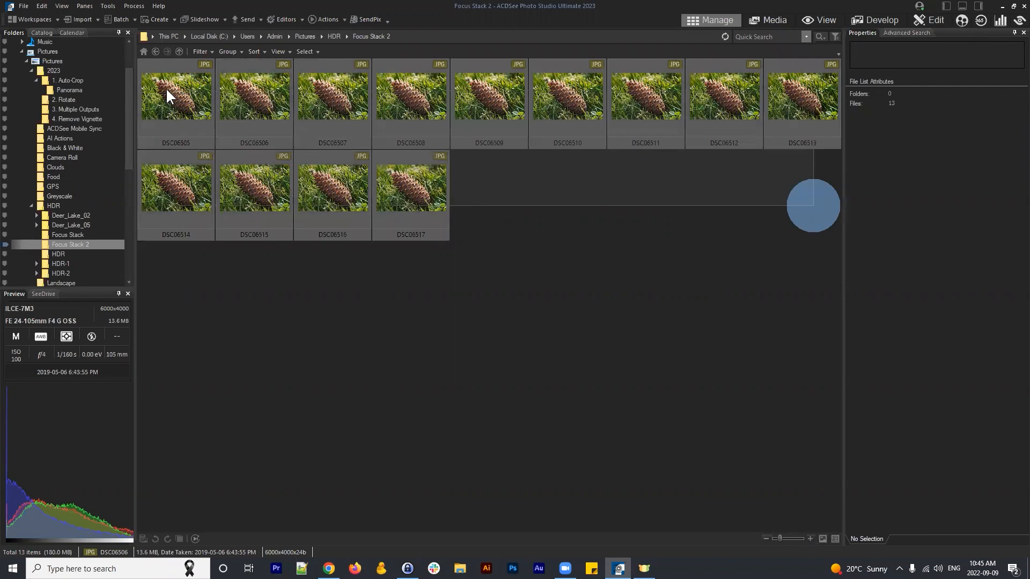
click(723, 213)
click(182, 102)
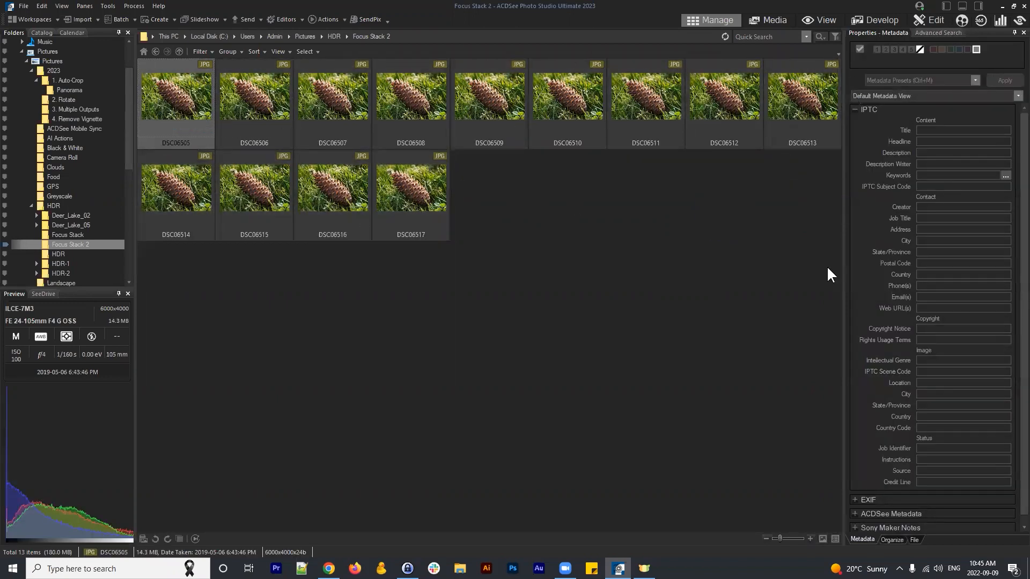
shift+click(417, 196)
click(650, 213)
Select DSC06505 and switch the file list to a filmstrip layout with a large image preview
click(203, 103)
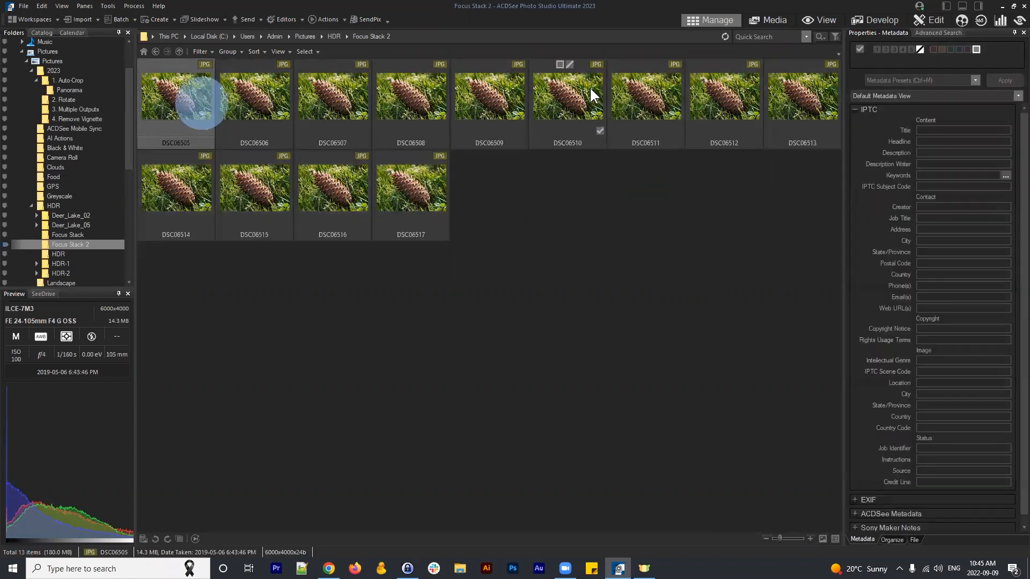
click(284, 52)
click(288, 74)
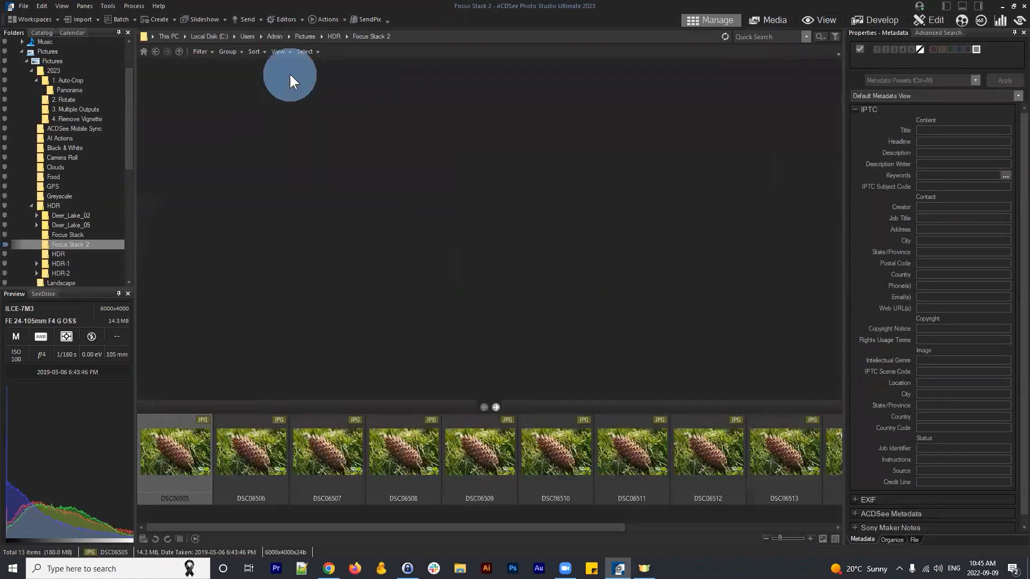
Step through the pine cone photos from DSC06505 to DSC06517, examining how the focus point shifts between shots
click(180, 456)
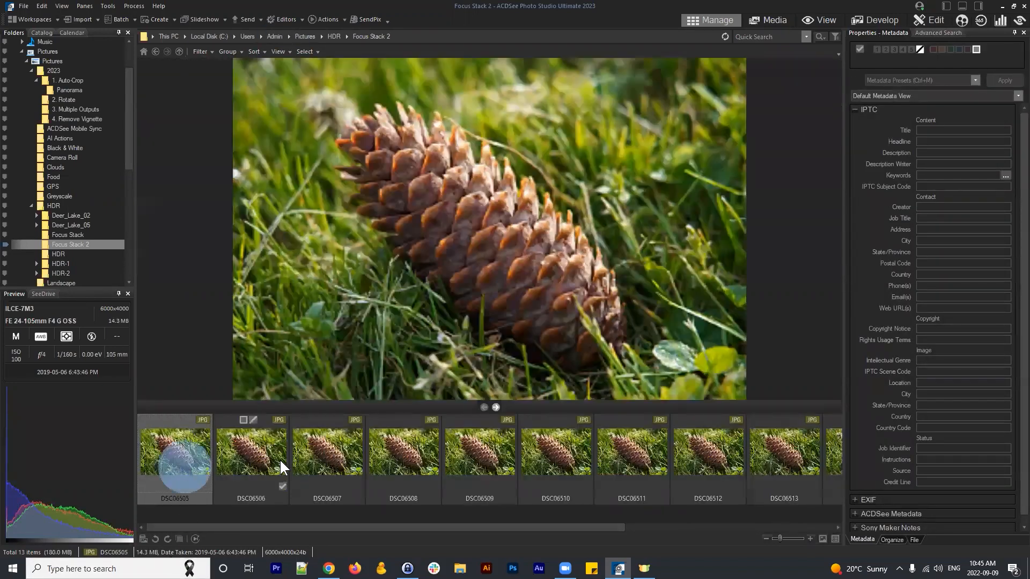
click(278, 461)
click(175, 456)
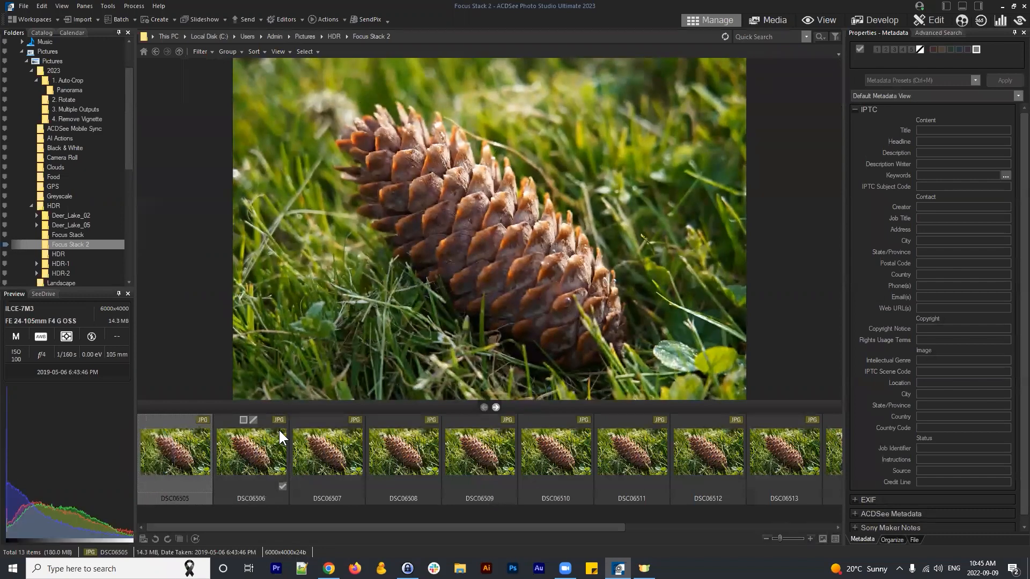
key(Right)
key(Right)
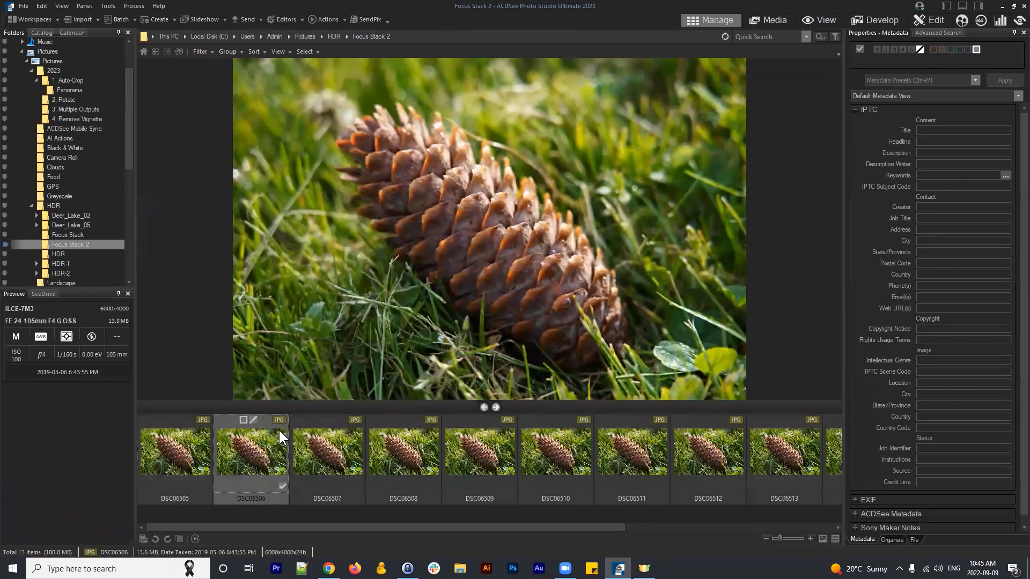
key(Right)
key(Right)
key(Right)
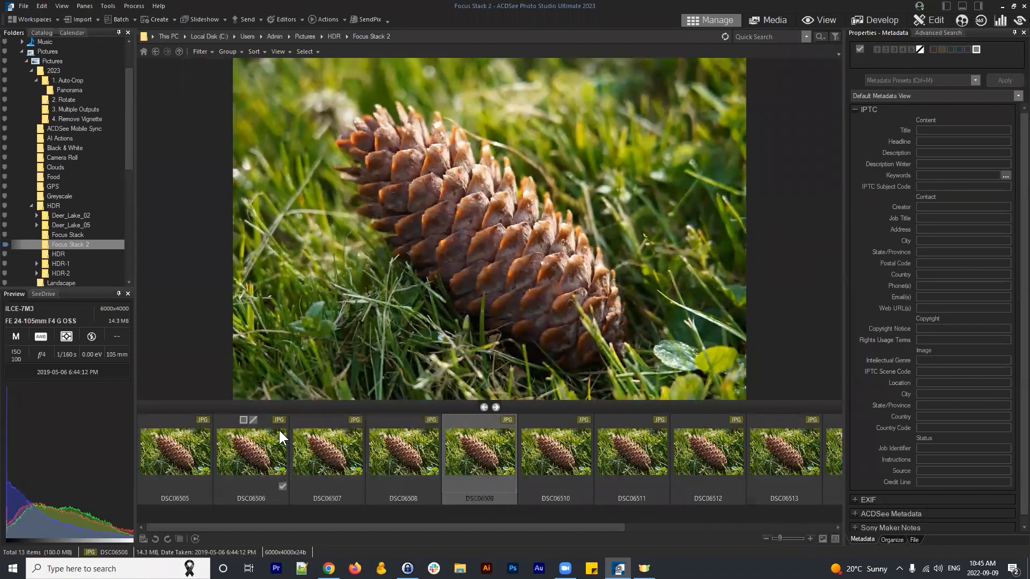
key(Right)
key(Right)
key(Right)
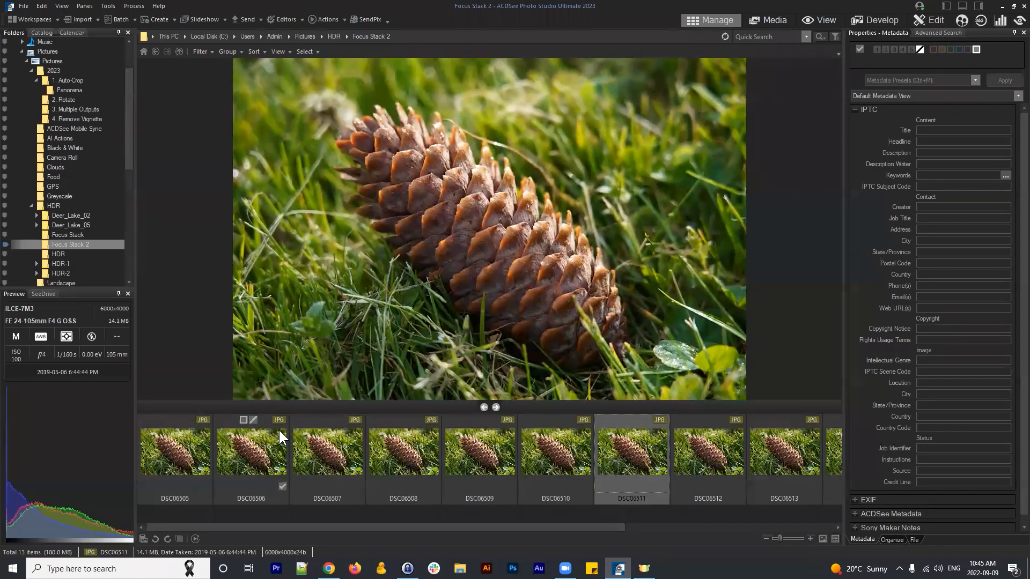
key(Right)
key(Right)
key(Right)
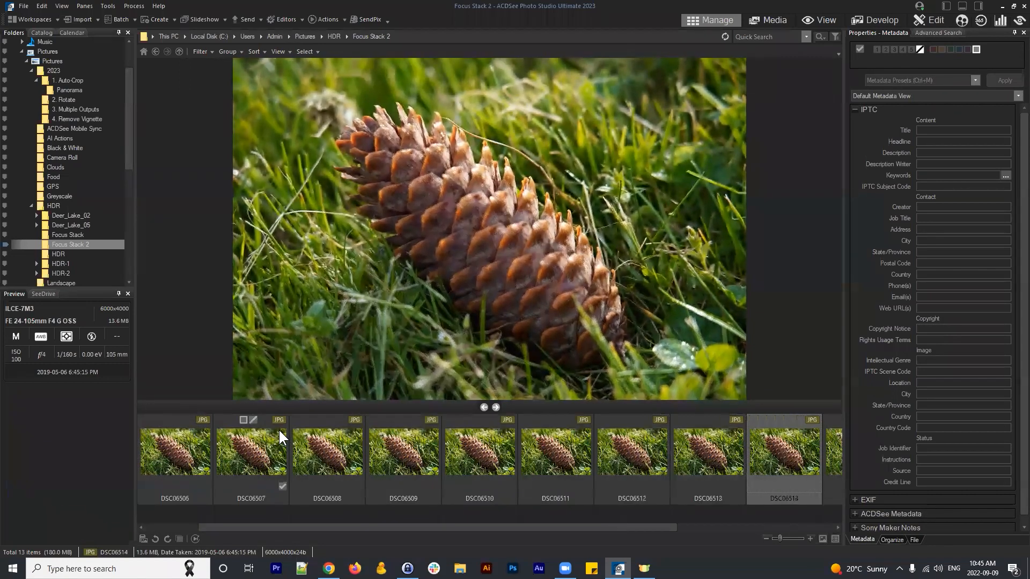
key(Right)
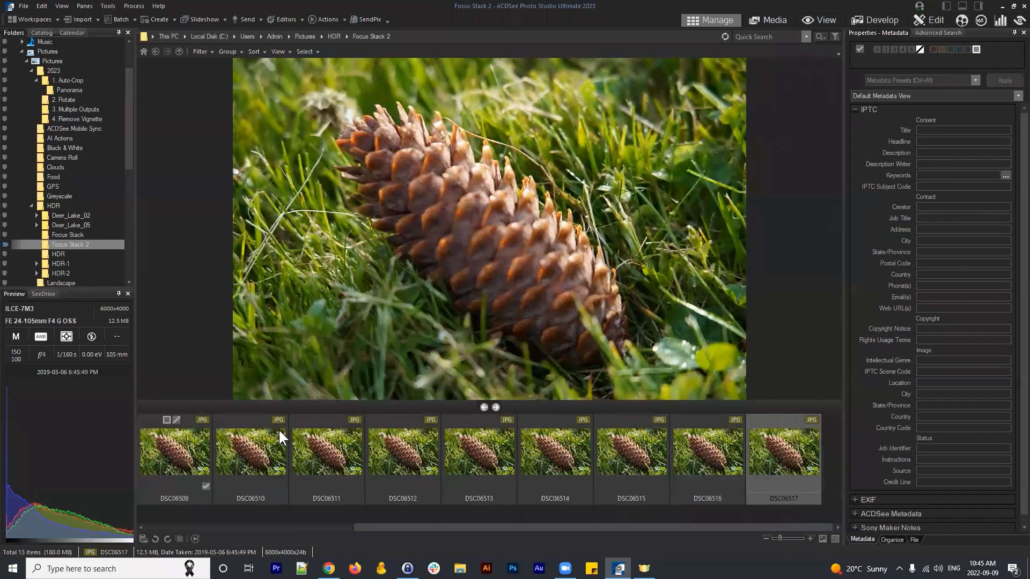
Step through the pine cone photos again from DSC06505 onward, comparing where each shot is in focus
key(Left)
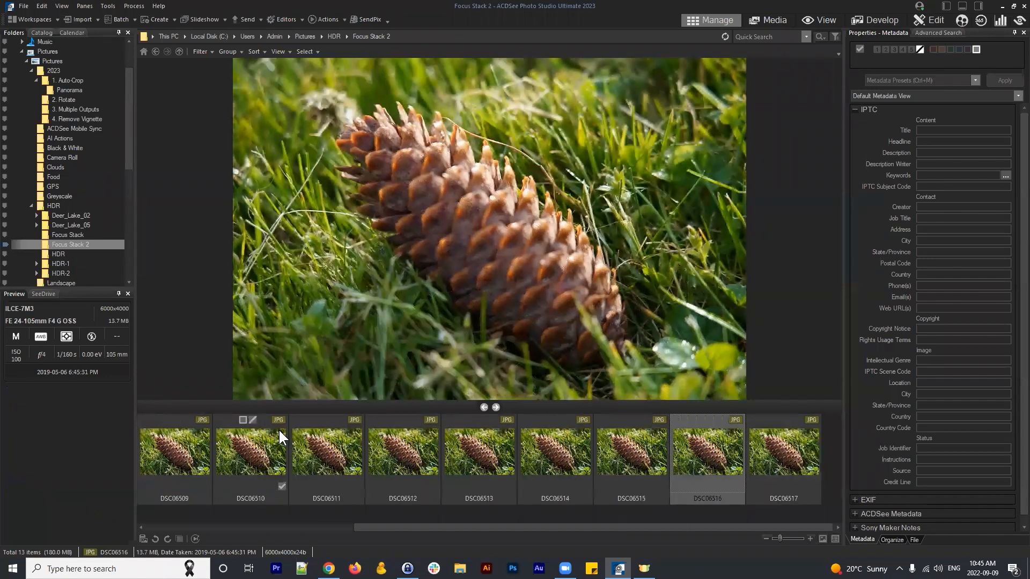
key(Left)
key(Home)
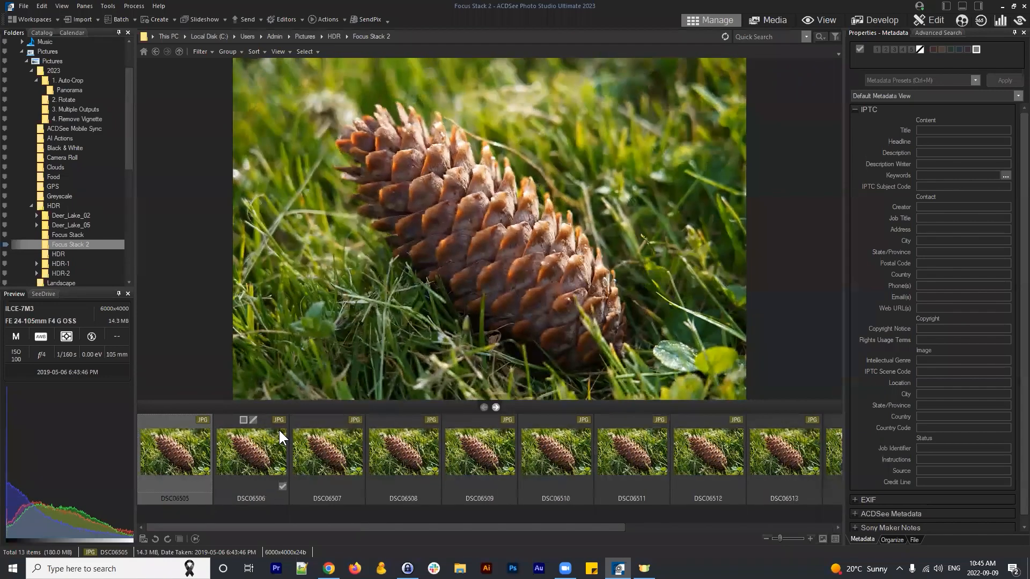
key(Right)
key(Right)
key(Right)
key(Right)
key(Right)
key(Right)
key(Right)
key(Right)
key(Right)
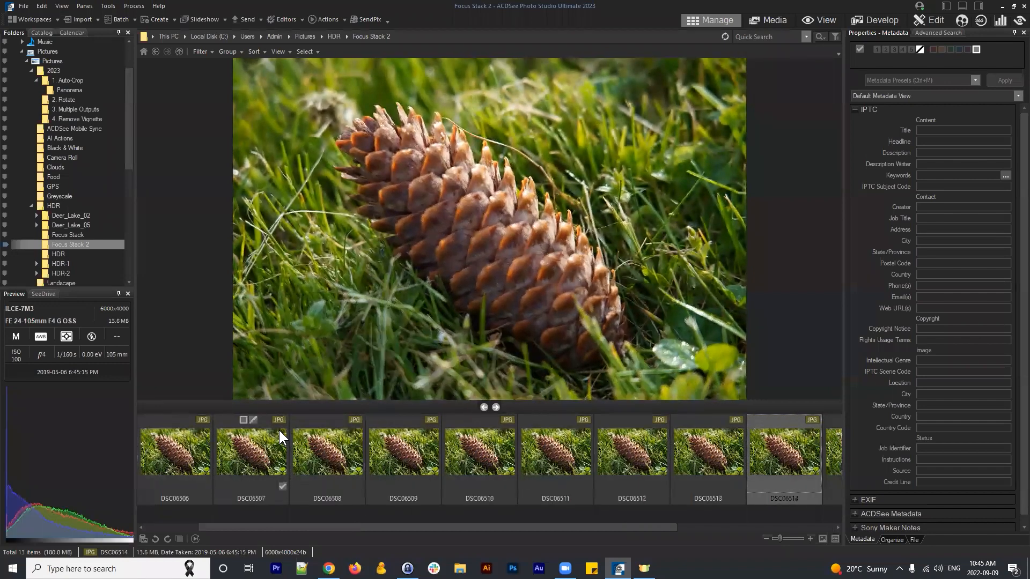
key(Right)
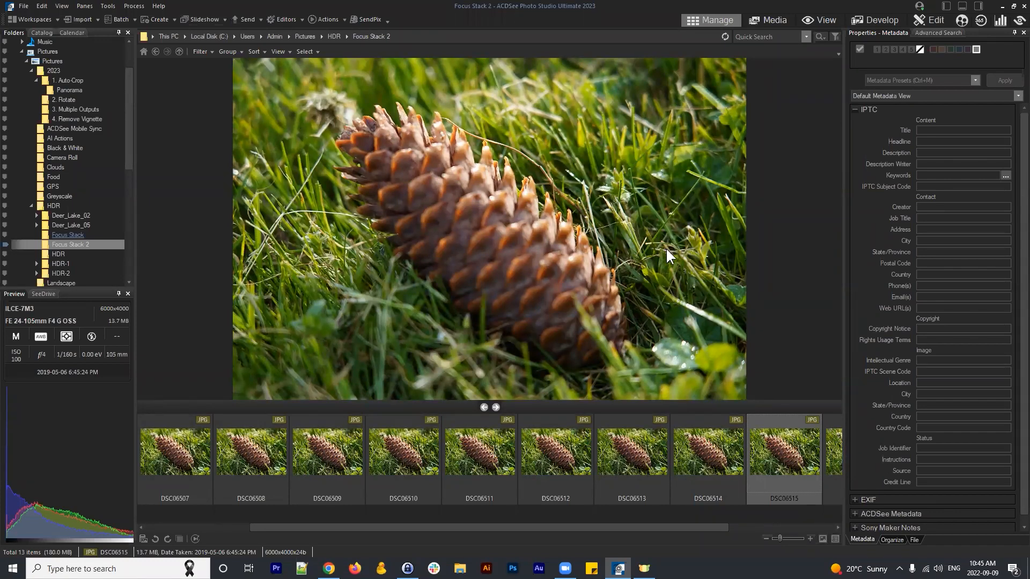
Reopen the Focus Stack 2 folder from its parent folder and switch the file list back to a thumbnail layout
click(155, 52)
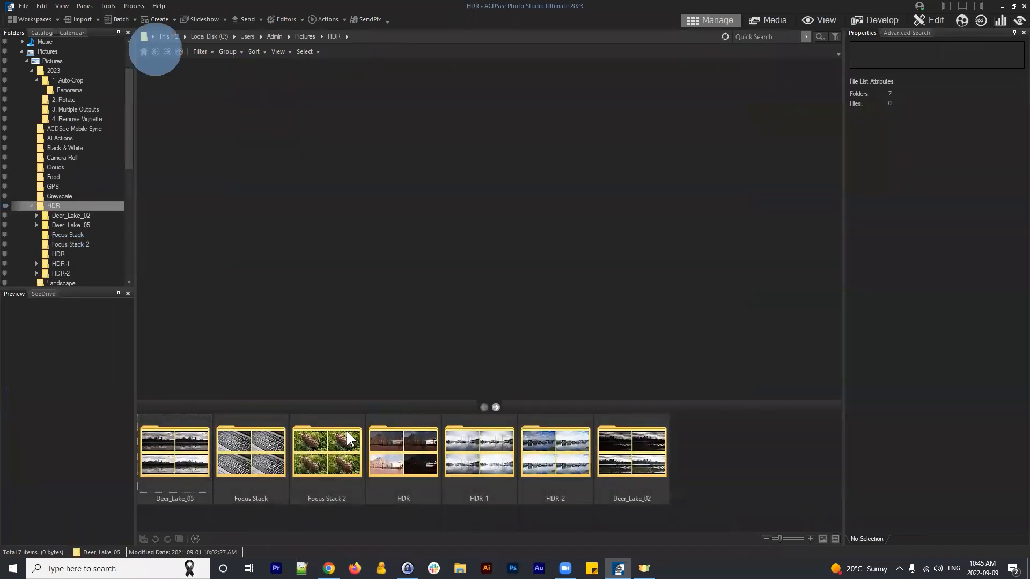
double_click(321, 435)
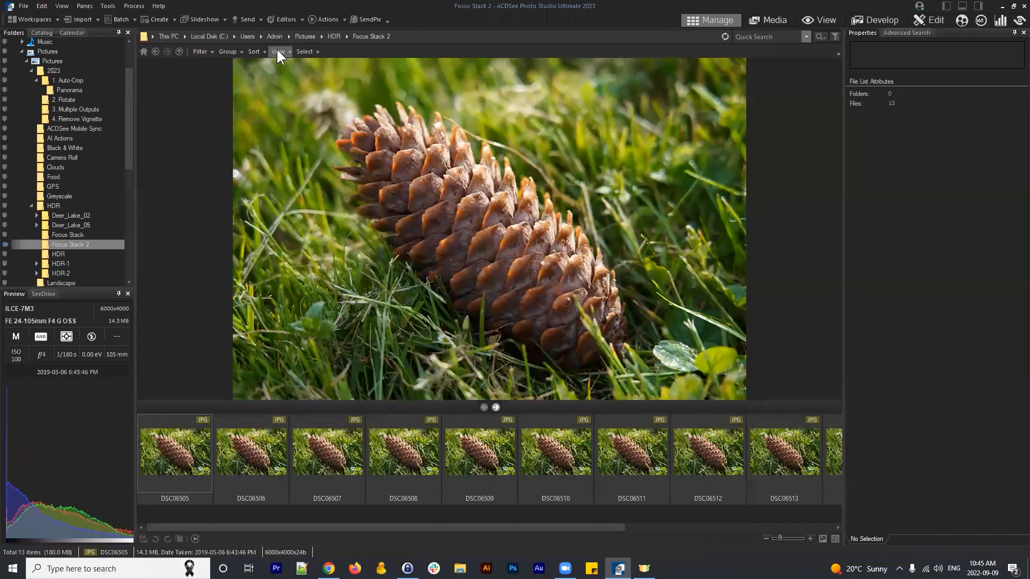
click(277, 50)
click(295, 88)
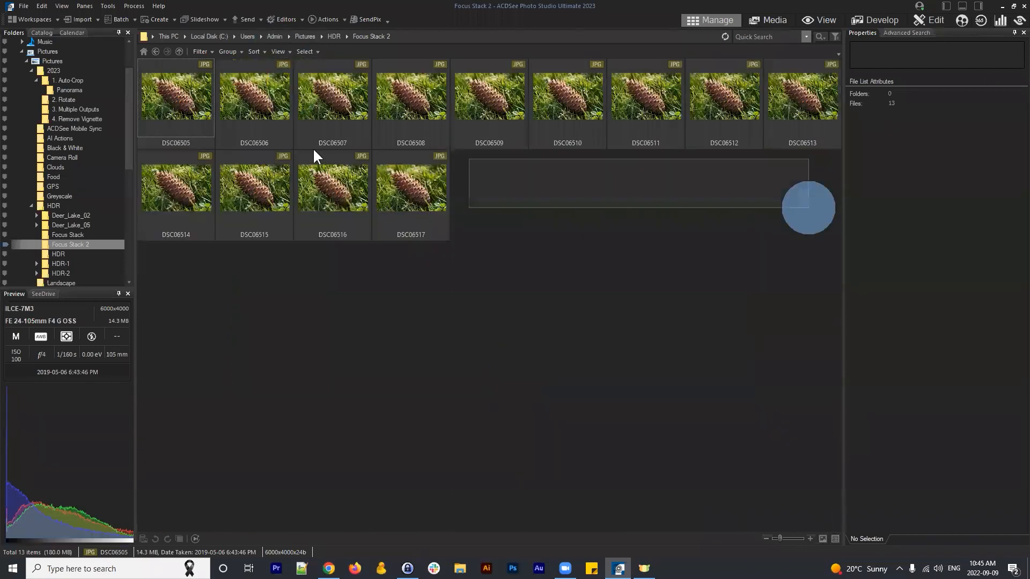
Load all 13 pine cone photos into Photomerge and generate a Focus Stack preview
key(ctrl+a)
click(129, 7)
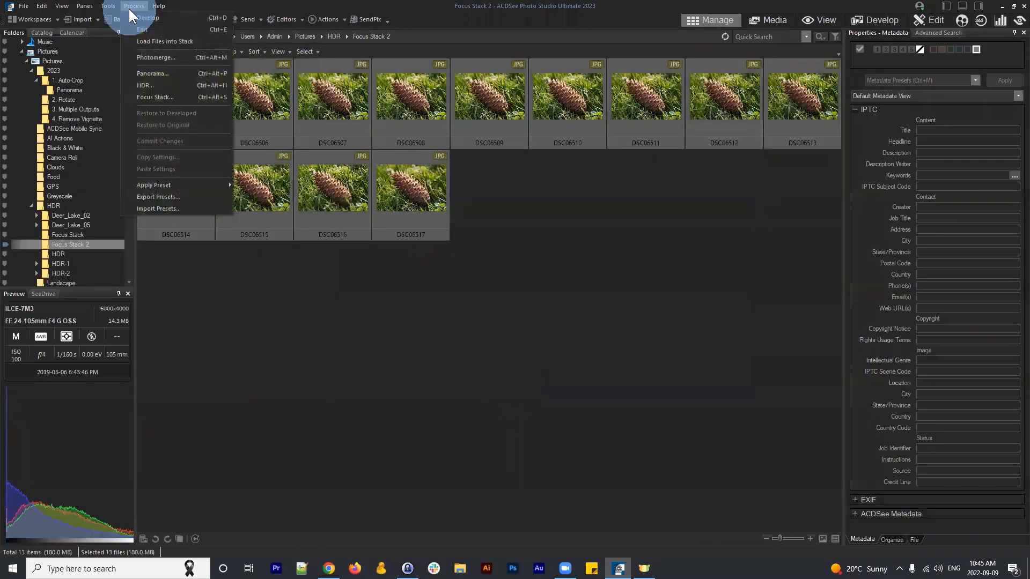
click(159, 56)
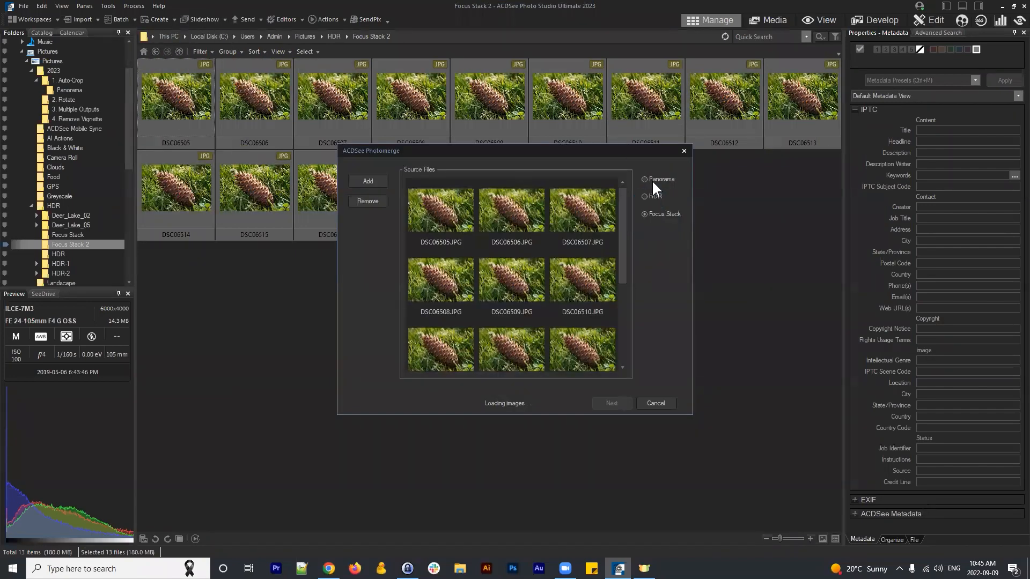
drag(569, 153, 555, 143)
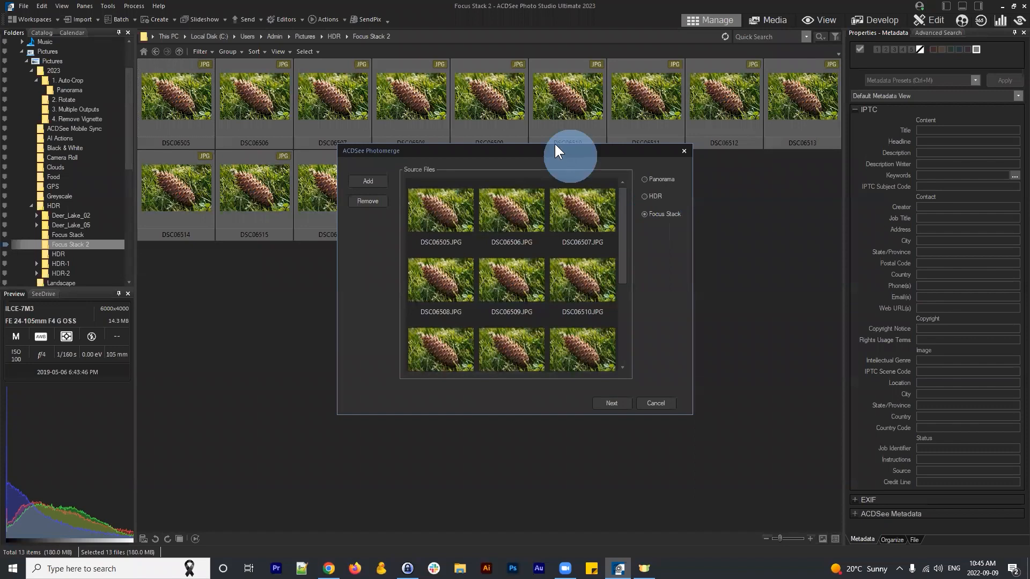
click(598, 393)
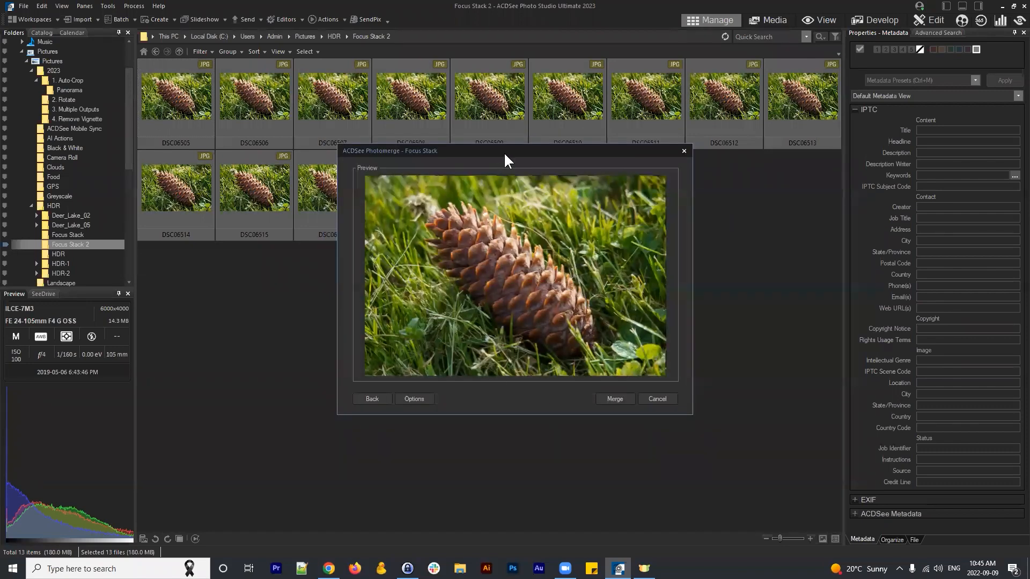
drag(503, 153, 497, 162)
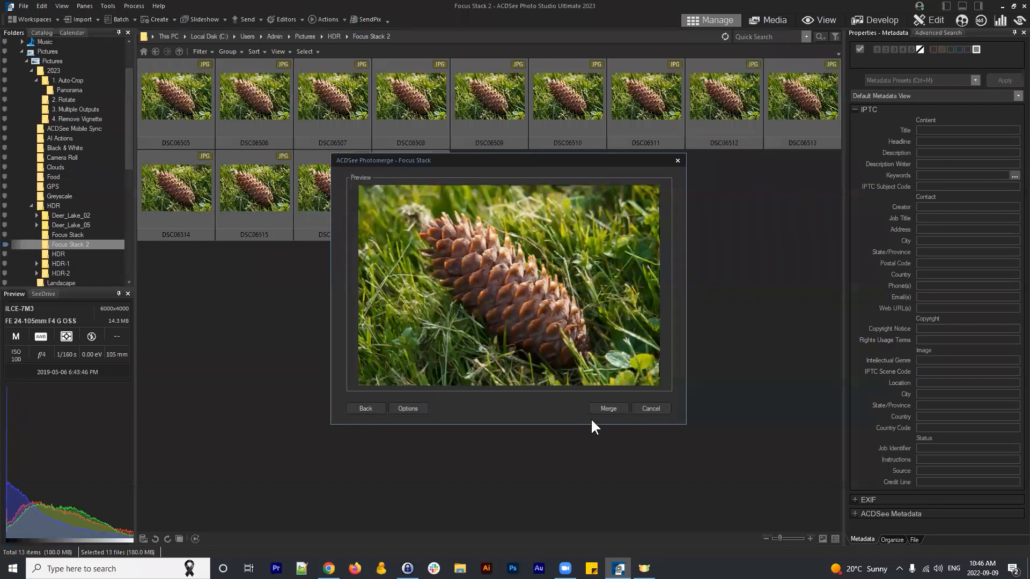
Accept the output options as PNG in the same folder as the source, and merge the focus stack
click(412, 408)
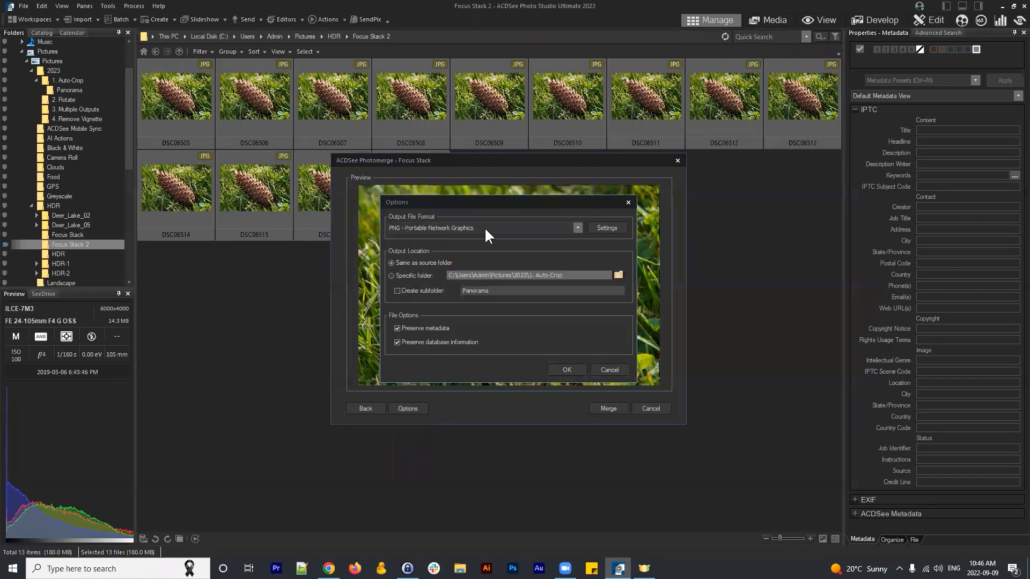
click(566, 370)
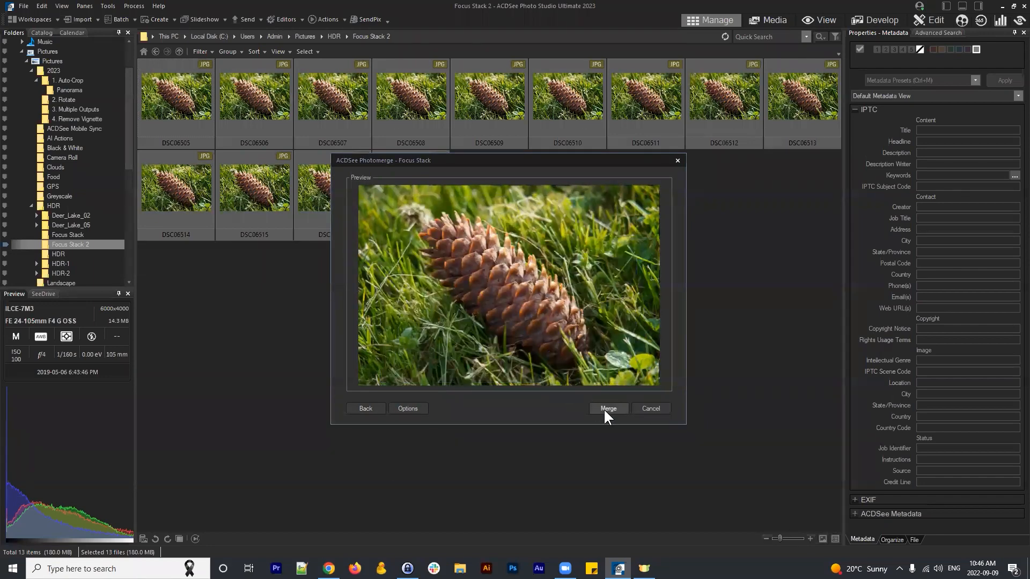
click(604, 408)
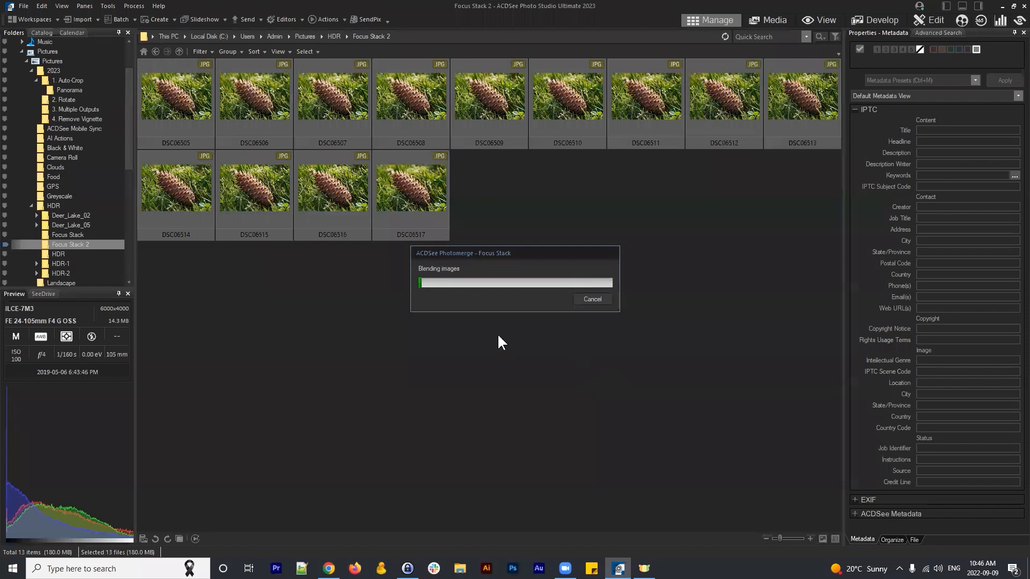
drag(530, 255, 523, 258)
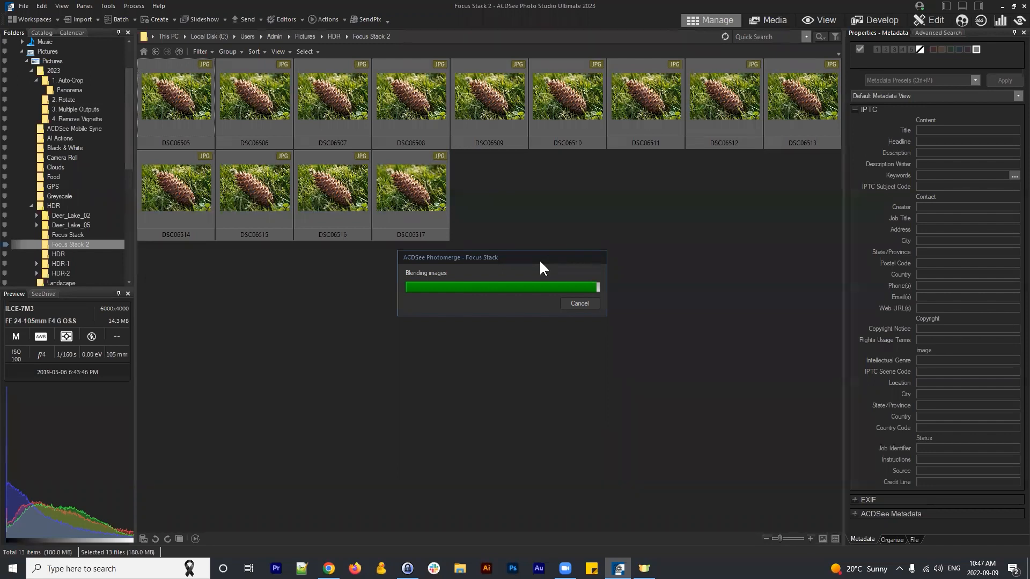
click(551, 257)
click(541, 256)
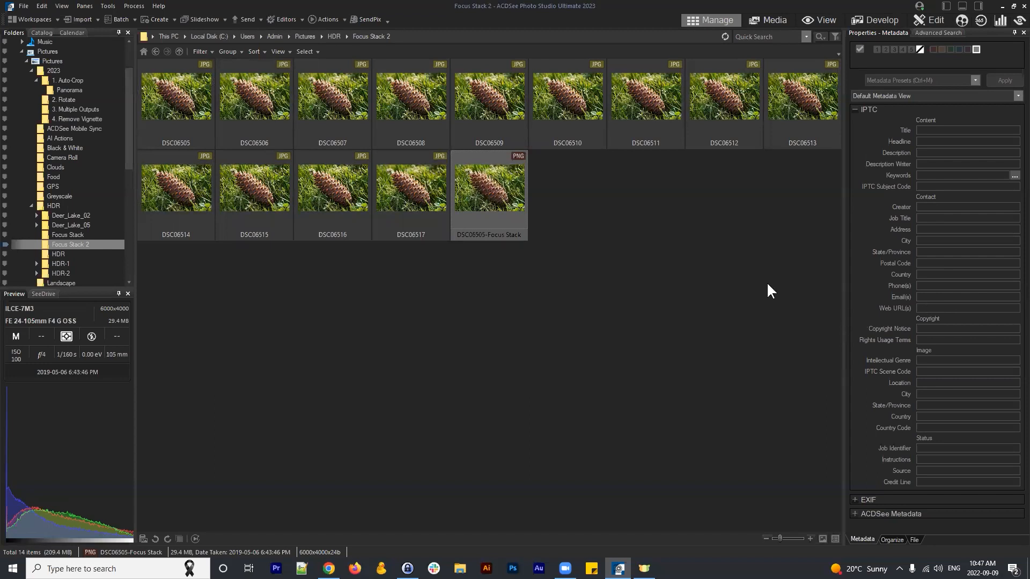
Select the merged DSC06505-Focus Stack image and examine it in the filmstrip layout with a large preview
click(612, 208)
click(504, 199)
click(278, 52)
click(296, 76)
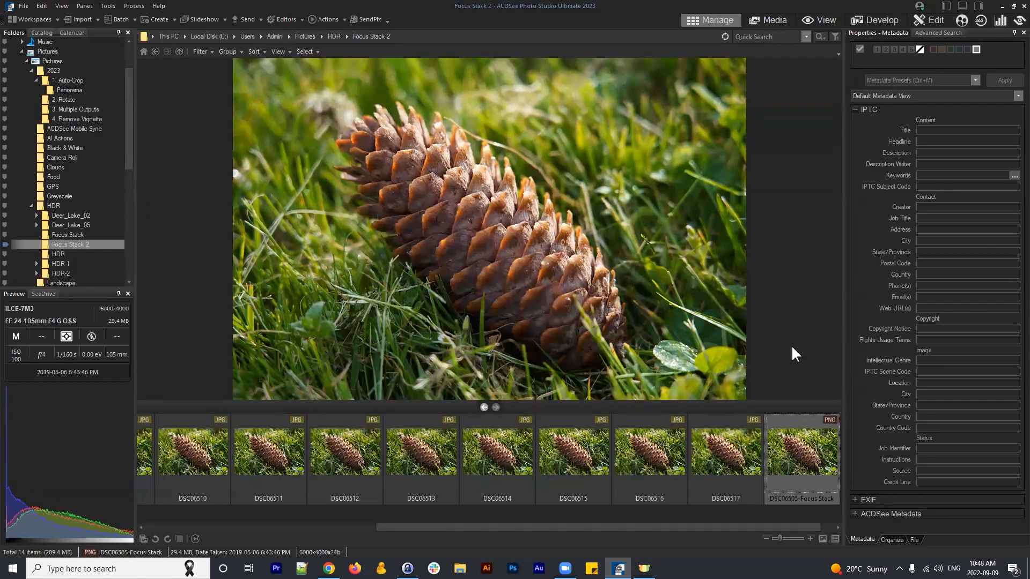
Return to the parent HDR folder and switch the file list back to thumbnails
click(156, 52)
click(277, 52)
click(298, 83)
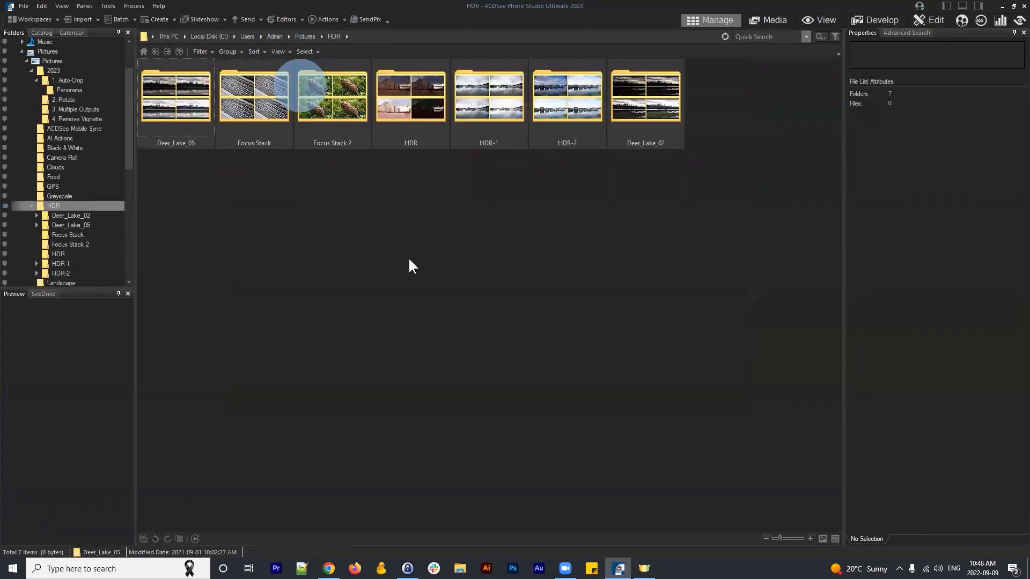
click(409, 267)
Go to the AI Actions folder and open the photo of the black game controller on yellow in Edit mode
click(155, 51)
double_click(355, 105)
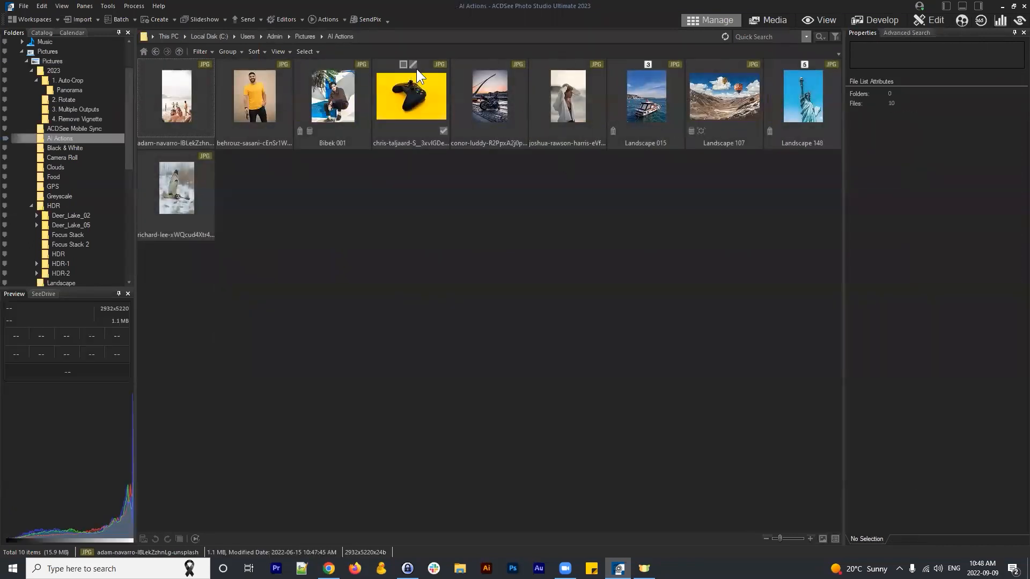
click(418, 76)
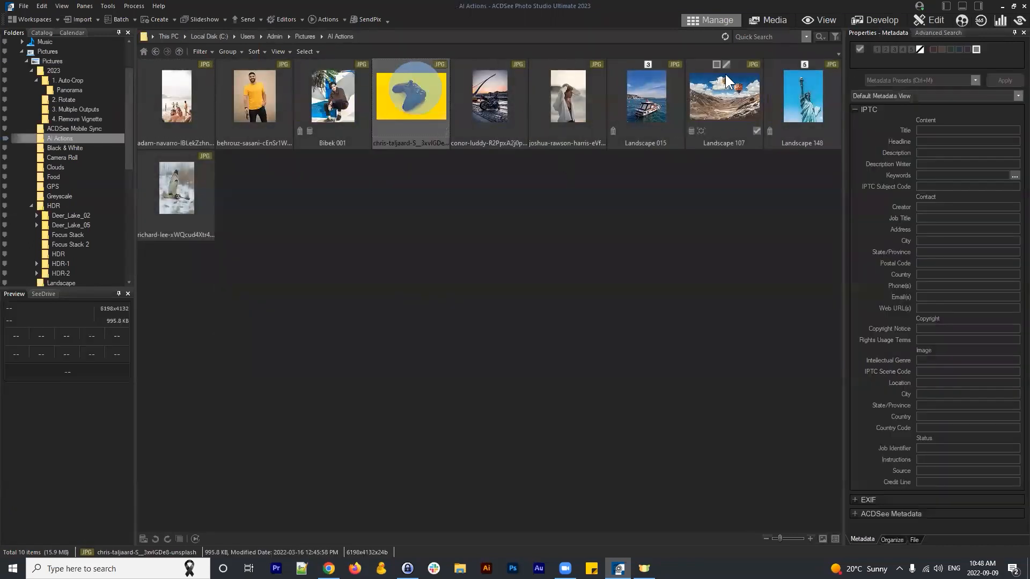
click(936, 21)
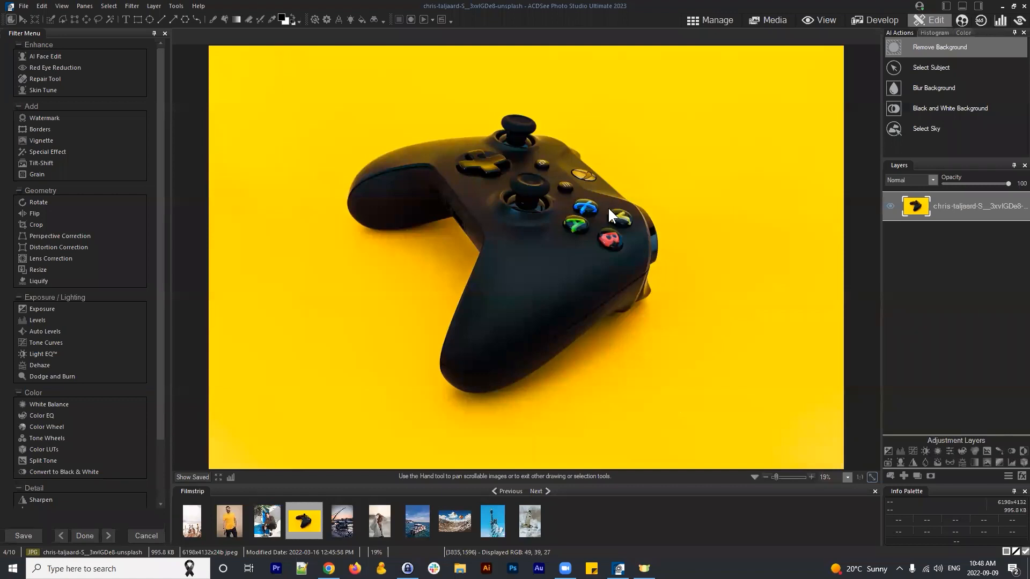
Outline the controller's near handle and lower body with a node-based selection, closing the outline beside the thumbstick
click(62, 21)
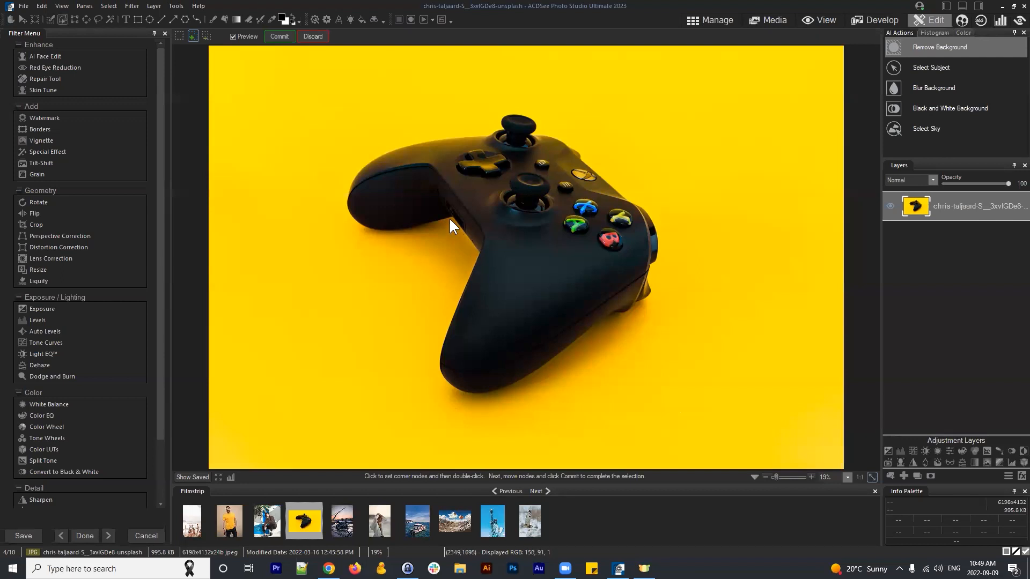
scroll(536, 236, up, 3)
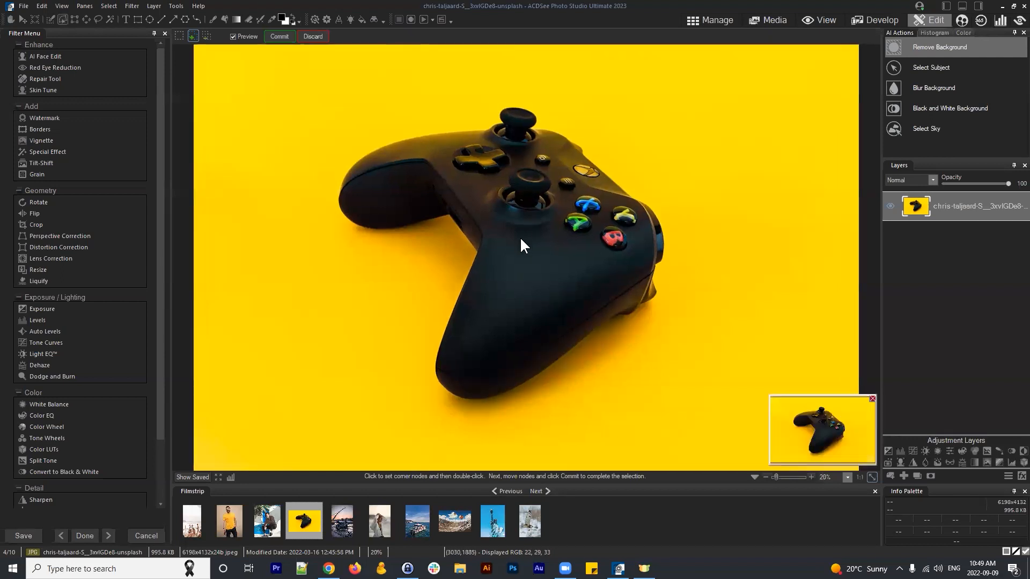
drag(563, 299, 590, 244)
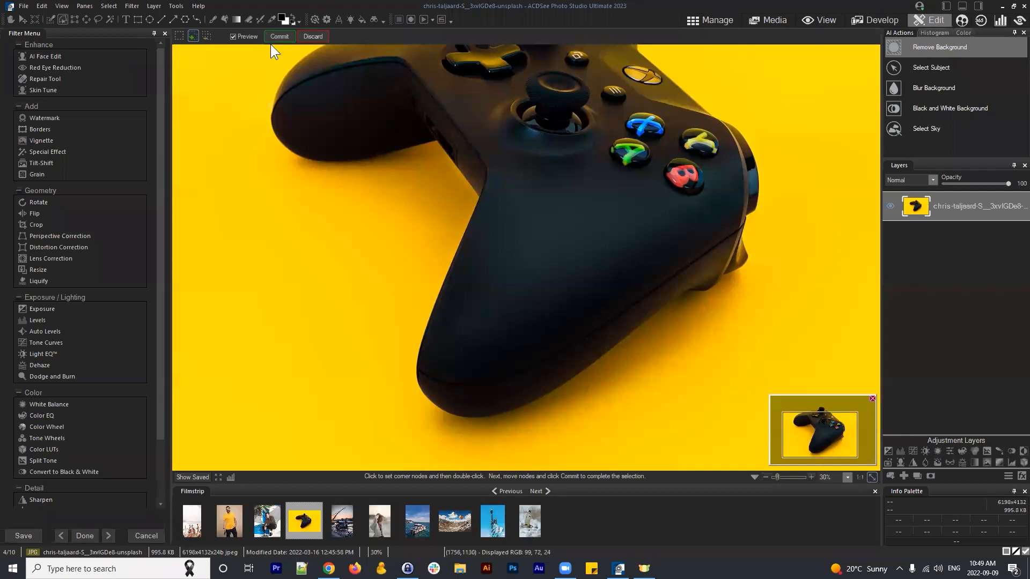
click(436, 141)
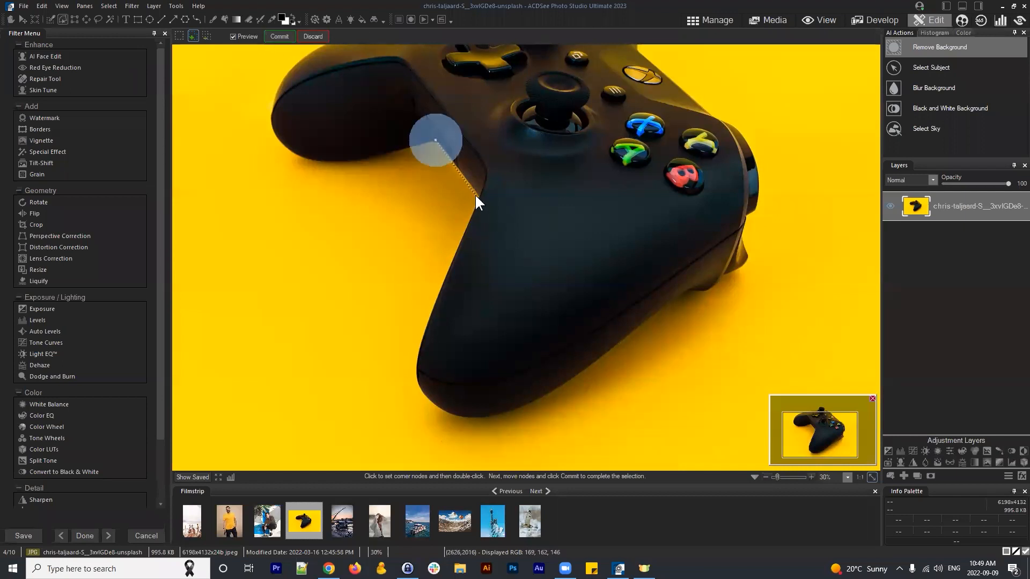
click(478, 196)
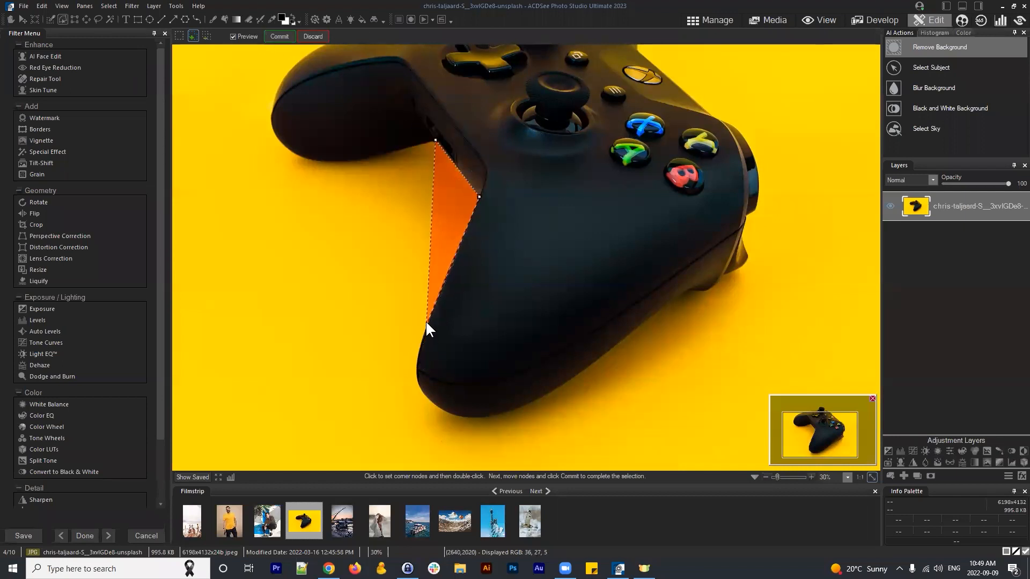
click(441, 288)
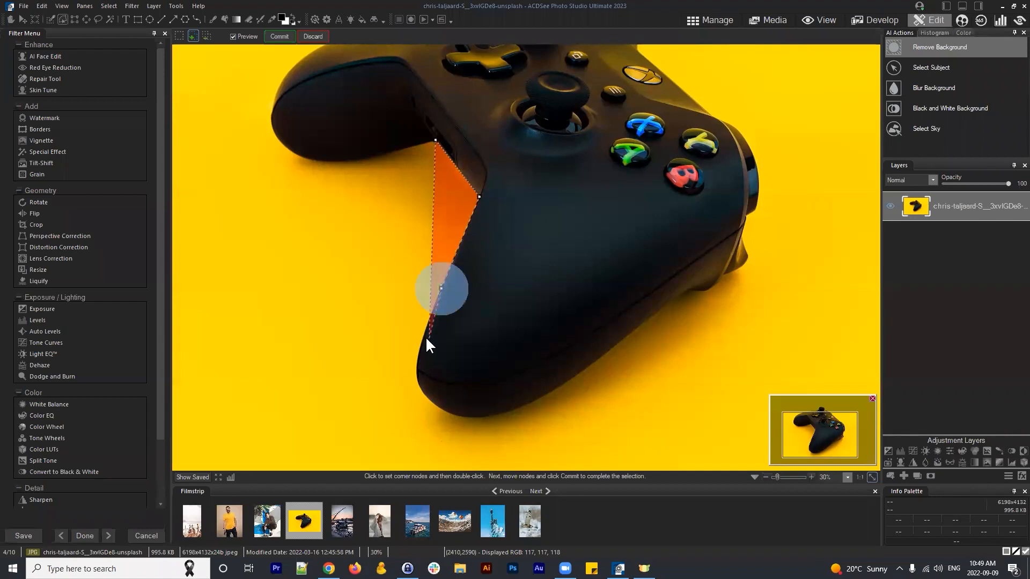
click(424, 332)
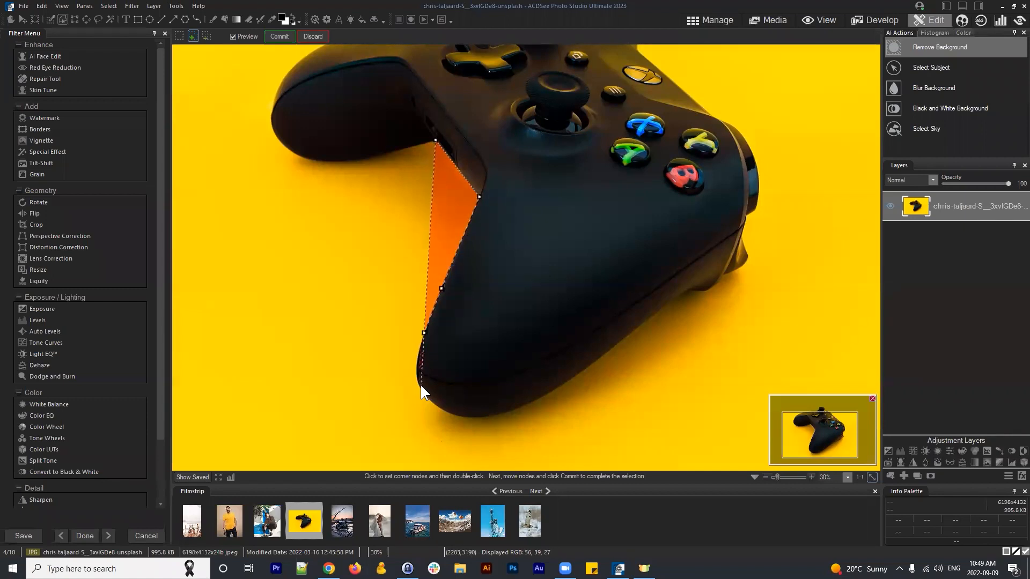
click(421, 388)
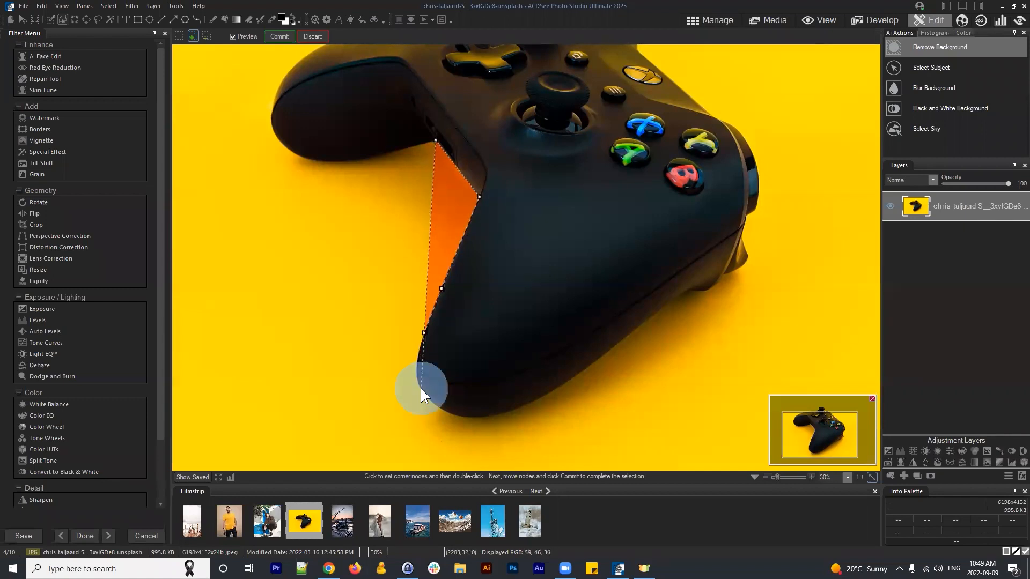
click(452, 414)
click(507, 412)
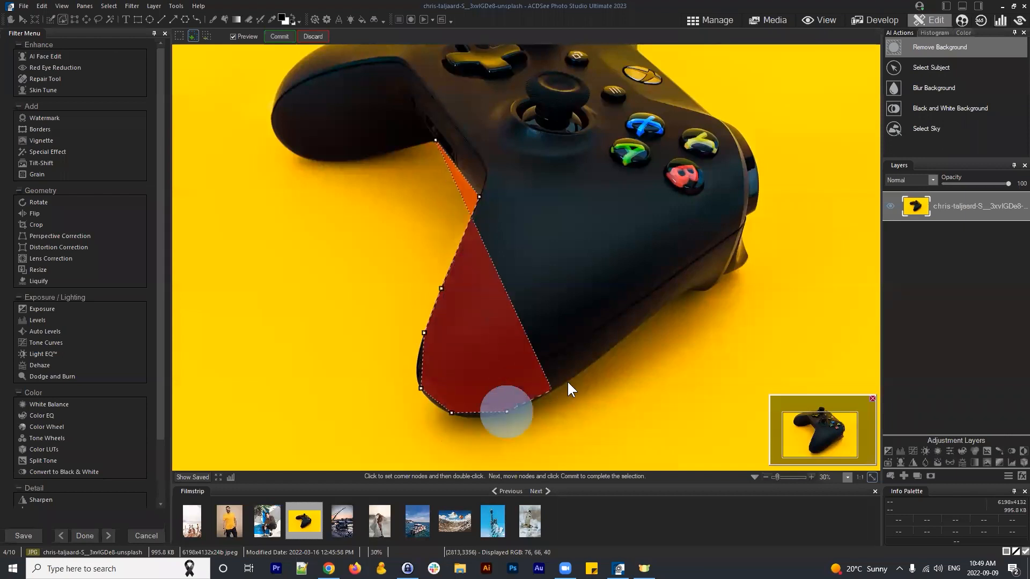
click(570, 381)
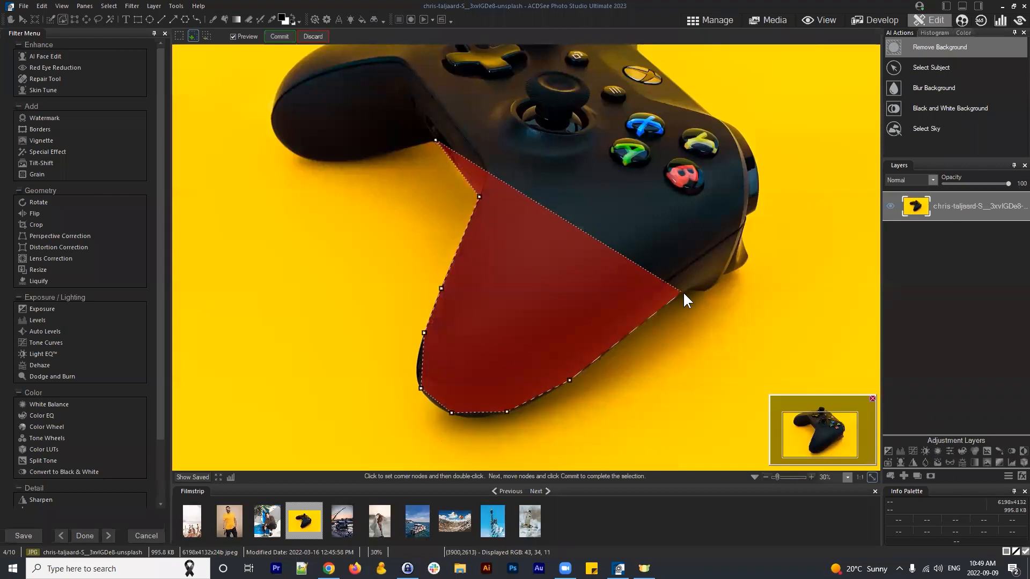
click(683, 292)
click(697, 291)
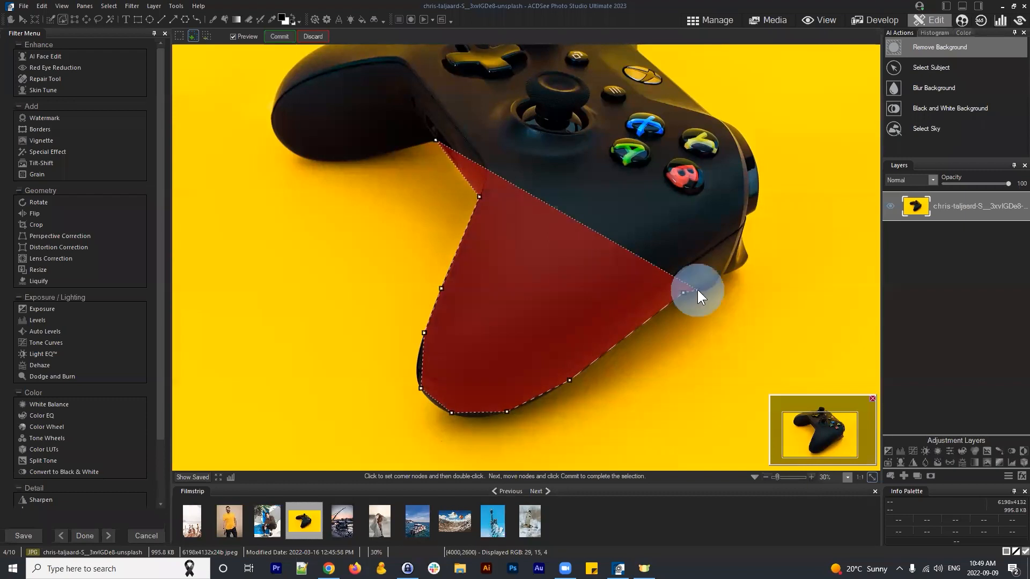
click(707, 291)
click(719, 283)
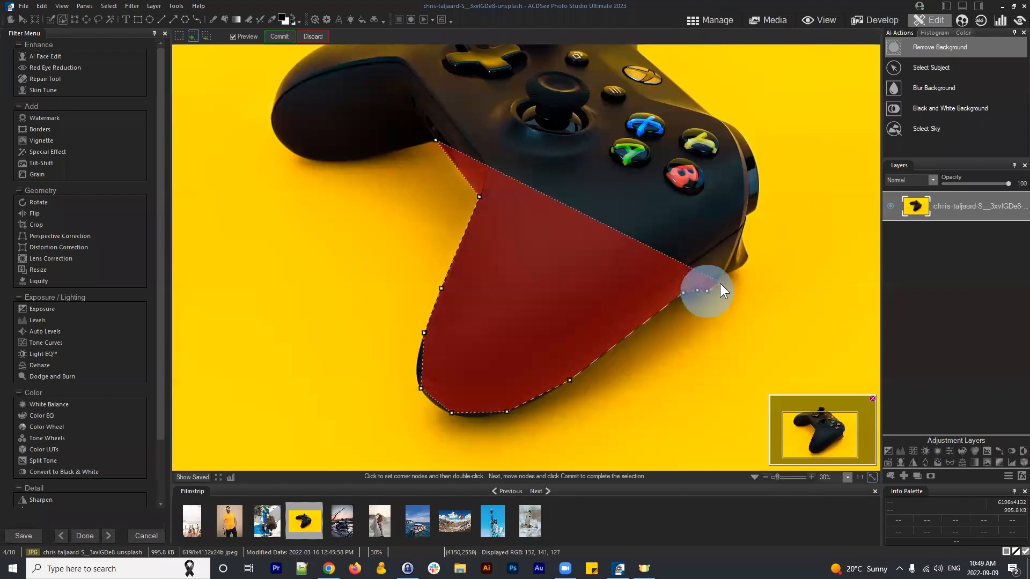
click(748, 215)
double_click(589, 111)
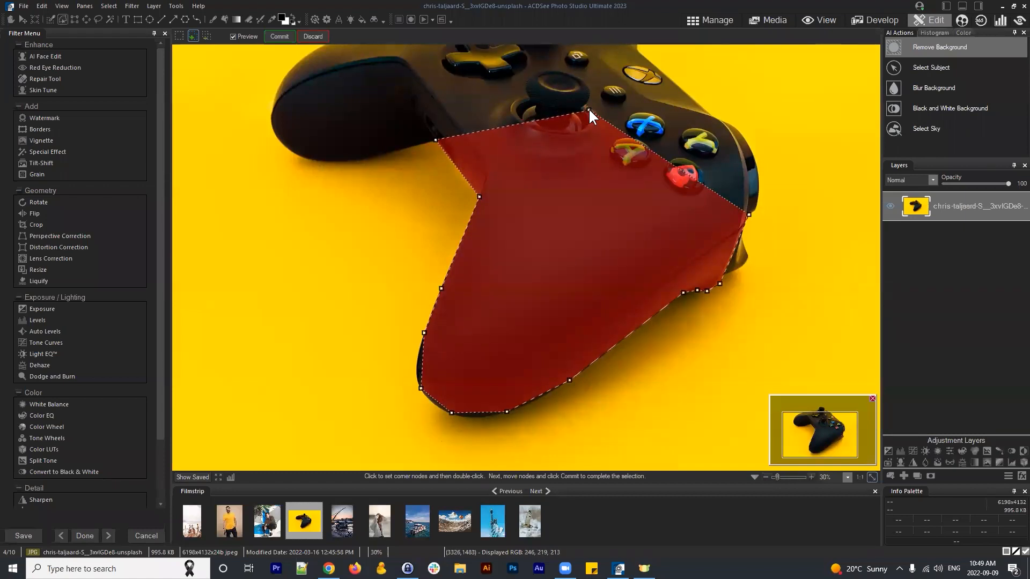
Close the outline and curve its outer segments to fit the rounded side of the near handle's tip
click(589, 108)
click(421, 361)
drag(416, 365, 415, 367)
click(417, 388)
drag(435, 403, 434, 407)
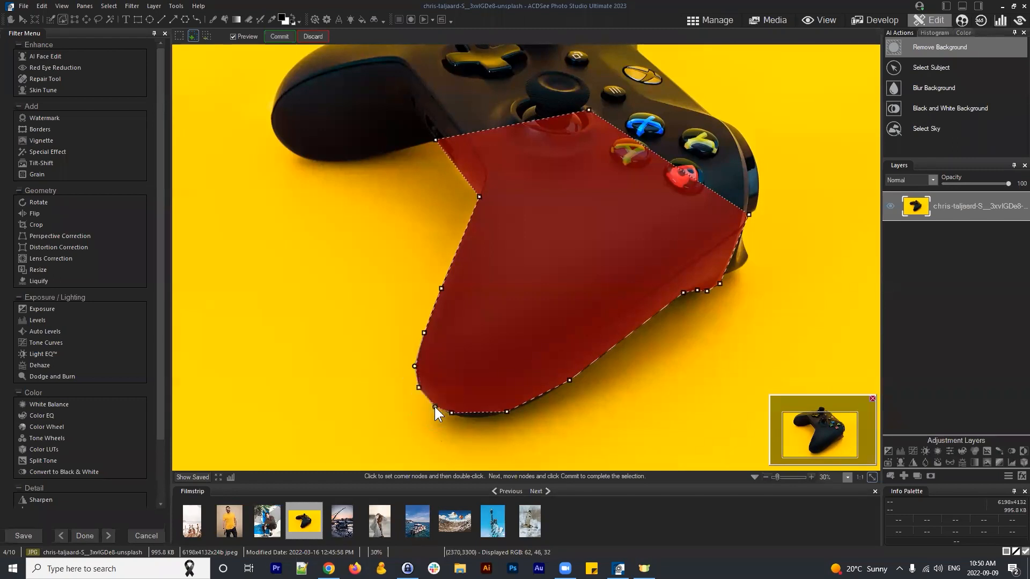
Reshape the outline's bottom segments and nodes to follow the rounded end of the near handle
scroll(548, 333, up, 3)
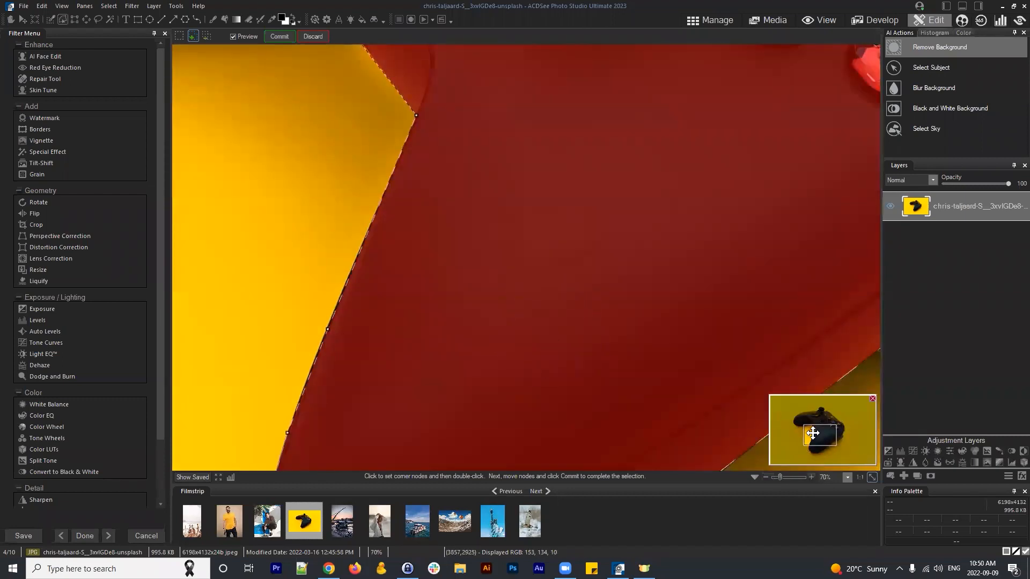
drag(816, 421, 810, 460)
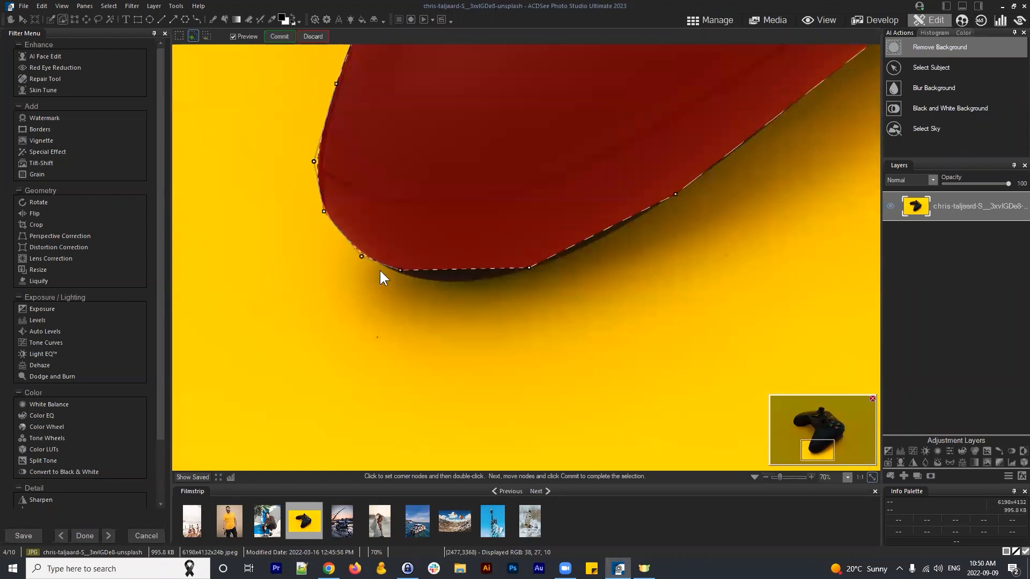
drag(461, 271, 402, 274)
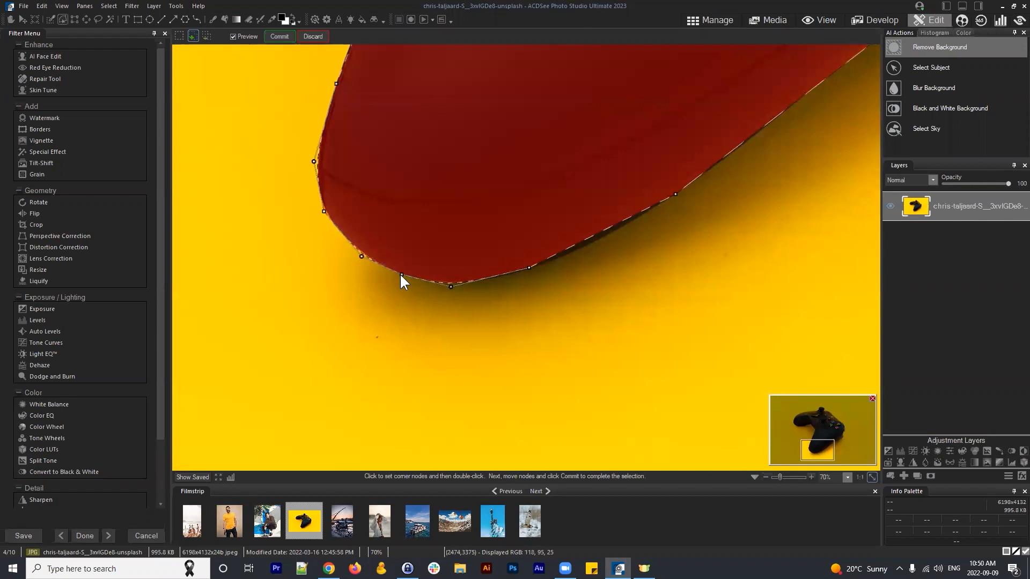
click(597, 242)
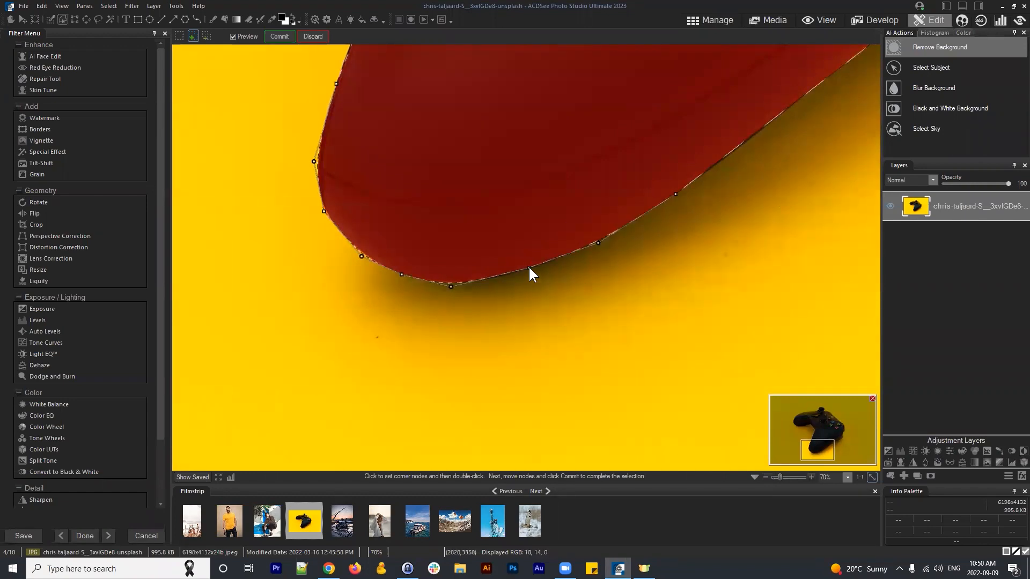
drag(525, 269, 525, 271)
Fit the outline to the body's lower edge, from the near handle up past the bump to the trigger
drag(739, 239, 387, 382)
drag(436, 312, 439, 315)
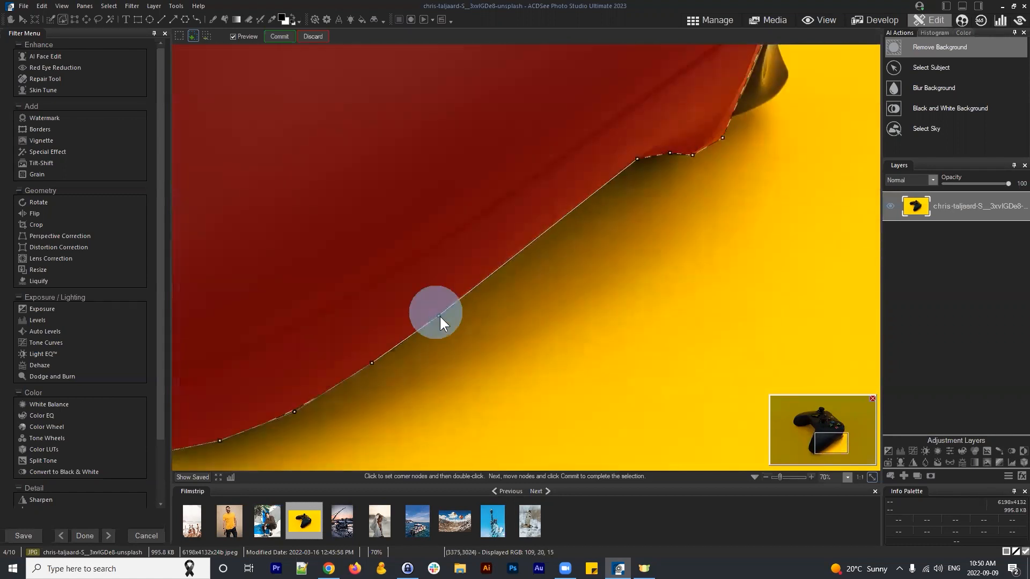
drag(751, 184, 649, 265)
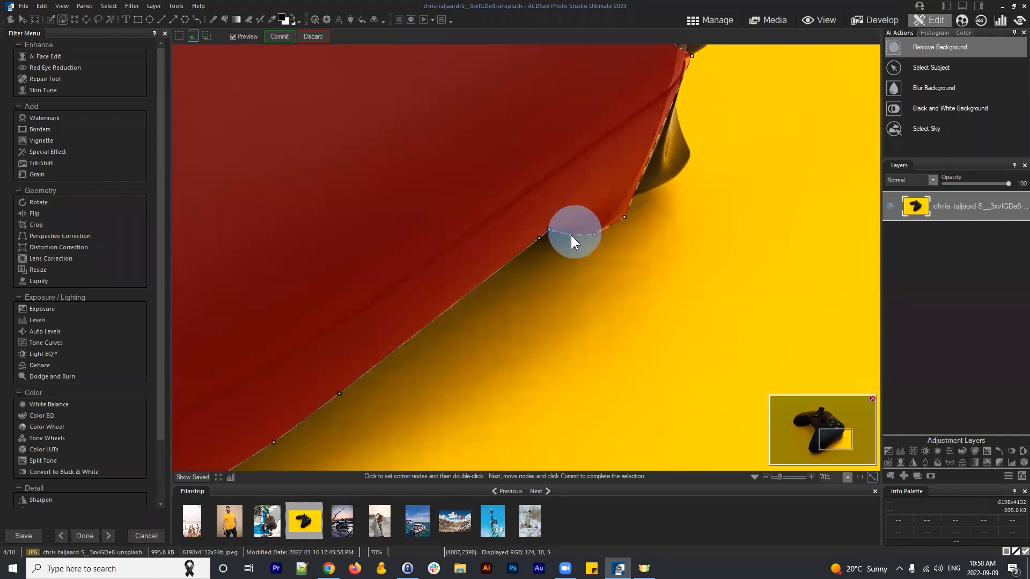
drag(626, 230, 540, 247)
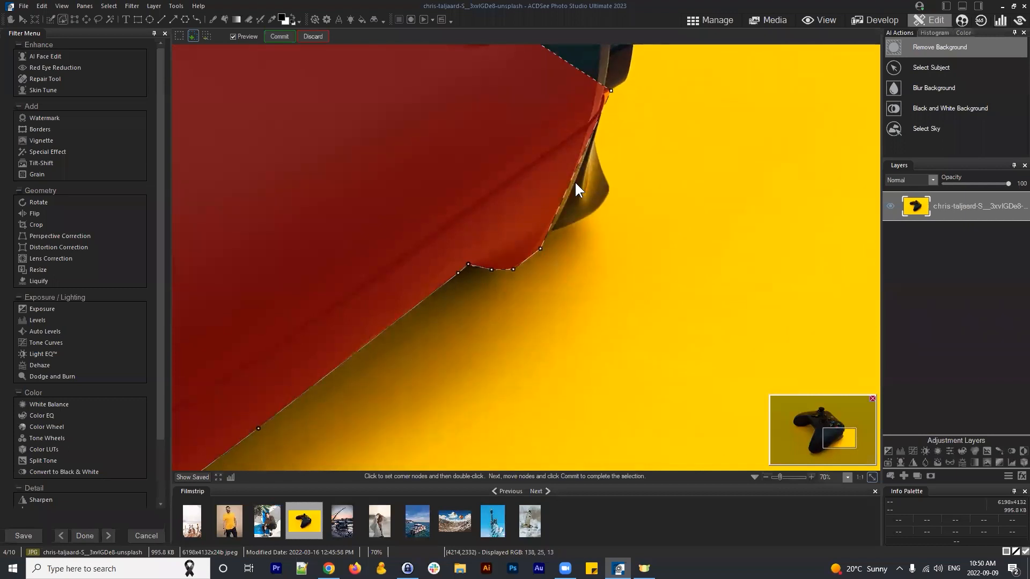
drag(573, 182, 573, 188)
Try adding an extra corner node near the face buttons and moving it towards the D-pad, and delete it
drag(401, 128, 545, 268)
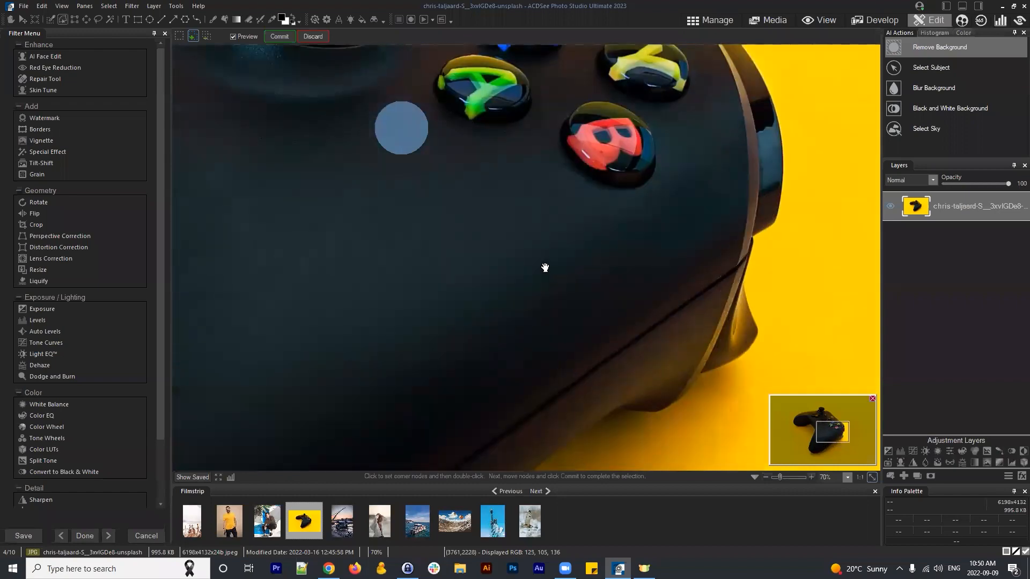
drag(403, 158, 628, 393)
drag(458, 318, 620, 190)
drag(677, 166, 490, 184)
scroll(638, 208, down, 3)
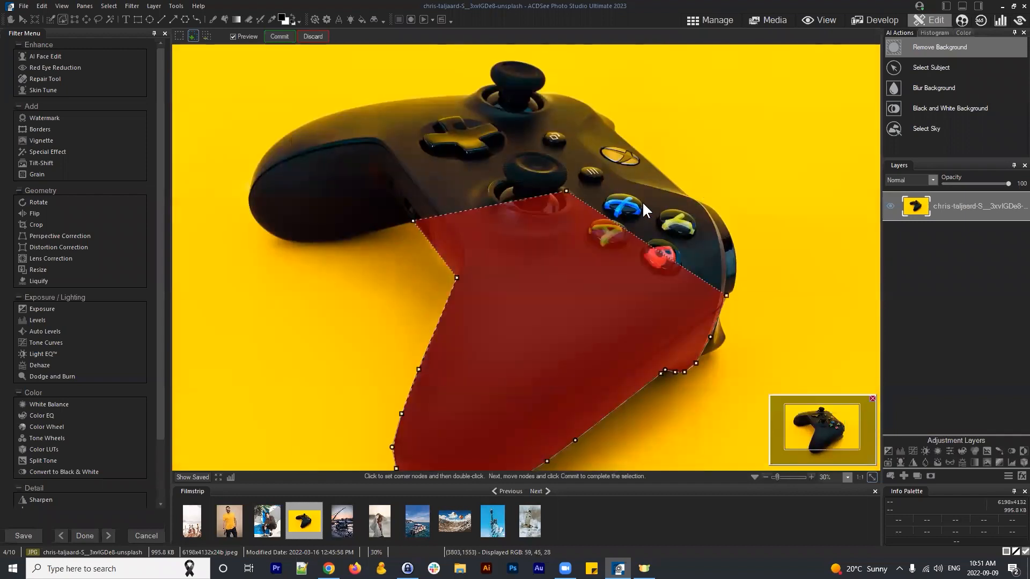
right_click(633, 234)
click(676, 228)
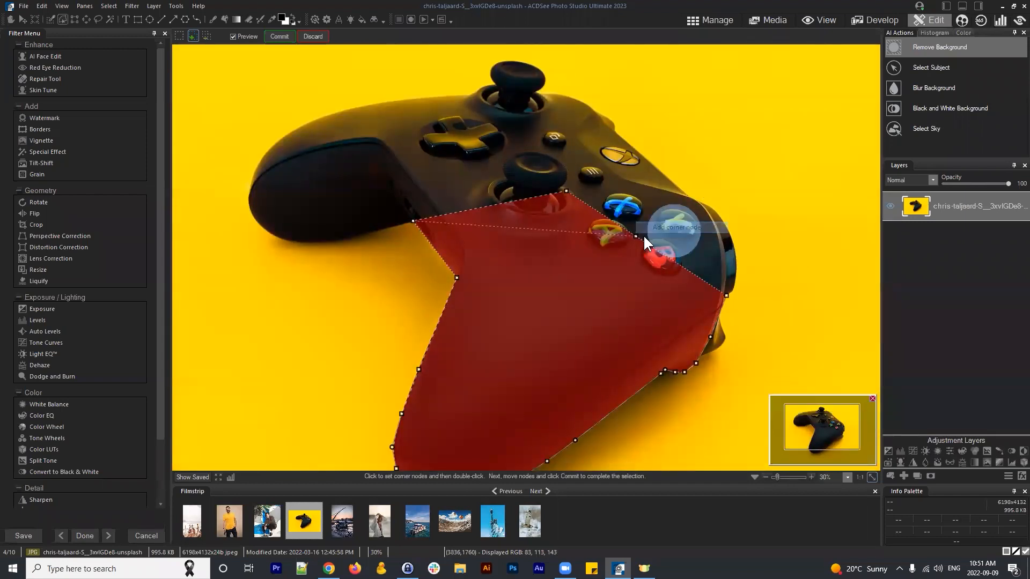
click(441, 114)
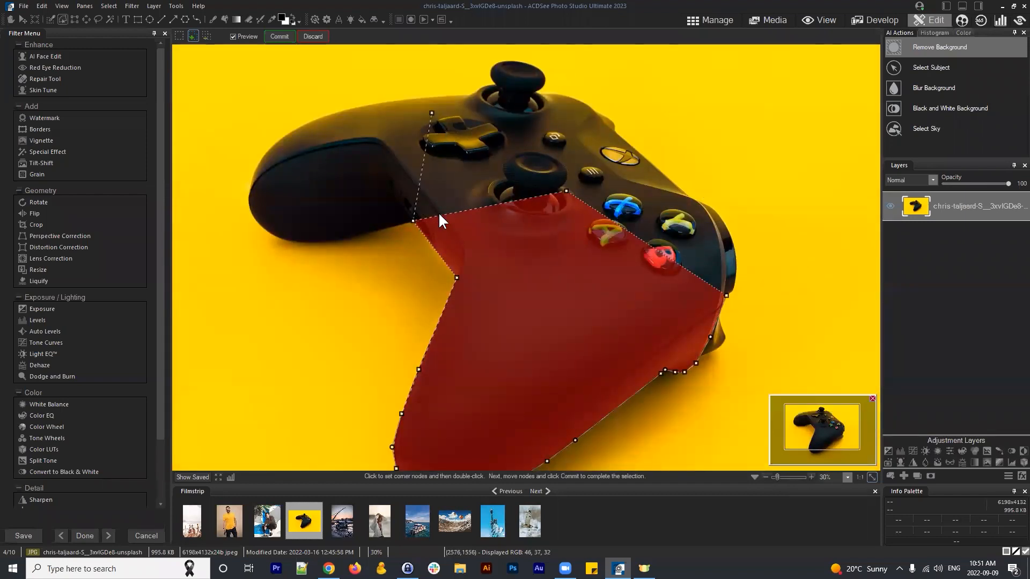
drag(432, 113, 452, 173)
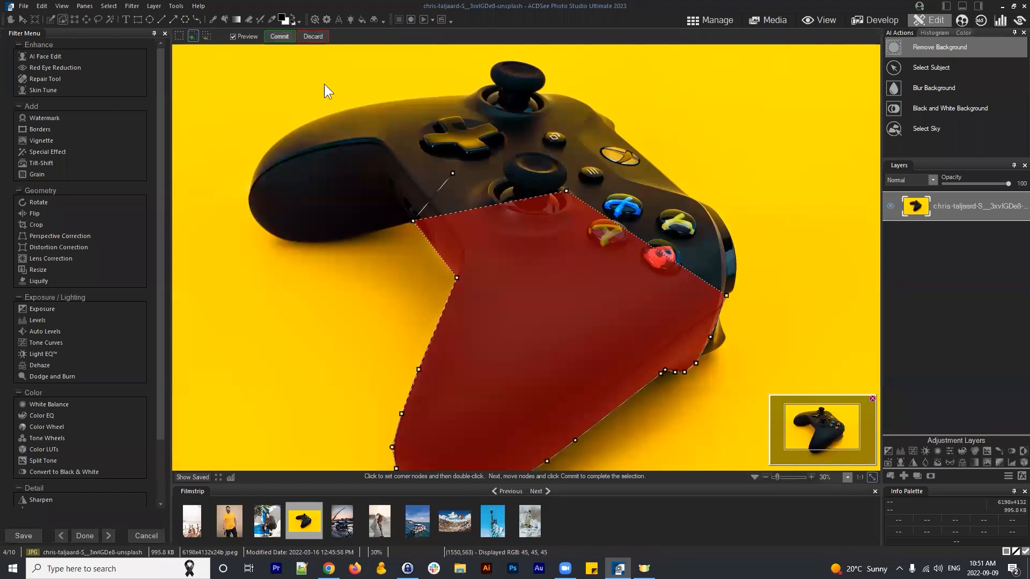
right_click(453, 172)
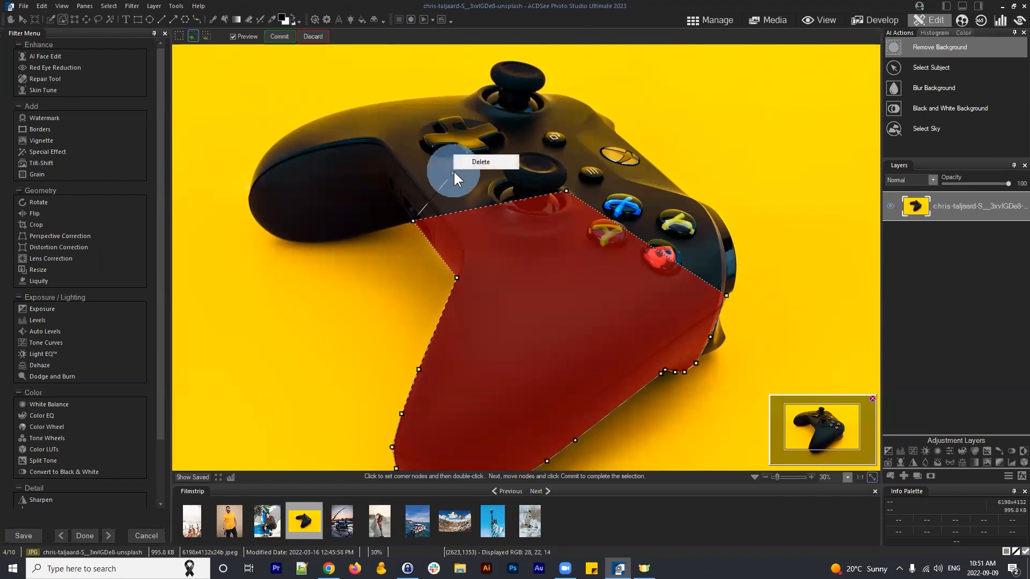
click(476, 163)
Bow the outline's upper edge over the front thumbstick's base, delete the extra corner node, and commit the selection
right_click(484, 205)
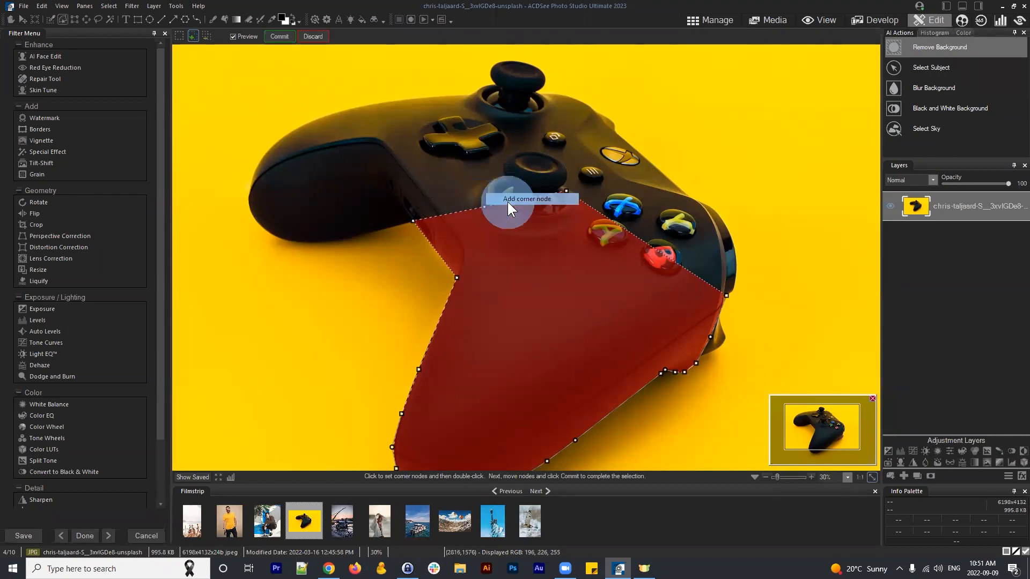
click(508, 202)
drag(489, 204, 472, 152)
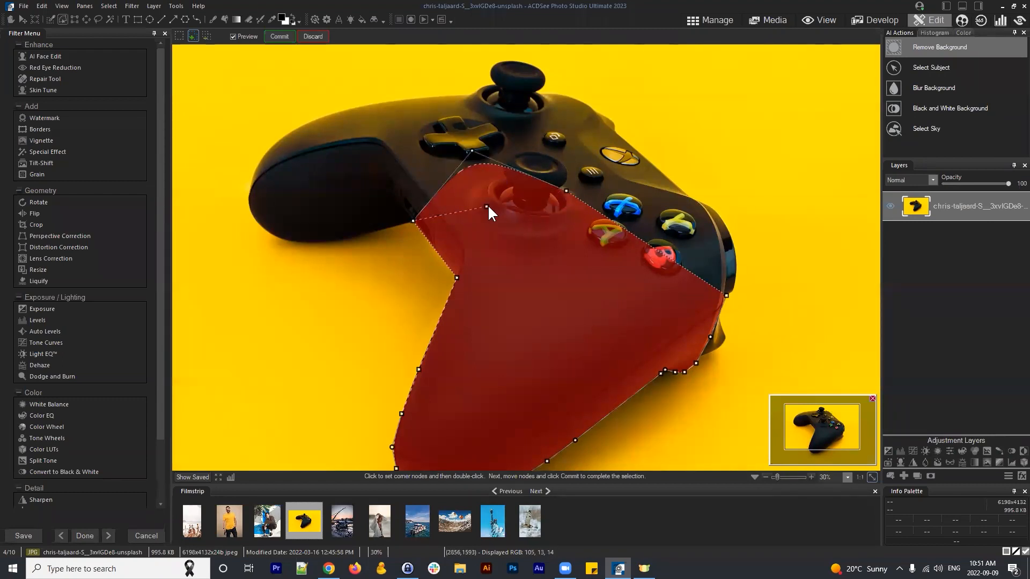
right_click(487, 207)
click(484, 189)
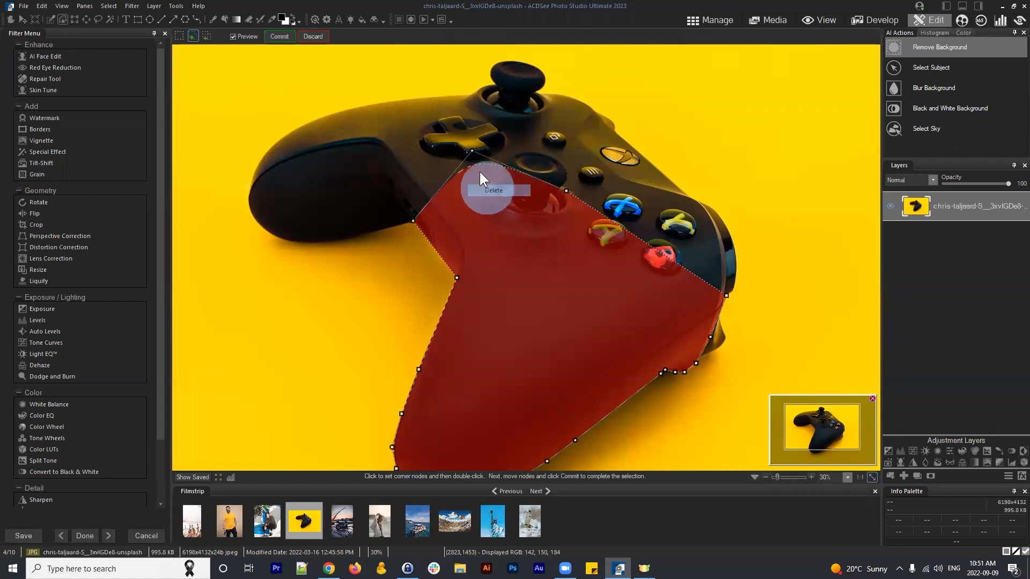
drag(472, 151, 459, 163)
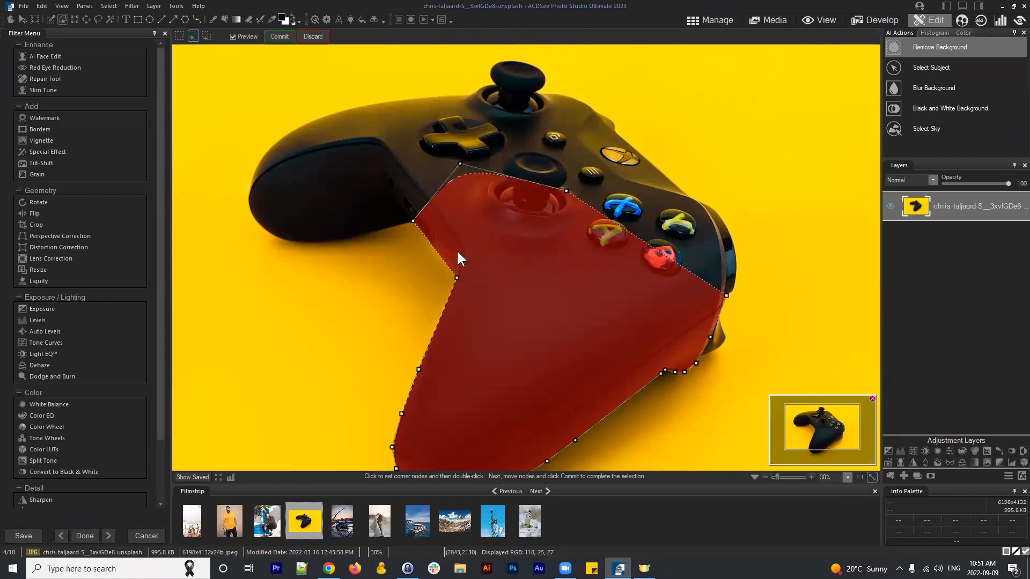
click(277, 38)
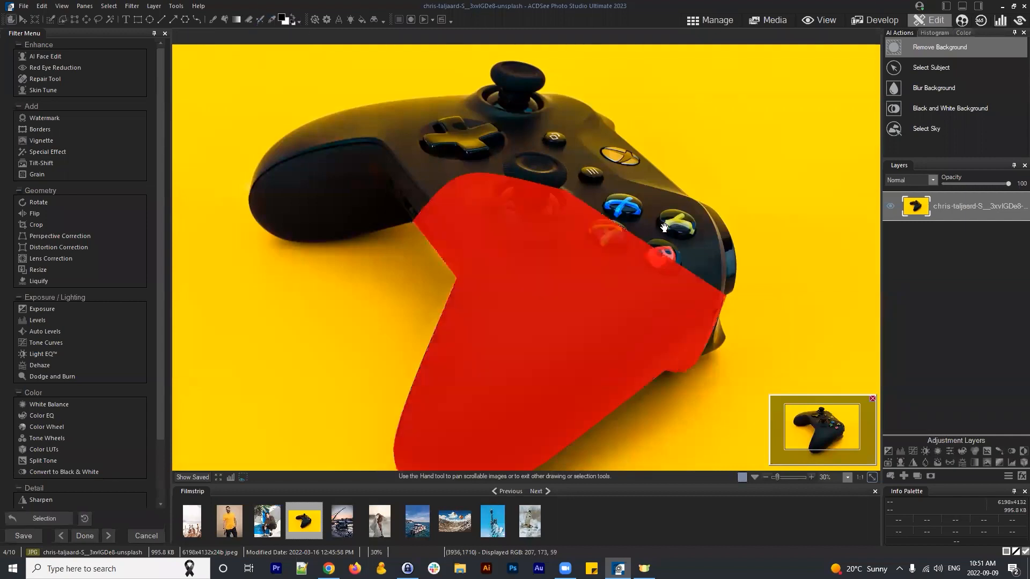
Add a second node-based outline around the far handle and D-pad, overlapping the existing selection below the front thumbstick
drag(643, 293, 752, 301)
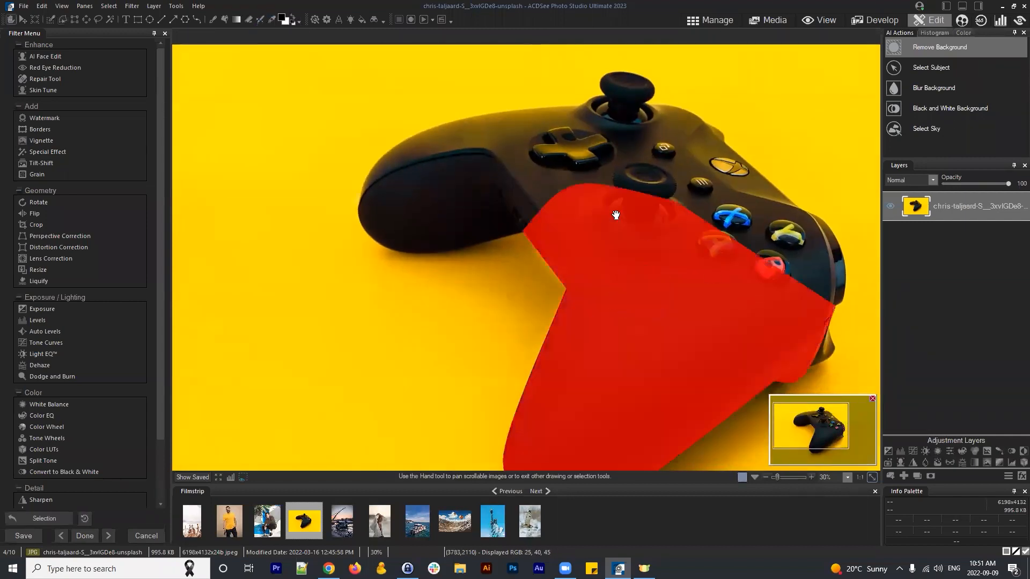
drag(616, 215, 580, 231)
scroll(630, 241, up, 3)
drag(344, 146, 547, 139)
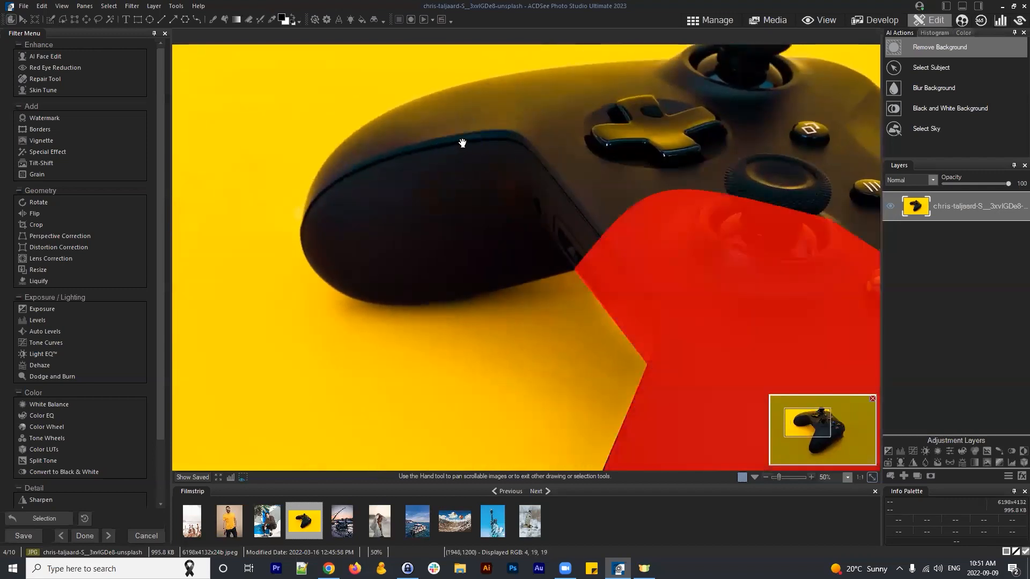
click(62, 18)
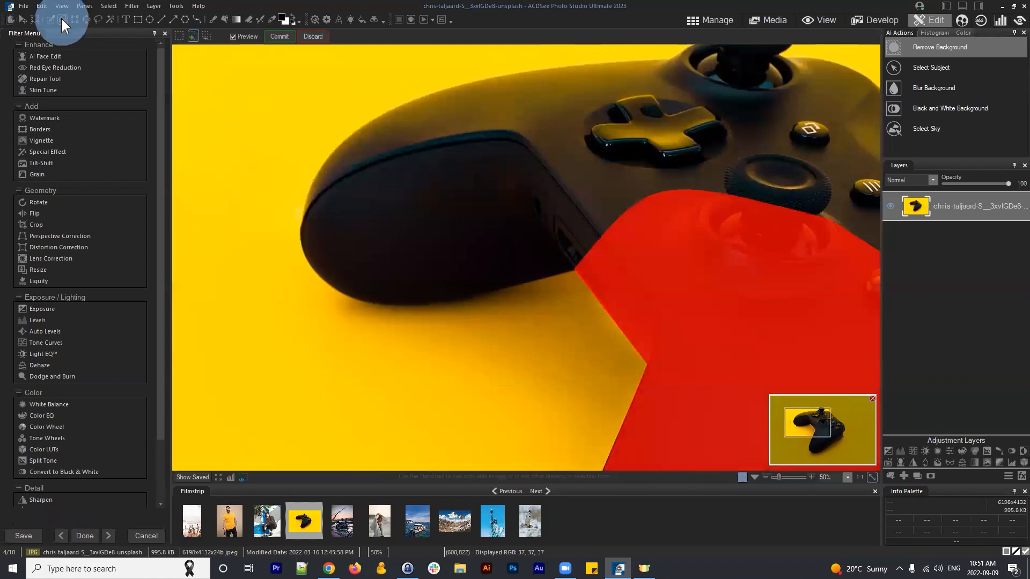
click(194, 36)
click(576, 270)
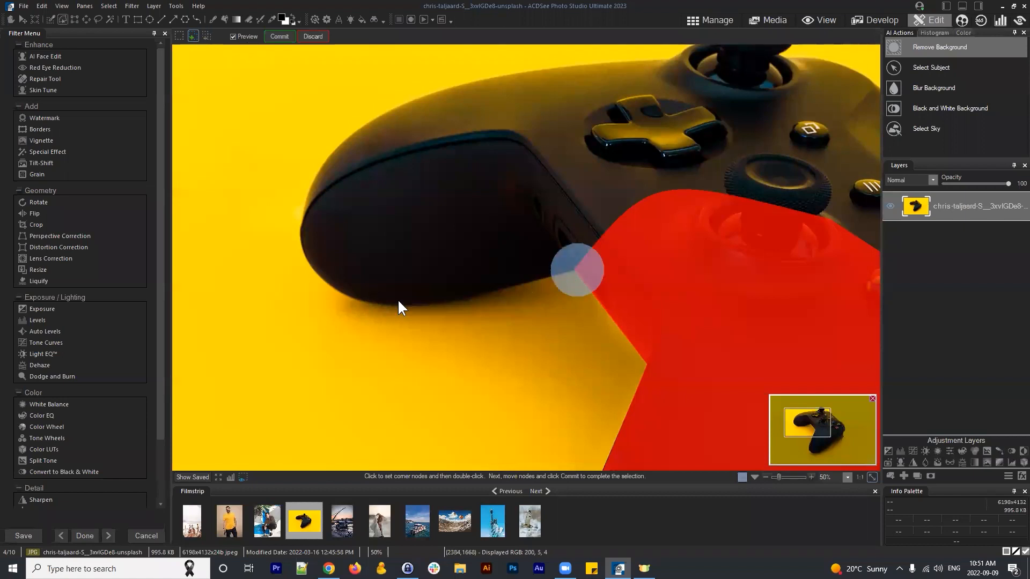
click(462, 298)
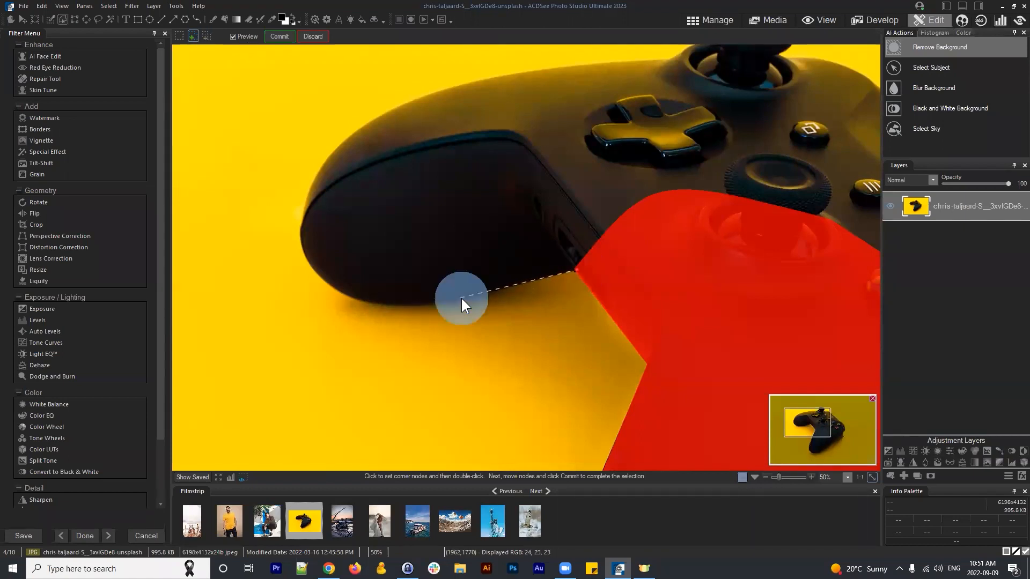
click(302, 247)
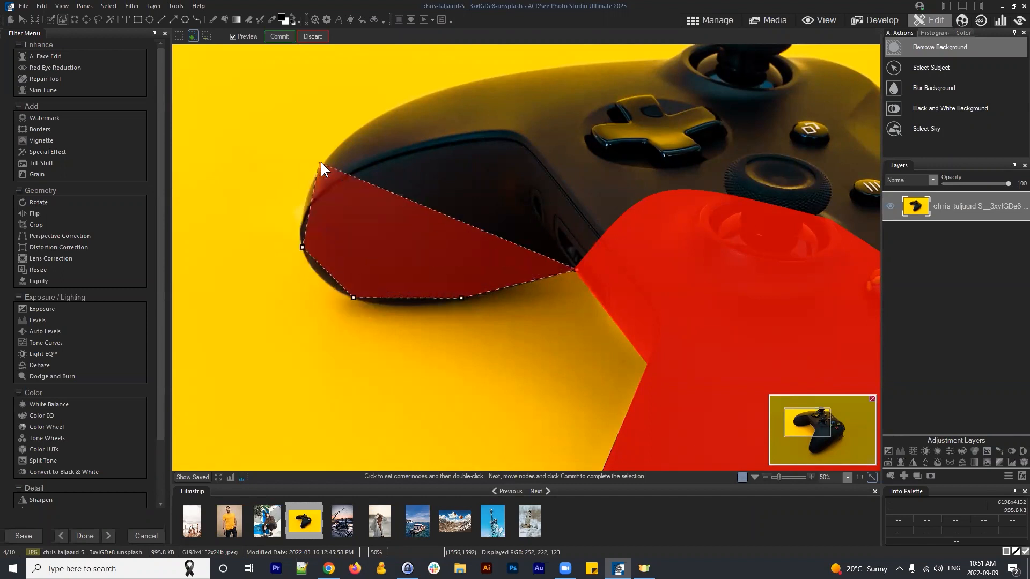
click(321, 163)
click(421, 95)
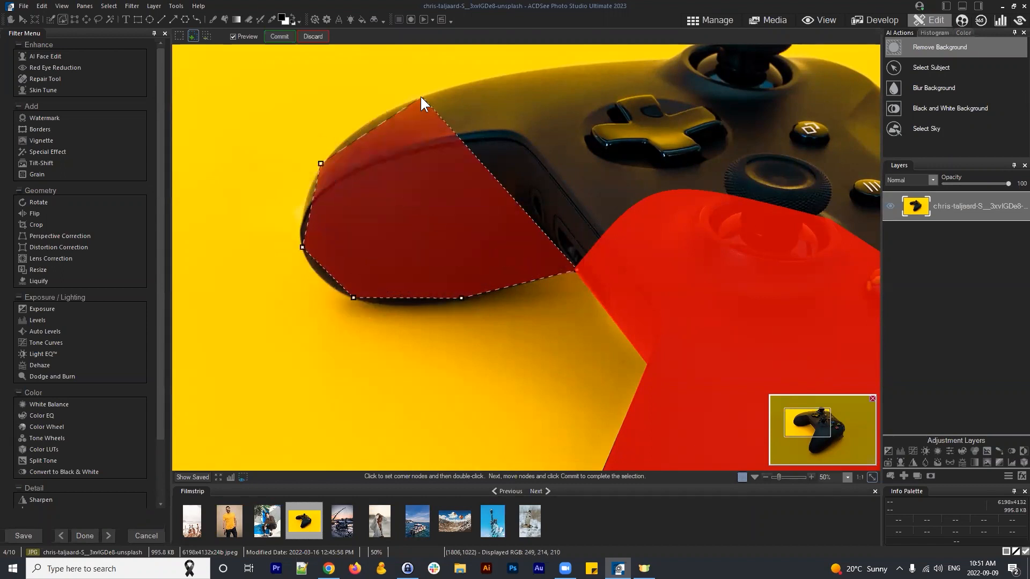
click(584, 65)
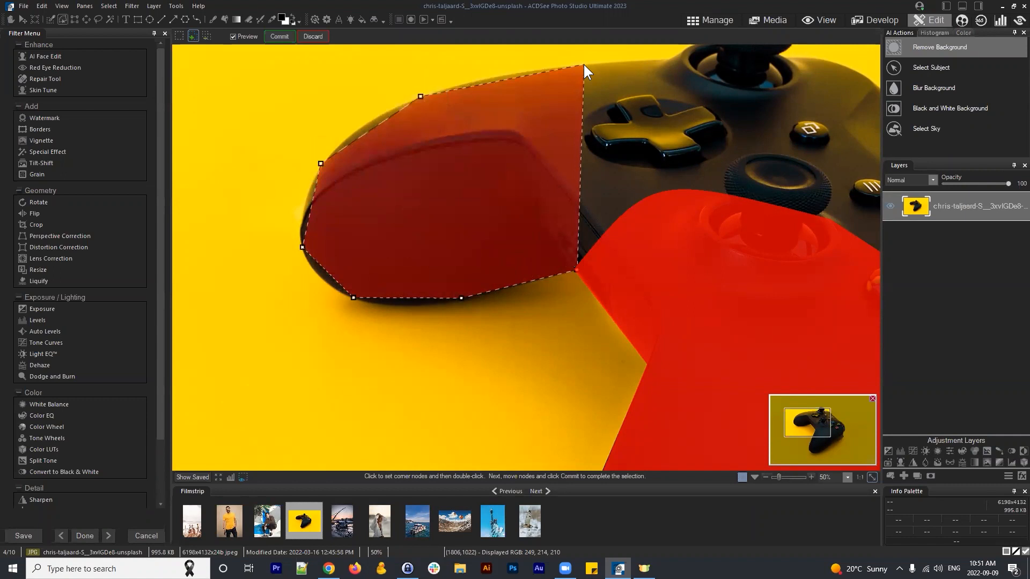
click(668, 58)
click(786, 248)
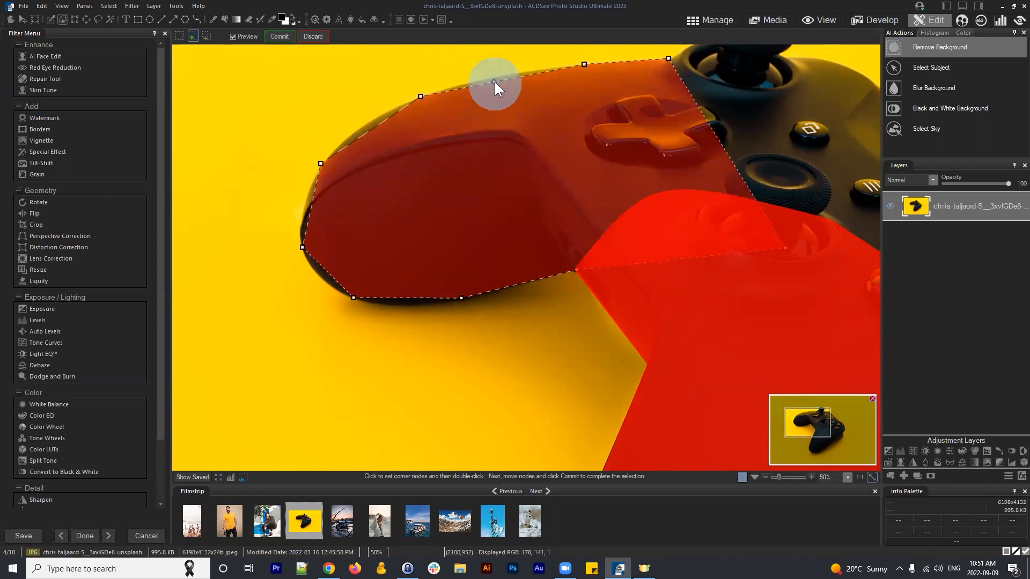
Bend the second outline's segments to follow the far handle's curved upper and outer edges
drag(494, 81, 497, 73)
drag(374, 128, 364, 123)
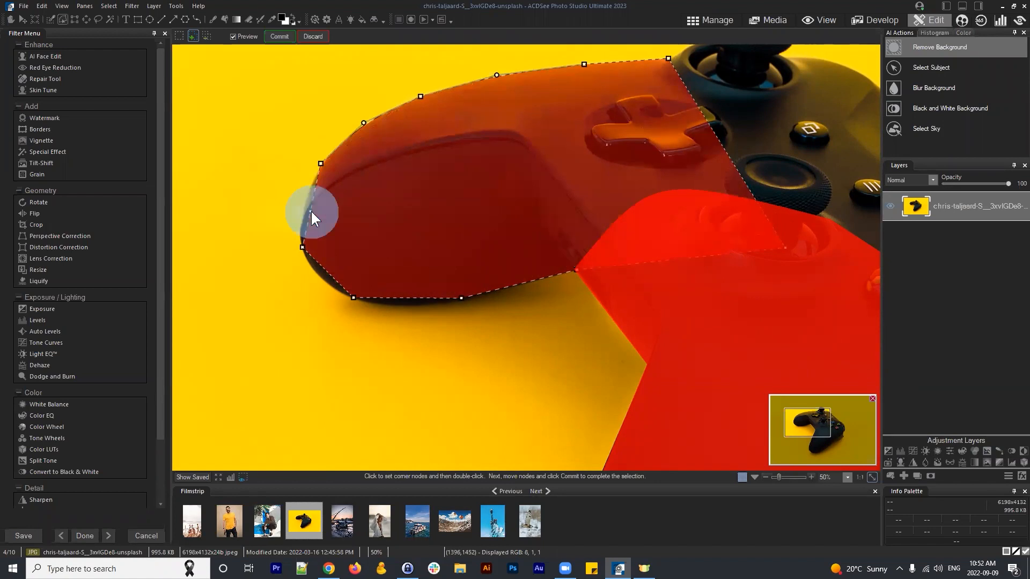
drag(311, 210, 298, 229)
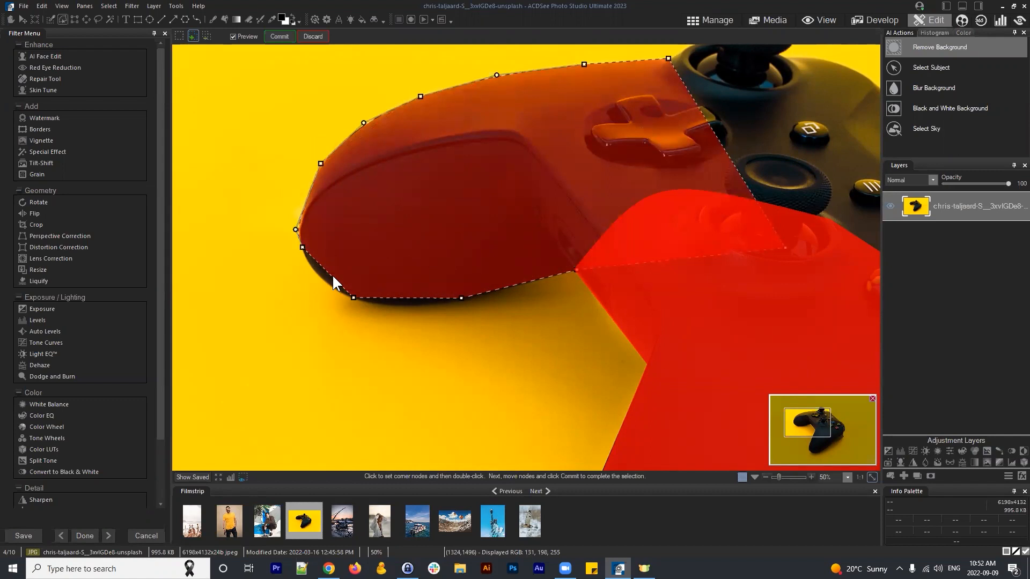
drag(324, 280, 303, 251)
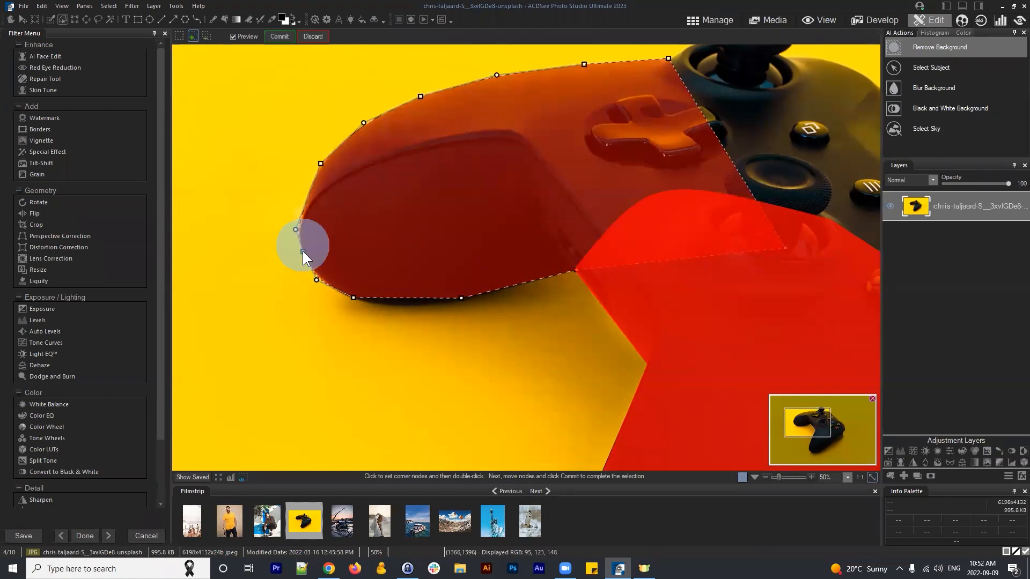
click(296, 229)
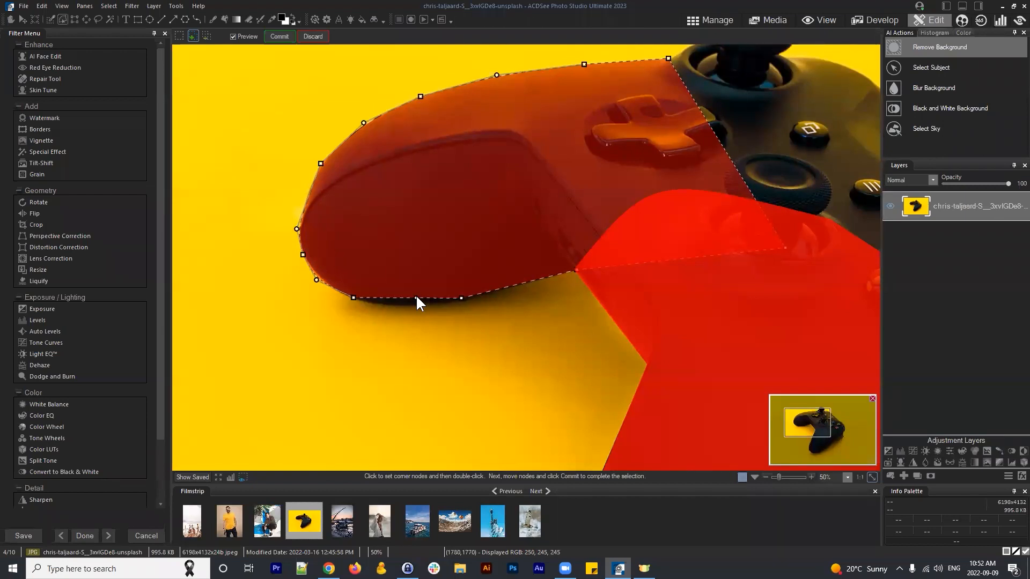
Fit the second outline to the far handle's rounded underside and commit it to the selection
drag(411, 297, 397, 310)
click(354, 297)
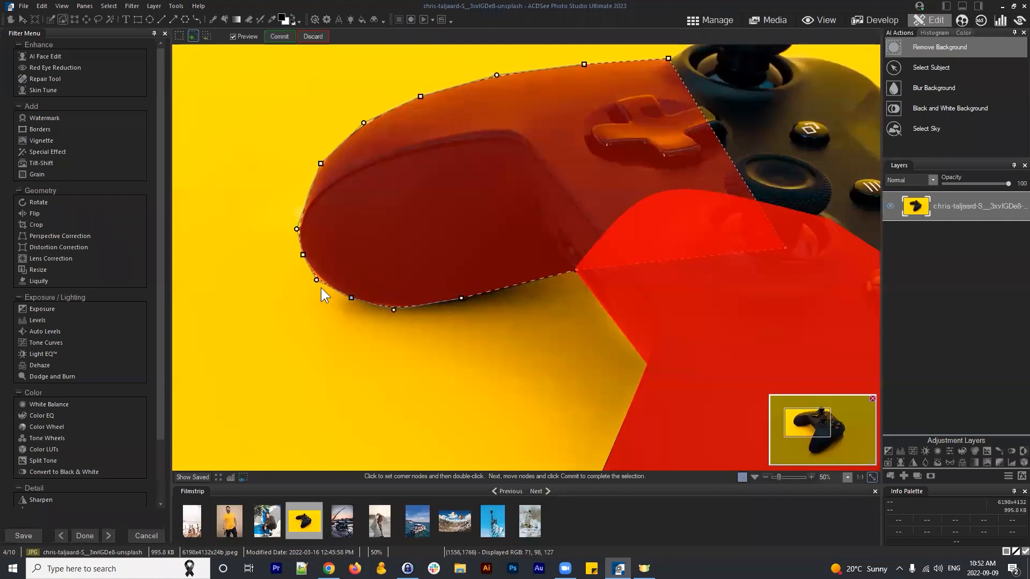
drag(318, 279, 321, 278)
drag(463, 297, 465, 301)
scroll(730, 280, down, 3)
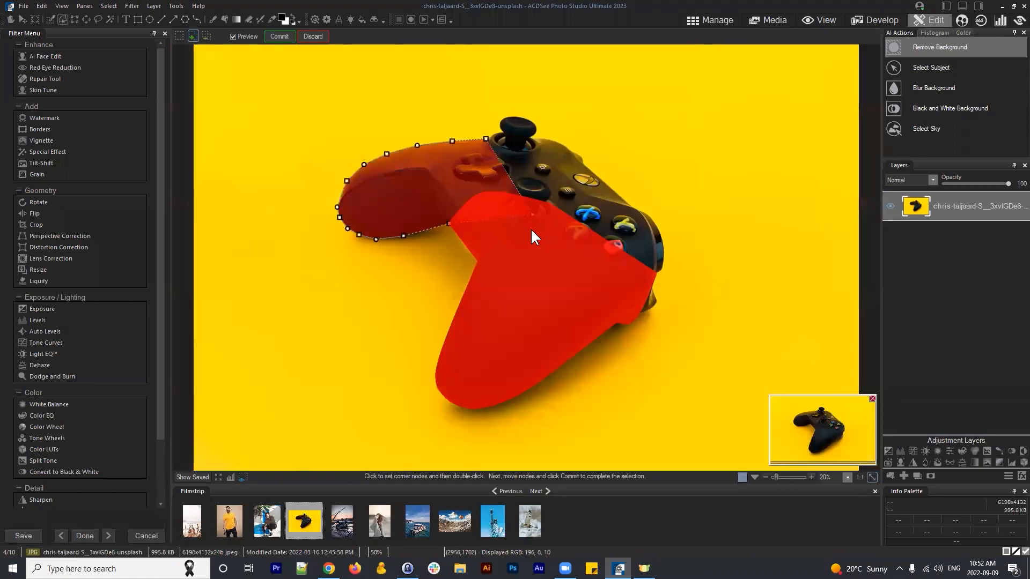
click(276, 38)
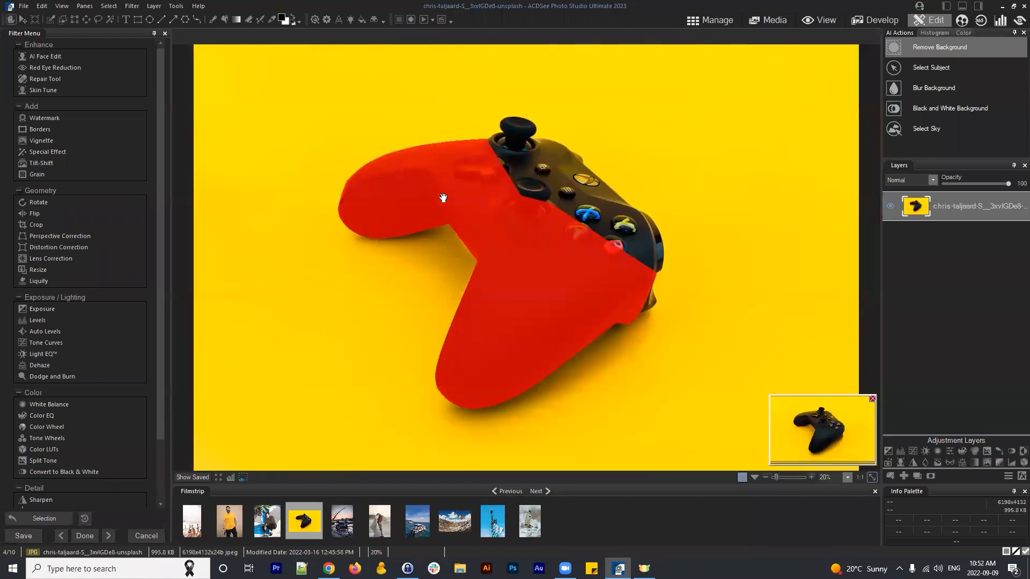
Add a layer mask from the combined controller selection and deselect the selection
drag(556, 231, 555, 232)
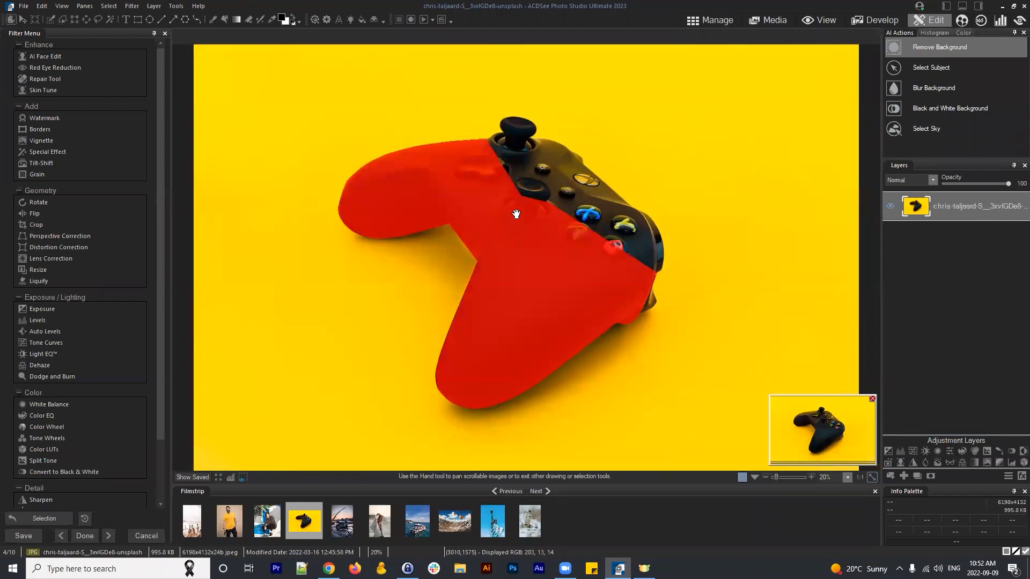
click(931, 476)
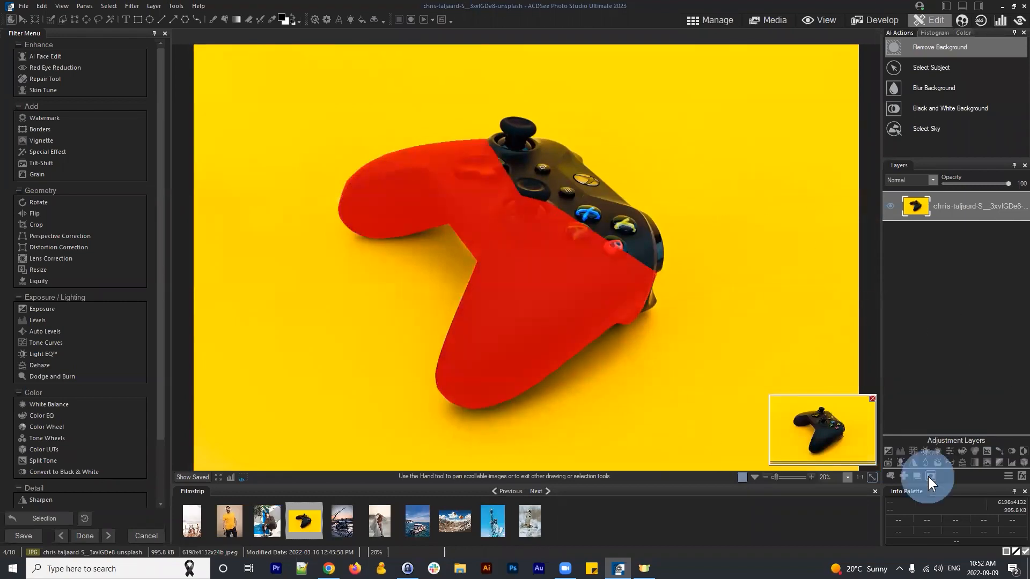
click(109, 5)
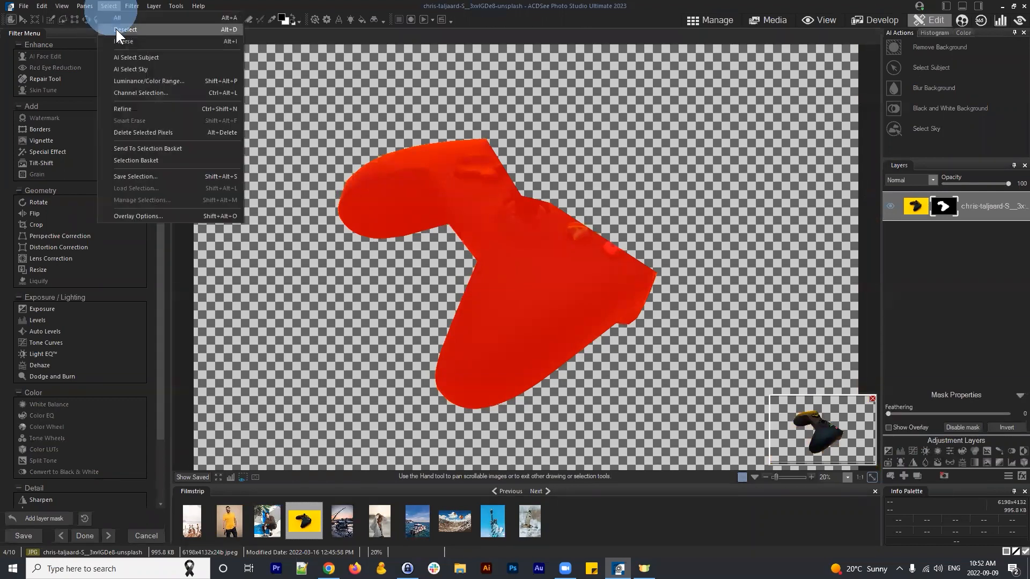
click(118, 30)
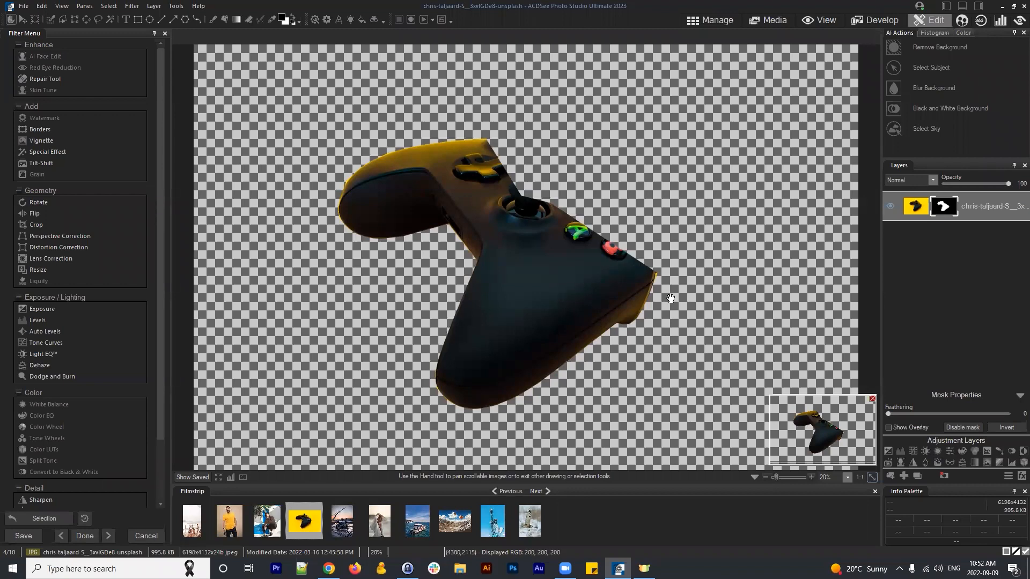
Leave the controller photo's edit and return the file browser to the Pictures folder in Manage mode
click(709, 22)
click(545, 287)
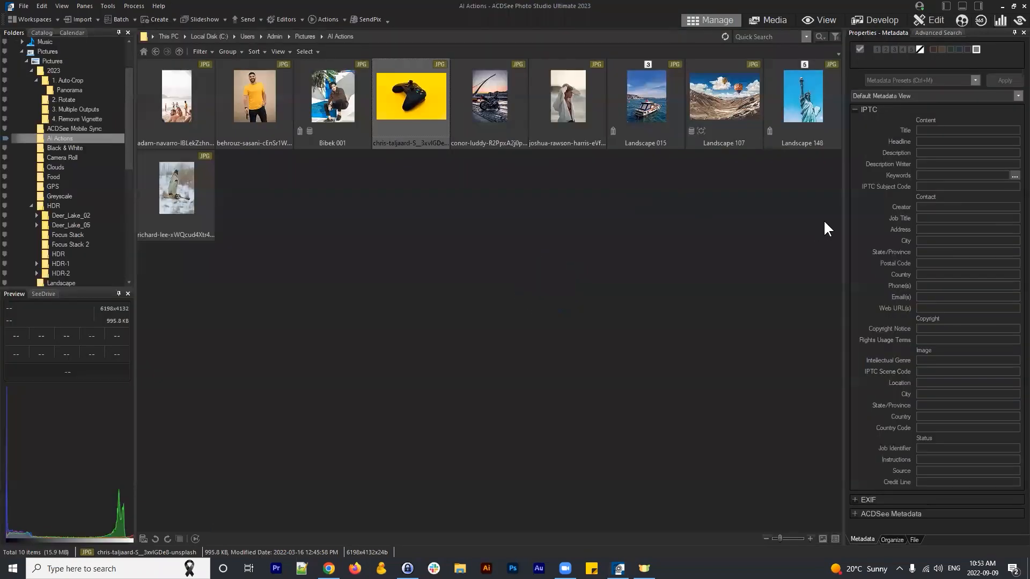
click(156, 52)
click(506, 376)
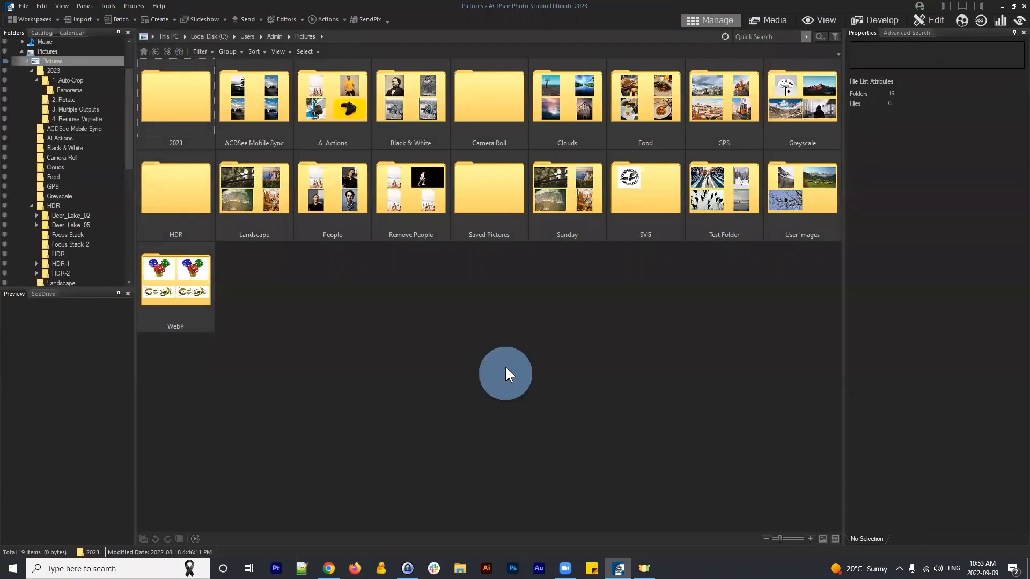
Open burger photo 05 from the Food folder in Develop mode
double_click(649, 86)
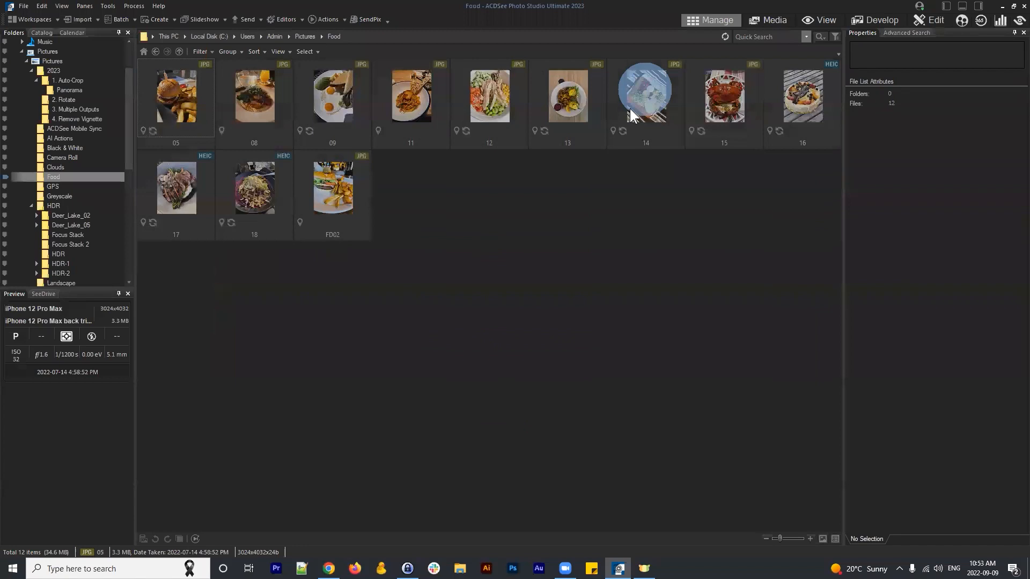
click(174, 89)
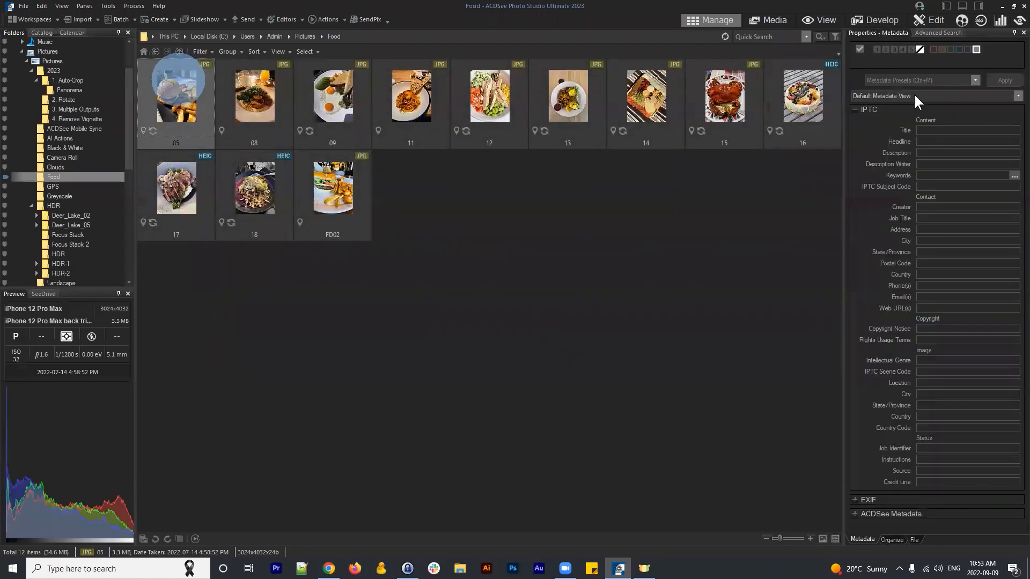
click(876, 23)
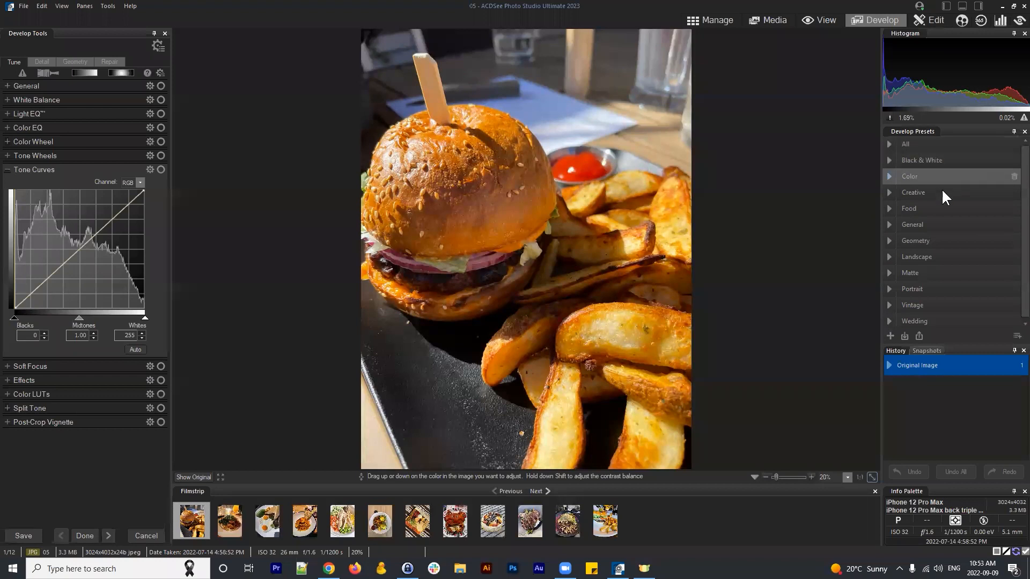
Apply the FD01 preset from the Food develop presets to the burger photo
scroll(940, 190, down, 1)
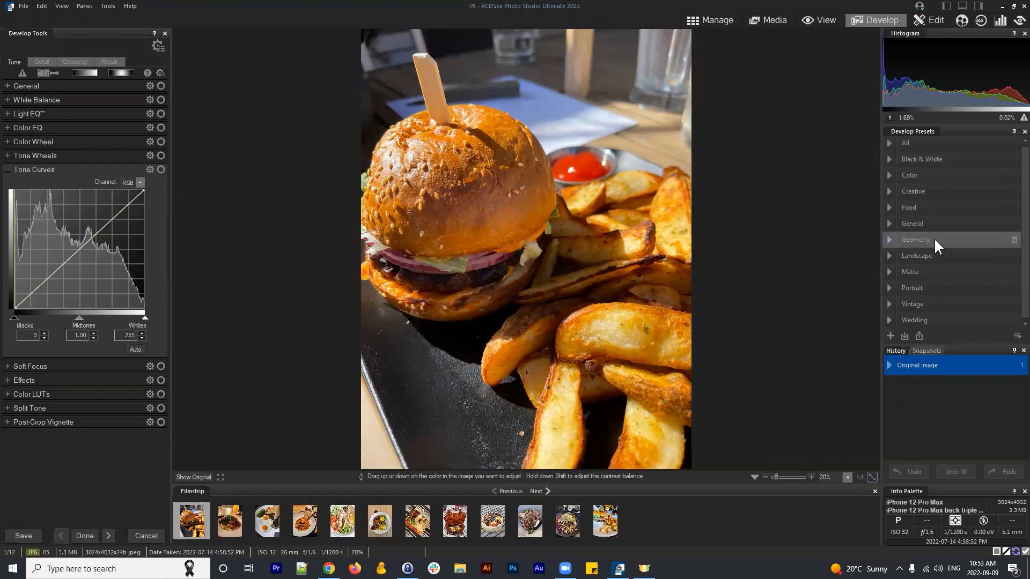
click(894, 208)
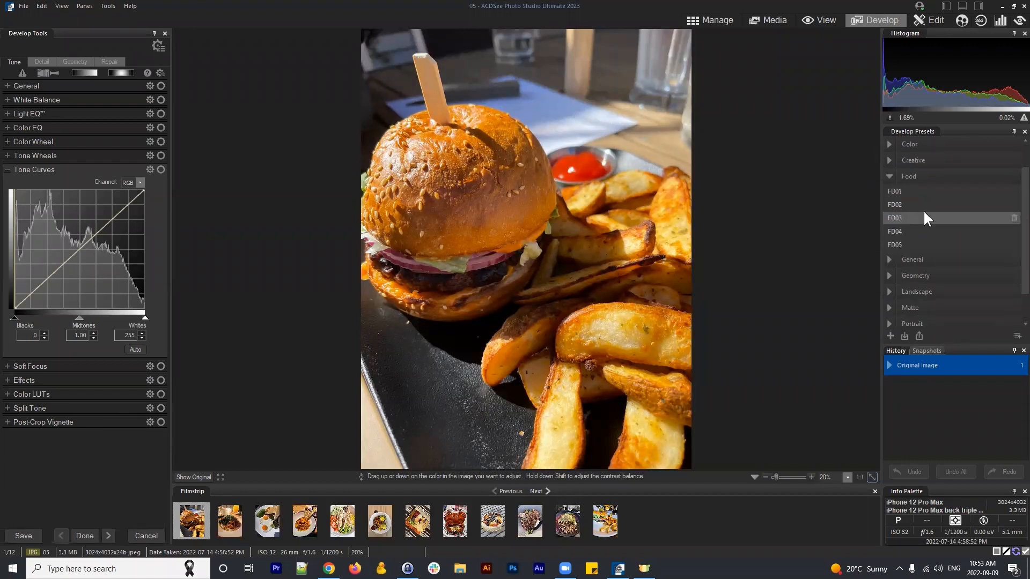
scroll(922, 210, down, 2)
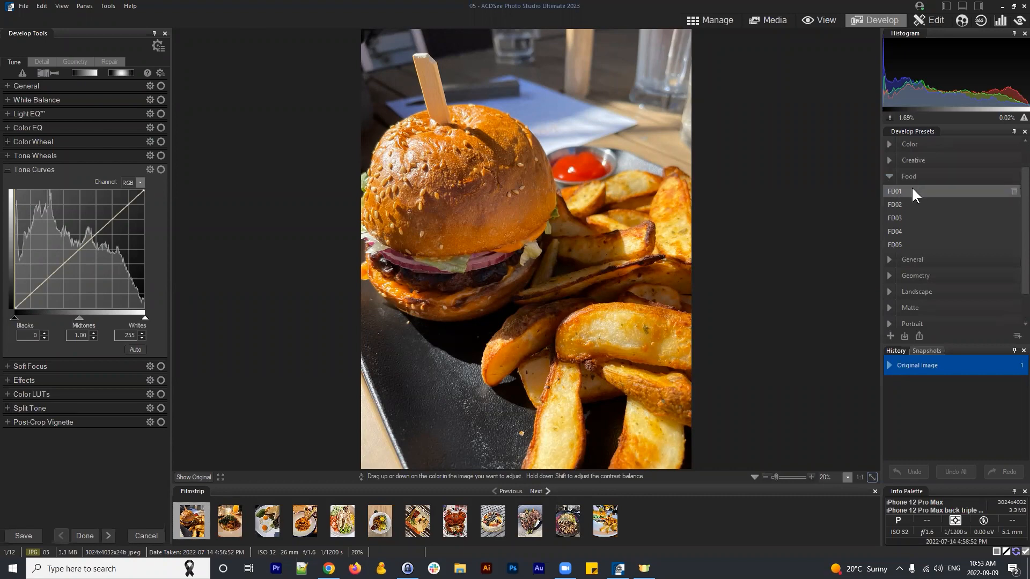
click(896, 190)
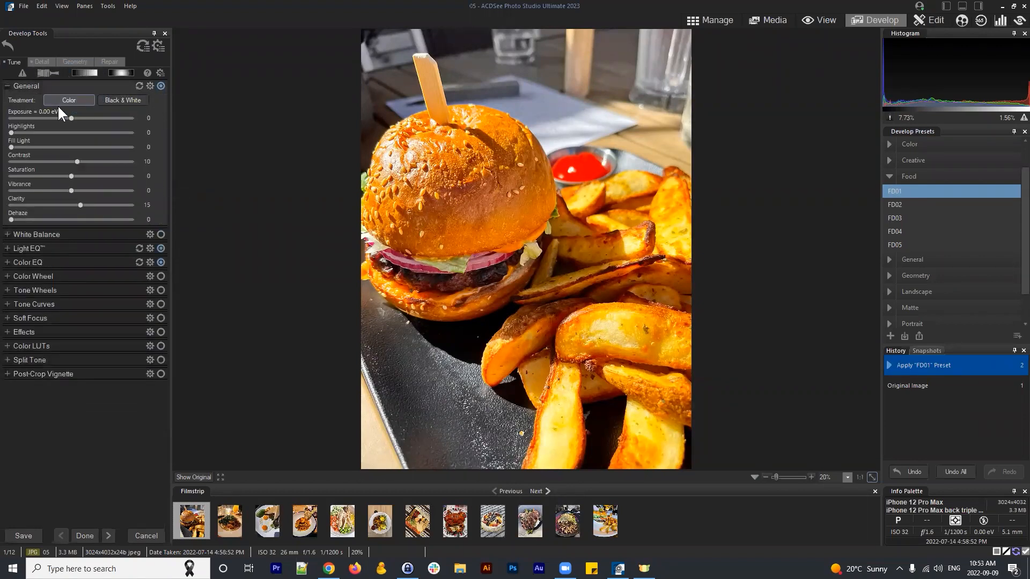
Examine the preset's Light EQ, Color EQ and noise reduction adjustments on the burger photo
click(26, 87)
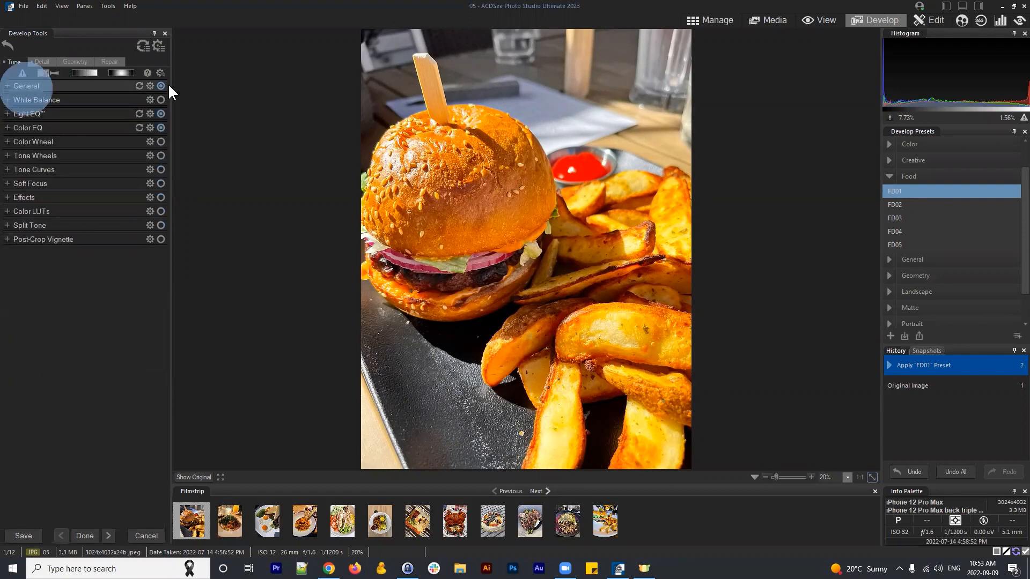
click(86, 114)
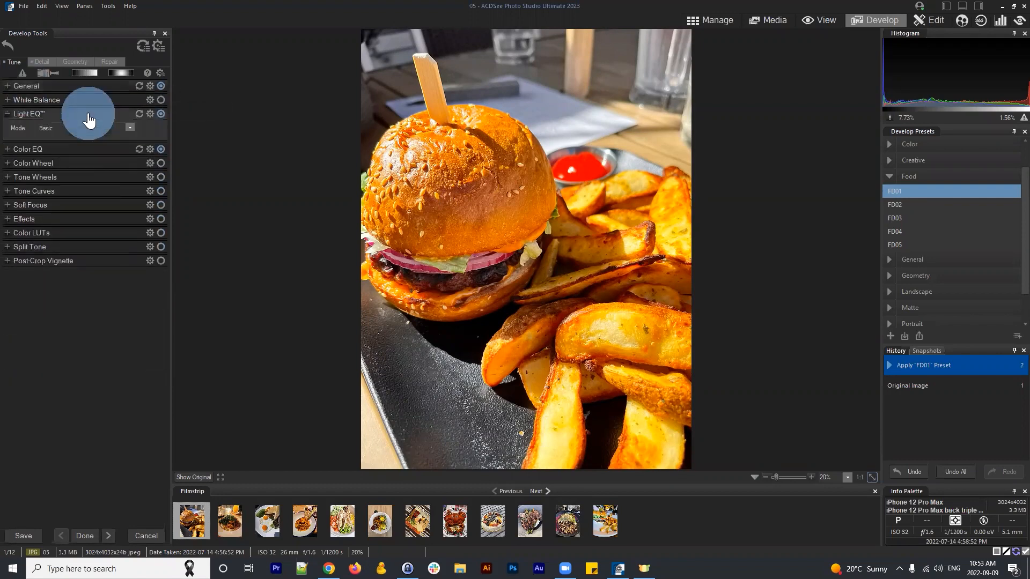
click(57, 209)
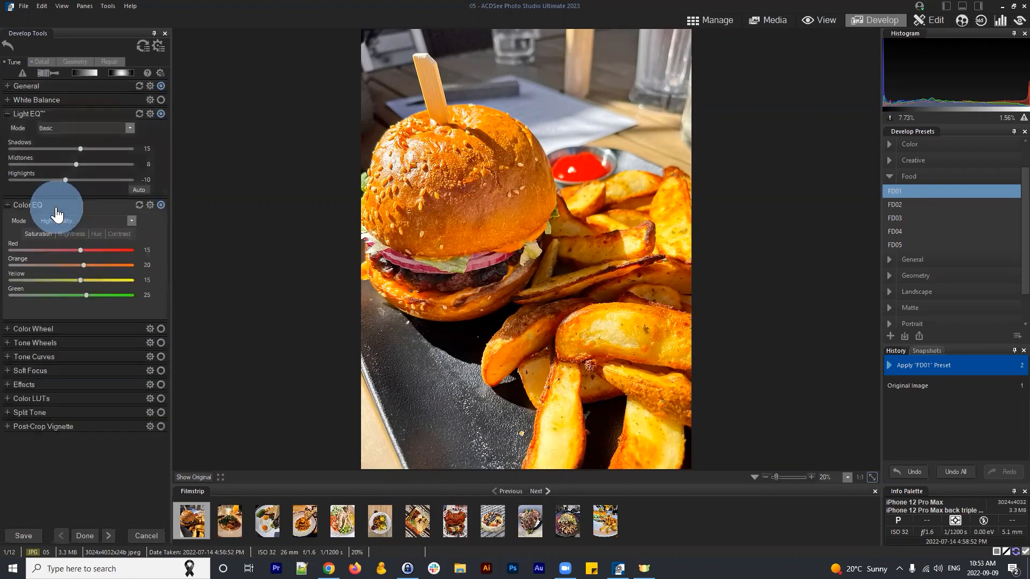
click(41, 61)
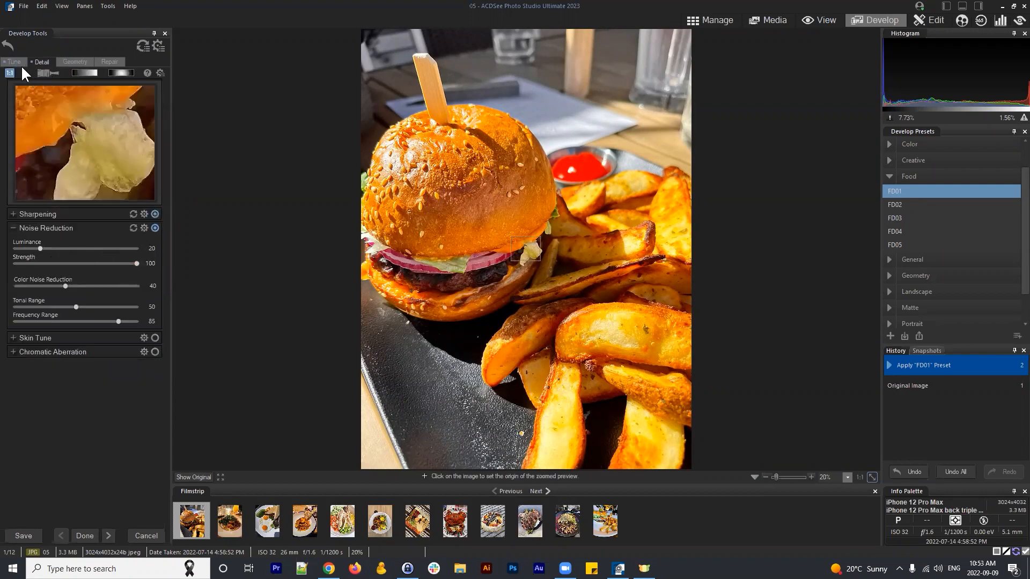
click(14, 61)
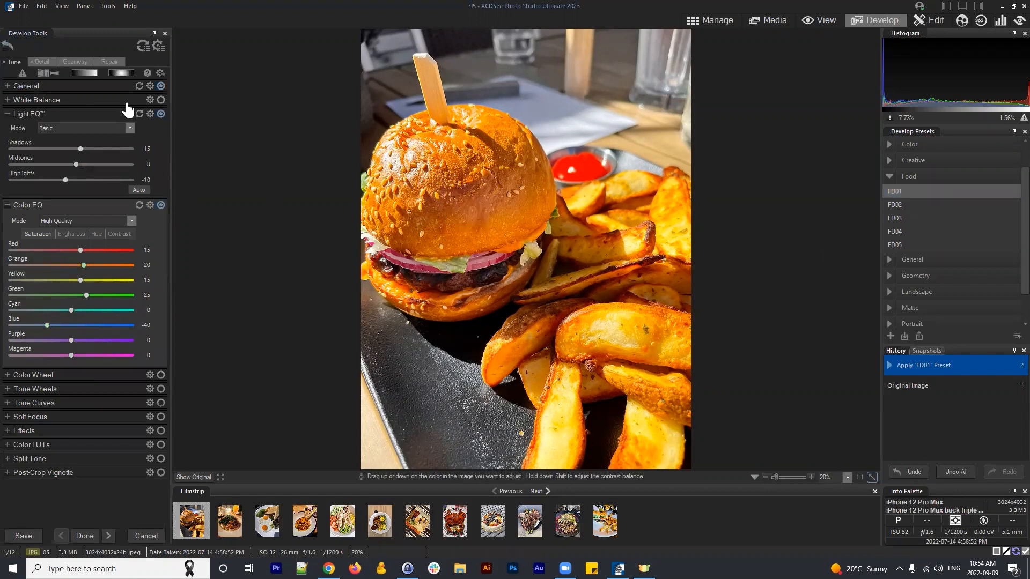
Reset the burger photo to defaults, then try the FD02 and FD03 food presets, resetting after each
click(139, 43)
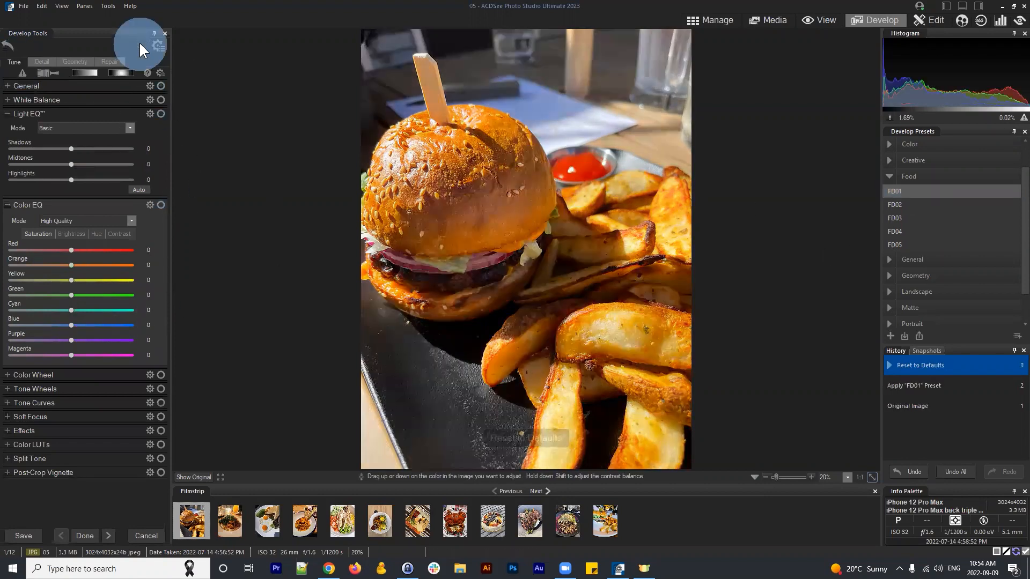
click(900, 205)
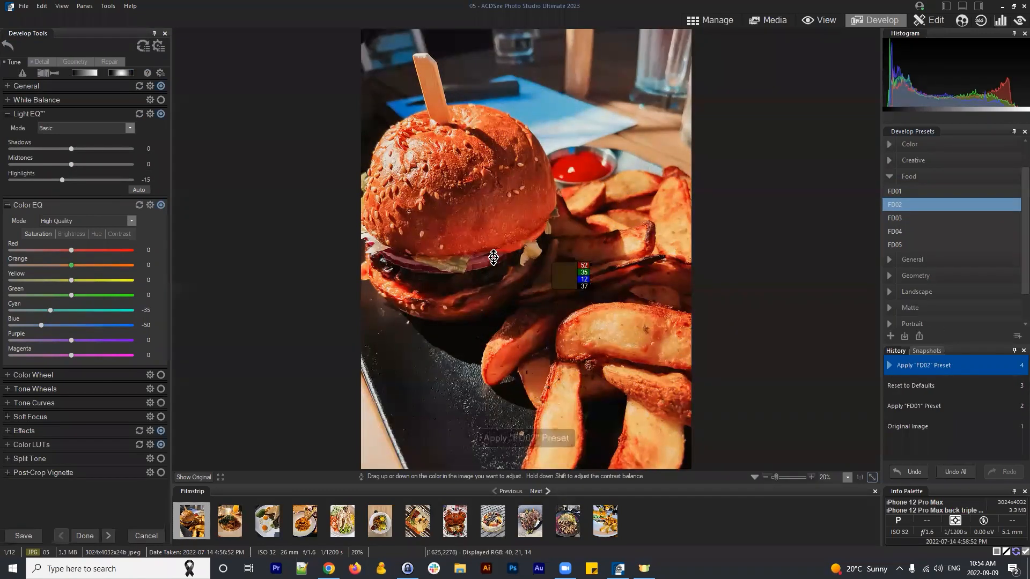
click(140, 45)
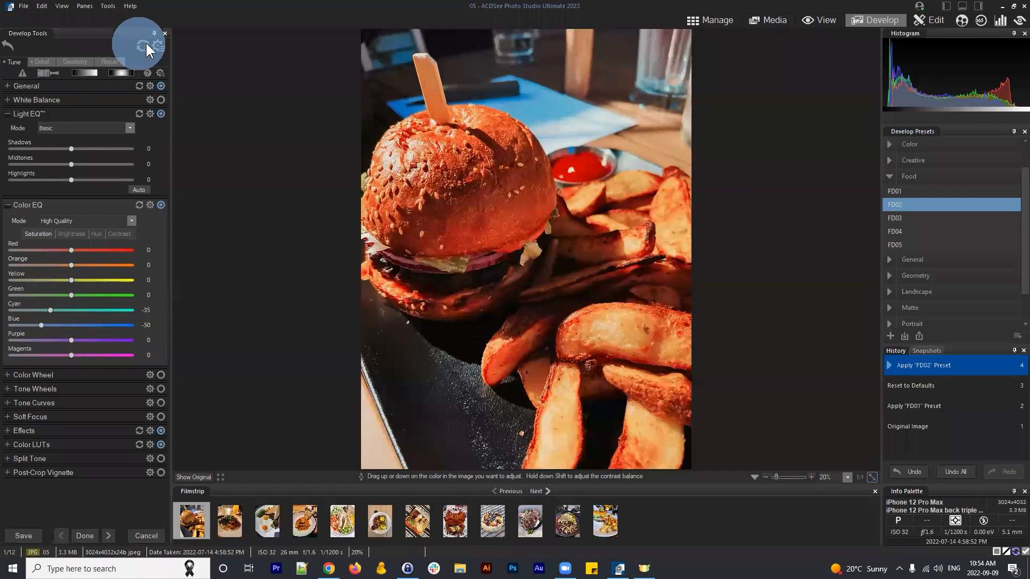
click(912, 218)
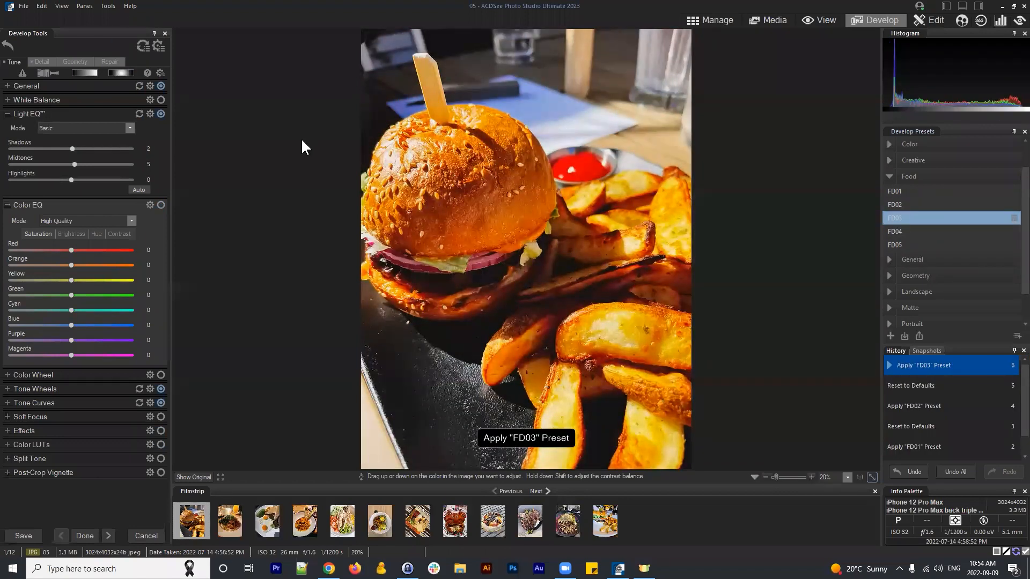
click(141, 45)
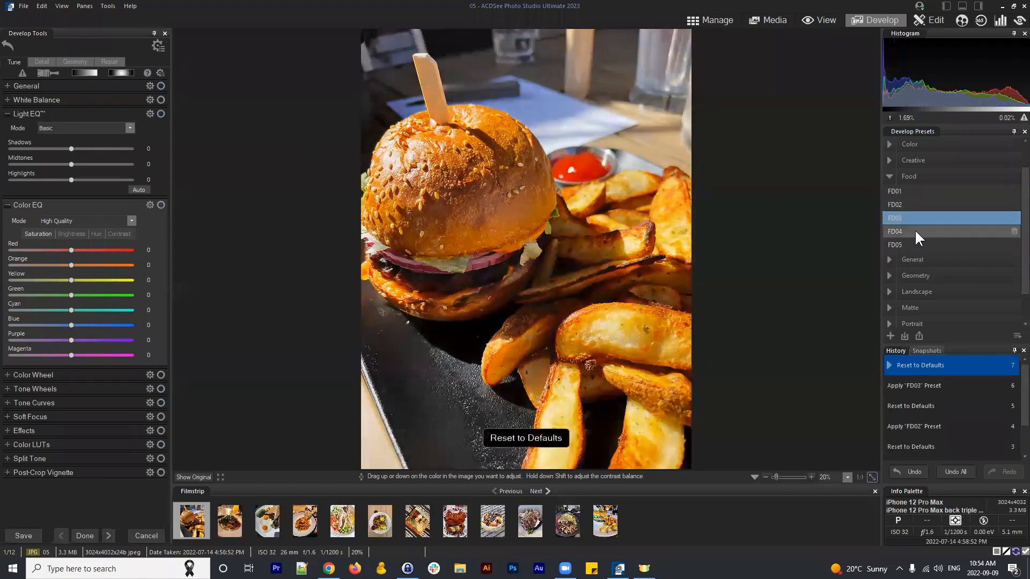
Apply the FD04 food preset and set its Post-Crop Vignette strength to 0
click(916, 231)
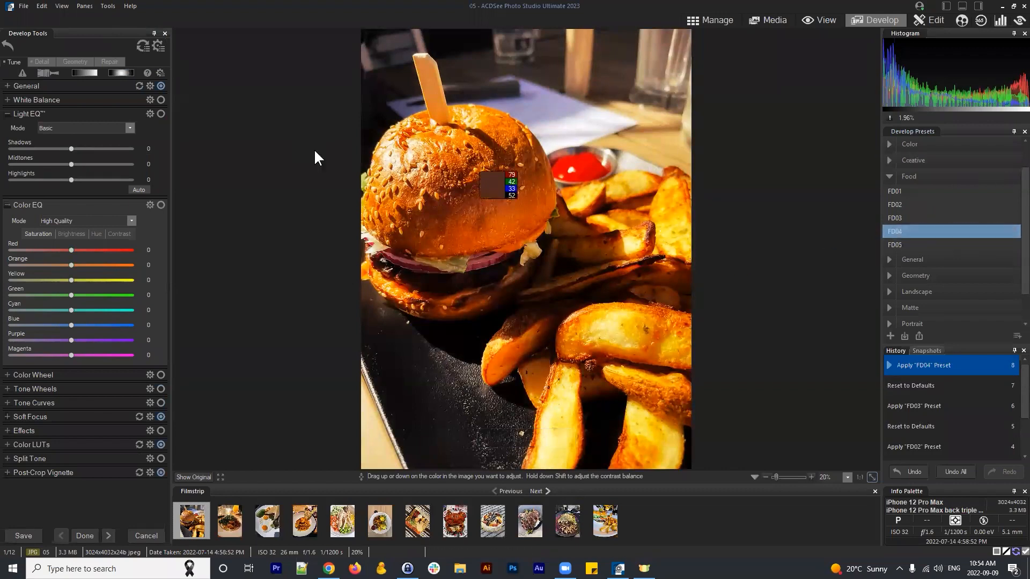
click(7, 206)
click(7, 113)
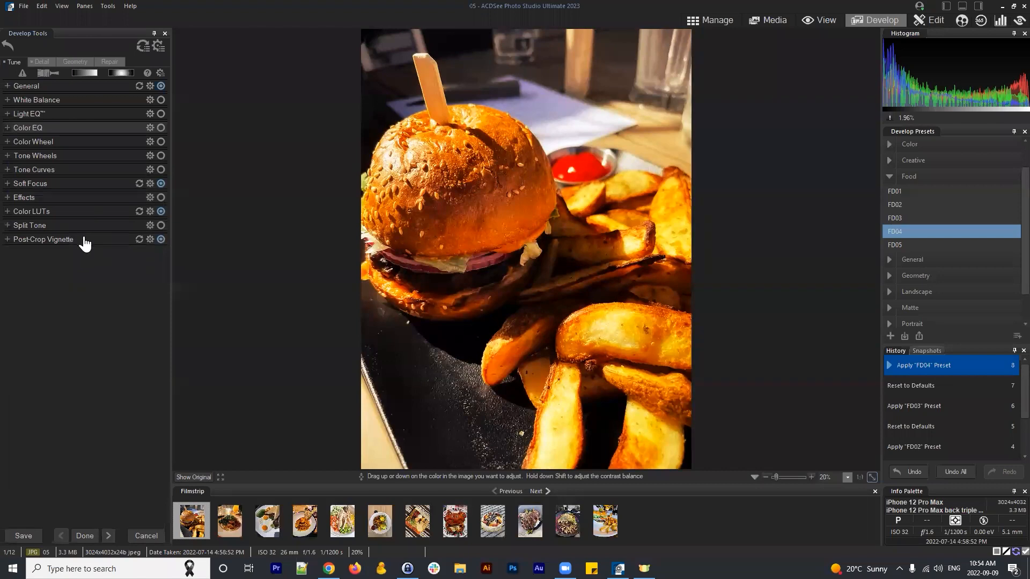
click(68, 239)
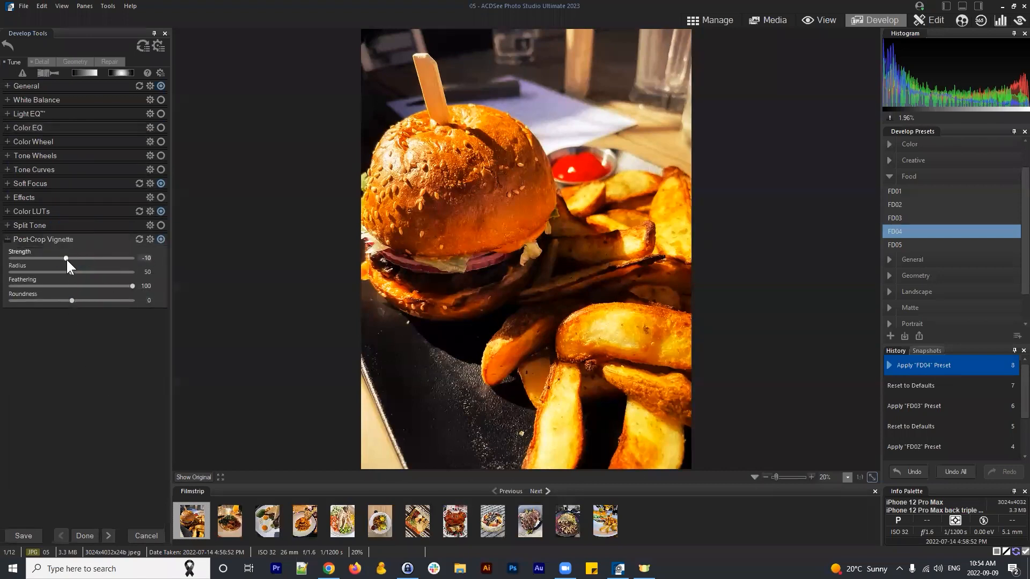
mouse_move(66, 258)
mouse_down()
mouse_move(104, 259)
mouse_move(53, 256)
mouse_move(68, 258)
mouse_up()
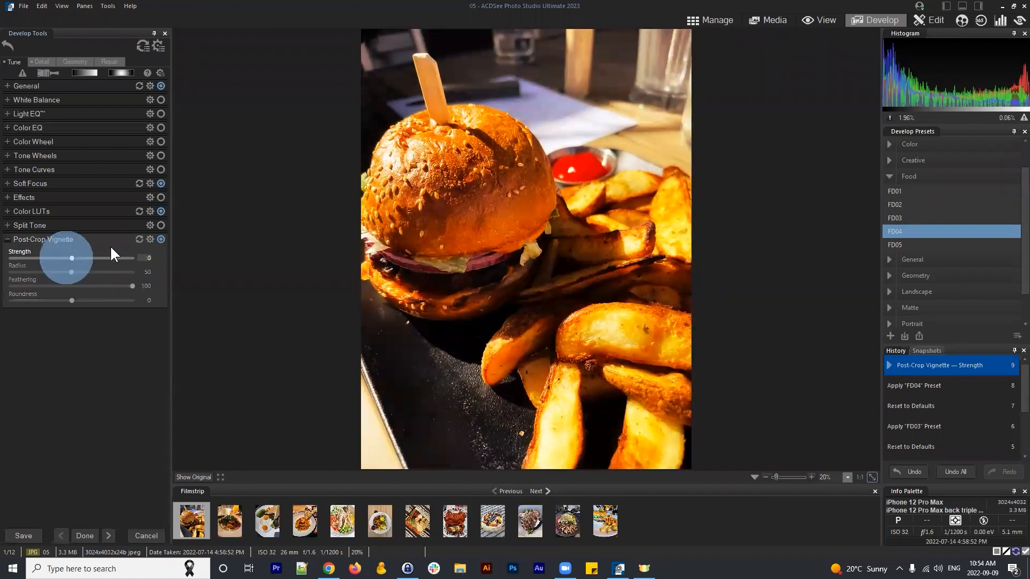
click(7, 241)
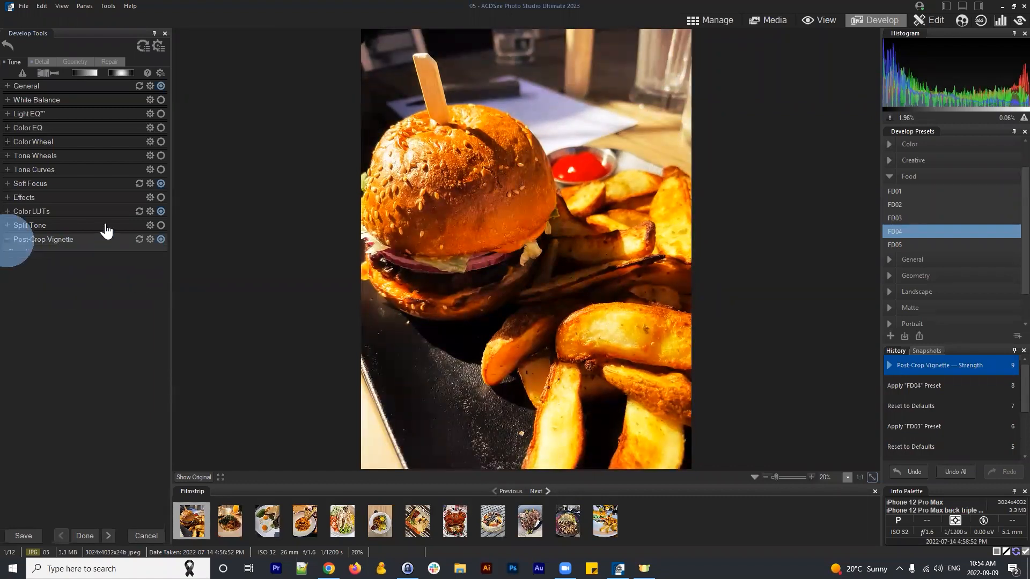
Check the Color LUTs setting, and set the Soft Focus strength to 32 and brightness to 27
click(86, 212)
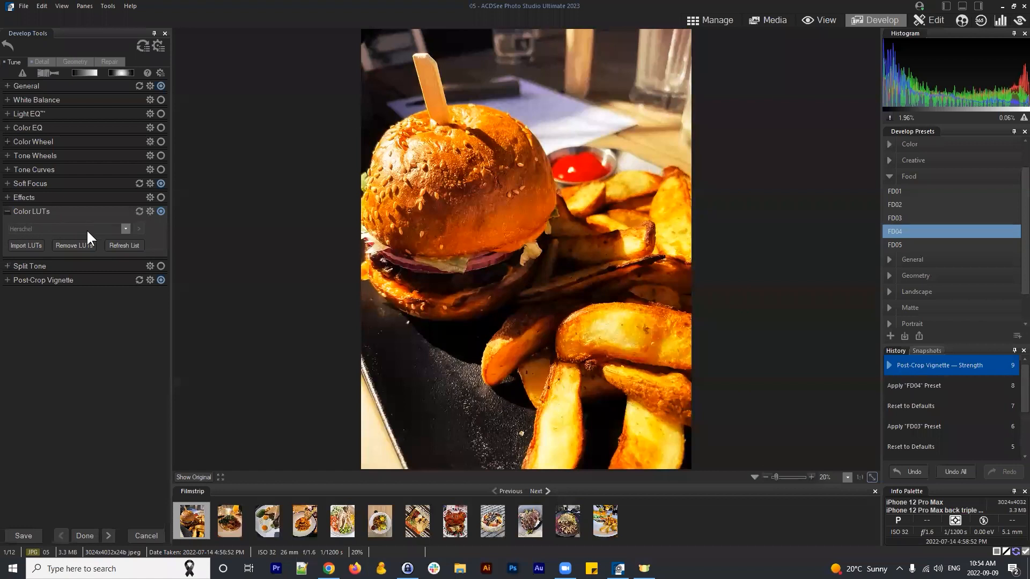
click(59, 210)
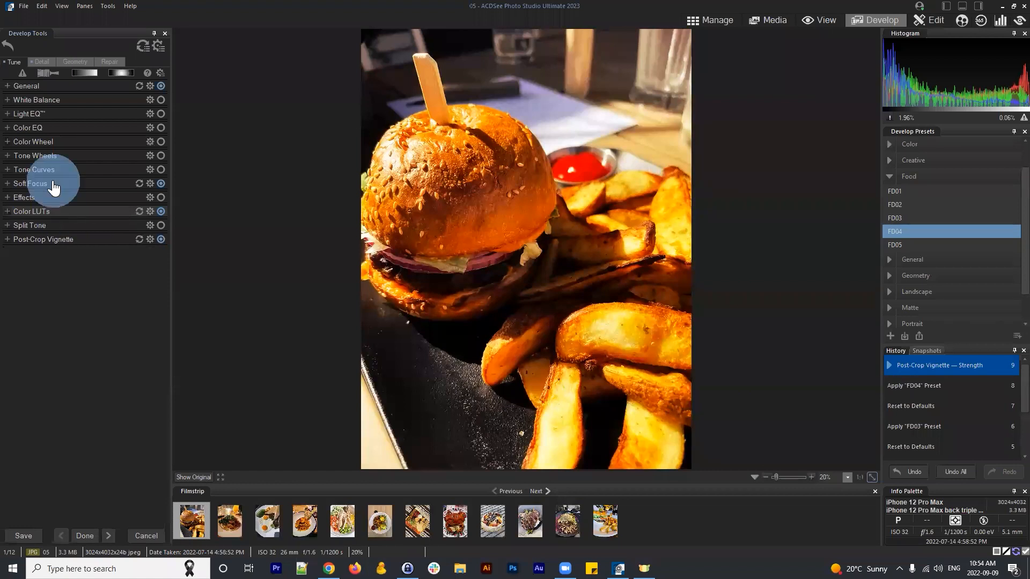
click(53, 185)
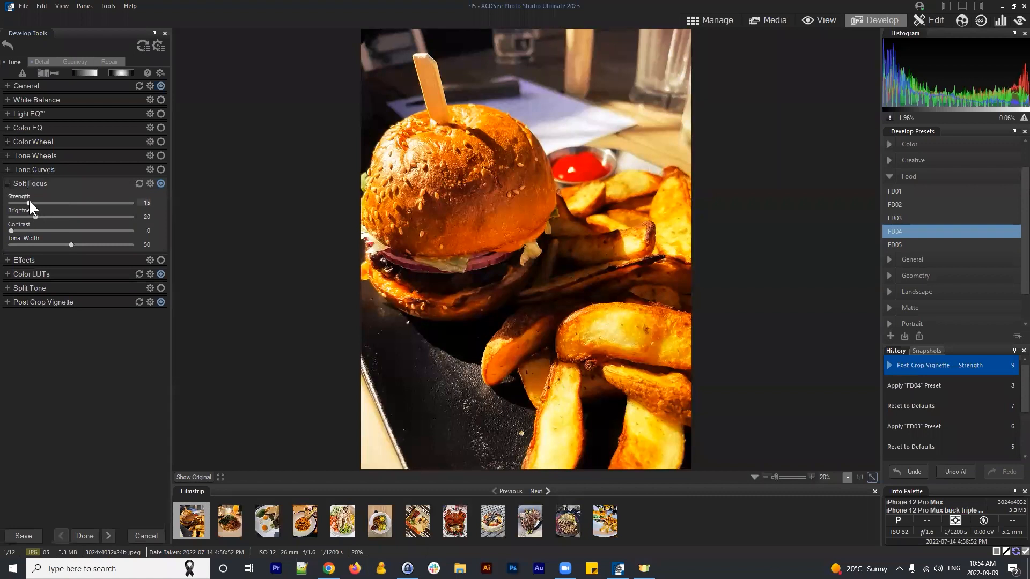
mouse_move(28, 203)
mouse_down()
mouse_move(49, 203)
mouse_move(43, 215)
mouse_up()
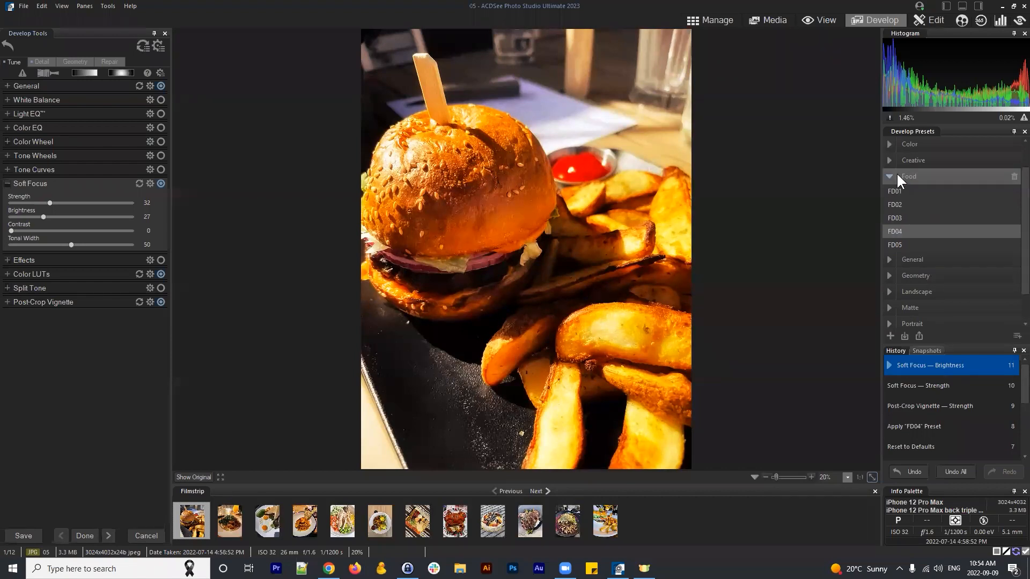
Leave the burger photo's Develop session and return the file browser to the Pictures folder
click(719, 20)
click(539, 280)
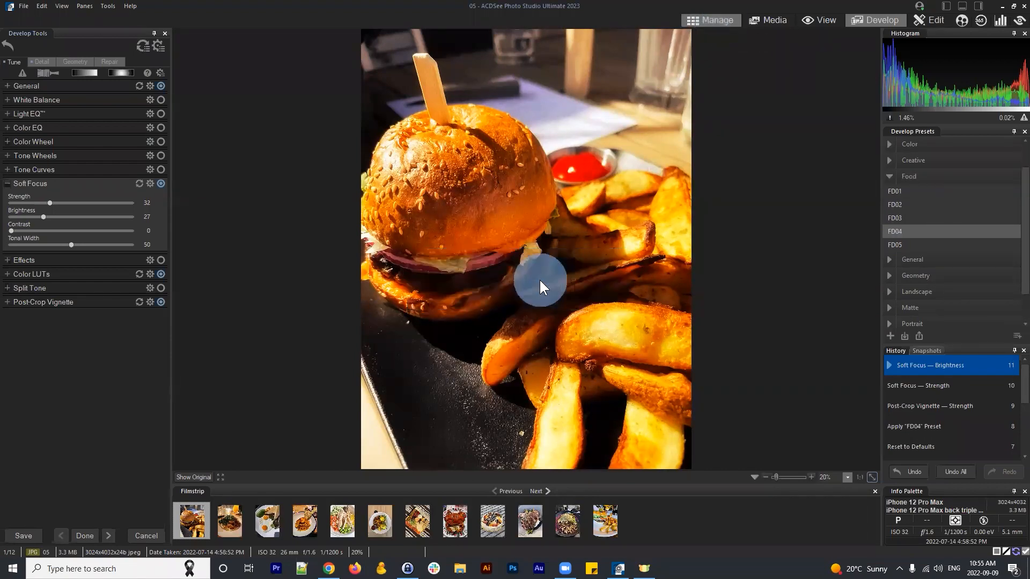
click(156, 51)
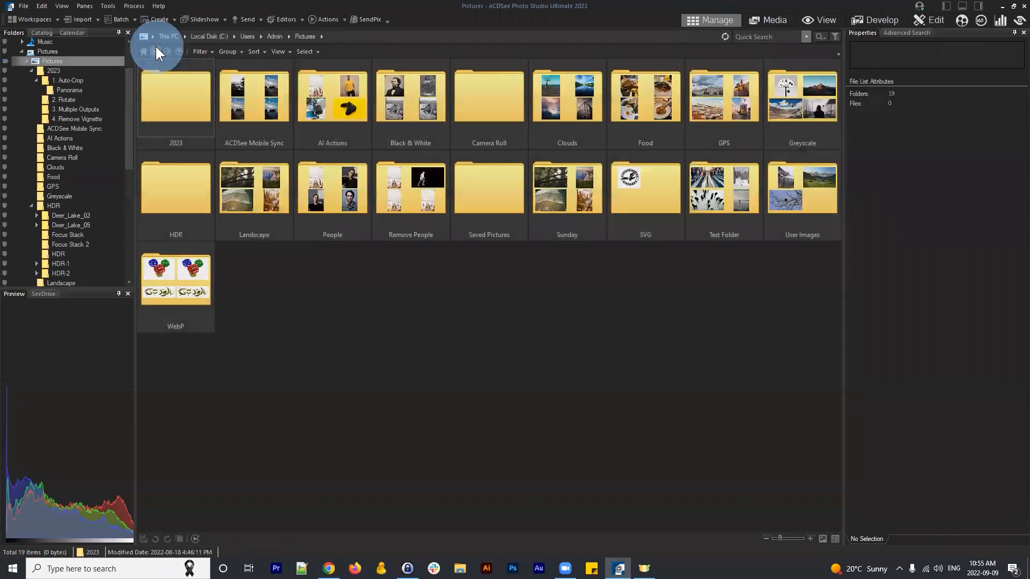
click(650, 365)
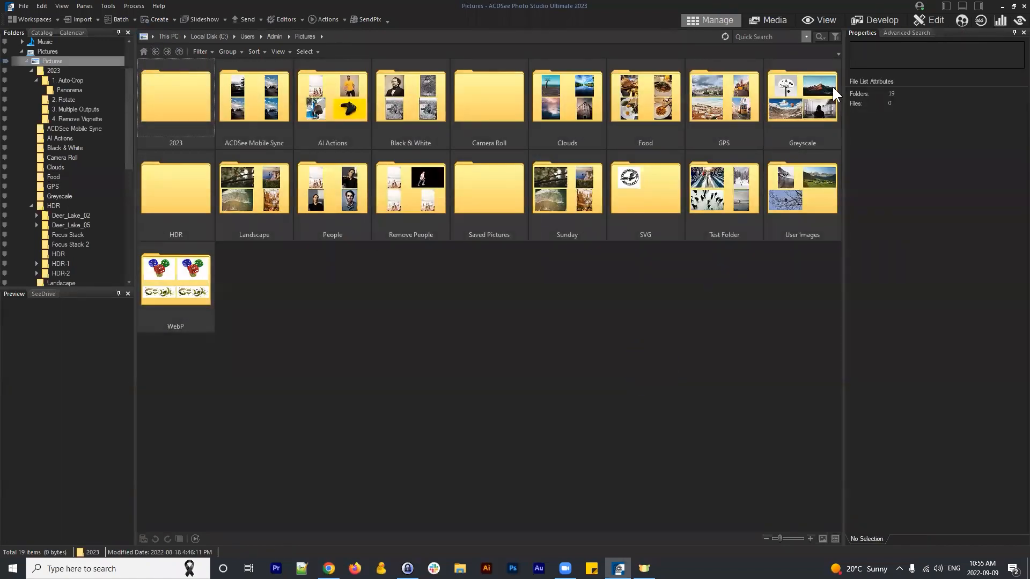
Open the liam-mckay rooftop photo from the GPS folder in Develop mode and expand the Vintage develop presets
double_click(731, 99)
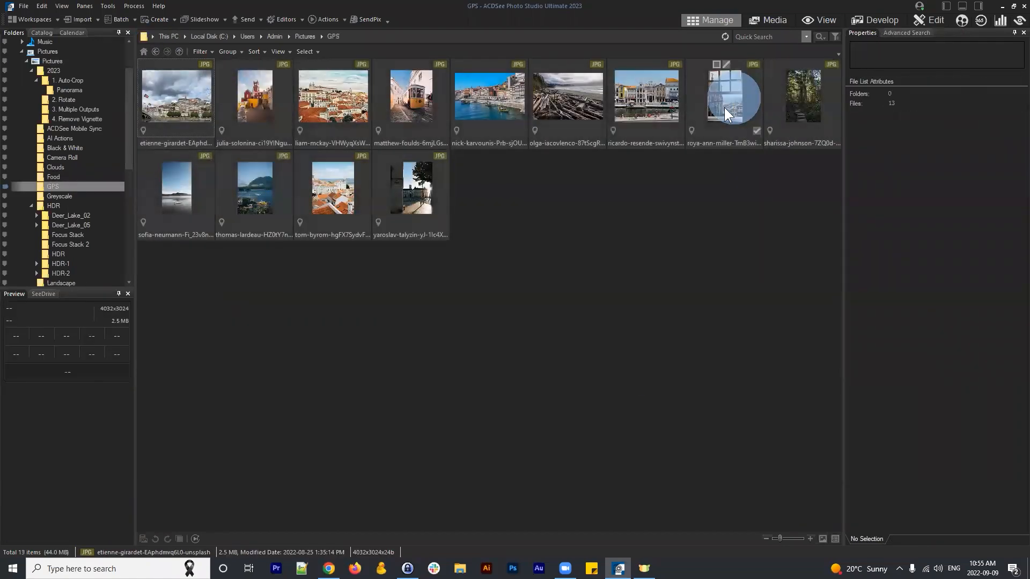
click(316, 90)
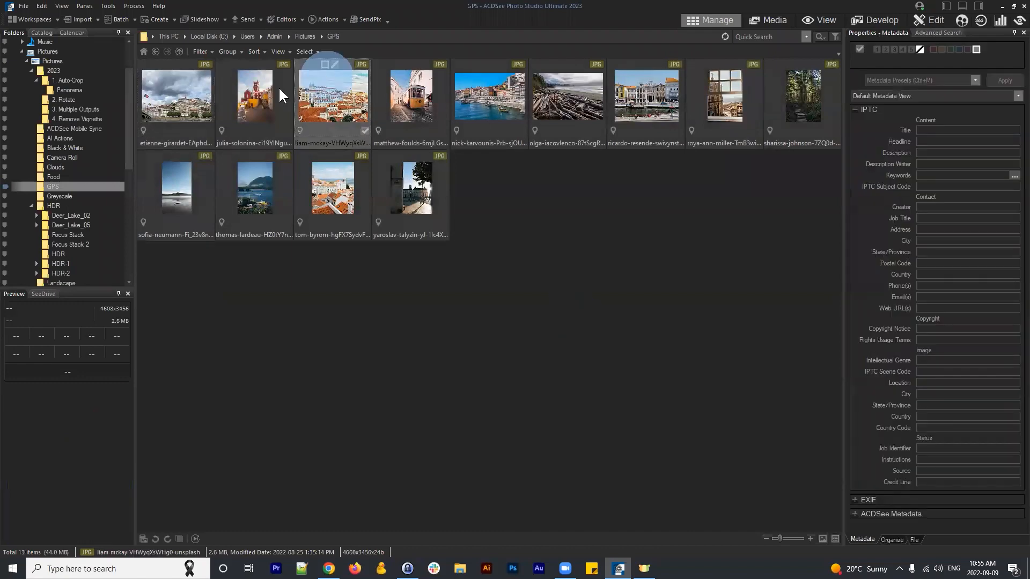
click(864, 16)
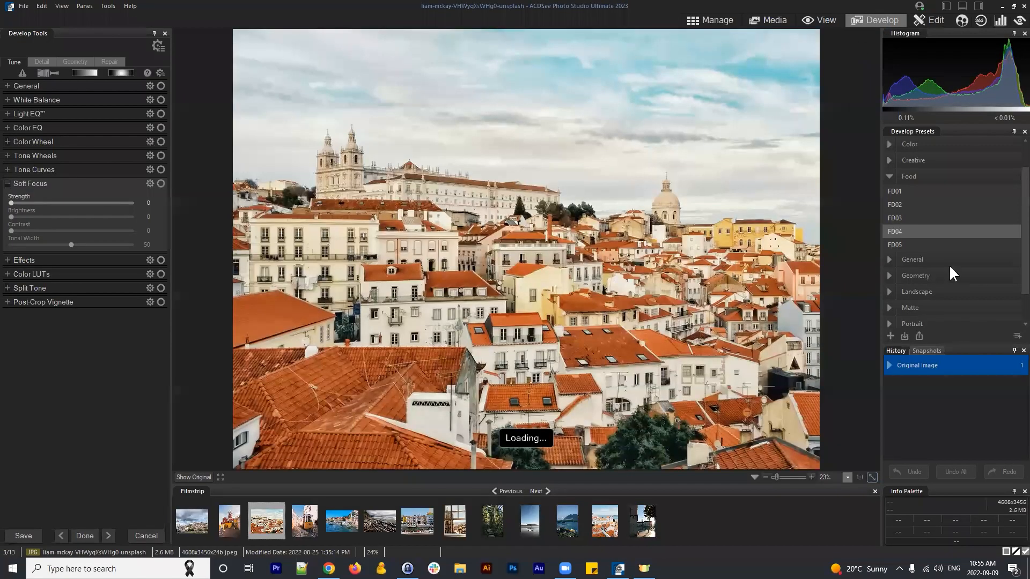
click(890, 176)
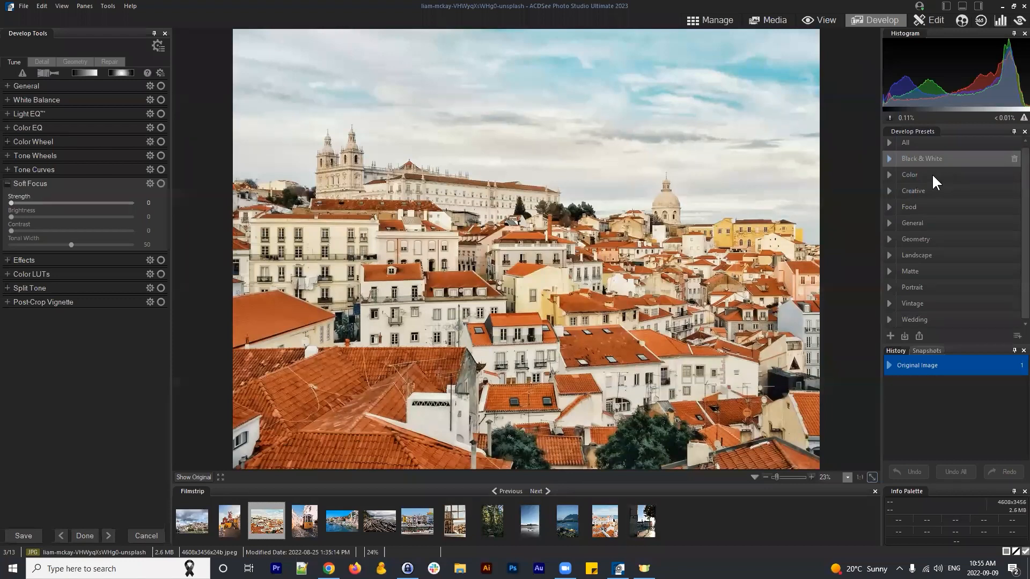
click(888, 304)
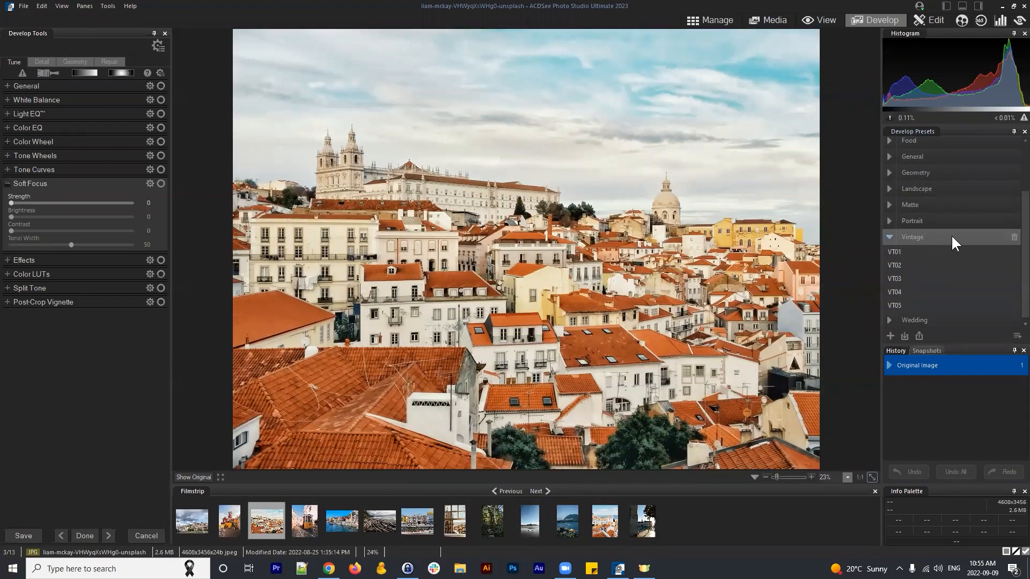
Try the VT01, VT02 and VT03 vintage presets on the rooftop photo, resetting to defaults after each
click(926, 252)
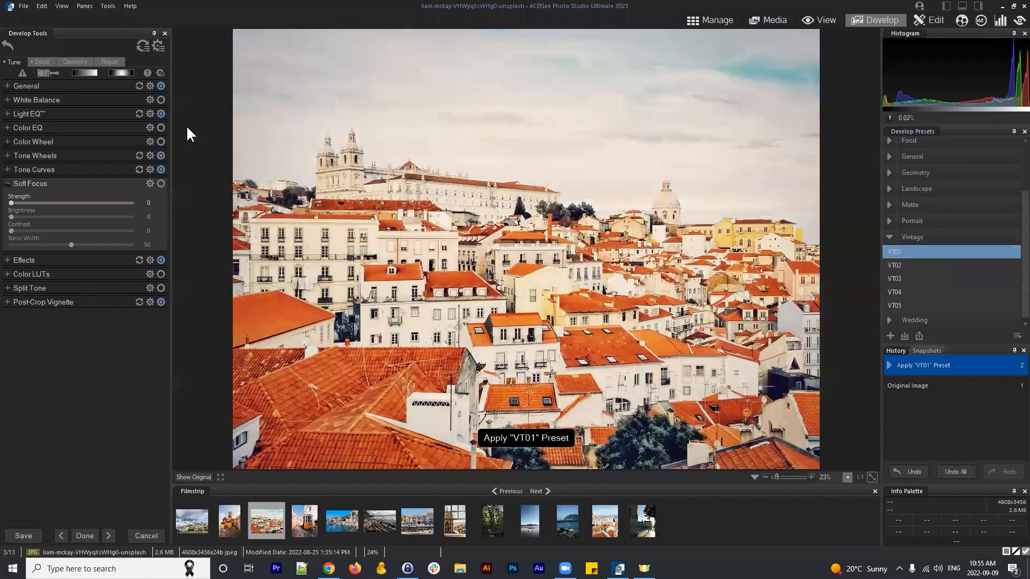
click(142, 45)
click(908, 264)
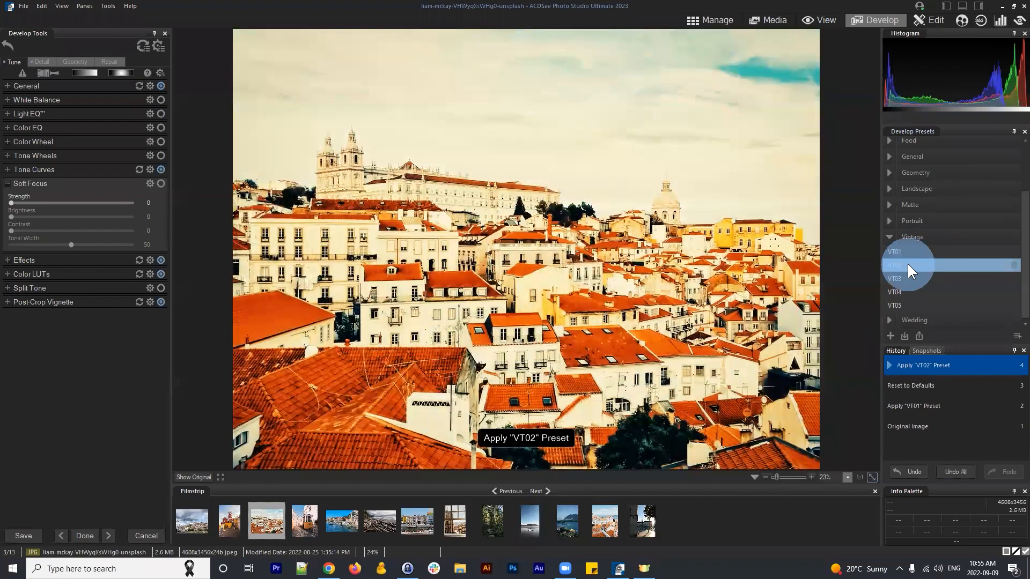
click(142, 45)
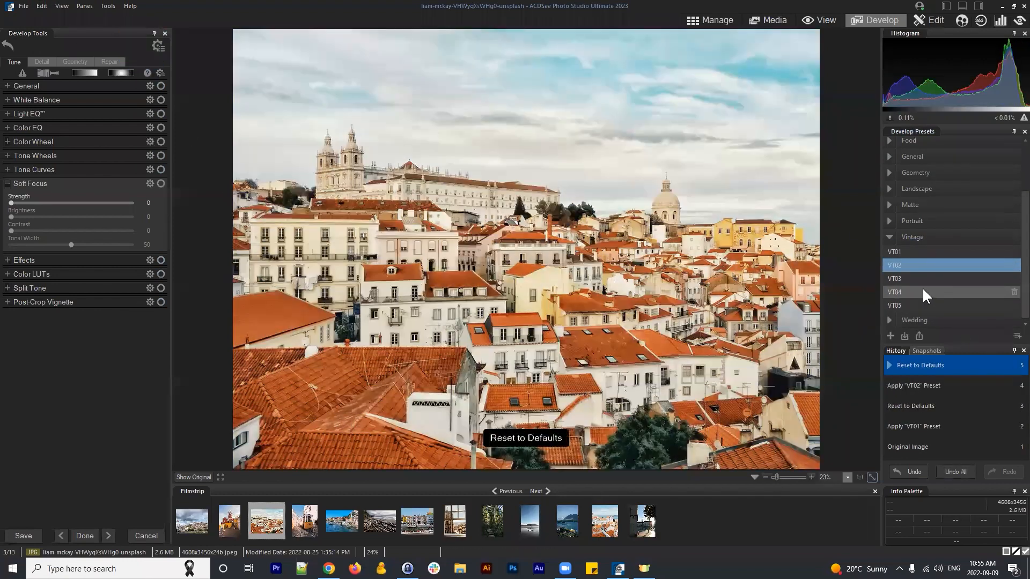
click(919, 282)
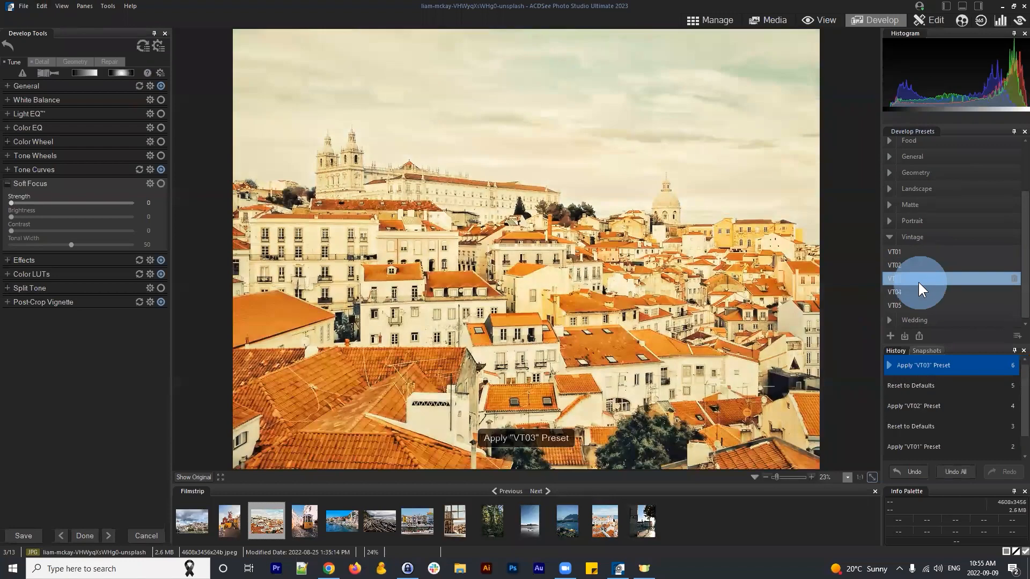
click(141, 44)
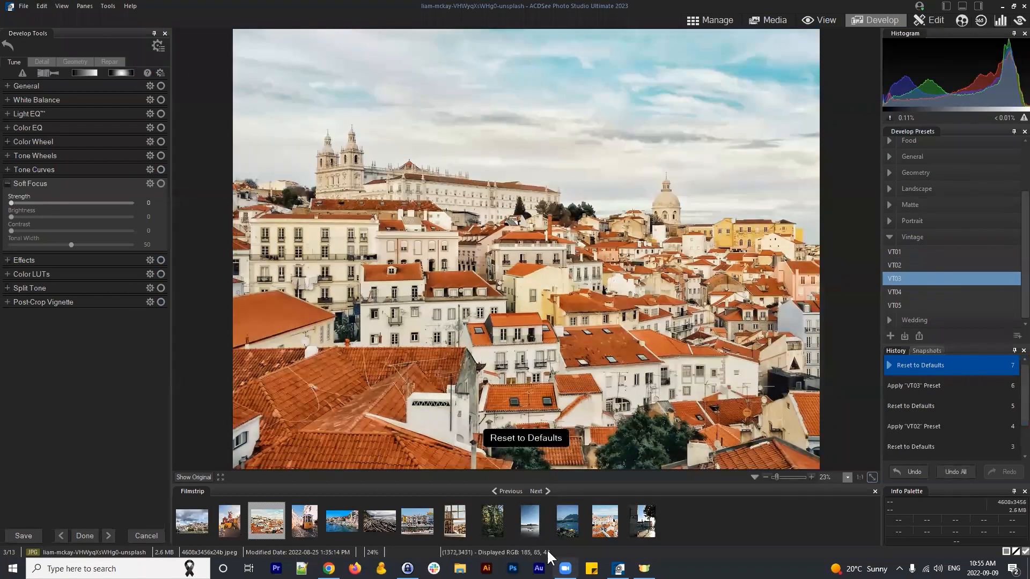
Switch to the forest boardwalk photo and try the VT01 through VT04 vintage presets, resetting to defaults after each
click(492, 521)
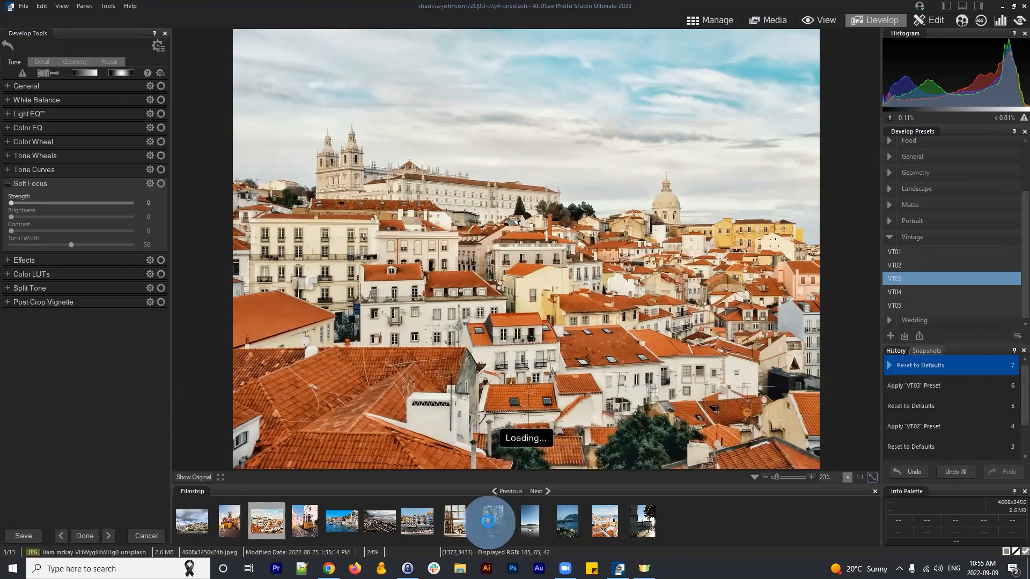
click(910, 252)
click(143, 46)
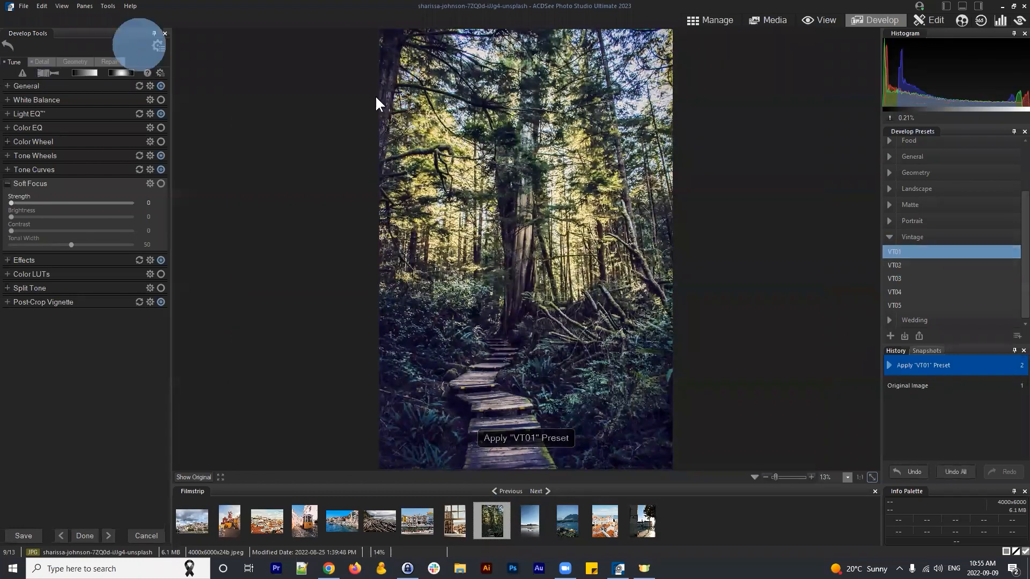
click(911, 265)
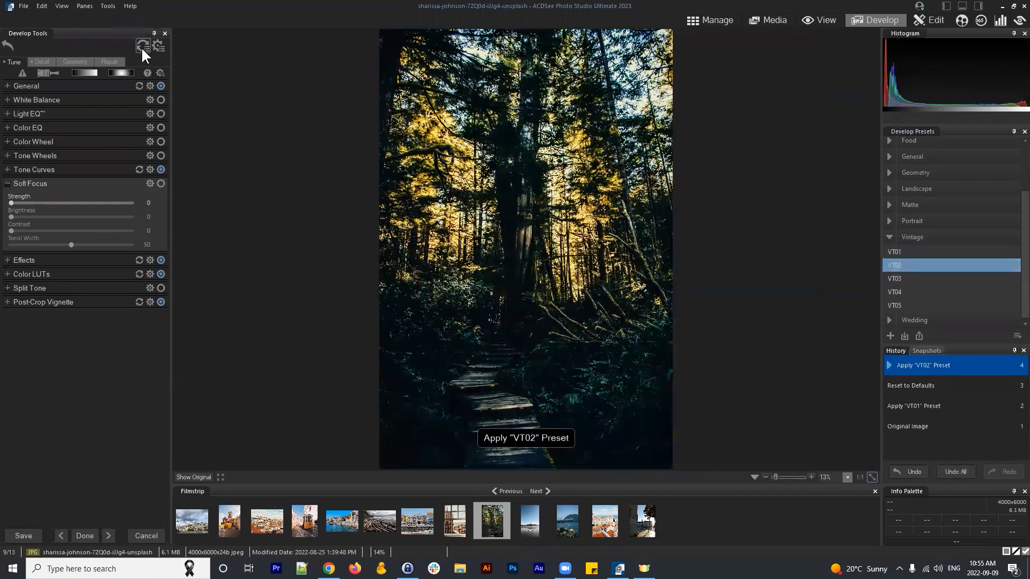
click(142, 46)
click(925, 279)
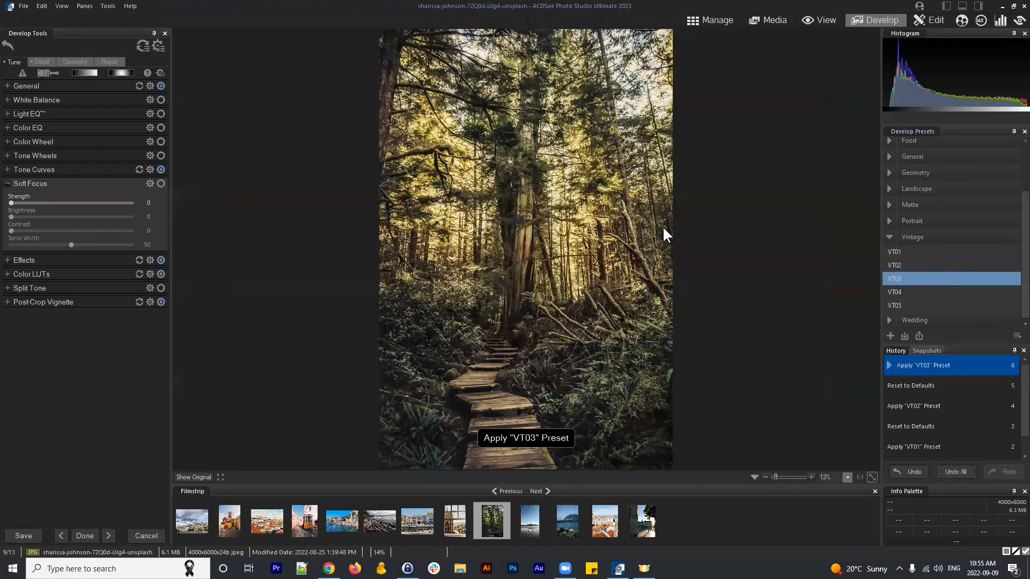
click(141, 44)
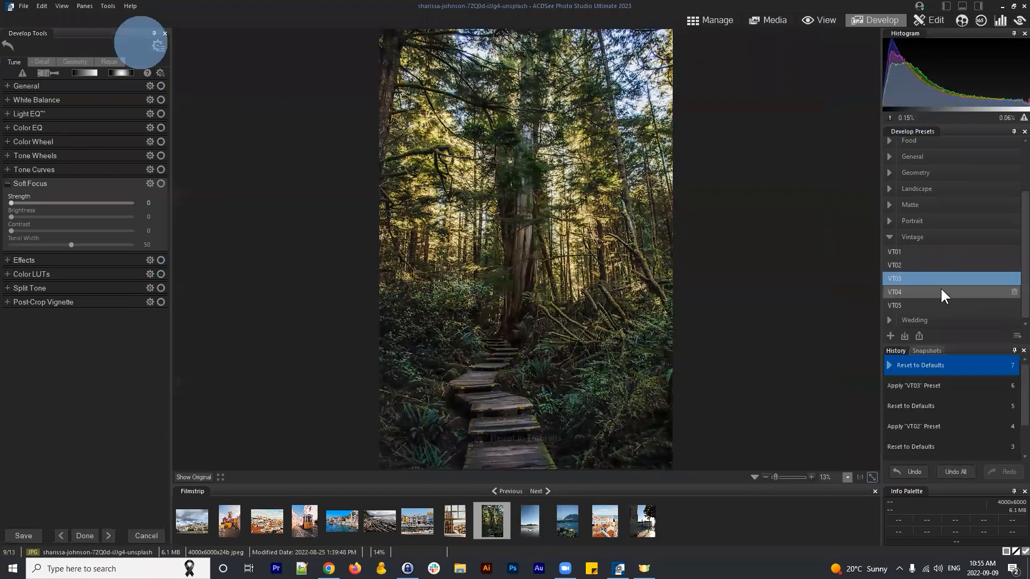
click(916, 294)
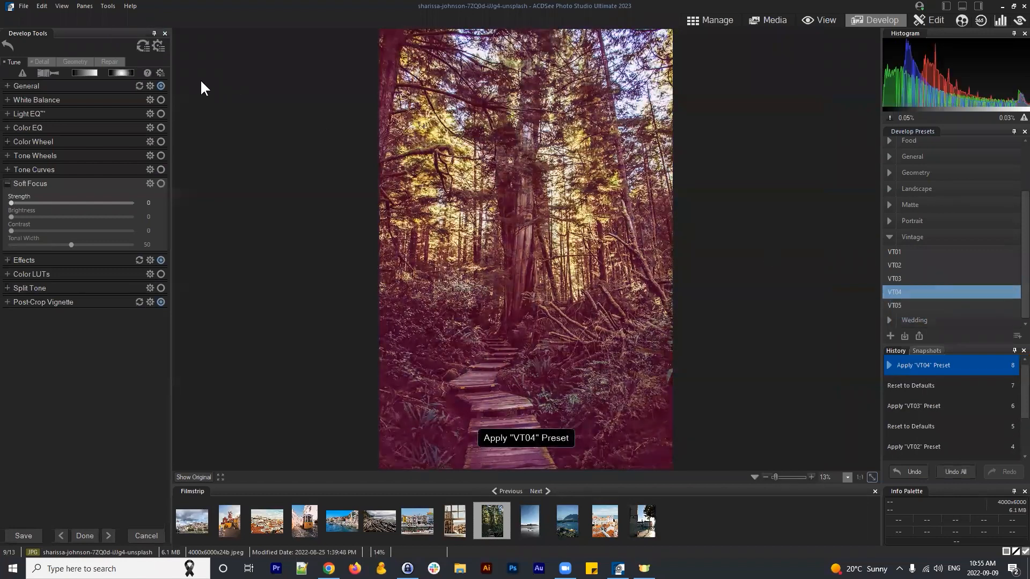
click(141, 44)
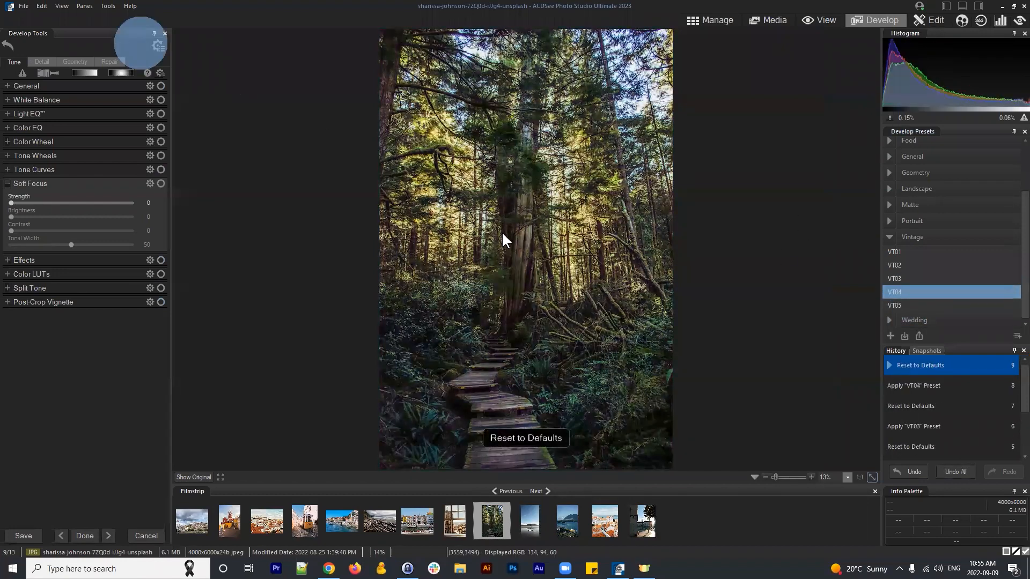
Switch to the portrait-format seaside rooftops photo, try the VT04 vintage preset on it and reset to defaults
click(603, 526)
click(919, 295)
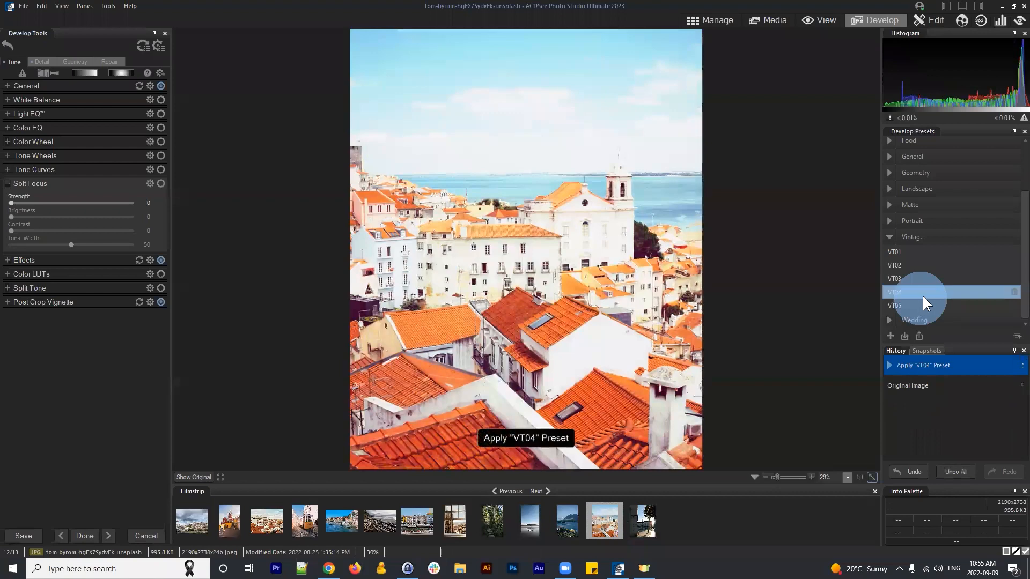
click(140, 43)
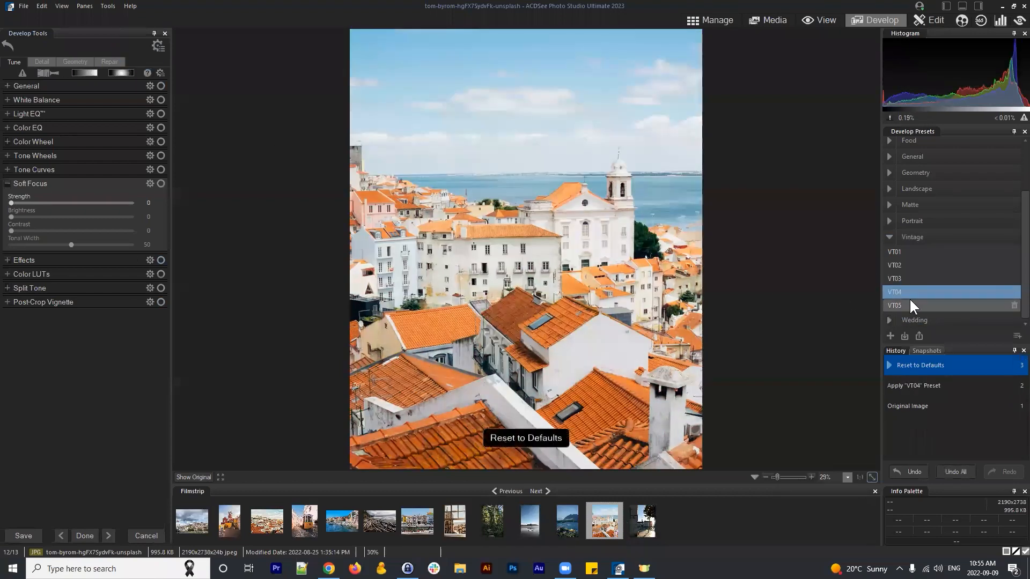
Apply the VT05 vintage preset to the seaside rooftops photo and compare the result with the original
click(906, 305)
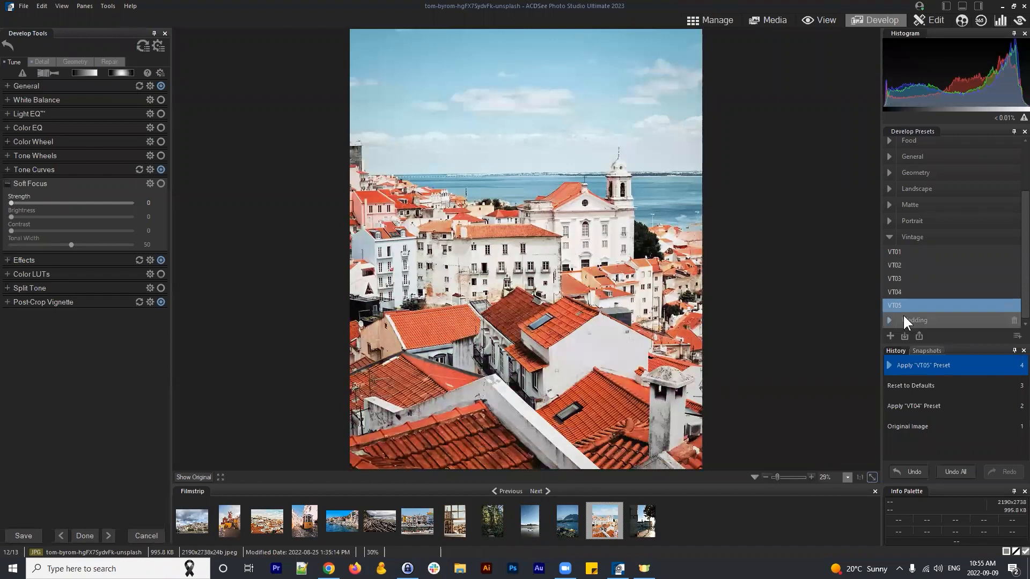
click(202, 477)
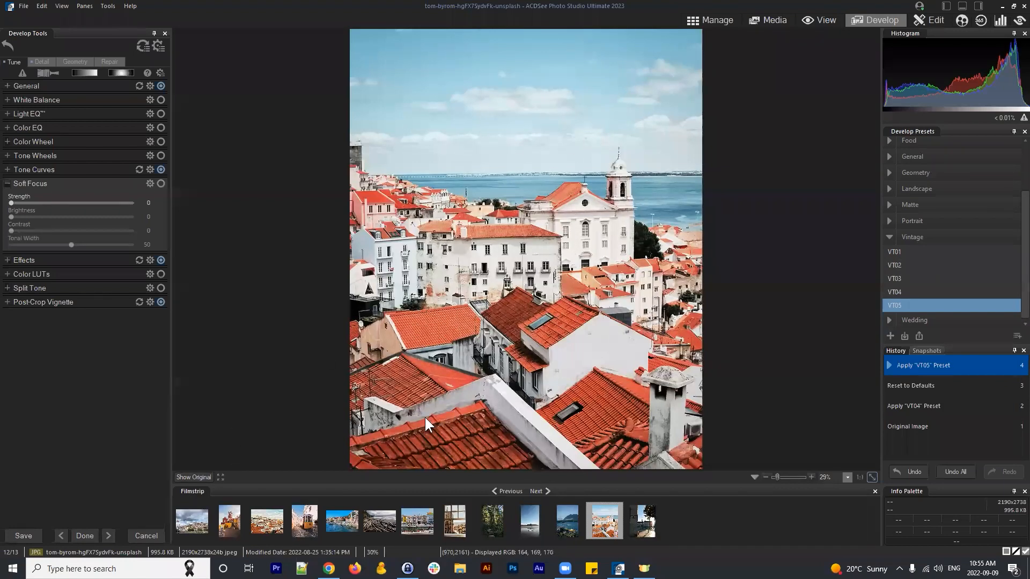
click(195, 478)
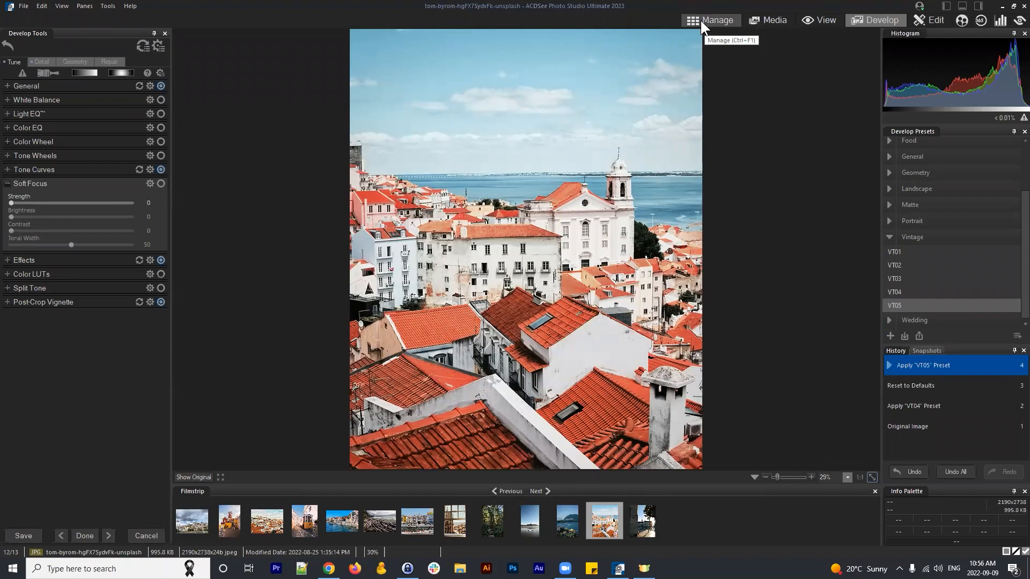
Leave the seaside rooftops photo's Develop session and go back from the GPS folder to the Pictures folder
click(725, 21)
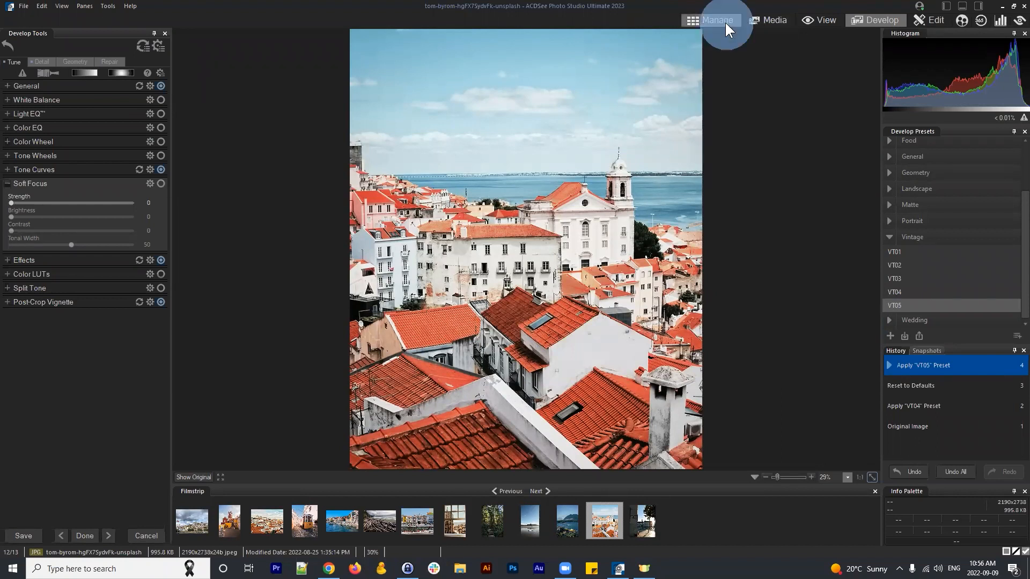
click(547, 285)
click(685, 286)
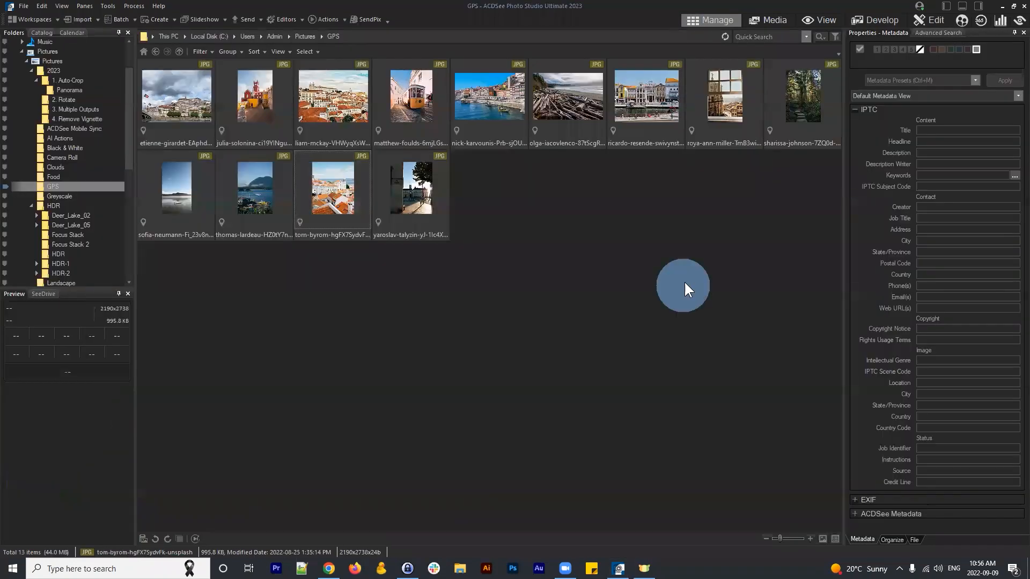
click(155, 51)
click(497, 321)
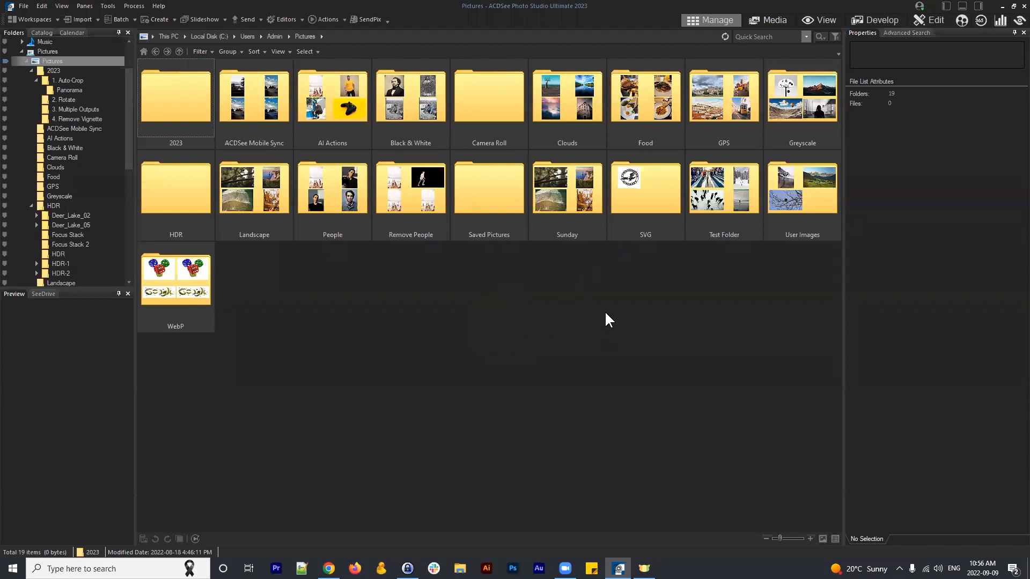
Show Advanced Search in place of Properties and check that it is enabled among the available panes
click(906, 33)
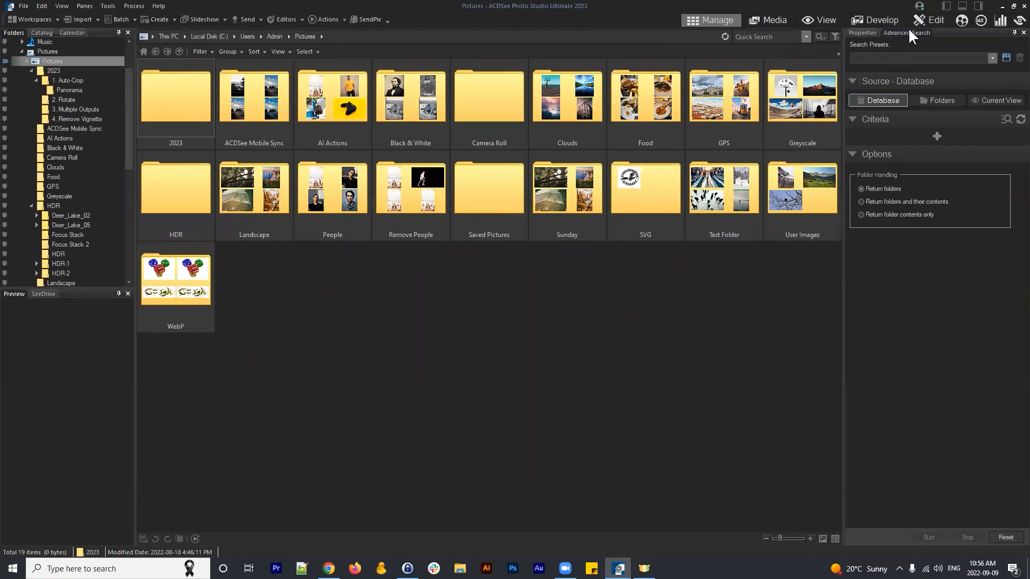
click(865, 33)
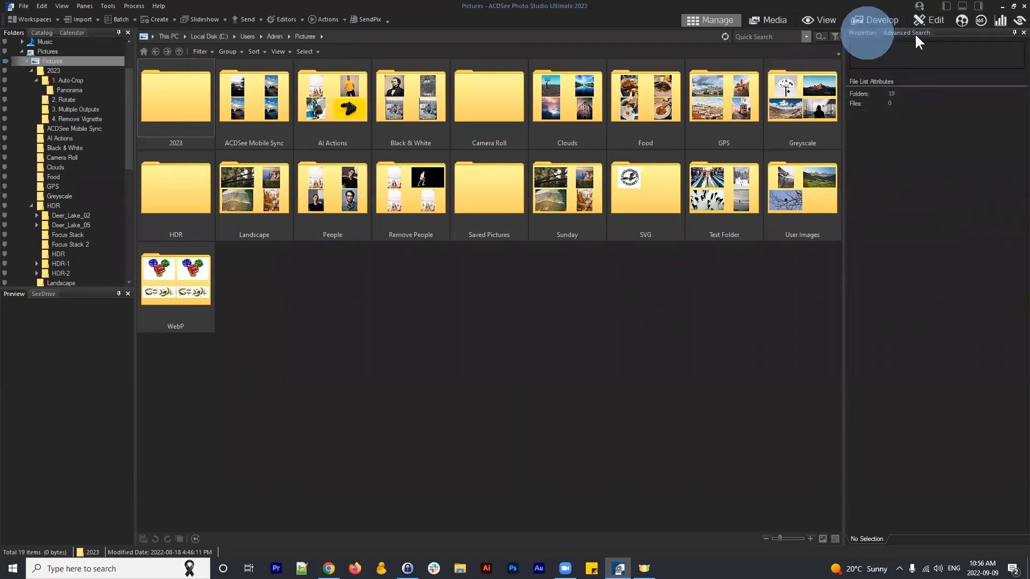
click(912, 33)
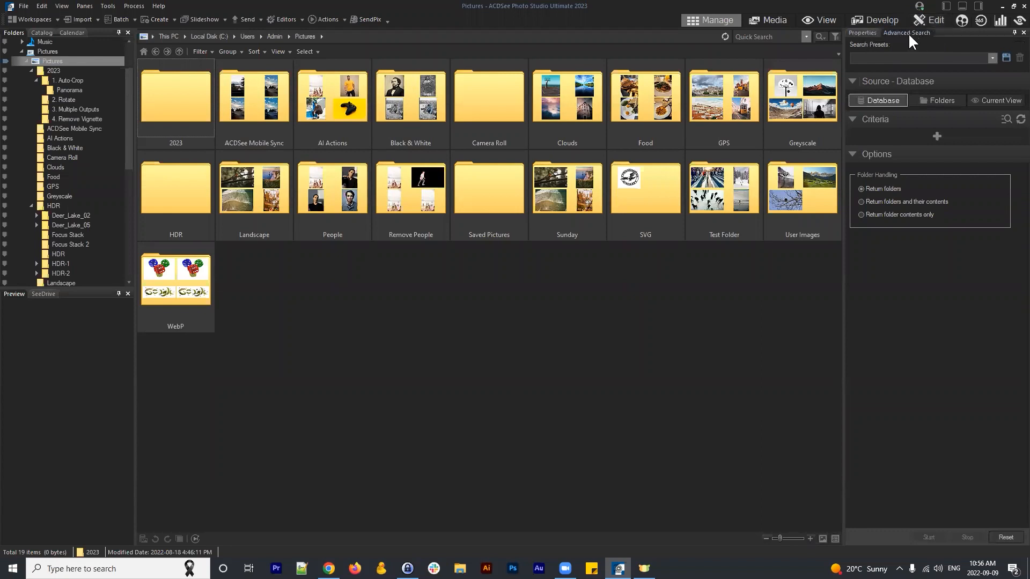
click(85, 6)
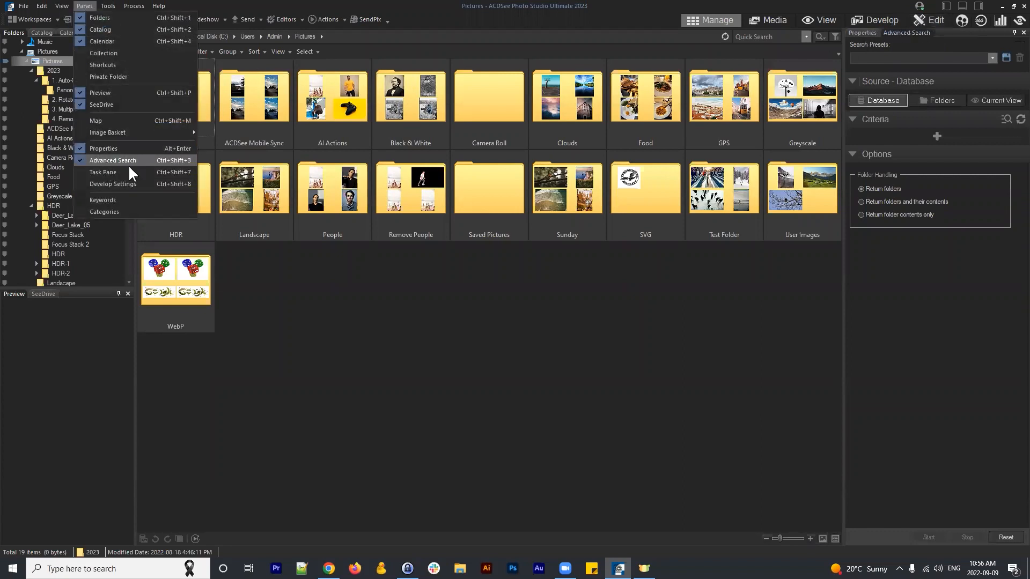
click(592, 322)
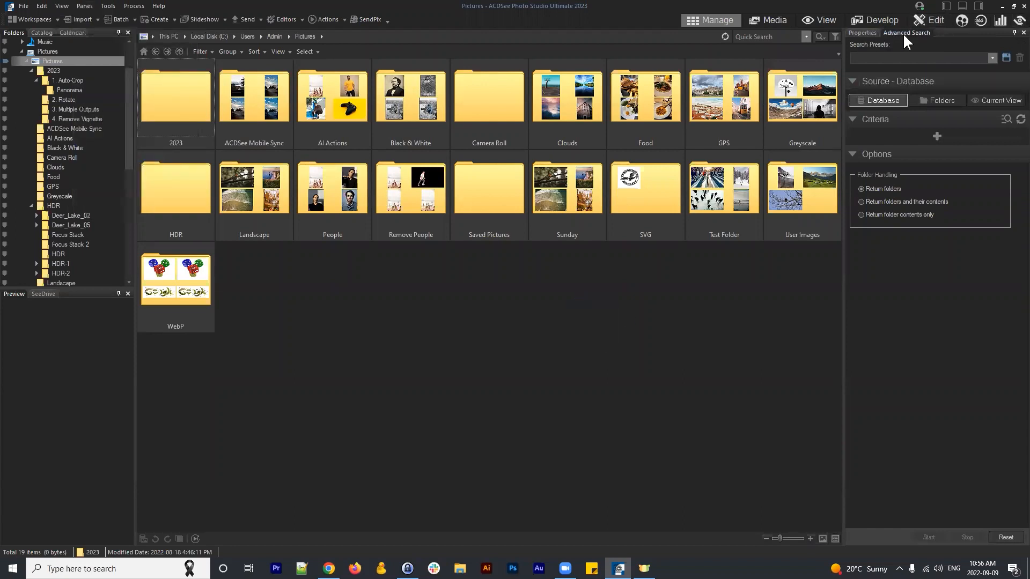
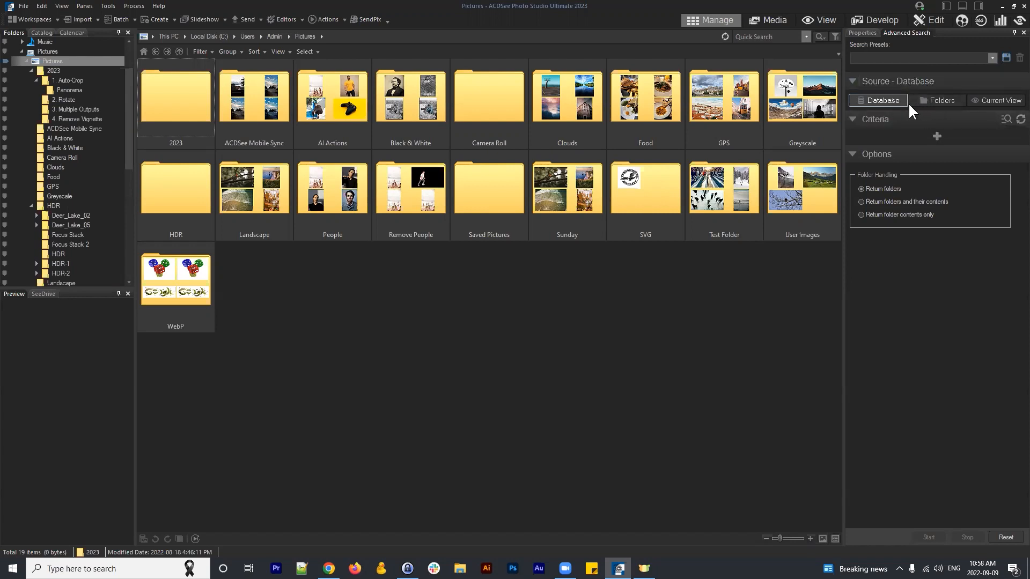
Set the search source to Folders and add the Landscape folder from C: Users, Admin, Pictures as a source folder
click(939, 102)
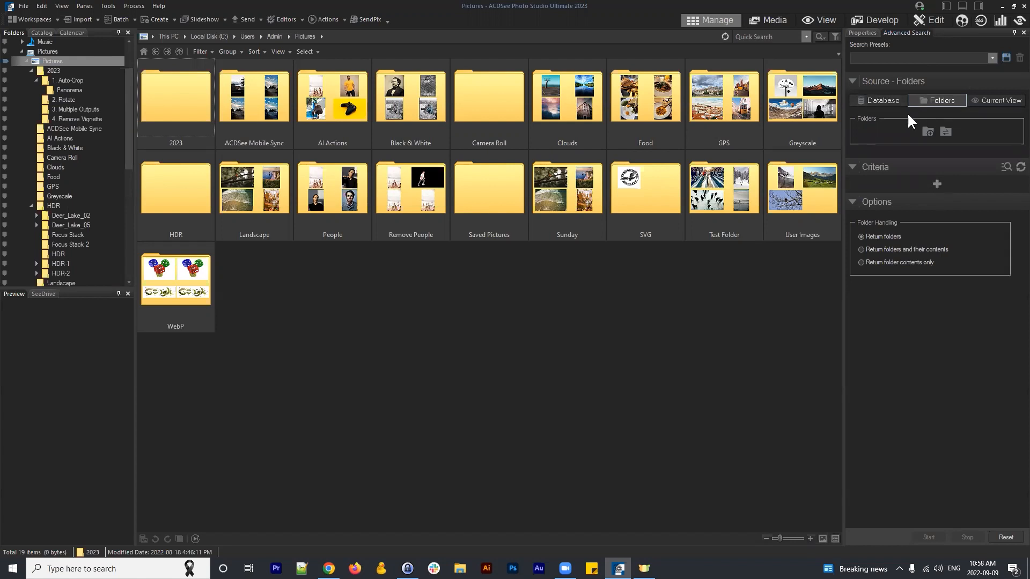
click(935, 135)
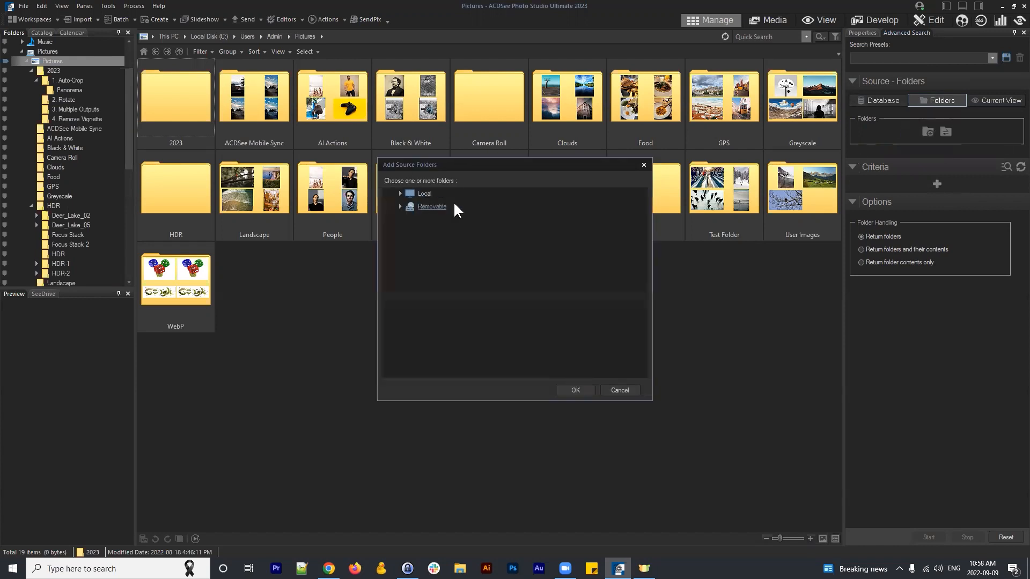
click(400, 195)
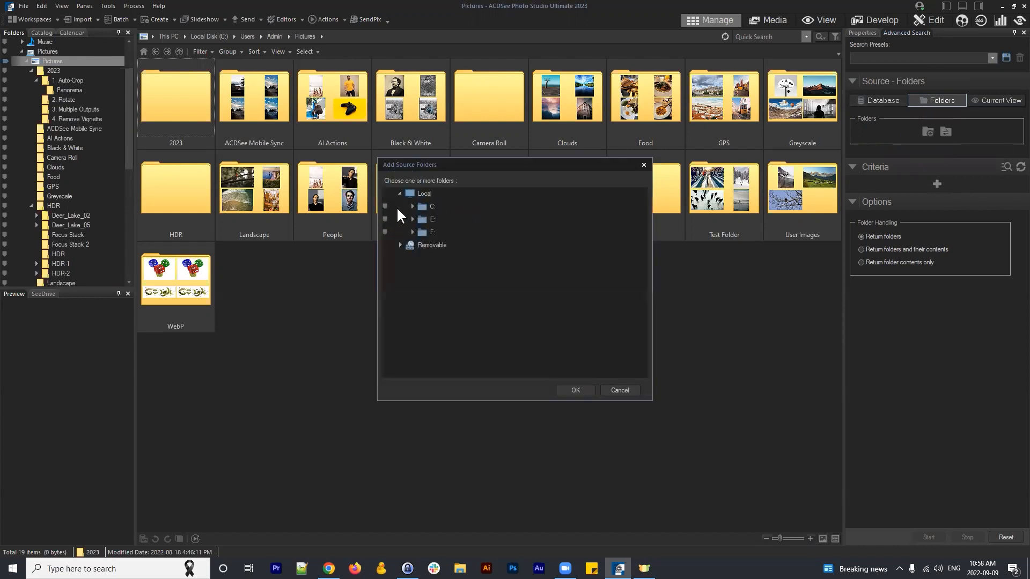
click(412, 206)
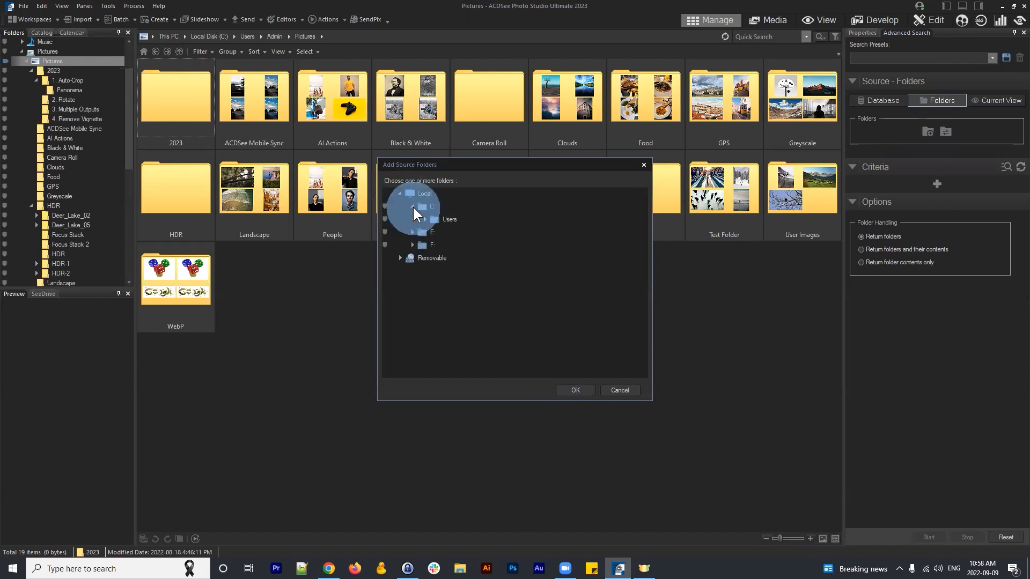
click(424, 220)
click(437, 232)
click(449, 245)
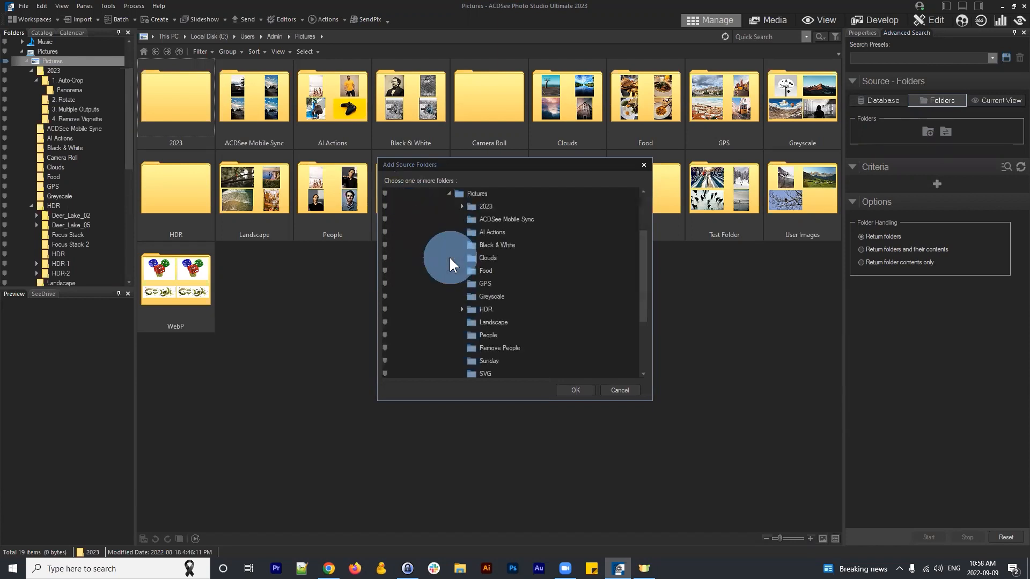
scroll(515, 262, down, 3)
click(505, 246)
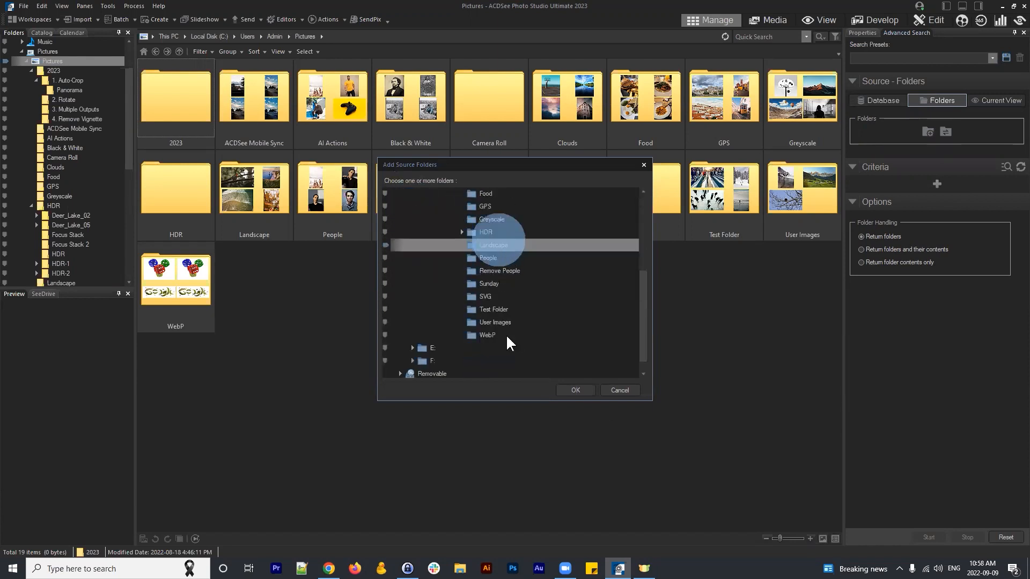
scroll(529, 242, up, 3)
scroll(524, 246, down, 2)
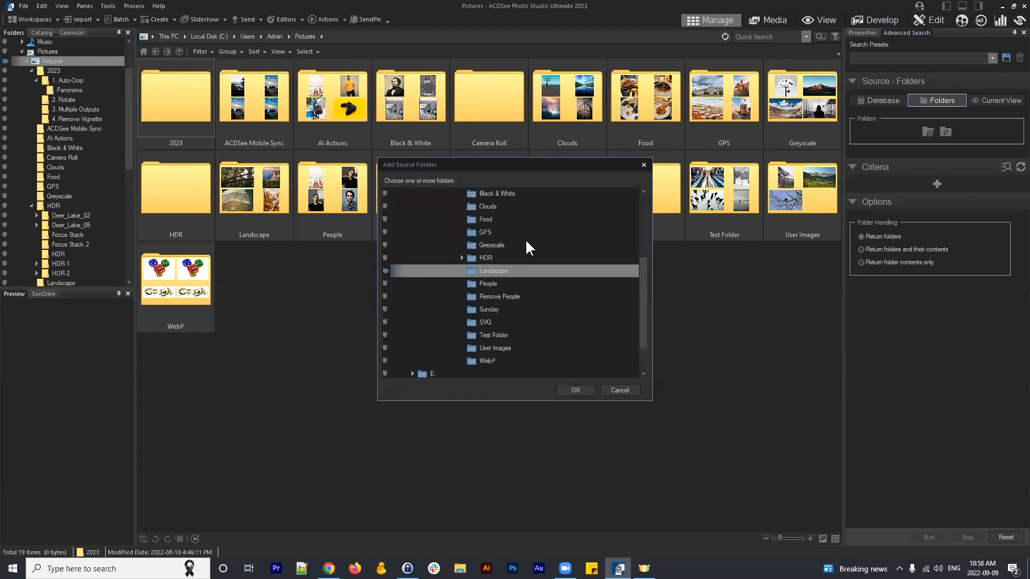
click(575, 390)
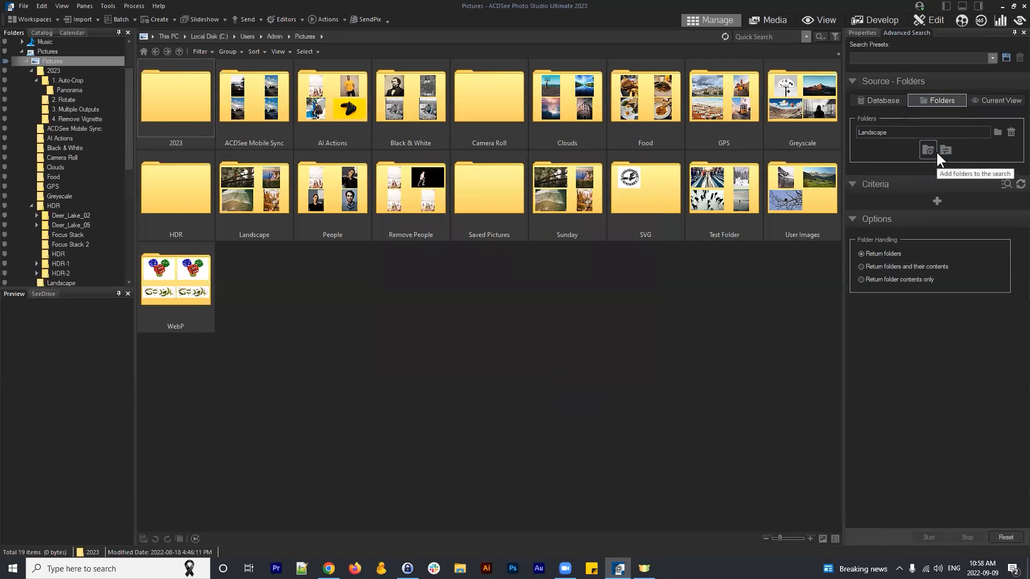
Browse to the GPS folder, make it the search source in place of Landscape, and add Landscape back as a second source folder
double_click(722, 99)
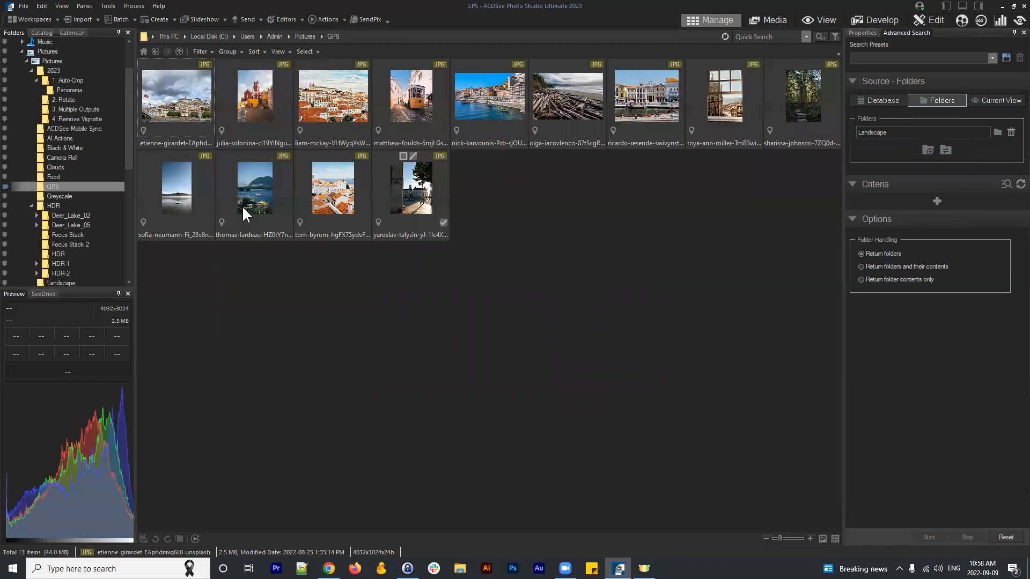
click(945, 152)
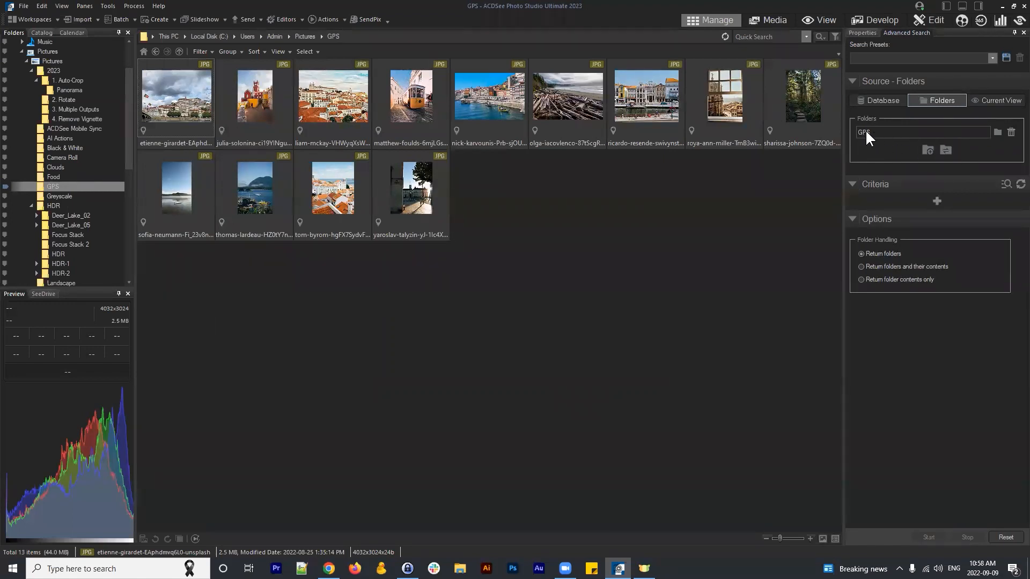
click(929, 152)
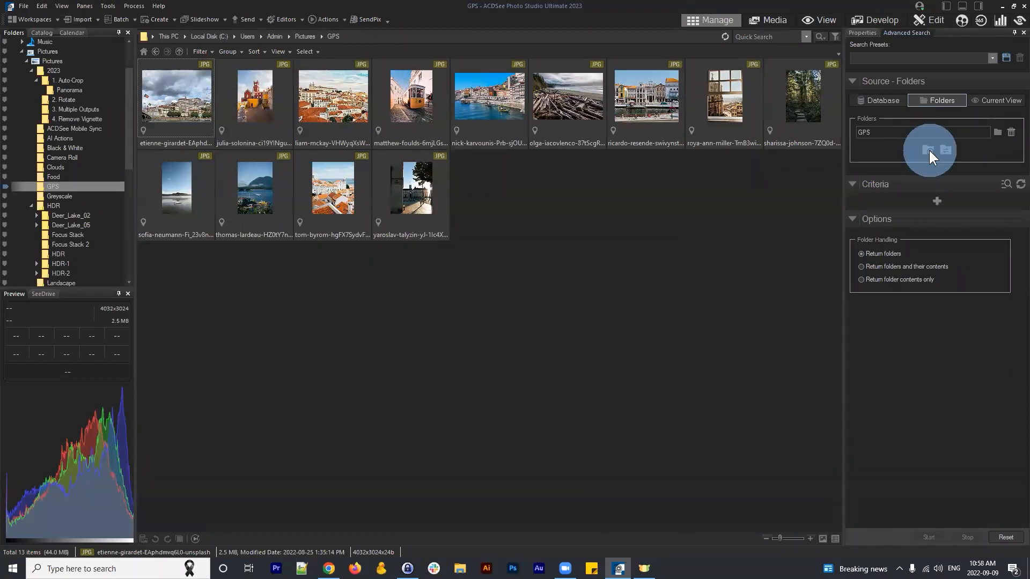
click(400, 193)
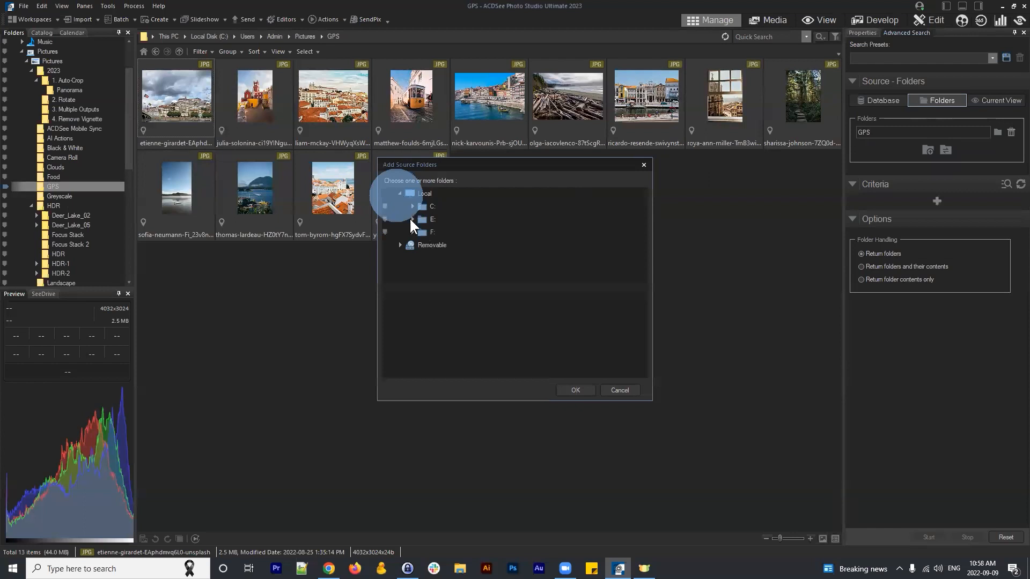
click(413, 206)
click(424, 219)
click(437, 232)
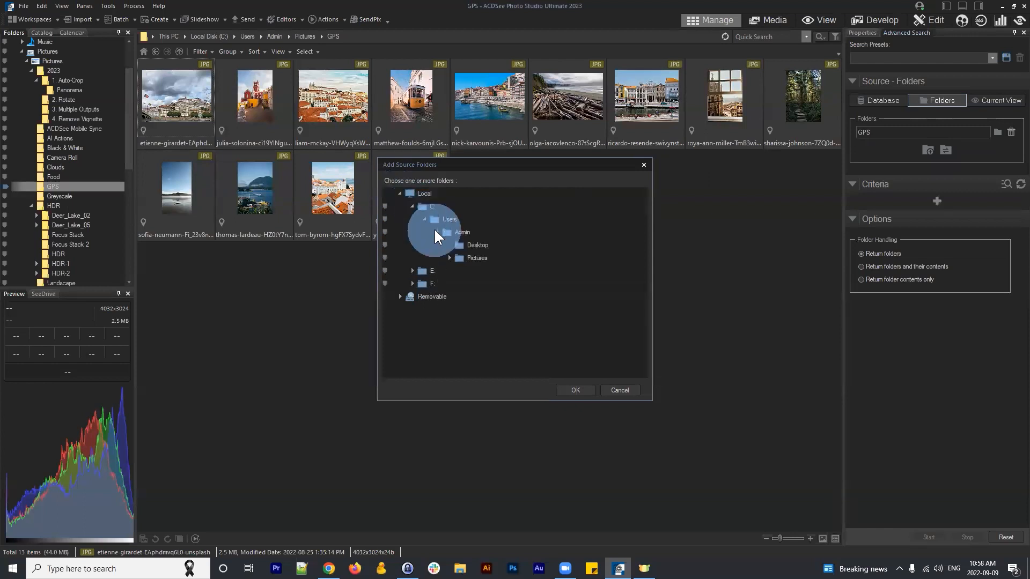
click(450, 258)
scroll(494, 296, down, 3)
click(493, 232)
click(574, 391)
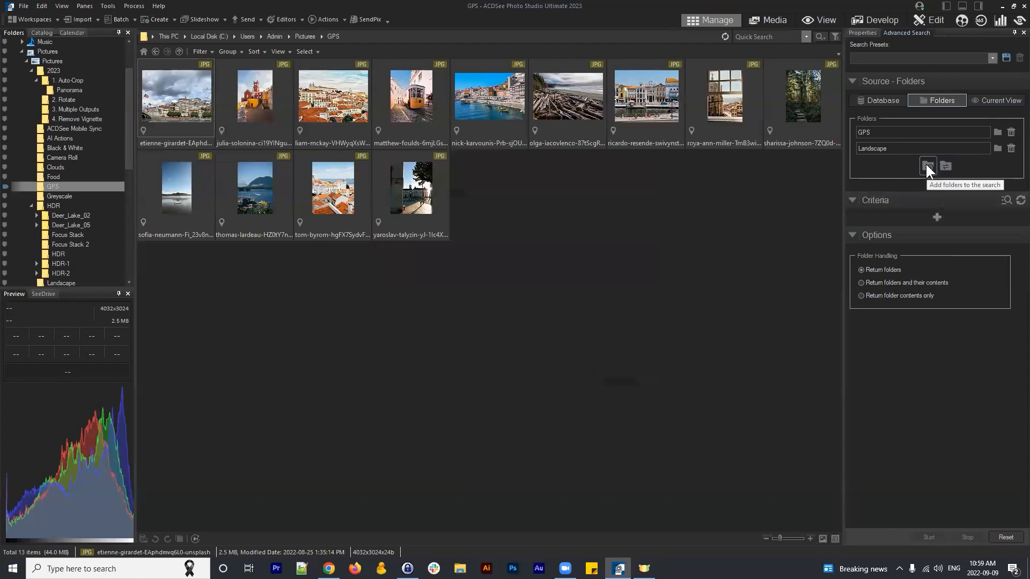
Add the Clouds, Food and Greyscale folders from Pictures to the search's source folders in one go
click(927, 167)
click(400, 194)
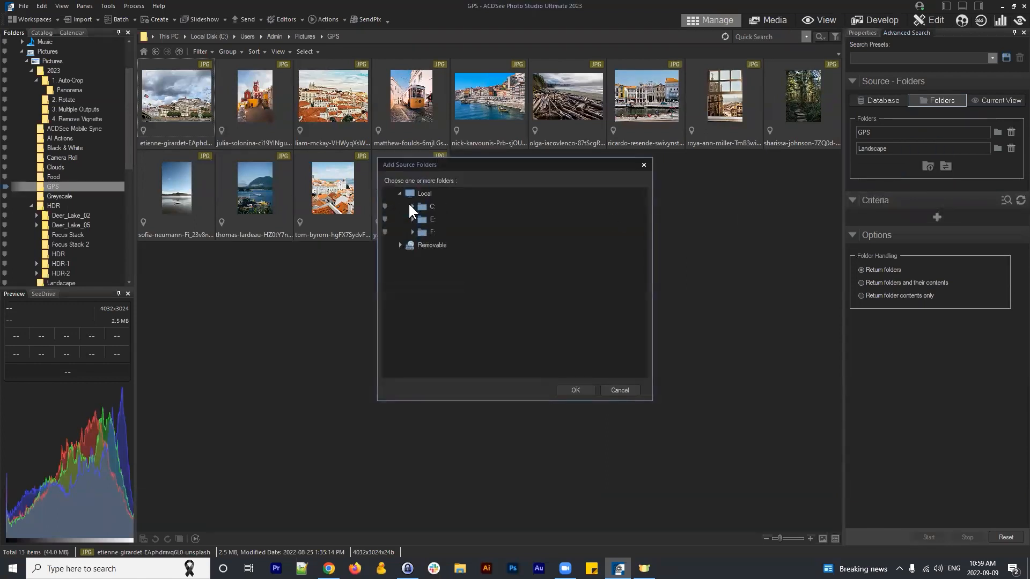
click(413, 206)
click(425, 219)
click(437, 232)
click(450, 258)
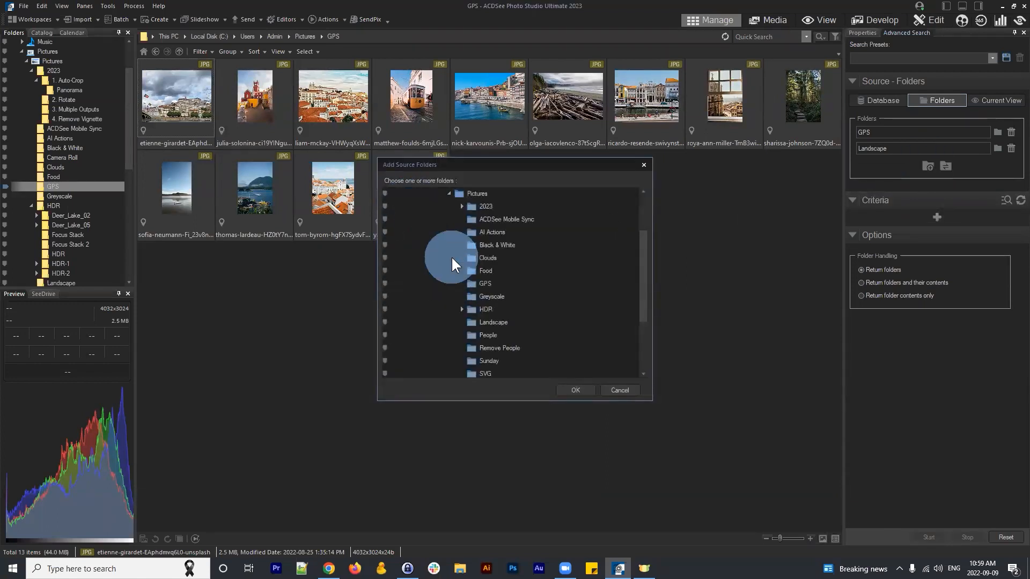
scroll(536, 261, down, 3)
scroll(536, 260, up, 2)
click(493, 246)
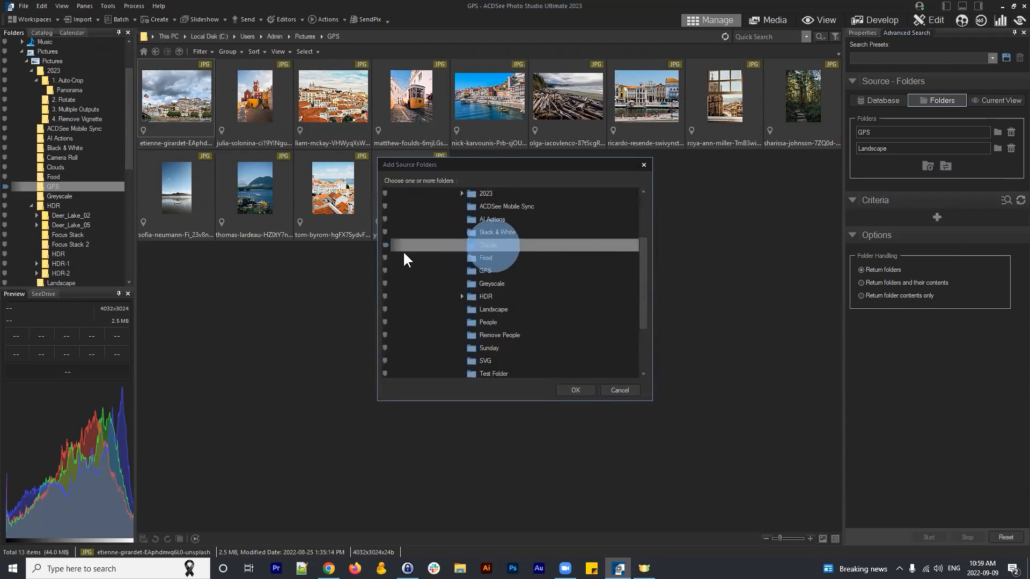
ctrl+click(384, 259)
click(384, 270)
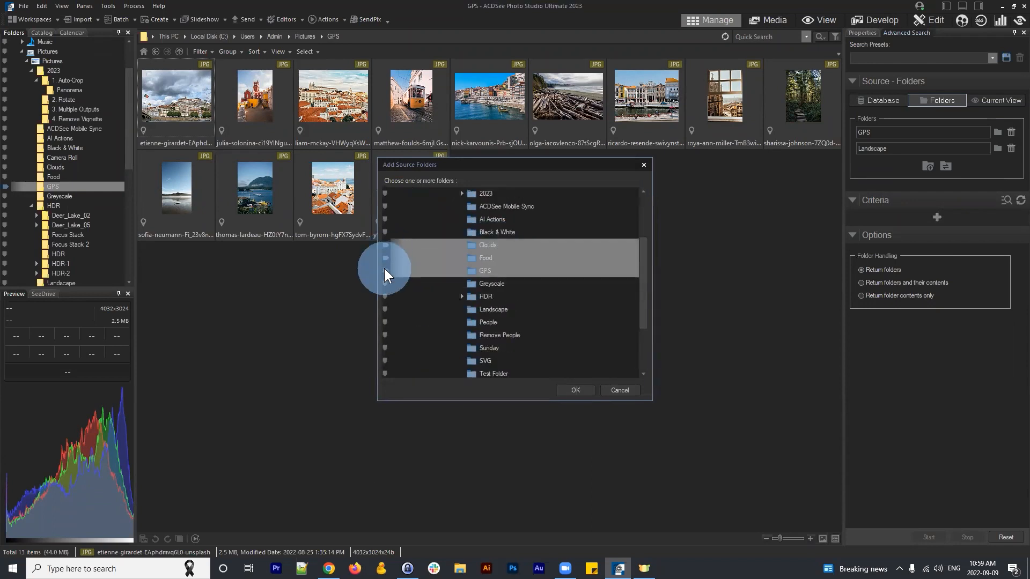
click(387, 270)
click(384, 285)
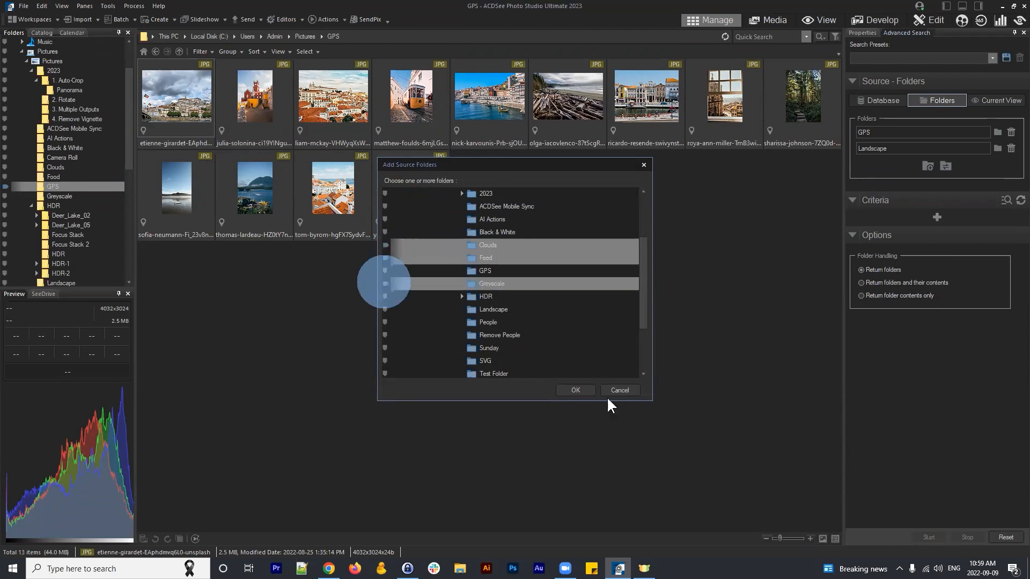
click(589, 391)
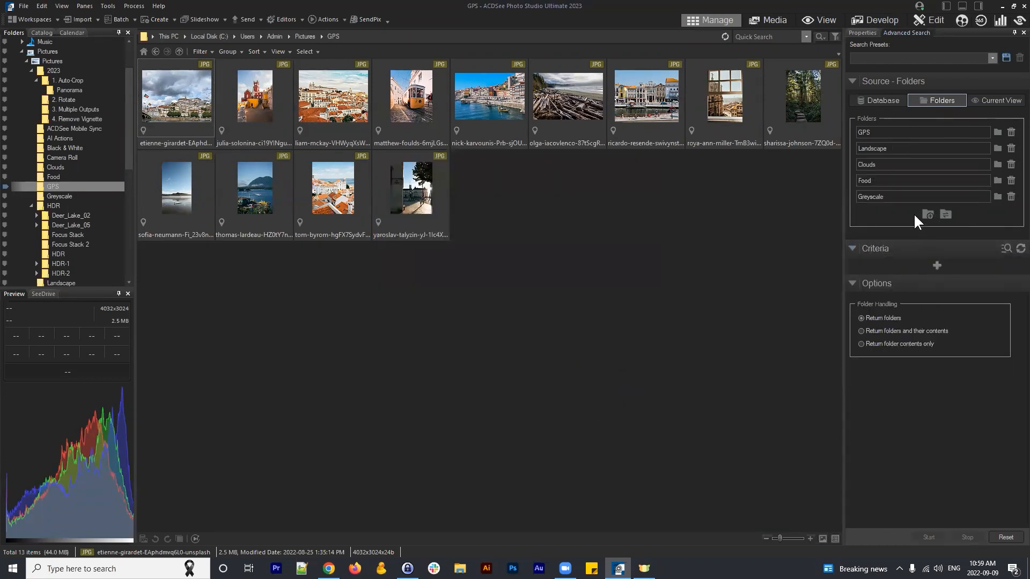
Go back to Pictures, open the Landscape folder and set the search source to Current View
click(156, 52)
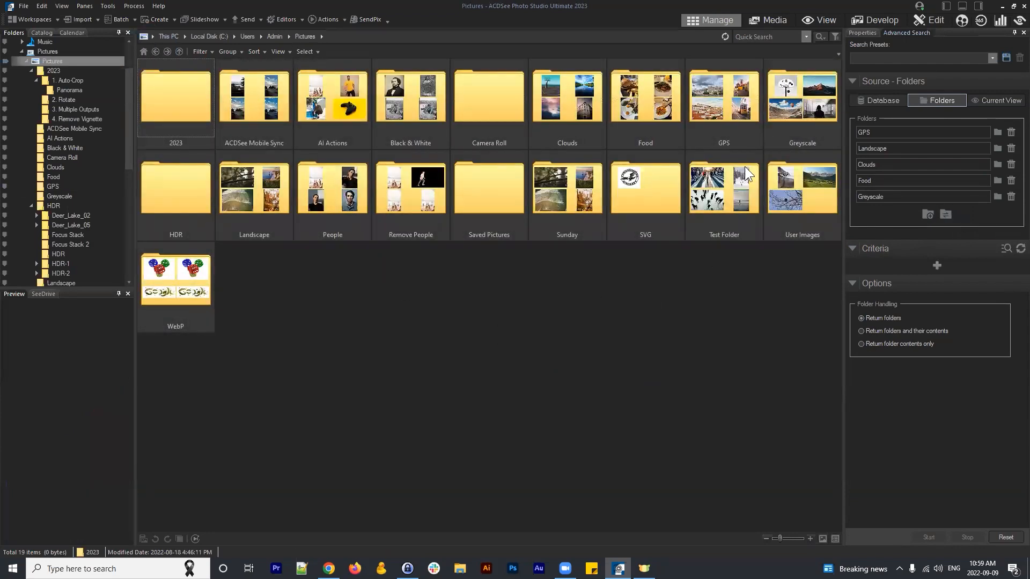
double_click(257, 192)
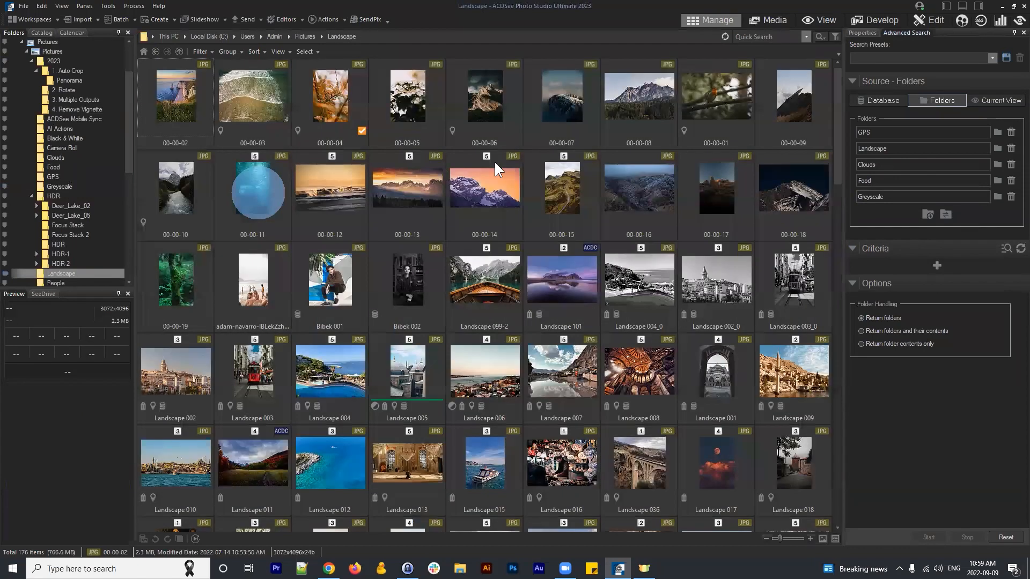
click(1001, 99)
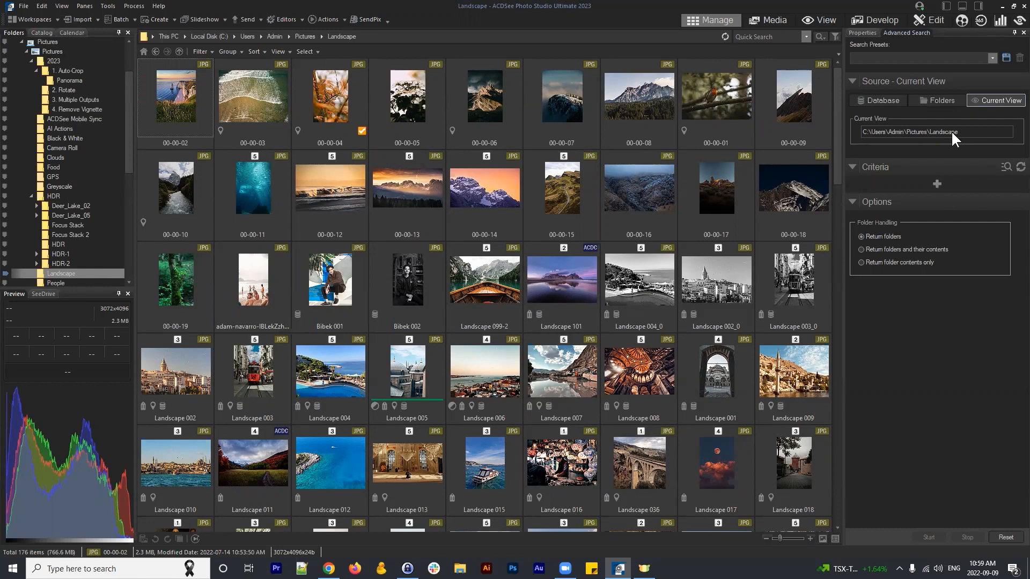
Make the images rated Five in the catalog the current view for the search
click(45, 32)
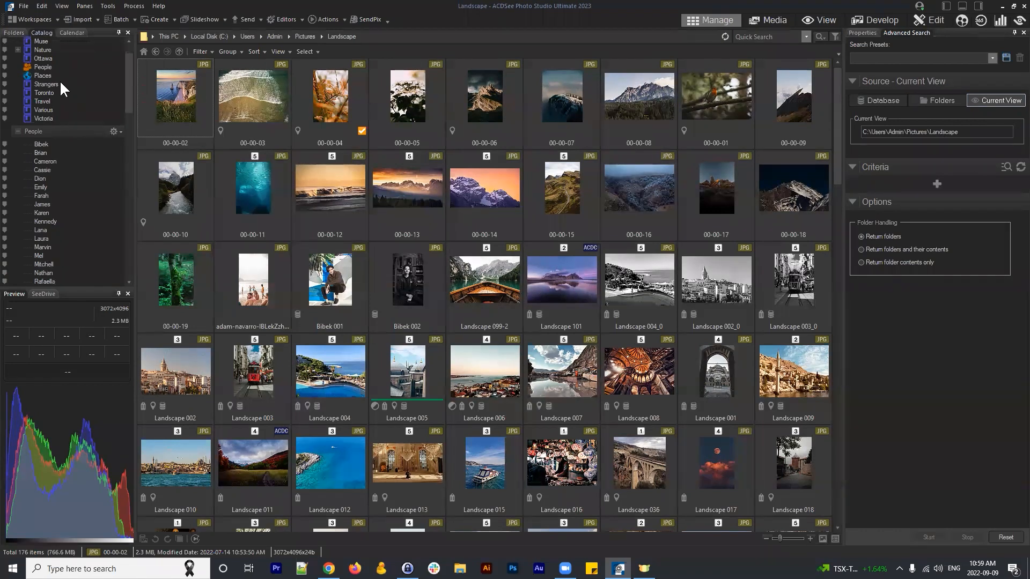
scroll(59, 66, down, 1)
scroll(39, 41, up, 1)
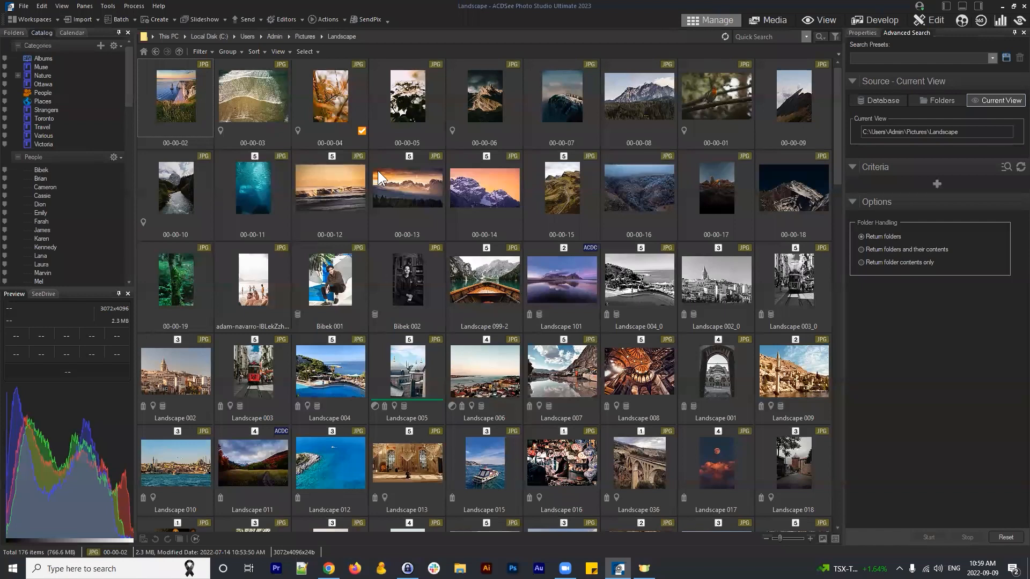
scroll(66, 121, down, 7)
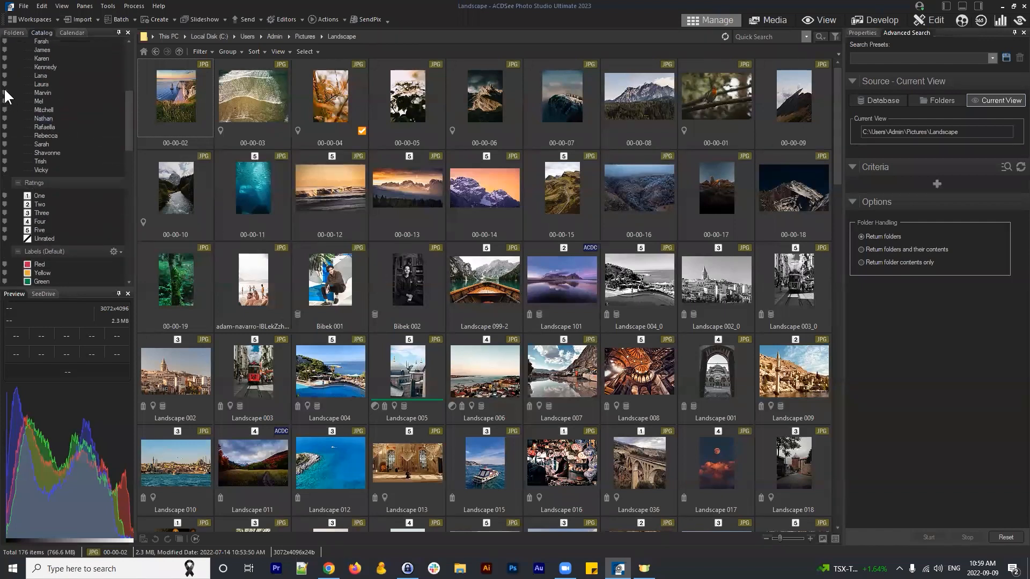
click(41, 230)
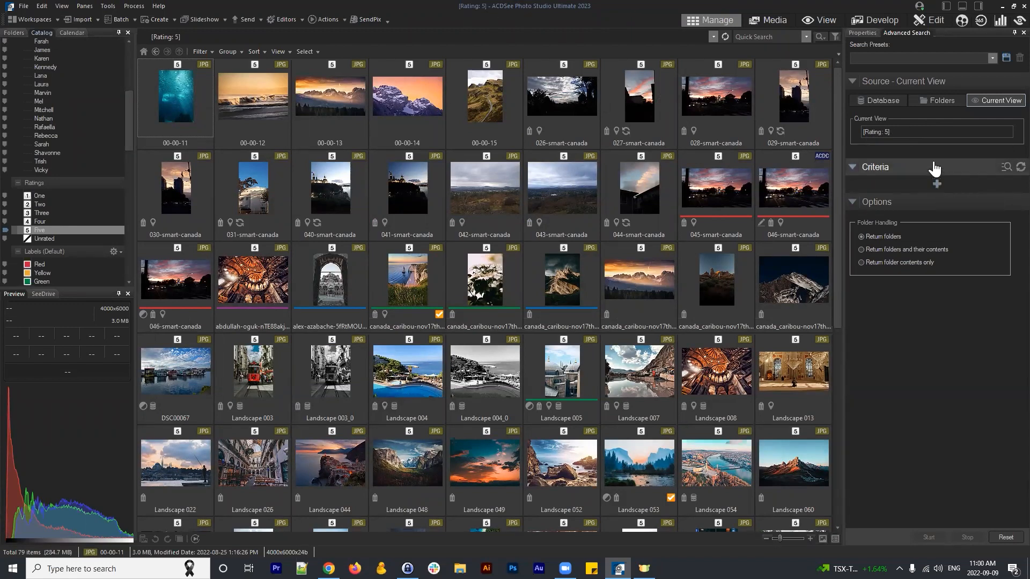
Set the search source to Database and add the ACDSee Metadata criteria Categories and Keywords, joined by AND
click(874, 100)
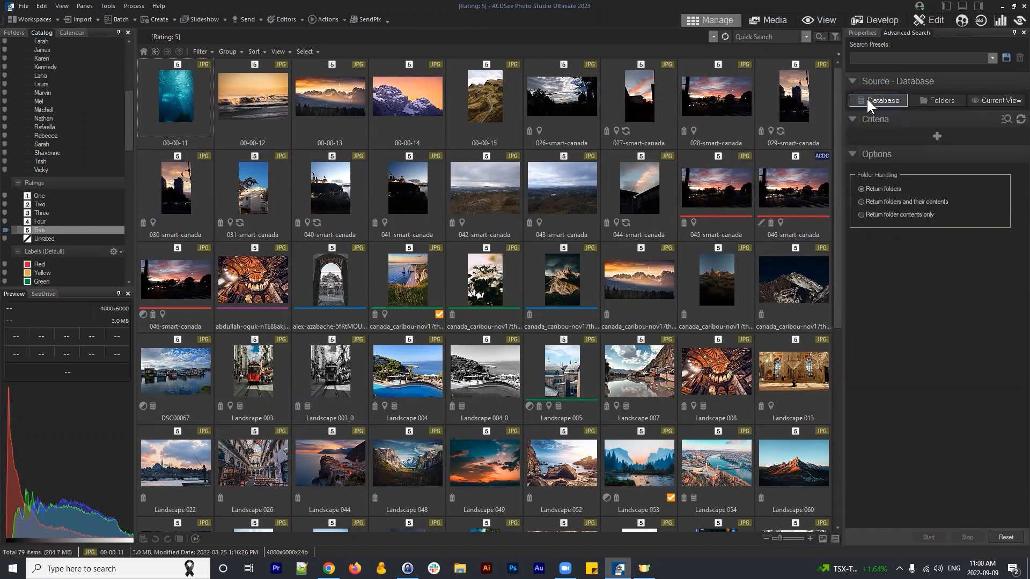
click(937, 137)
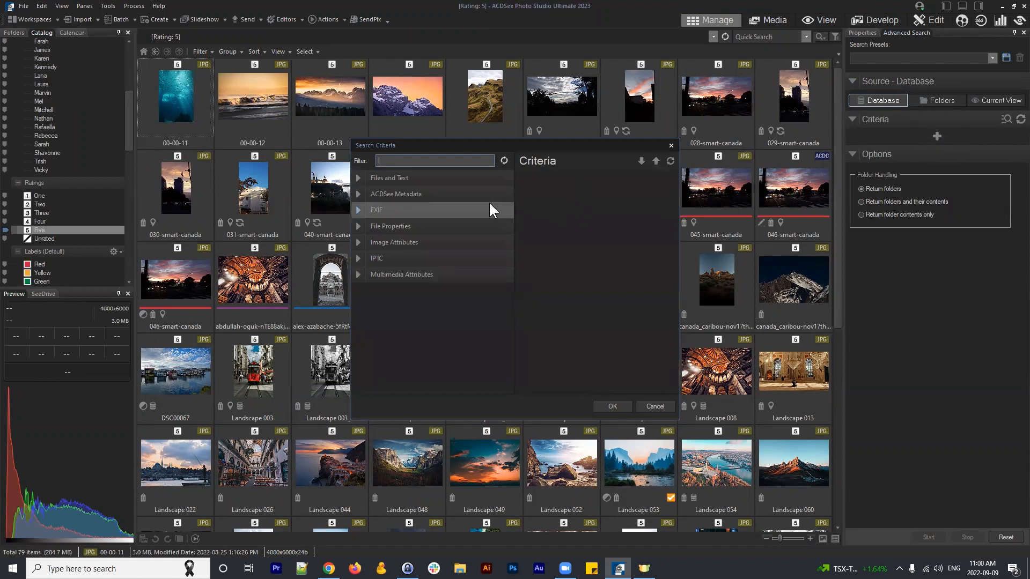
click(357, 194)
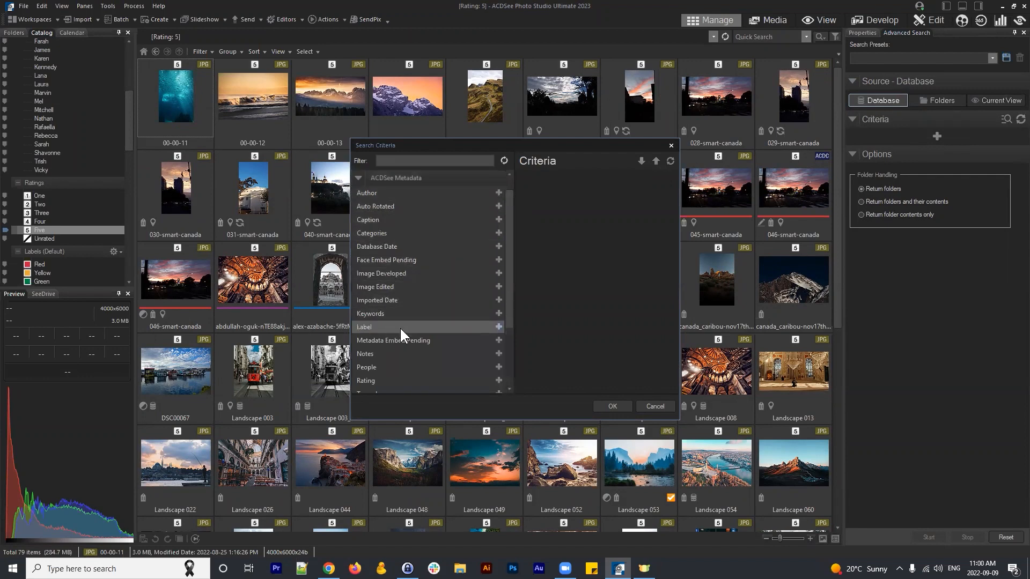
click(510, 284)
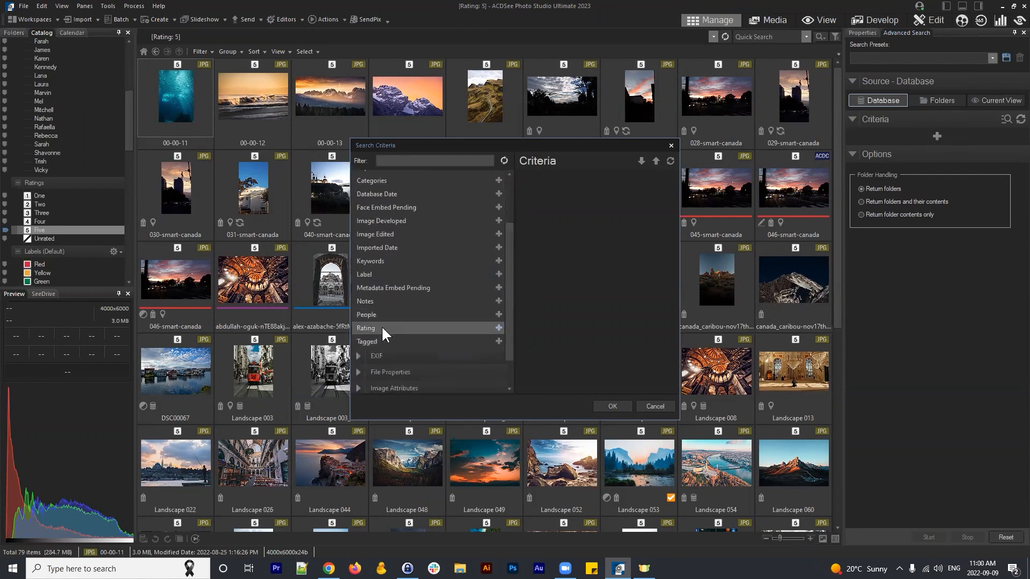
drag(508, 250, 516, 223)
click(499, 220)
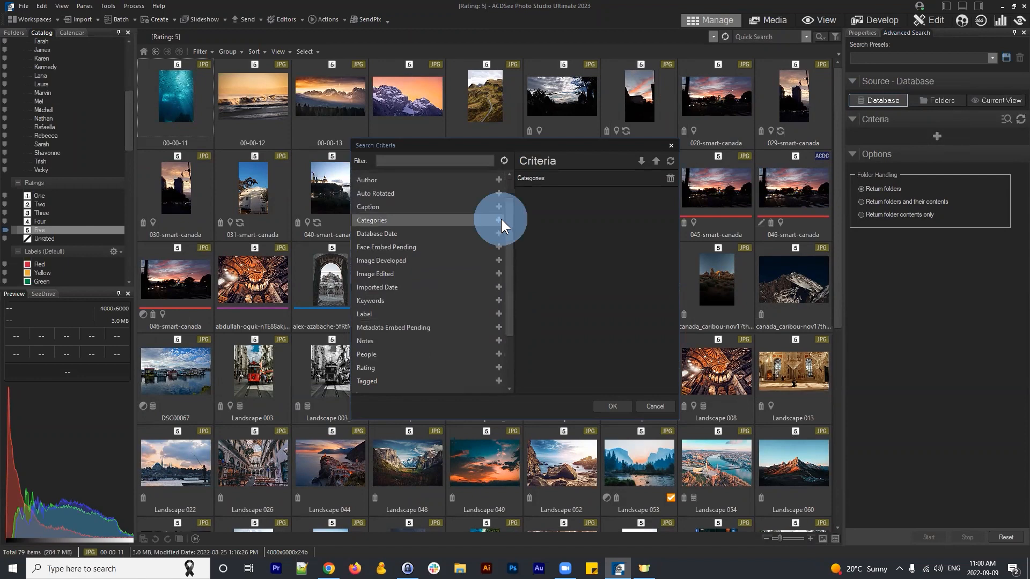
click(499, 300)
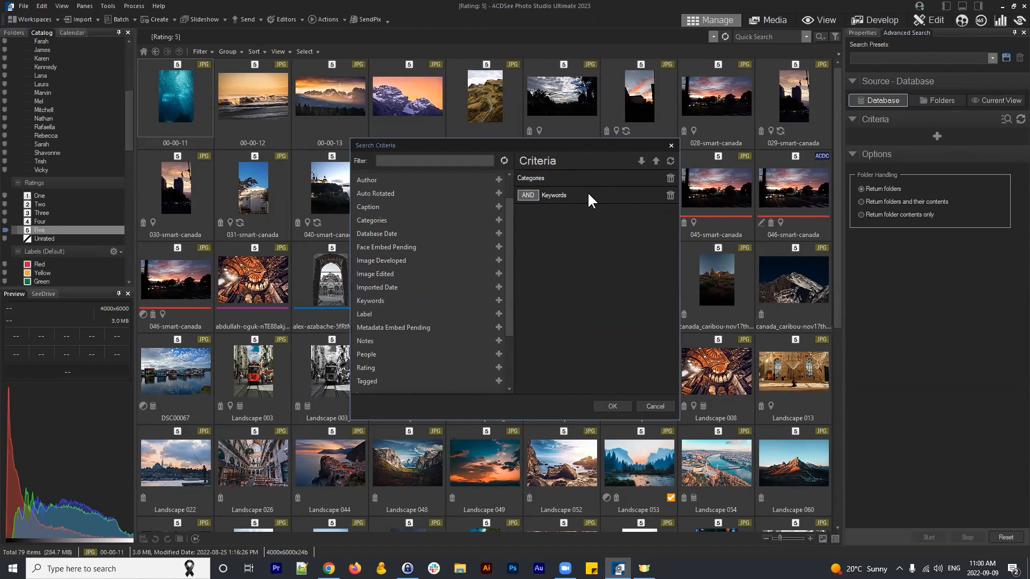
click(607, 409)
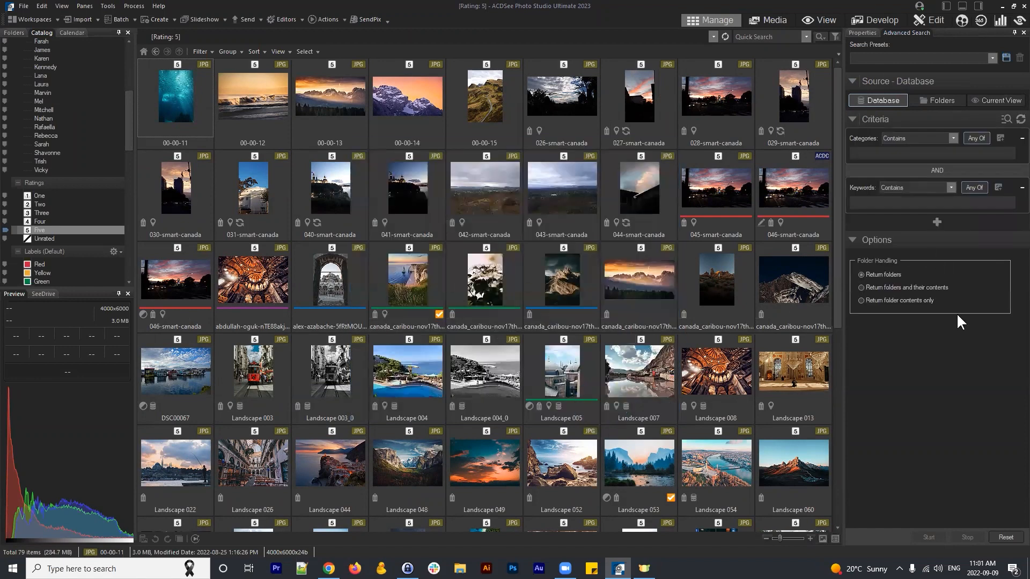
Set the Categories criterion to contain the category Places
click(861, 154)
click(893, 150)
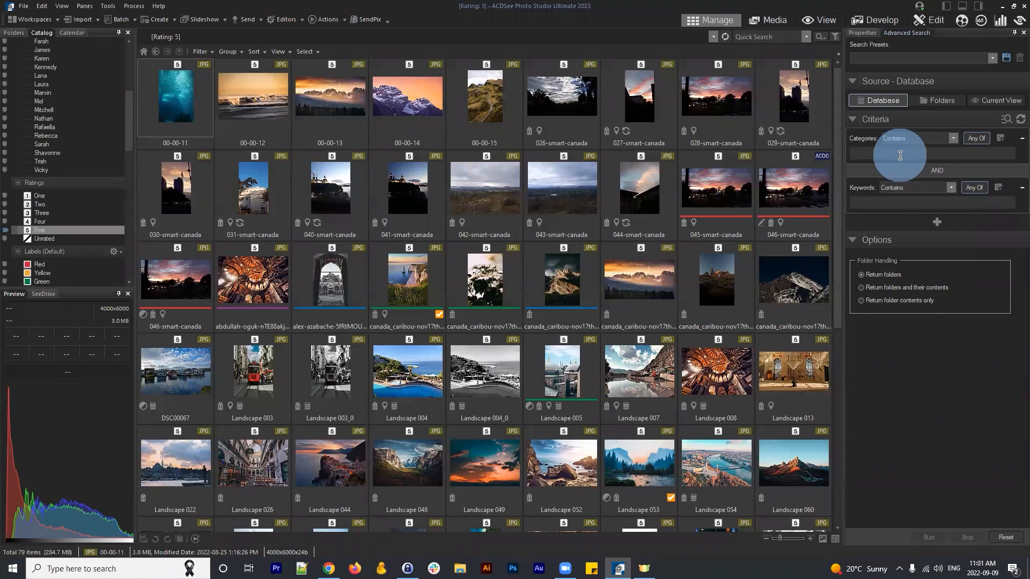
click(1000, 136)
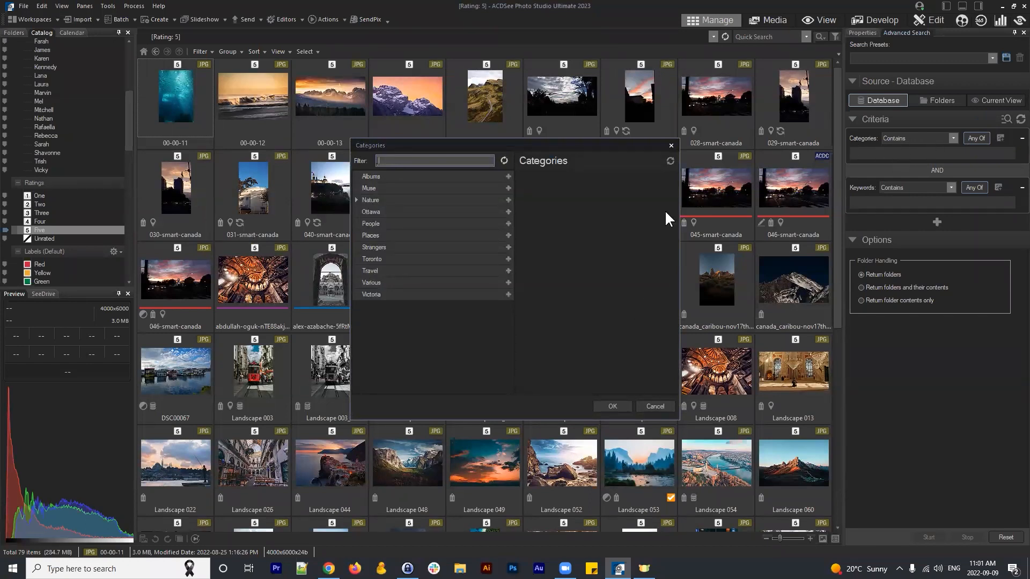
double_click(455, 235)
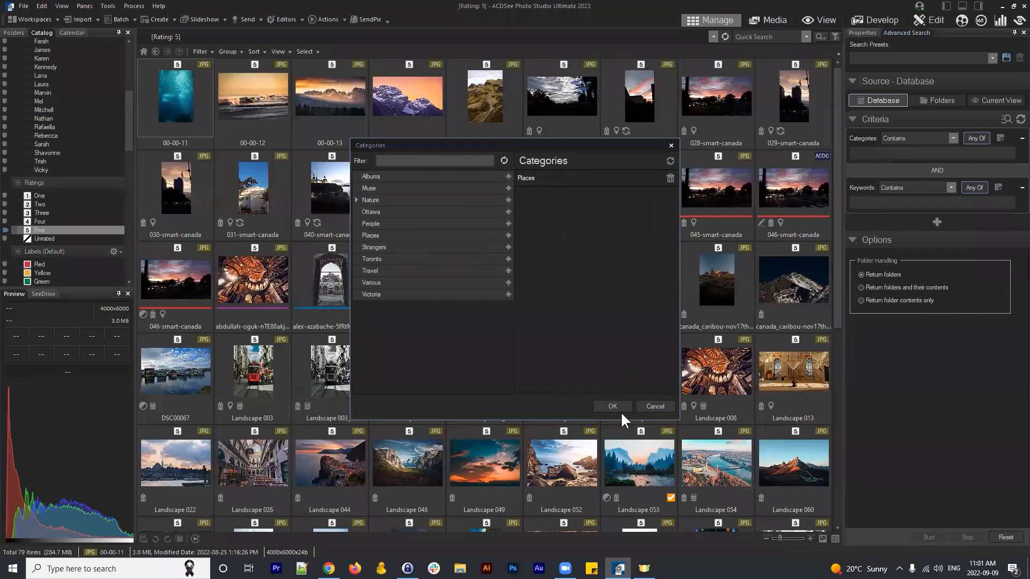
click(606, 408)
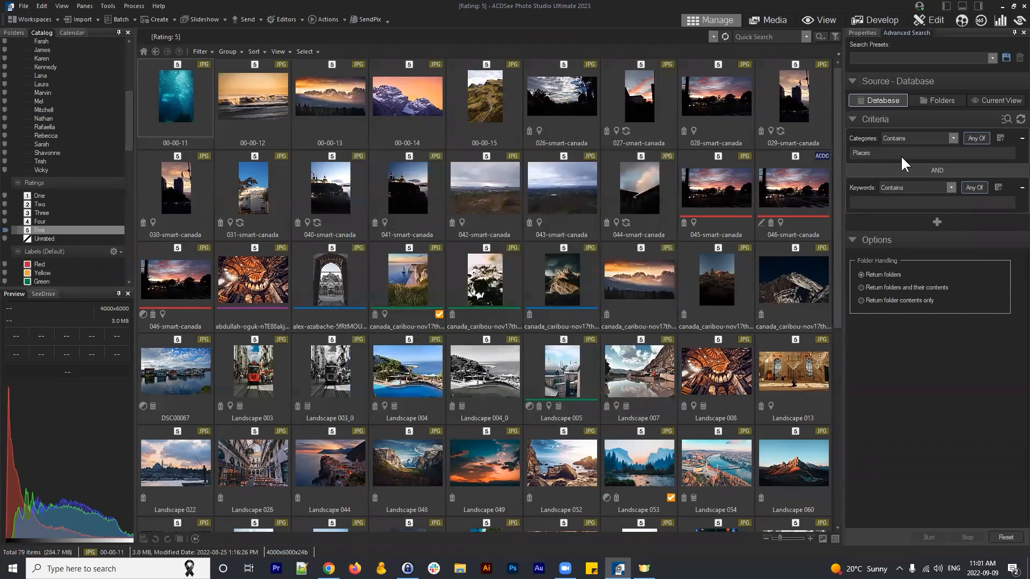
Add Travel as a second category in the Categories criterion
click(876, 154)
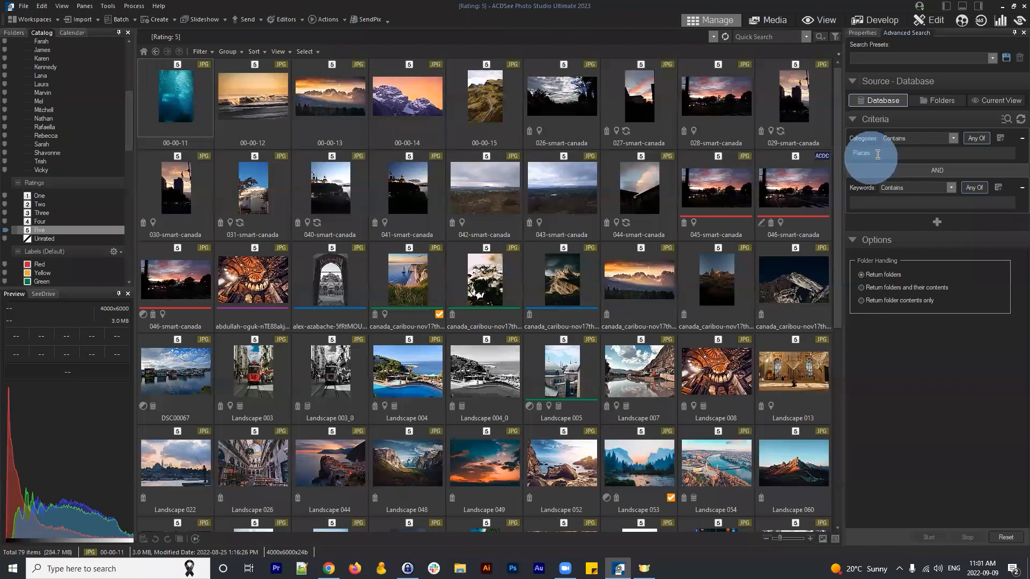
click(1000, 138)
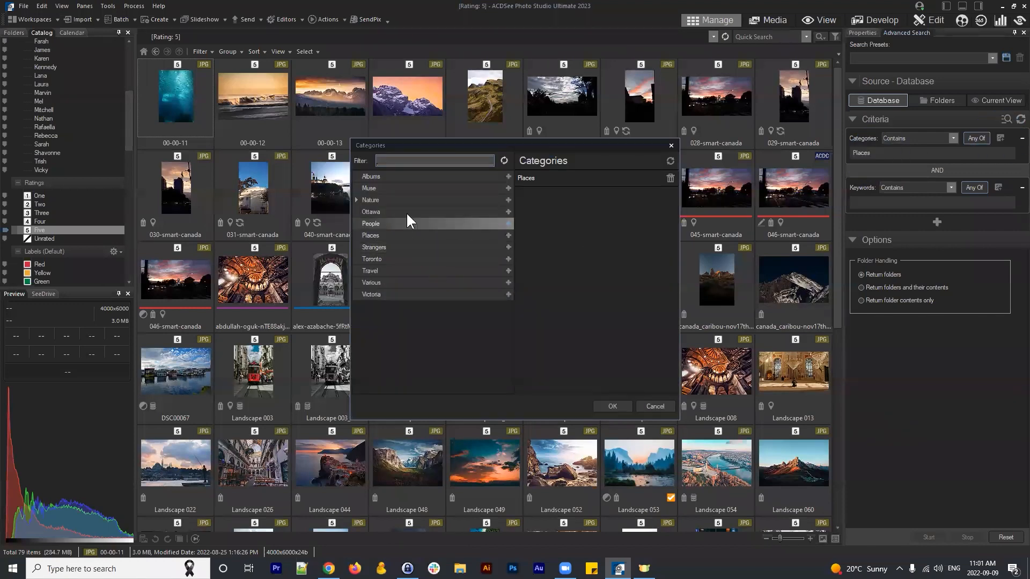
double_click(404, 270)
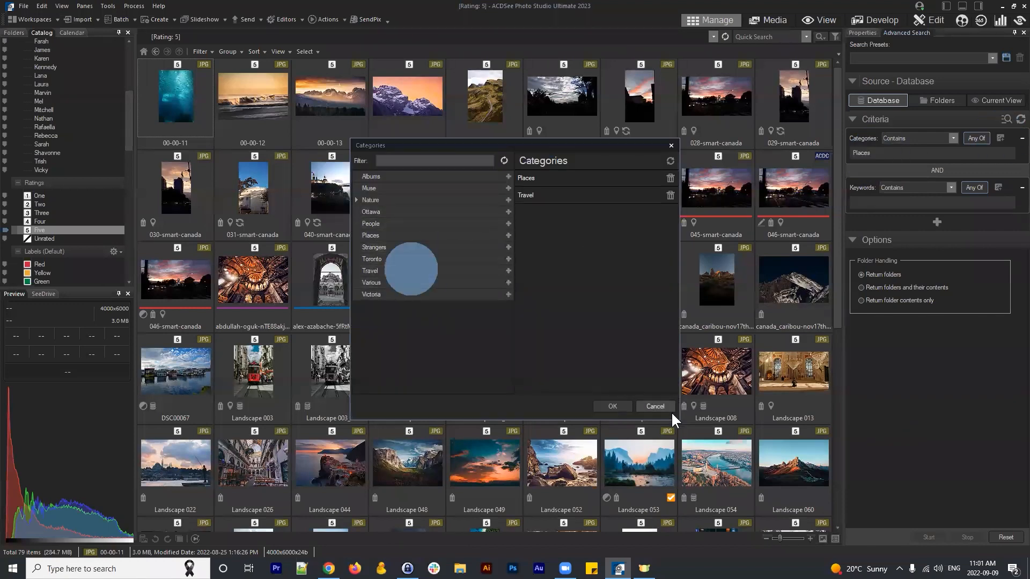
click(606, 406)
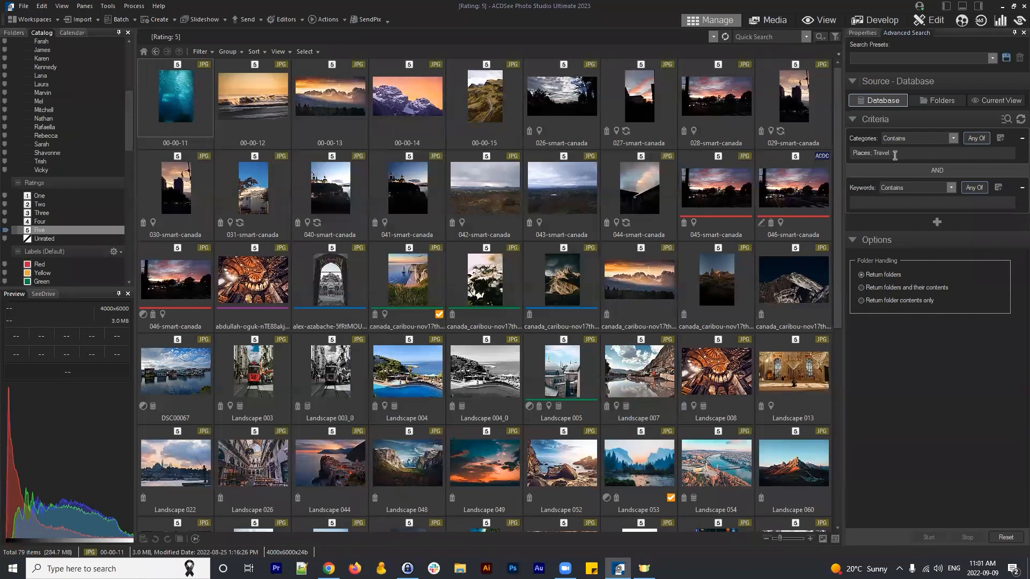
Remove Travel from the Categories criterion, keeping Places
drag(897, 155, 849, 153)
click(897, 153)
click(1000, 138)
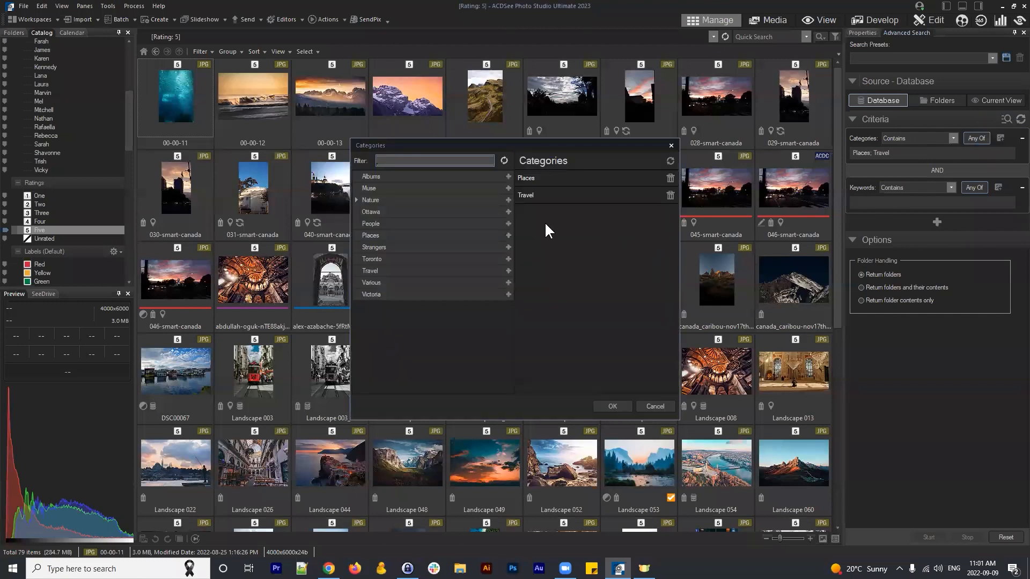
click(670, 195)
click(613, 405)
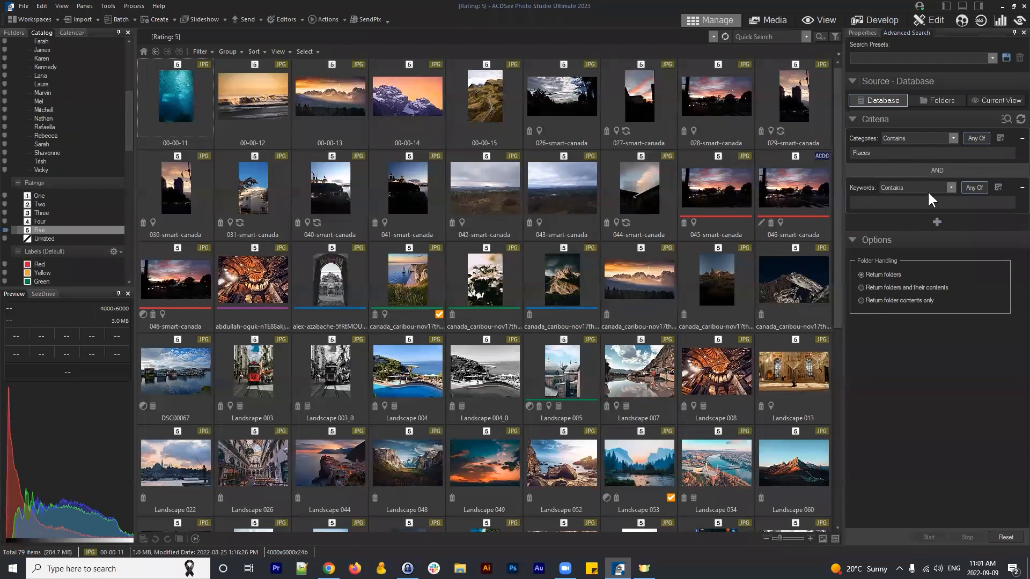
Set the Keywords criterion to contain the keyword Buildings
click(907, 201)
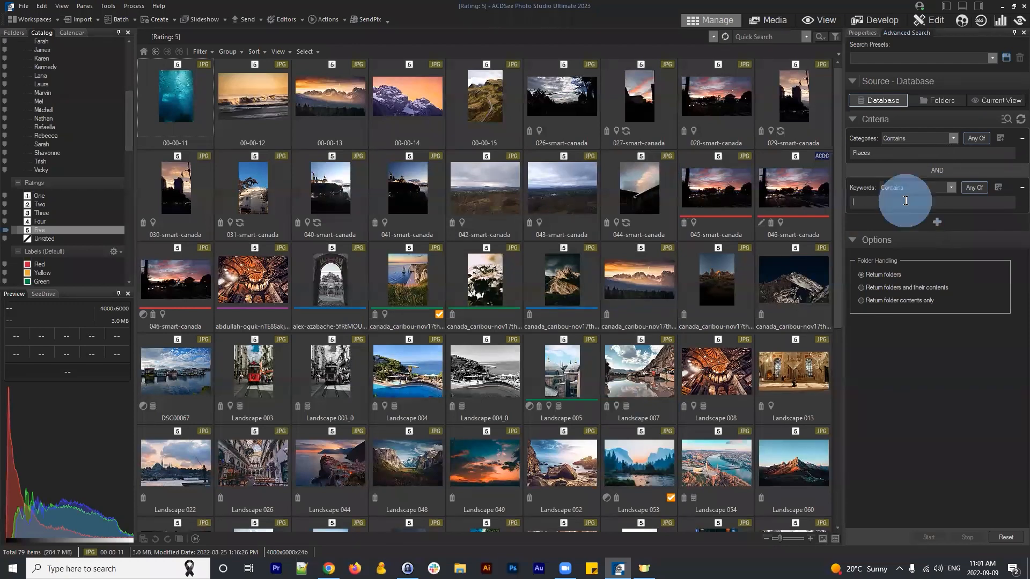
click(997, 187)
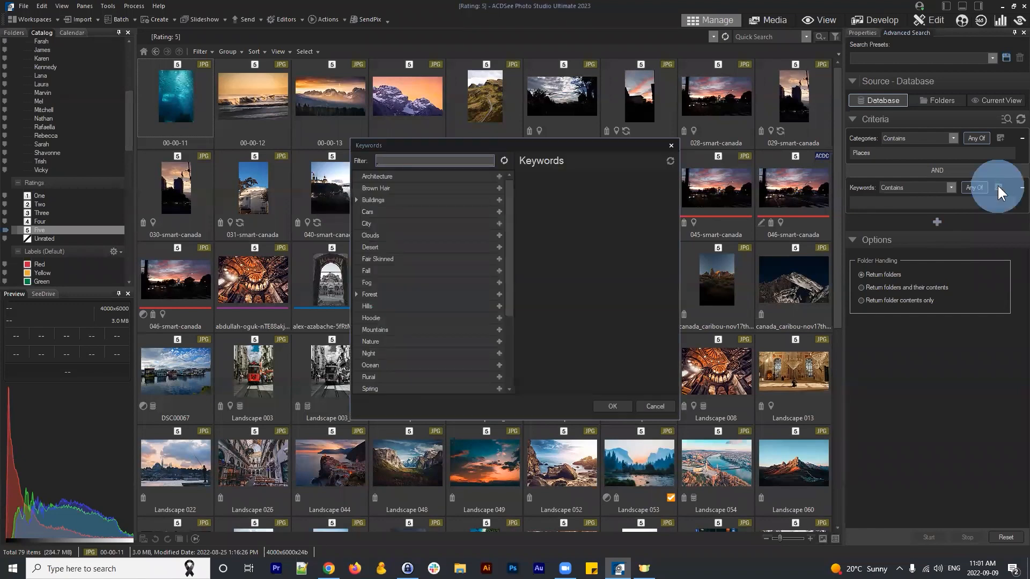
mouse_move(510, 234)
mouse_down()
mouse_move(520, 317)
mouse_move(513, 227)
mouse_up()
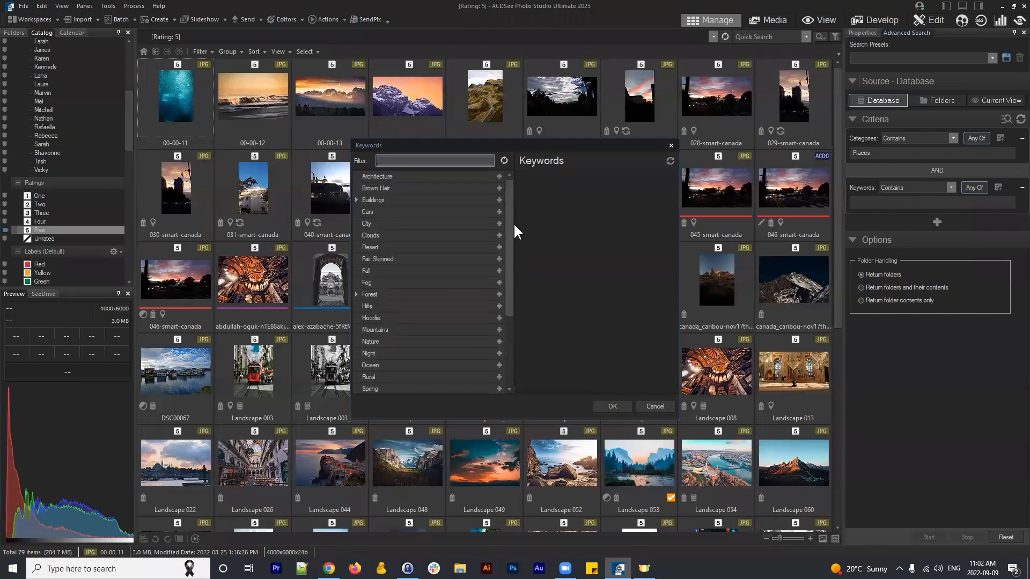
double_click(420, 198)
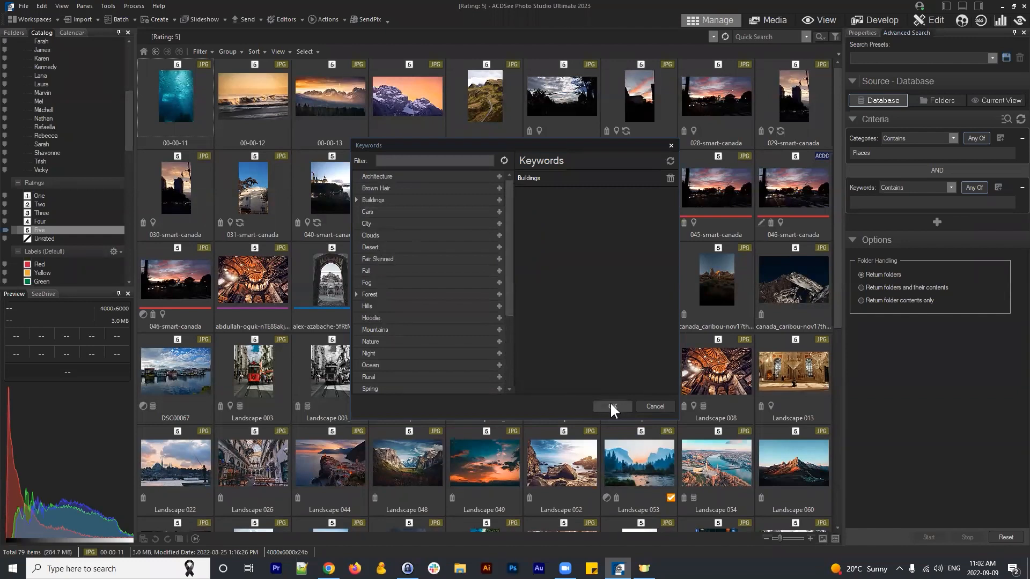
click(613, 406)
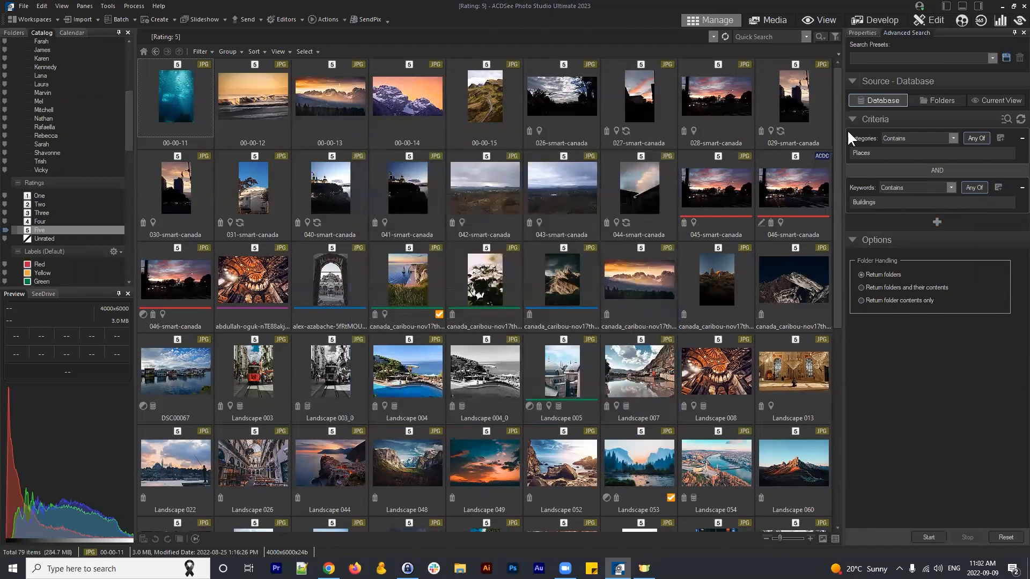
Set folder handling to Return folder contents only and run the search for Places and Buildings
click(882, 152)
click(897, 200)
double_click(897, 201)
click(885, 202)
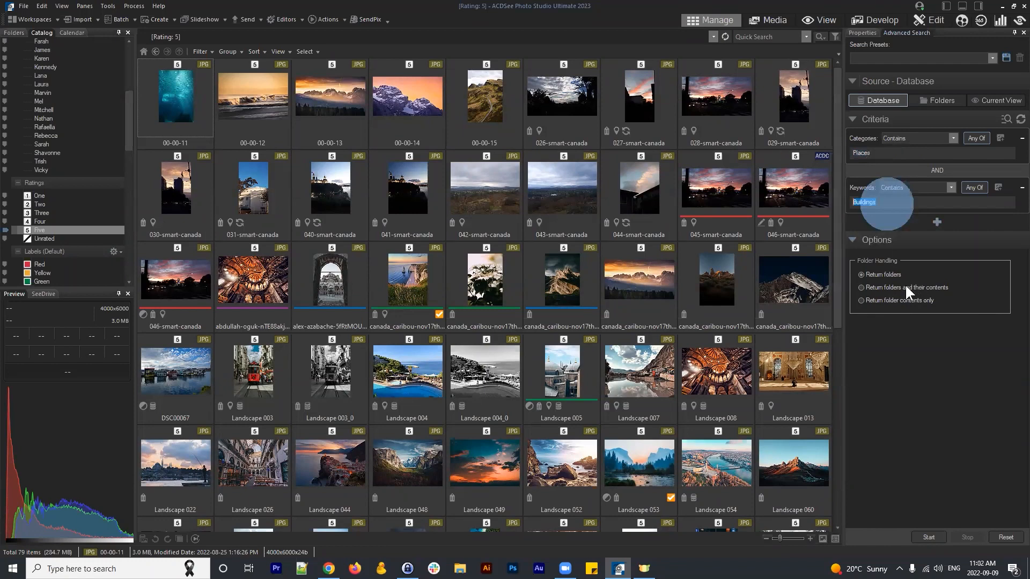
click(879, 300)
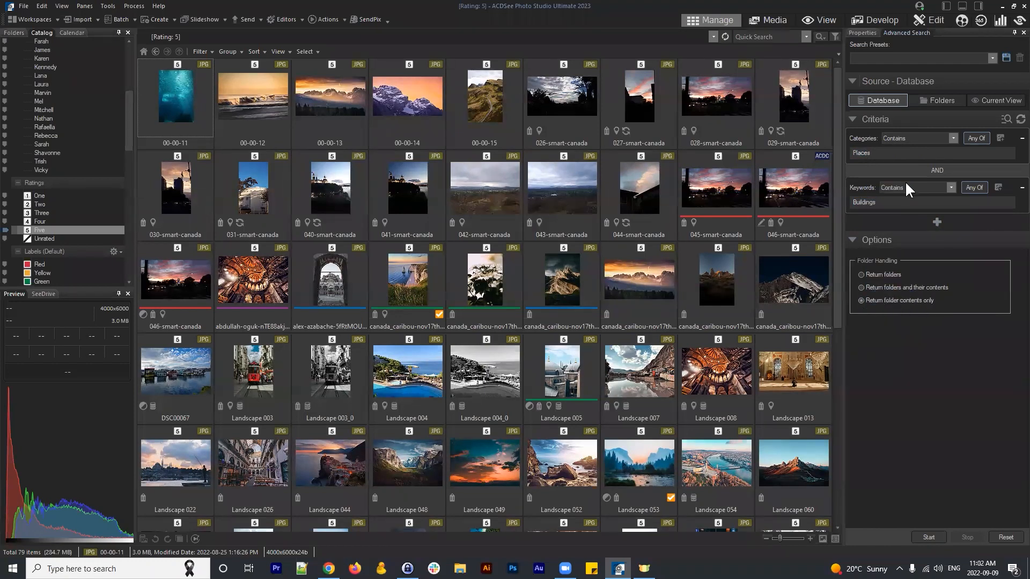
click(928, 537)
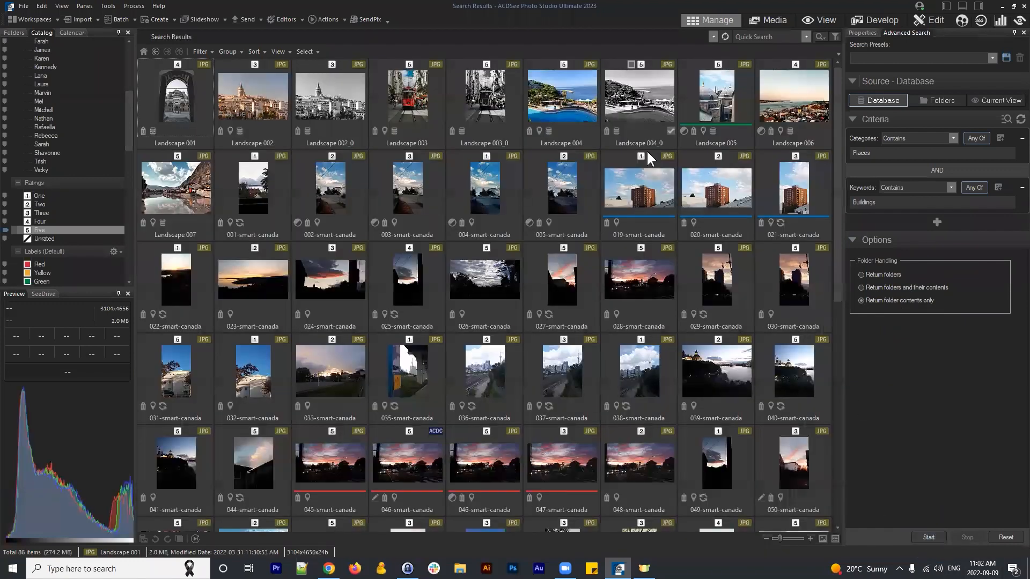
Look through the search results and compare several images with the Places category and Buildings keyword criteria
scroll(511, 120, down, 8)
scroll(606, 336, up, 8)
click(569, 100)
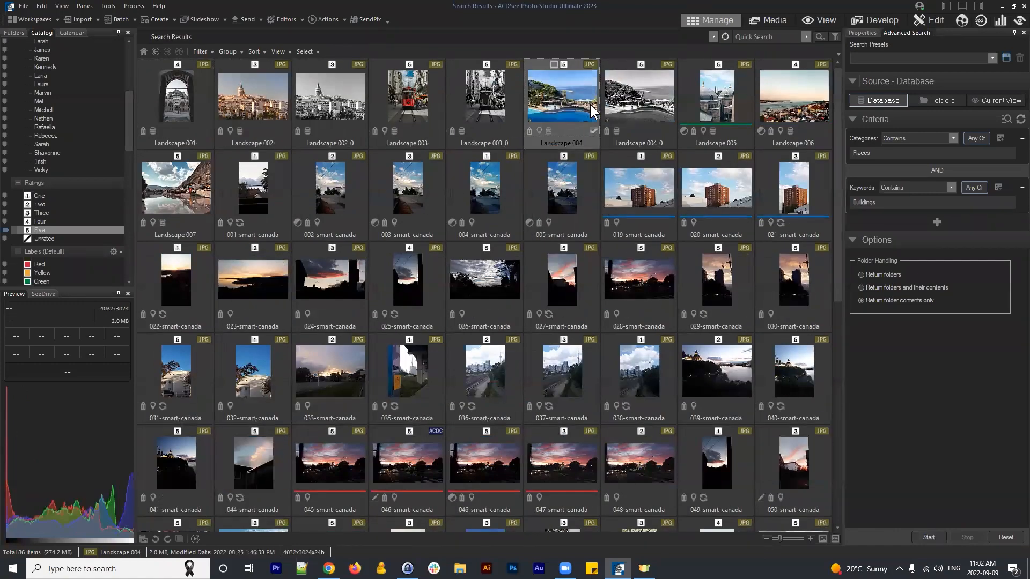
click(182, 81)
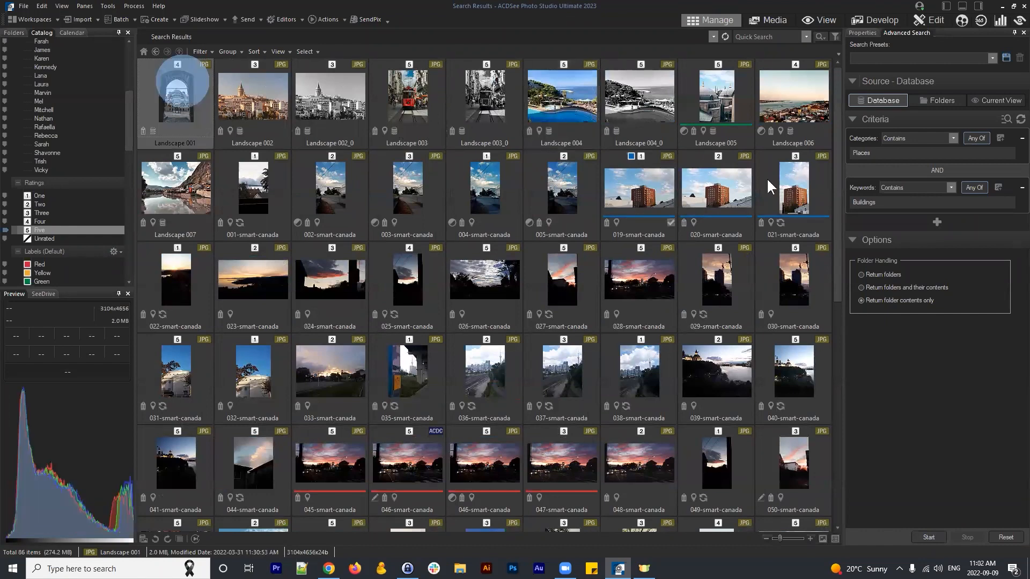
click(897, 154)
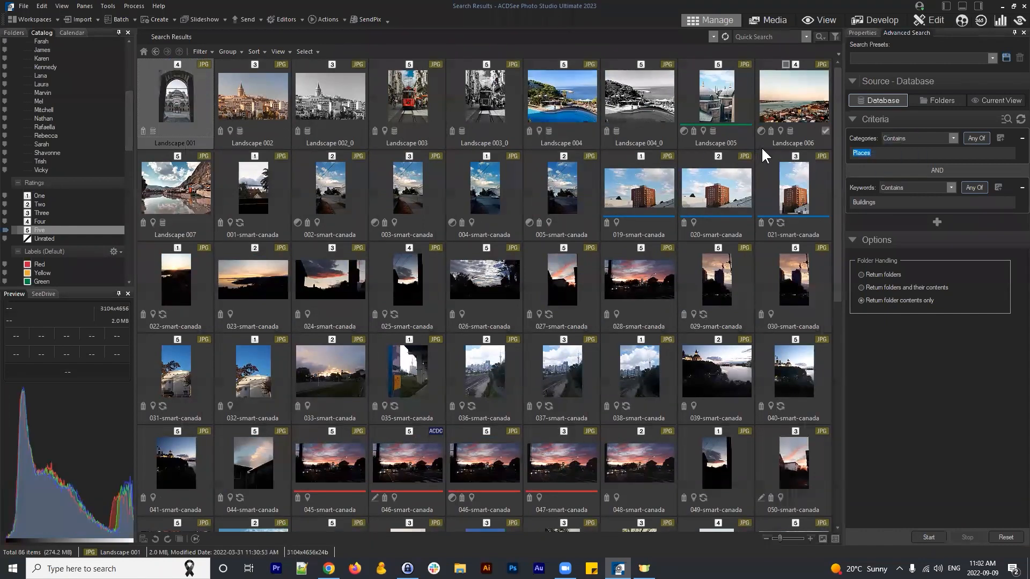
click(510, 202)
click(905, 202)
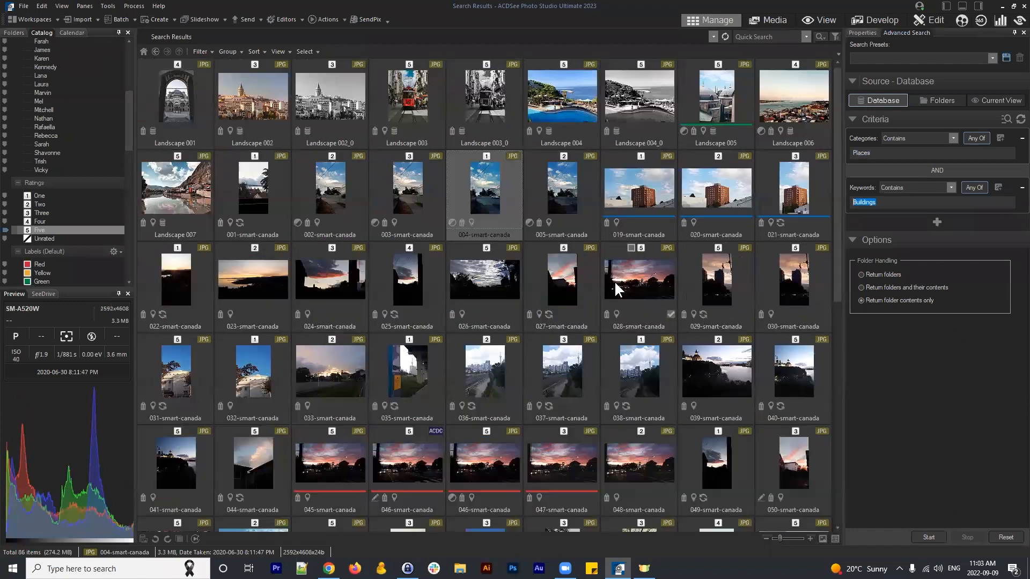
click(587, 211)
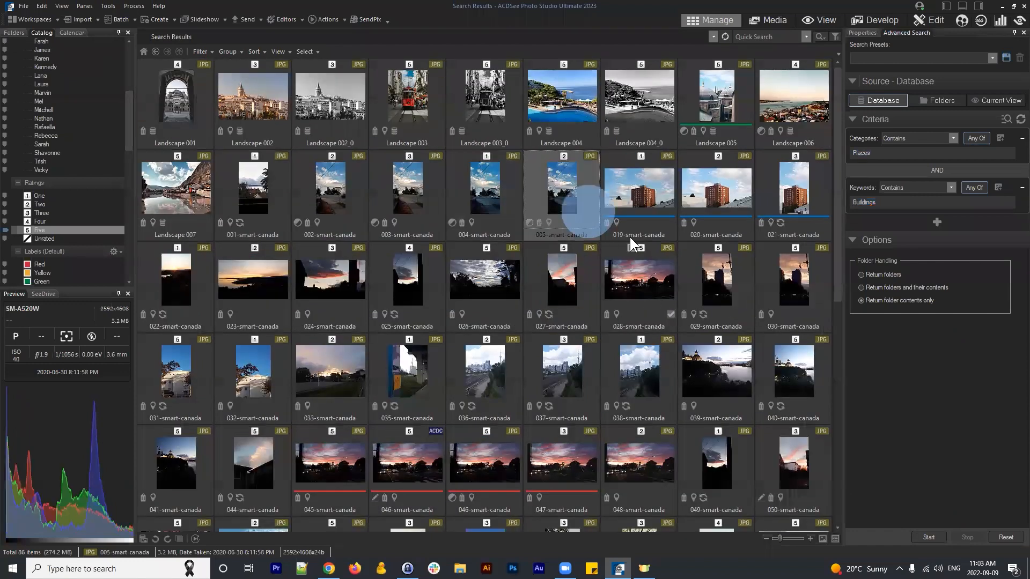
Add the ACDSee Metadata criterion Rating joined by AND, set it to 5 and run the search
click(939, 222)
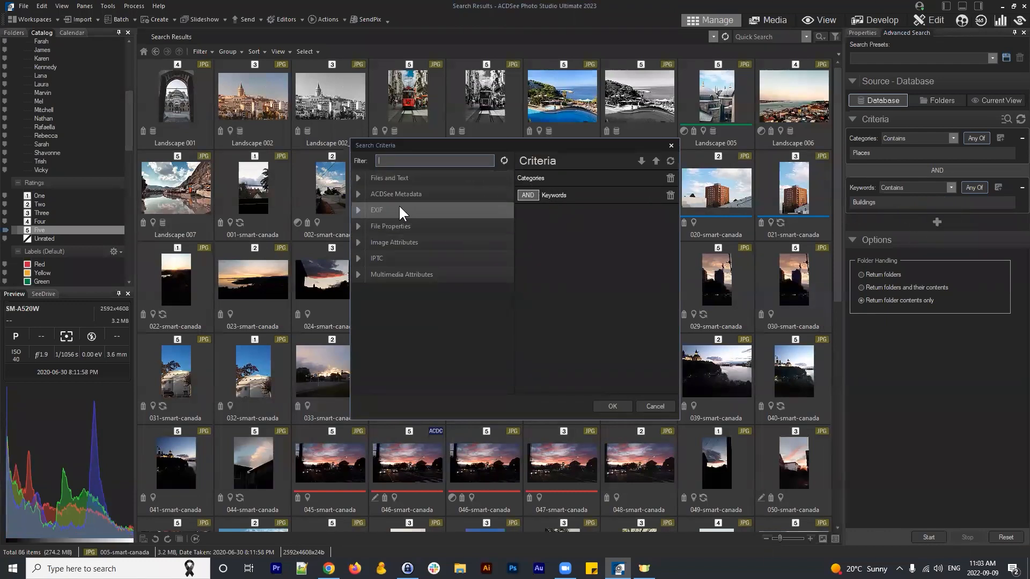
click(358, 194)
scroll(411, 320, down, 1)
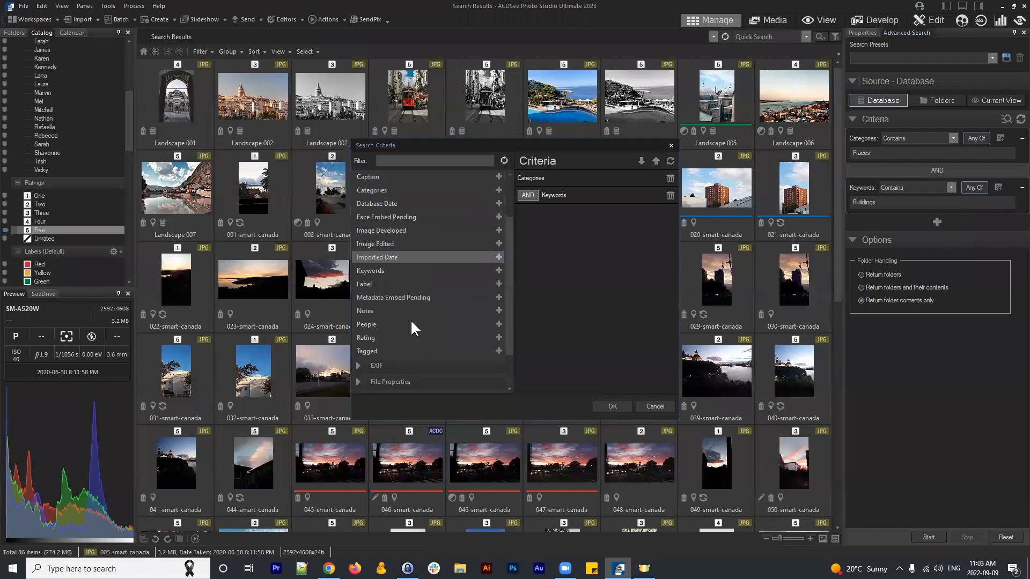
double_click(381, 339)
click(612, 406)
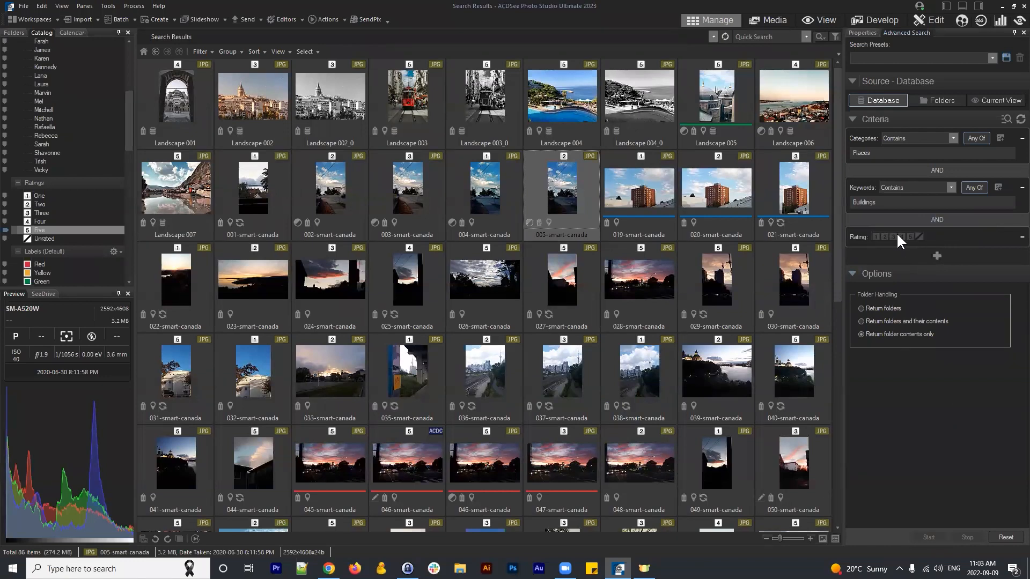
click(911, 236)
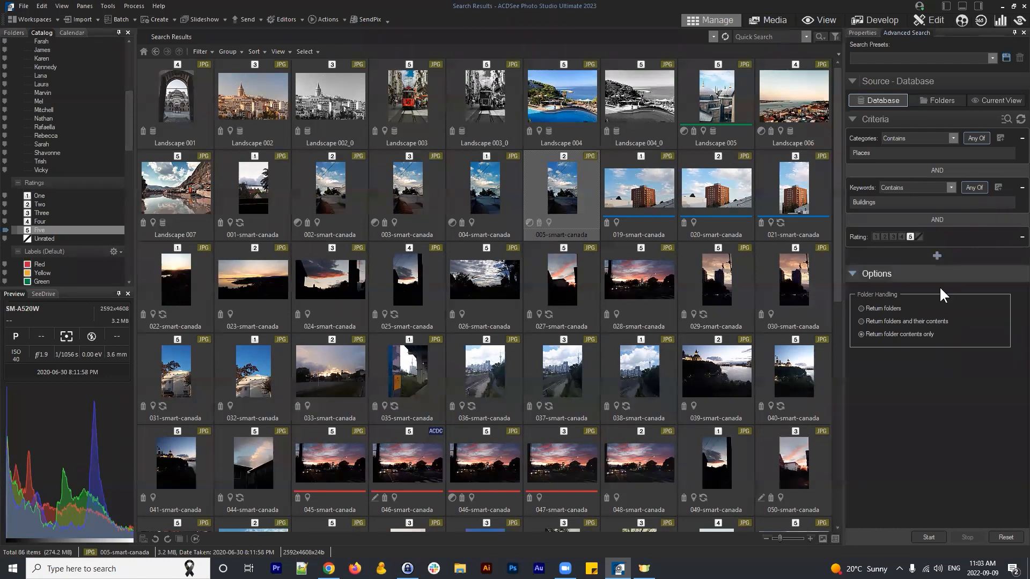
click(927, 537)
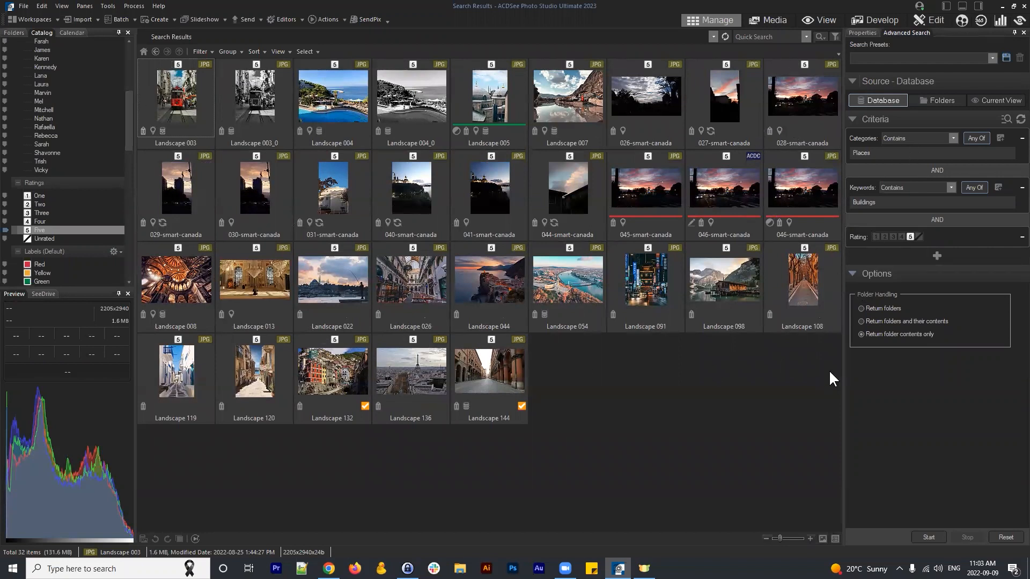
Change the operator before the Rating criterion to OR, rerun the search and browse the results
double_click(863, 153)
click(868, 198)
double_click(867, 199)
click(939, 220)
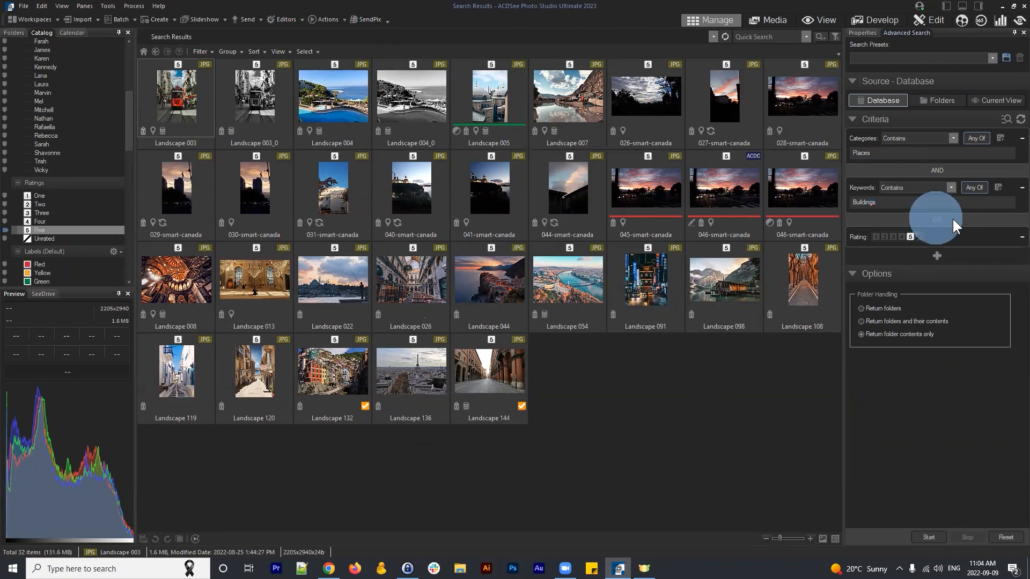
click(881, 153)
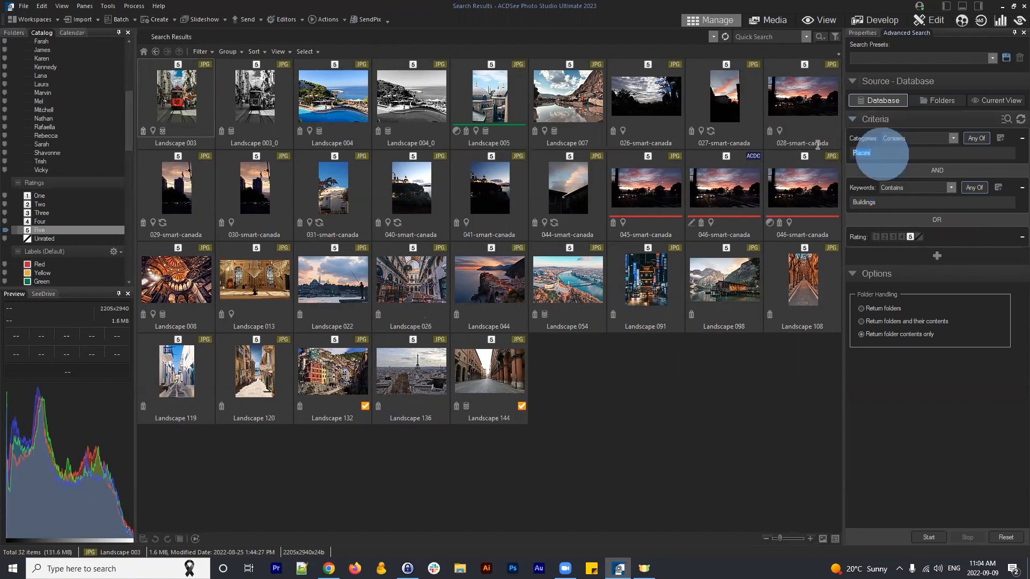
click(888, 204)
drag(848, 201, 893, 204)
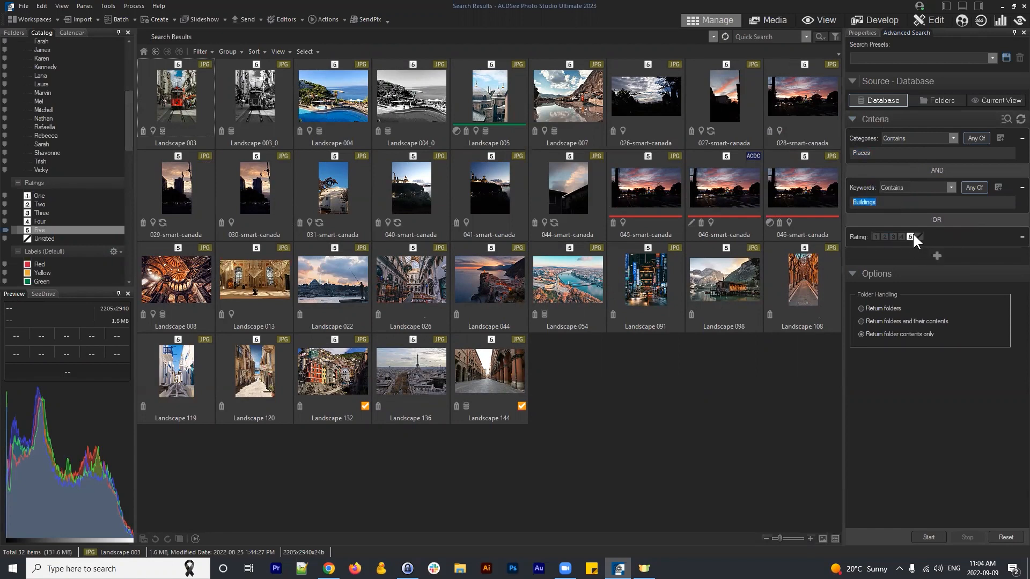
click(932, 538)
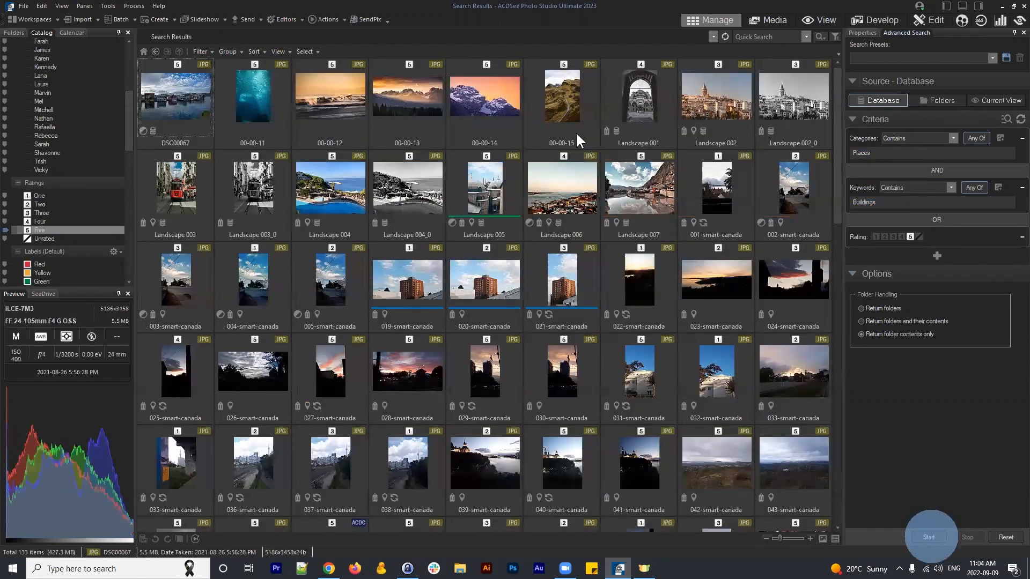
scroll(684, 487, up, 10)
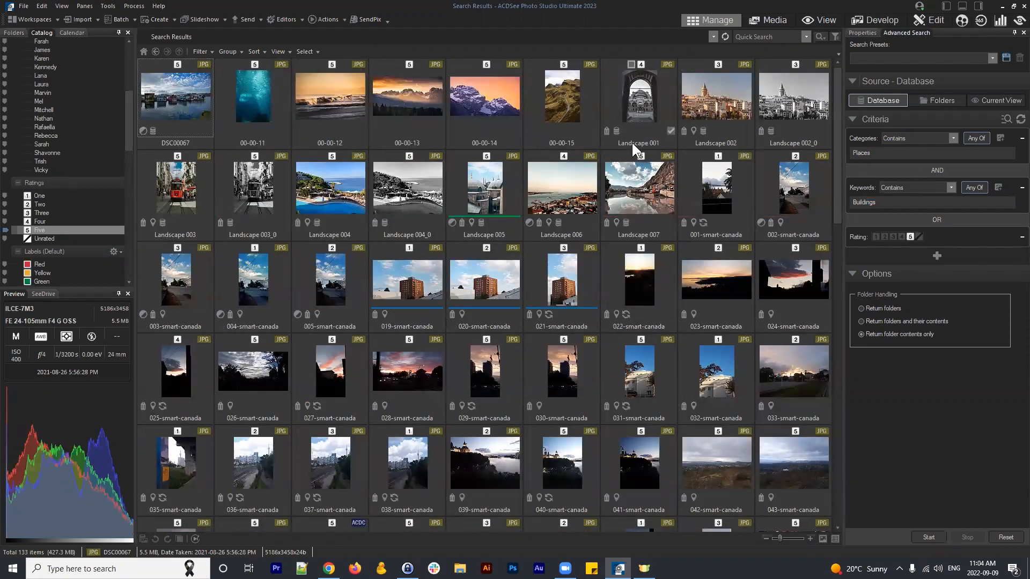
scroll(632, 143, down, 10)
scroll(636, 140, up, 3)
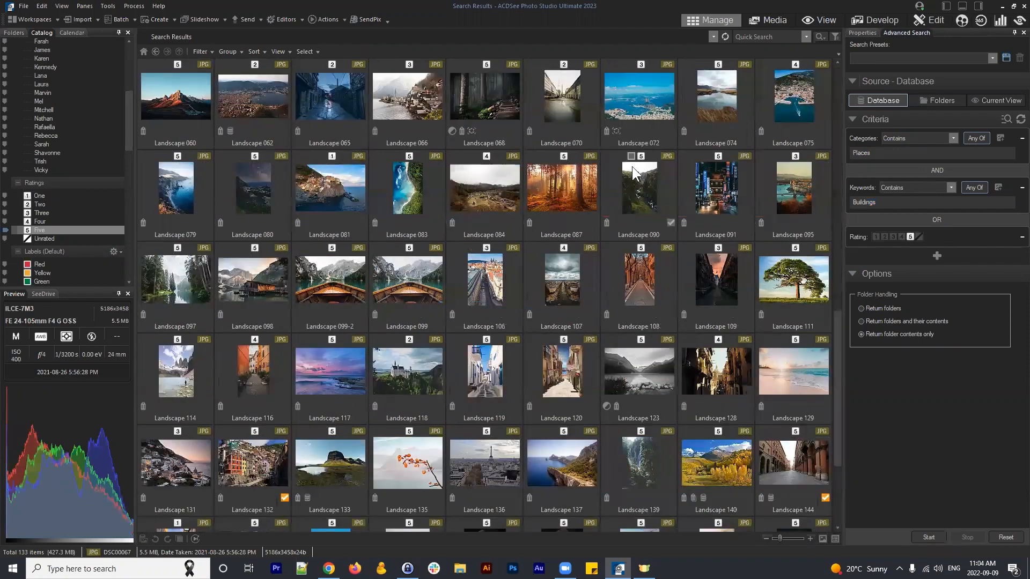
Review the thumbnails returned for the Places category, Buildings keyword and five-star rating criteria, selecting sample images among them
scroll(623, 153, up, 8)
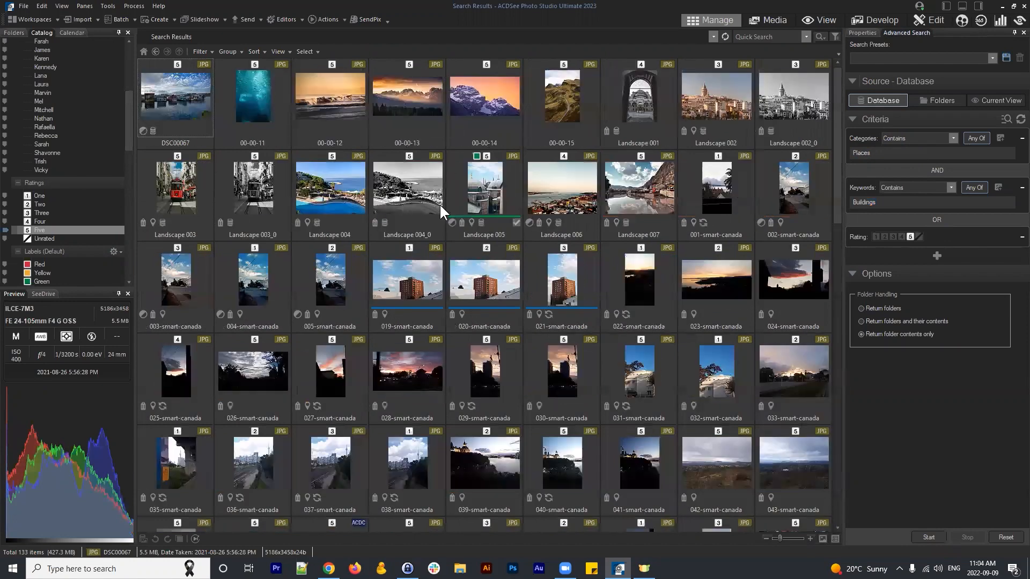
click(894, 204)
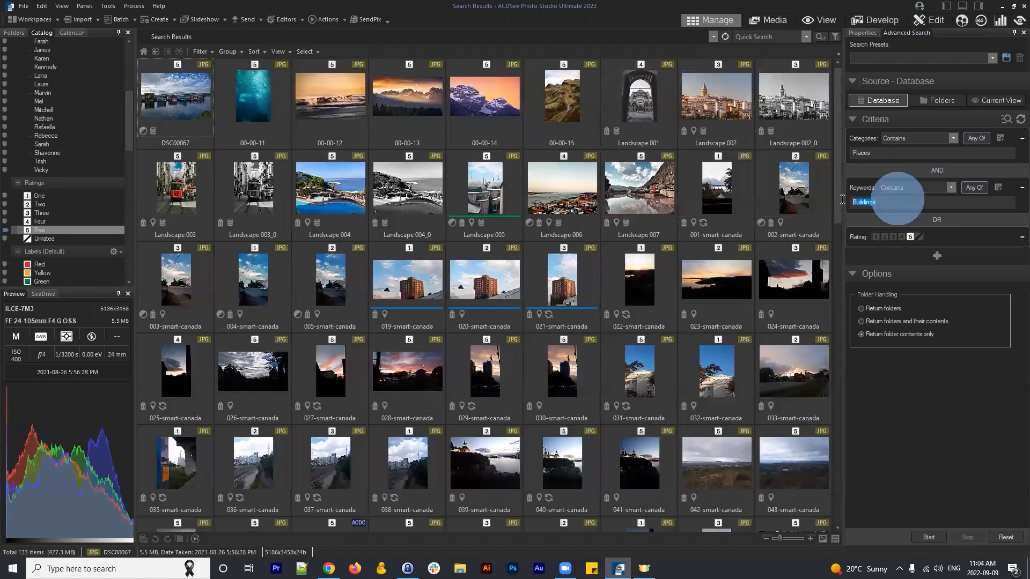
scroll(472, 172, down, 1)
click(428, 105)
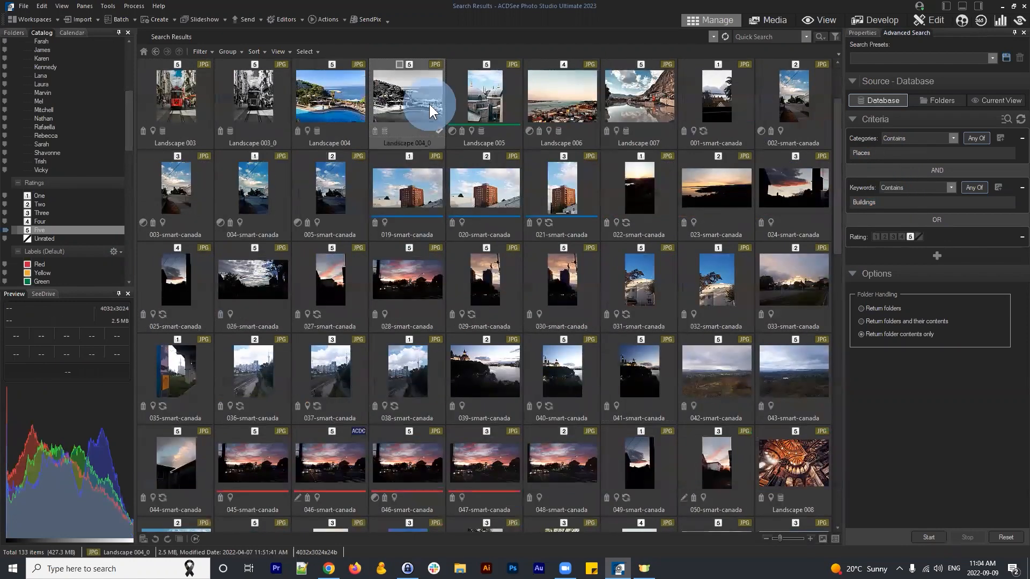
shift+click(569, 370)
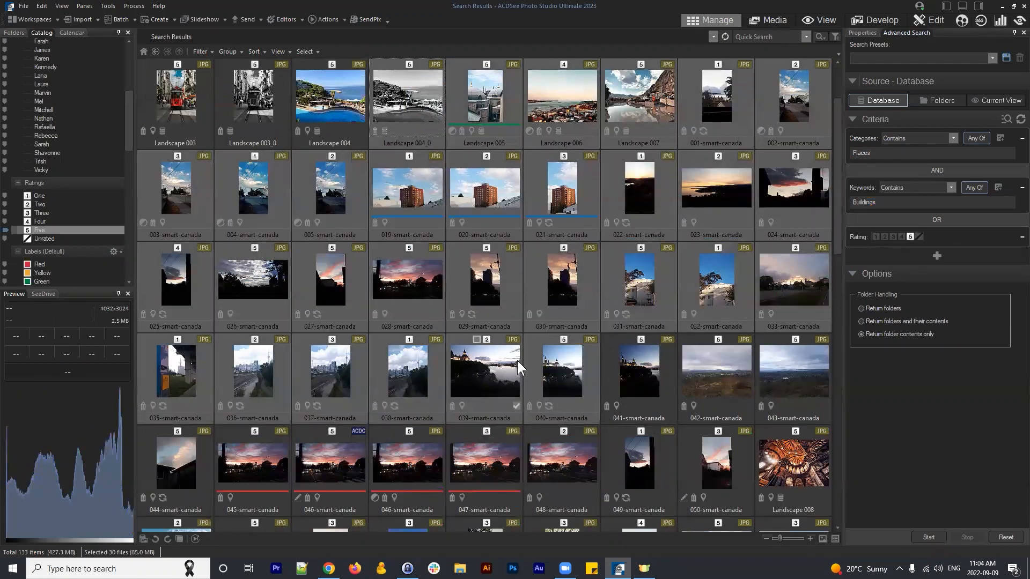
scroll(691, 292, up, 1)
click(459, 102)
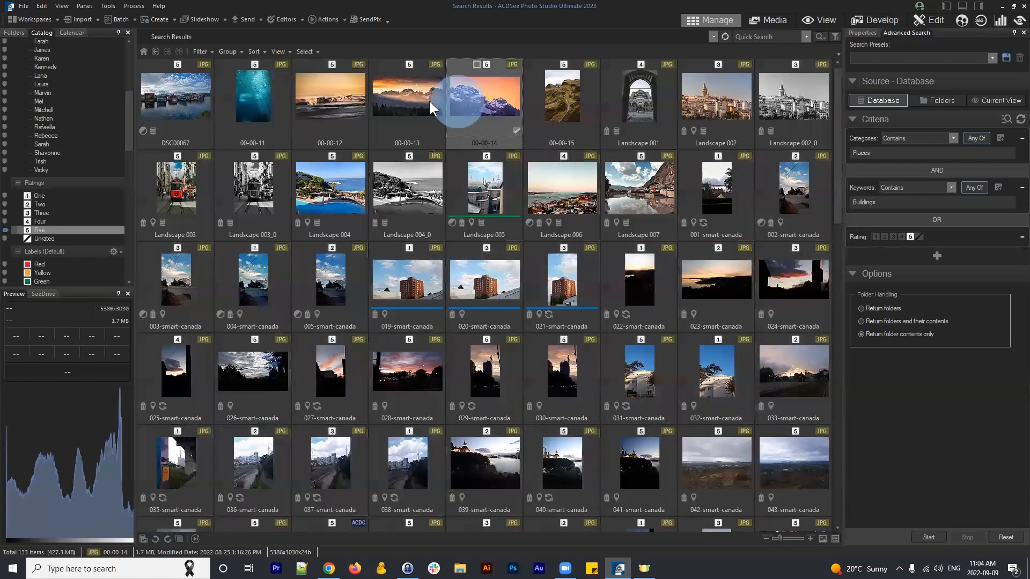
click(167, 92)
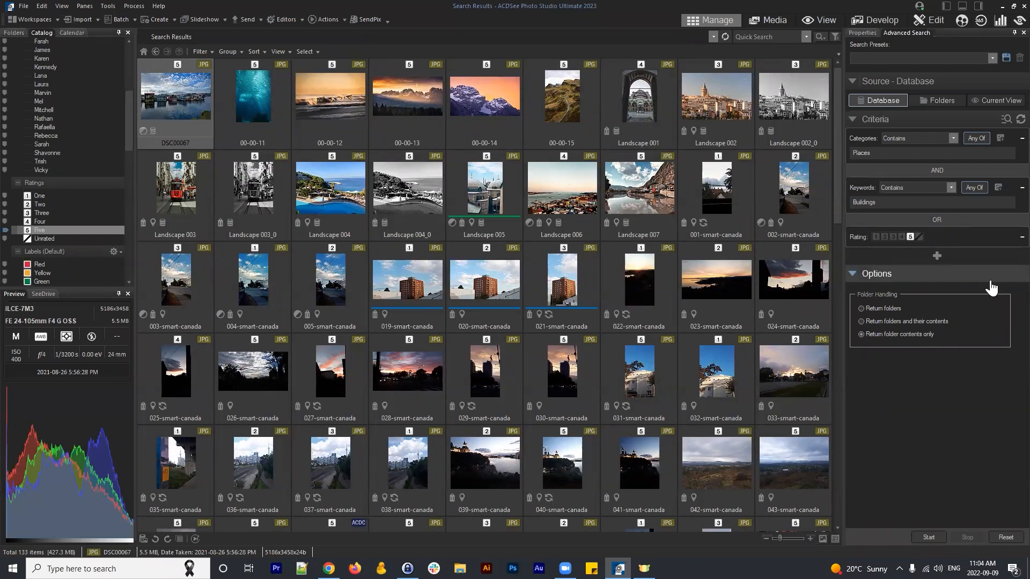
Replace the Rating search criterion with a People criterion from the ACDSee Metadata group
click(1021, 237)
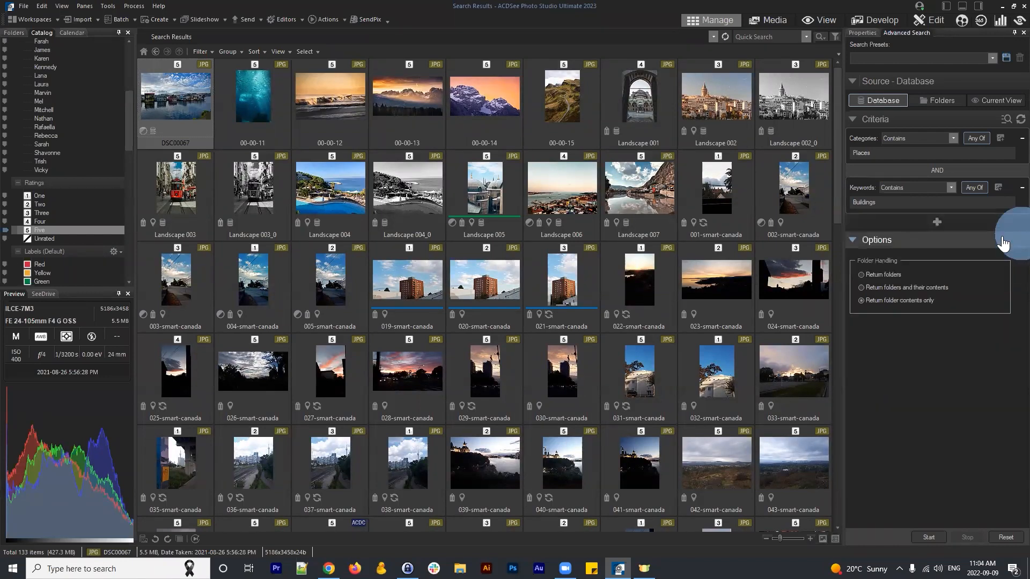
click(937, 222)
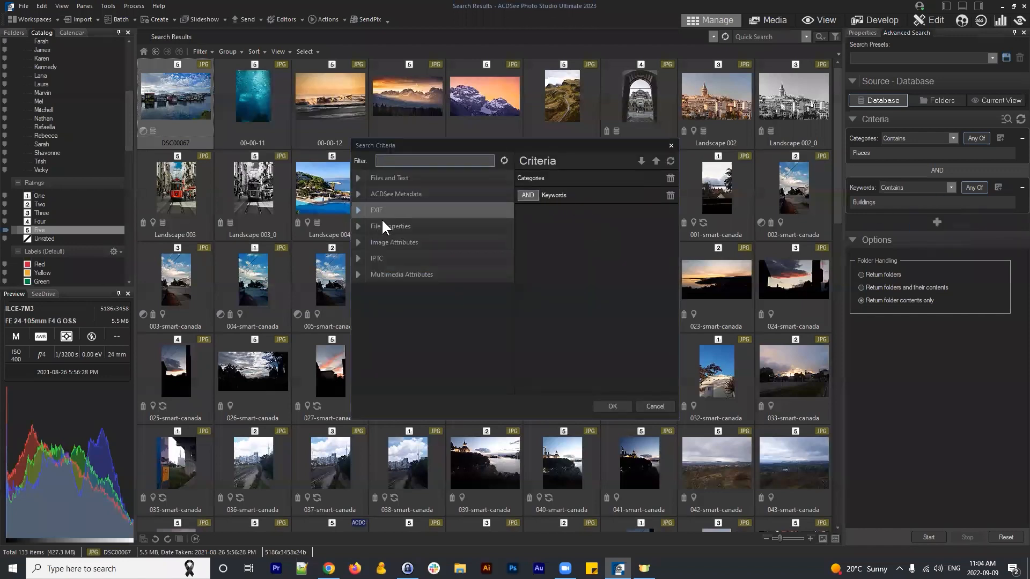
click(376, 195)
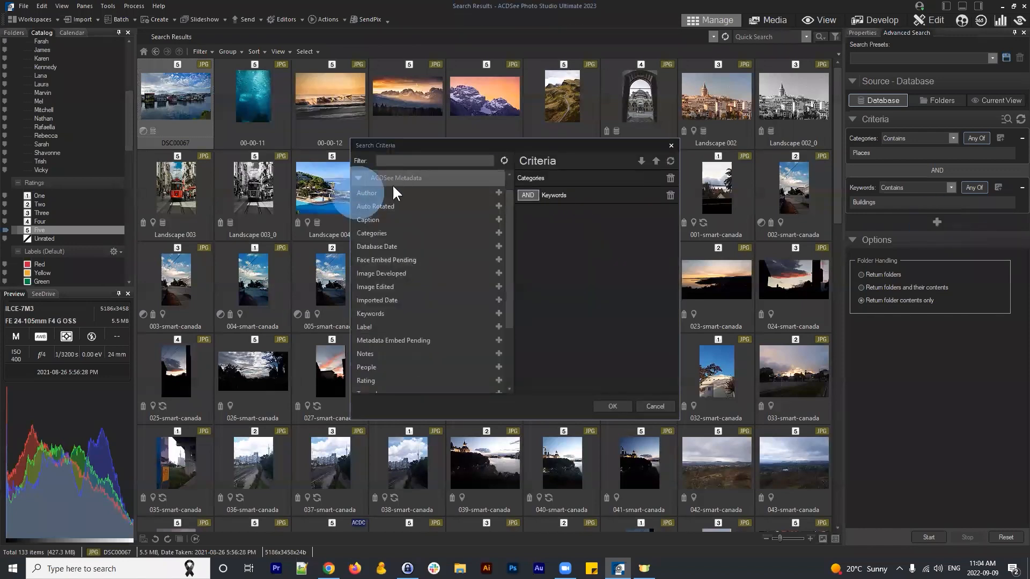
double_click(383, 325)
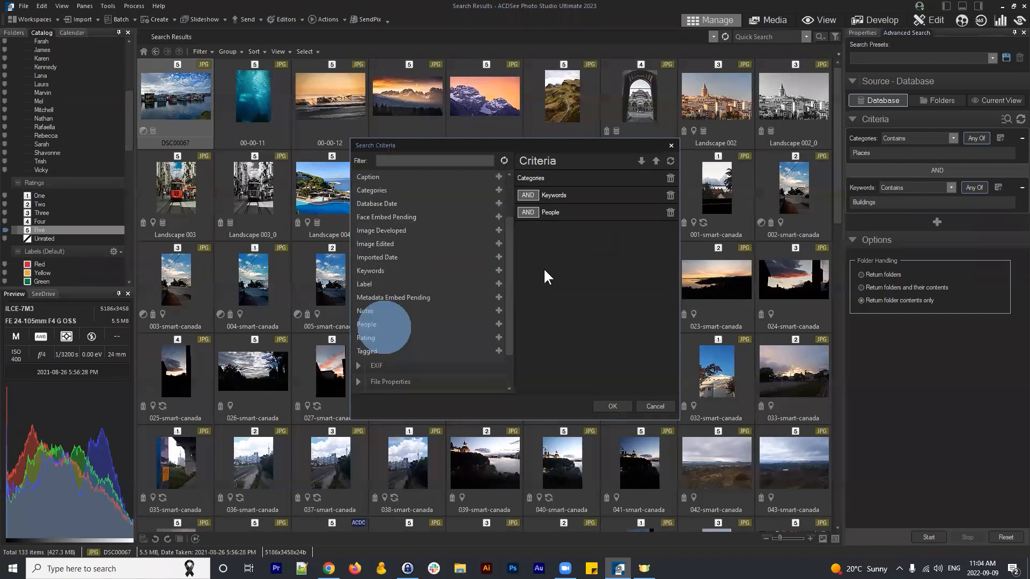
click(613, 407)
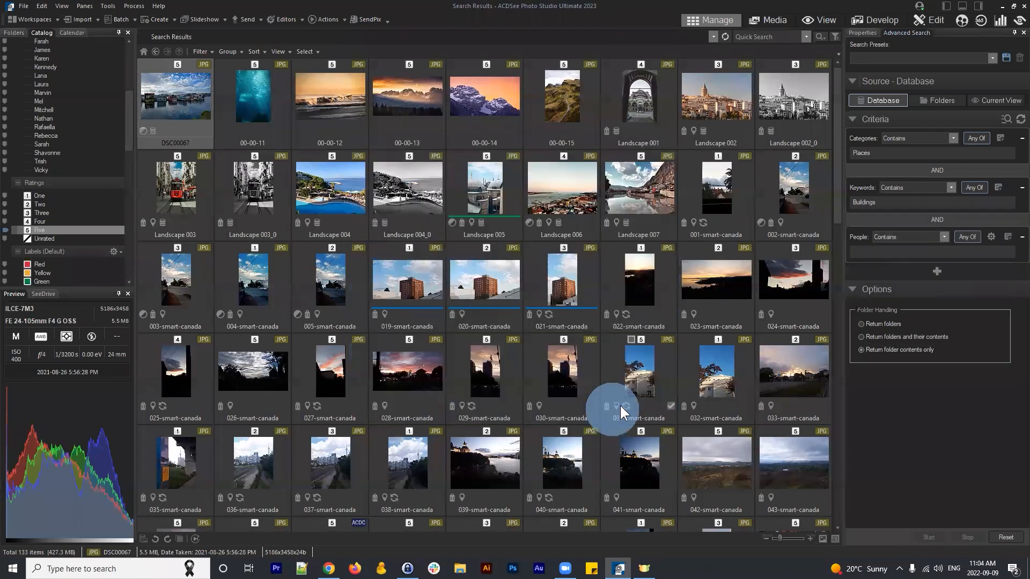
Look through the list of people and assign the second person listed to the People criterion
click(1007, 237)
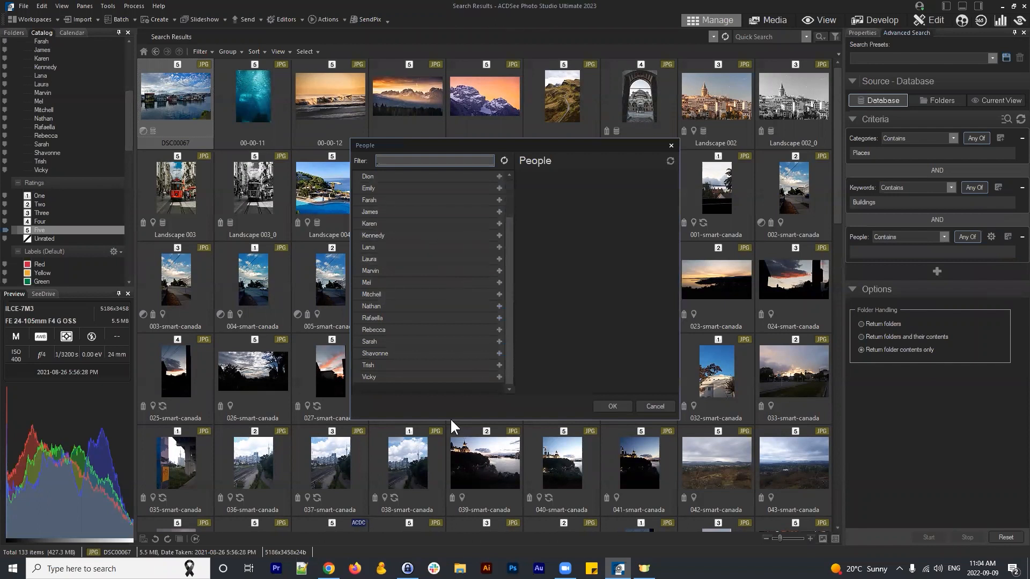
scroll(391, 294, up, 2)
scroll(406, 225, down, 2)
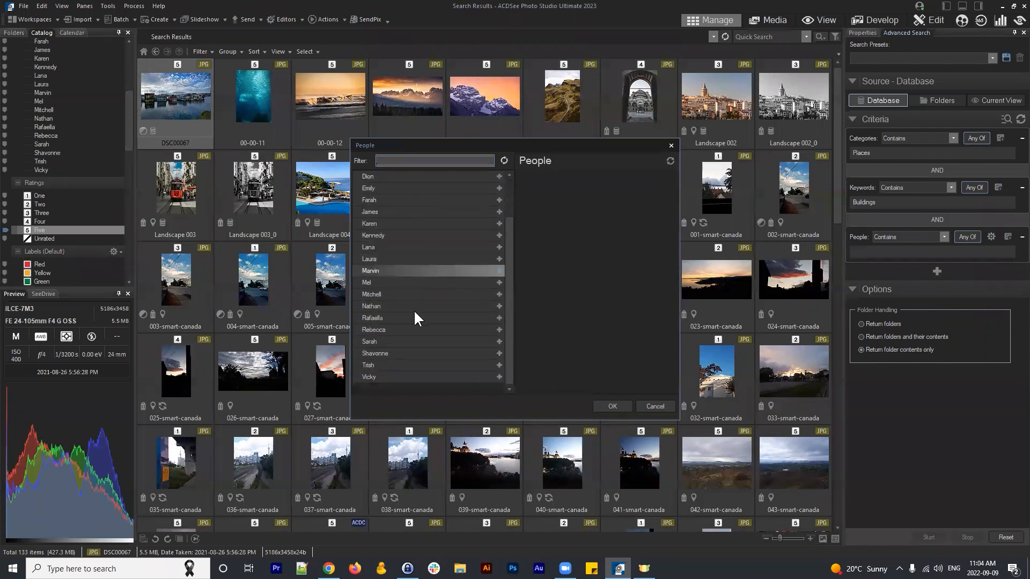
scroll(423, 266, up, 2)
scroll(420, 272, down, 2)
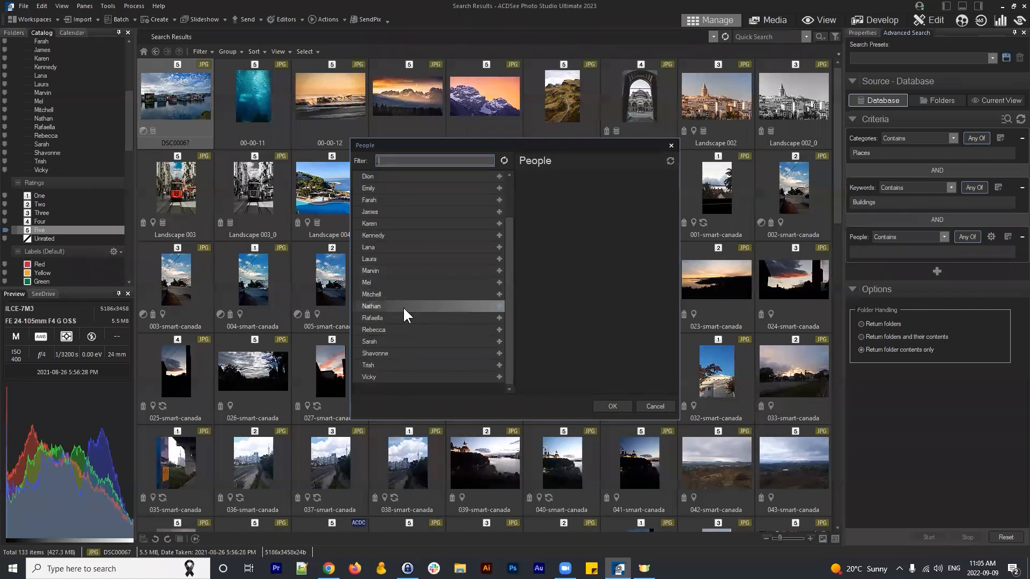
scroll(403, 343, up, 2)
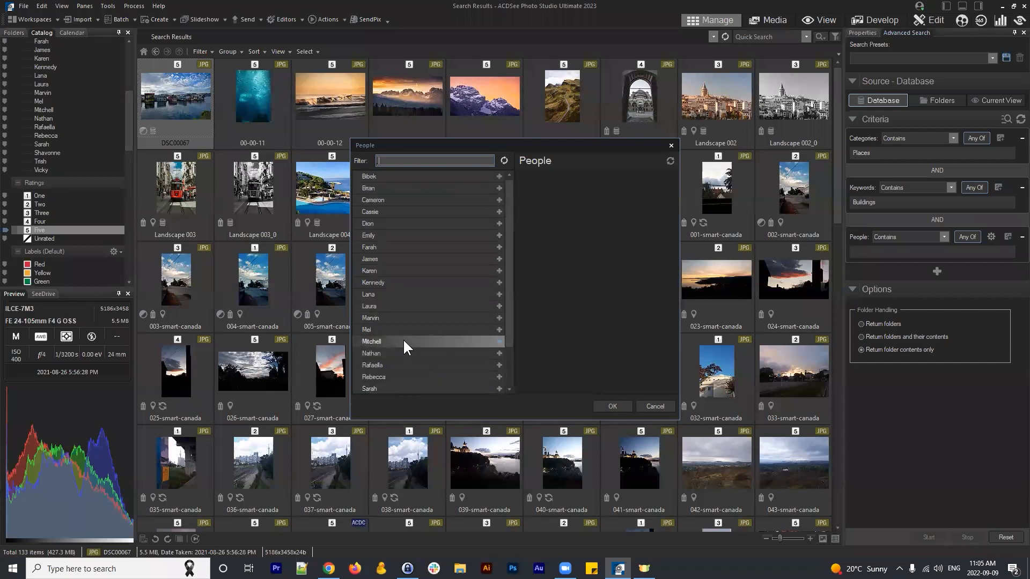
double_click(403, 189)
click(611, 405)
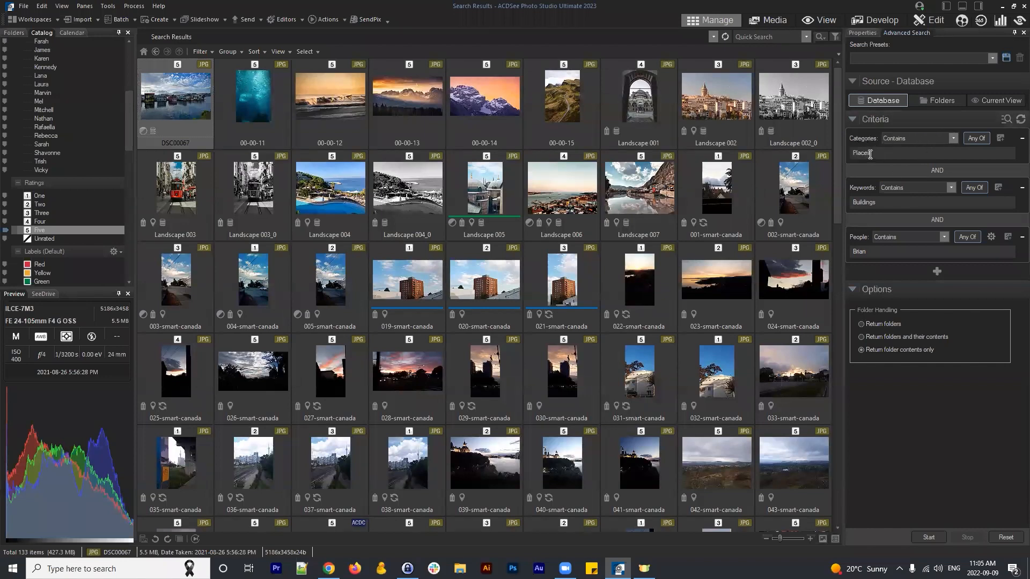
Run the search requiring the Places category, the Buildings keyword and the chosen person together
click(888, 154)
click(883, 204)
click(885, 250)
click(927, 538)
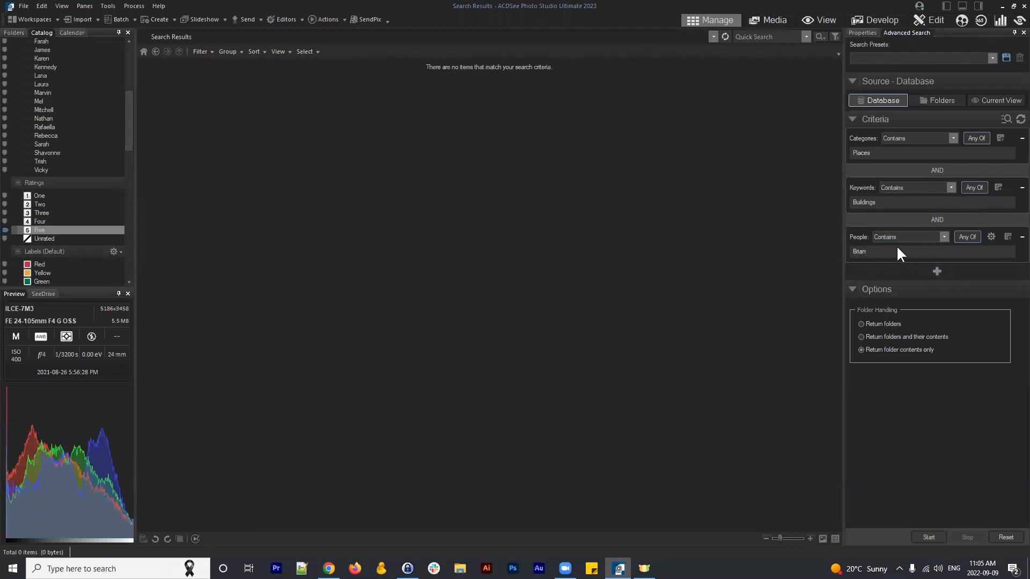
Switch the operator between the Keywords and People criteria to OR and run the search again
click(883, 250)
click(897, 204)
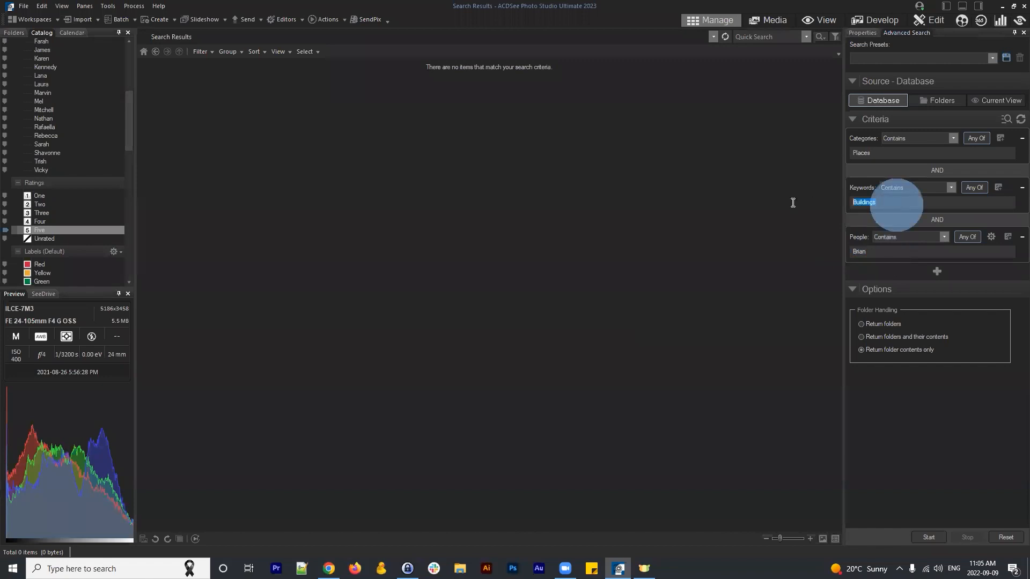
click(904, 152)
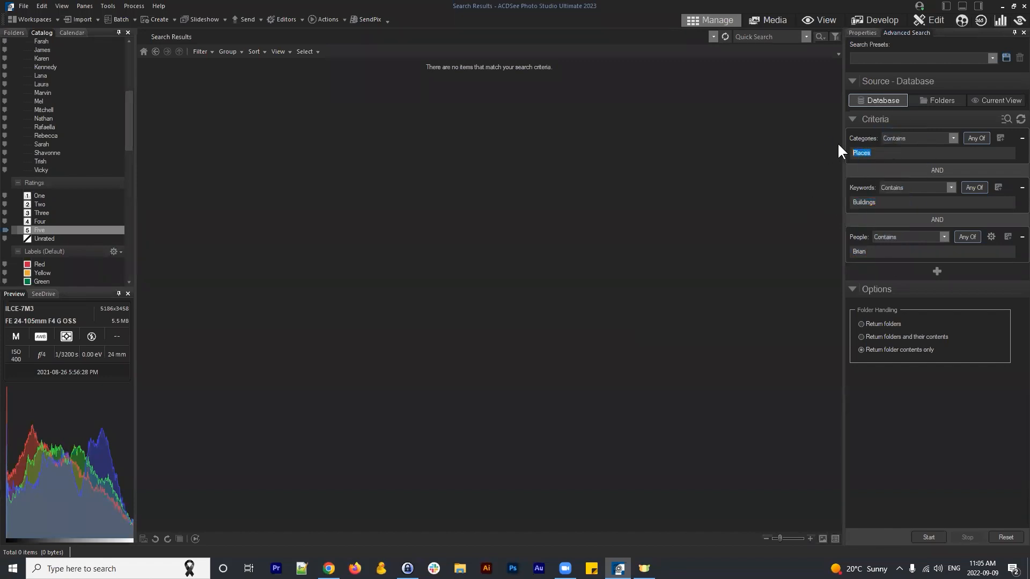
click(938, 221)
click(889, 153)
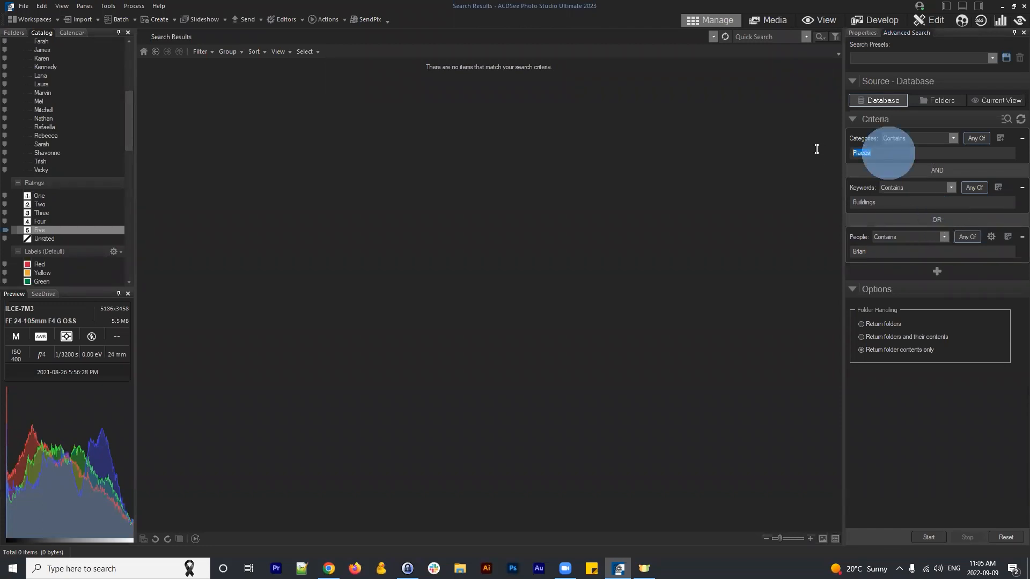
click(882, 201)
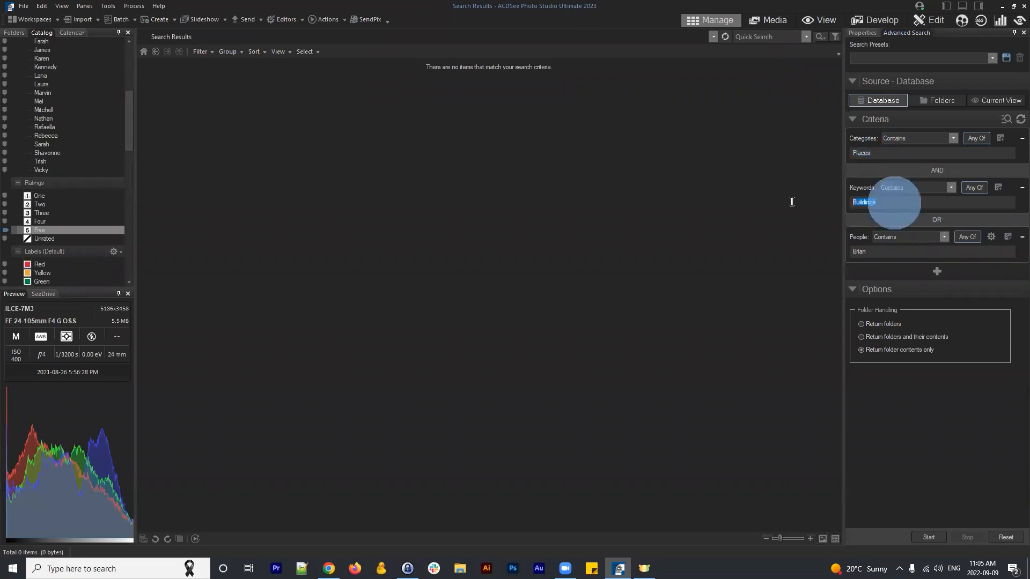
click(925, 538)
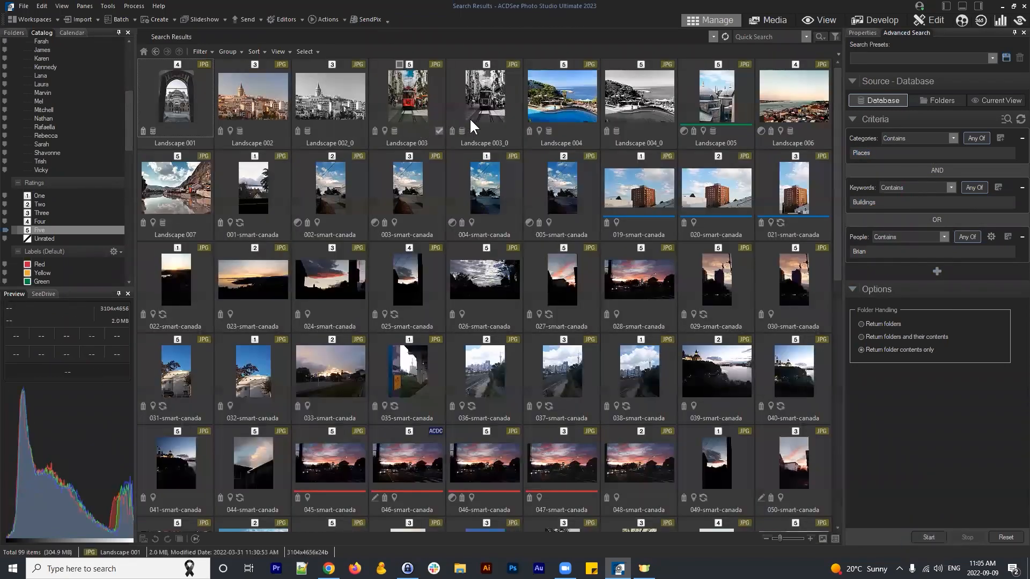
Examine the search results down to the end, selecting the series of photos of the chosen person
scroll(499, 123, down, 10)
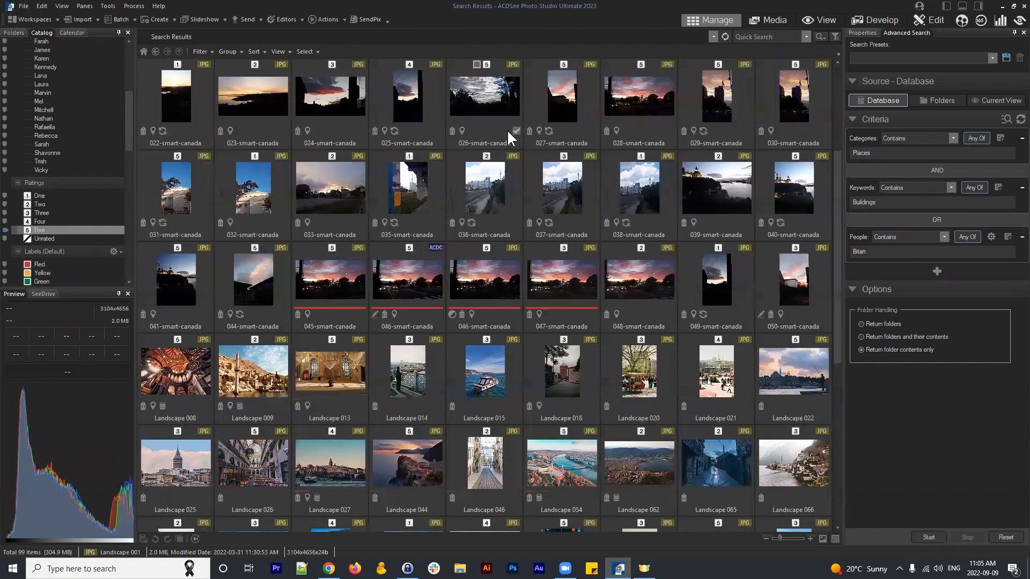
click(504, 390)
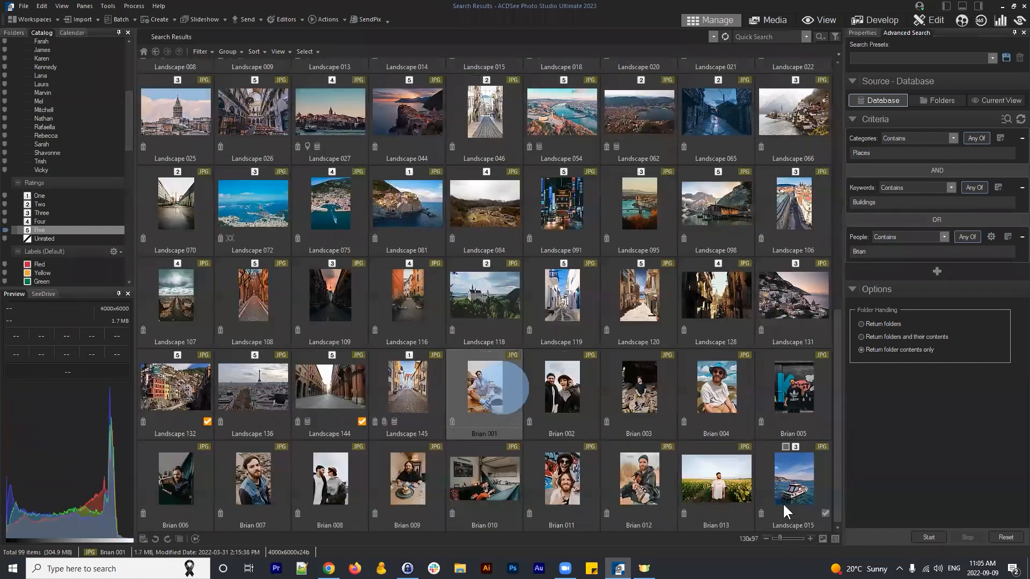
shift+click(722, 481)
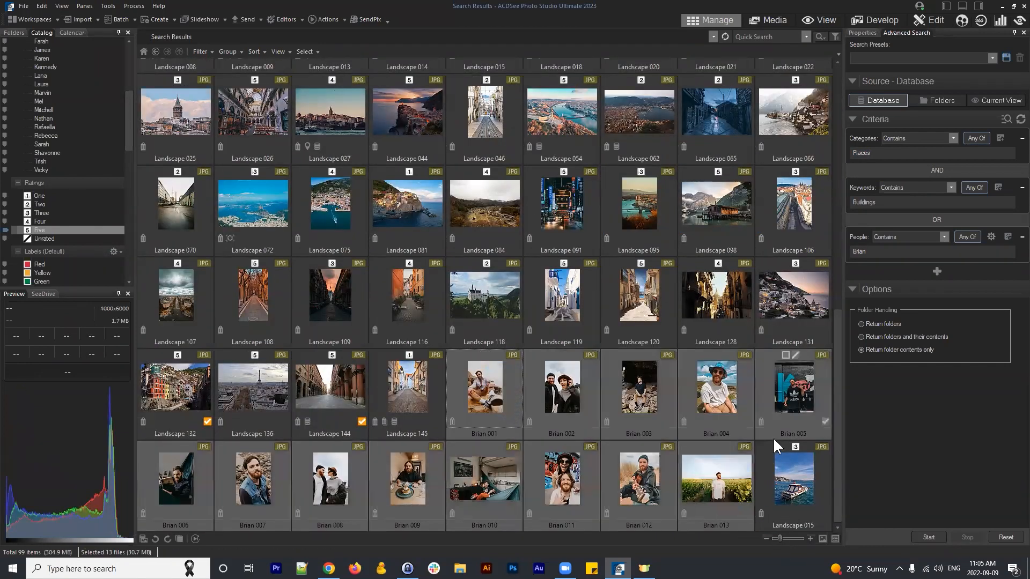
click(626, 382)
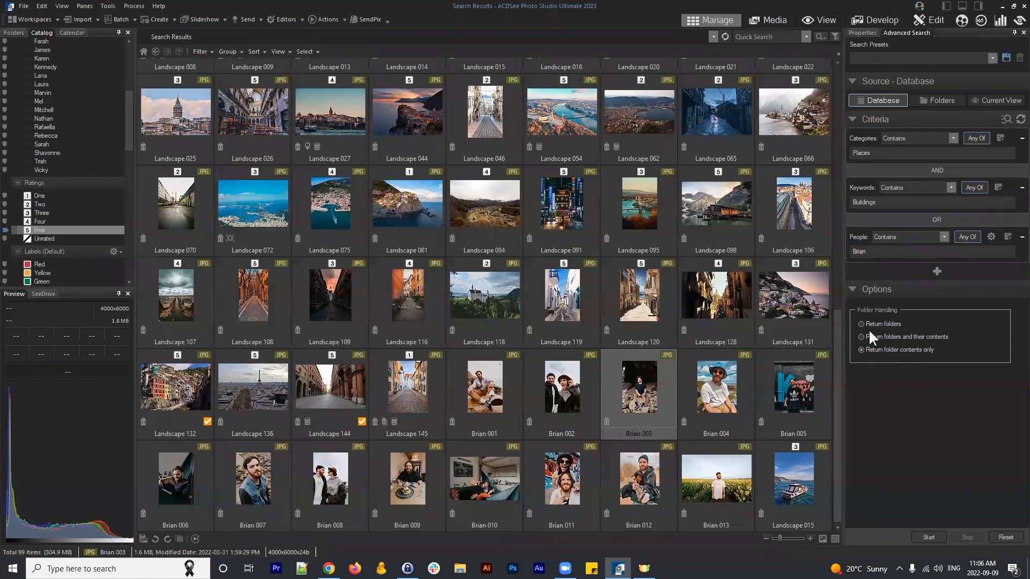
Look through the search criteria offered under Files and Text, EXIF, File Properties, IPTC and ACDSee Metadata without adding any
click(938, 271)
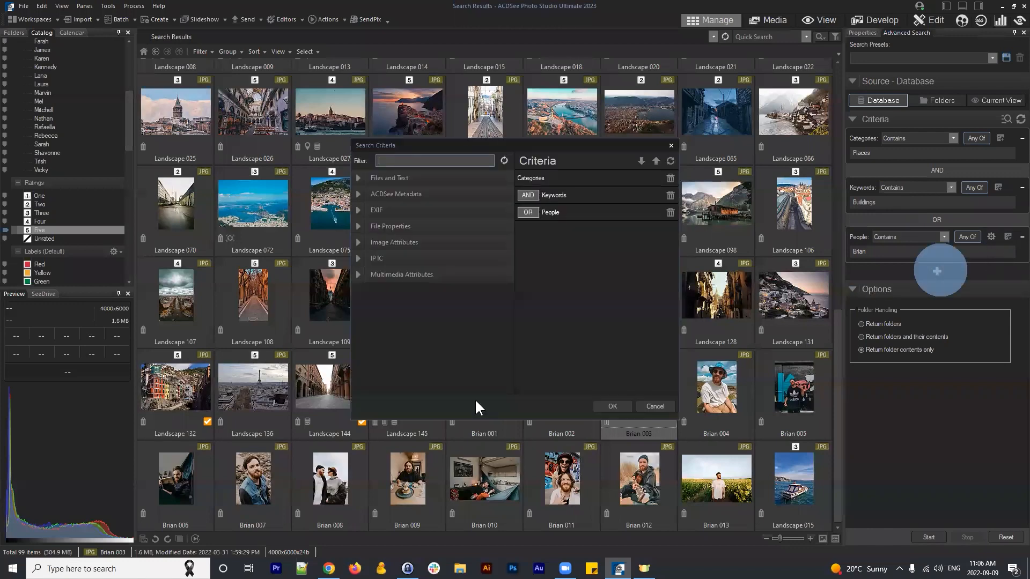
click(357, 178)
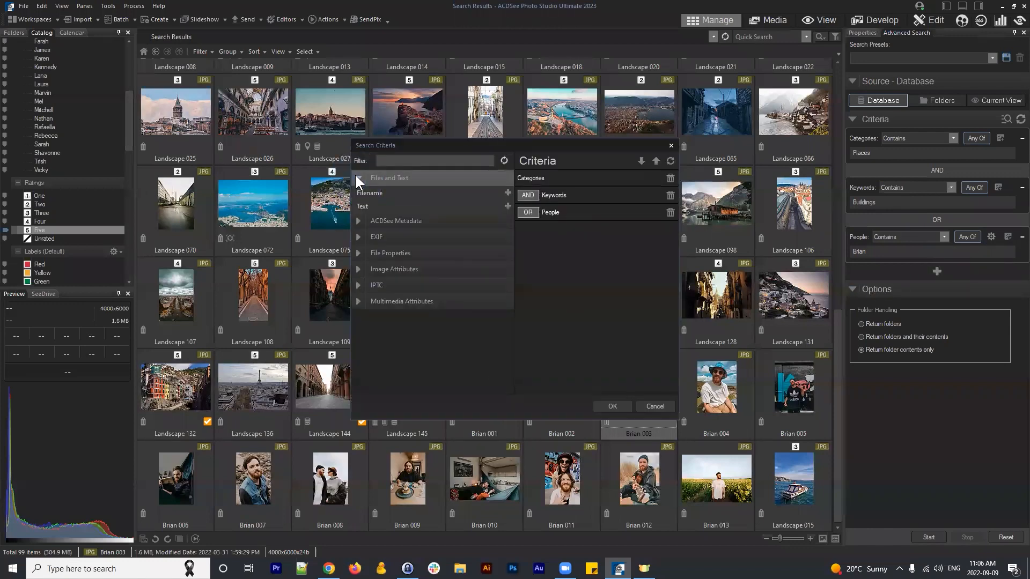
click(358, 177)
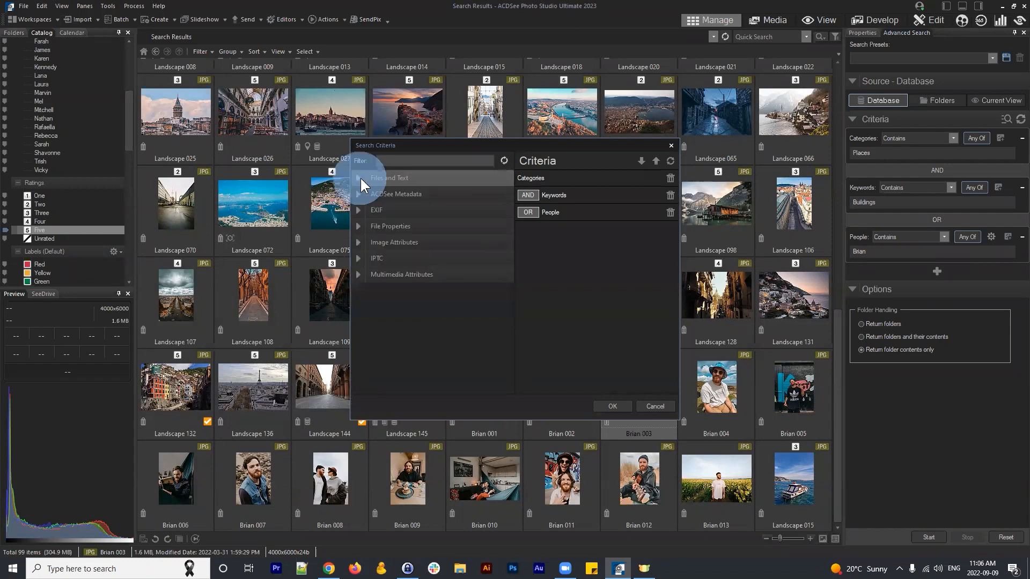
click(359, 210)
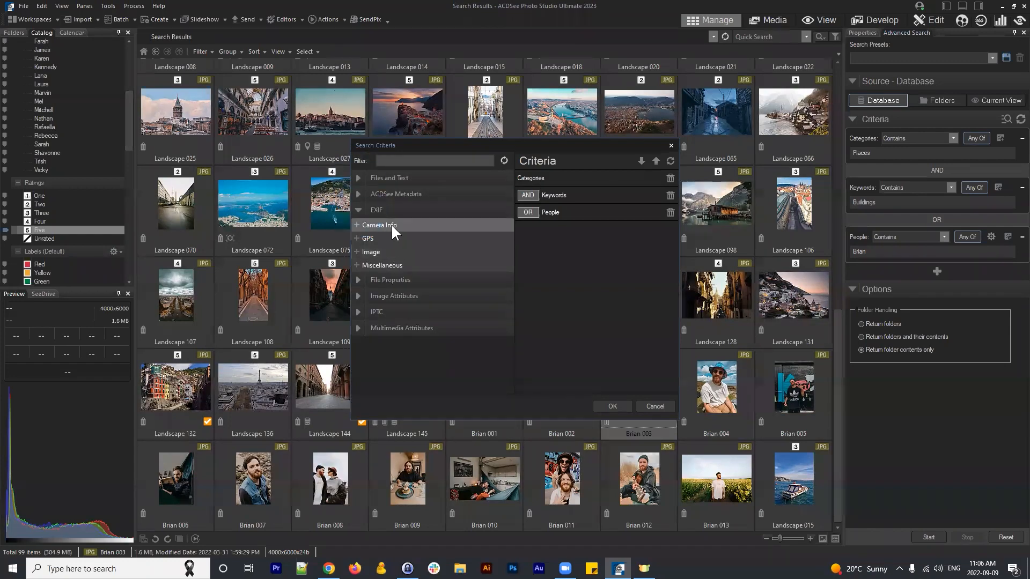
click(360, 210)
click(357, 225)
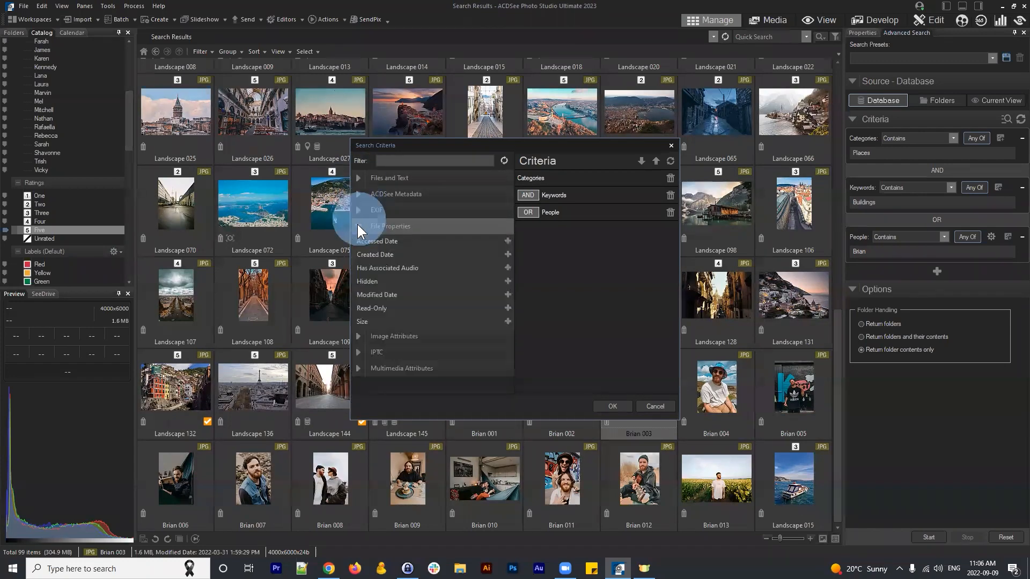
click(357, 225)
click(354, 259)
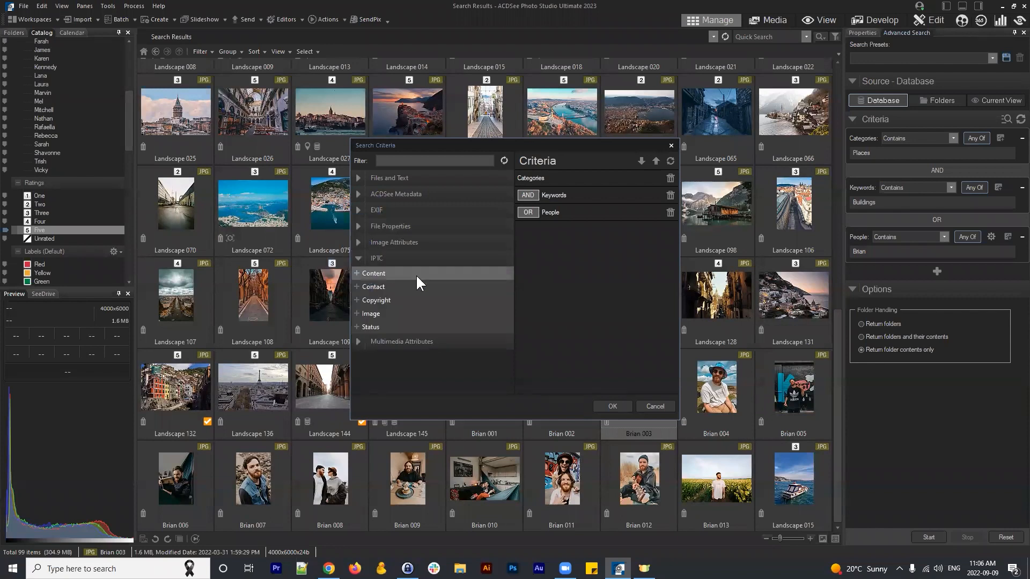
click(361, 258)
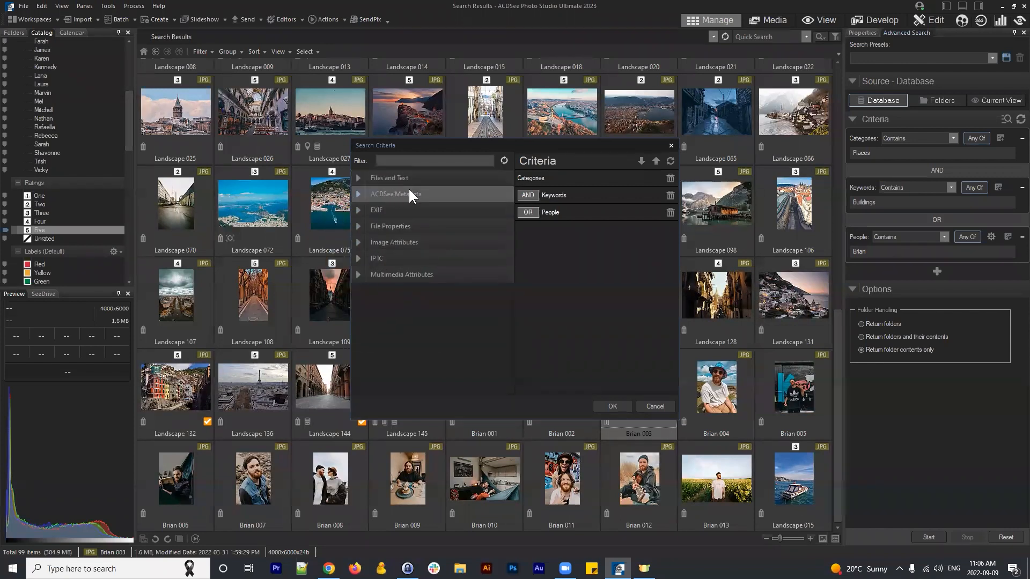
click(358, 193)
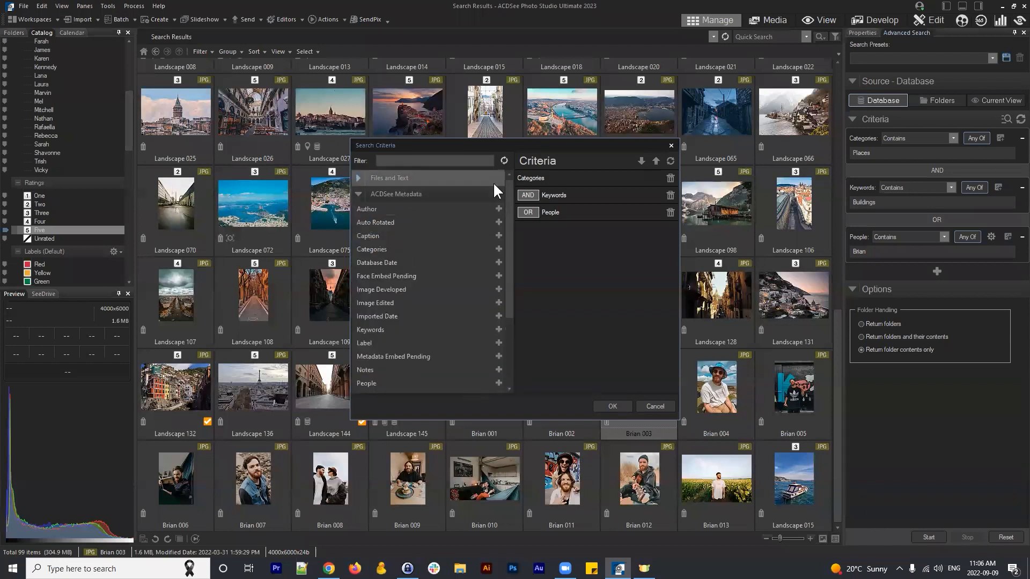
mouse_move(510, 194)
mouse_down()
mouse_move(520, 278)
mouse_move(511, 196)
mouse_up()
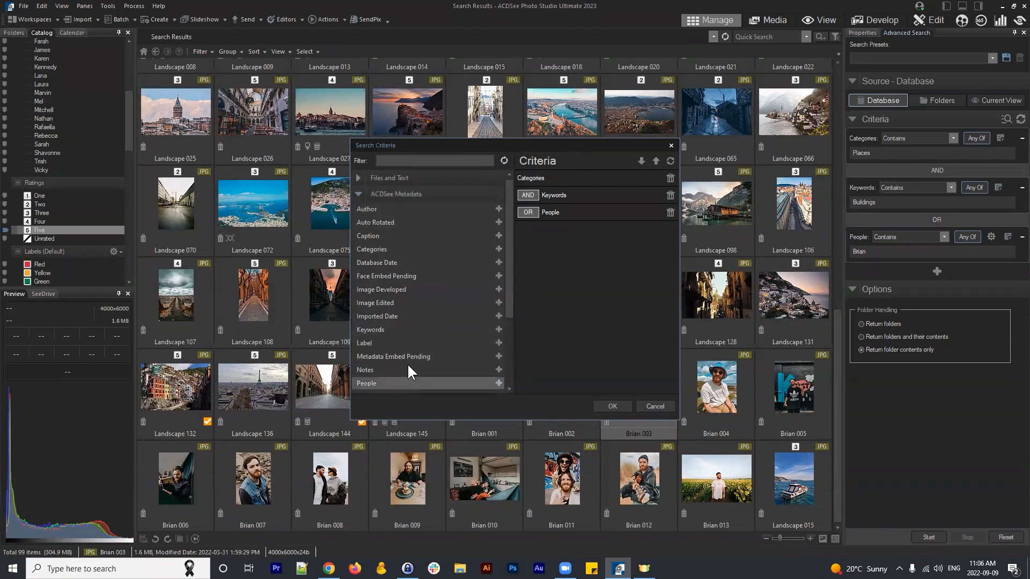
click(355, 191)
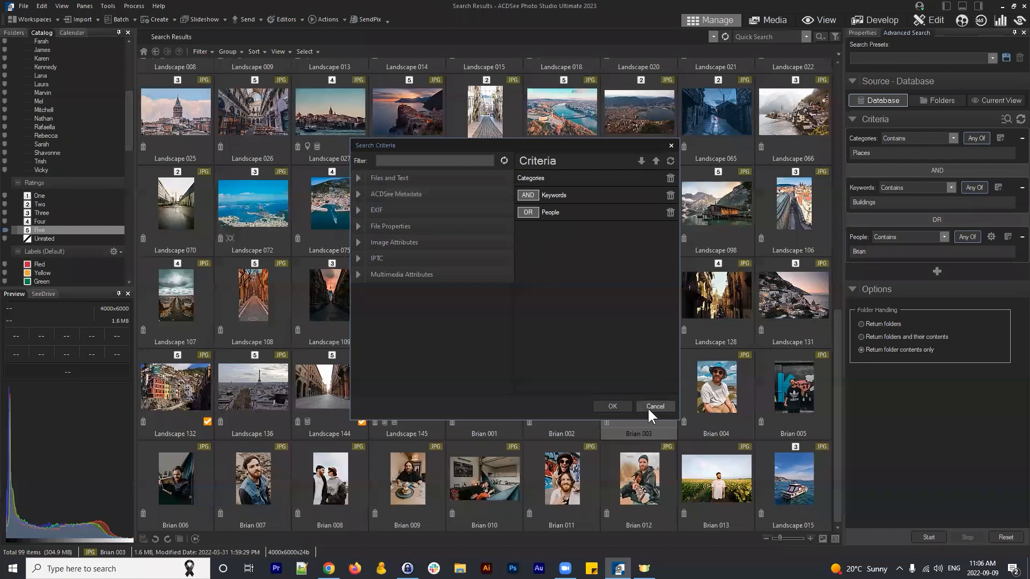
click(648, 407)
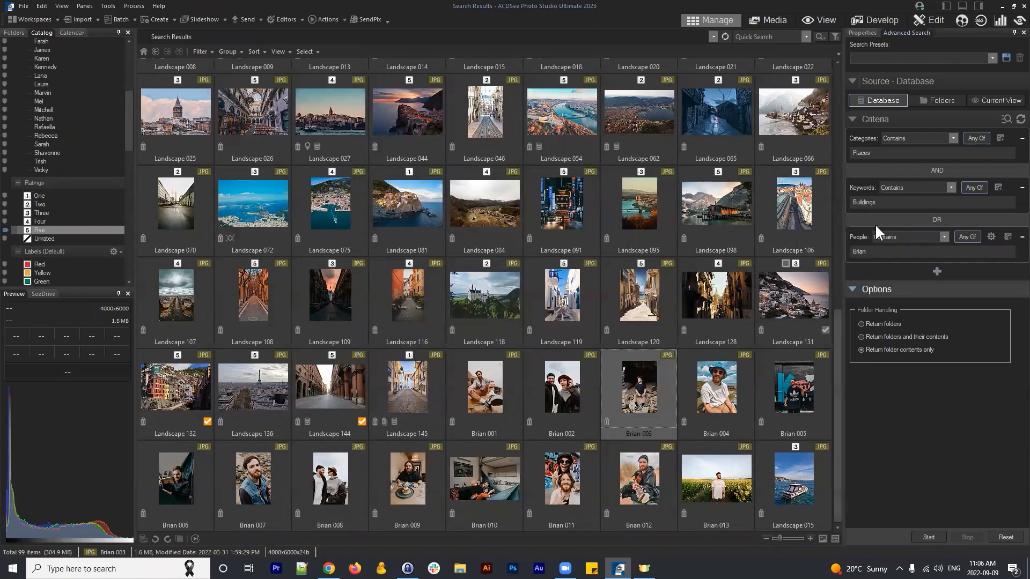
Save the current criteria as a search preset named for places with buildings plus the chosen person
click(937, 537)
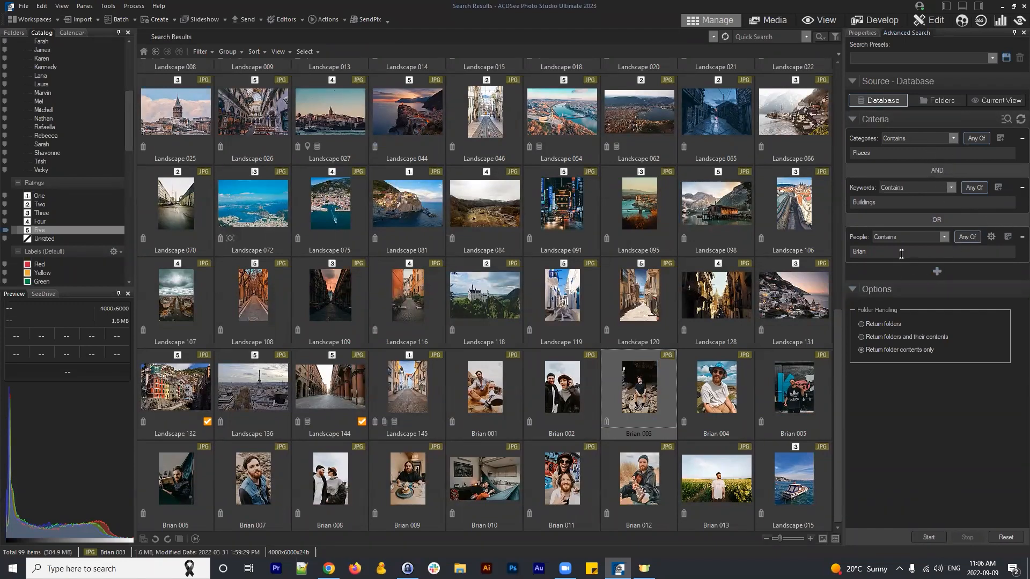
click(1006, 57)
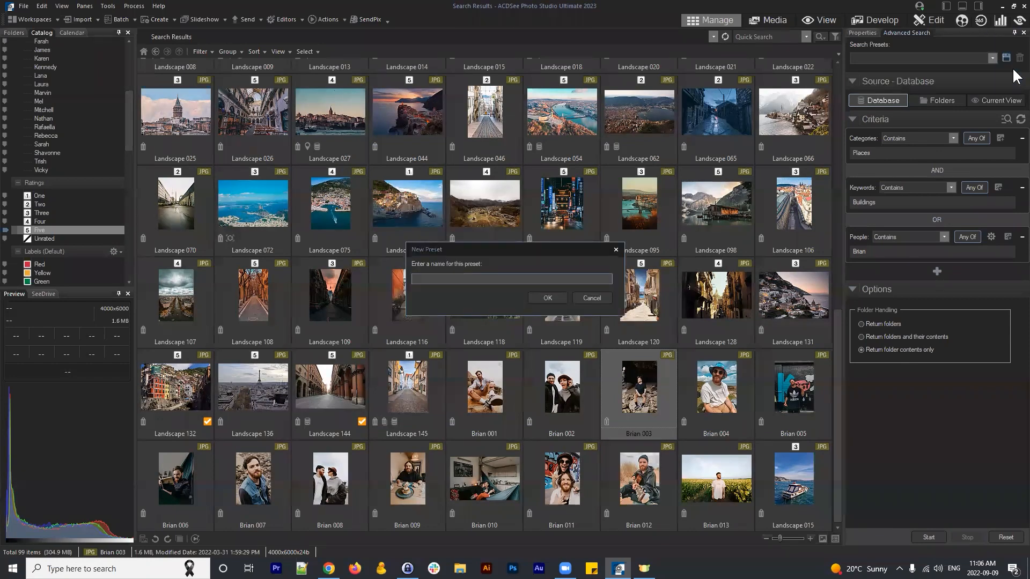
text(Places with Brialdings + Brian)
click(555, 295)
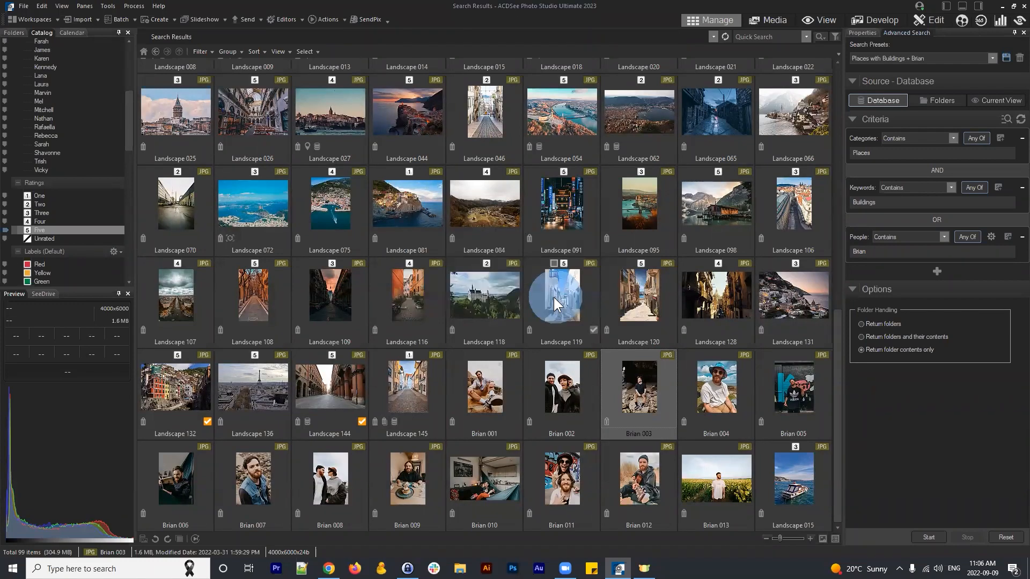
Load the newly saved search preset, run its search and show the results from the beginning
click(987, 59)
click(915, 69)
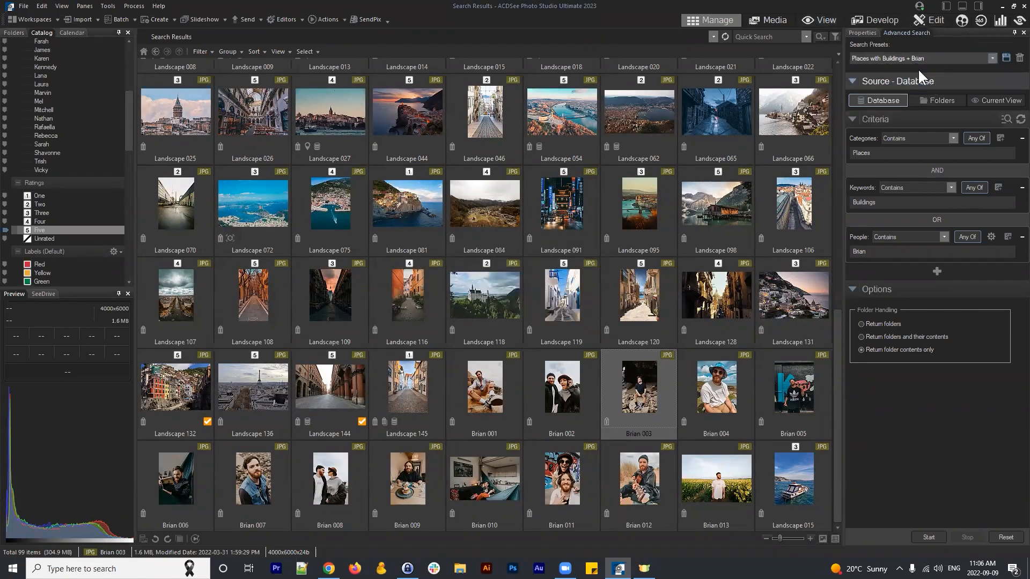
click(933, 534)
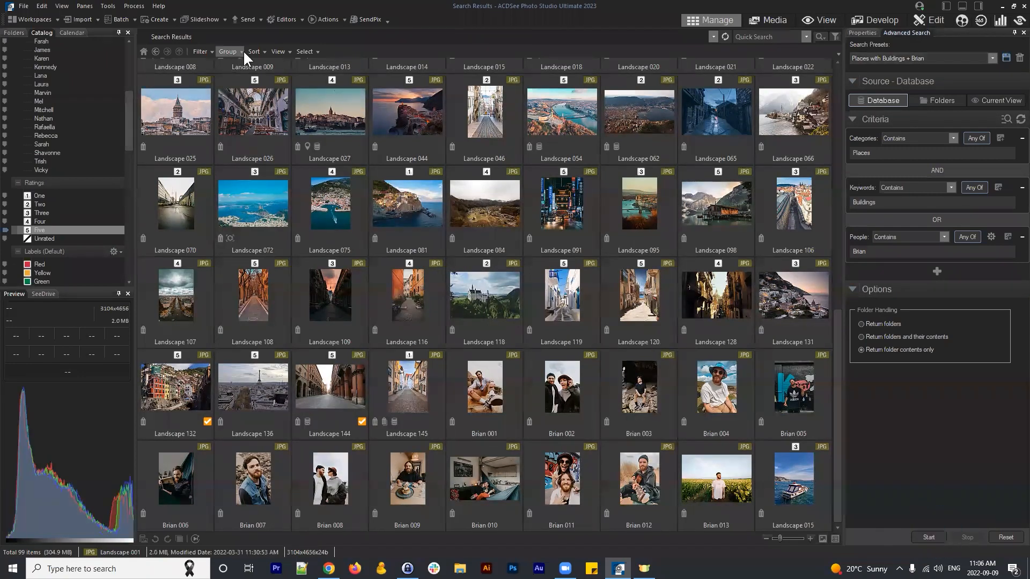
scroll(661, 233, up, 8)
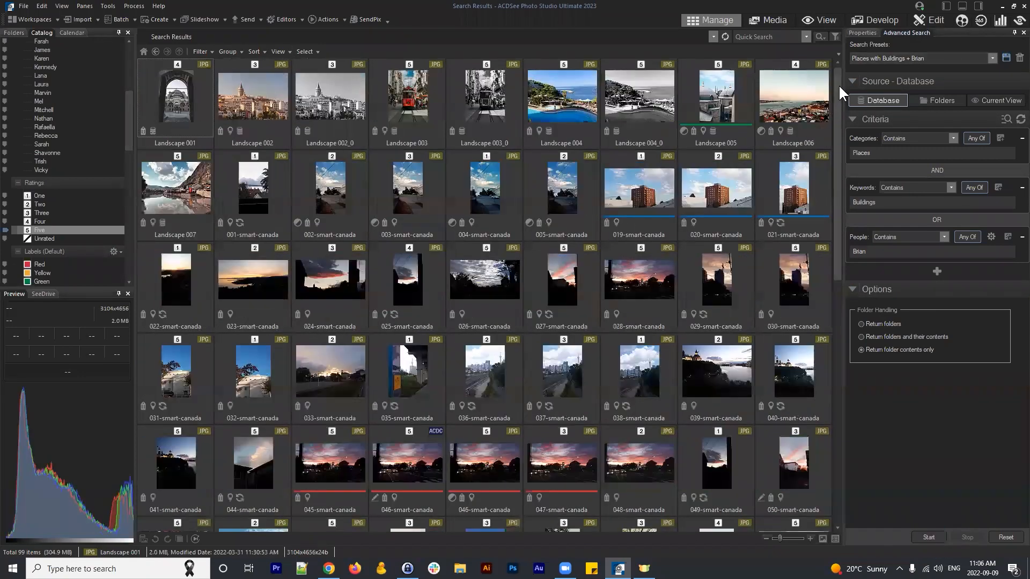
mouse_move(837, 83)
mouse_down()
mouse_move(829, 106)
mouse_move(835, 73)
mouse_up()
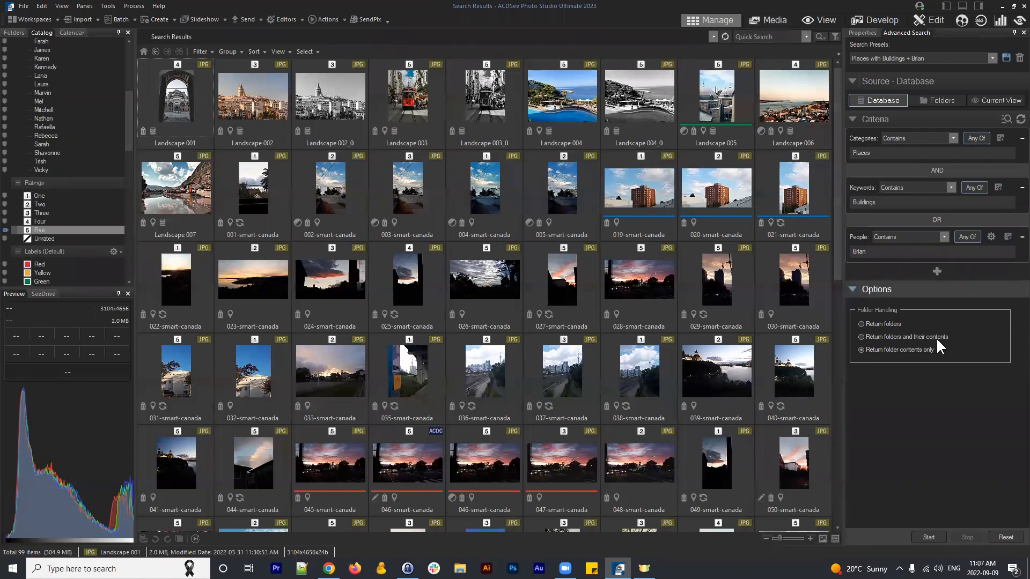
click(929, 387)
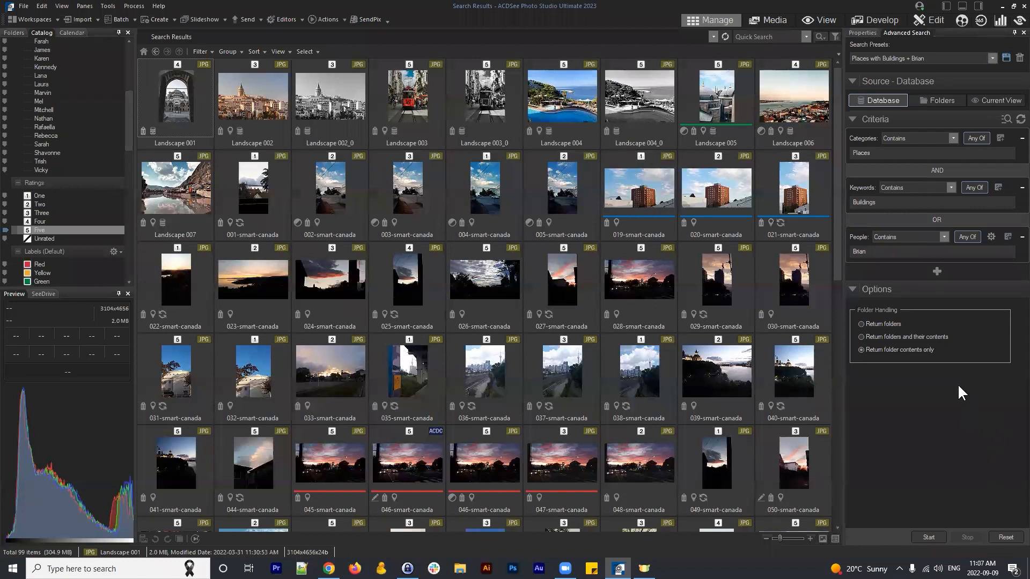
Try the Filmstrip view while going back to the Landscape folder, and restore the Thumbnails view
click(282, 51)
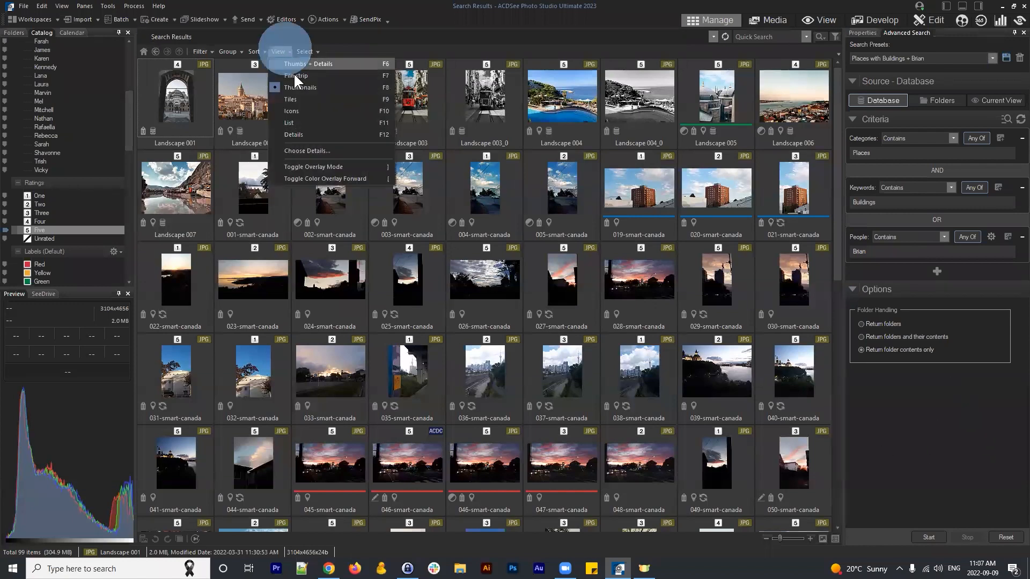
click(295, 75)
click(154, 51)
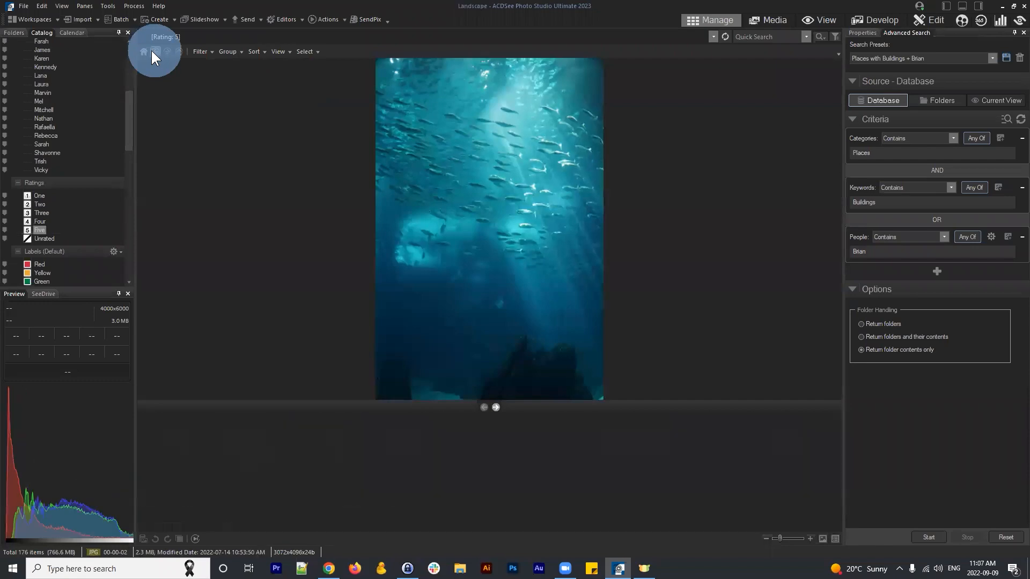
click(285, 50)
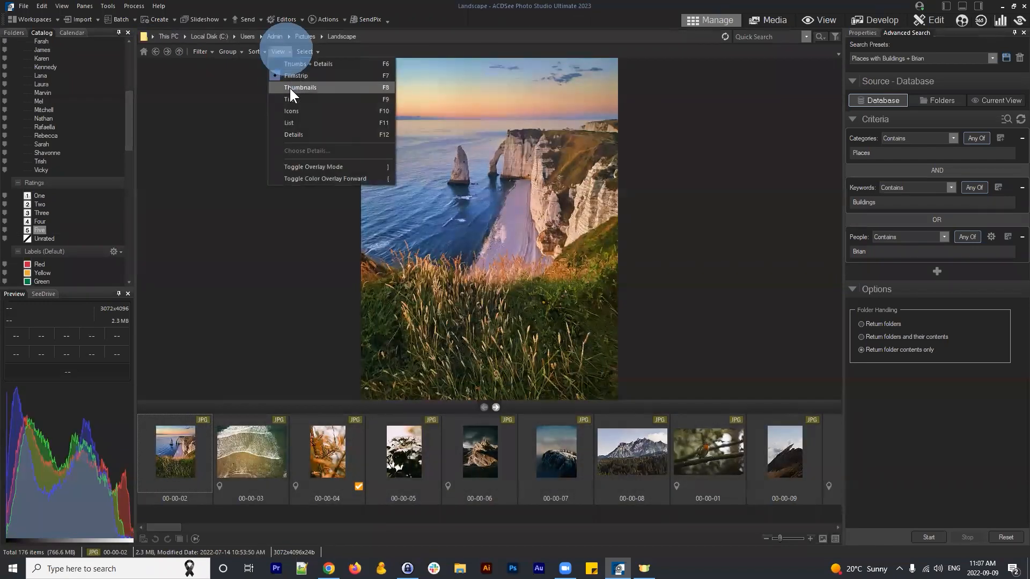
click(289, 87)
Go back to the Pictures folder and open its WebP folder
click(155, 51)
click(560, 338)
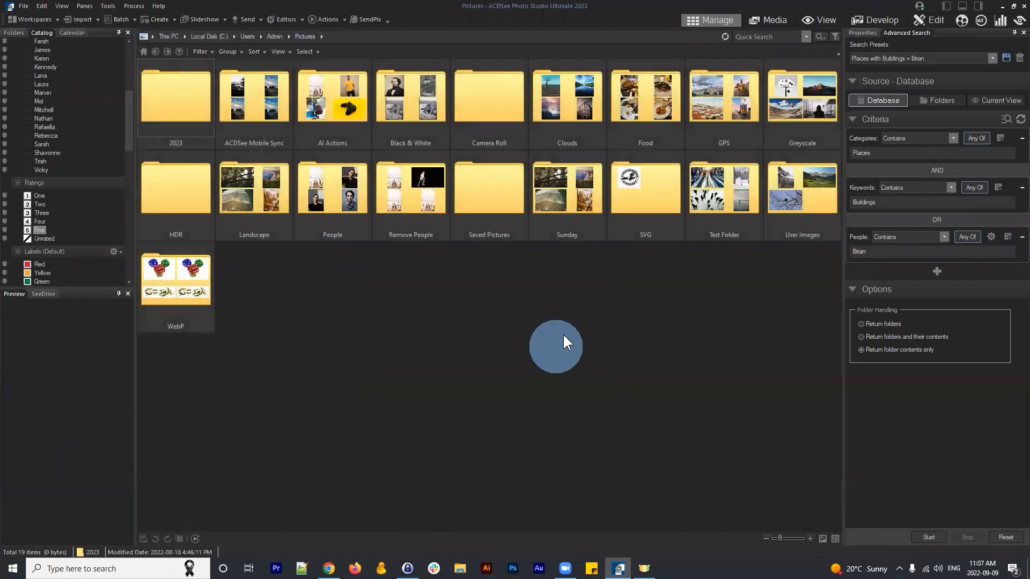
double_click(176, 275)
Select all the images in the WebP folder together and clear the selection
drag(776, 189, 140, 87)
click(501, 321)
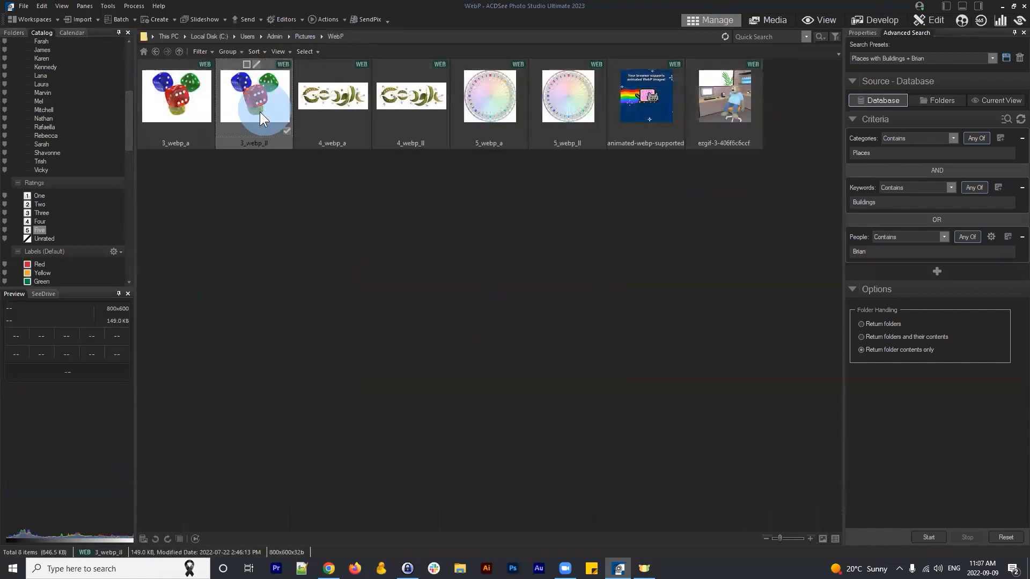
drag(780, 213, 189, 65)
click(421, 242)
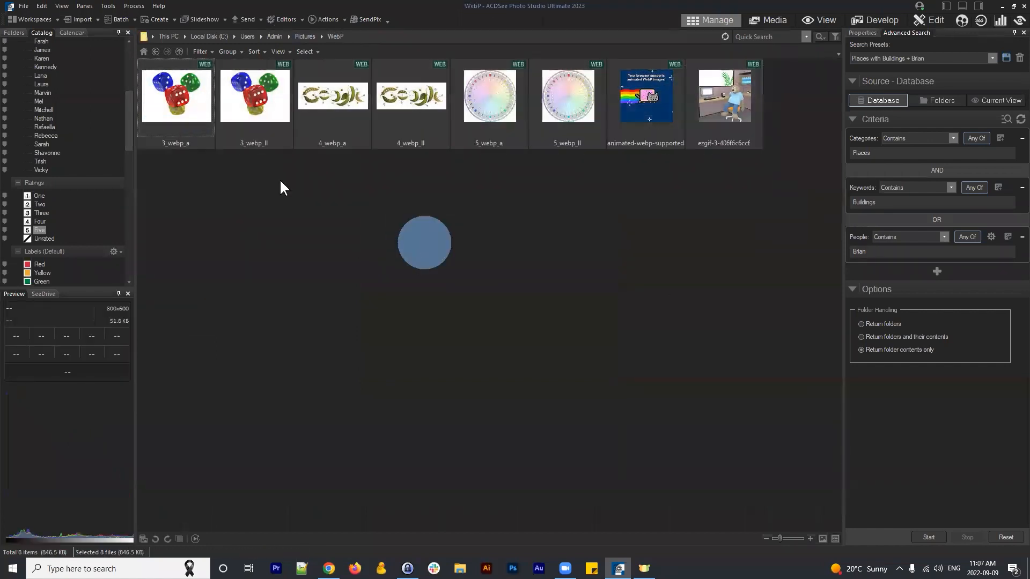
Open 3_webp_a in View mode and look through the folder's still and animated WebP images
click(204, 120)
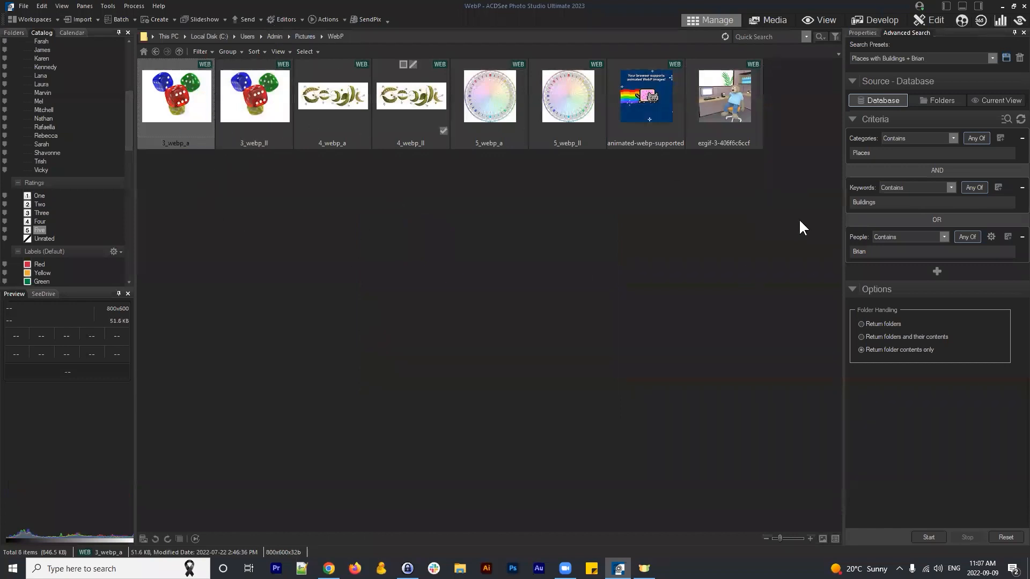
click(821, 22)
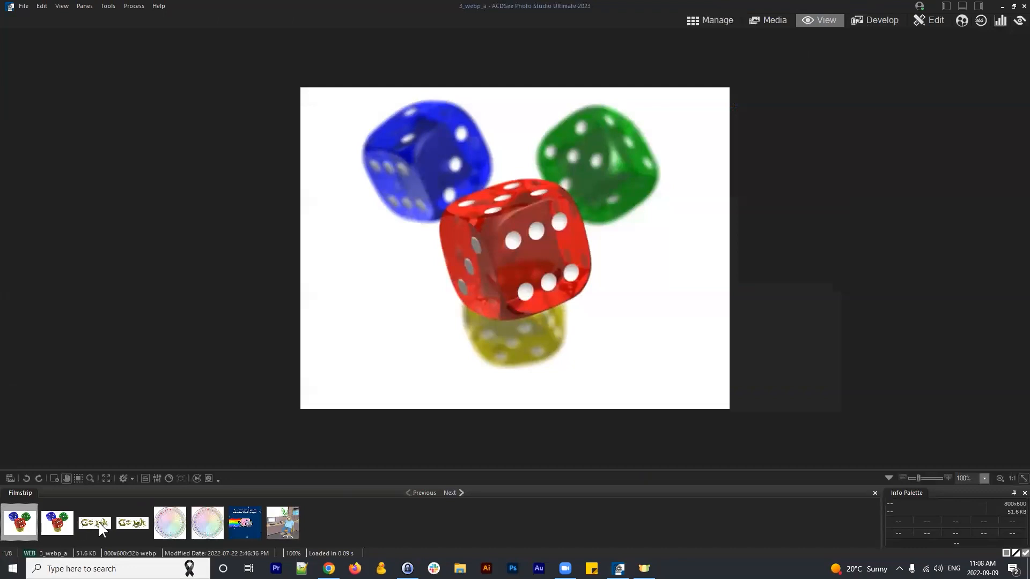
click(97, 523)
click(135, 526)
click(207, 524)
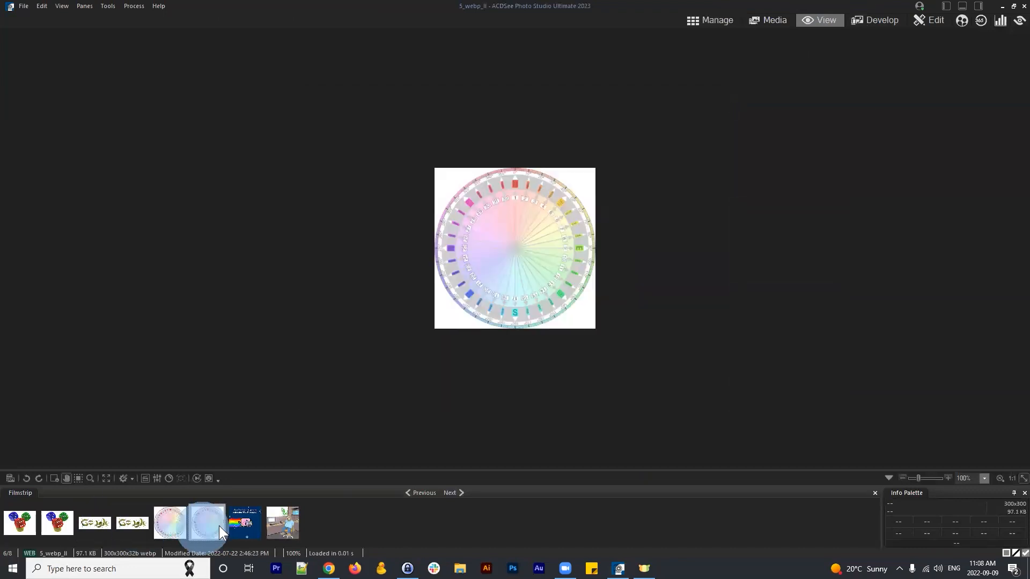
click(245, 523)
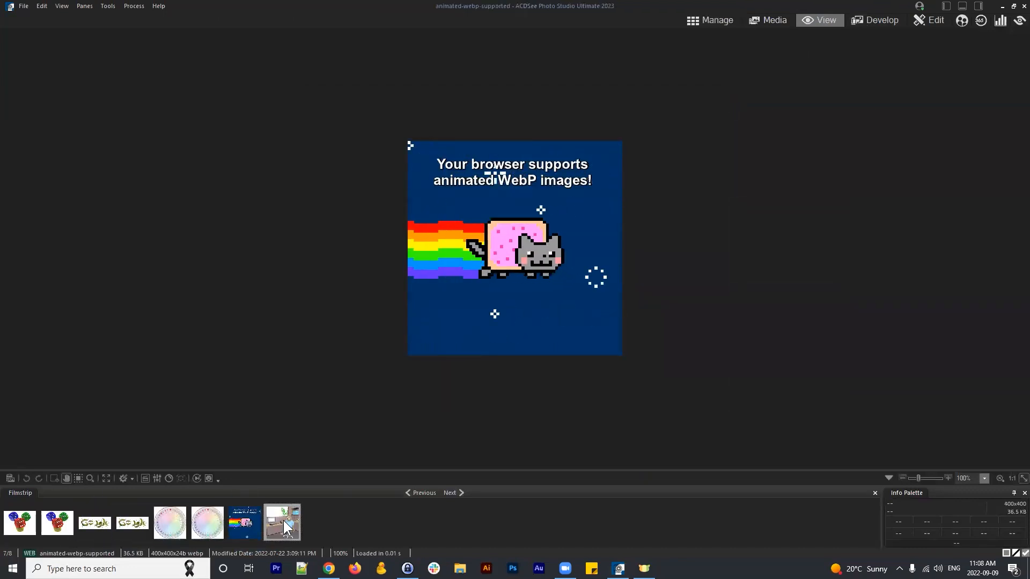
click(283, 520)
click(208, 523)
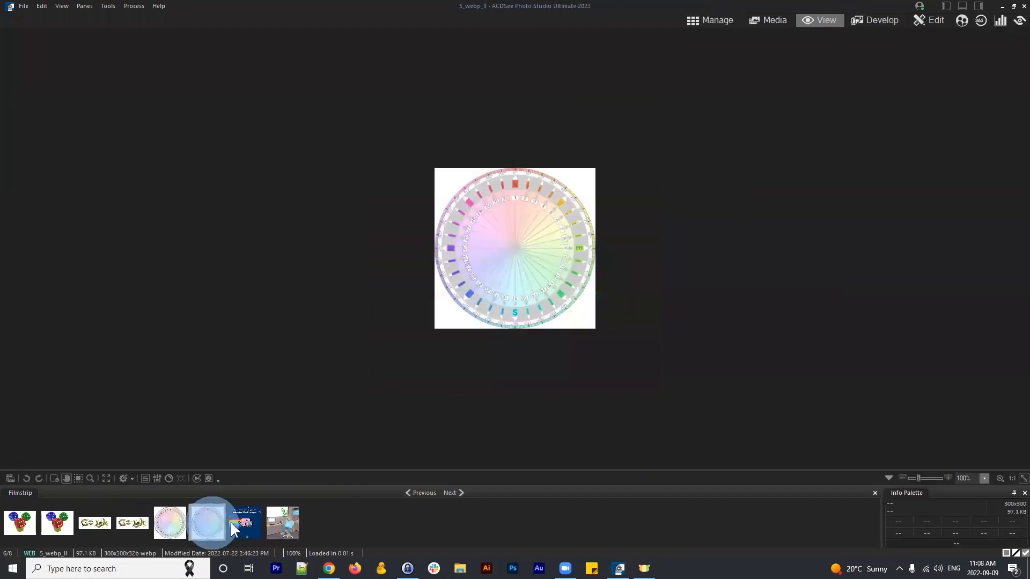
click(242, 524)
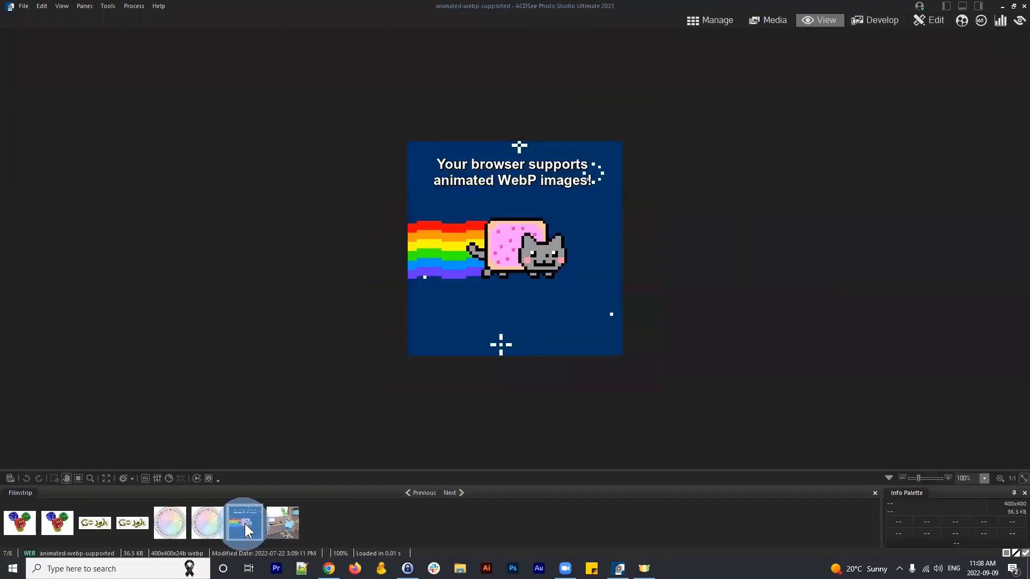
click(283, 521)
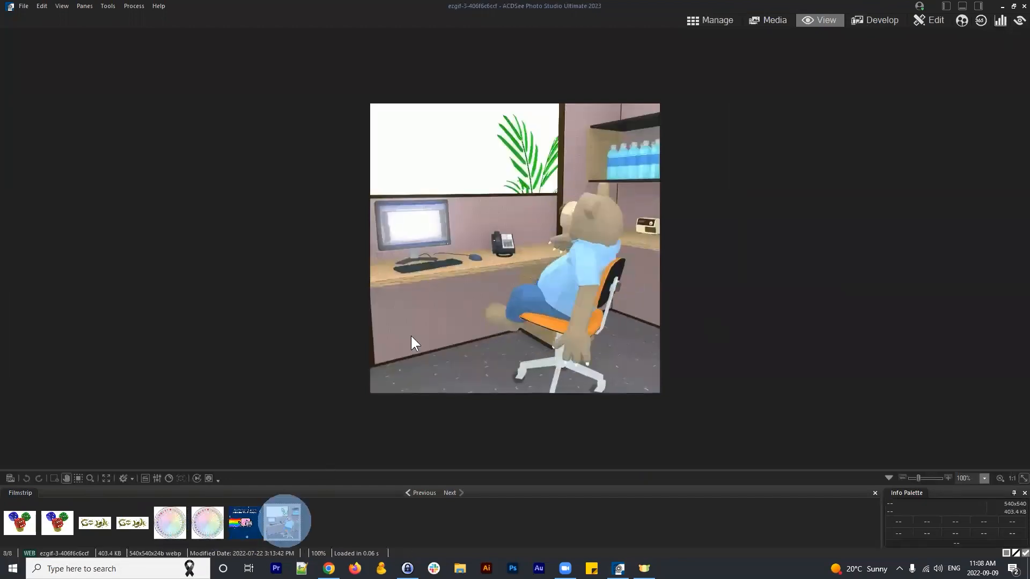
click(242, 516)
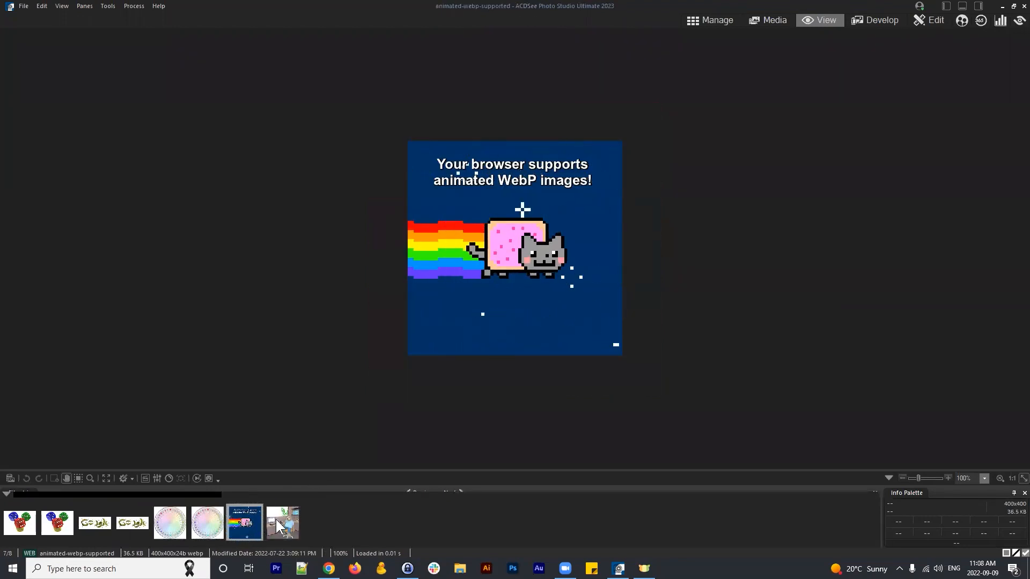
Return to Manage mode, clear the image selection and go back from the WebP folder
click(716, 19)
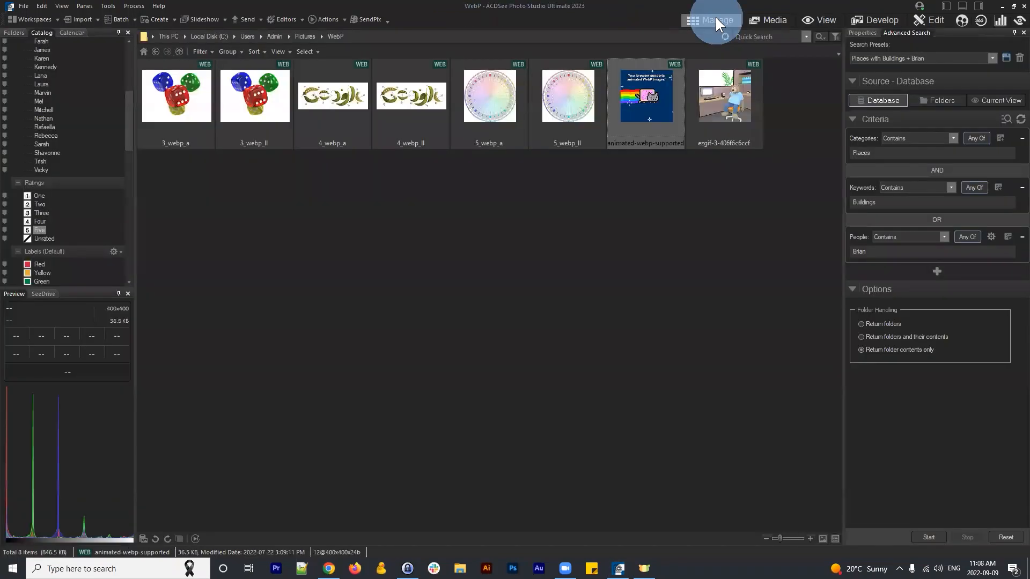
click(651, 282)
click(162, 53)
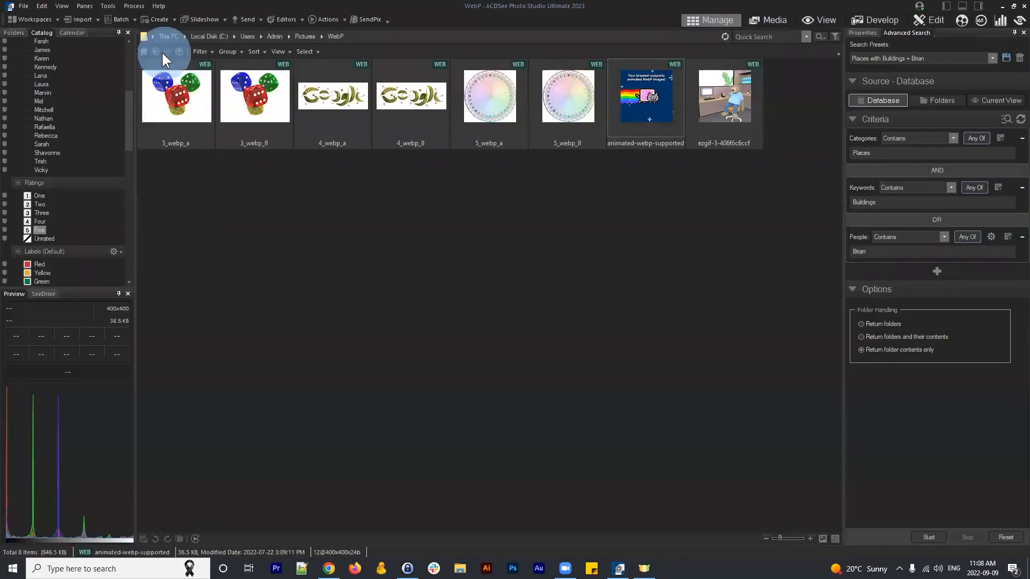
Go back to the Pictures folder, then switch to Media mode with its Group By and Properties pane shown
click(156, 51)
click(654, 364)
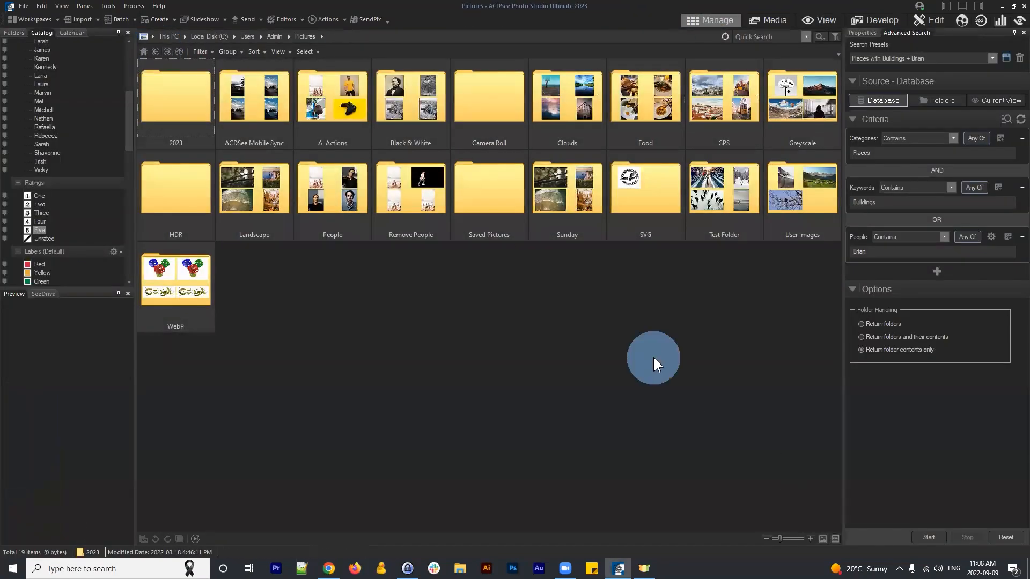
click(768, 20)
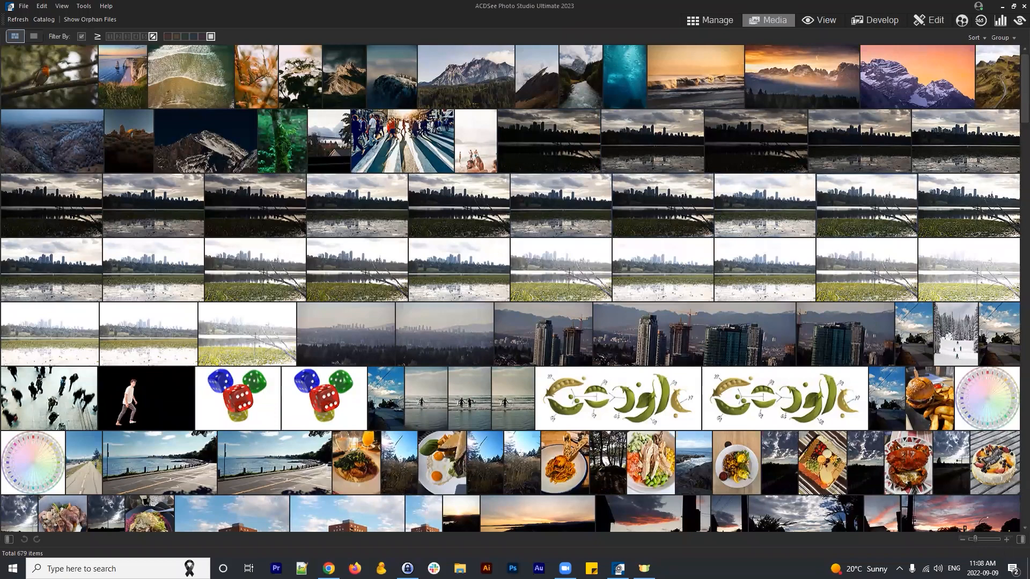
click(1014, 541)
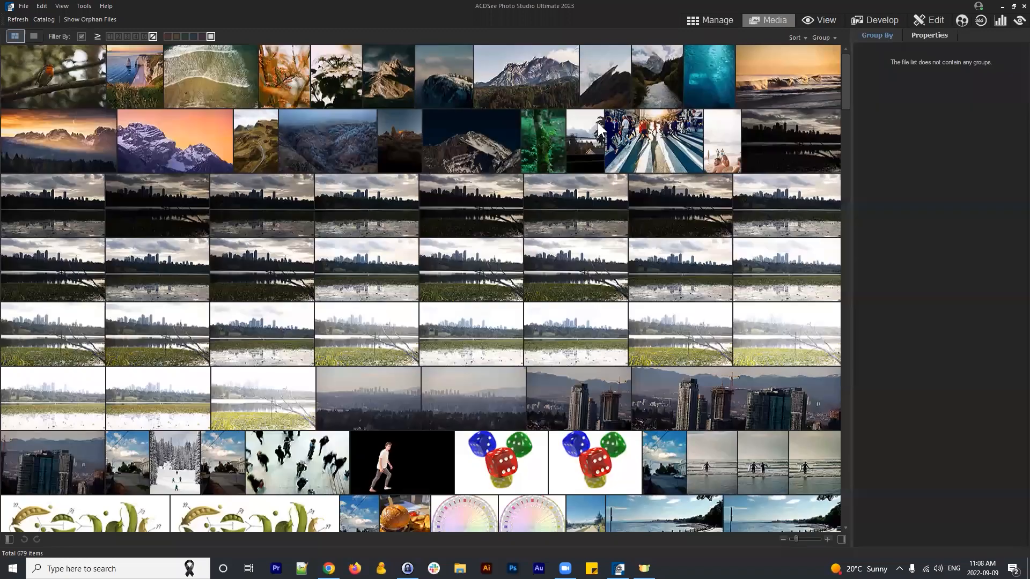
Select the mountain photo in the first row and look through its IPTC, EXIF and ACDSee Metadata properties
click(517, 70)
click(924, 33)
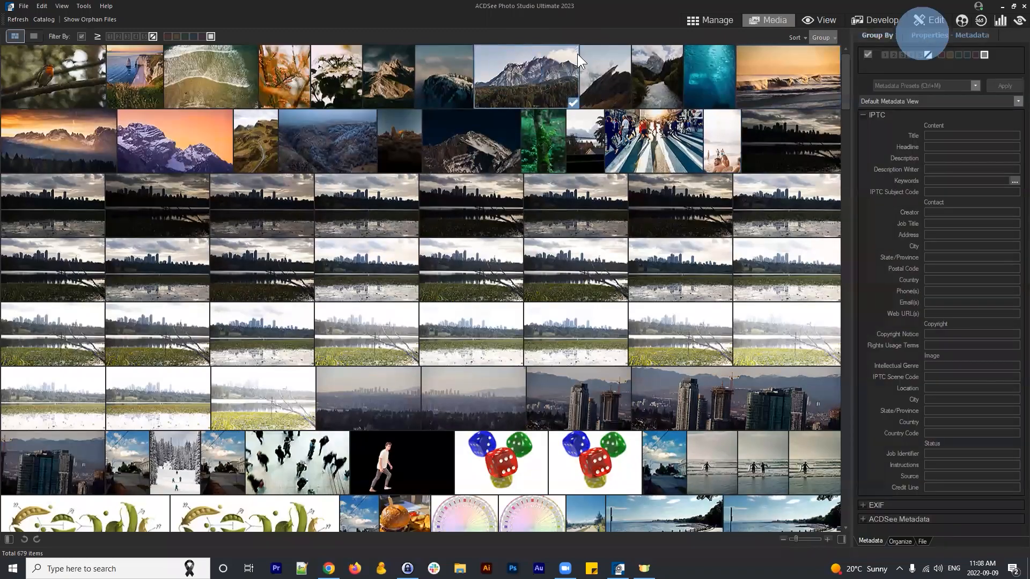
click(527, 76)
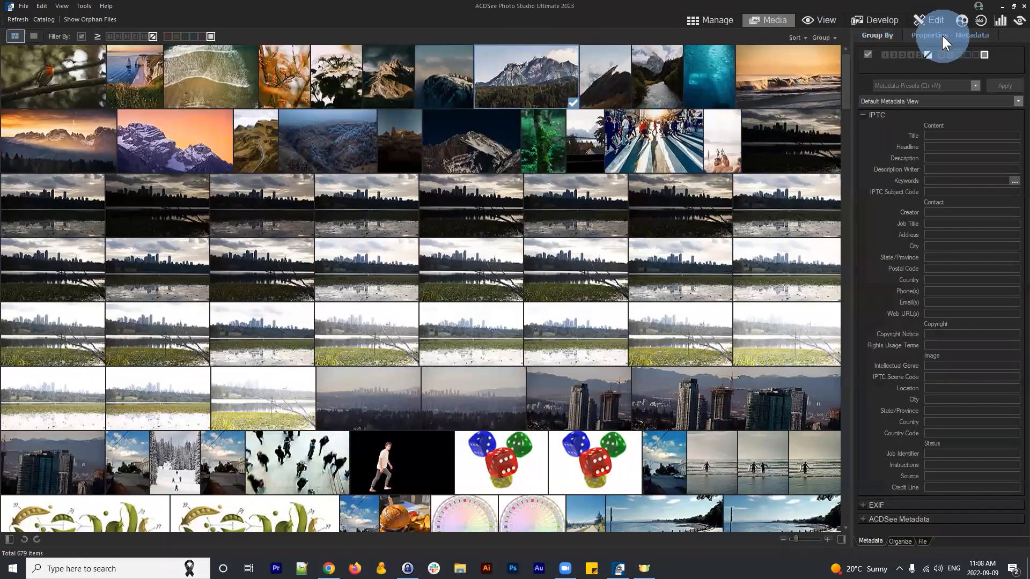
click(862, 115)
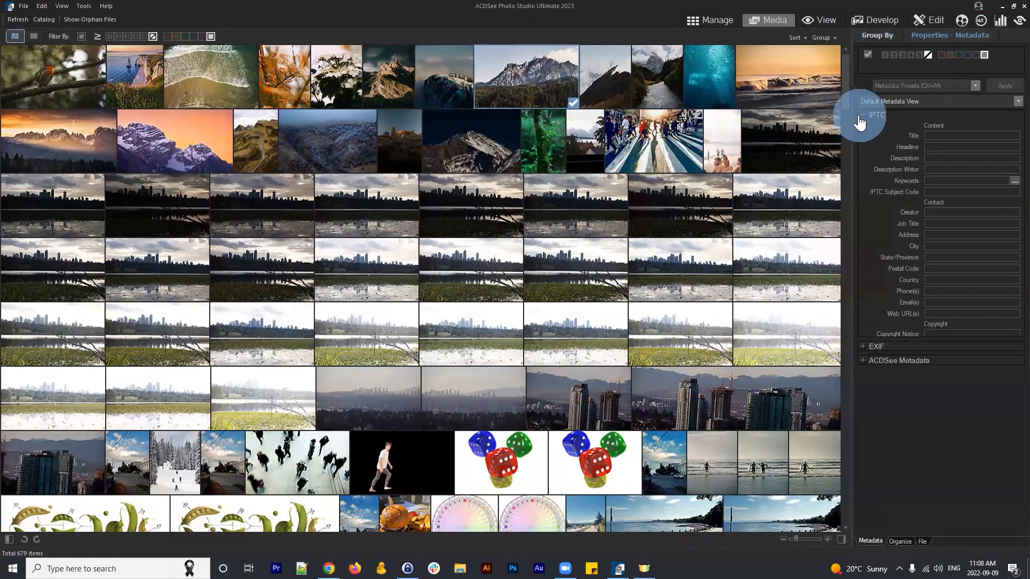
click(861, 129)
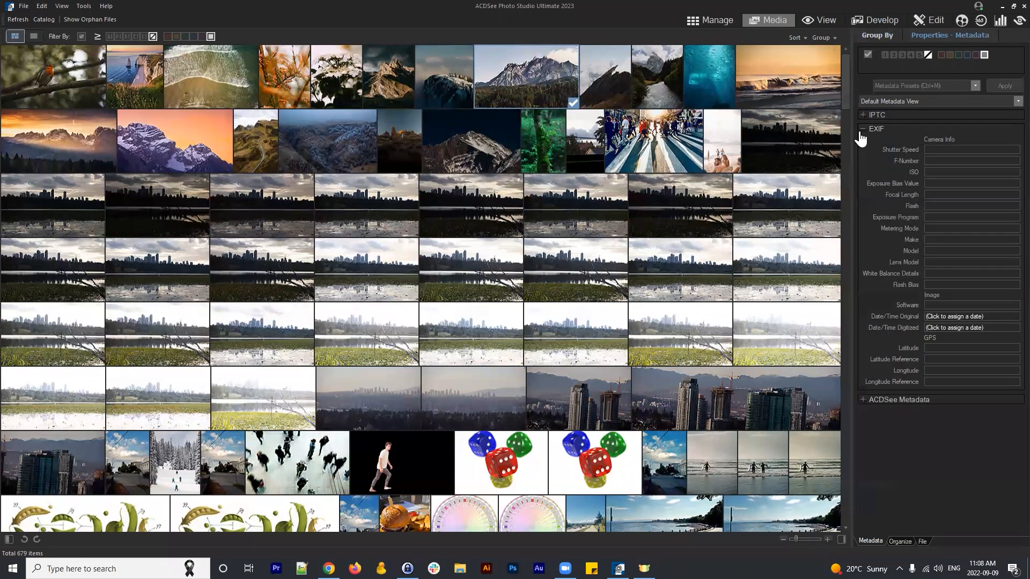
click(861, 399)
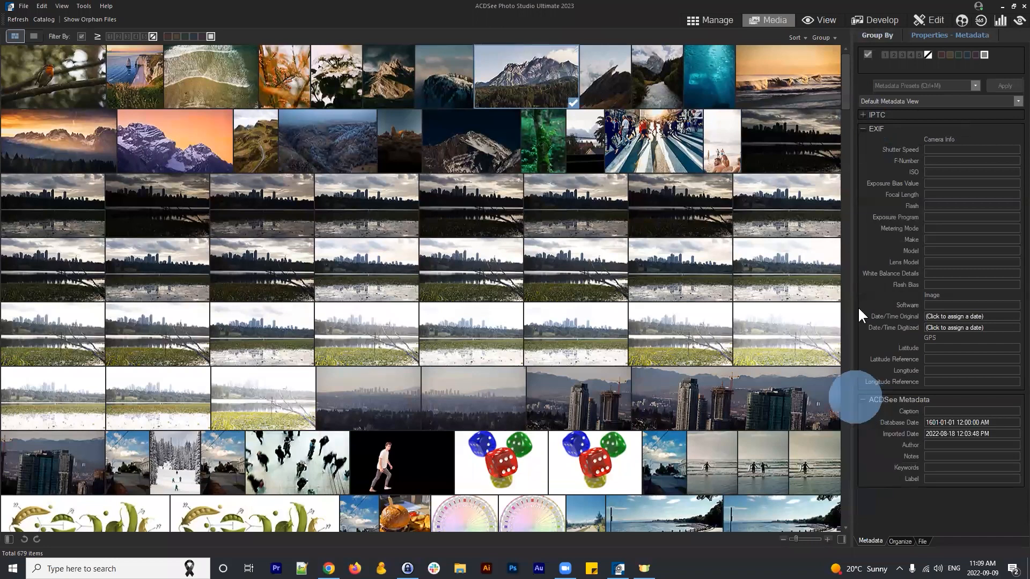
click(862, 130)
click(862, 143)
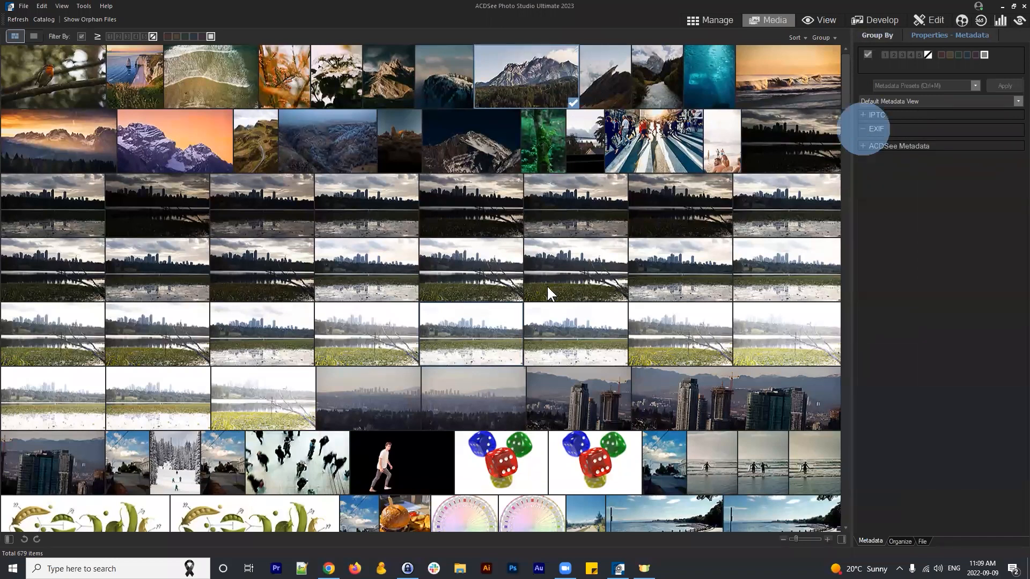
Select a dark lakeside skyline photo in the third row and check its Canon Maker Notes and IPTC sections
click(711, 220)
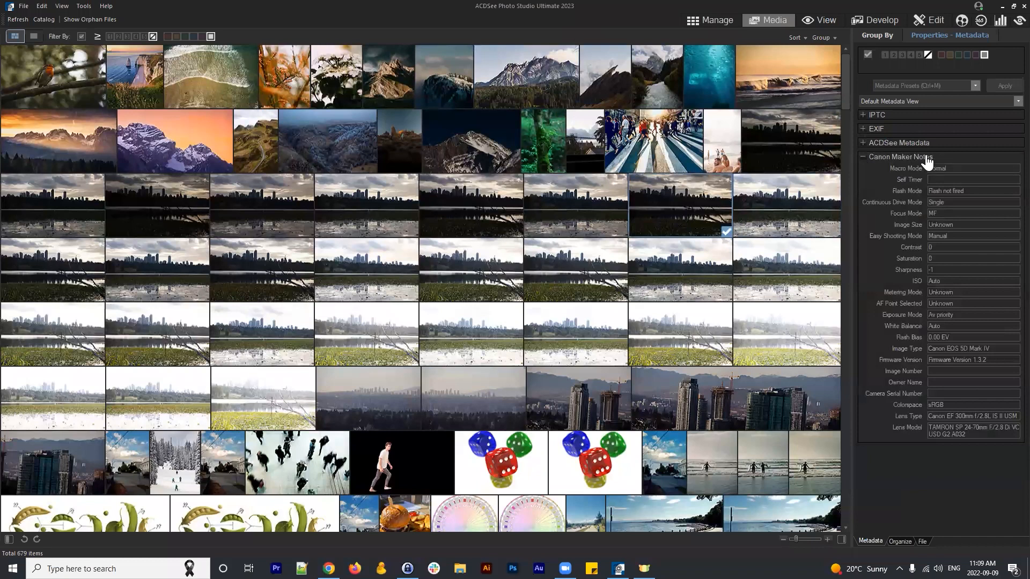
click(863, 157)
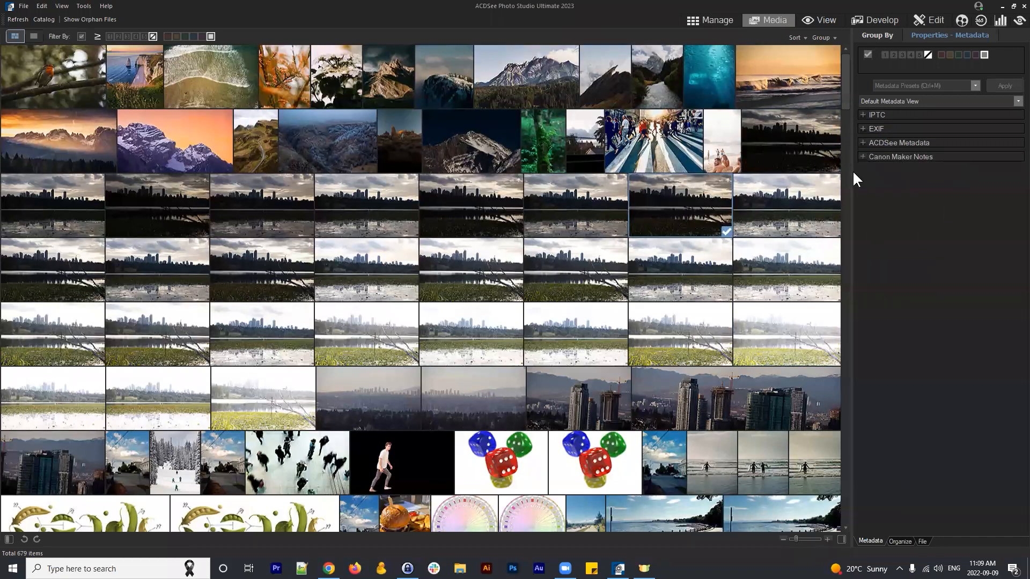
click(863, 115)
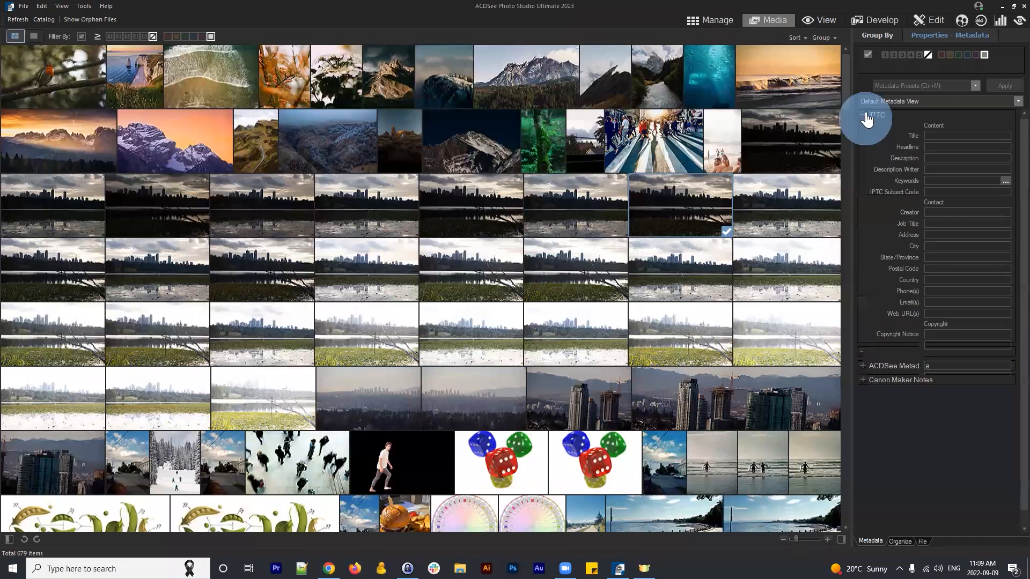
click(865, 115)
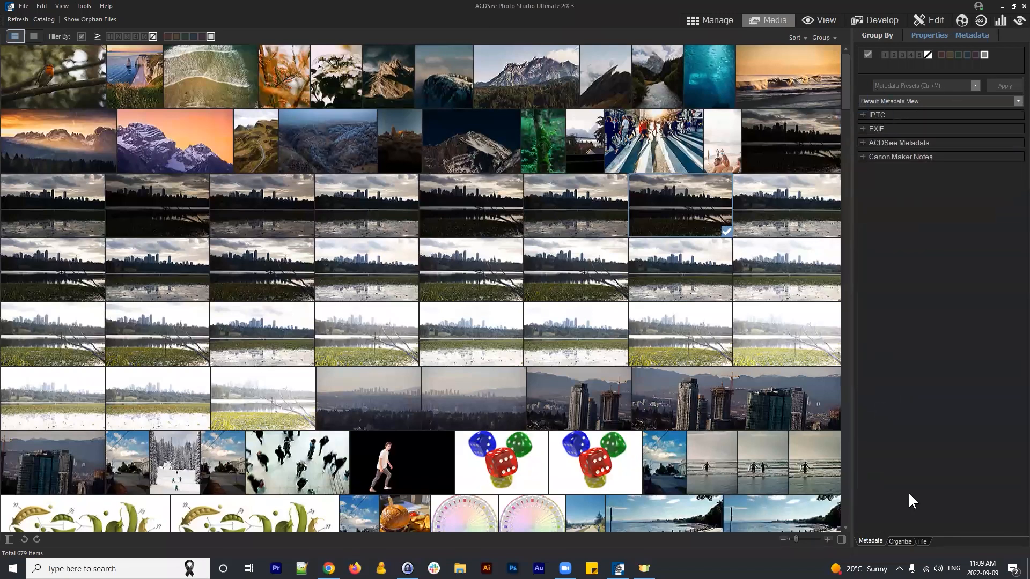
Assign the Nature keyword to all photos in the first row through the Organize properties
click(901, 541)
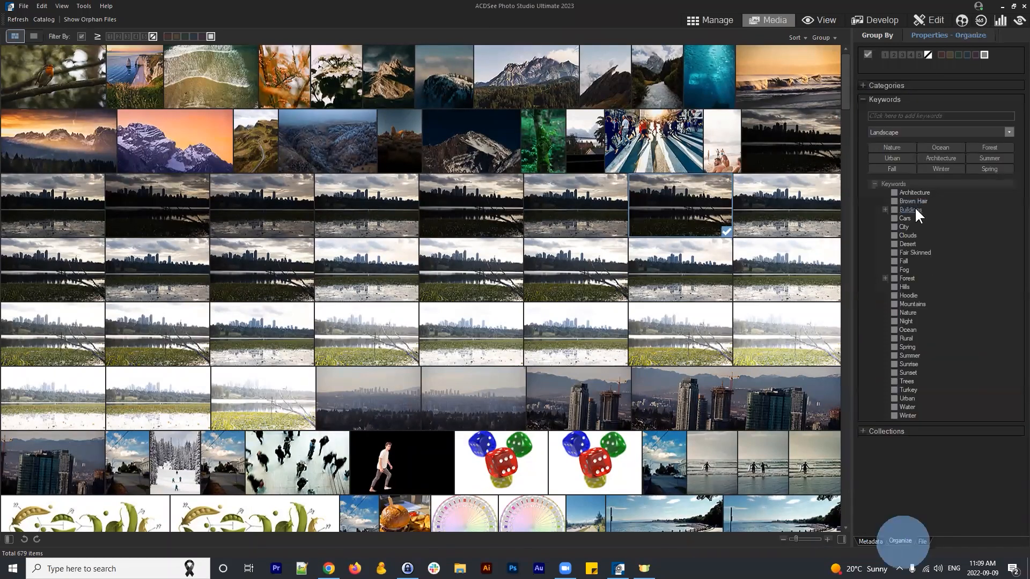
click(539, 87)
shift+click(647, 80)
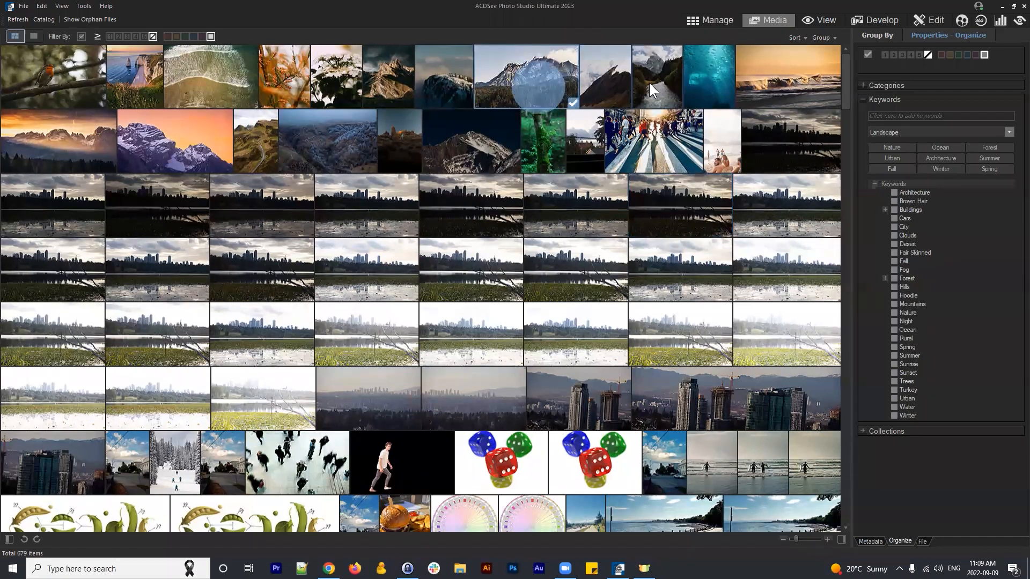
click(428, 86)
click(28, 78)
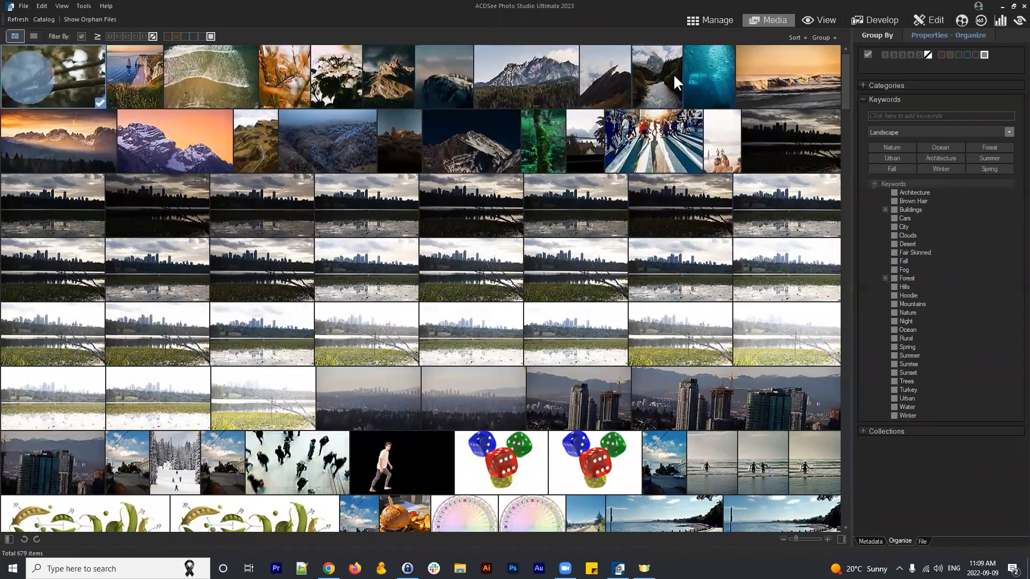
shift+click(708, 74)
shift+click(763, 74)
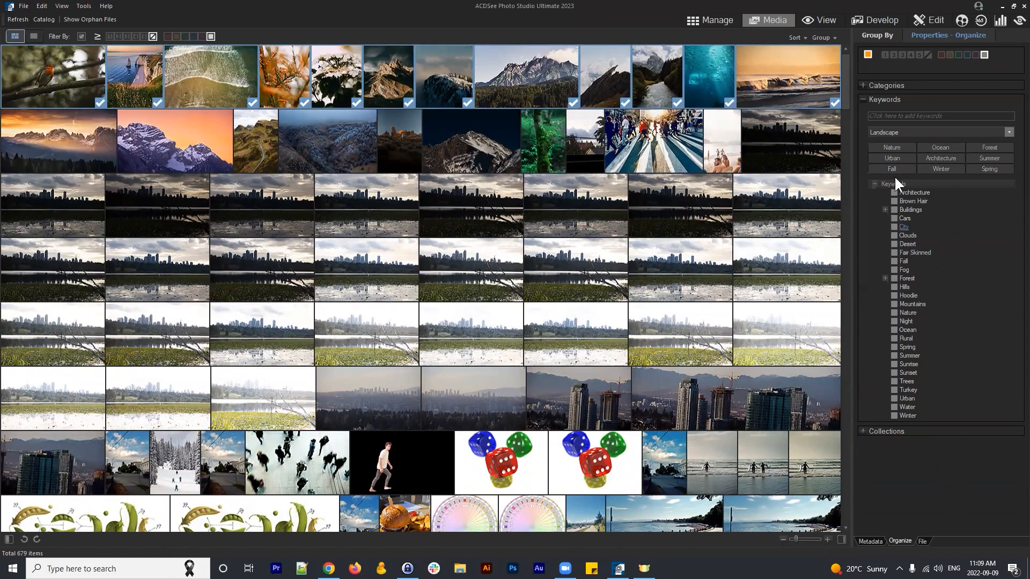
click(893, 147)
Assign the Nature and Places categories to the selected first-row photos
click(880, 86)
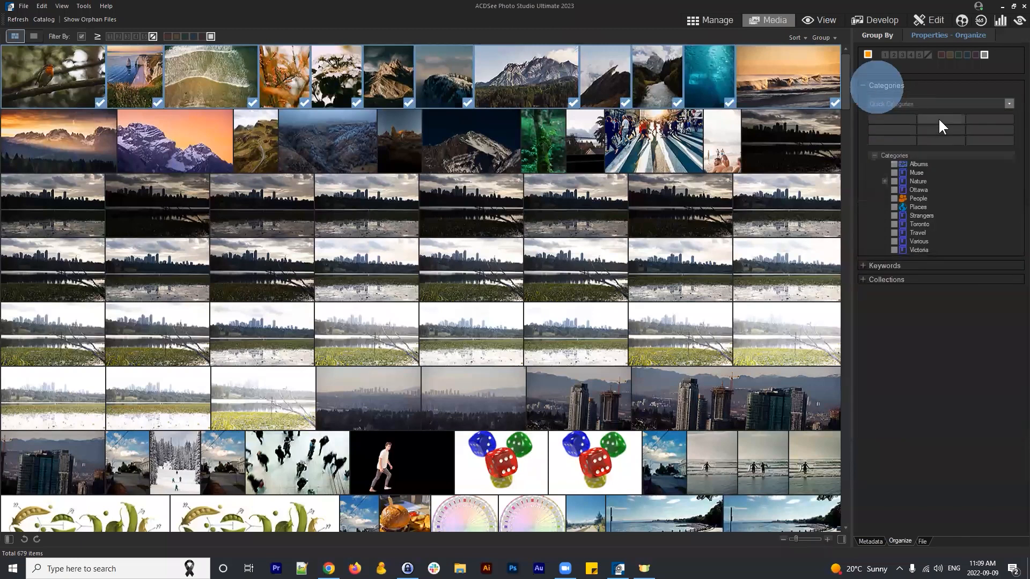
click(893, 181)
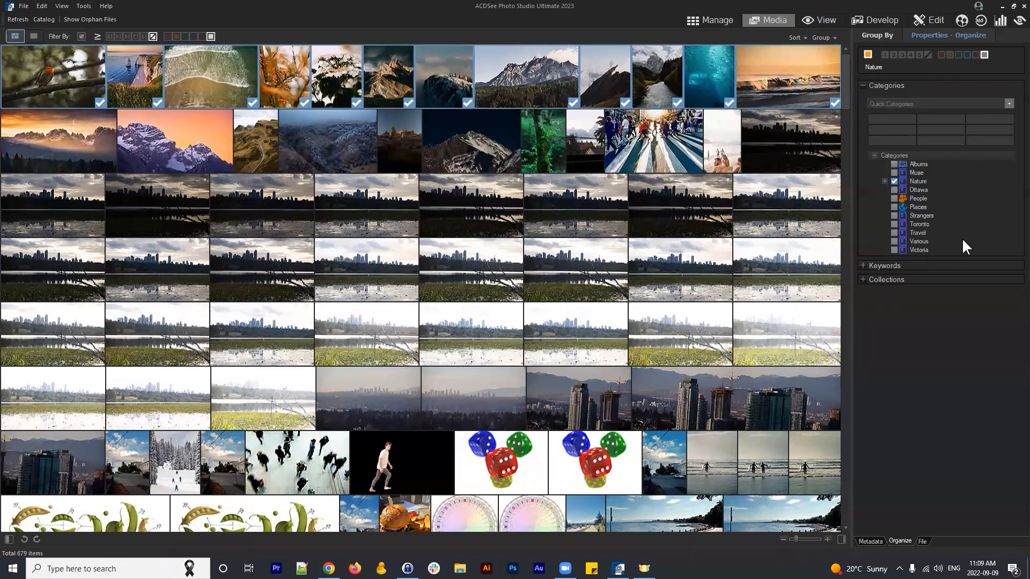
click(894, 207)
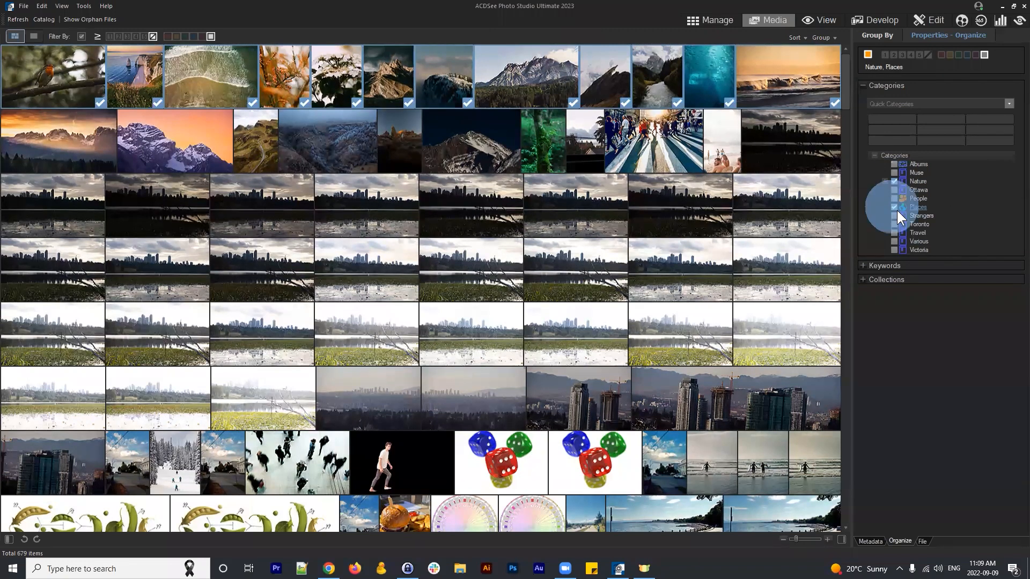
Assign the Mountains keyword to the five adjacent mountain photos in the first row
click(878, 266)
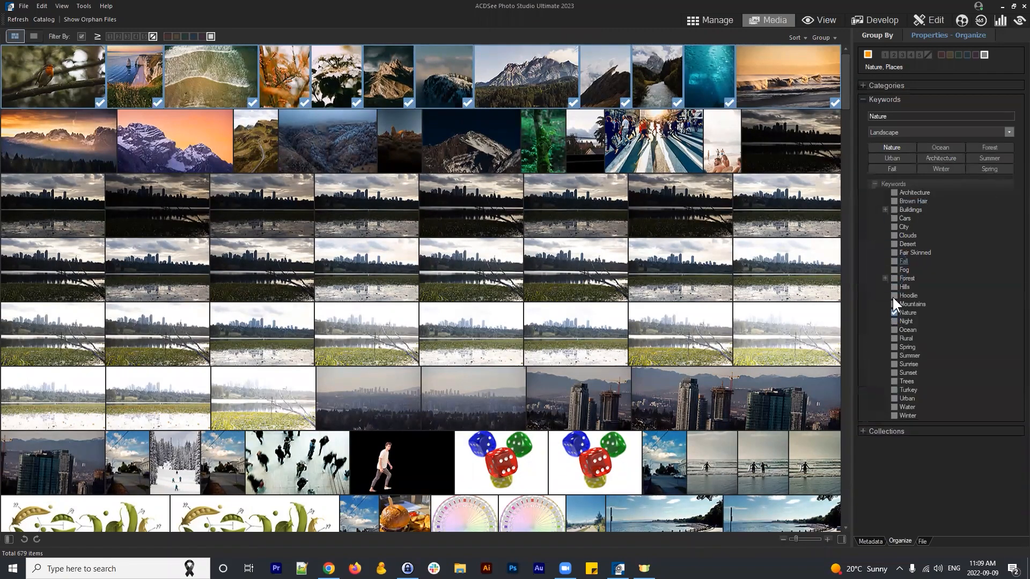
click(393, 75)
shift+click(654, 71)
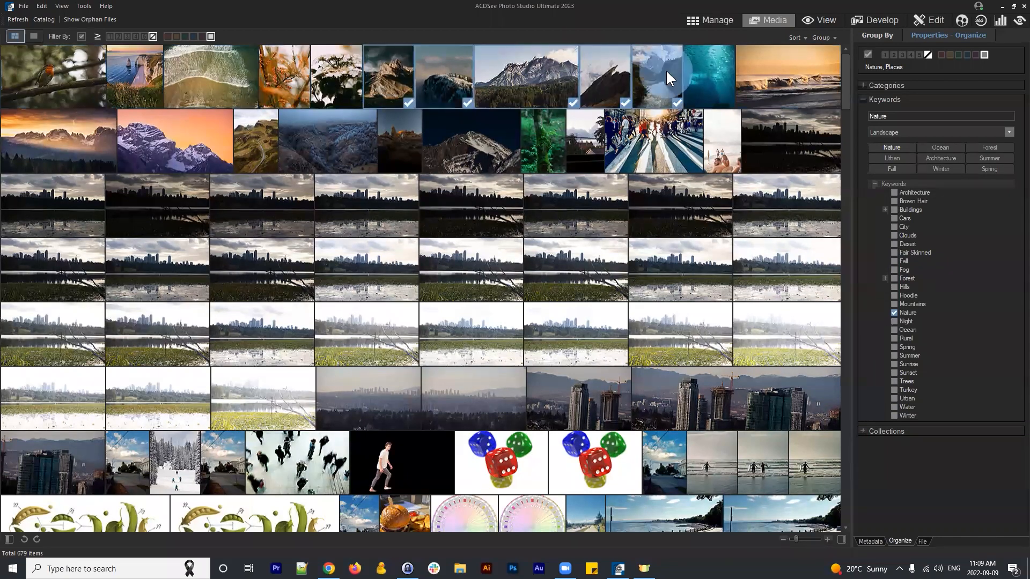
click(894, 304)
Assign the Water and Ocean keywords to the first row's coastal cliff, beach surf and sunset ocean photos
click(79, 72)
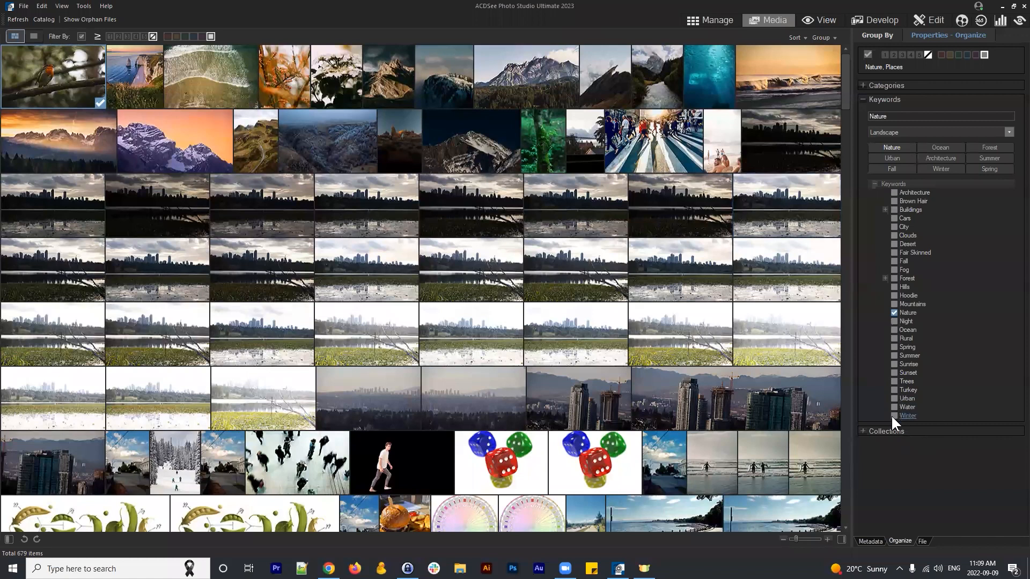
click(135, 80)
shift+click(791, 85)
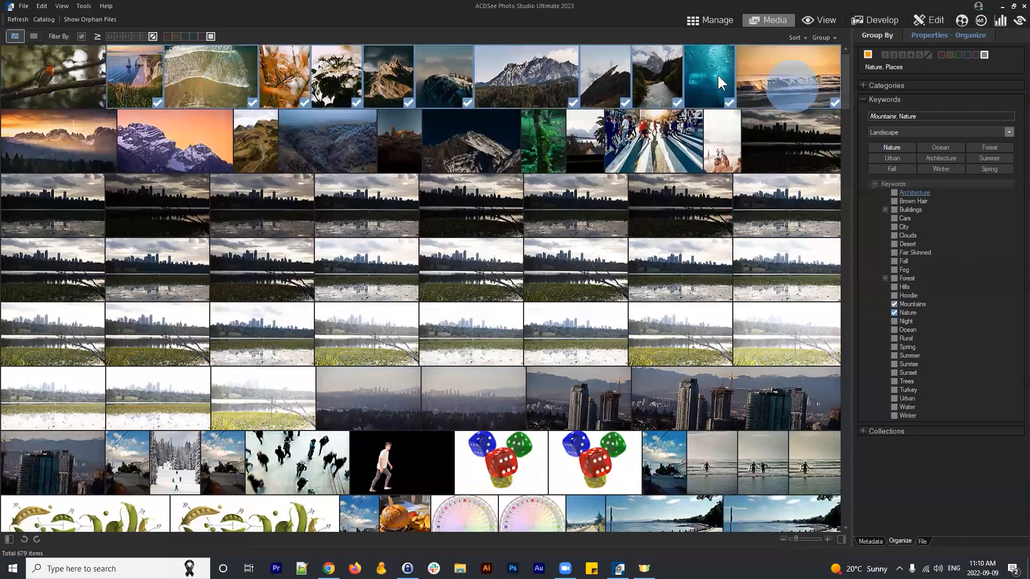
click(81, 56)
click(133, 74)
ctrl+click(213, 76)
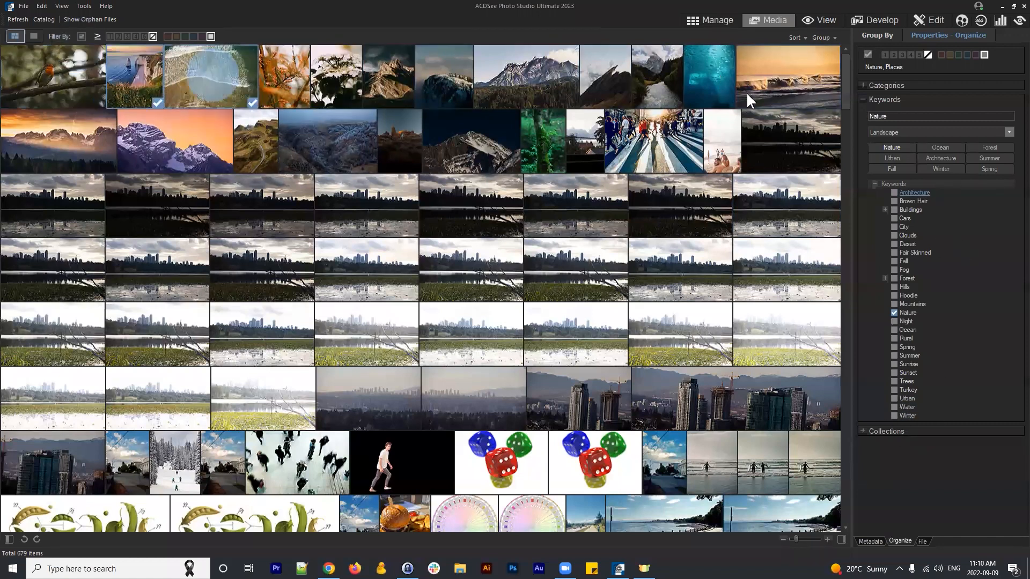
ctrl+click(762, 81)
click(894, 407)
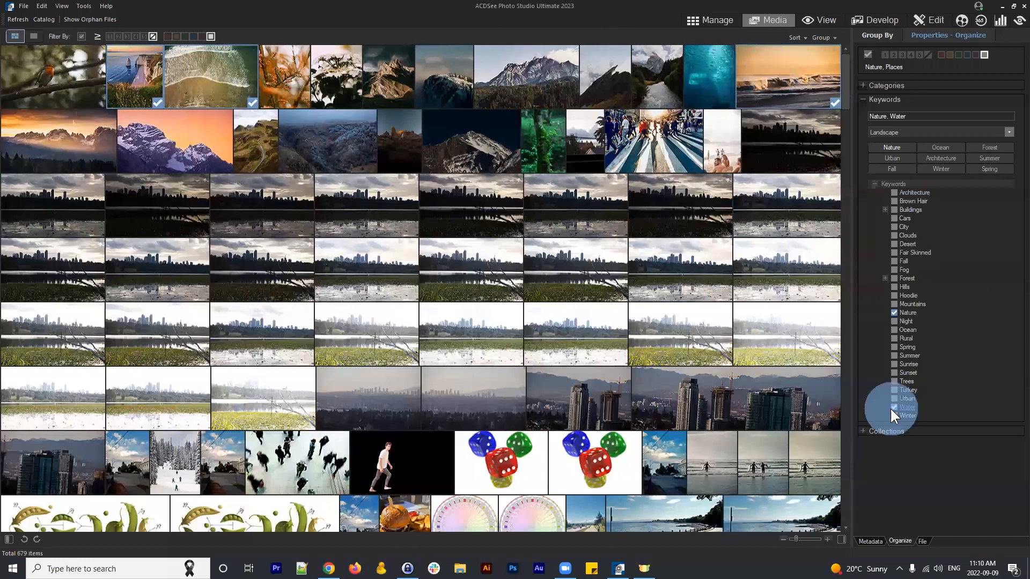
click(893, 329)
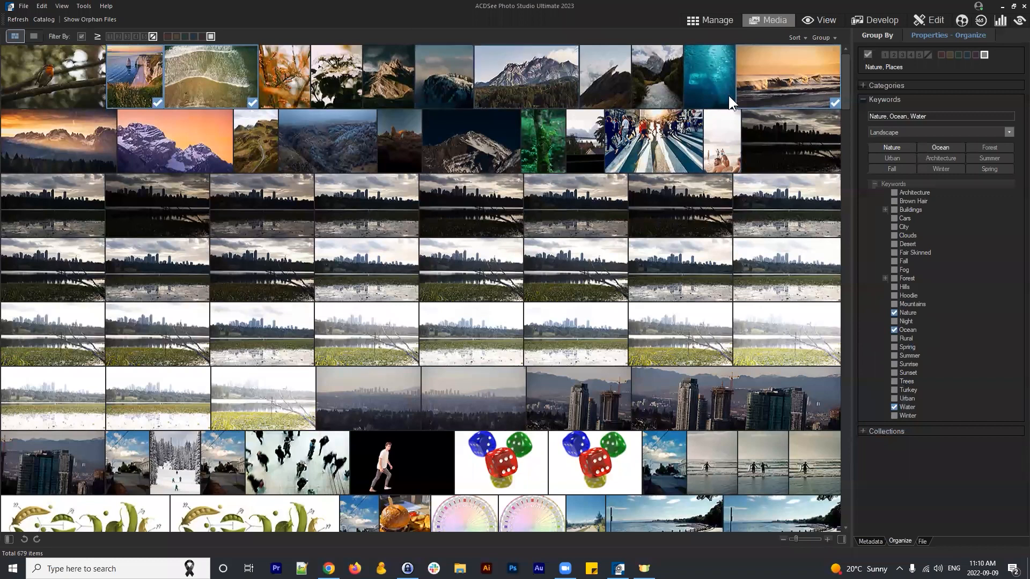
click(762, 81)
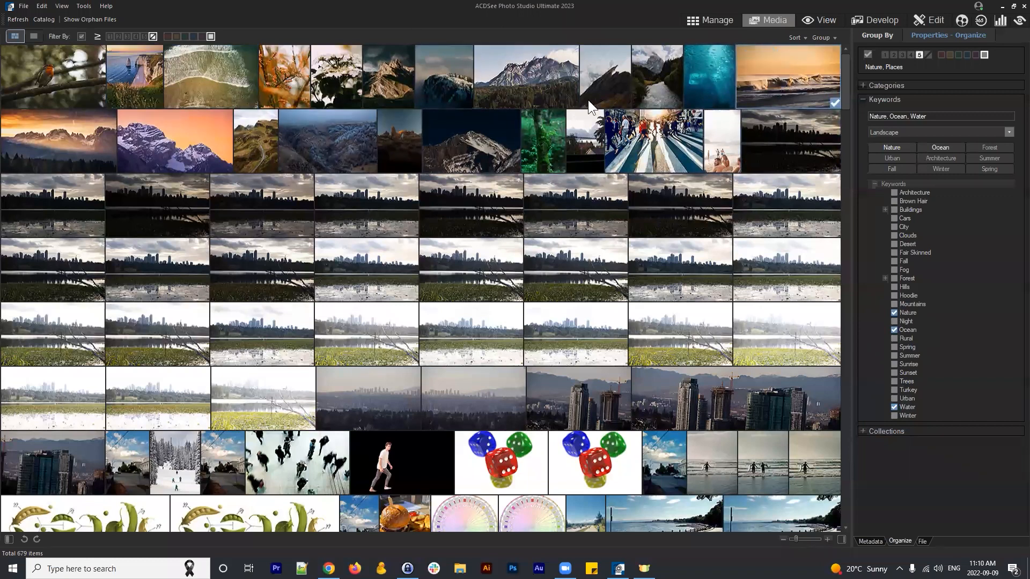
Show the first row's large mountain photo in File Explorer, then close the Explorer window
click(529, 82)
right_click(534, 69)
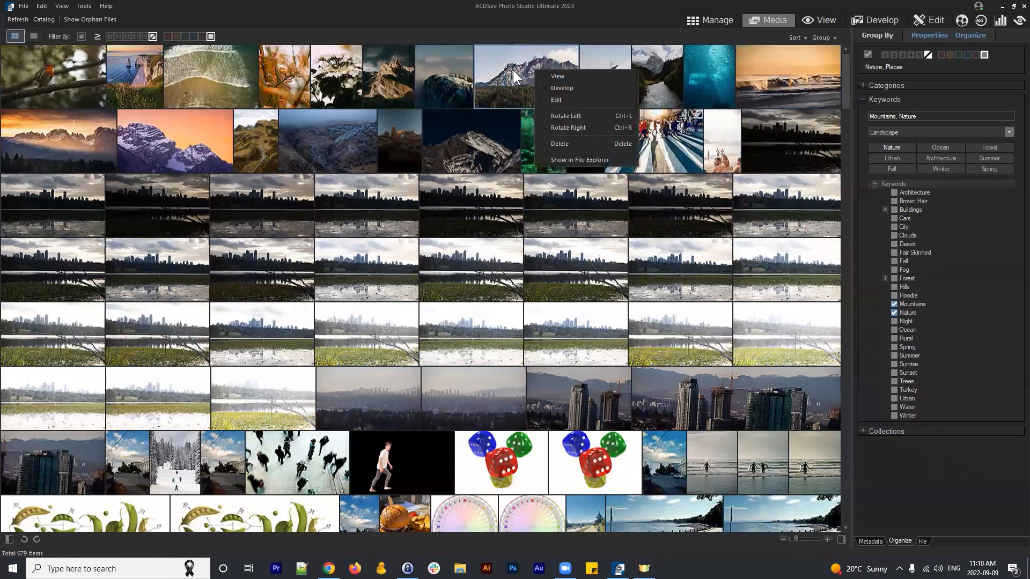
click(600, 161)
click(717, 68)
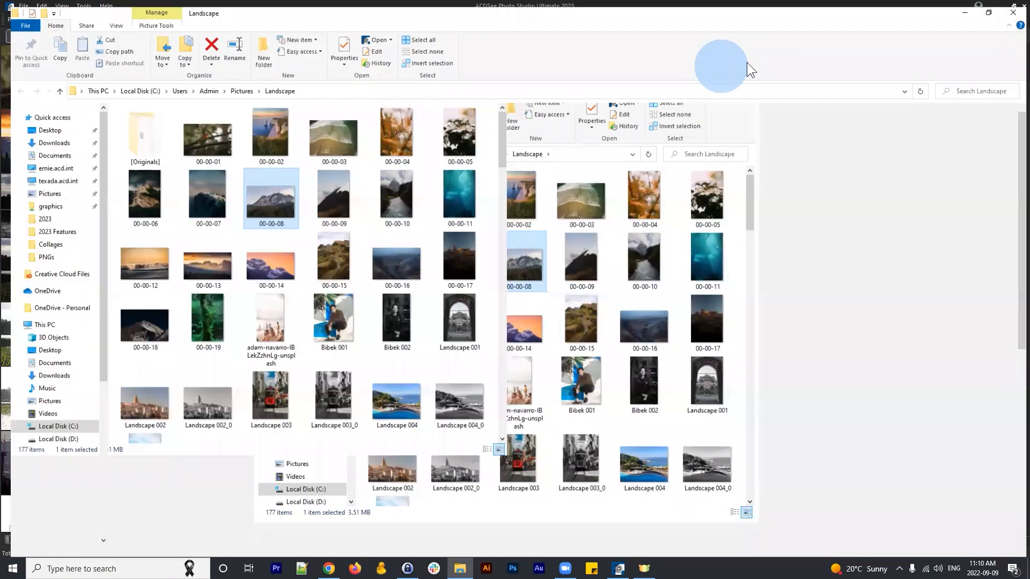
click(1016, 8)
Open the Landscape folder in Manage mode and check the assigned keywords of photo 00-00-08 in its Organize properties
click(713, 24)
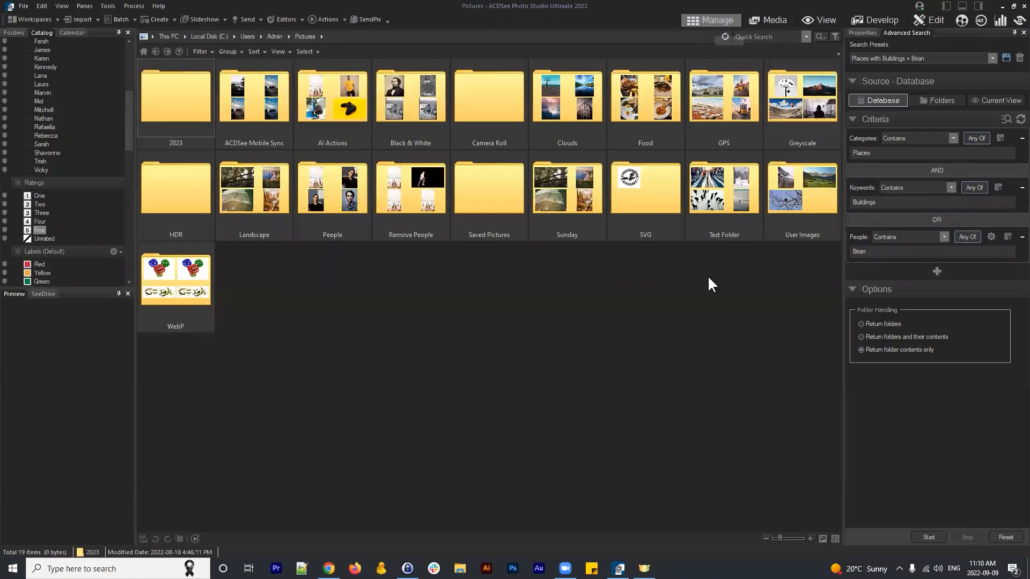
click(692, 284)
double_click(247, 182)
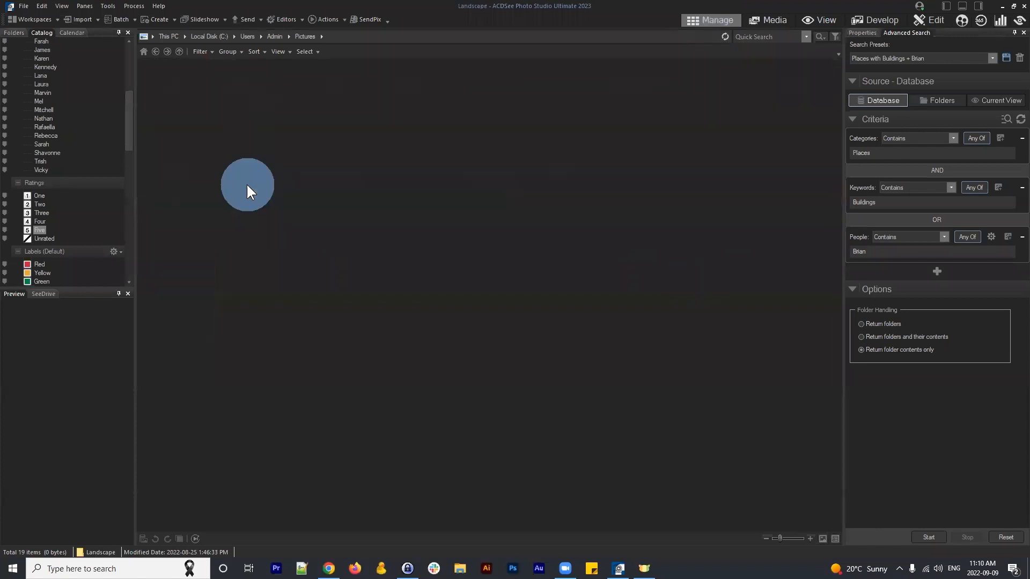
click(655, 98)
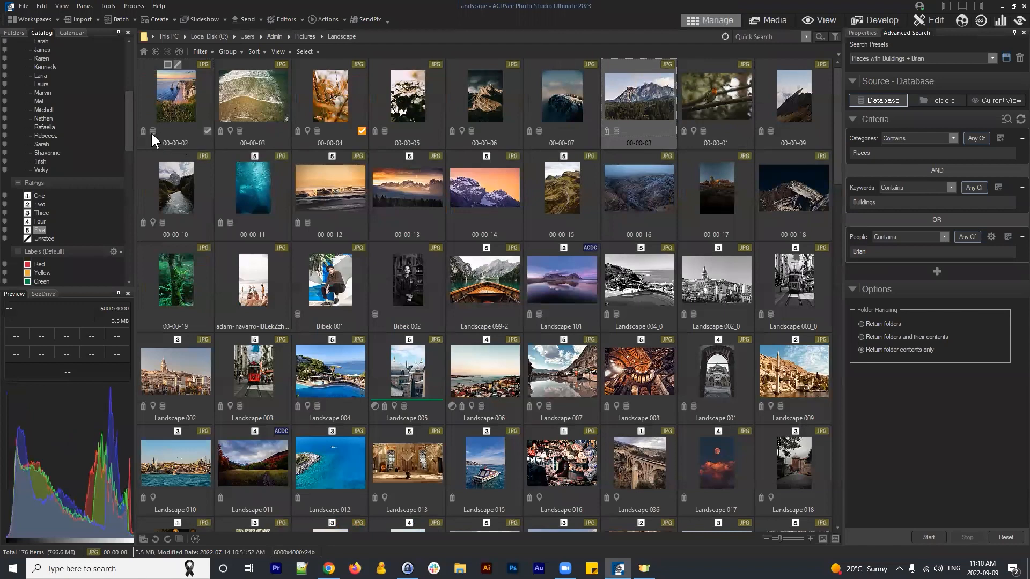
click(616, 131)
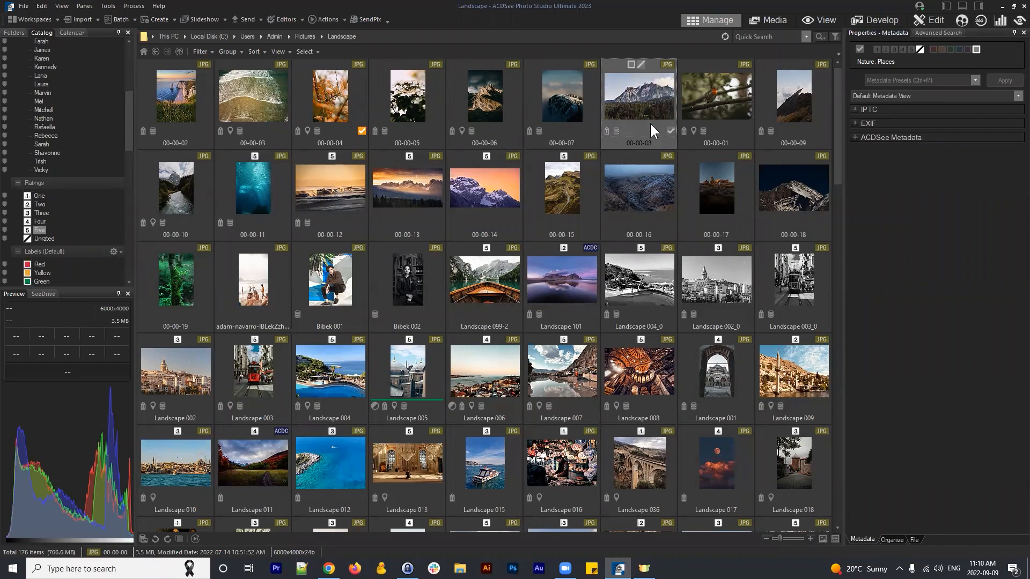
click(890, 540)
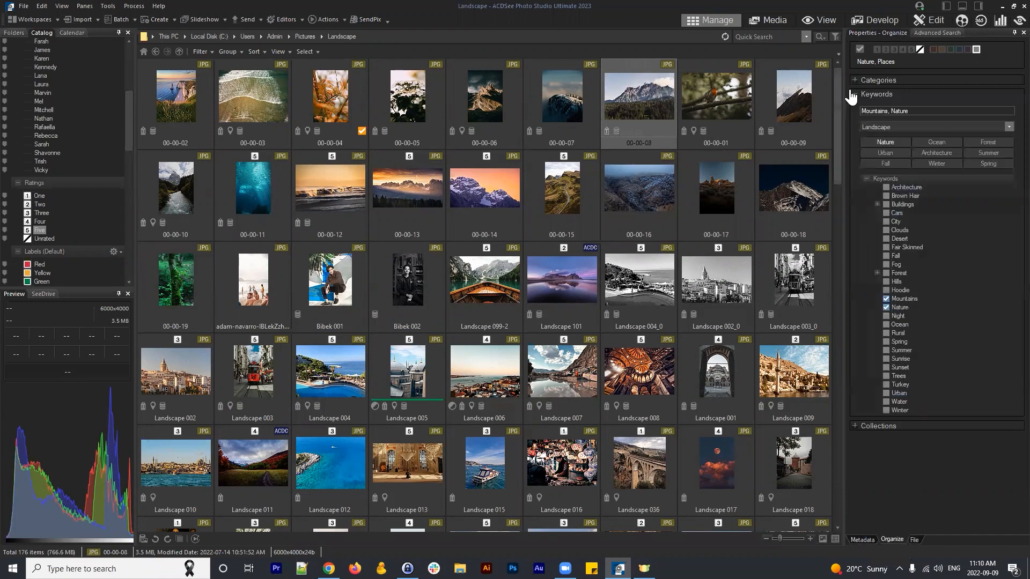
Show the assigned categories of photo 00-00-08, then select the nine first-row photos from 00-00-02 to 00-00-09
click(865, 80)
click(864, 80)
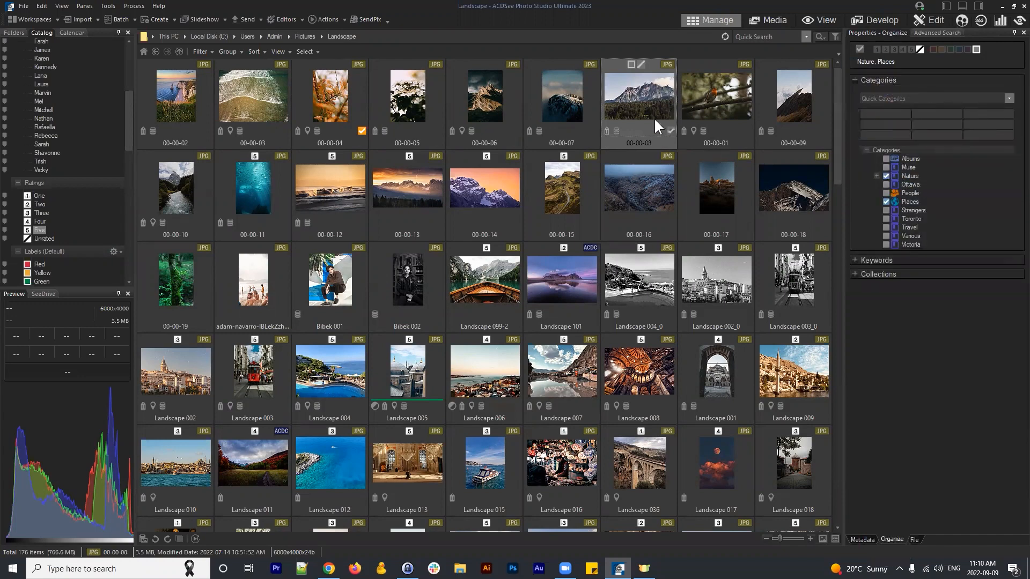
click(174, 94)
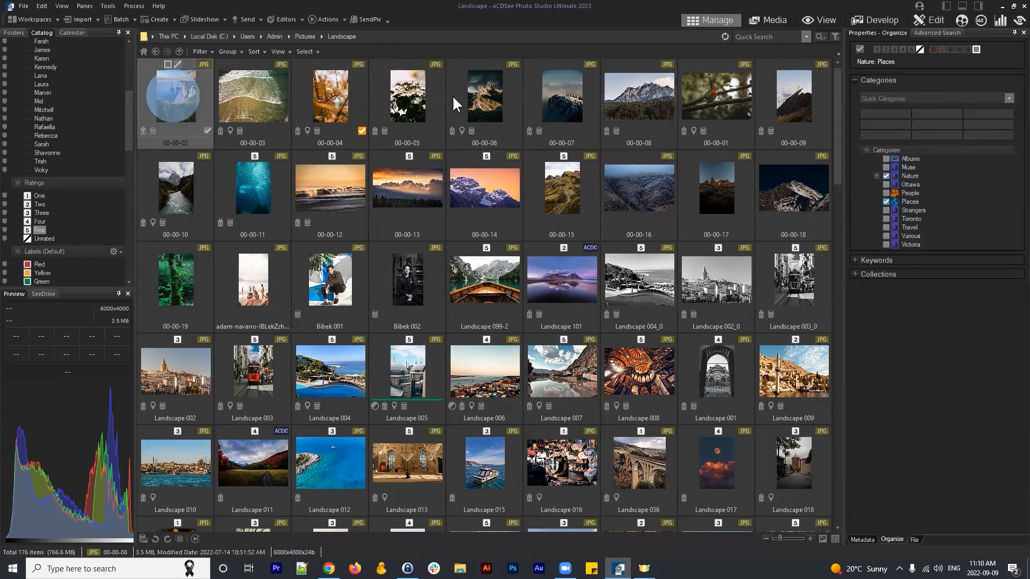
shift+click(805, 92)
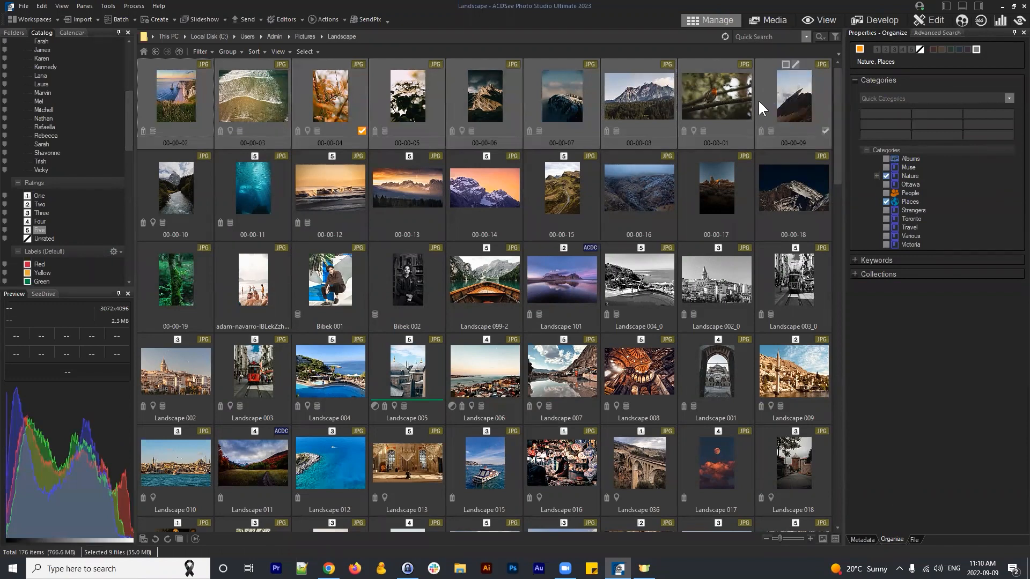
Check the assigned keywords of photos 00-00-08, 00-00-02, 00-00-03 and 00-00-04 one after another
click(671, 92)
click(869, 260)
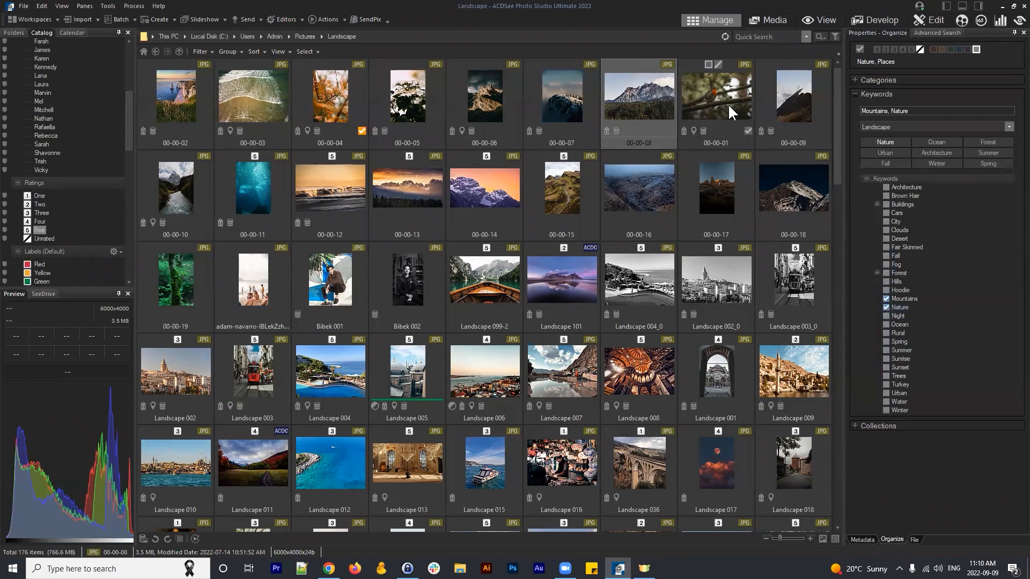
click(183, 96)
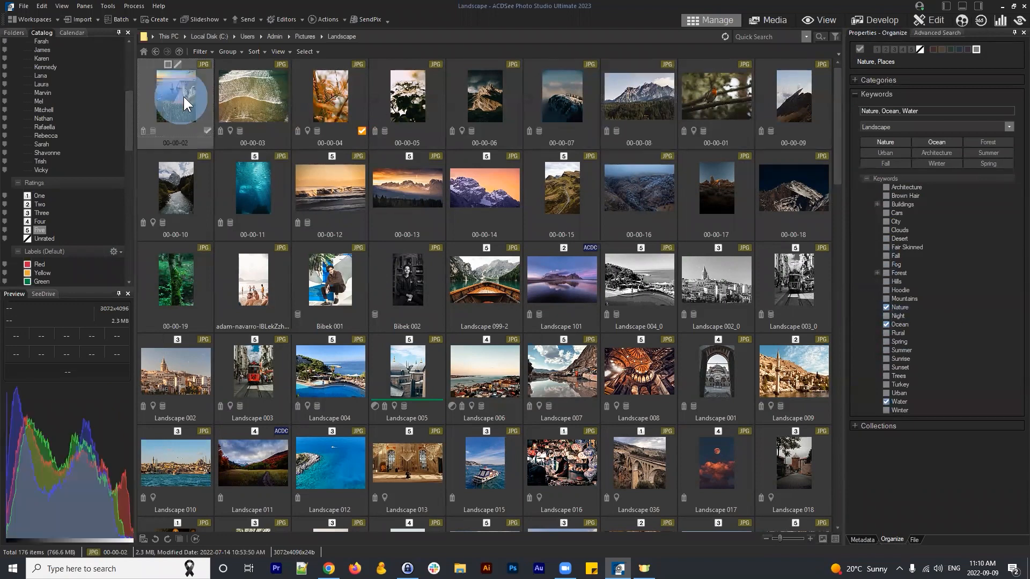
click(263, 97)
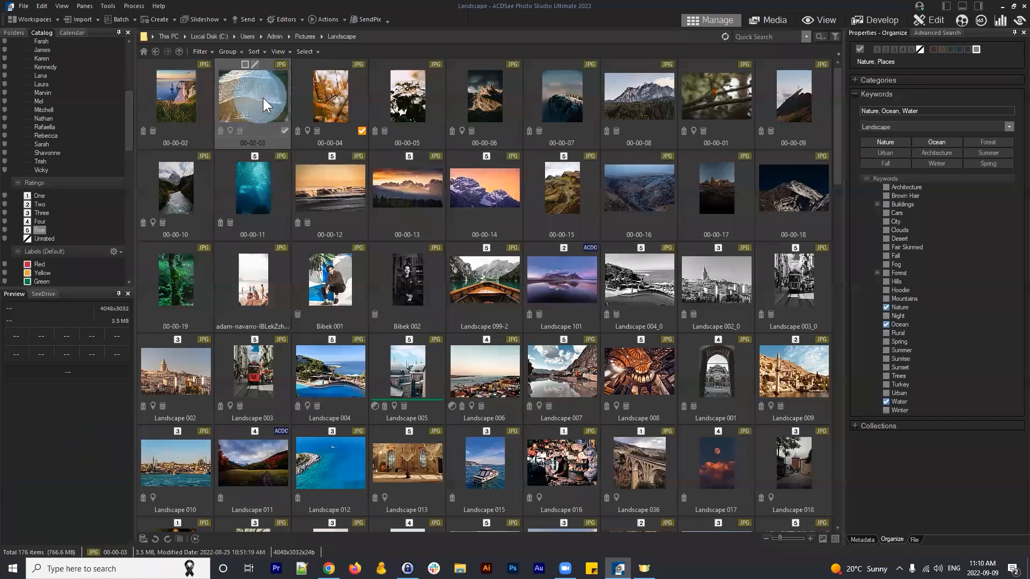
click(336, 100)
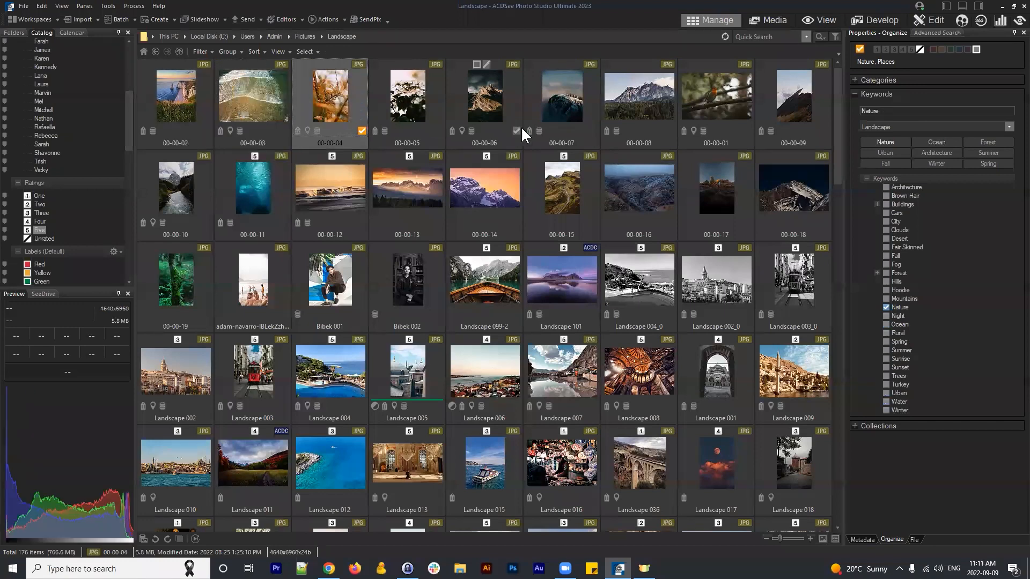
Switch to Media mode and browse through the thumbnails of all cataloged photos
click(771, 20)
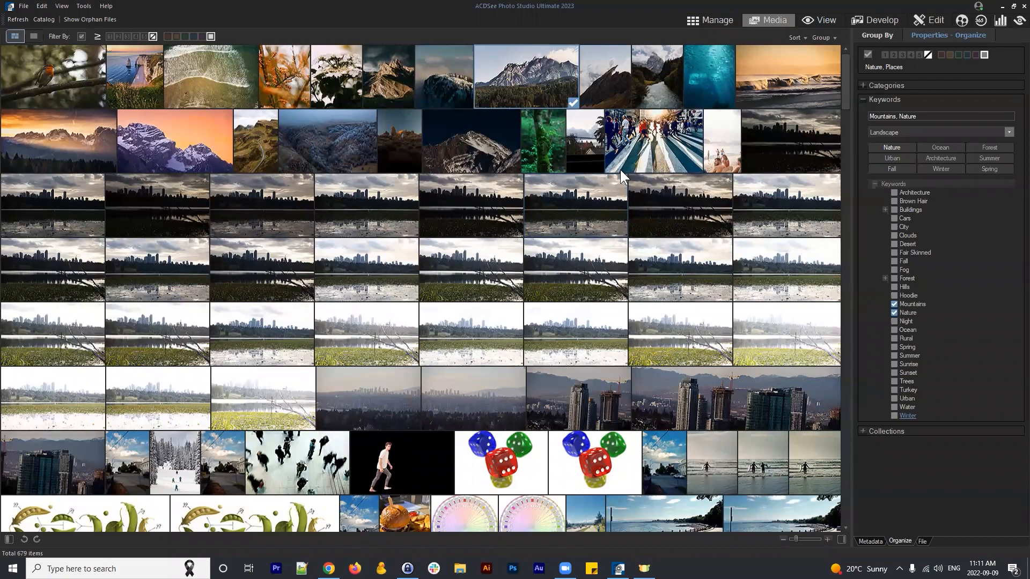
scroll(620, 169, down, 10)
scroll(584, 203, down, 6)
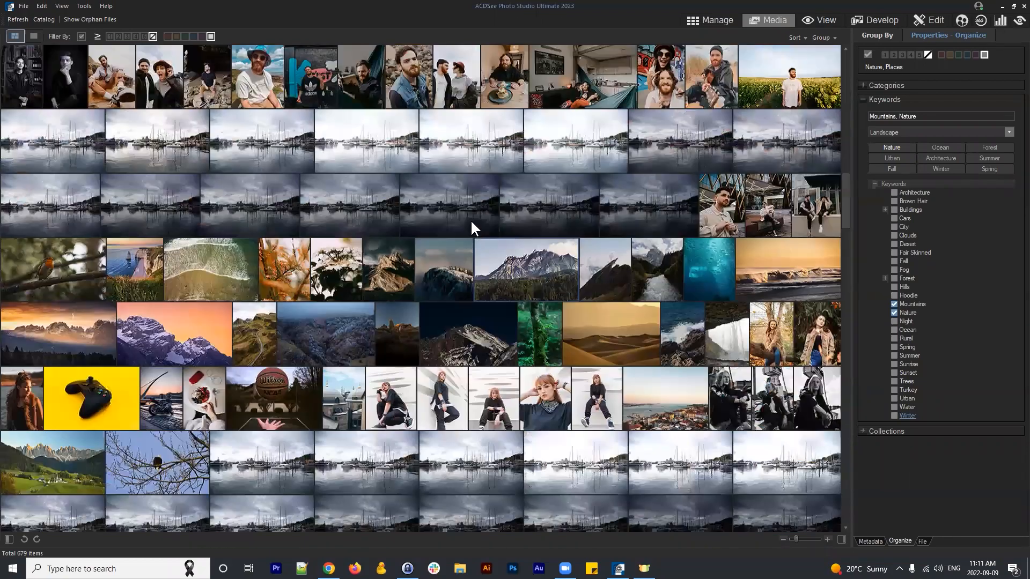
scroll(471, 220, up, 10)
scroll(558, 295, up, 6)
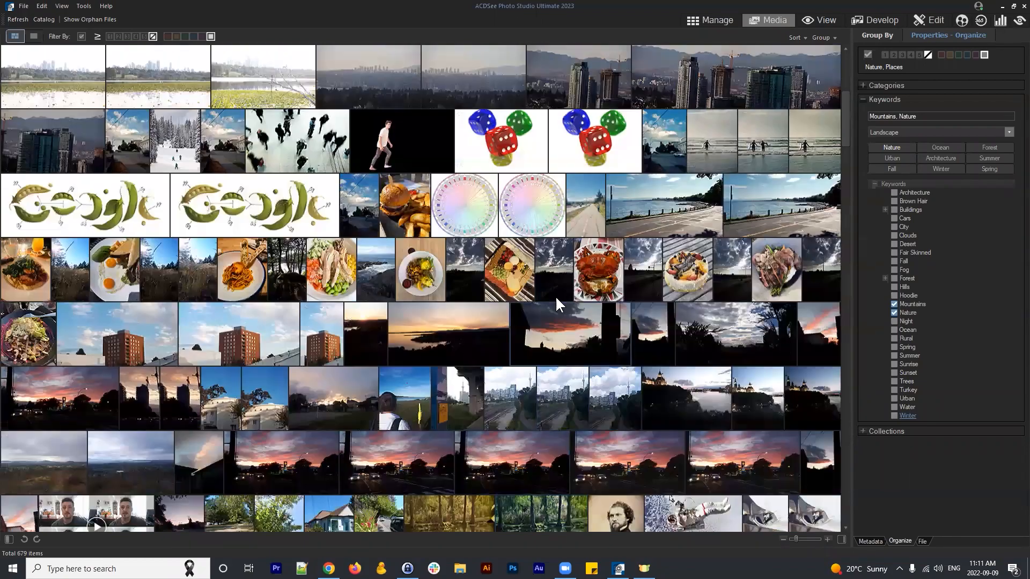
scroll(542, 284, down, 10)
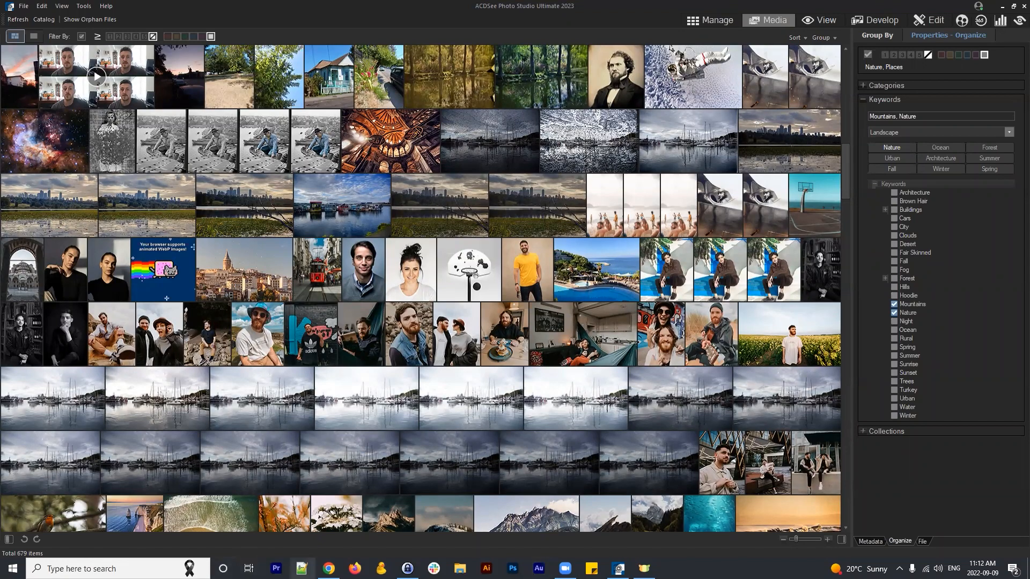
Switch to Chrome, view the ACDSee YouTube channel in a new tab, then close that tab and minimize the browser
click(329, 568)
click(273, 9)
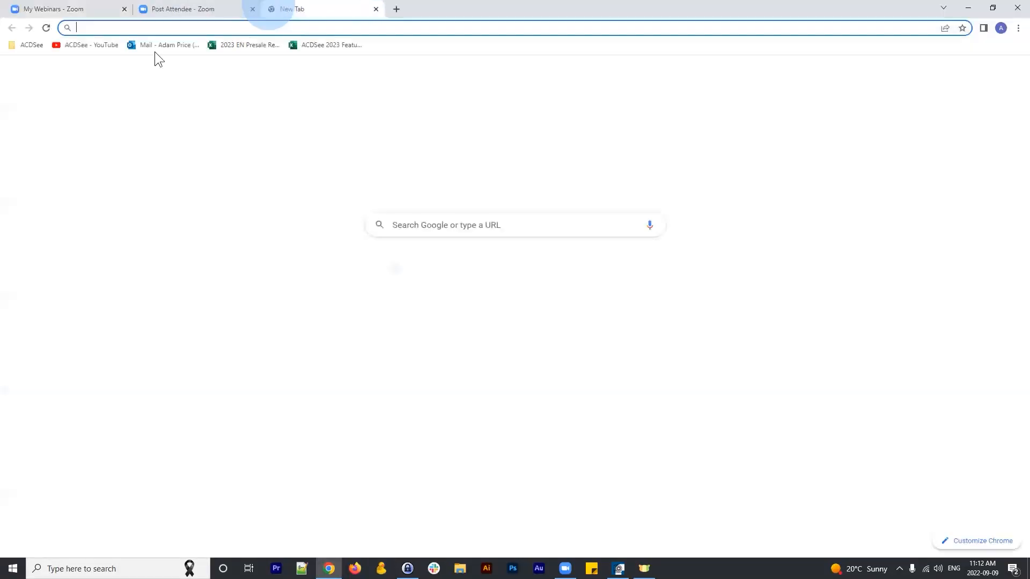
click(88, 46)
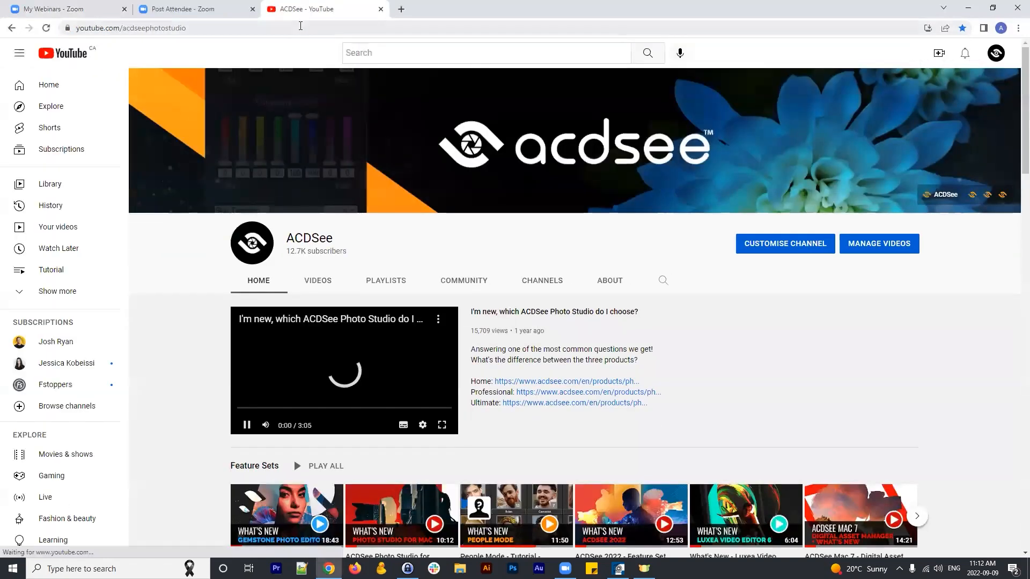
key(ctrl+l)
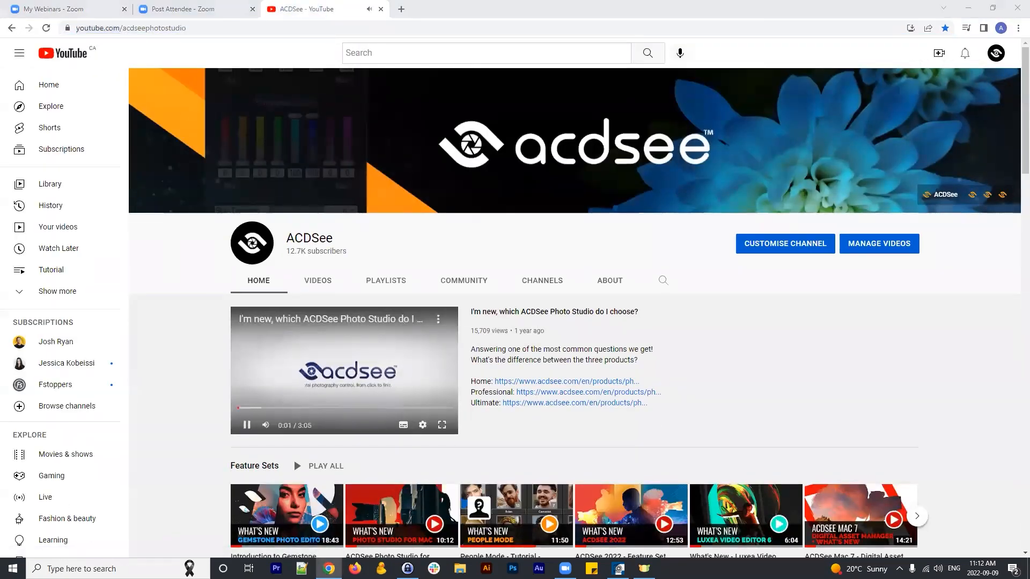
click(381, 9)
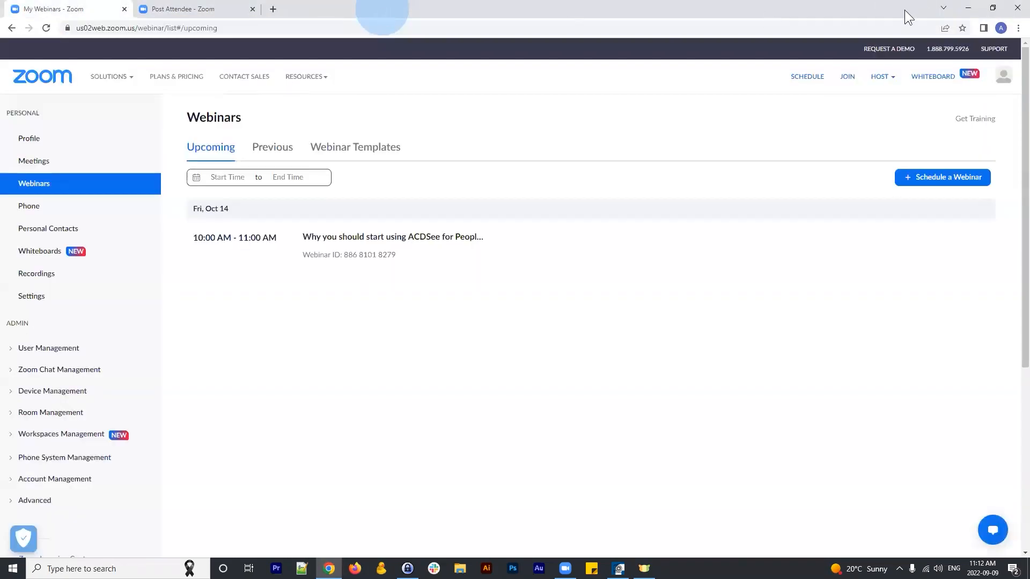
click(968, 8)
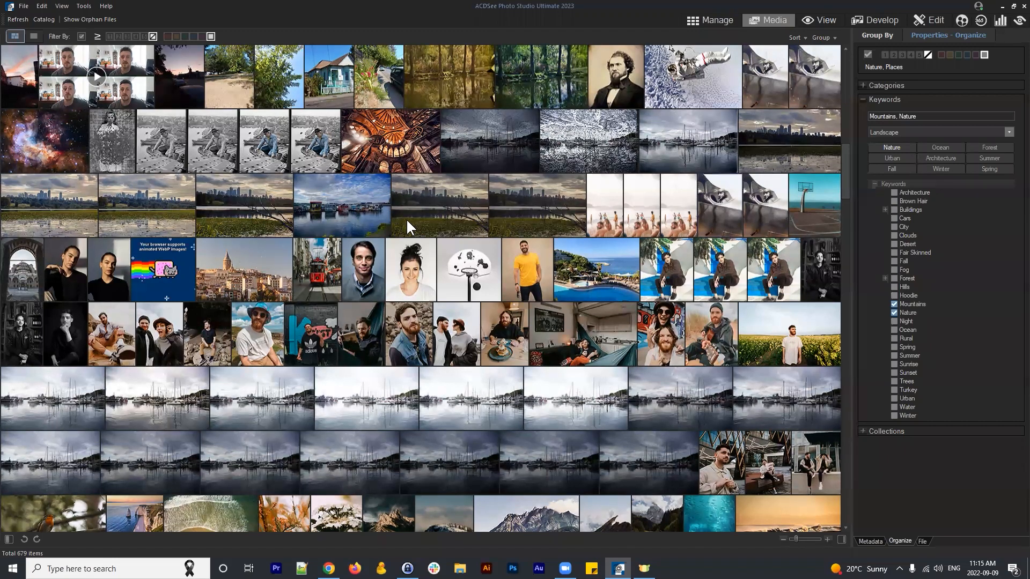
Return to Manage mode and go back to the Pictures folder
click(717, 19)
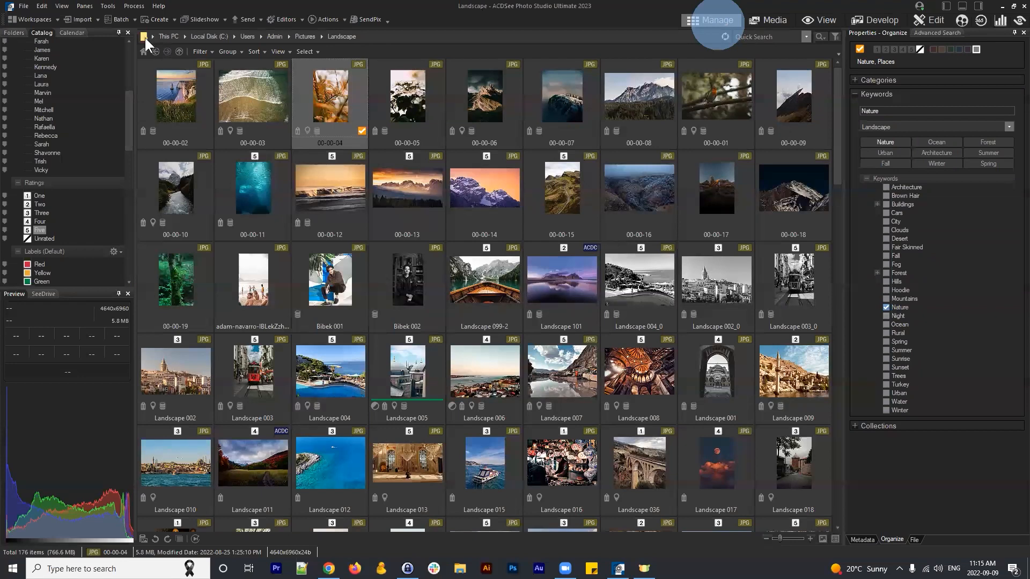
click(156, 51)
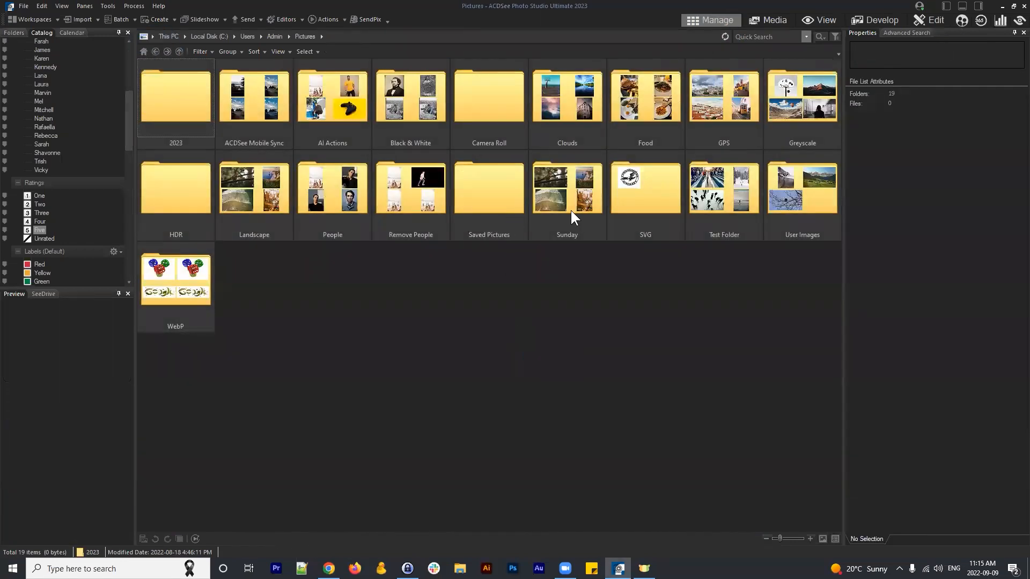
click(108, 6)
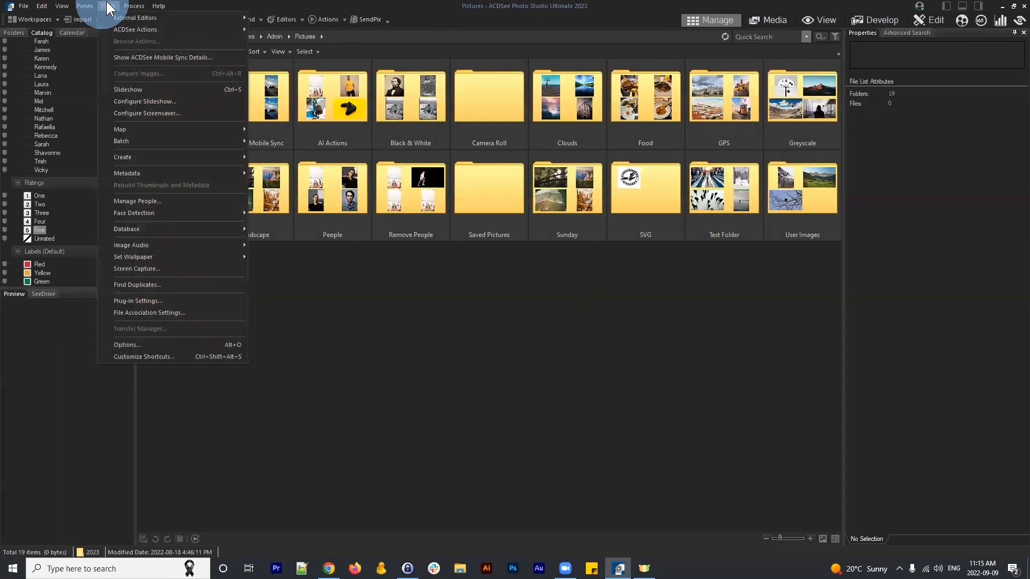
click(108, 6)
click(559, 317)
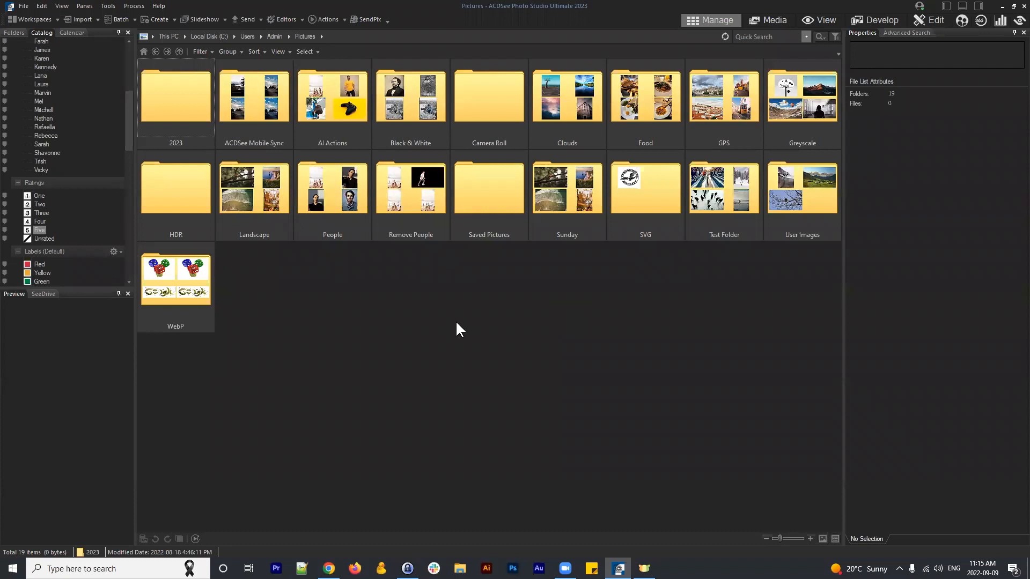
Open the Database Conversion Wizard to view its welcome page, then cancel it
click(106, 8)
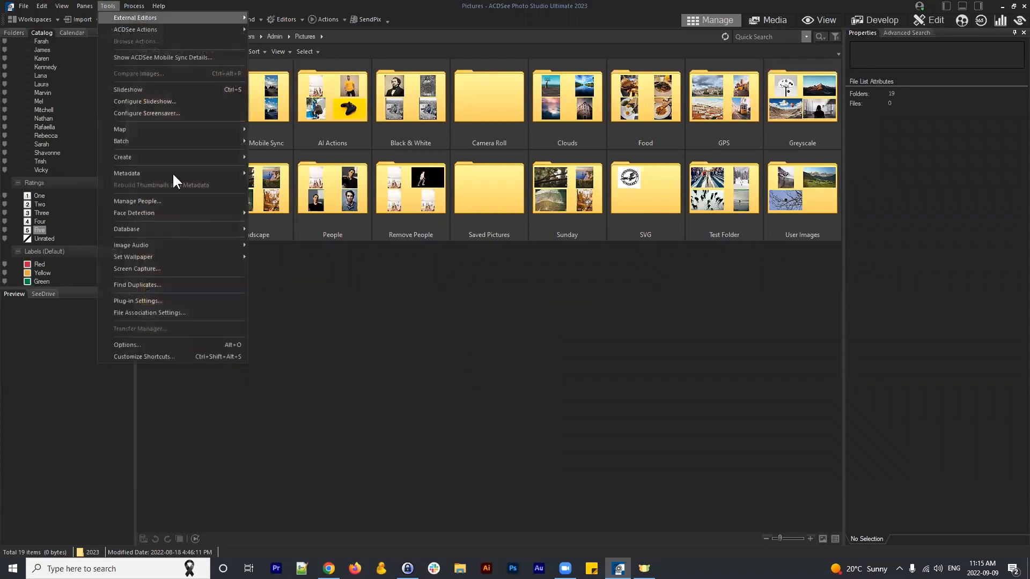
click(177, 231)
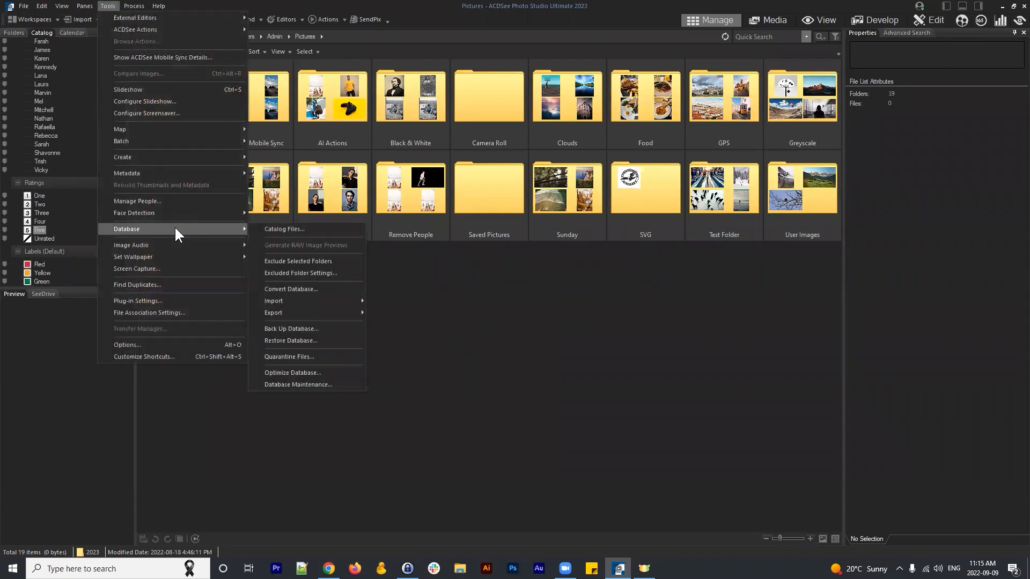
click(314, 290)
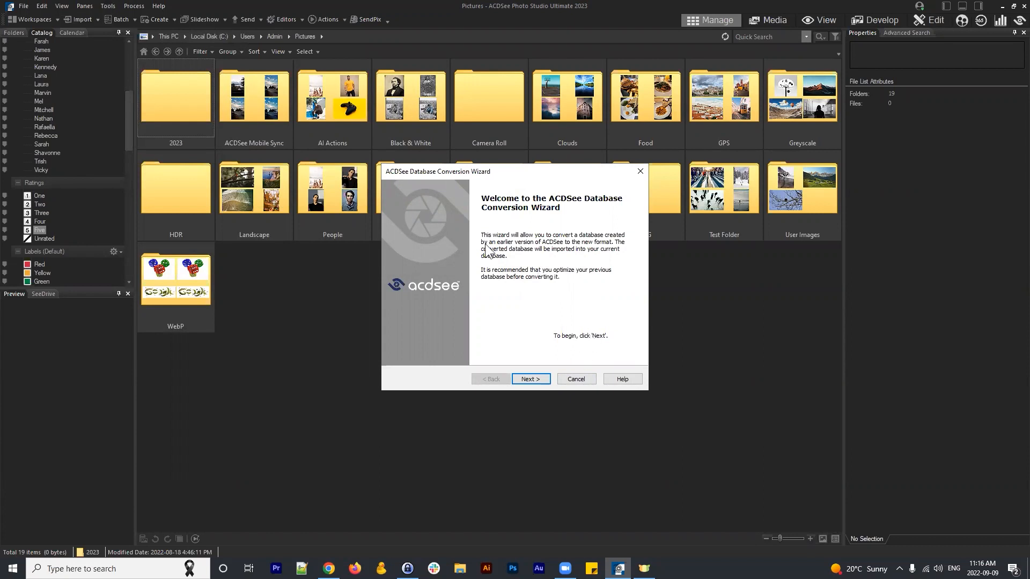
drag(508, 178, 497, 182)
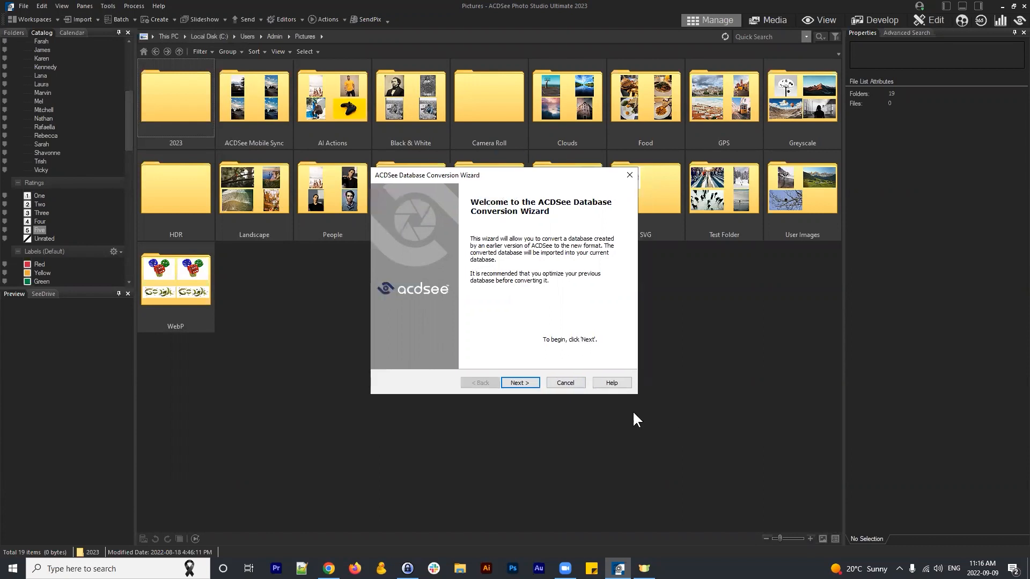
click(564, 383)
click(663, 327)
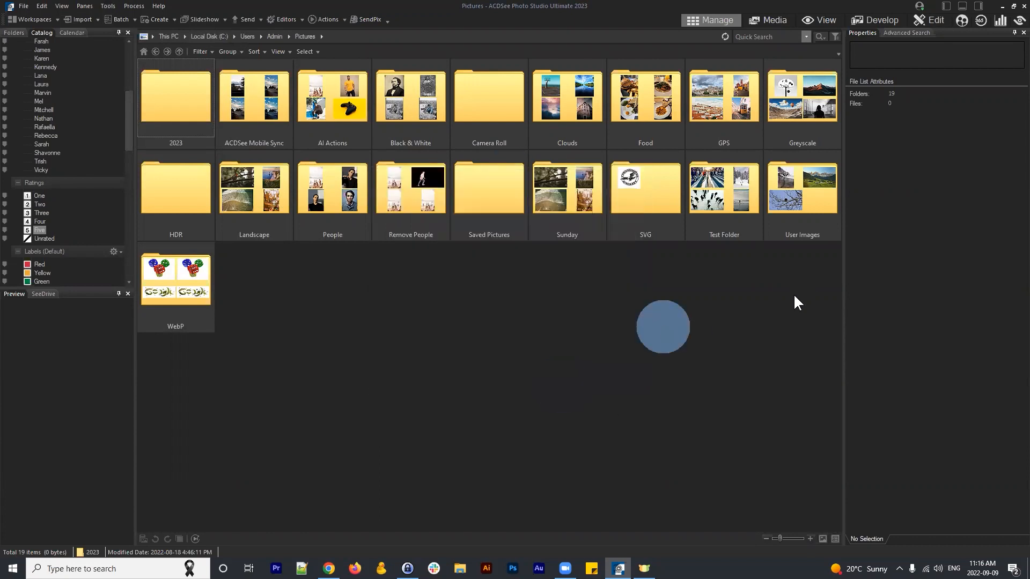
drag(807, 298, 185, 94)
click(787, 322)
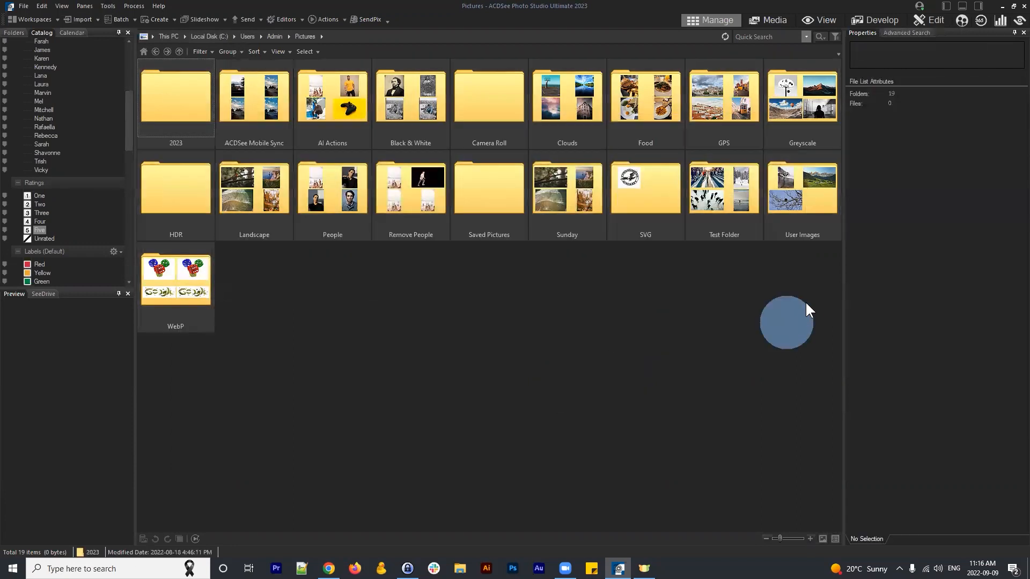
drag(805, 302, 157, 98)
click(643, 313)
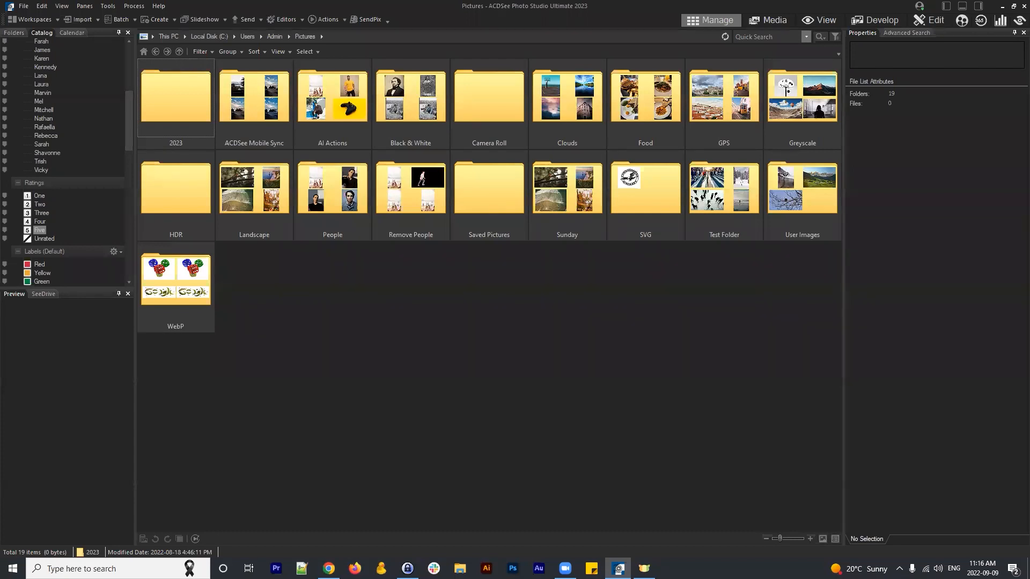
Switch to Chrome and search Google for "acdsee raw support" in a new tab
click(329, 568)
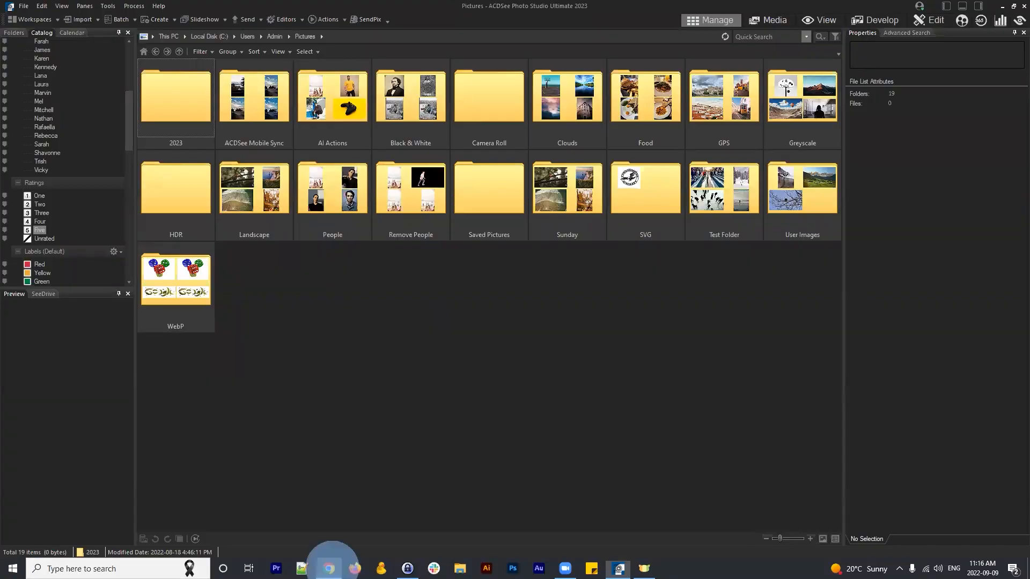
click(273, 8)
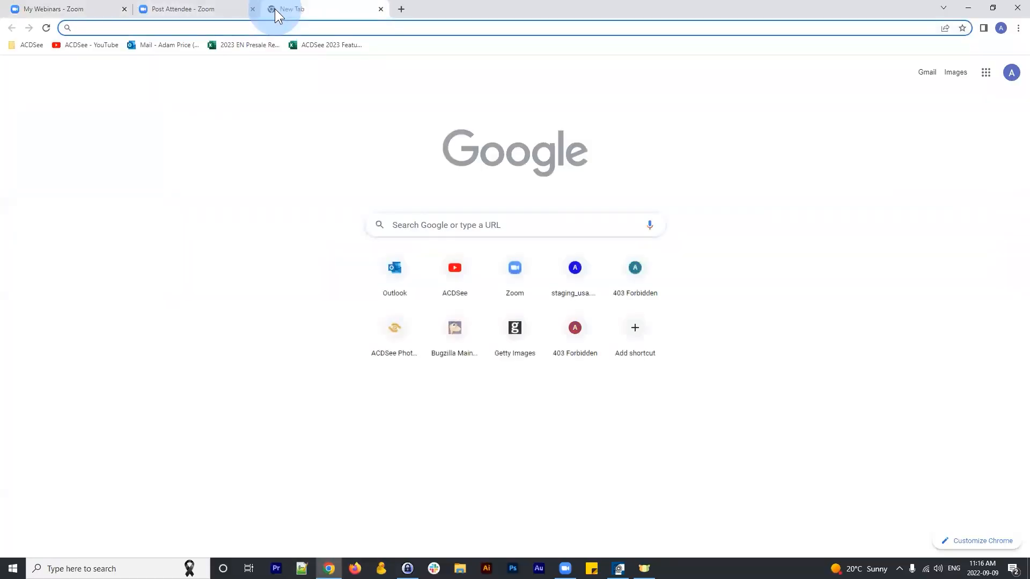
text(acdsee raw f)
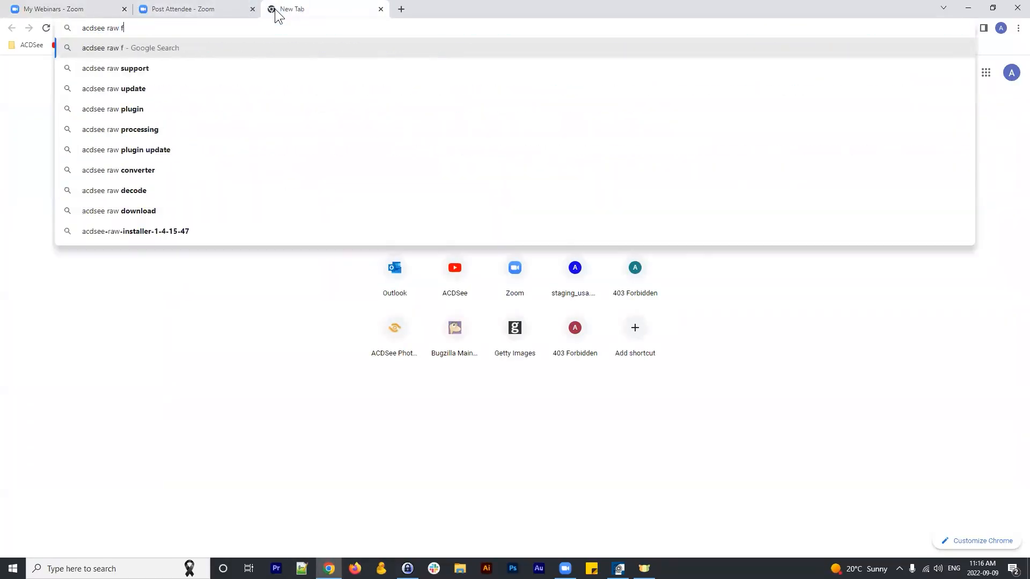
key(BackSpace)
text(suppo)
key(Return)
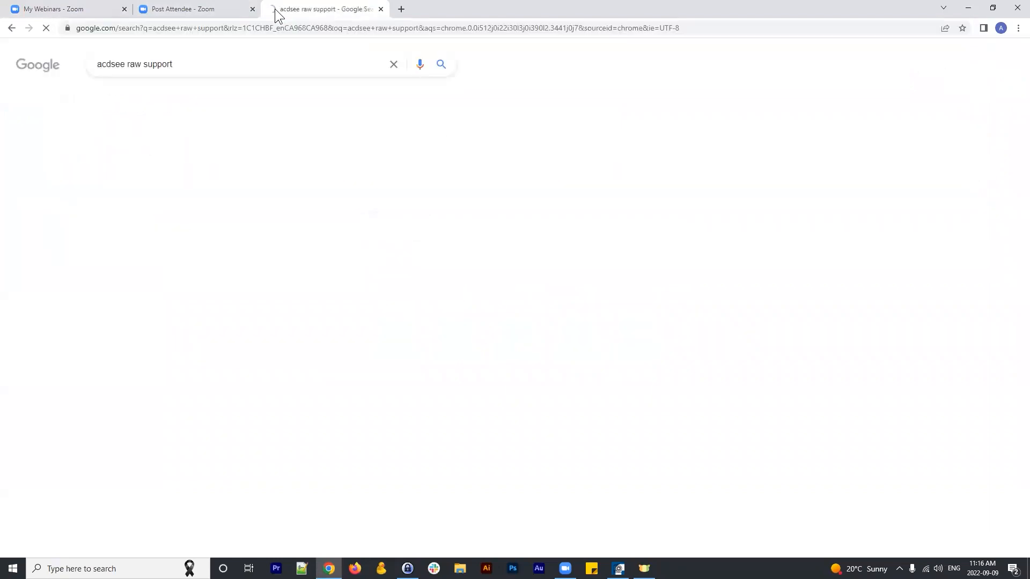
Open the Supported RAW Formats page on the ACDSee site and examine its list of camera manufacturers
click(172, 156)
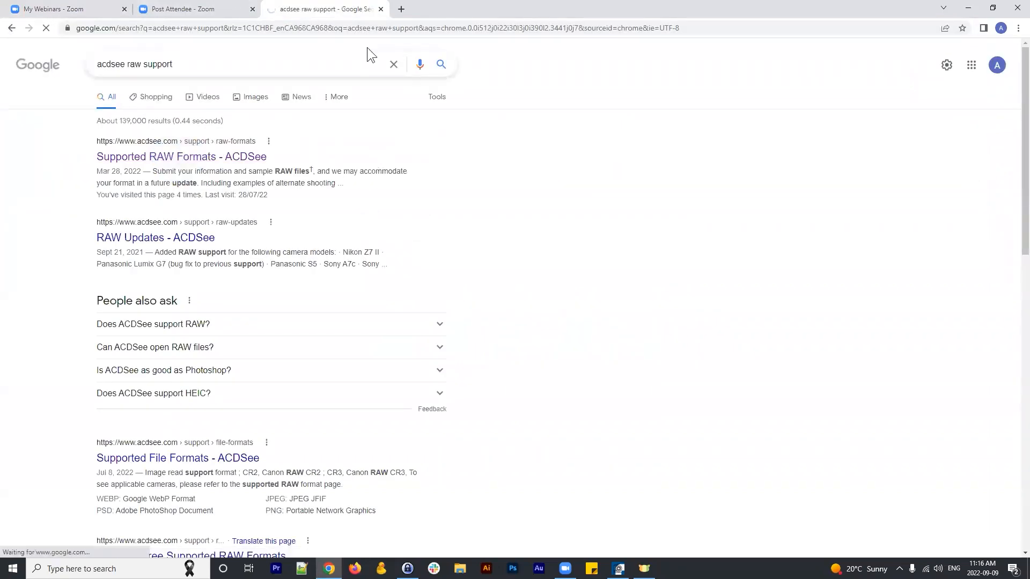
click(350, 27)
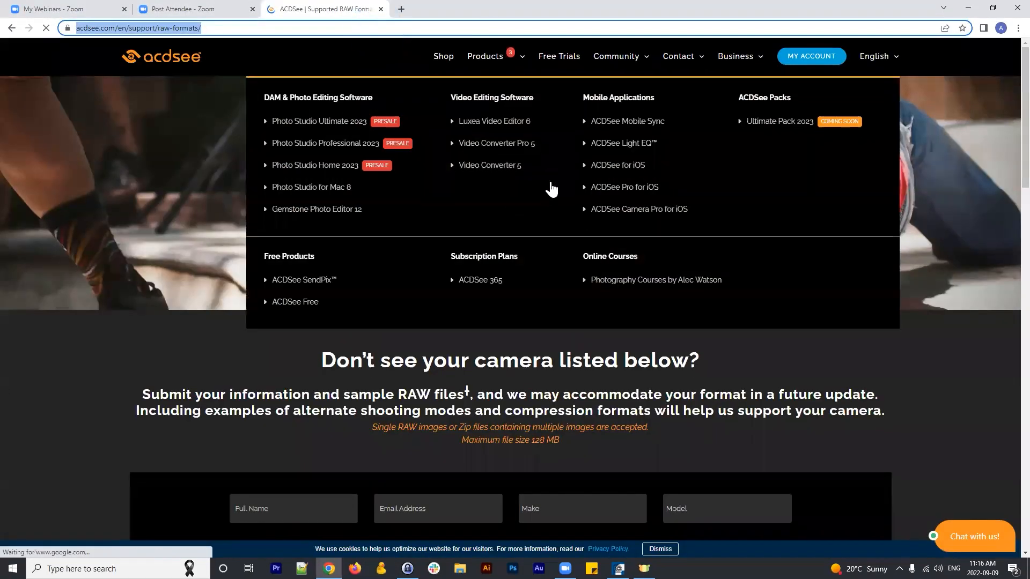
scroll(885, 311, down, 8)
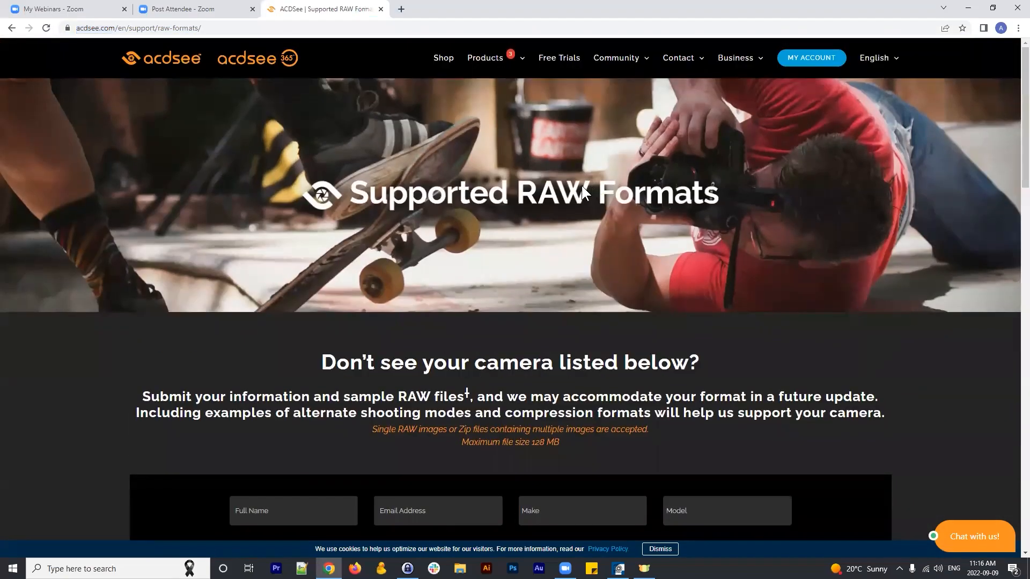
scroll(576, 177, down, 10)
scroll(574, 189, up, 2)
scroll(591, 168, down, 10)
scroll(584, 172, up, 6)
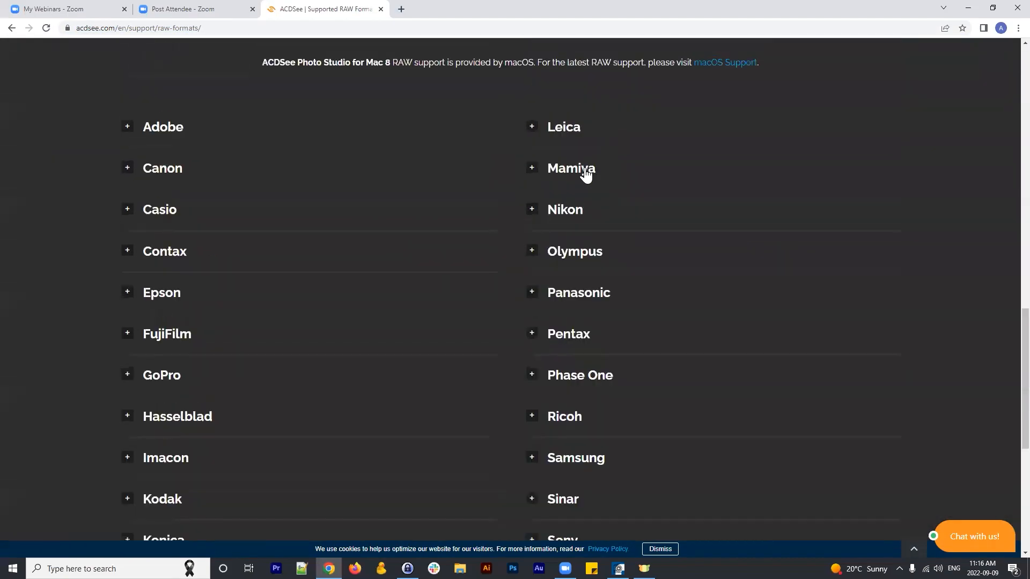
Look through the rest of the camera manufacturer list and review the supported ACDSee products stated above it
scroll(573, 172, down, 6)
scroll(380, 307, up, 3)
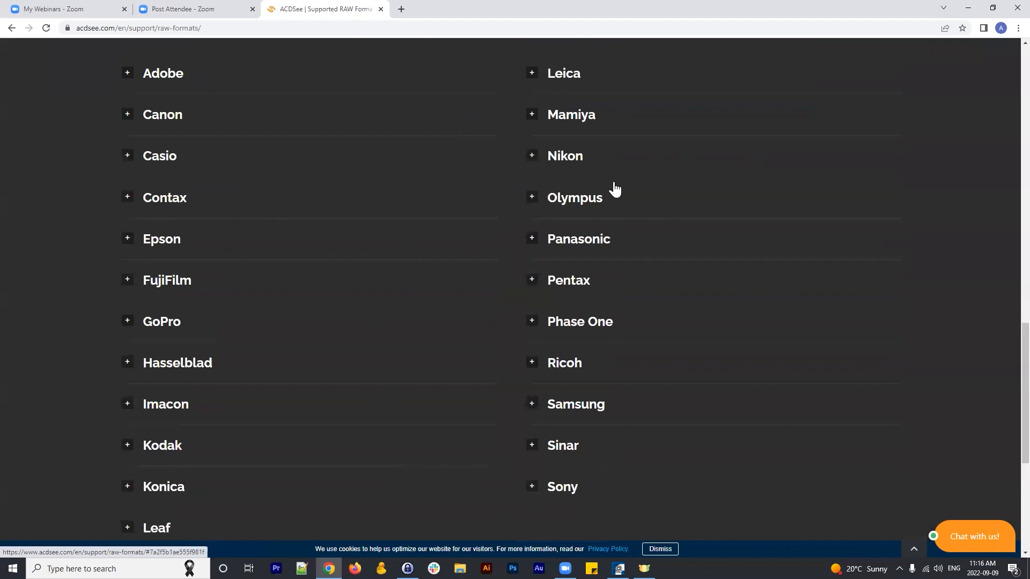
scroll(784, 285, up, 5)
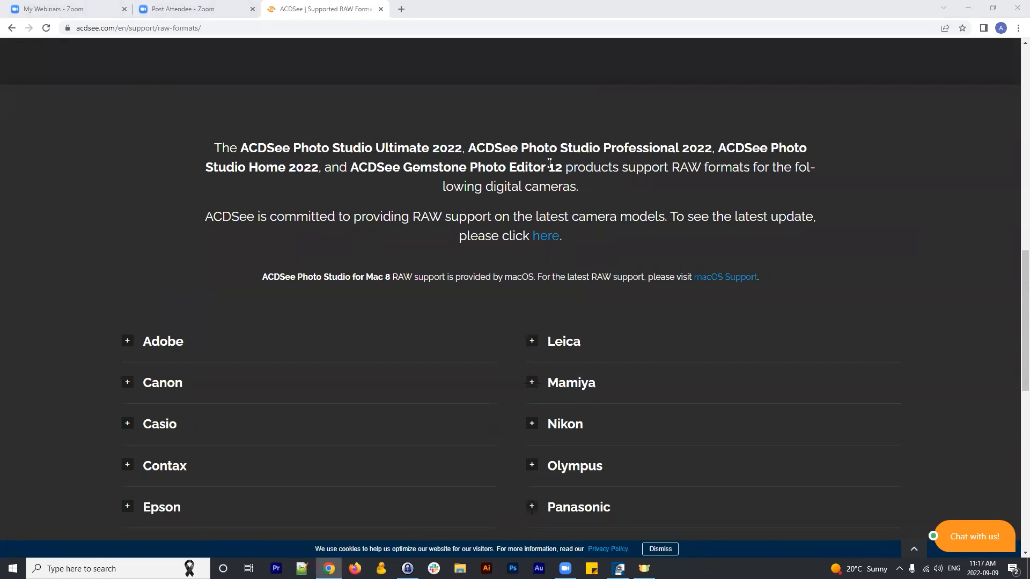
Go to the ACDSee 365 website from the Supported RAW Formats page and open its Personal Plan page
click(185, 10)
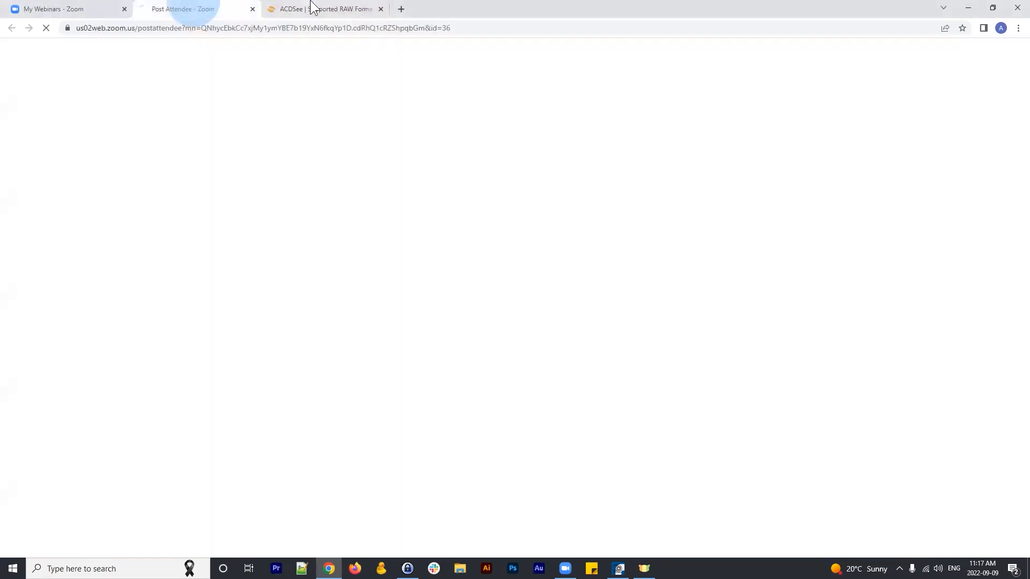
click(311, 9)
click(10, 28)
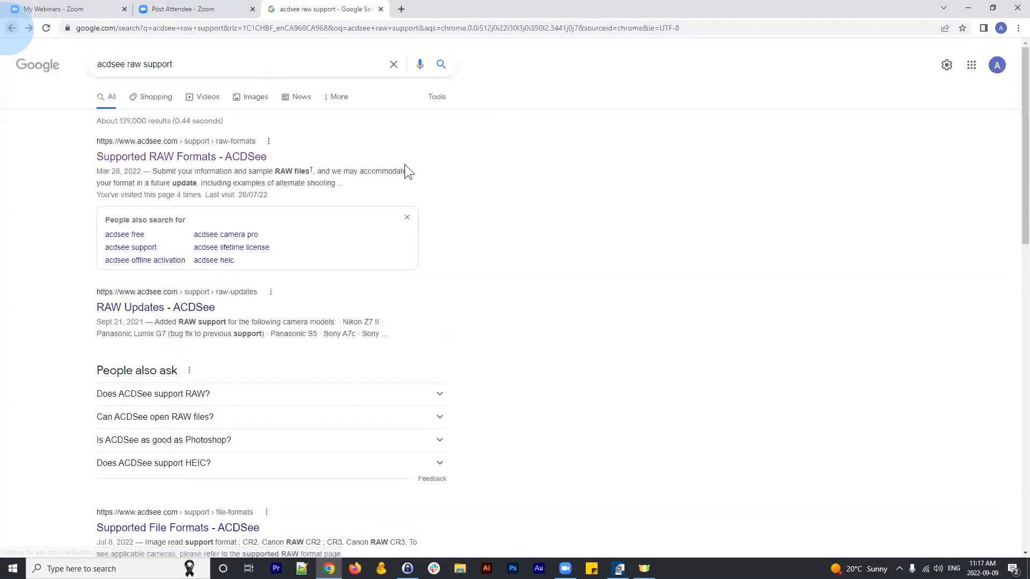
click(170, 161)
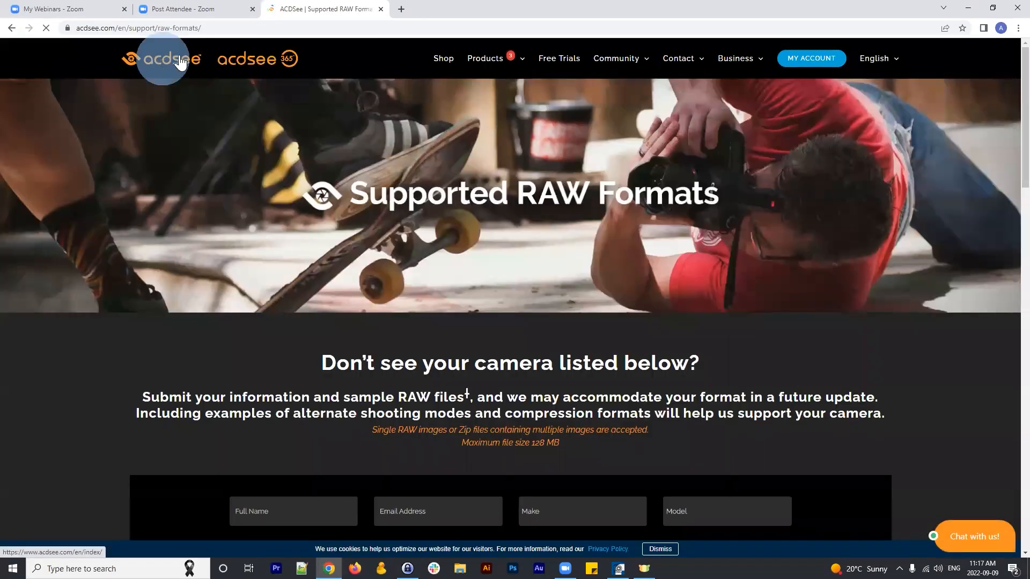
click(240, 63)
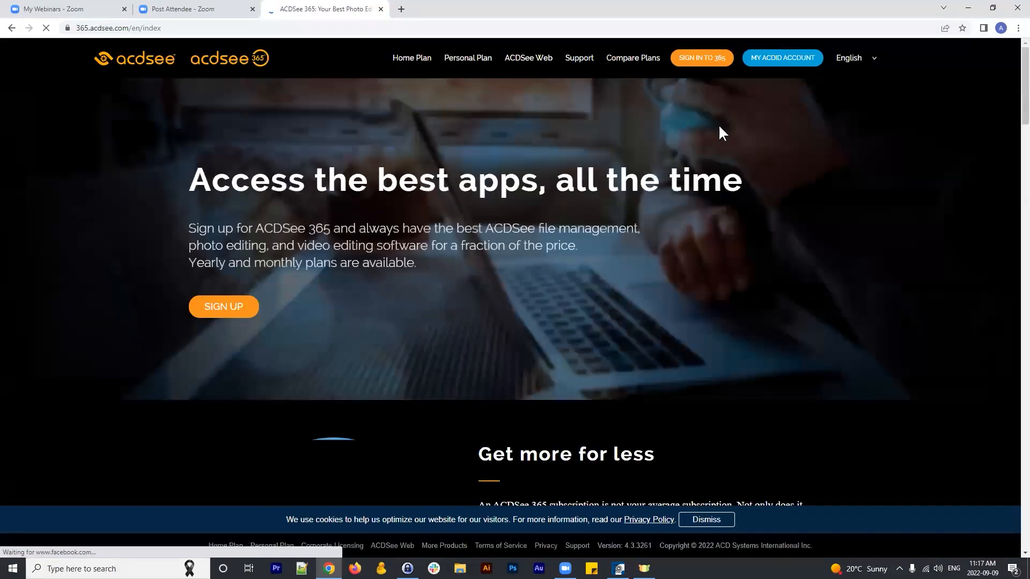
click(462, 63)
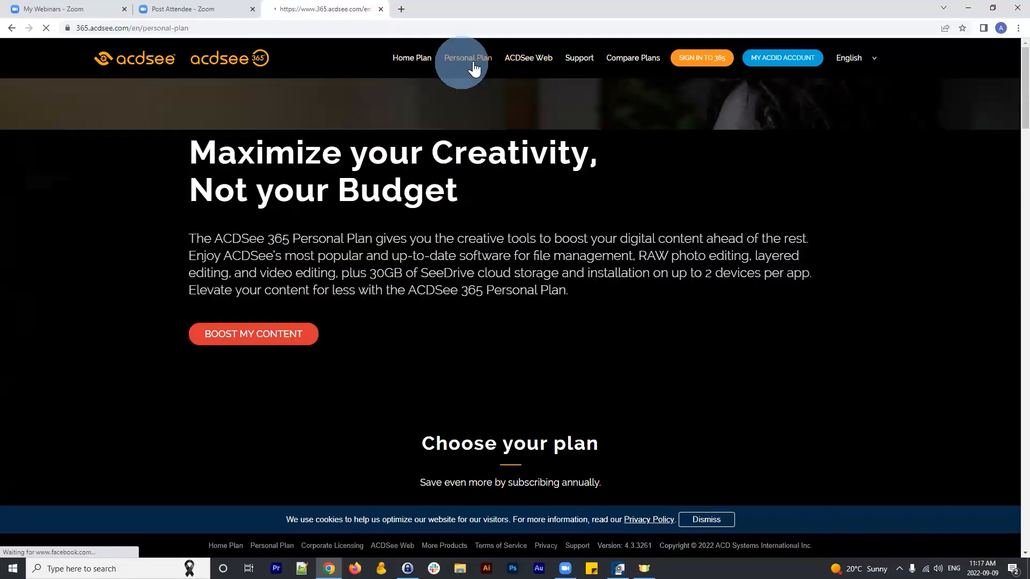
Examine the Personal Plan's annual and monthly pricing and the applications included in the subscription
scroll(690, 185, down, 9)
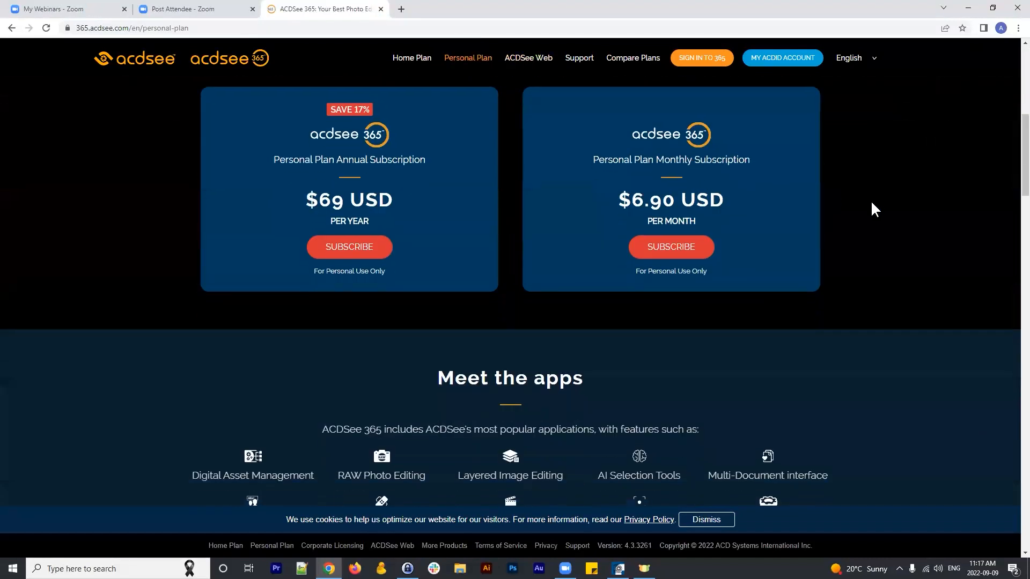
scroll(697, 180, down, 5)
scroll(410, 131, up, 13)
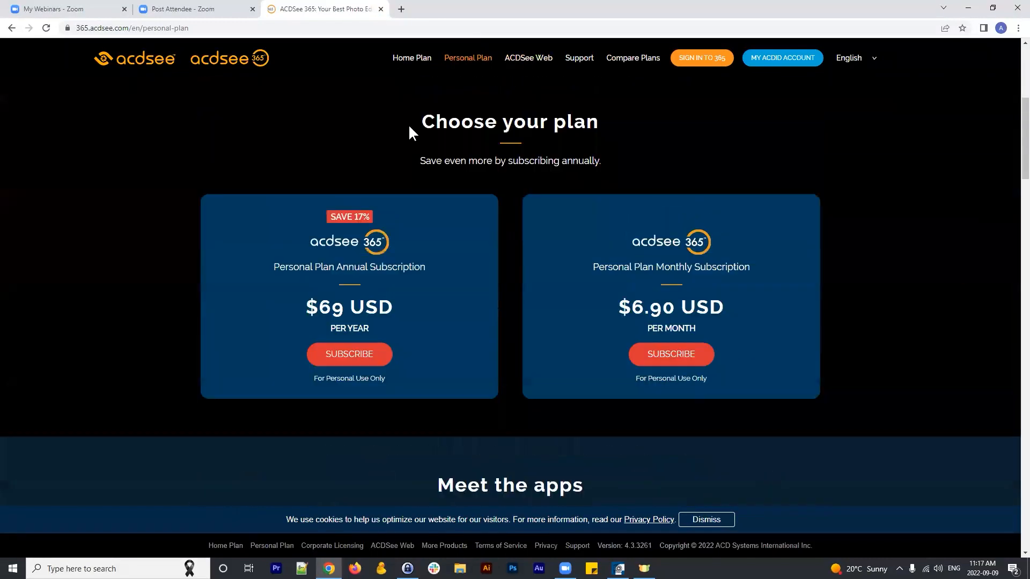
scroll(562, 181, down, 18)
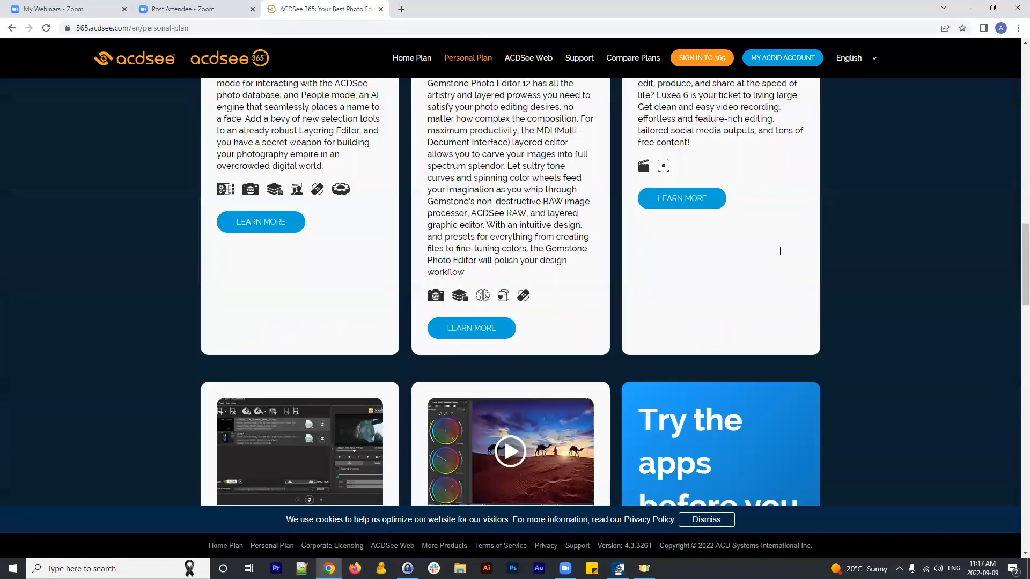
scroll(869, 298, down, 10)
scroll(851, 282, up, 6)
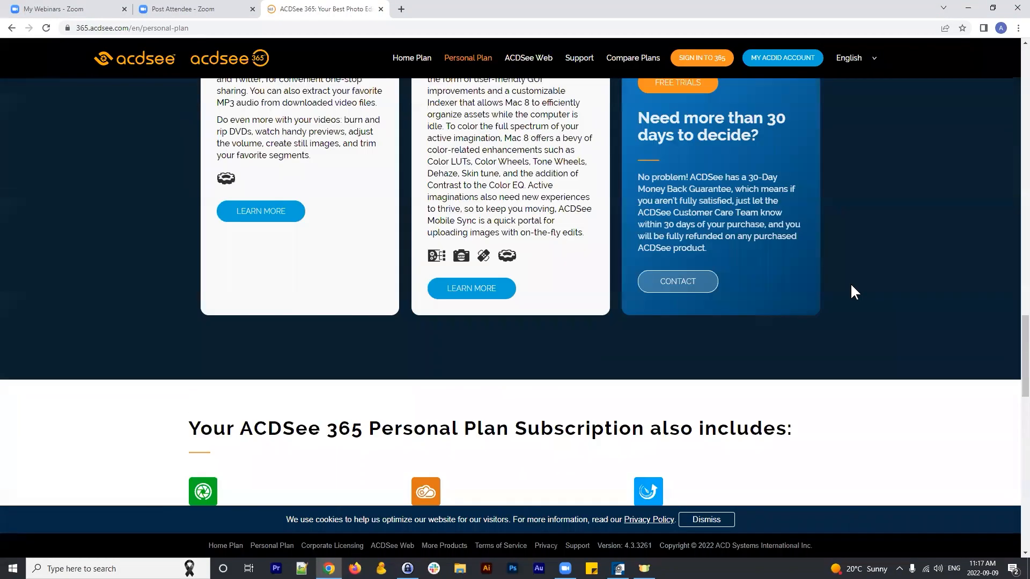
scroll(849, 281, up, 10)
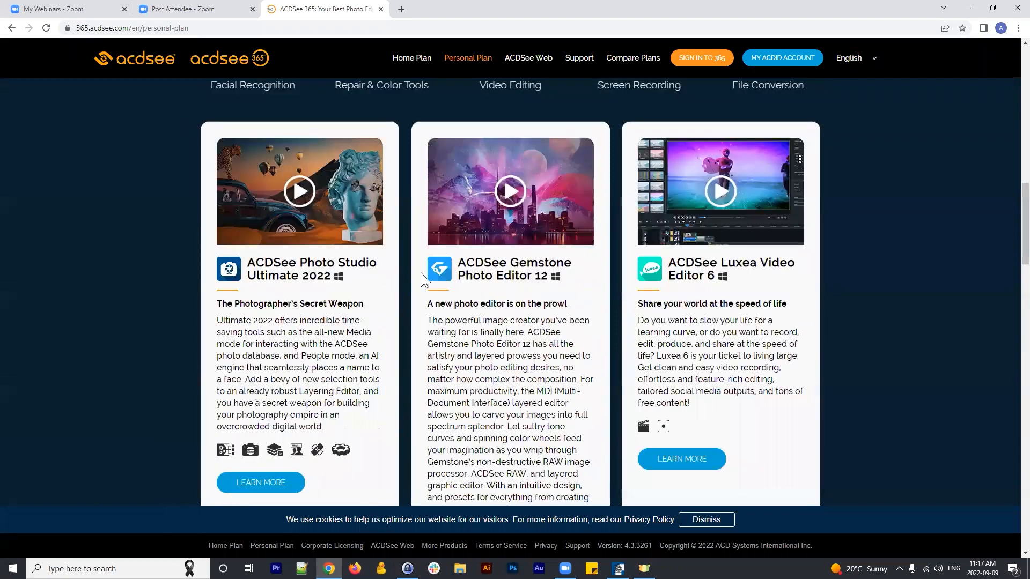
Point out the ACDSee Photo Studio Ultimate 2022 title among the apps included in the Personal Plan
drag(347, 287, 202, 263)
click(353, 290)
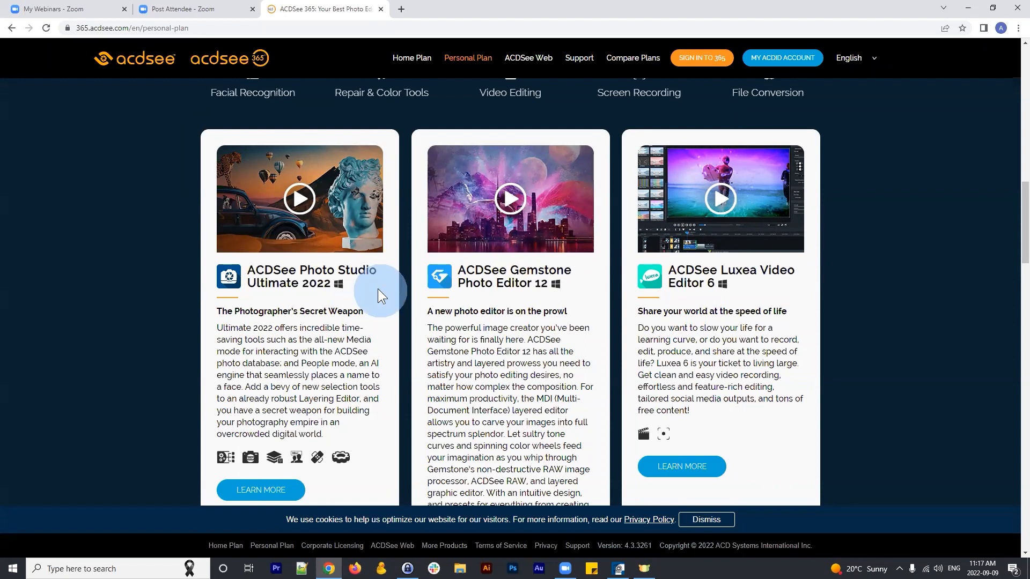
triple_click(356, 276)
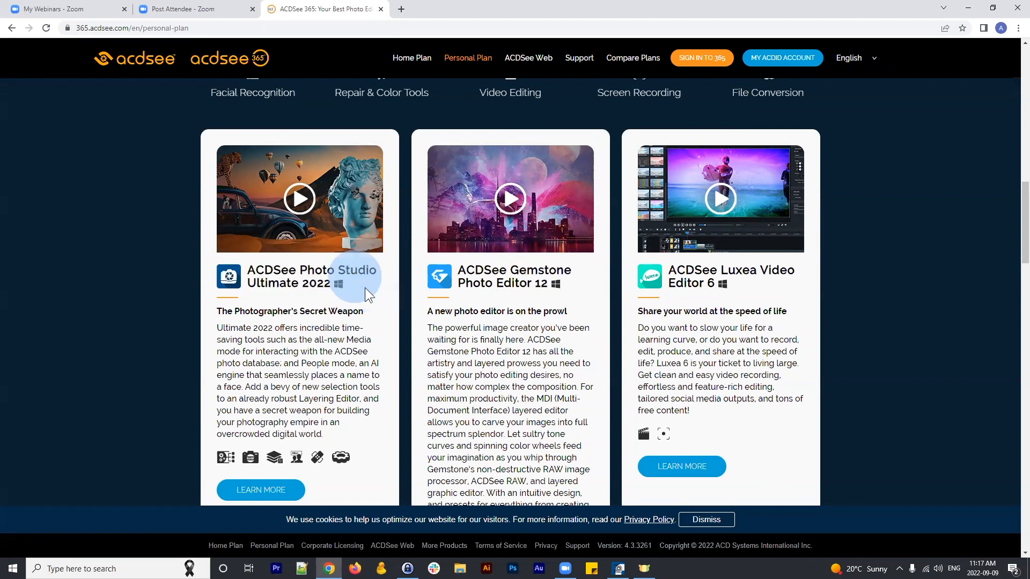
drag(365, 288, 260, 271)
click(261, 270)
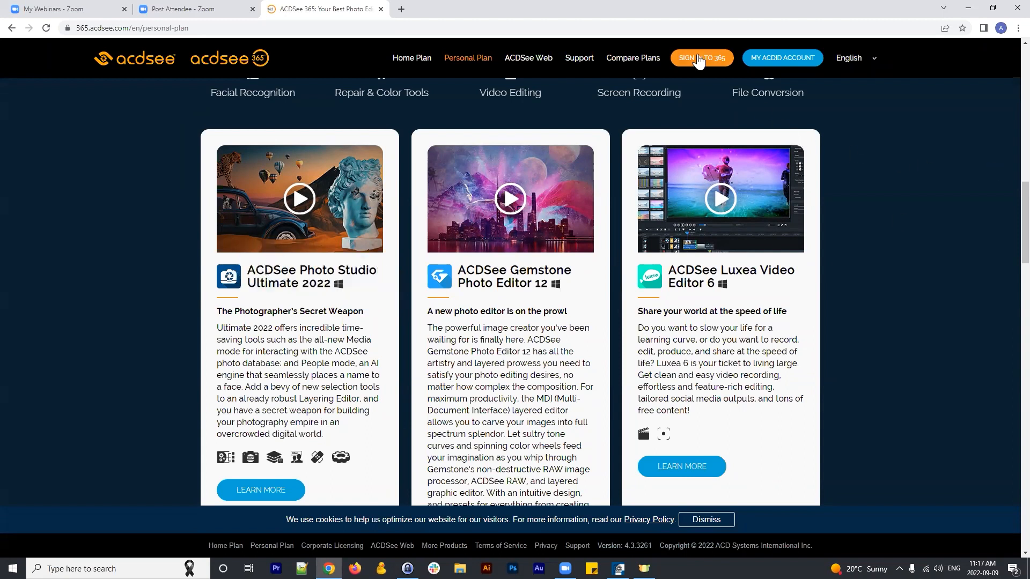
triple_click(337, 274)
click(337, 273)
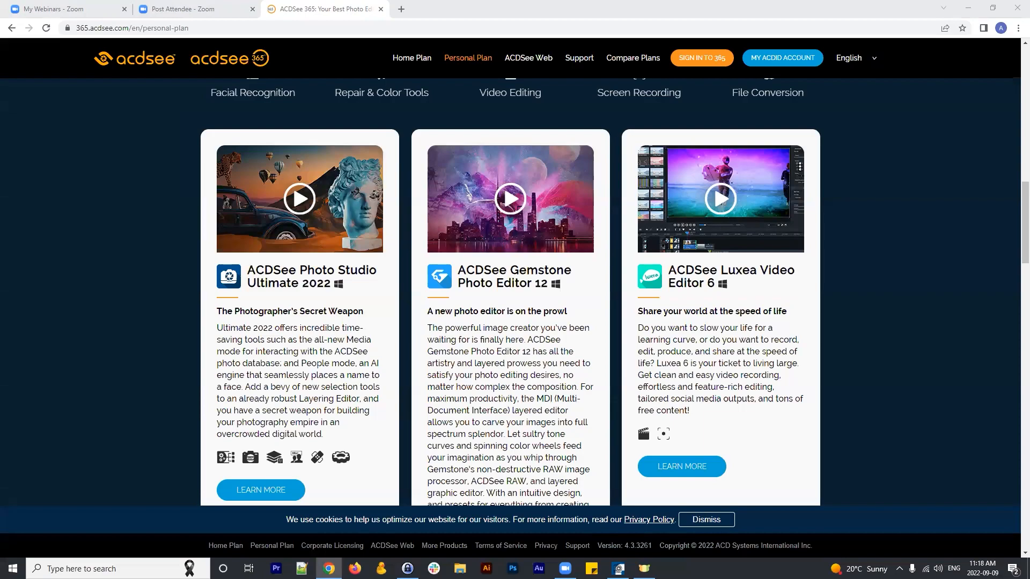
Switch to ACDSee Photo Studio and open the AI Actions folder inside Pictures
click(618, 568)
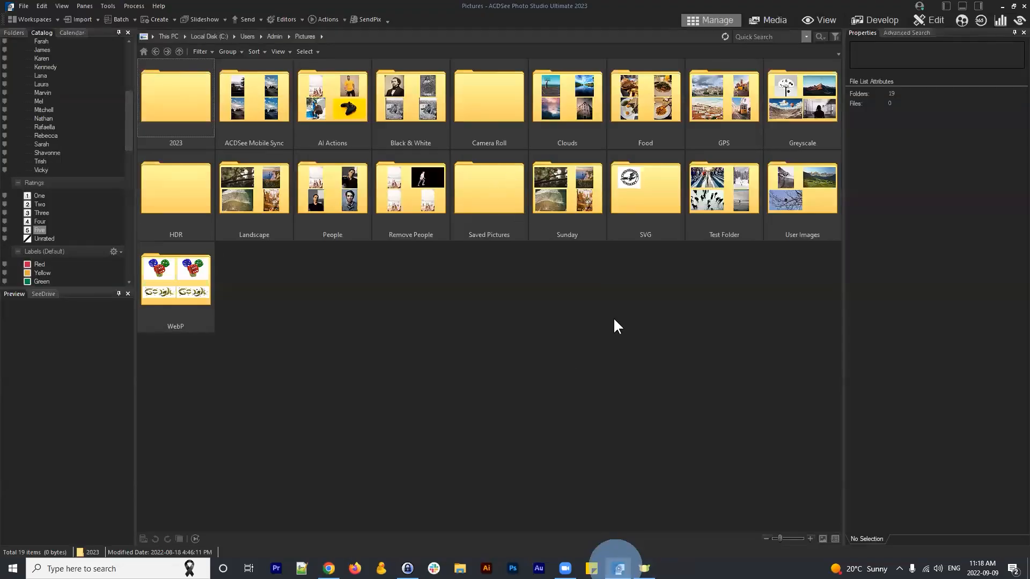
click(590, 350)
double_click(344, 93)
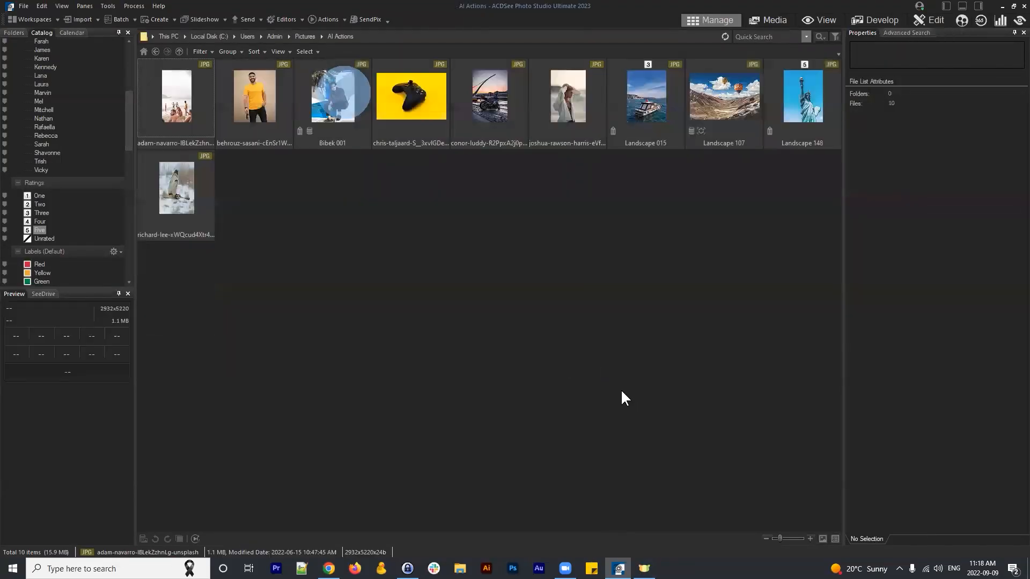
Open the Landscape 015 image in Edit mode and select the boat with the Select Subject AI action
click(648, 95)
click(926, 19)
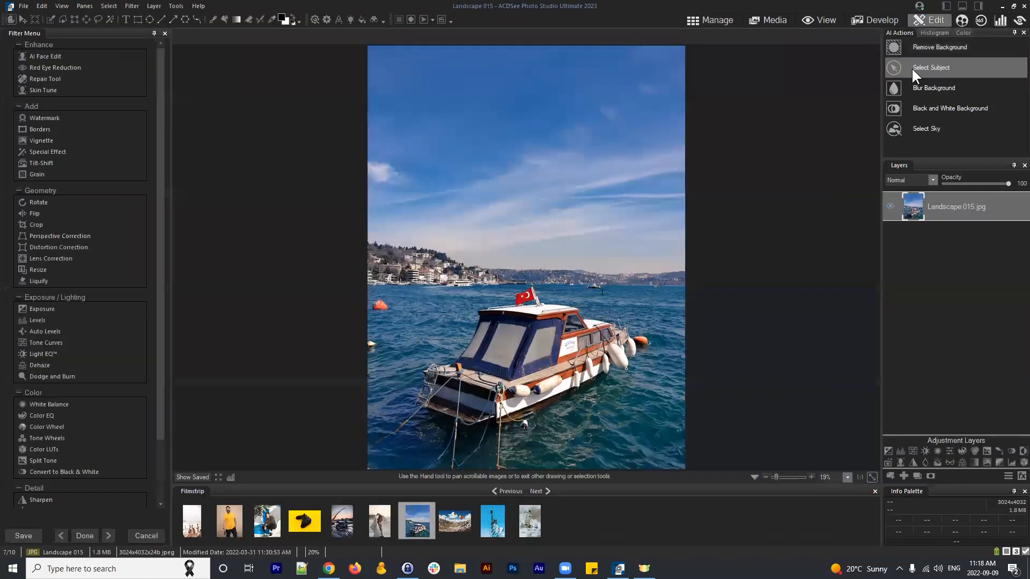
click(918, 67)
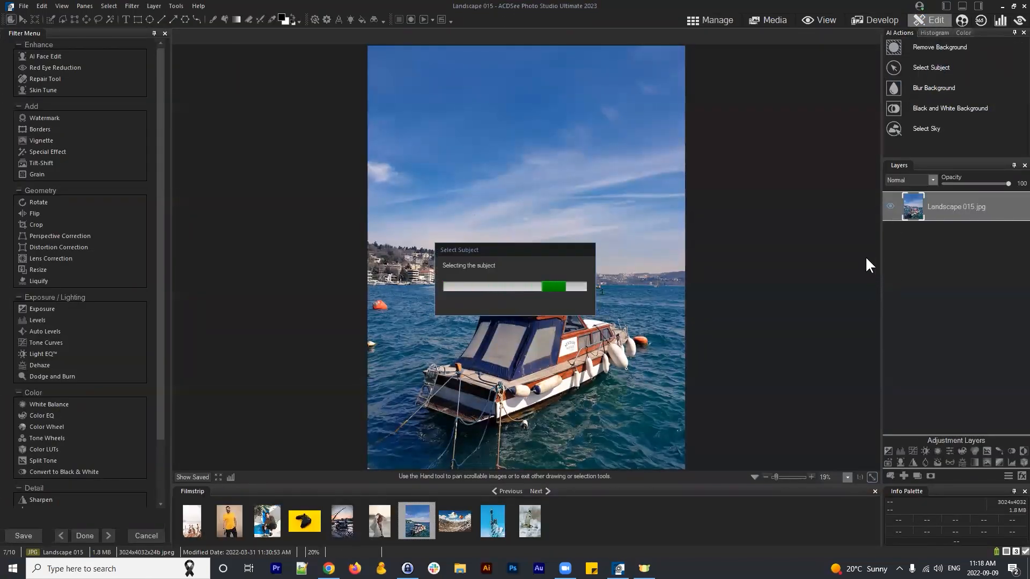
Add the small fender hanging below the hull to the boat selection using the selection brush at size 10
scroll(558, 363, up, 5)
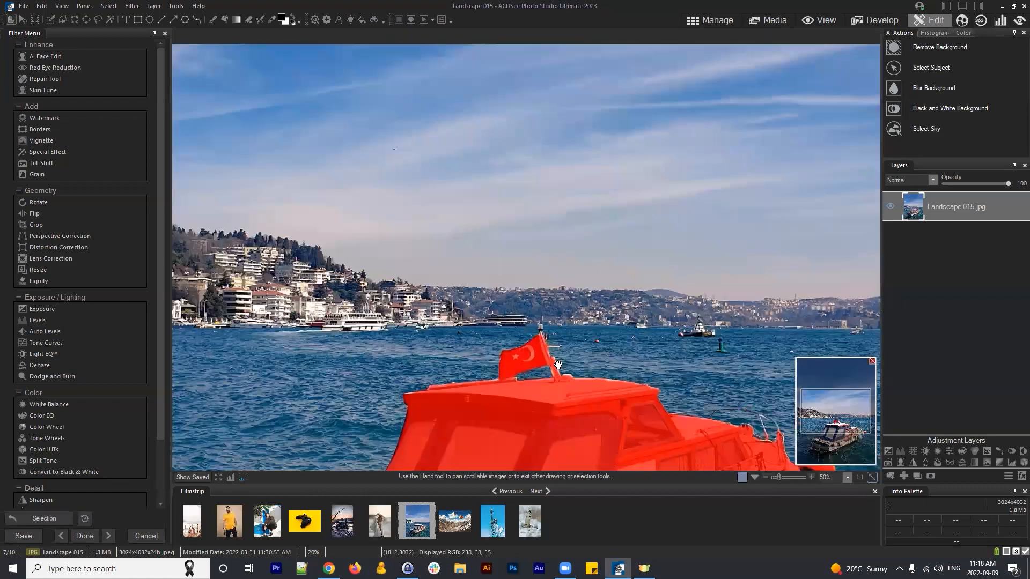
drag(581, 370, 607, 5)
drag(635, 407, 647, 118)
drag(689, 391, 595, 322)
scroll(704, 372, up, 2)
drag(699, 369, 664, 309)
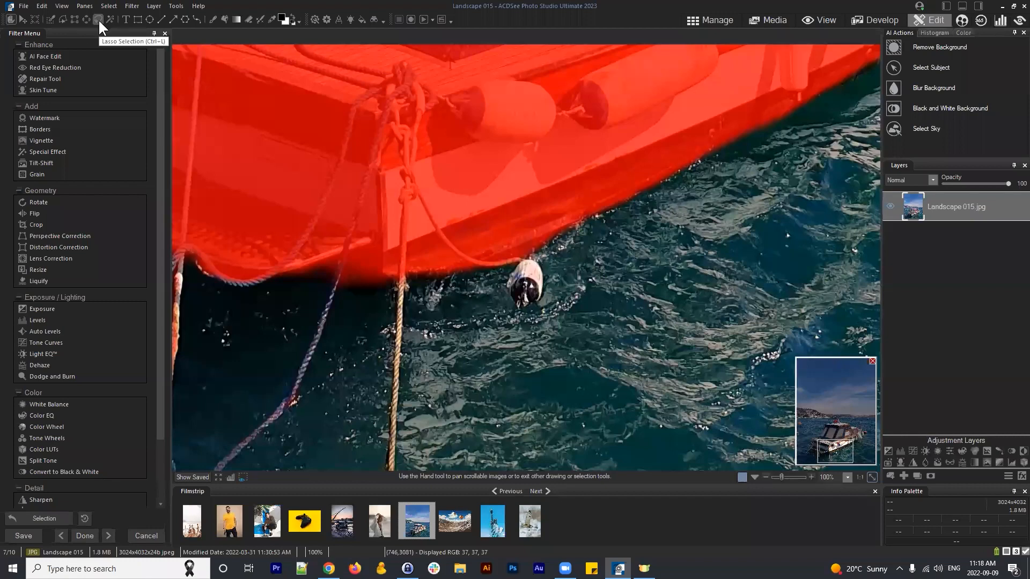
click(50, 19)
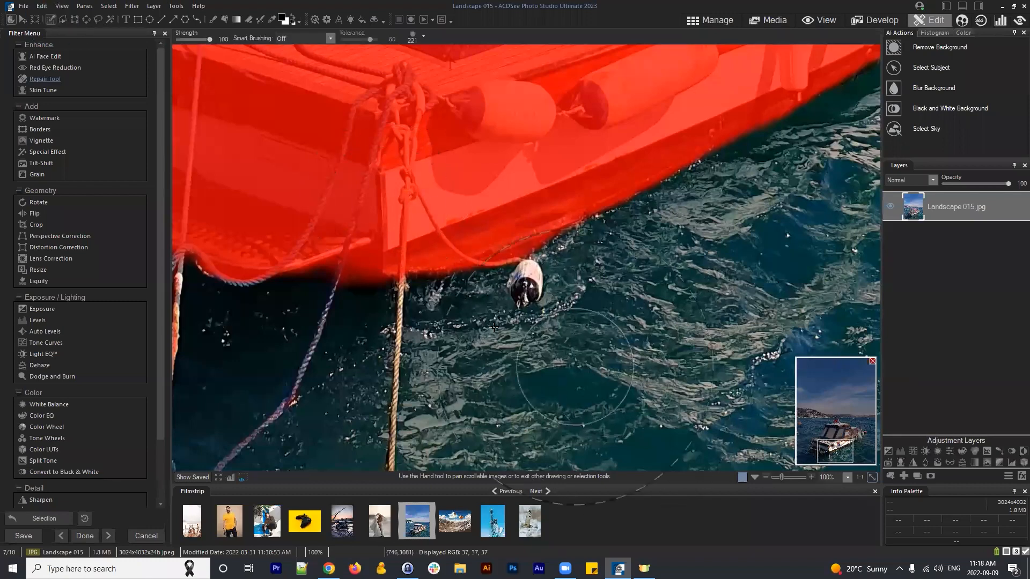
scroll(494, 326, up, 5)
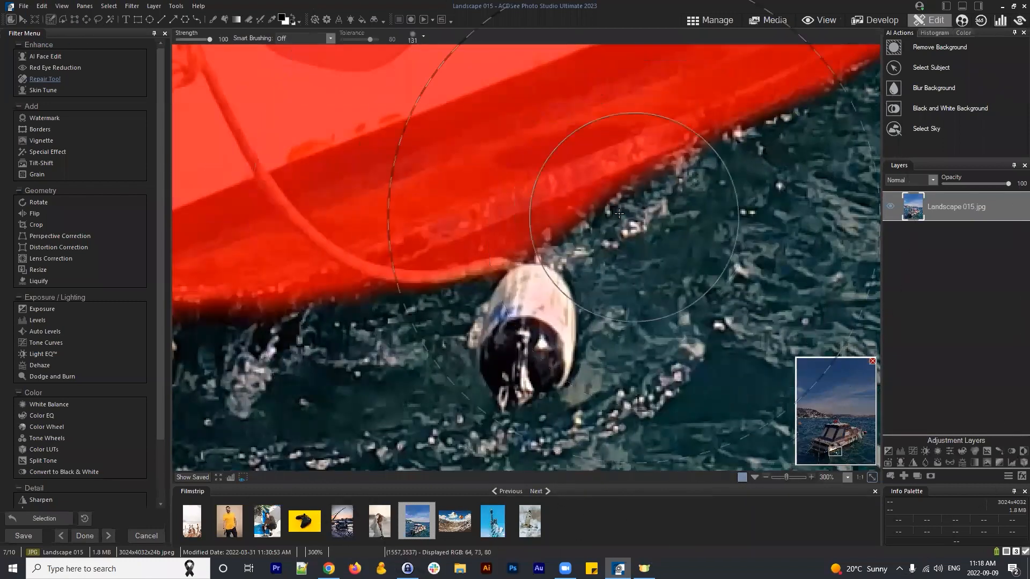
scroll(619, 214, down, 10)
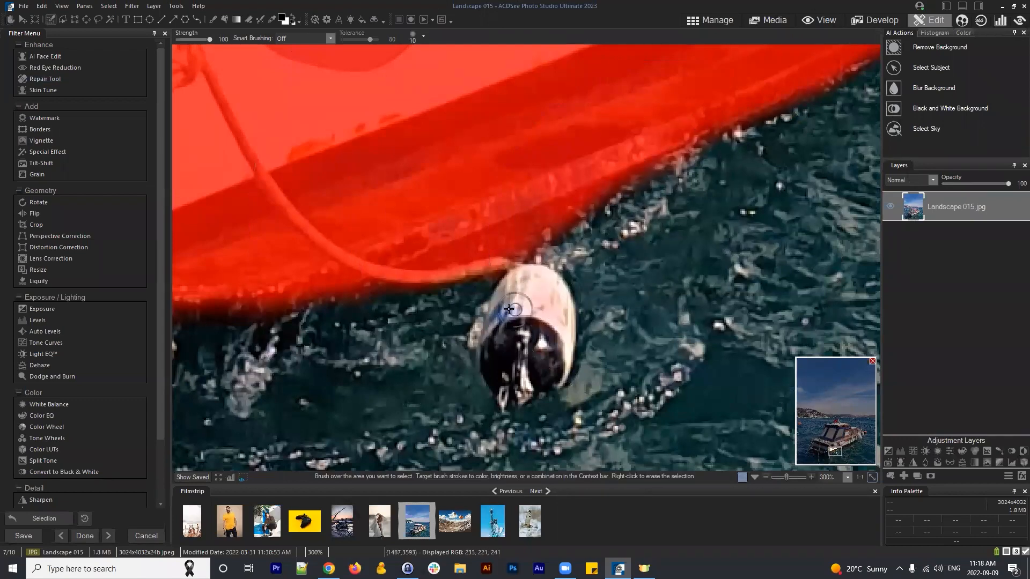
mouse_move(508, 309)
mouse_down()
mouse_move(490, 325)
mouse_move(496, 300)
mouse_move(523, 276)
mouse_move(563, 324)
mouse_move(558, 365)
mouse_move(515, 394)
mouse_move(472, 328)
mouse_move(489, 322)
mouse_up()
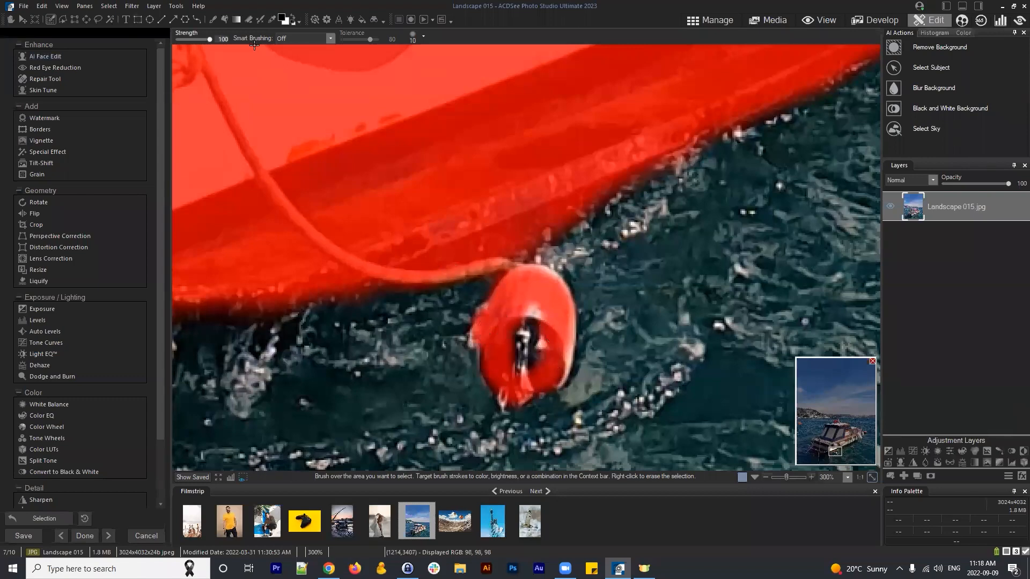
mouse_move(563, 344)
mouse_down()
mouse_move(505, 344)
mouse_move(512, 369)
mouse_move(531, 349)
mouse_up()
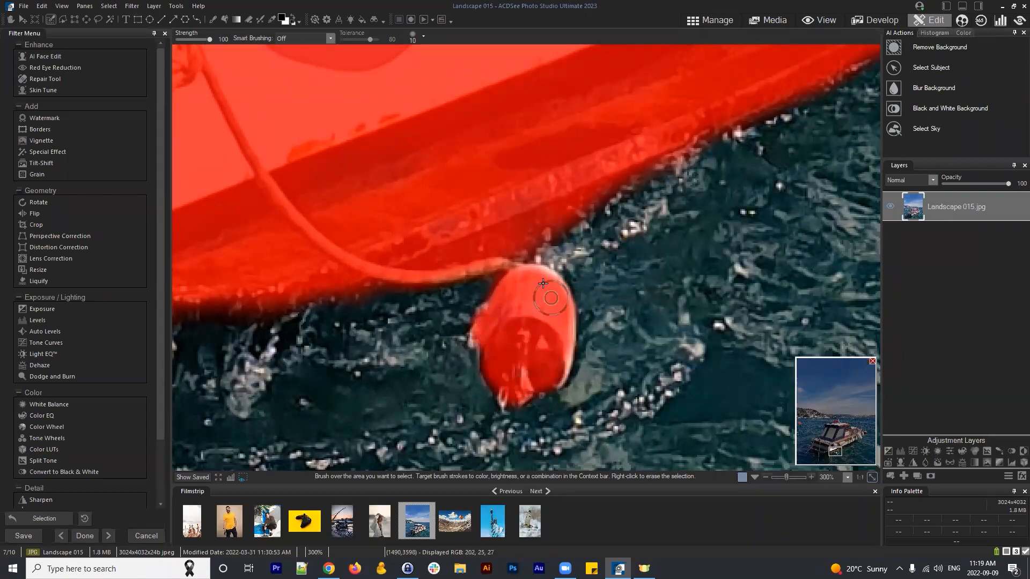
mouse_move(543, 282)
mouse_down()
mouse_move(556, 302)
mouse_move(562, 356)
mouse_move(552, 371)
mouse_move(499, 392)
mouse_move(517, 375)
mouse_move(510, 326)
mouse_move(486, 339)
mouse_move(497, 316)
mouse_up()
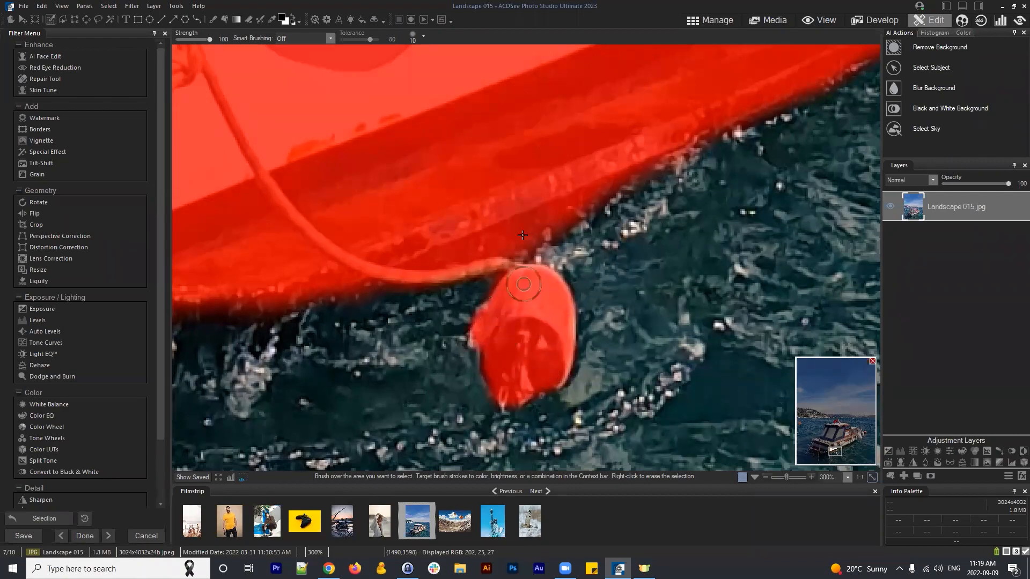
Add a Vibrance adjustment layer masked to the selected boat and set its Hue to 52
scroll(522, 235, down, 10)
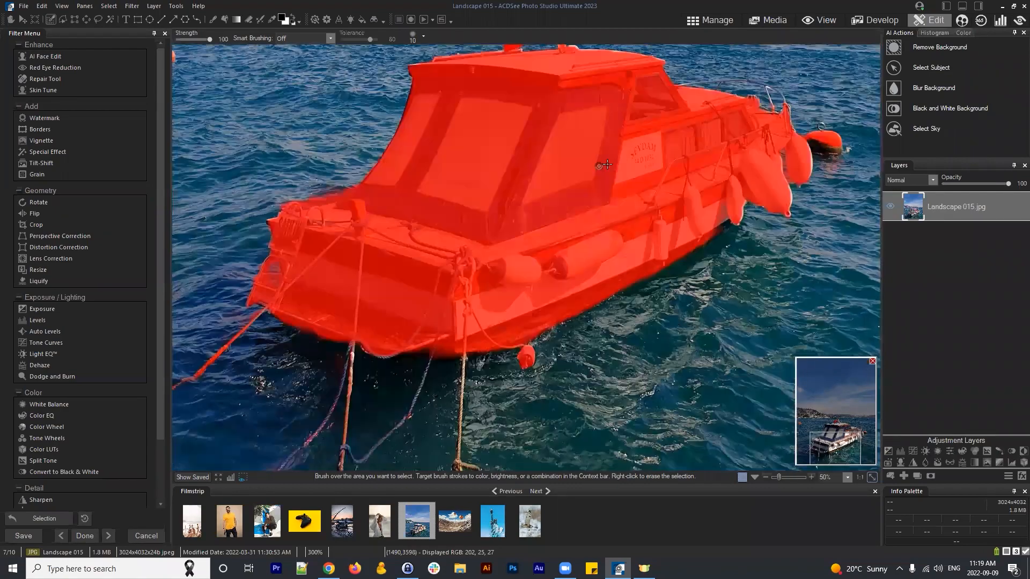
scroll(607, 164, down, 3)
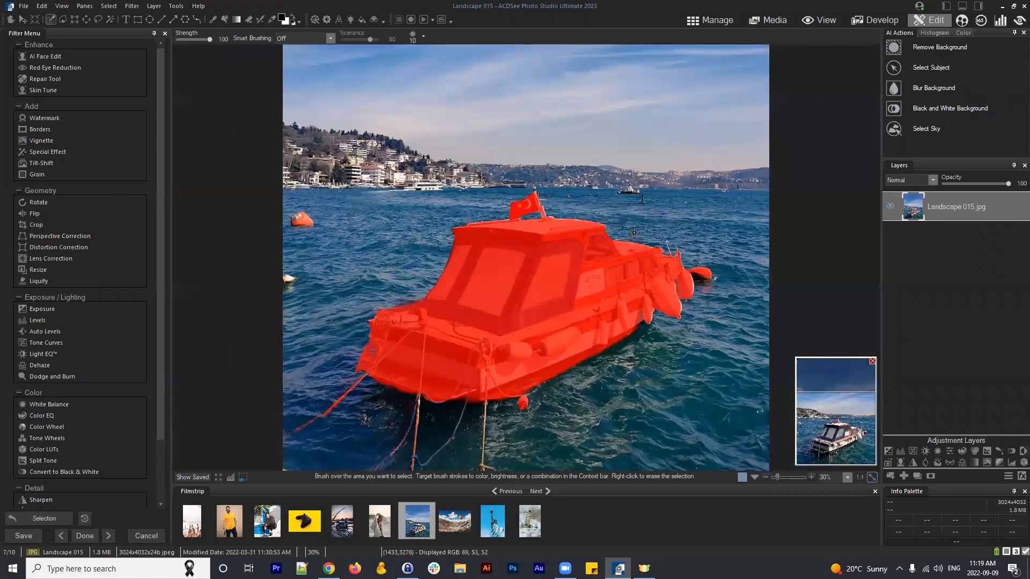
click(948, 451)
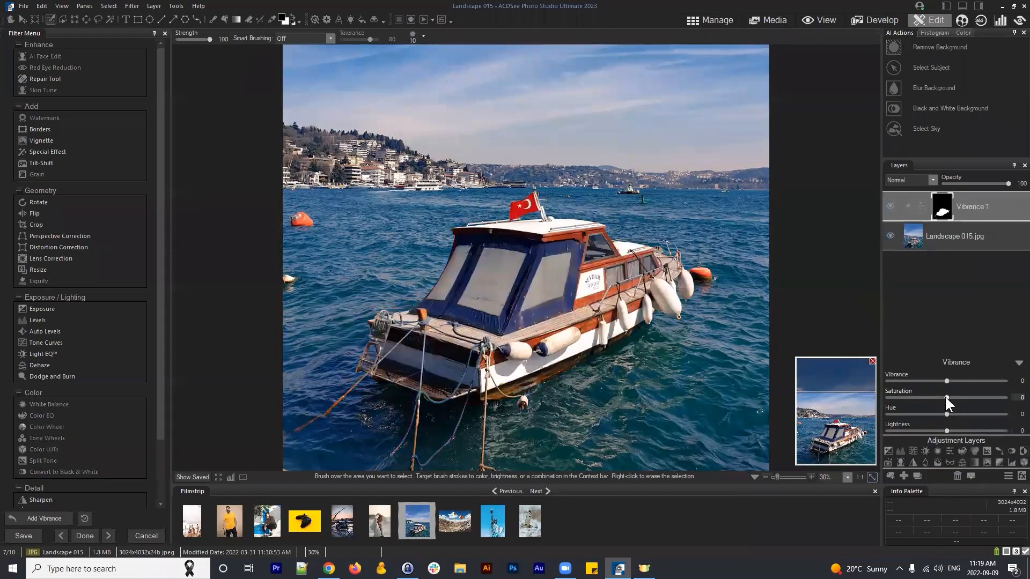
mouse_move(946, 398)
mouse_down()
mouse_move(1006, 398)
mouse_move(948, 395)
mouse_up()
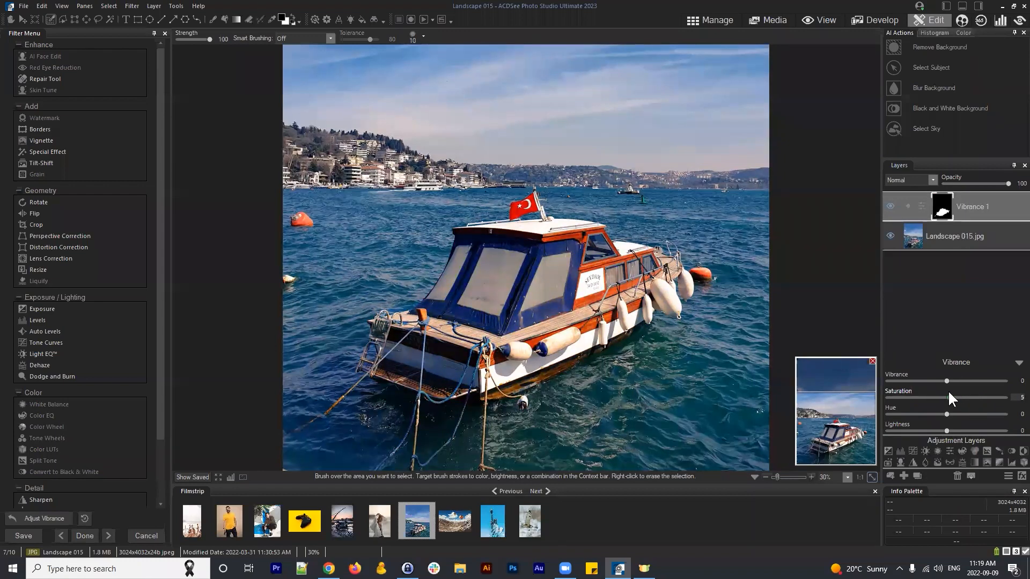
click(965, 207)
drag(946, 414, 972, 414)
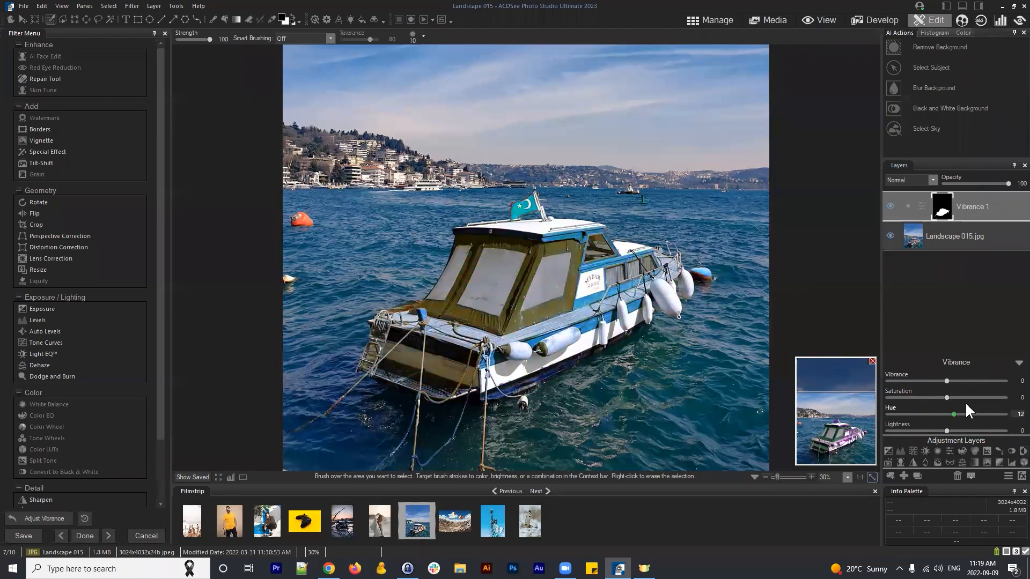
click(977, 414)
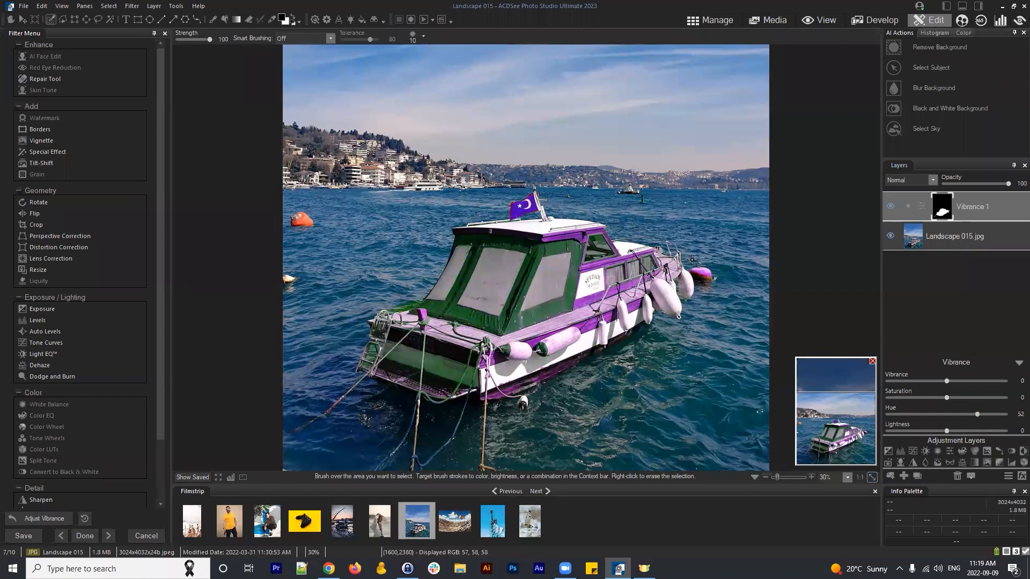
click(962, 209)
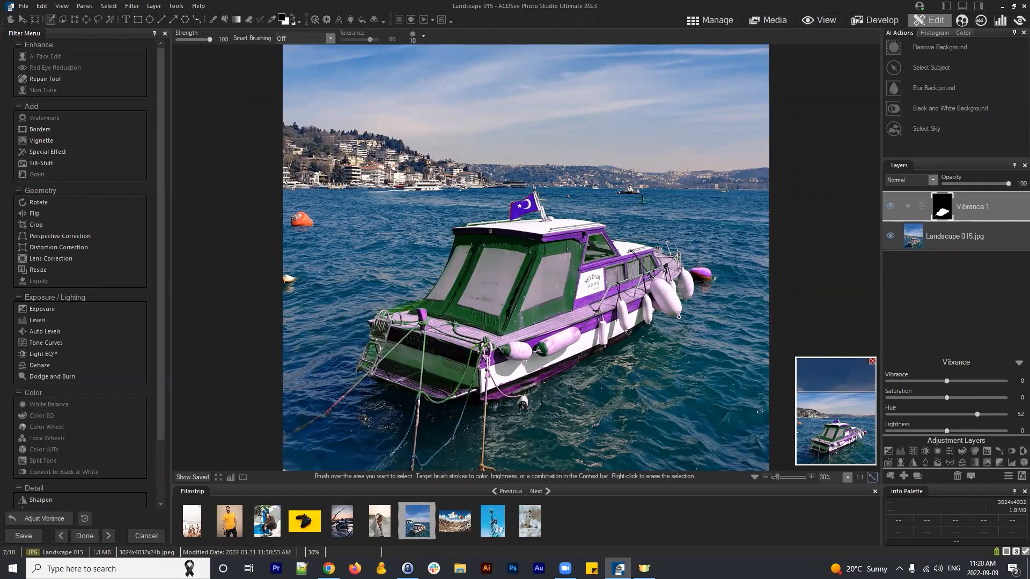
Delete the Vibrance adjustment layer from the boat image
click(955, 216)
click(957, 475)
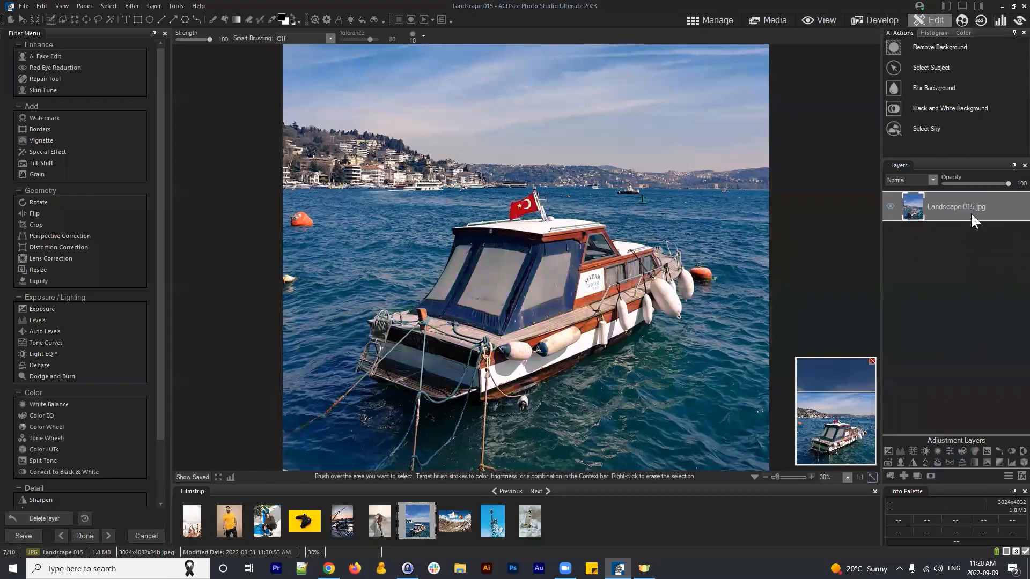
Try the Blinds special effect directly on the Landscape 015.jpg base layer, and undo it
click(944, 208)
click(930, 208)
click(50, 153)
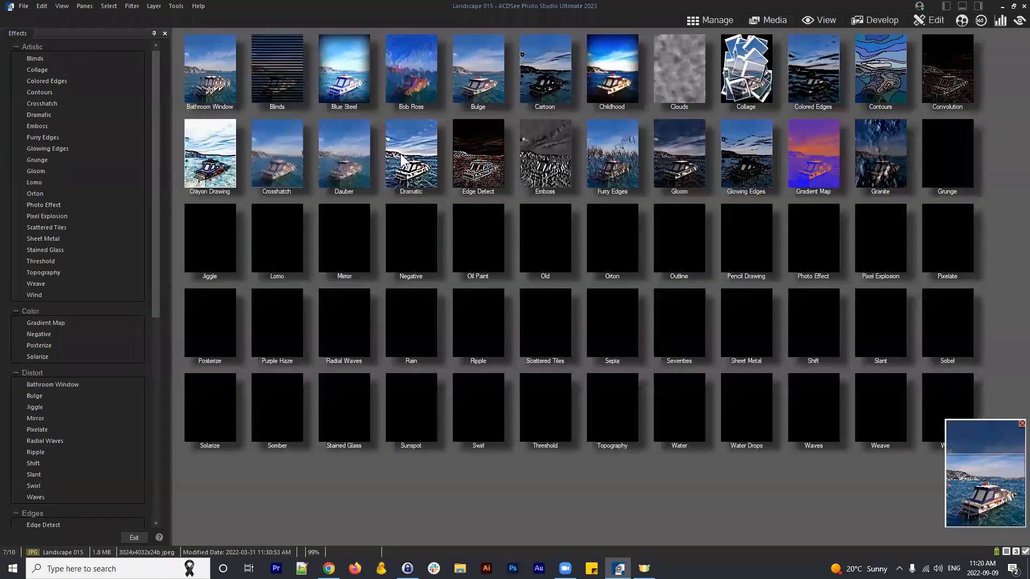
click(264, 68)
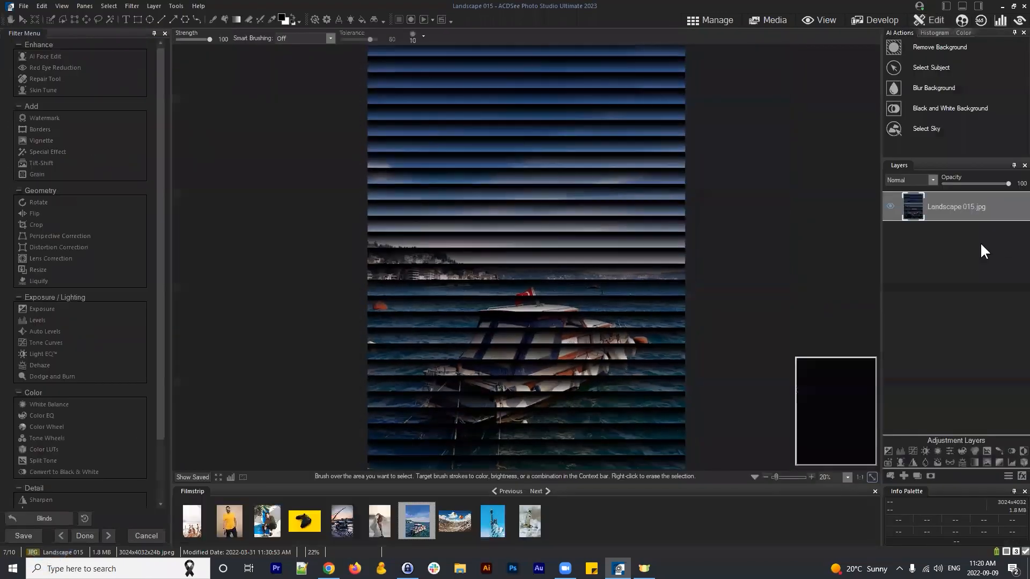
click(952, 207)
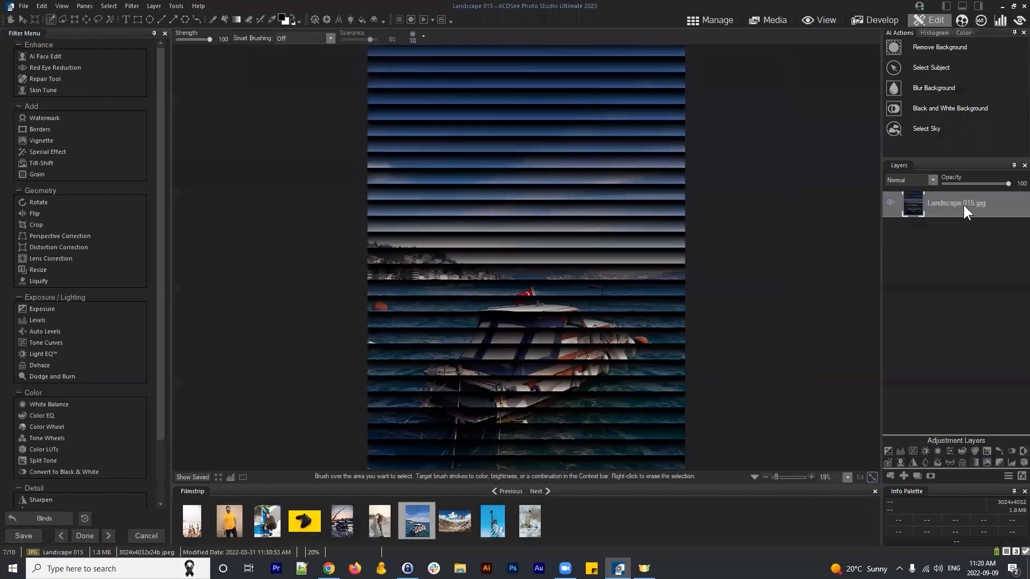
drag(915, 203, 919, 209)
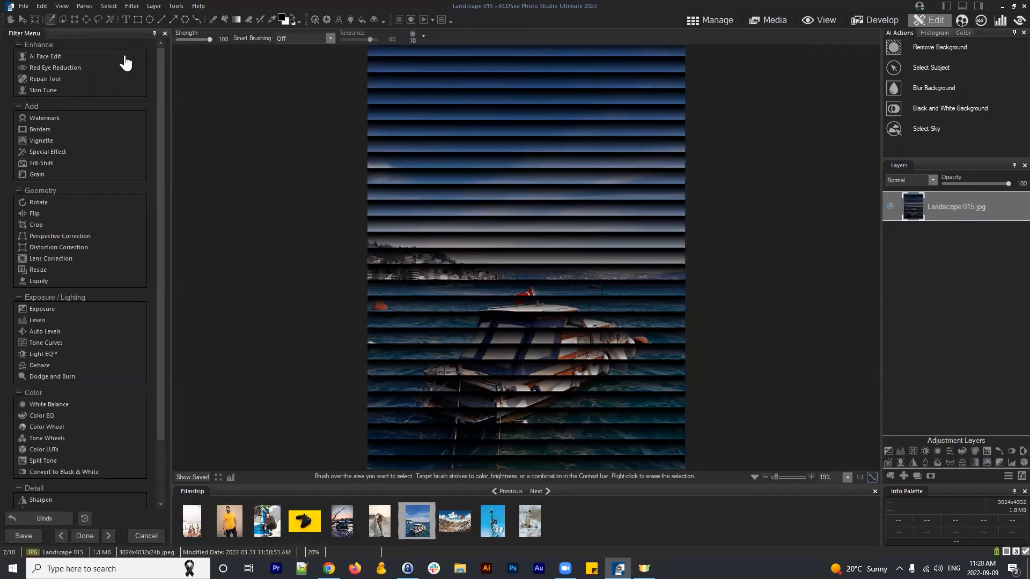
drag(989, 204, 924, 210)
click(944, 204)
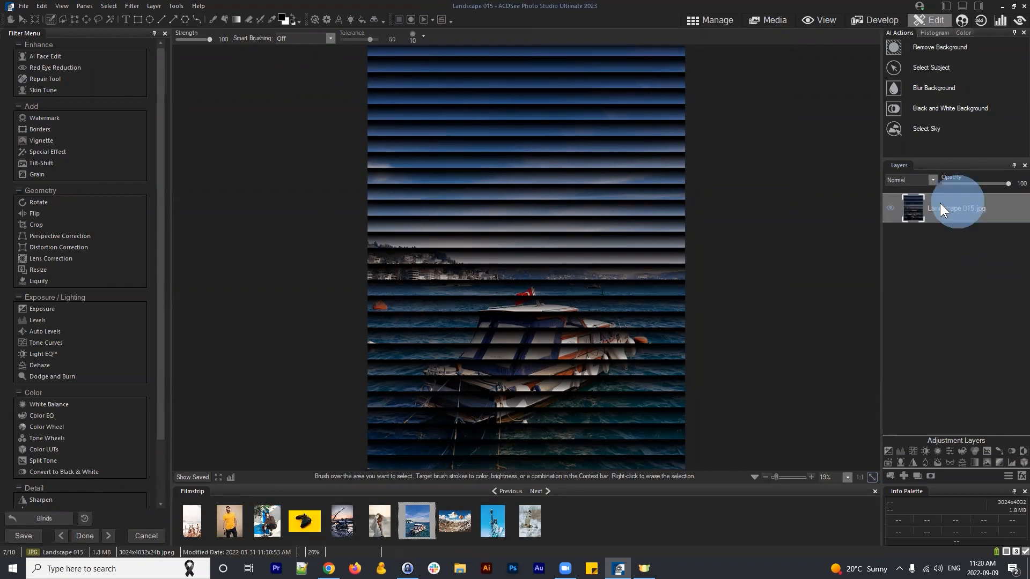
click(59, 518)
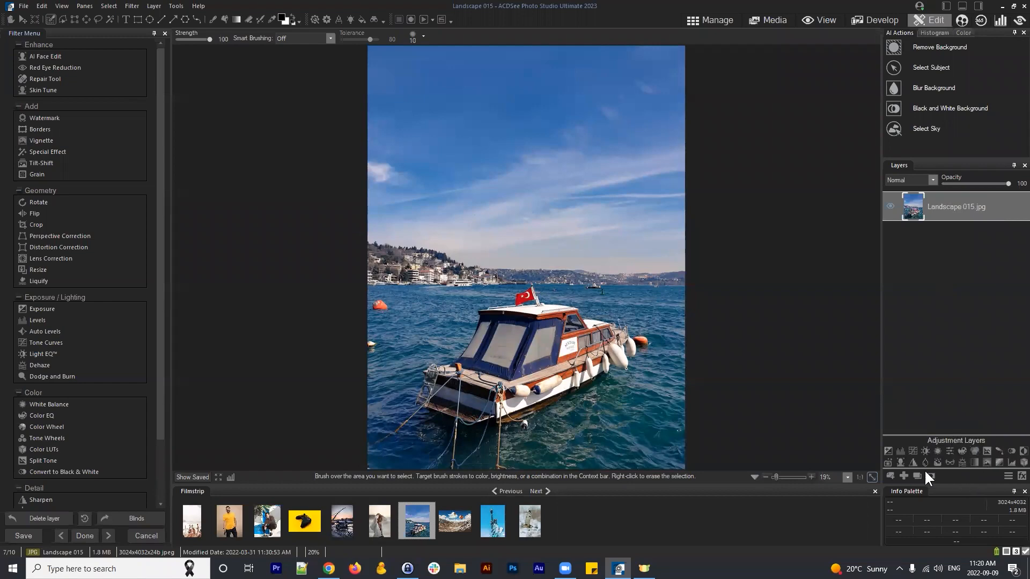
Add a Photo Effect adjustment layer above the boat image and set its effect to Mono
click(888, 475)
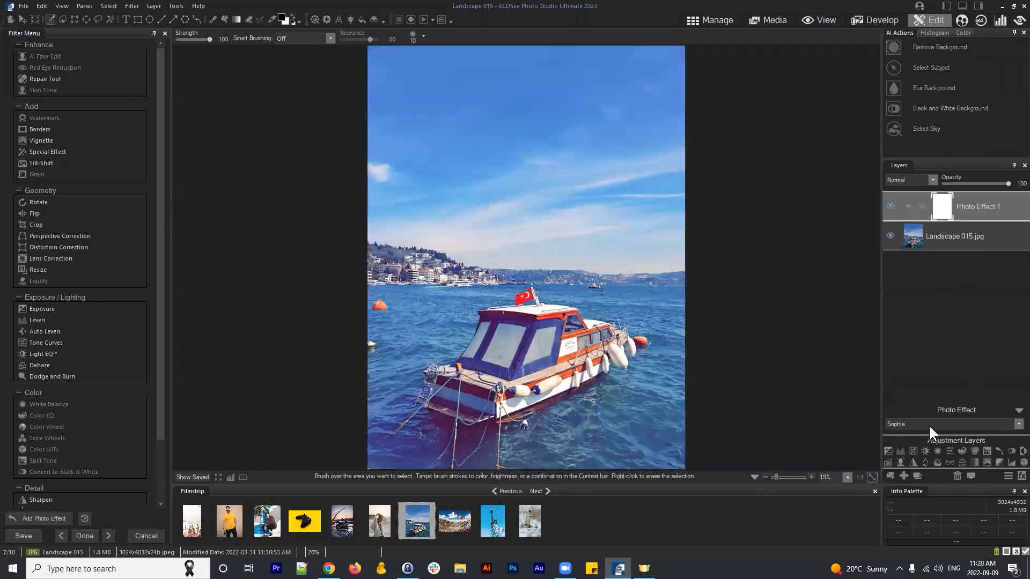
click(928, 424)
click(906, 385)
click(981, 207)
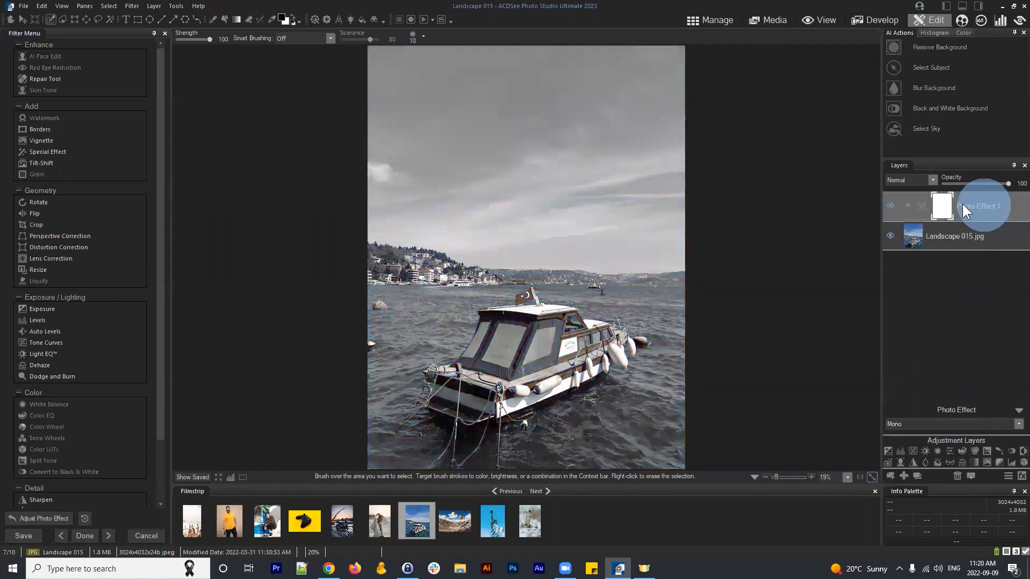
click(965, 210)
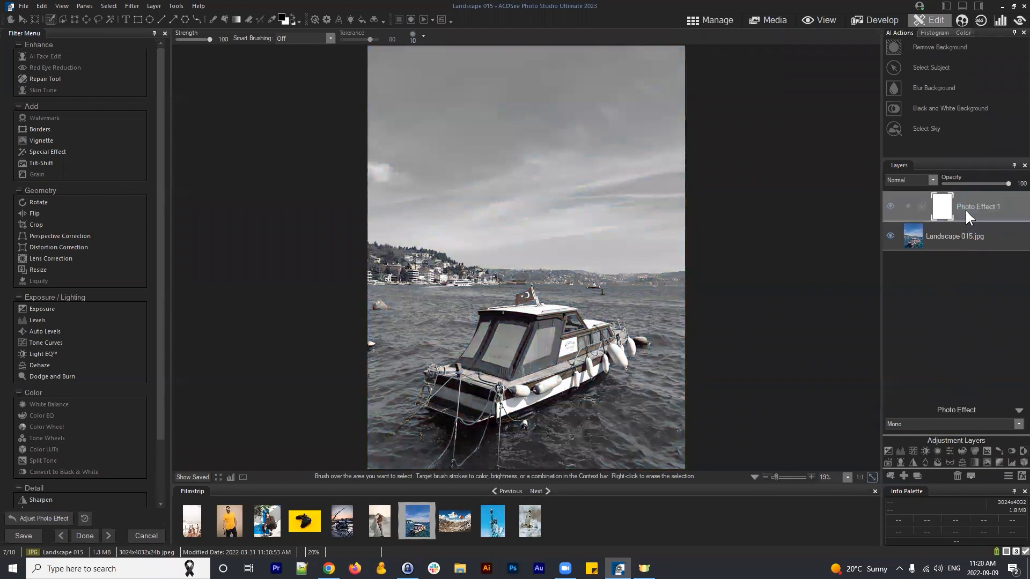
Save the layered image as Landscape 015 in ACDC file format inside the AI Actions folder
click(23, 7)
click(46, 101)
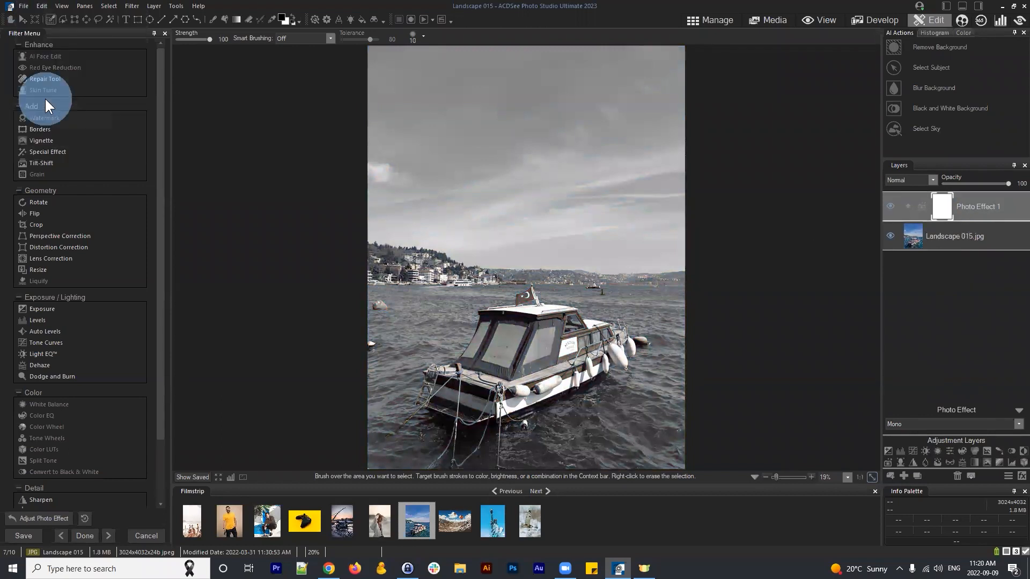
drag(472, 367, 551, 367)
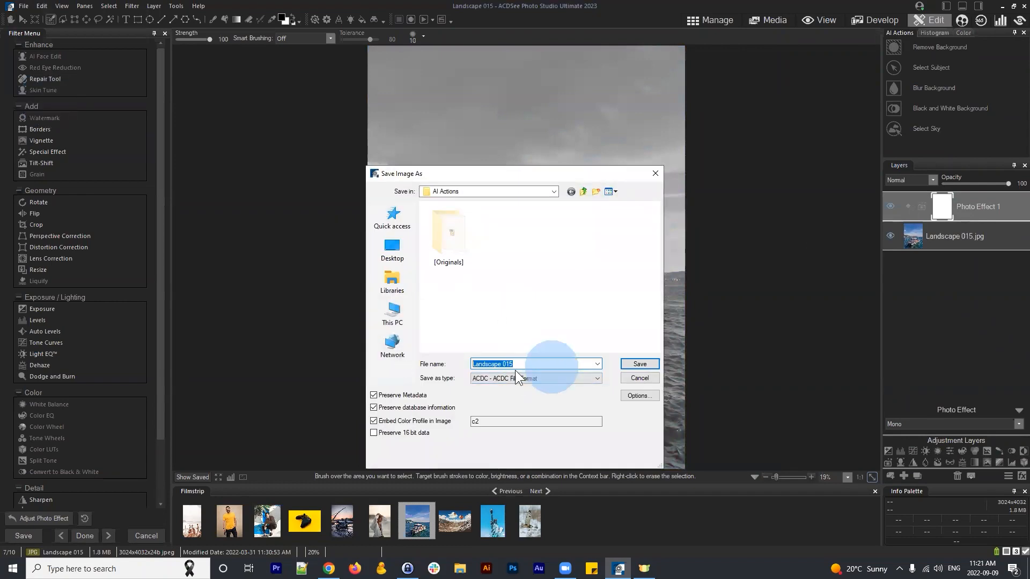
click(640, 365)
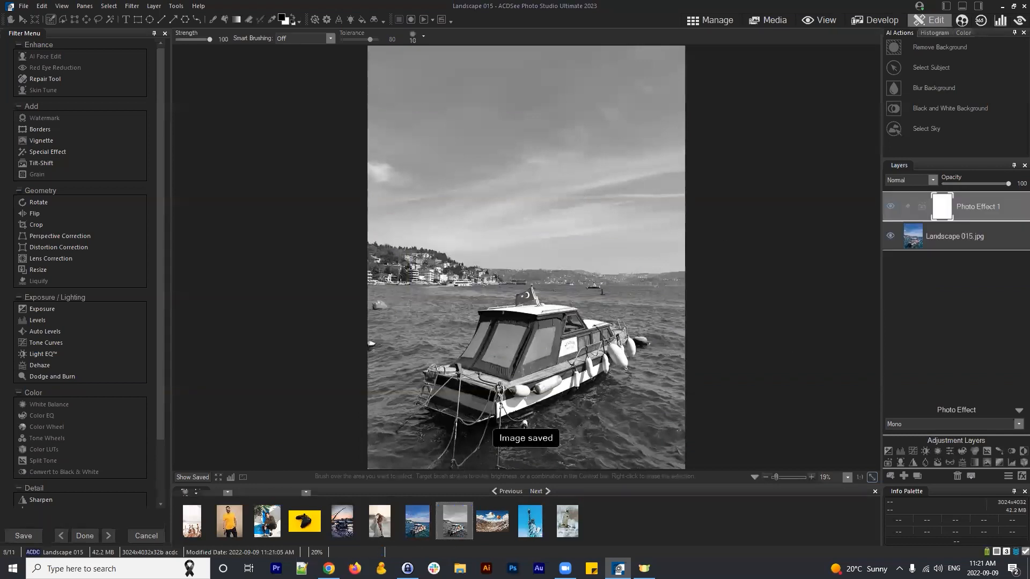
Toggle the Photo Effect layer off and on to compare the image with and without it
click(939, 207)
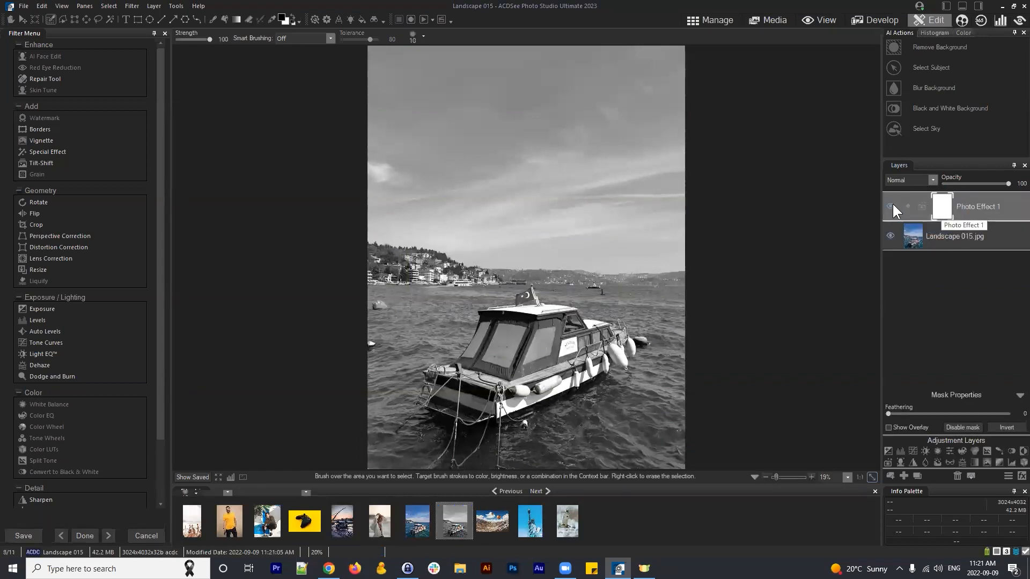
double_click(888, 204)
click(939, 205)
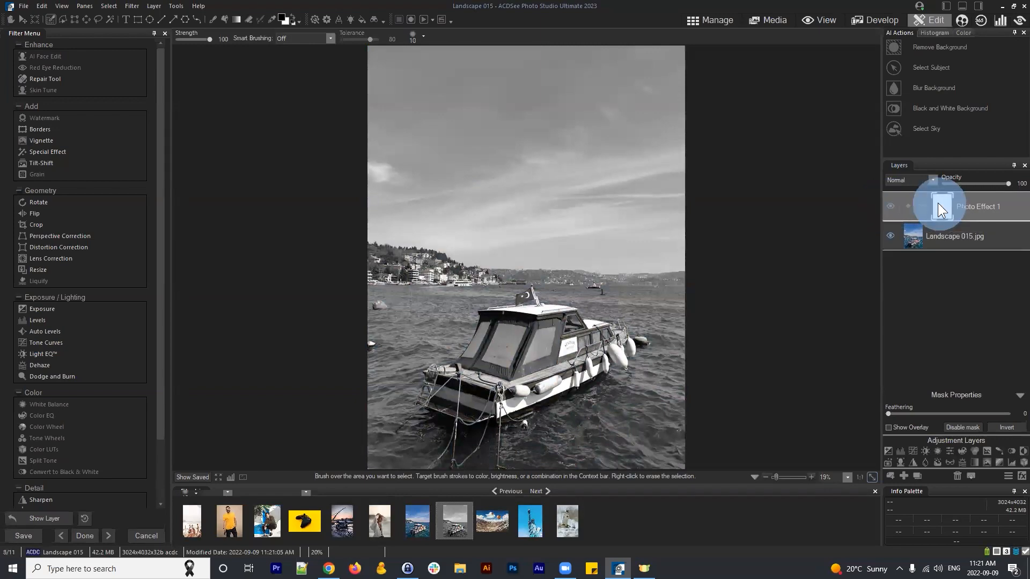
Return to Manage mode and reopen the ACDC version of Landscape 015 in Edit mode
click(704, 29)
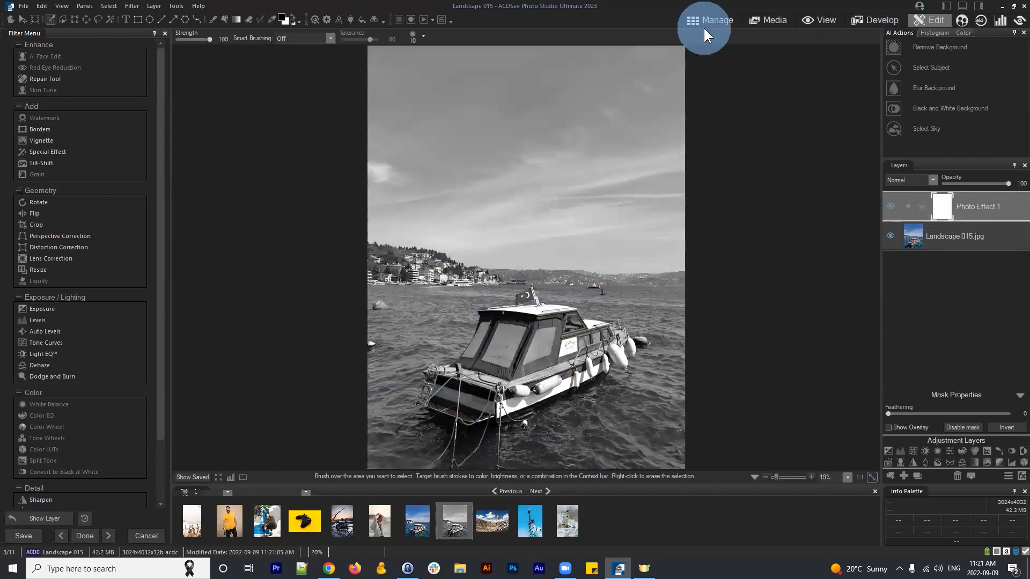
click(552, 283)
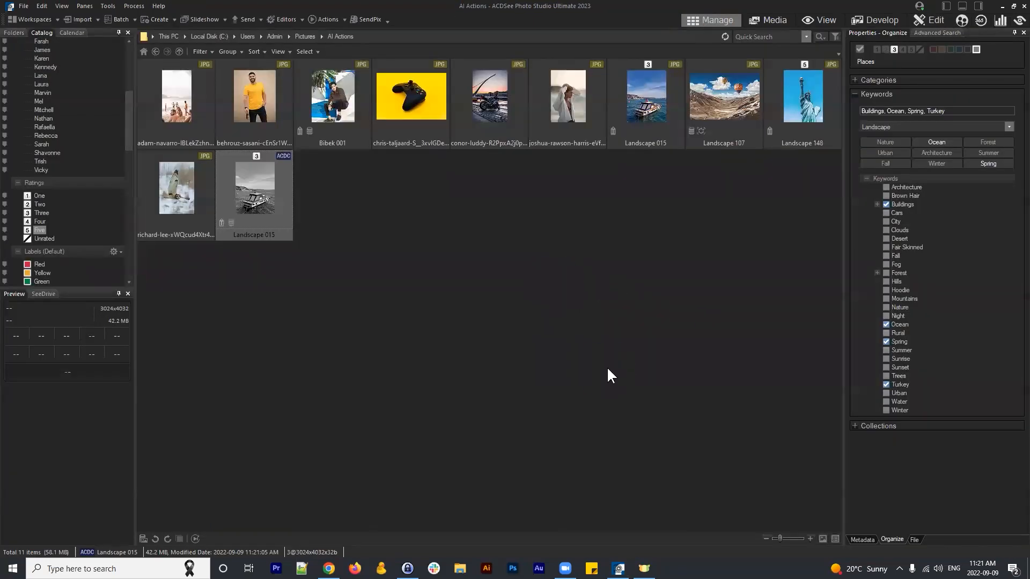
click(608, 369)
click(255, 191)
click(924, 19)
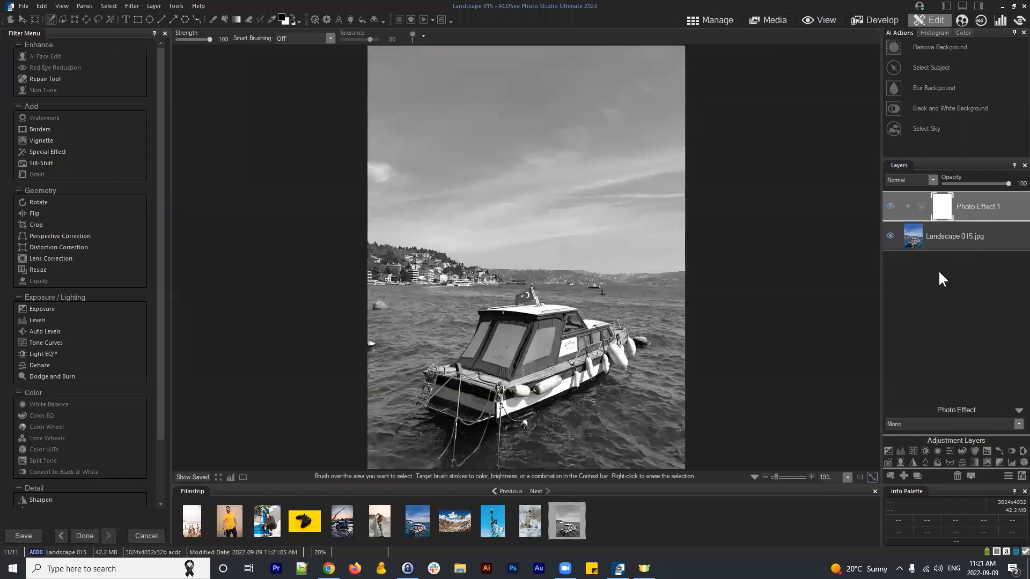
Try Multiply blending at opacity 34 on the Photo Effect layer, toggle its visibility, and discard the changes
mouse_move(973, 184)
mouse_down()
mouse_move(983, 179)
mouse_move(966, 183)
mouse_up()
click(932, 181)
click(902, 205)
click(888, 206)
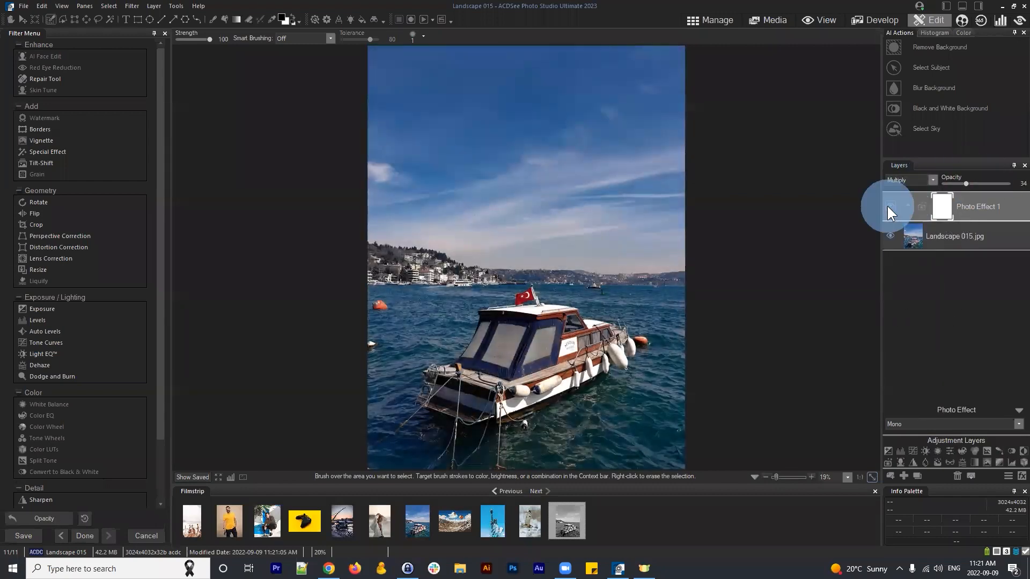
click(889, 207)
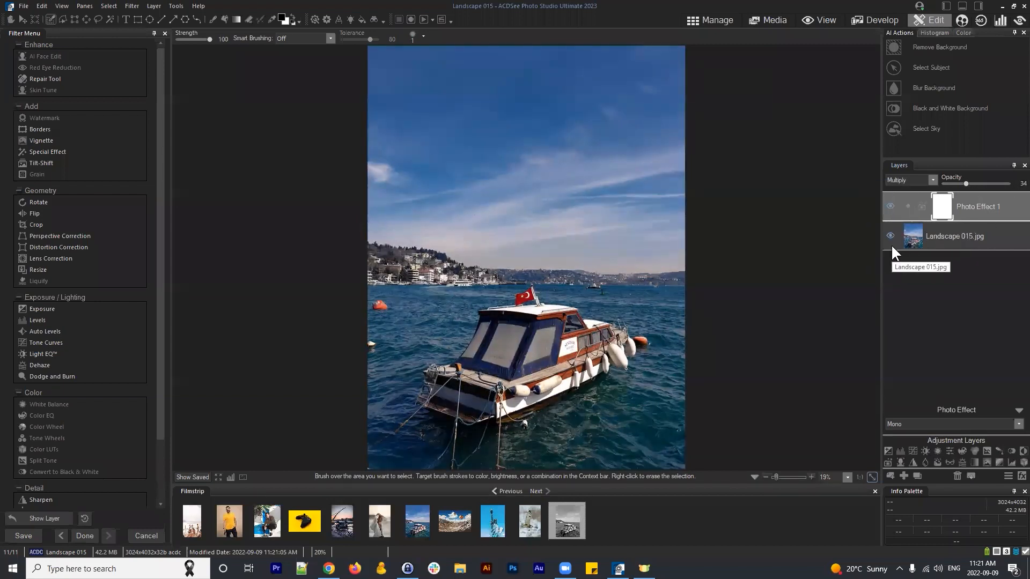
click(717, 19)
click(542, 285)
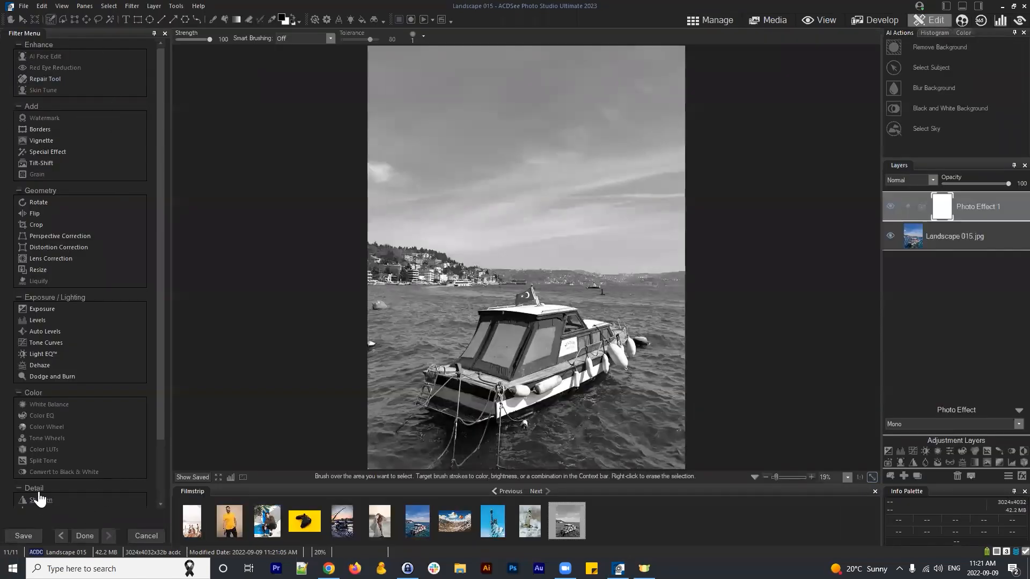
Duplicate the Landscape 015.jpg base layer beneath the Photo Effect layer
scroll(73, 188, down, 3)
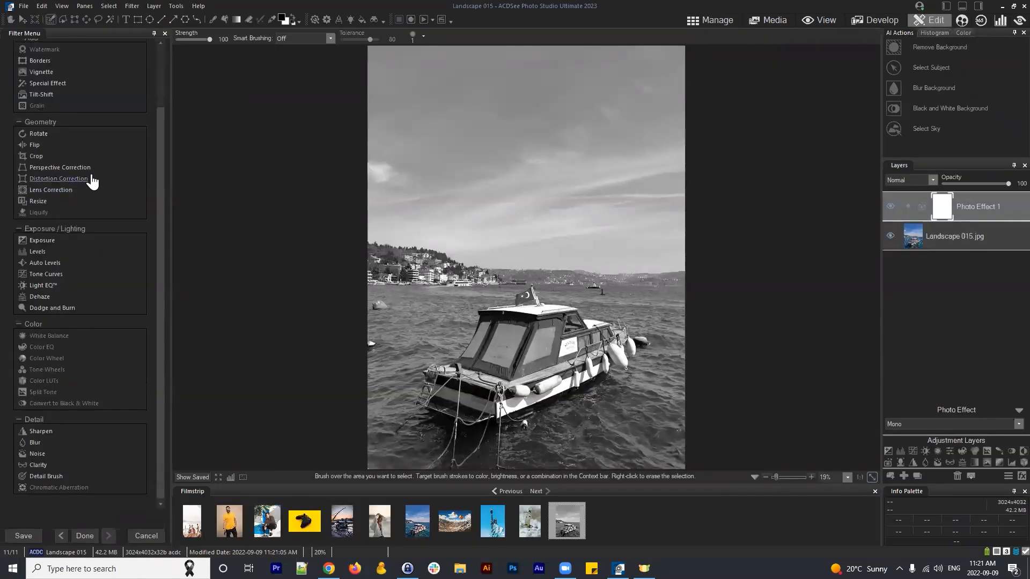
click(958, 235)
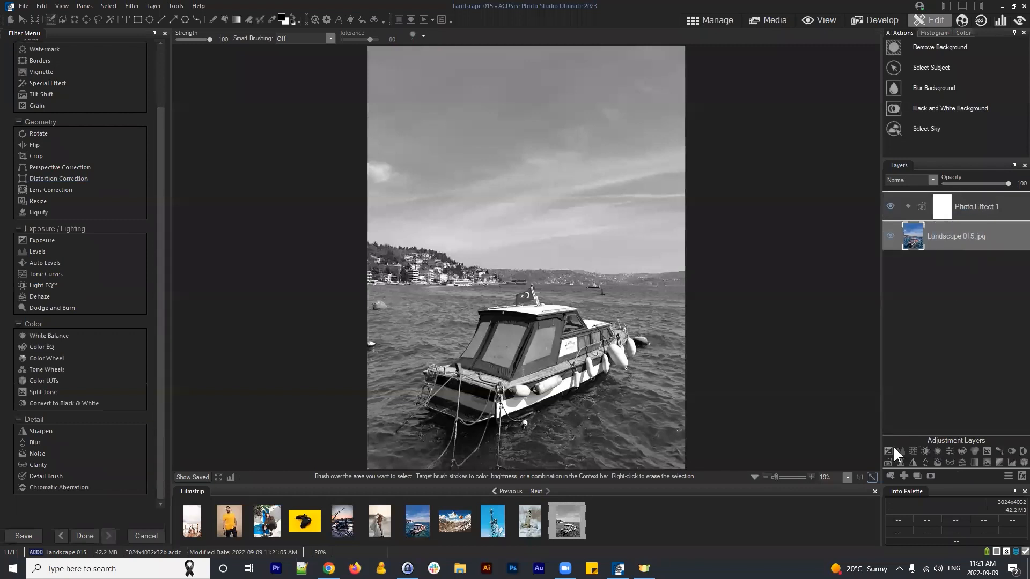
click(916, 475)
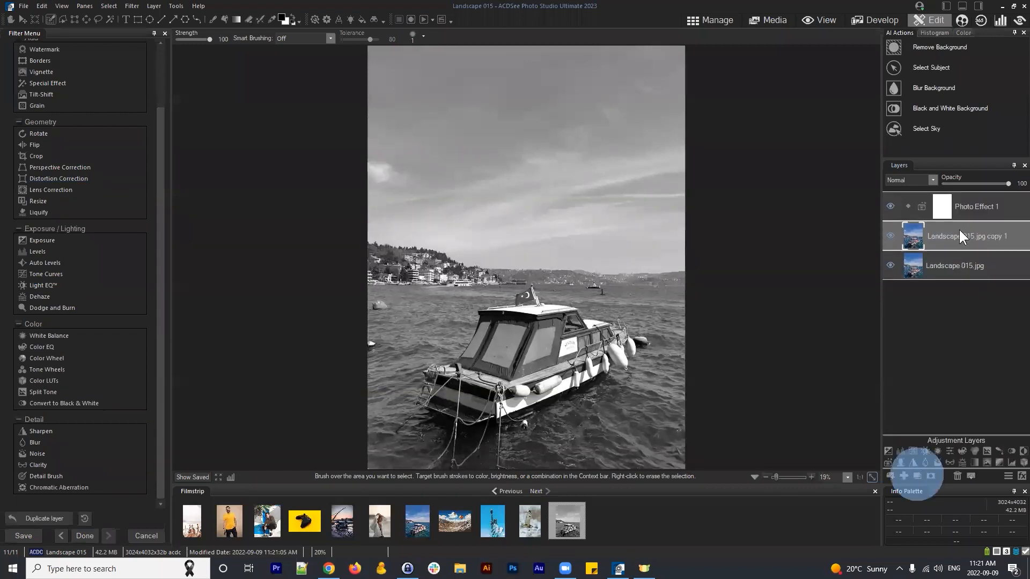
click(958, 235)
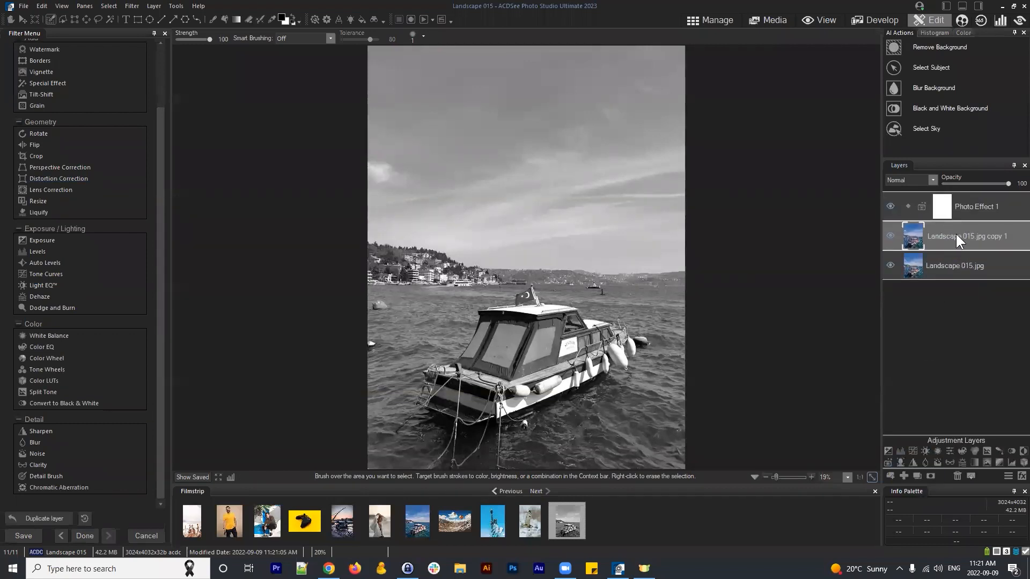
click(943, 269)
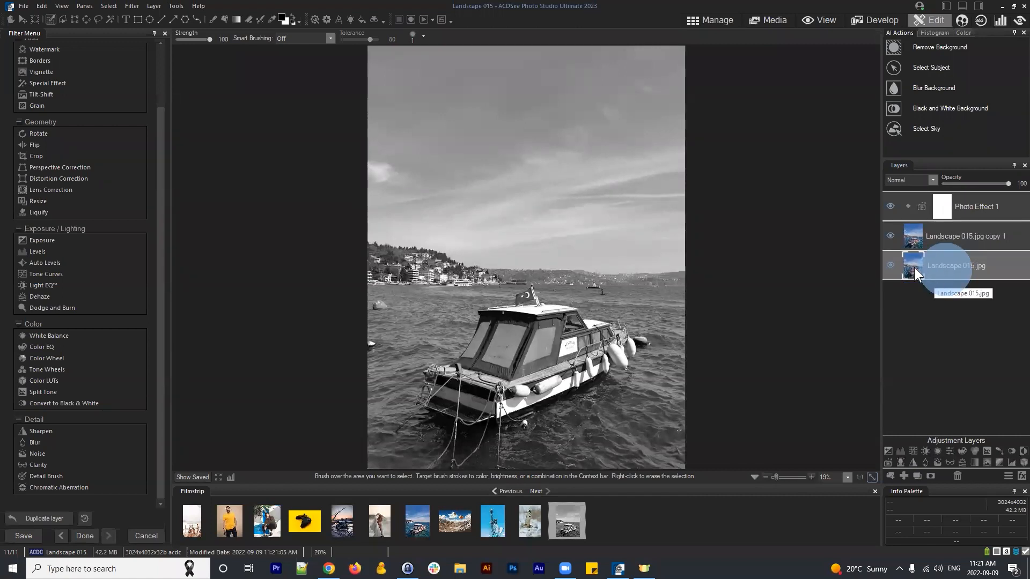
Apply the Bob Ross special effect to the duplicated image layer with its current settings
click(925, 238)
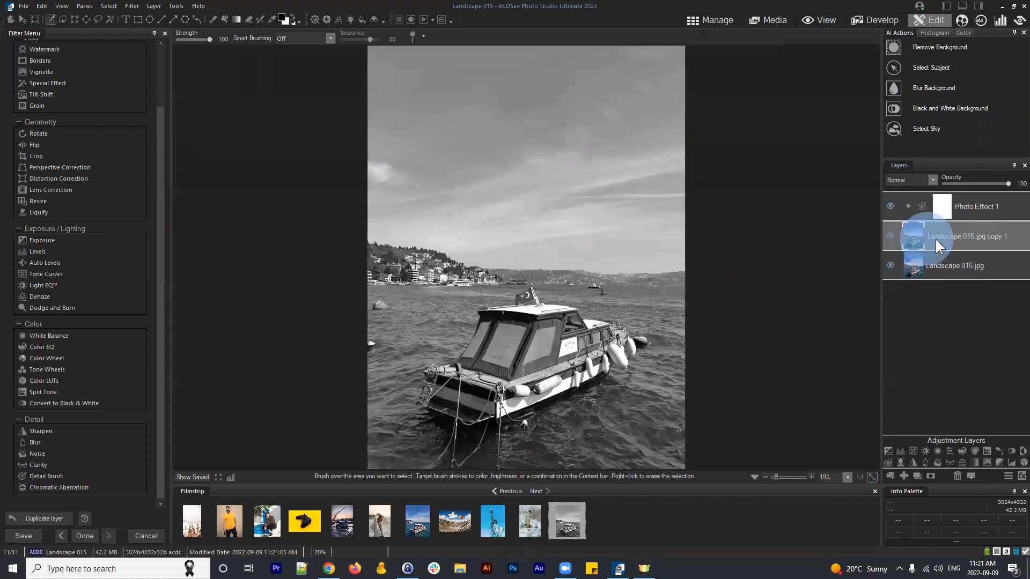
click(954, 235)
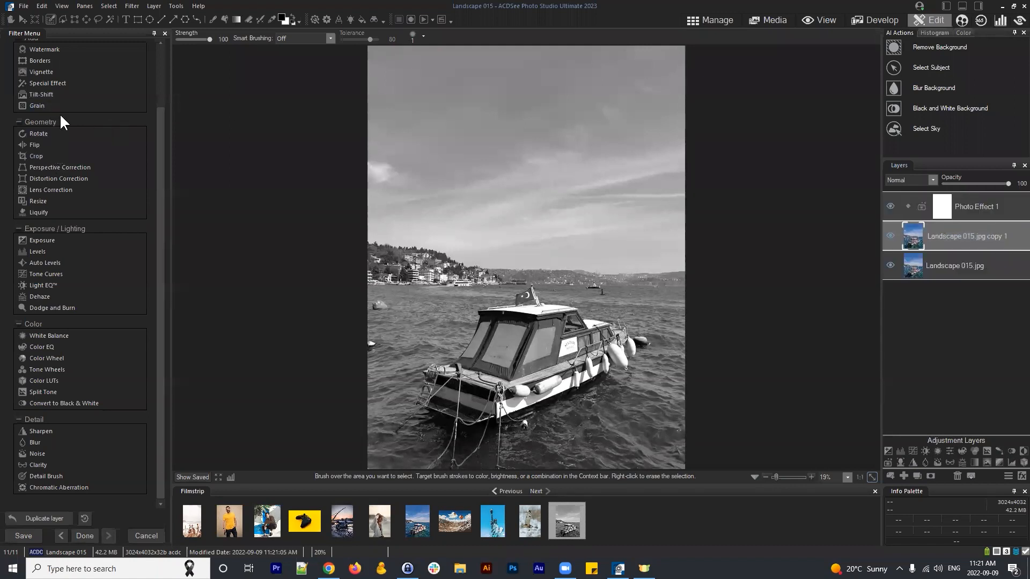
click(44, 83)
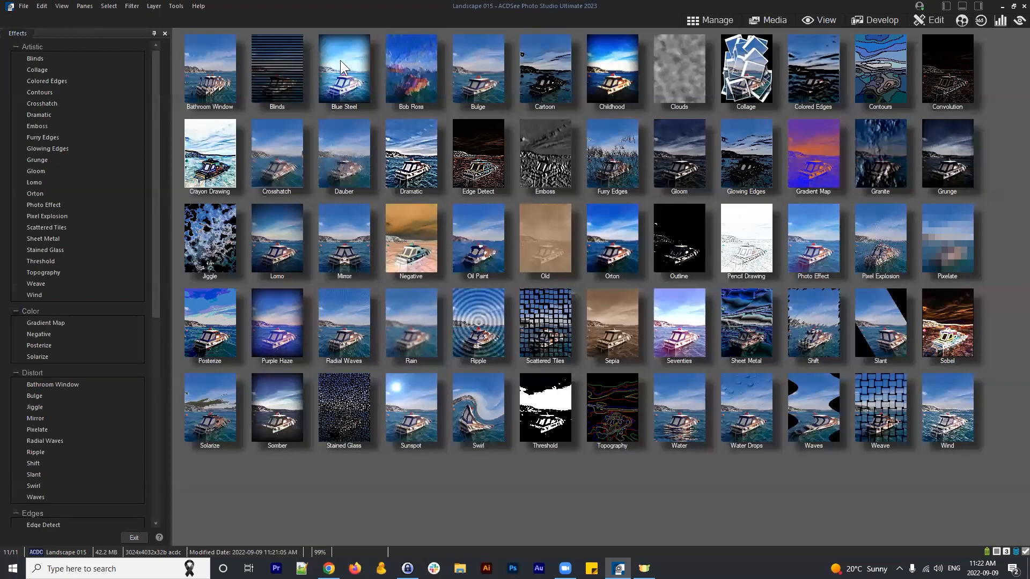
click(420, 67)
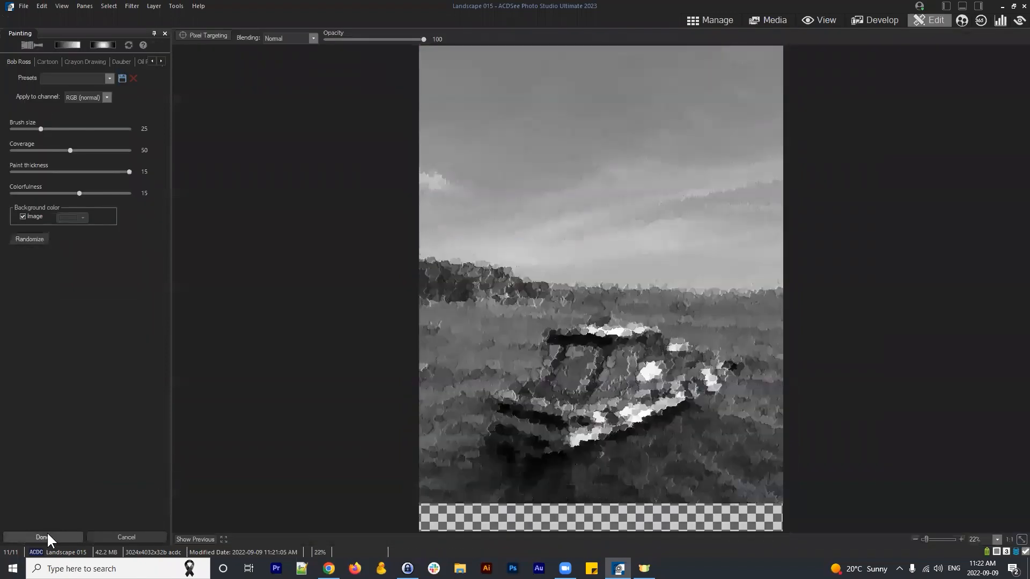
click(45, 536)
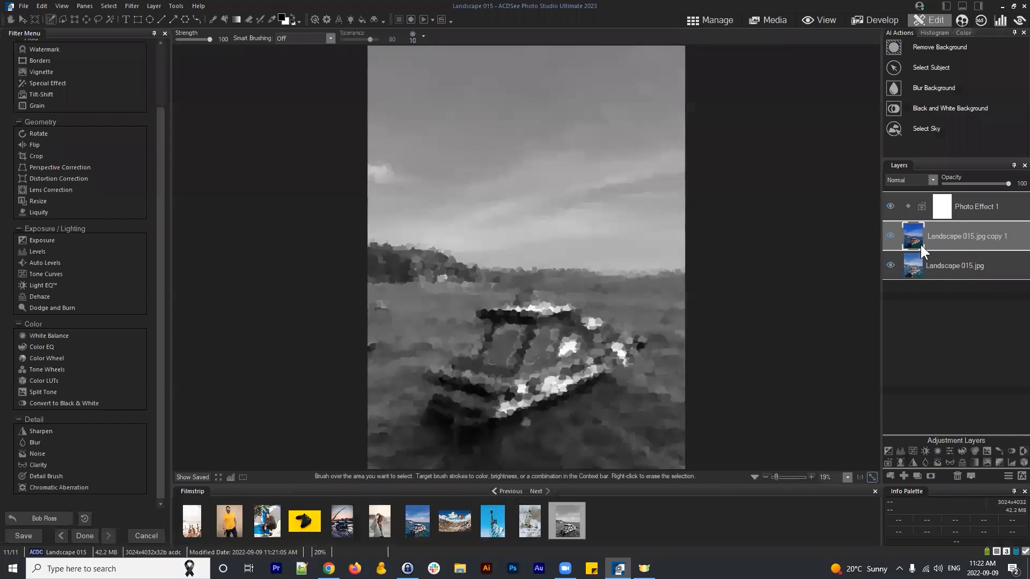
Toggle the painted copy's visibility and move that layer above the Photo Effect layer
click(890, 236)
click(891, 236)
click(893, 236)
drag(982, 235, 977, 203)
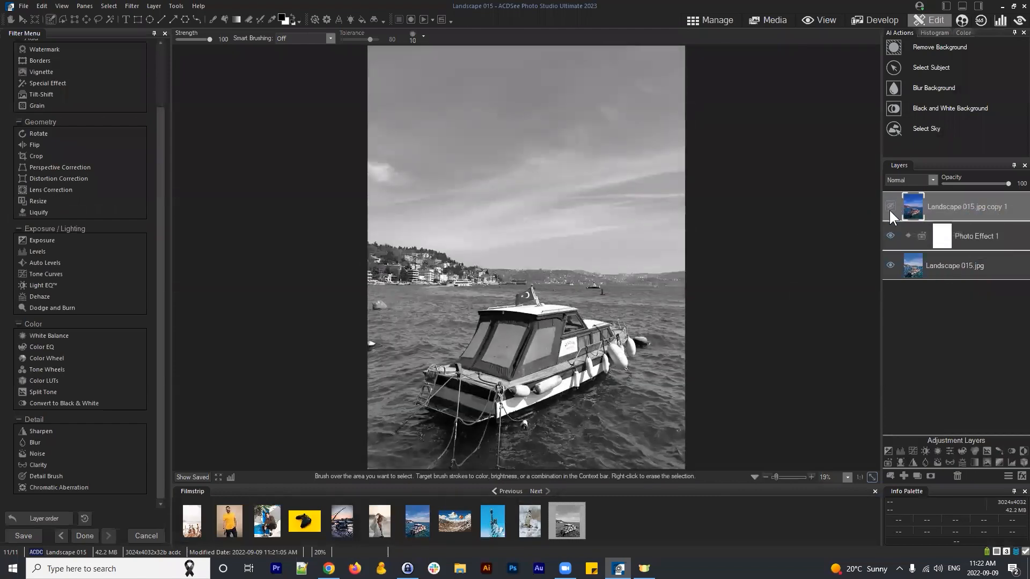
Switch the painted copy off and on repeatedly to compare it with the layers beneath, and leave it shown
click(890, 209)
click(889, 210)
click(889, 210)
click(890, 210)
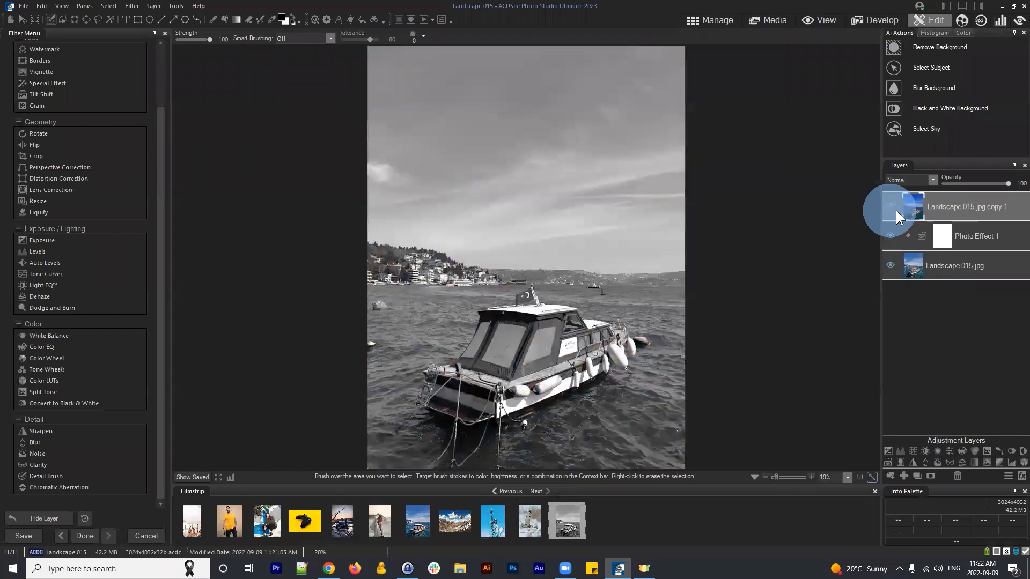
click(891, 209)
click(891, 206)
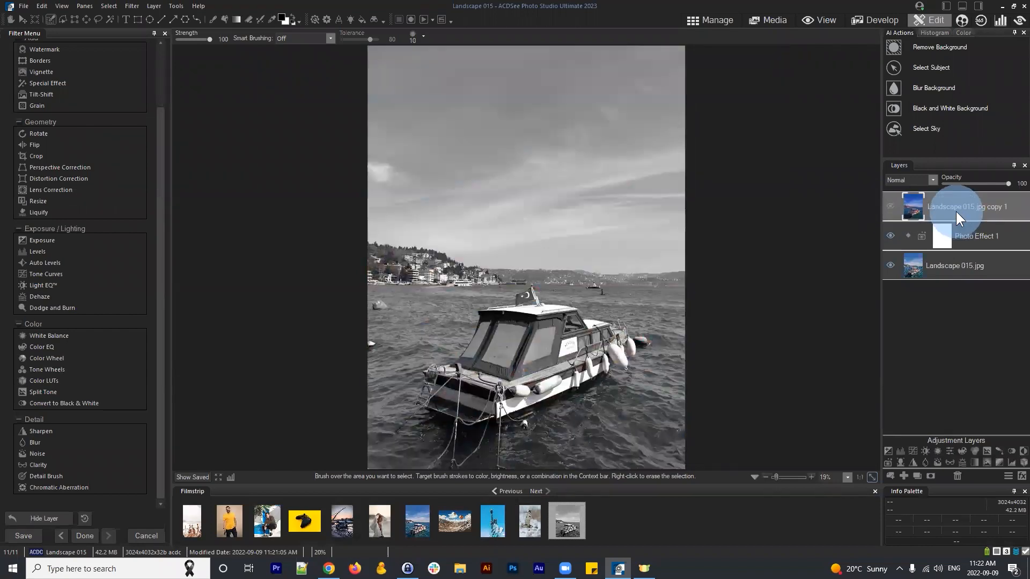
click(889, 206)
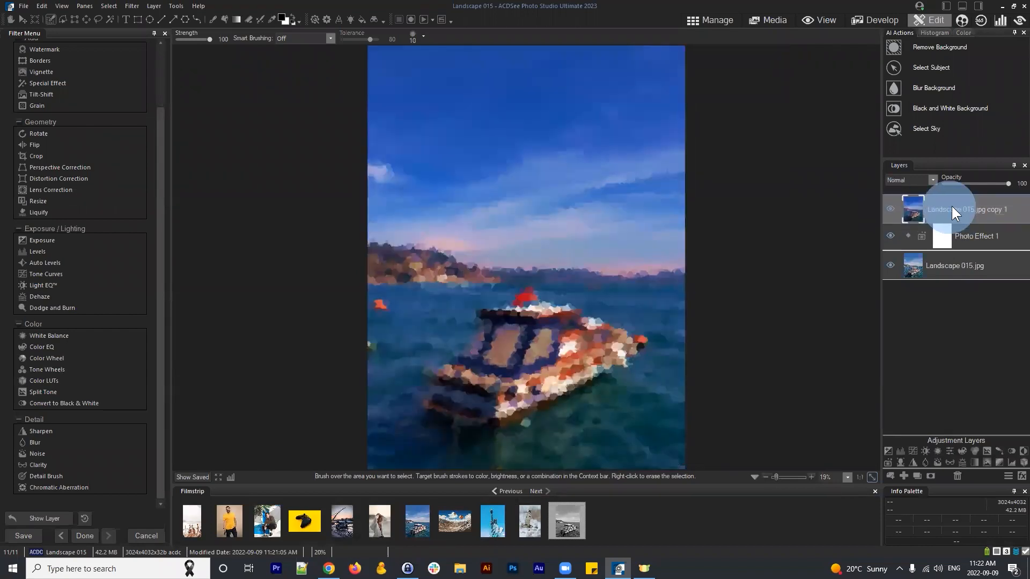
Move the painted Landscape 015.jpg copy to the bottom of the layer stack and toggle the middle layer's visibility to compare
click(955, 262)
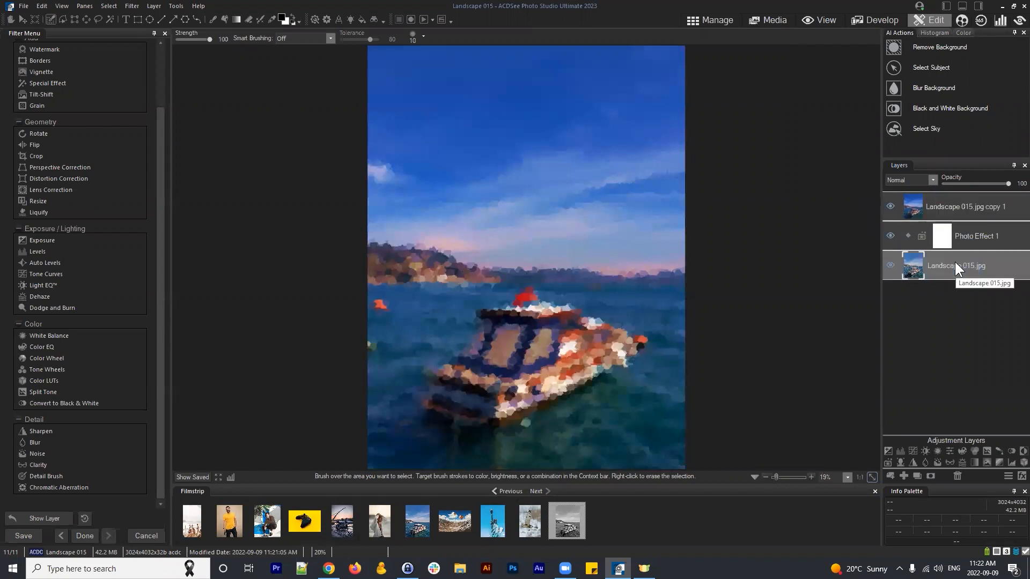
click(890, 236)
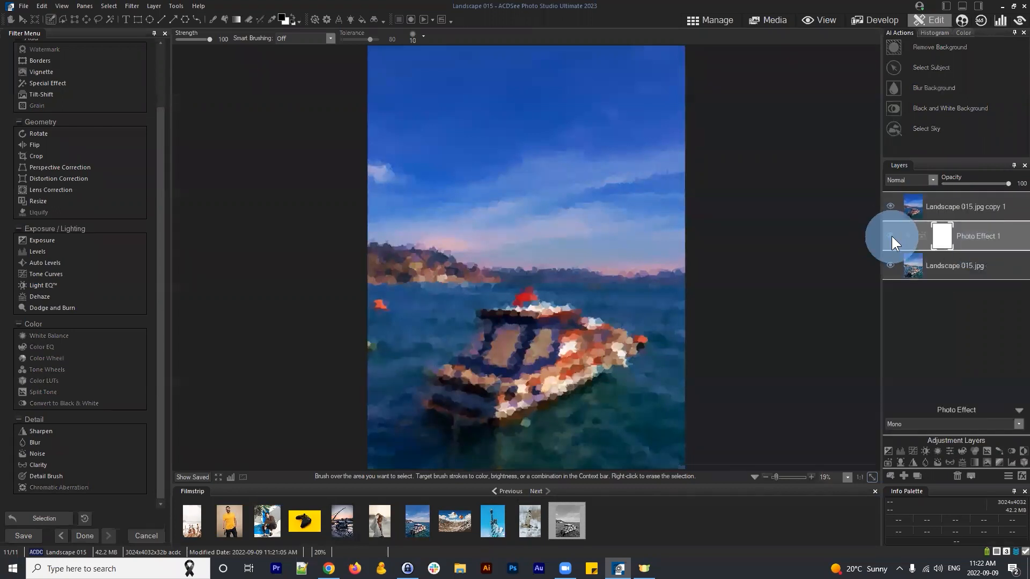
drag(938, 211, 974, 284)
click(890, 234)
click(890, 234)
click(890, 234)
click(890, 234)
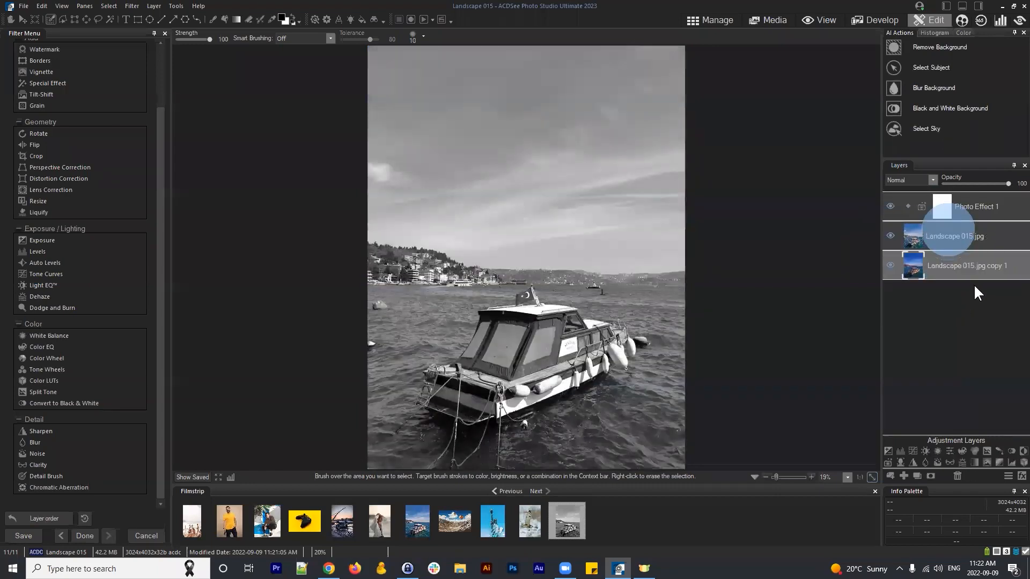
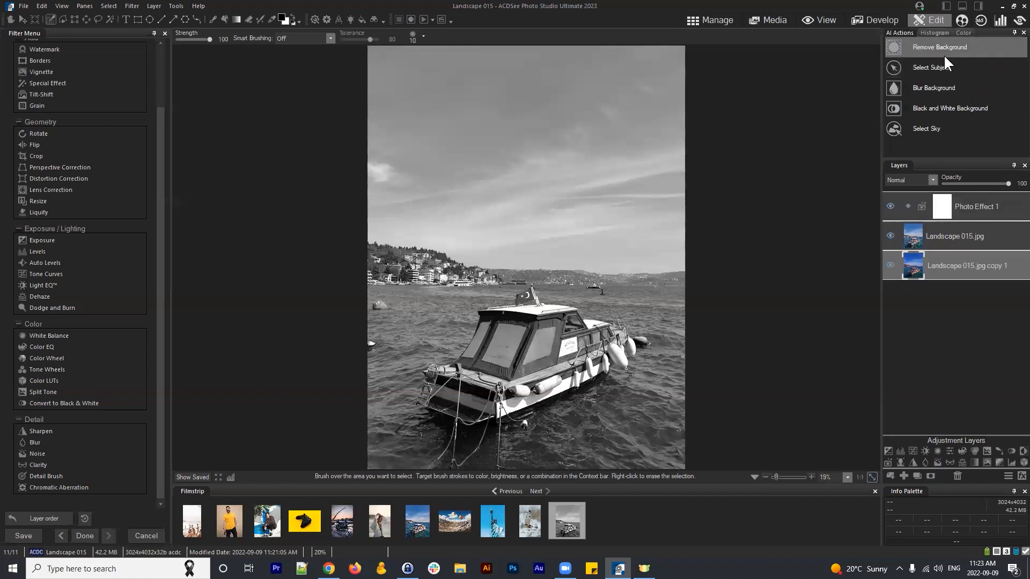
Delete the Photo Effect layer and the painted copy, leaving only the Landscape 015.jpg layer
click(974, 219)
click(955, 476)
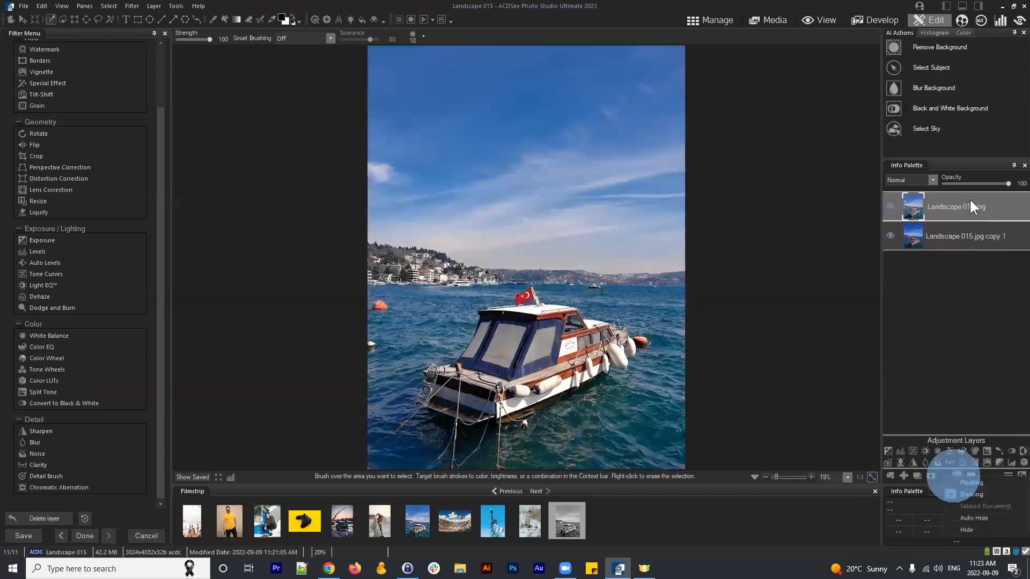
click(950, 238)
click(956, 476)
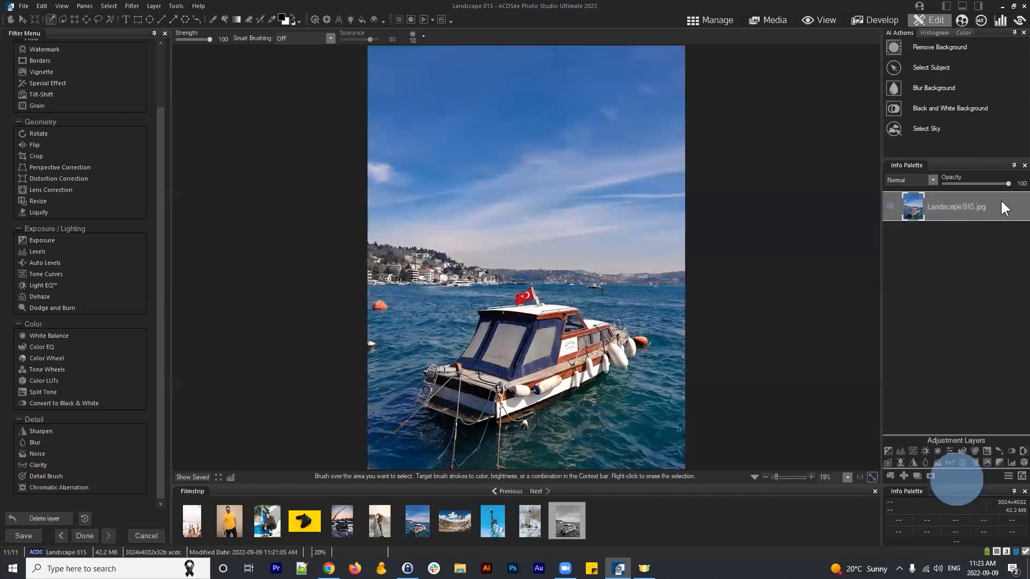
Select the boat with the Select Subject AI action, and try turning the selection into a layer mask before undoing the mask
click(964, 199)
click(925, 67)
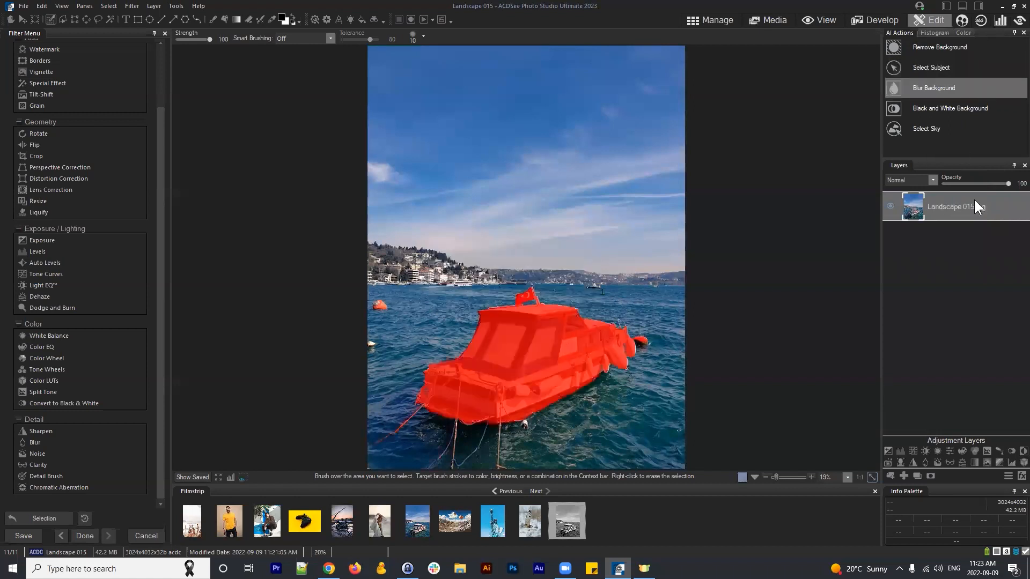
click(930, 476)
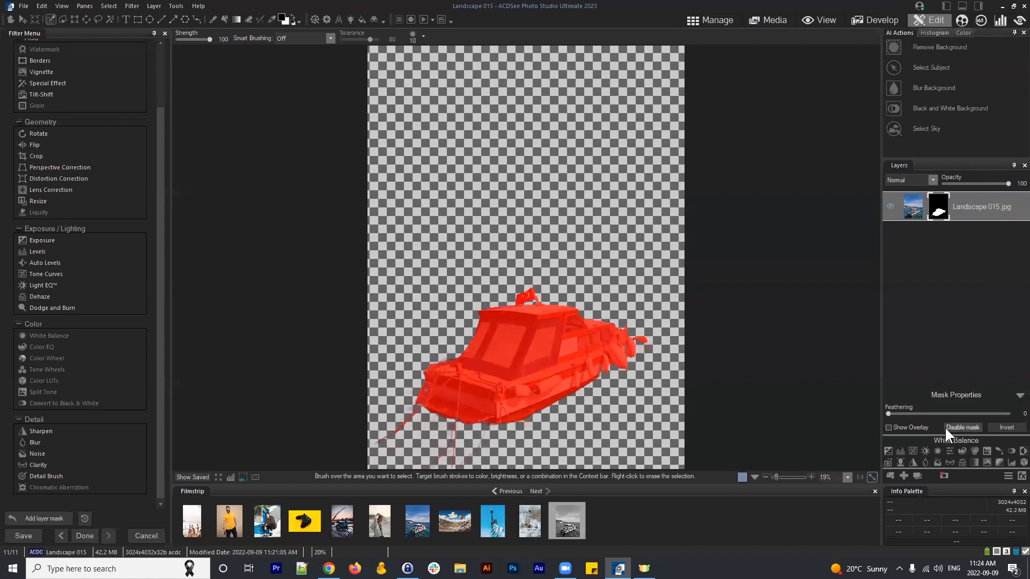
key(ctrl+z)
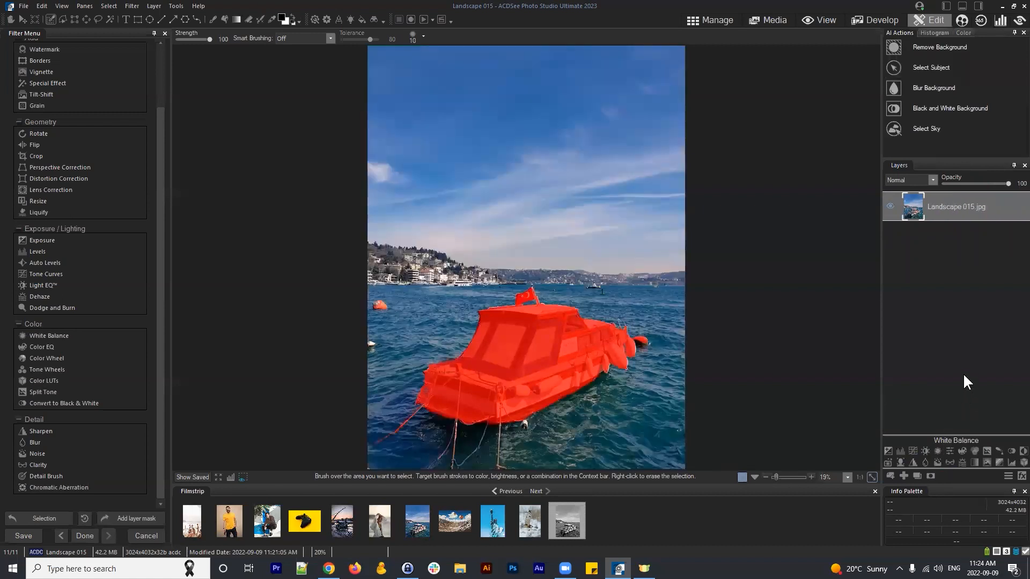
Add a Blur adjustment layer from the boat selection and invert its mask so the blur affects only the background
click(926, 459)
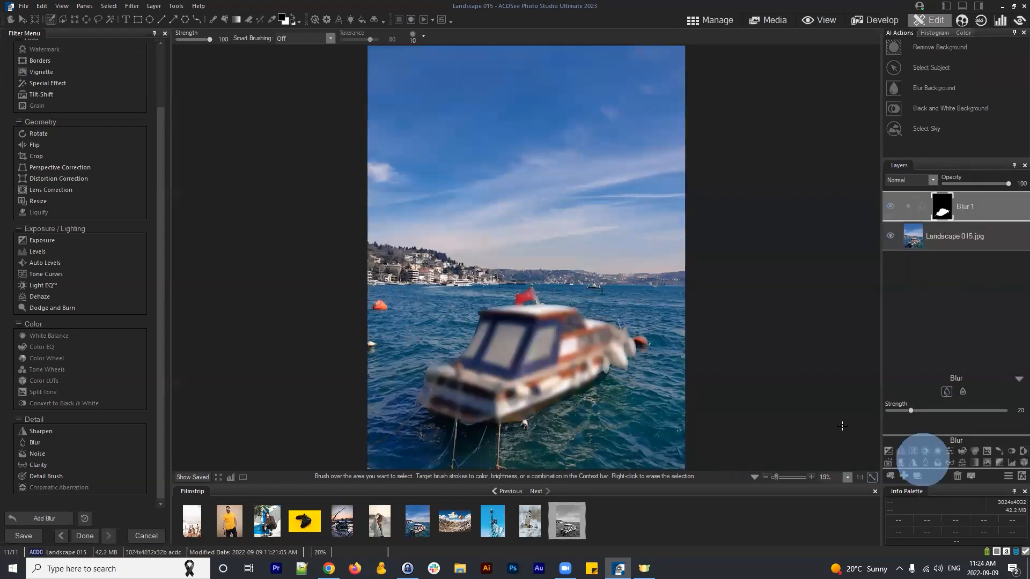
click(943, 209)
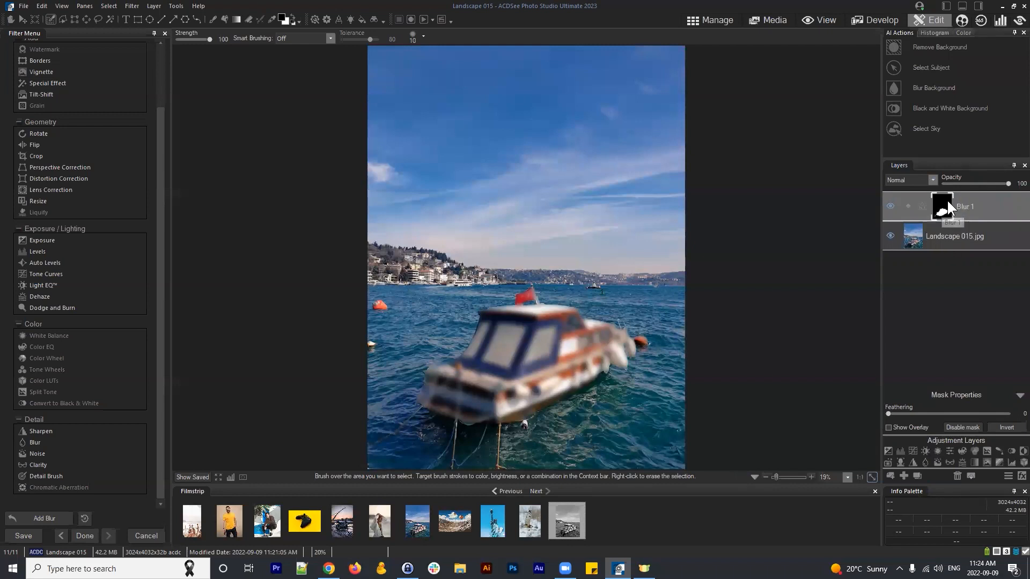
click(1007, 428)
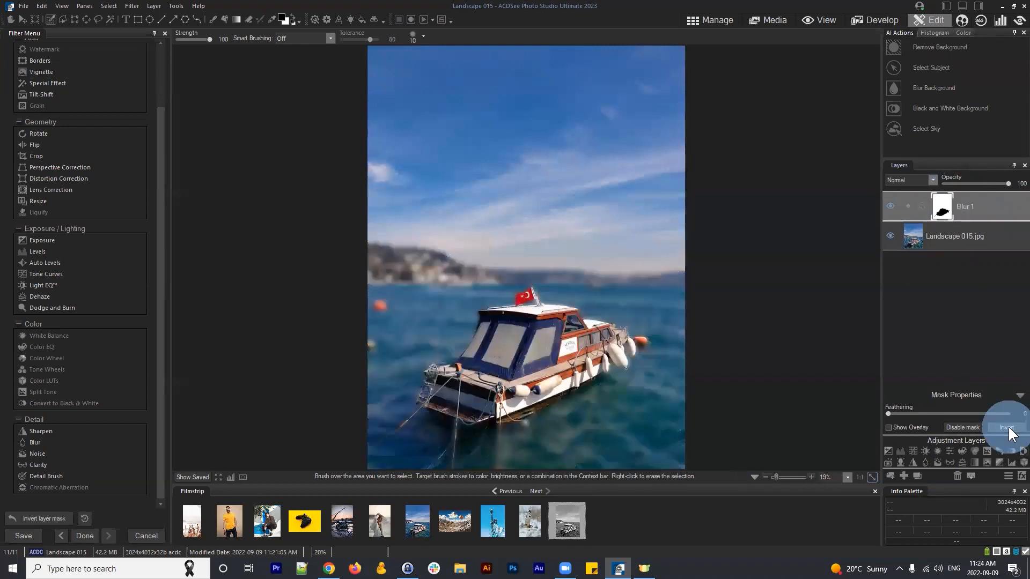
Set the background Blur adjustment's strength to 9
click(921, 204)
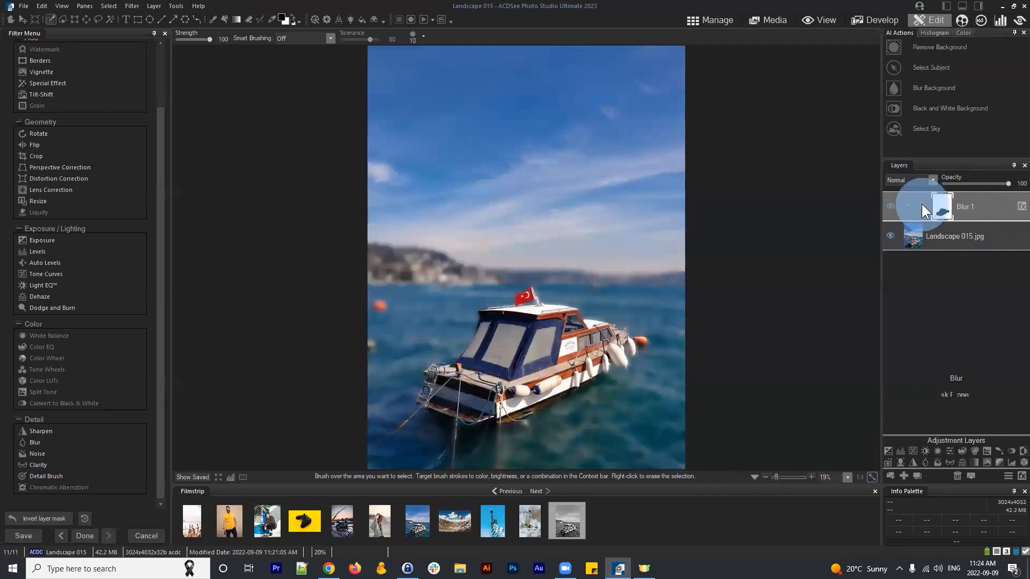
drag(914, 409, 897, 407)
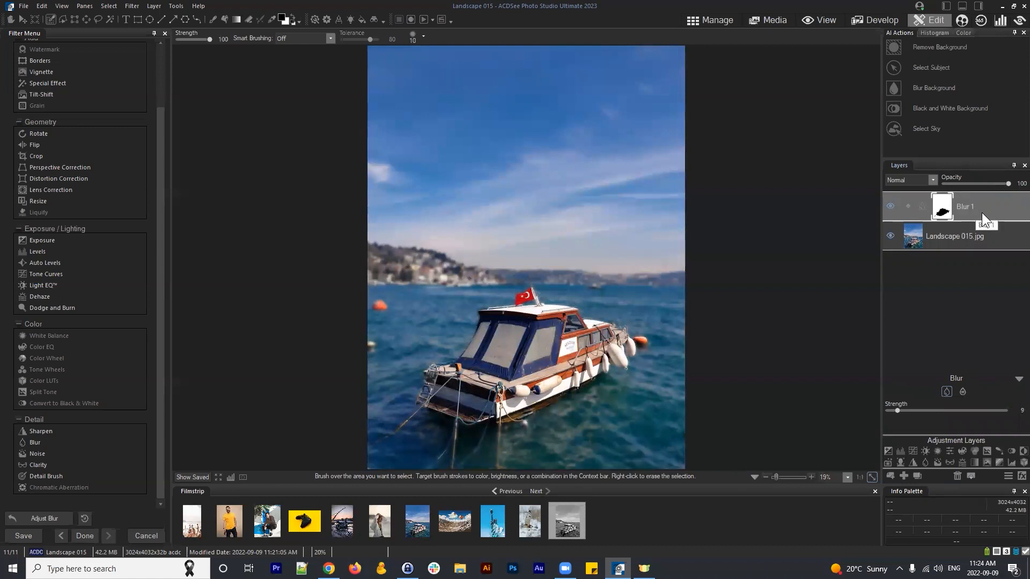
click(981, 236)
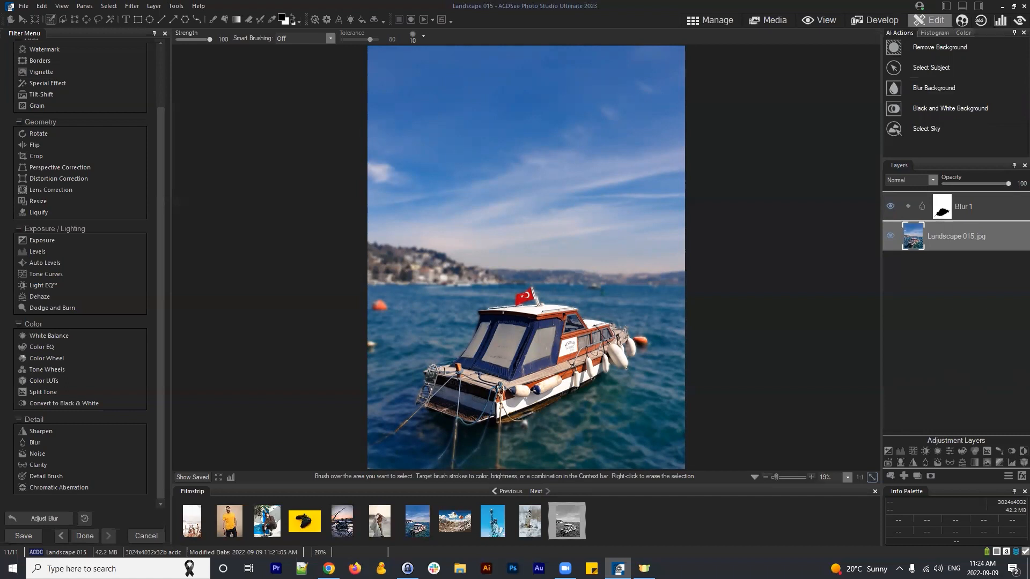
Delete the Blur adjustment layer above Landscape 015.jpg
click(1009, 206)
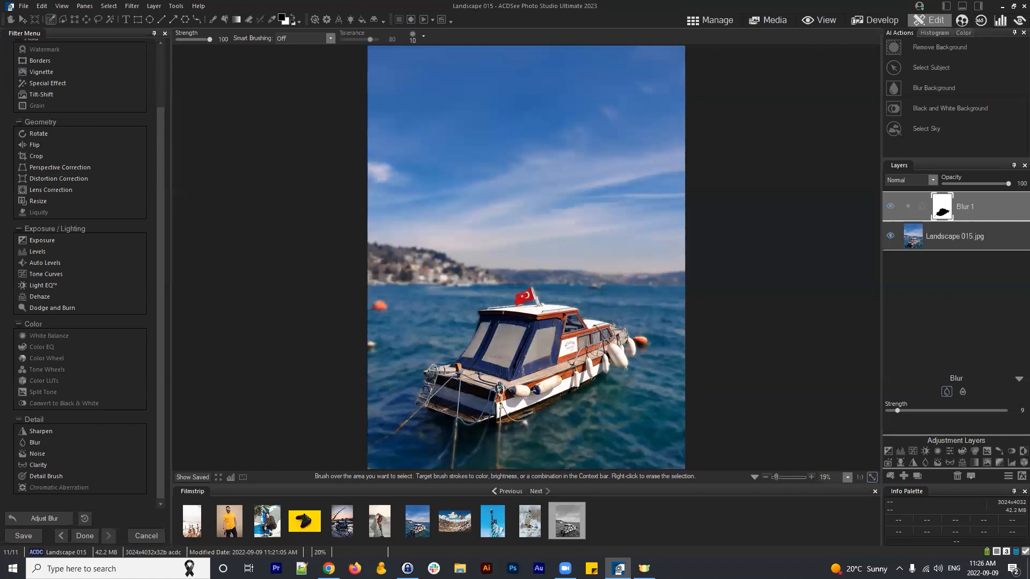
click(962, 203)
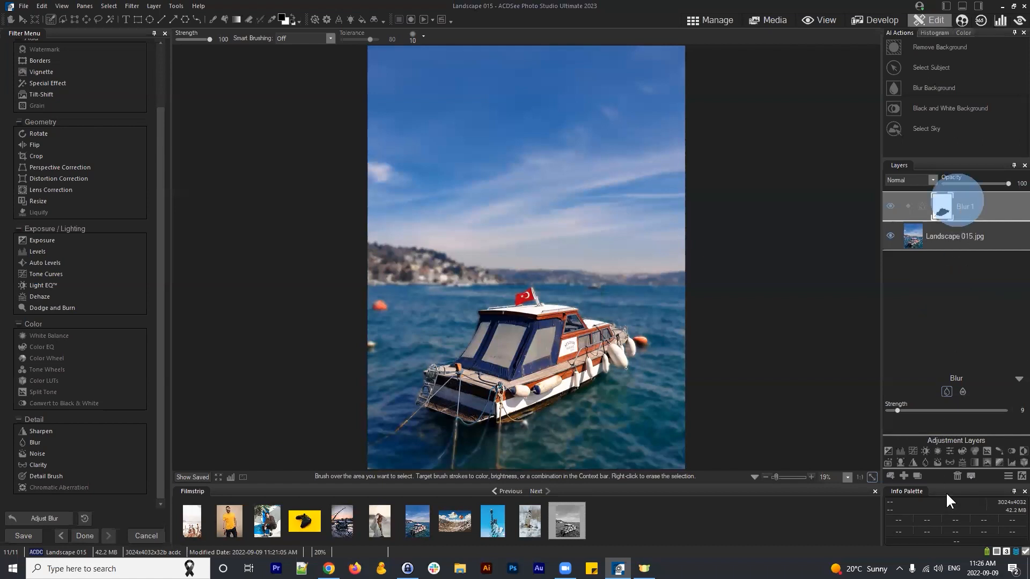
click(957, 476)
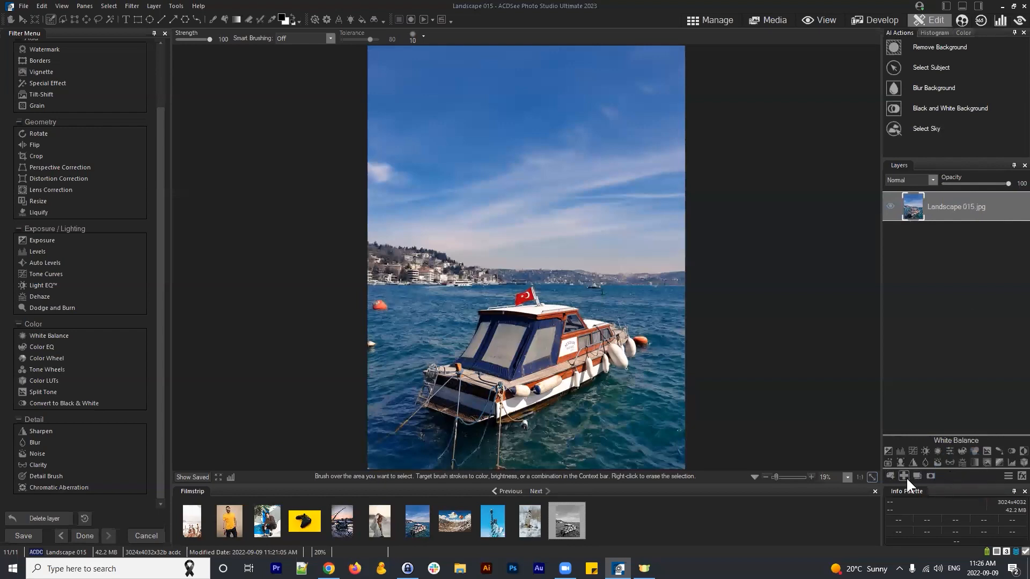
Return to Manage mode without saving the Landscape 015 edits, and show Advanced Search with Landscape 148 selected
click(732, 20)
click(541, 285)
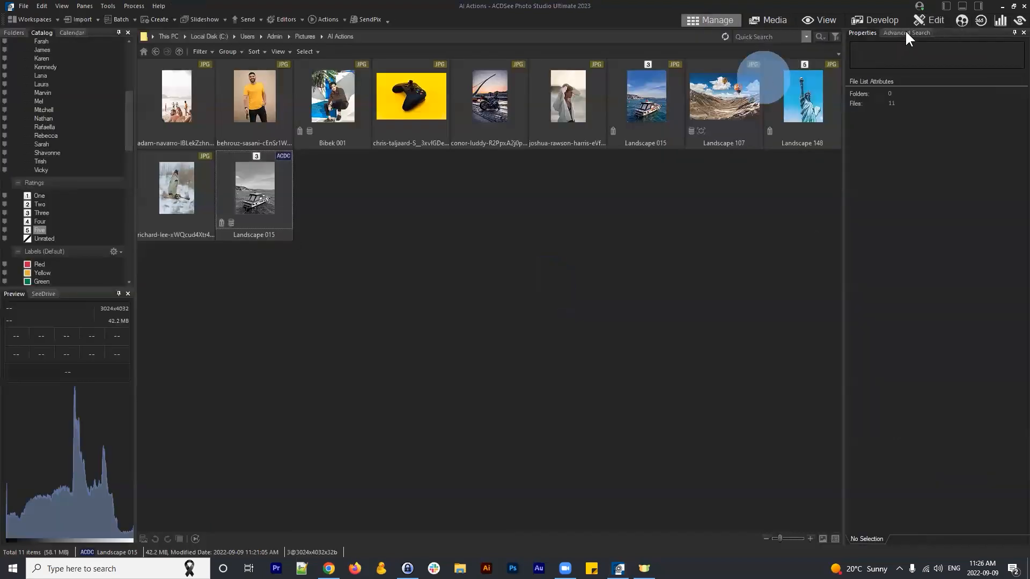
click(906, 30)
click(802, 107)
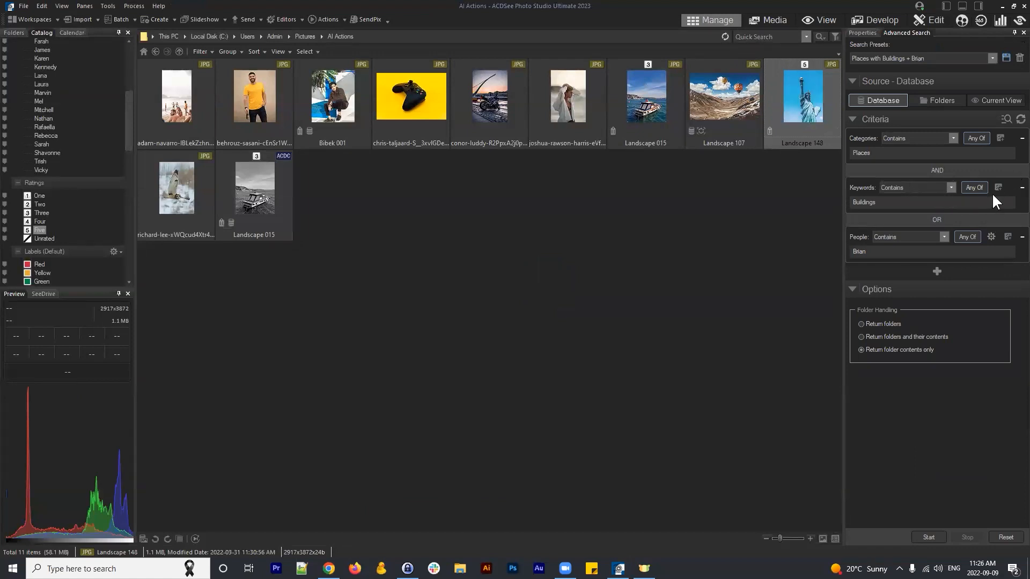
Open the Advanced Search criteria for editing and move the People criterion to the top of the list
click(938, 271)
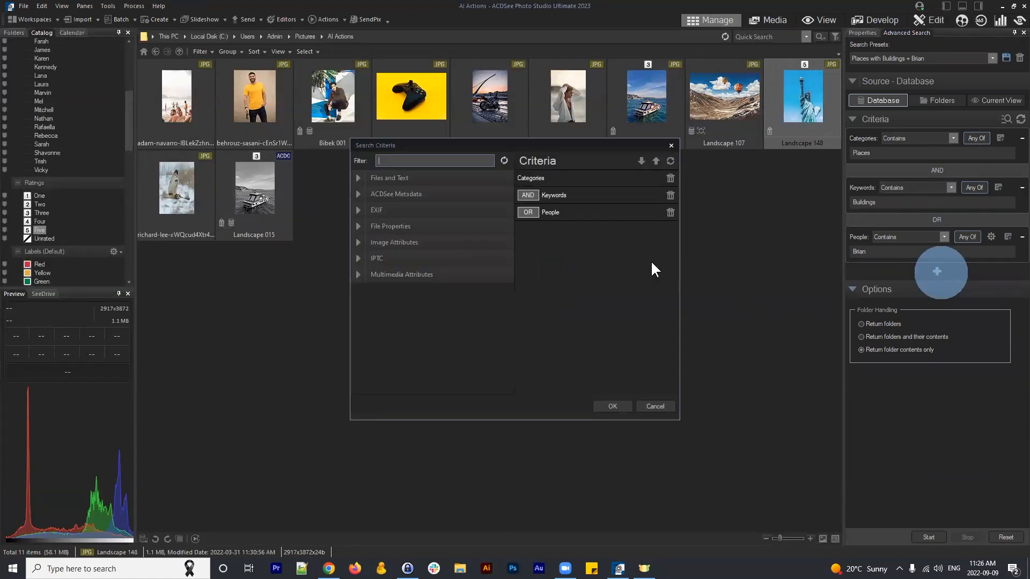
click(561, 194)
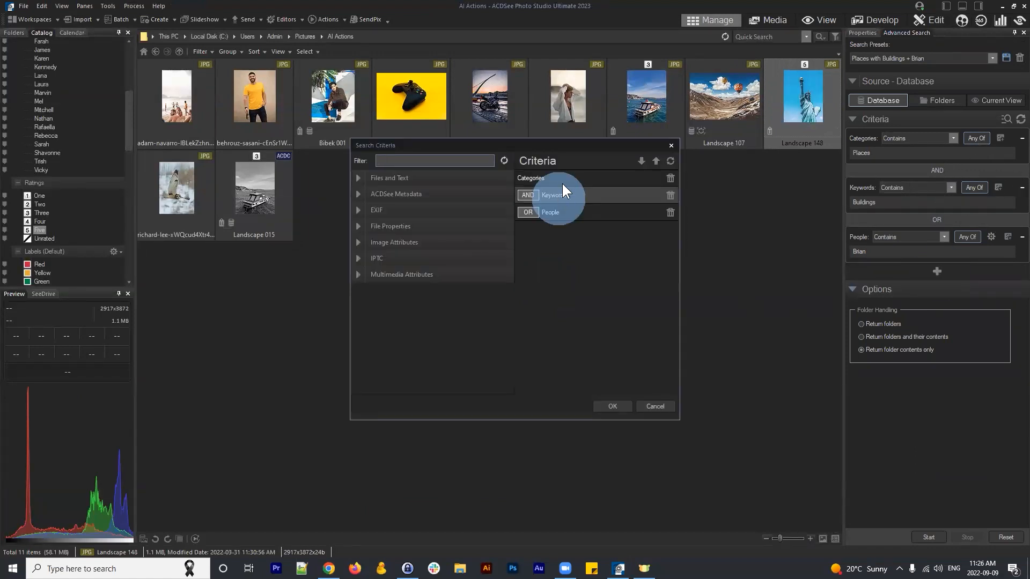
click(595, 206)
click(656, 161)
click(656, 161)
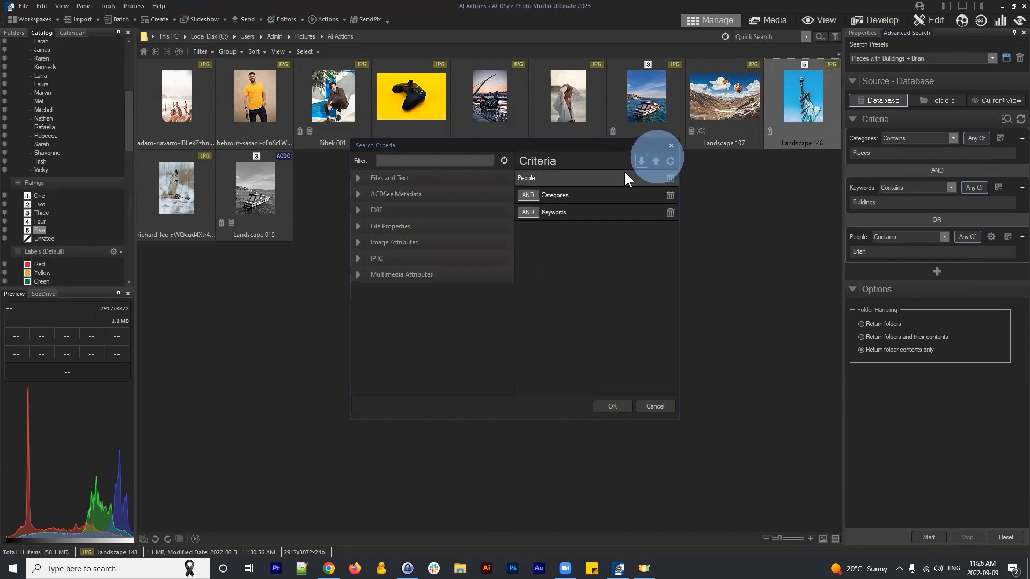
Move the Keywords criterion above Categories and close the search criteria without applying the new order
click(568, 177)
click(582, 198)
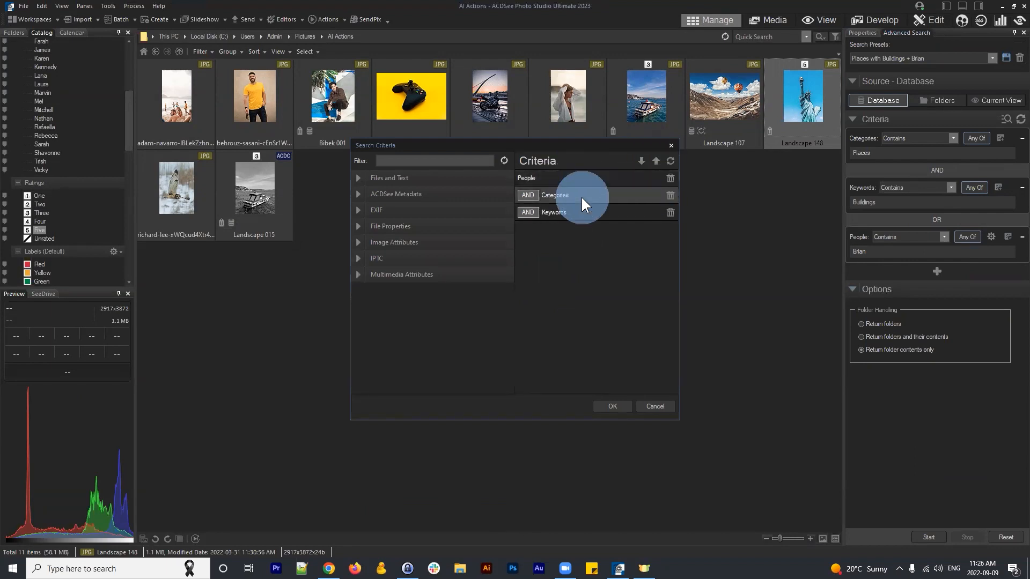
click(589, 205)
click(655, 160)
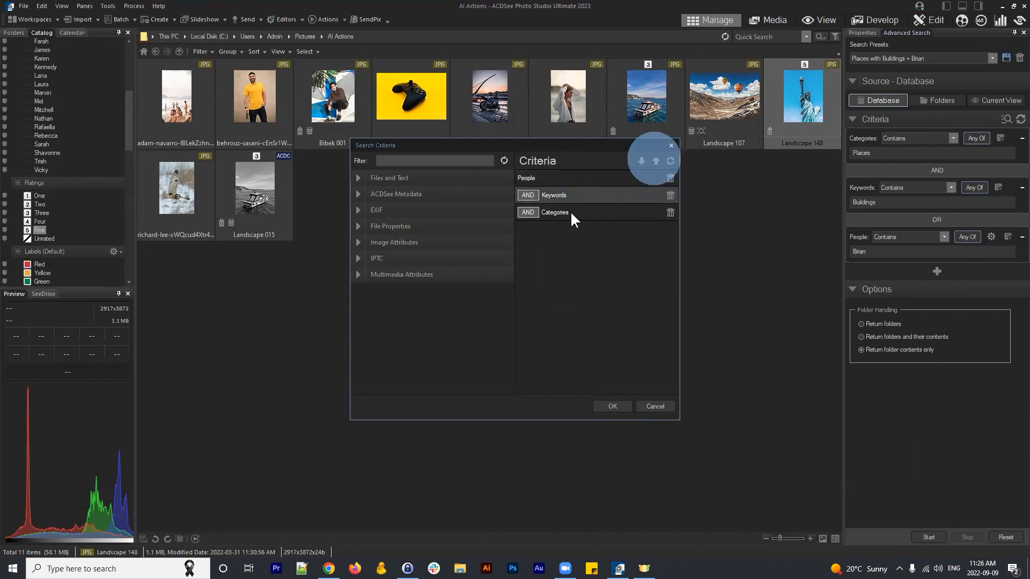
click(573, 213)
click(579, 197)
click(585, 176)
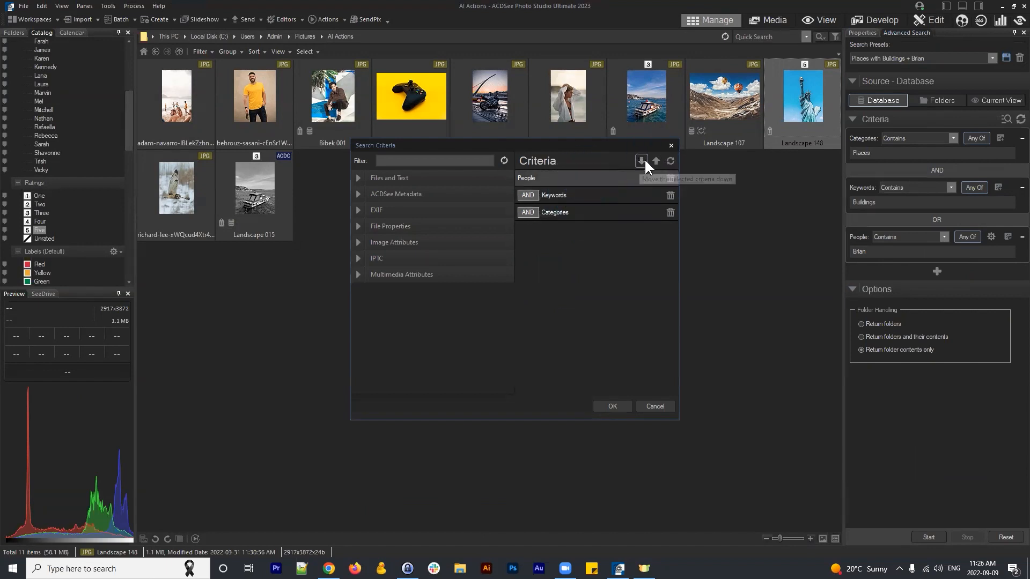
click(671, 146)
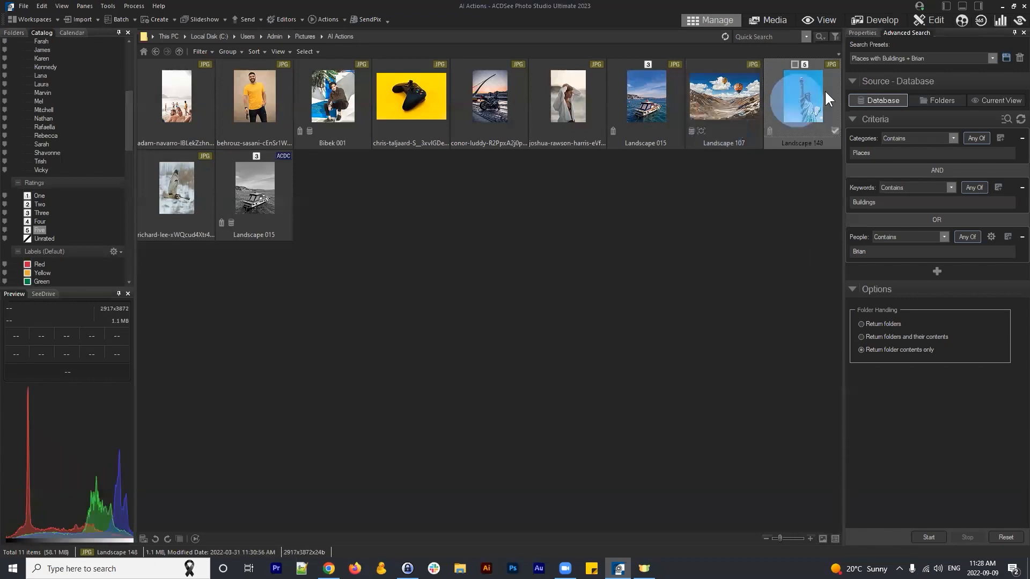
Open Landscape 148 in Edit mode and start the Liquify filter on it
click(926, 21)
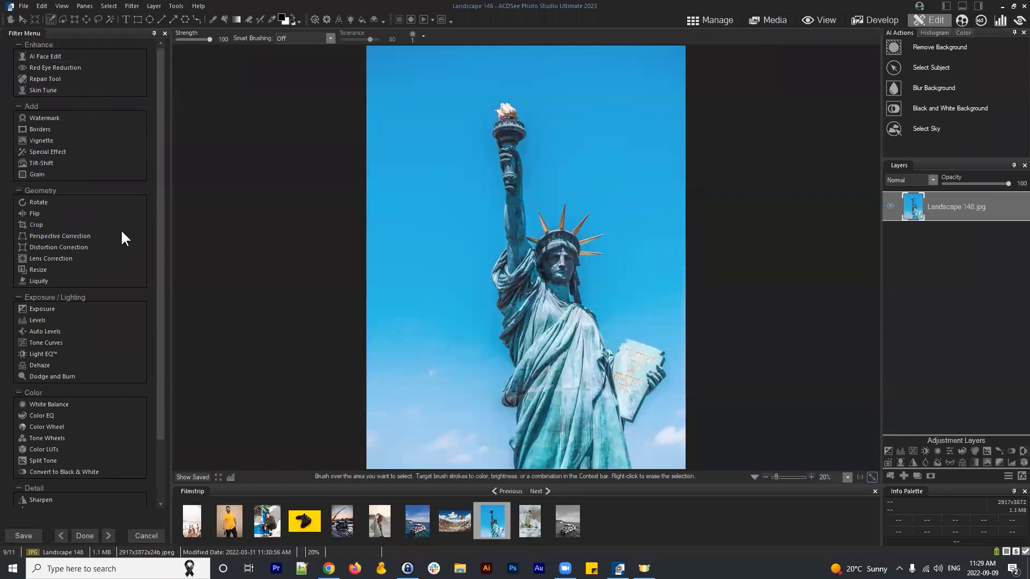
scroll(119, 231, down, 2)
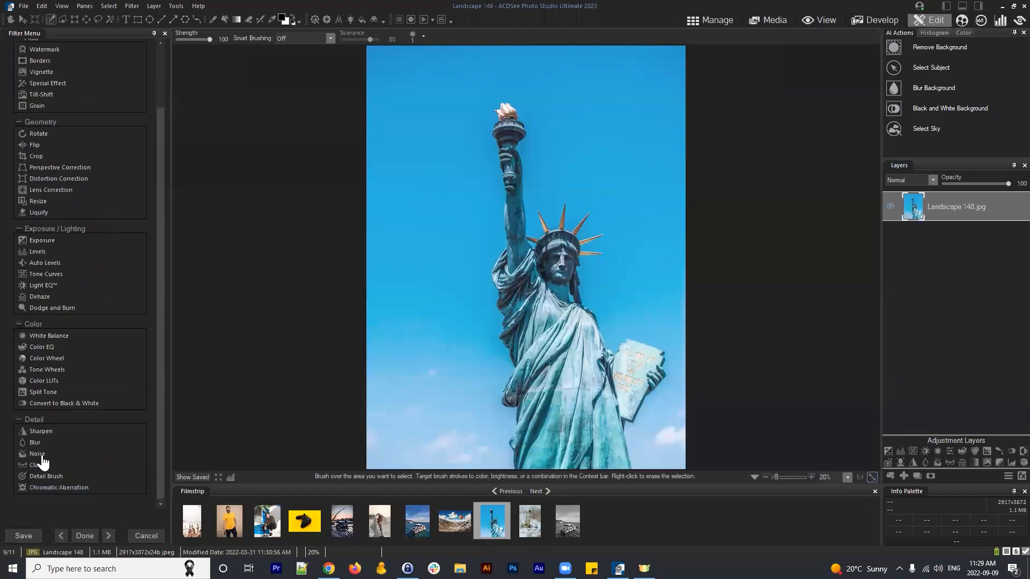
scroll(72, 230, up, 1)
scroll(78, 189, up, 1)
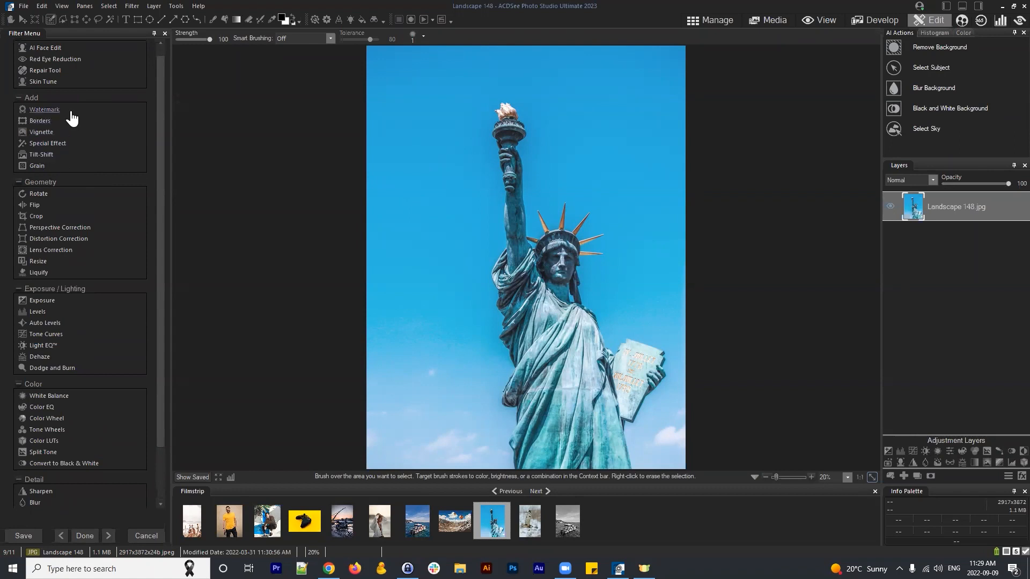
click(39, 272)
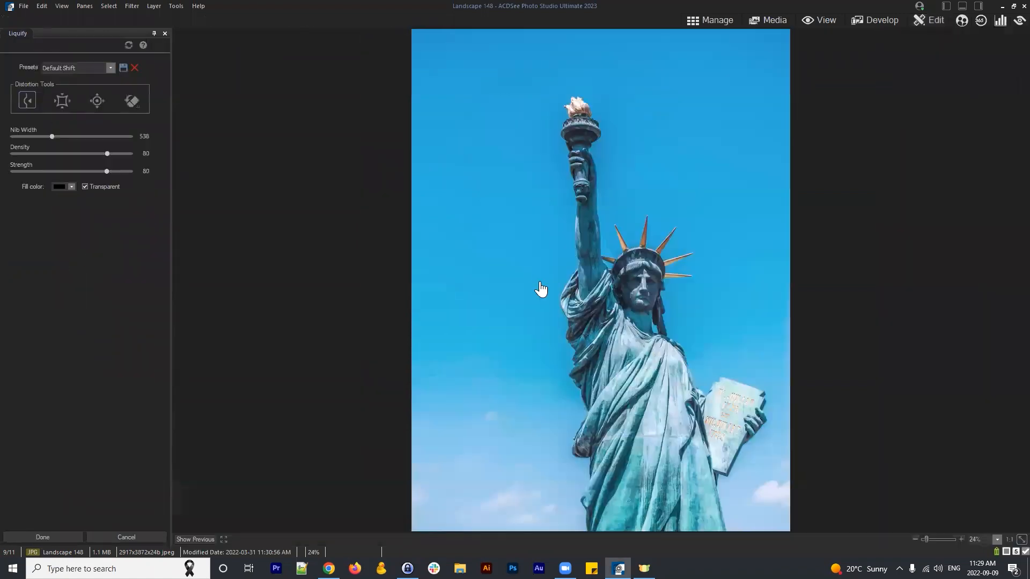
Warp the statue's body, head and raised arm with several sweeping Liquify strokes using the Default Shift preset
mouse_move(490, 287)
mouse_down()
mouse_move(724, 161)
mouse_move(673, 397)
mouse_up()
drag(541, 463, 794, 276)
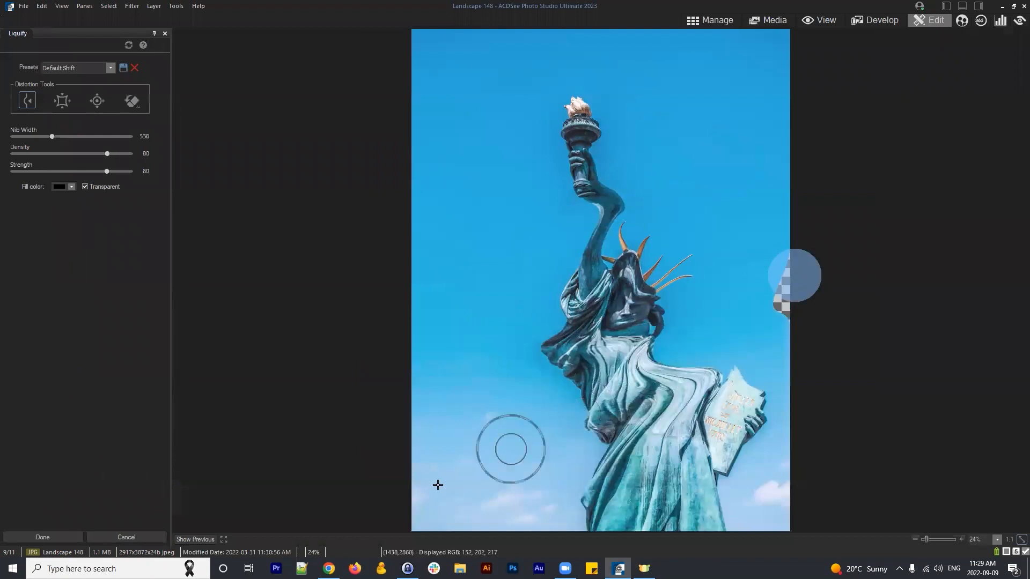
mouse_move(437, 485)
mouse_down()
mouse_move(698, 321)
mouse_move(700, 231)
mouse_up()
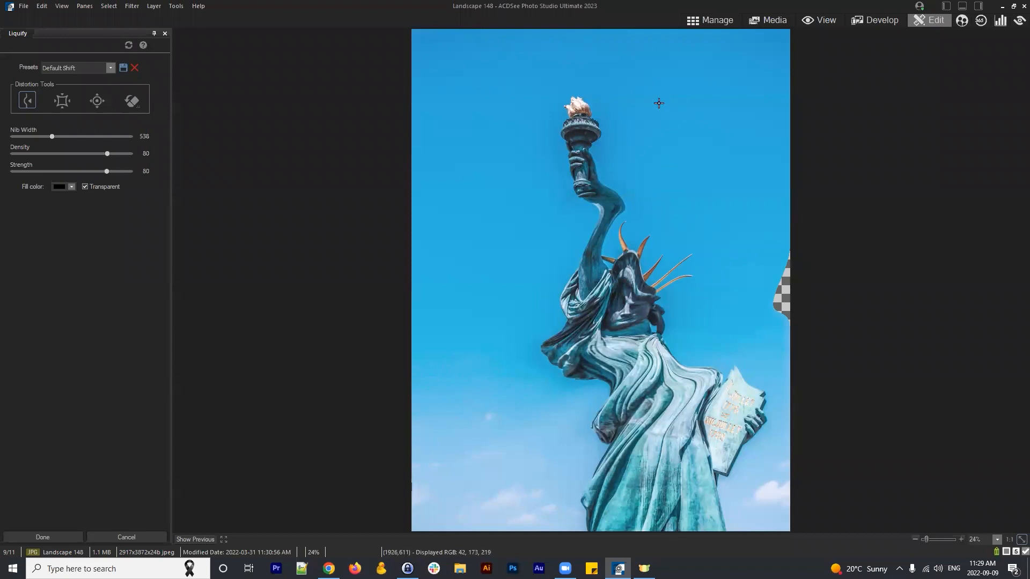
mouse_move(514, 199)
mouse_down()
mouse_move(646, 119)
mouse_move(507, 205)
mouse_up()
drag(502, 96, 669, 109)
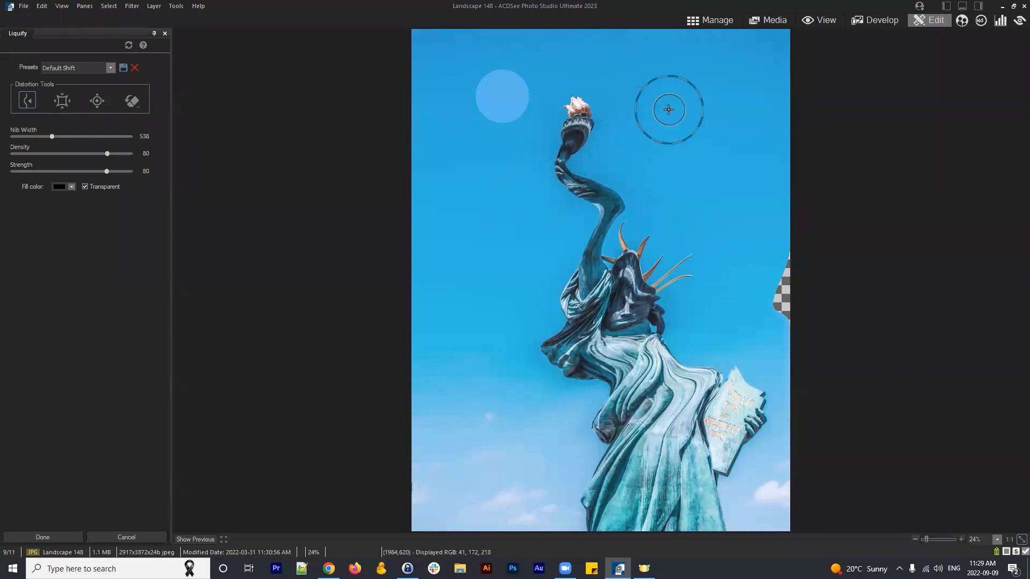
Switch to Chrome and search for "acdsee lightroom support" in a new tab to find the Photoshop and Lightroom migration page
click(329, 569)
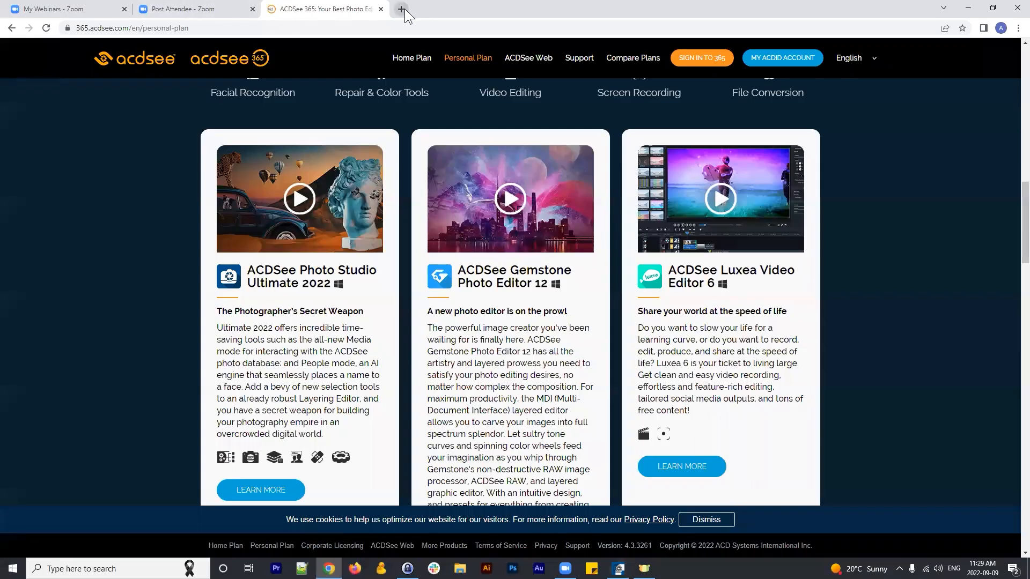
click(404, 10)
text(acdsee light)
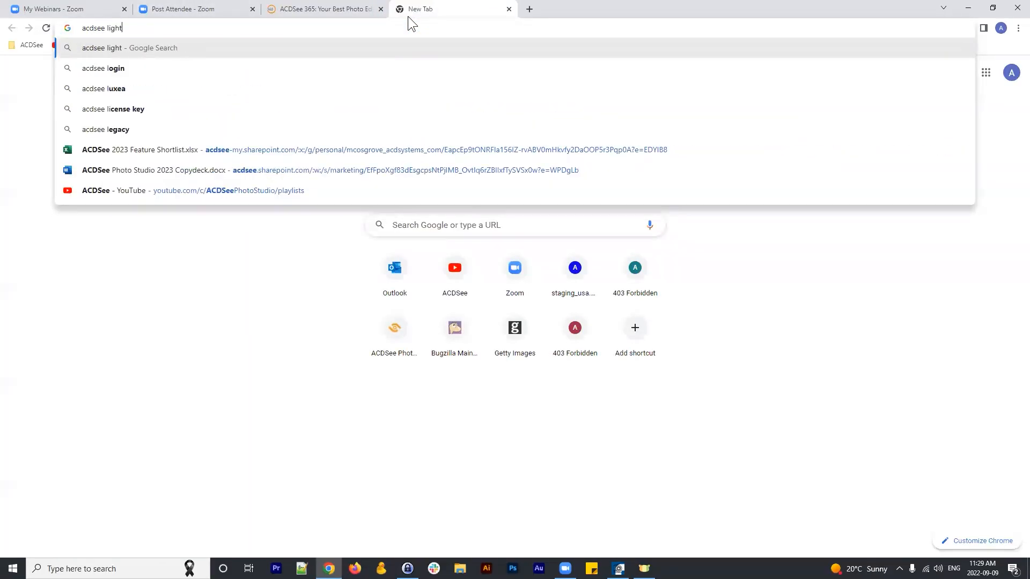
text(room support)
key(Return)
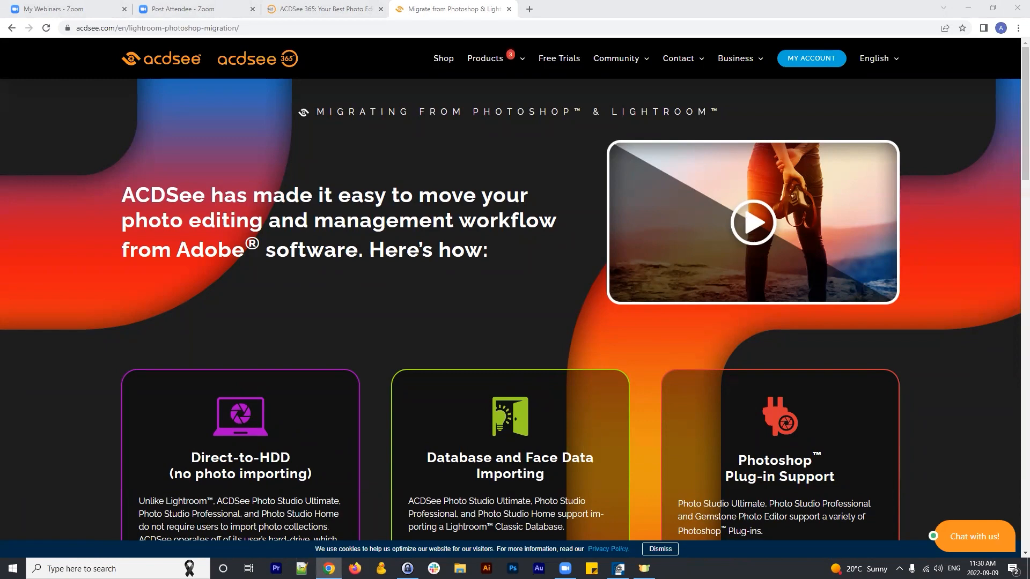
click(357, 8)
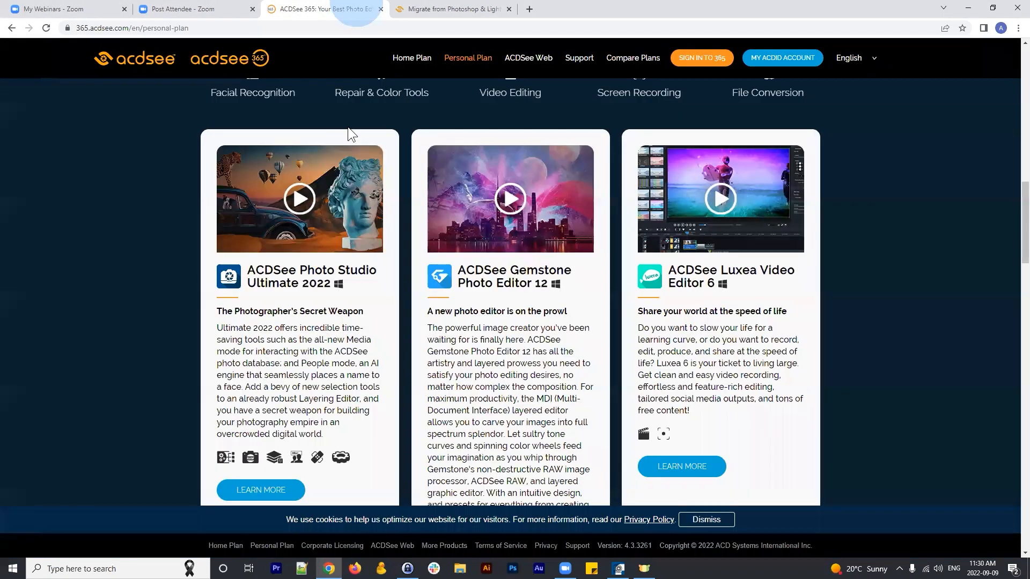
click(305, 25)
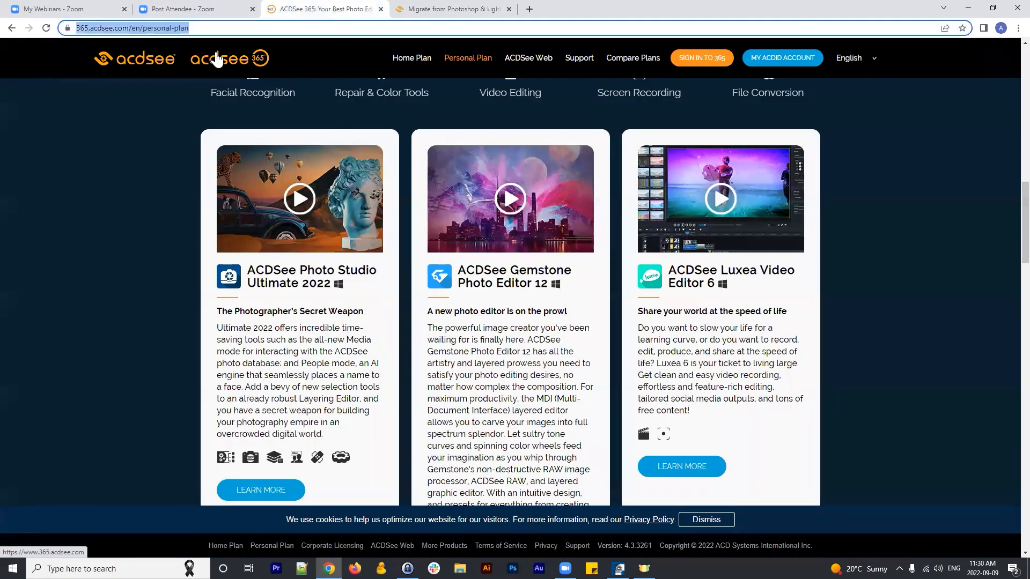
text(raw)
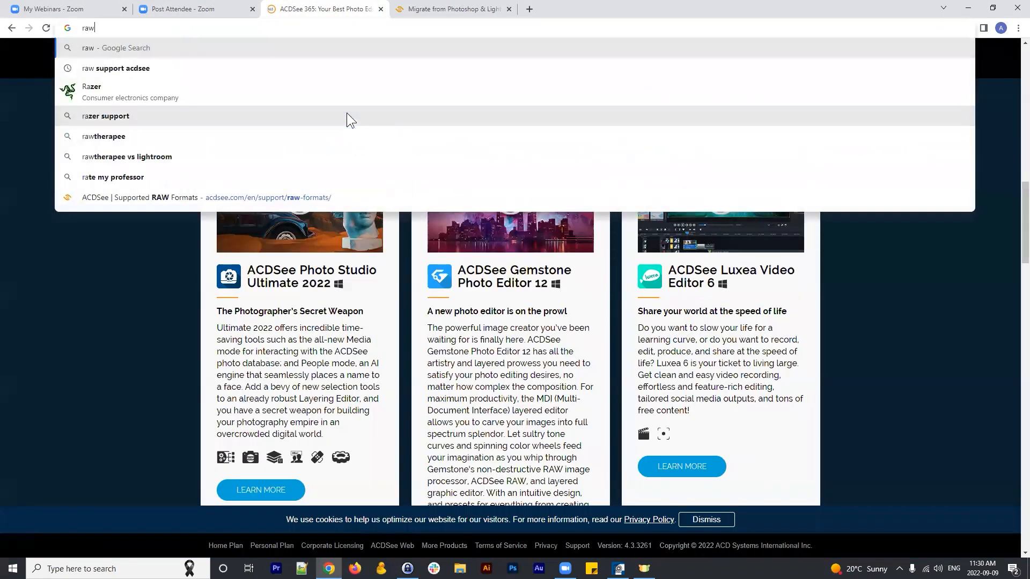
text( sup)
key(ctrl+a)
key(BackSpace)
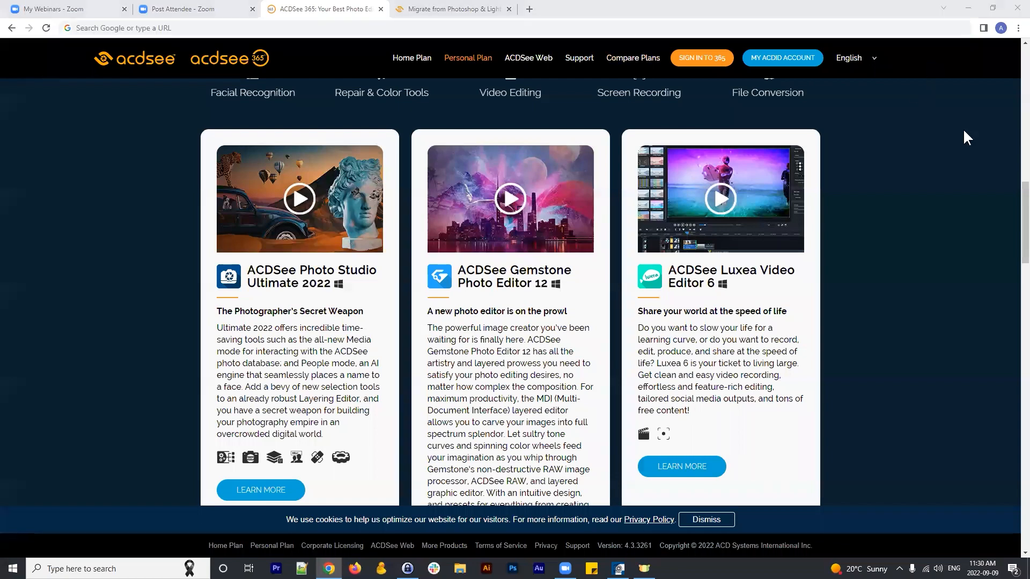
Switch back to ACDSee and leave the Landscape 148 edit for Manage mode, discarding the Liquify changes
click(968, 8)
click(710, 20)
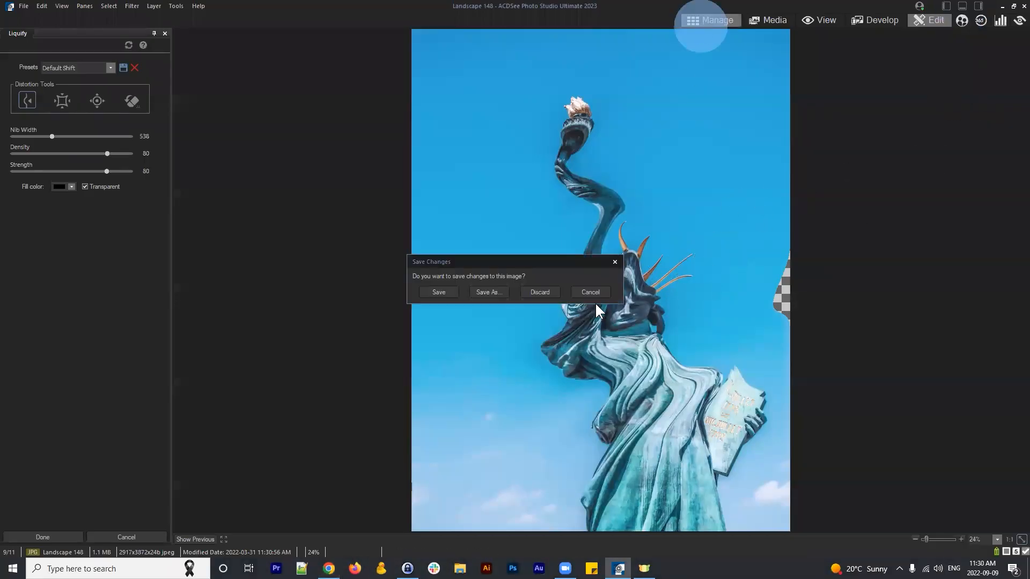
click(547, 293)
Open Landscape 148 in Edit mode and duplicate its image layer
click(928, 20)
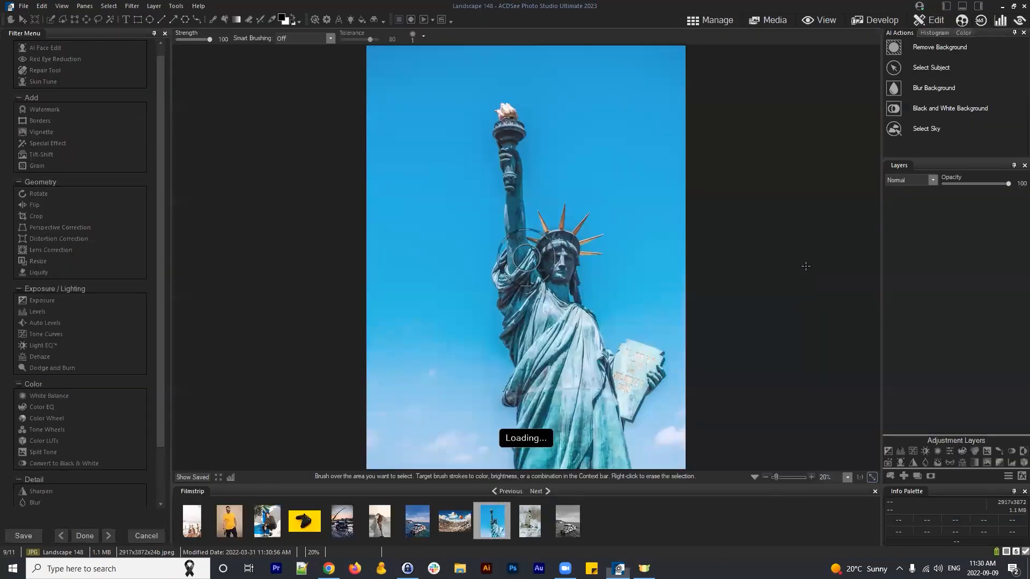
right_click(977, 214)
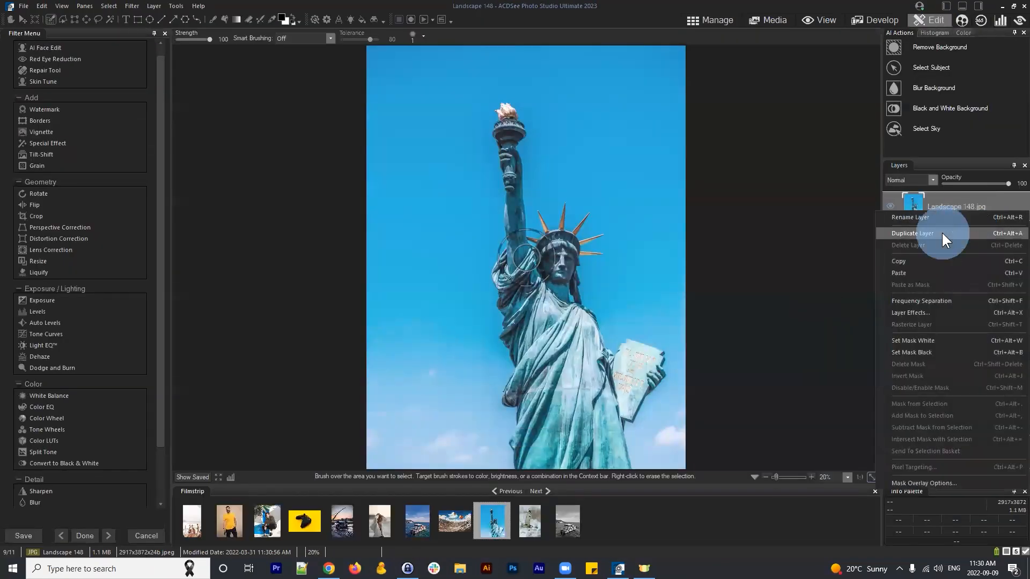
click(942, 232)
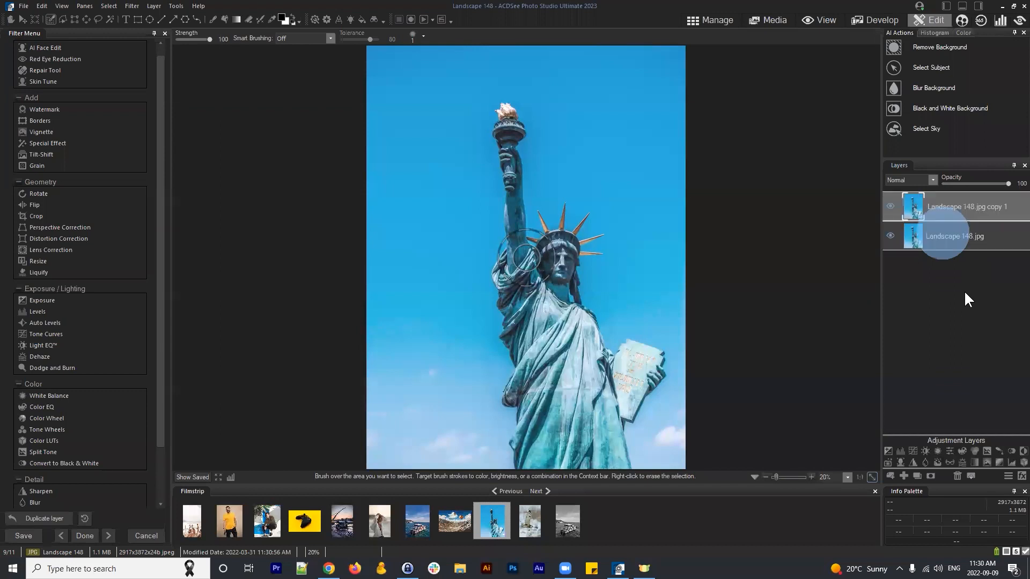
Warp the statue on the duplicated layer with Liquify, apply the filter, and hide and reshow the layer to compare
click(39, 272)
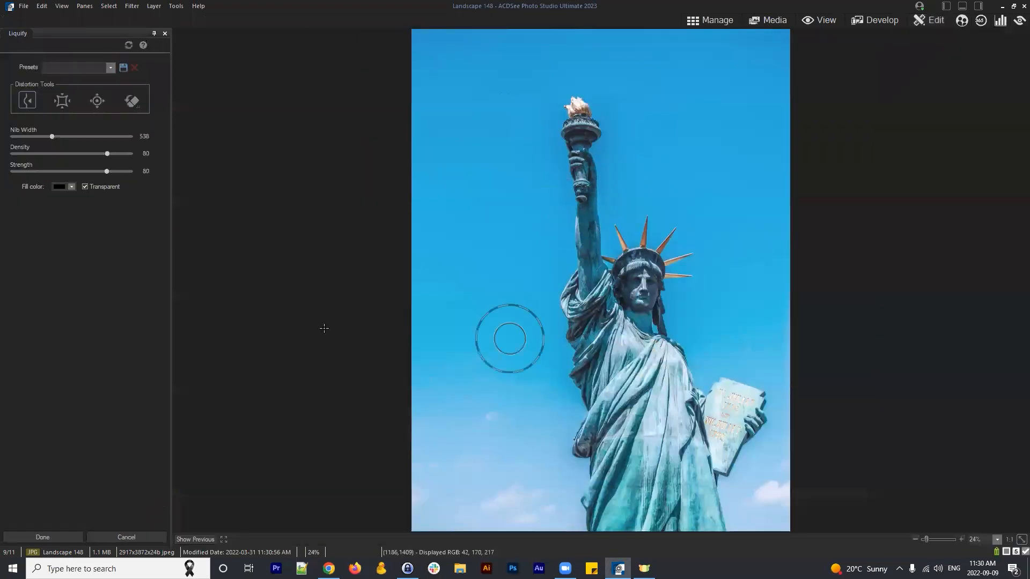
mouse_move(407, 241)
mouse_down()
mouse_move(646, 330)
mouse_move(709, 230)
mouse_move(489, 226)
mouse_move(669, 220)
mouse_move(690, 328)
mouse_move(656, 403)
mouse_up()
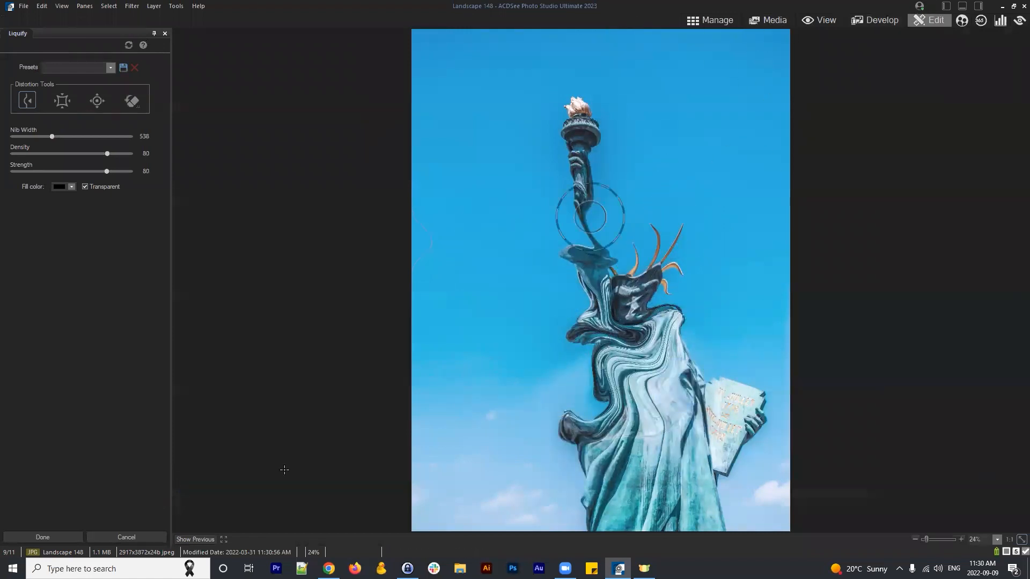
click(56, 536)
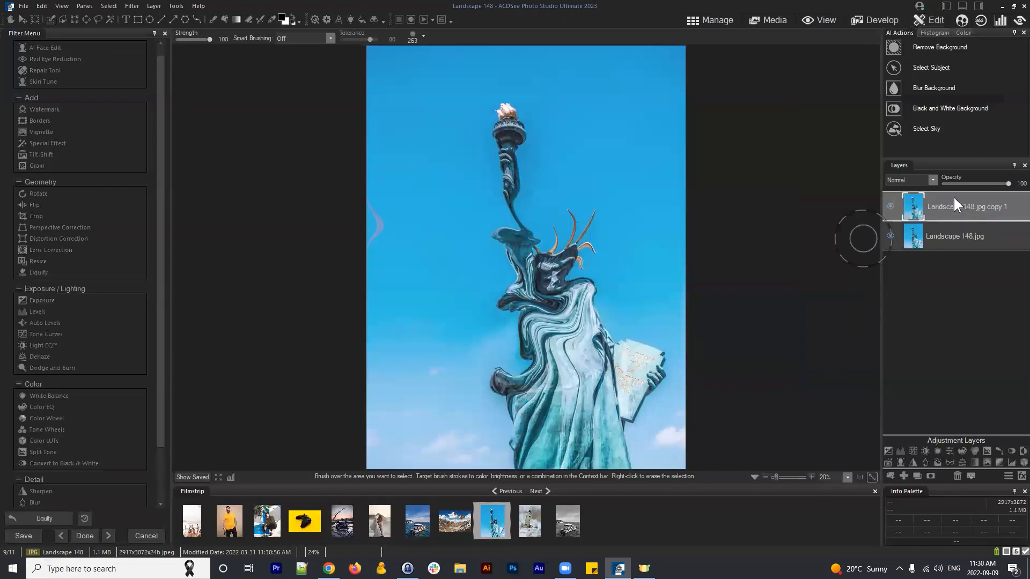
click(890, 205)
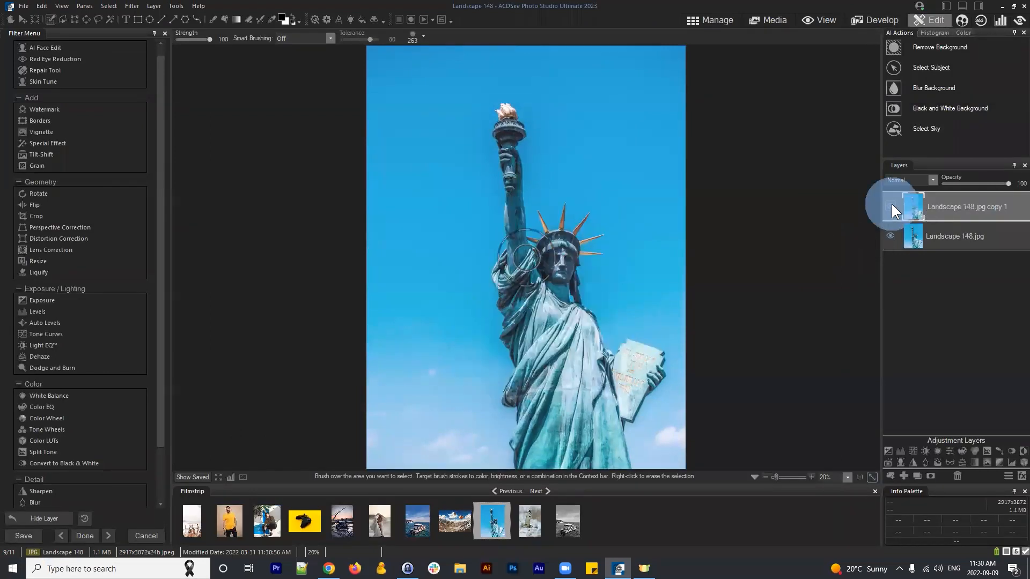
click(891, 205)
Rename the duplicated layer as "Liquify Destruct"
right_click(951, 205)
click(913, 212)
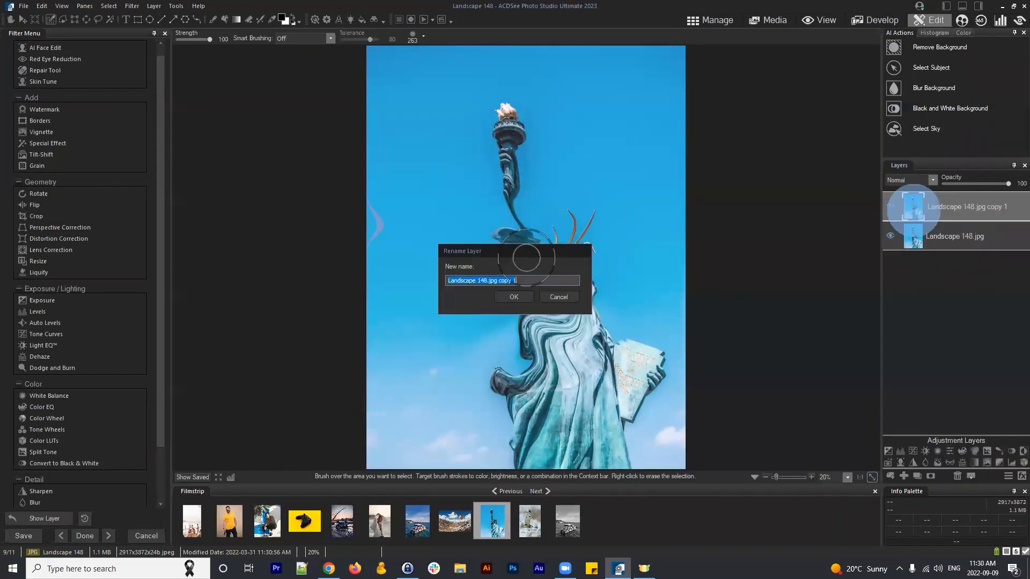
text(Liquify Destru)
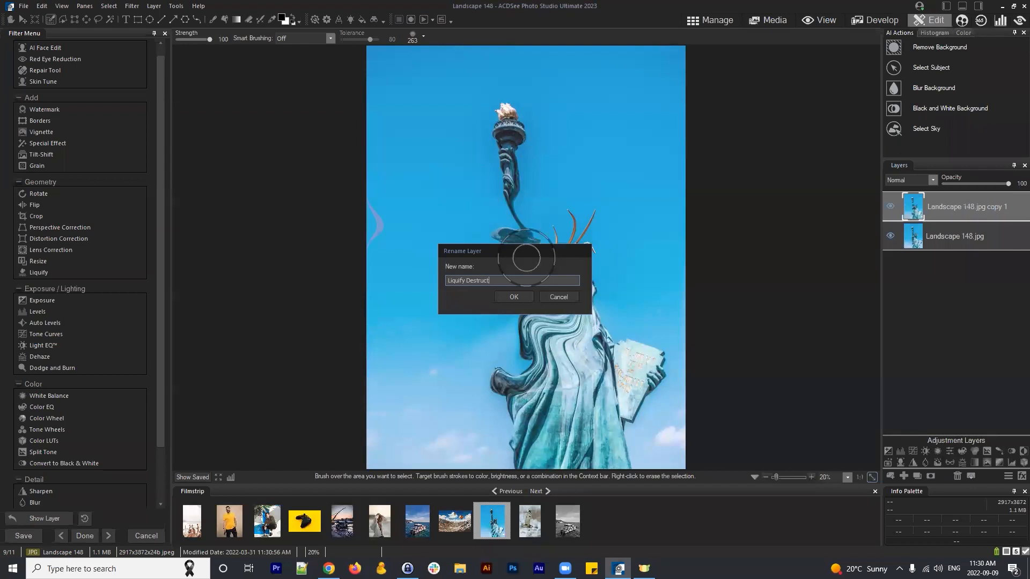
text(ct)
click(533, 297)
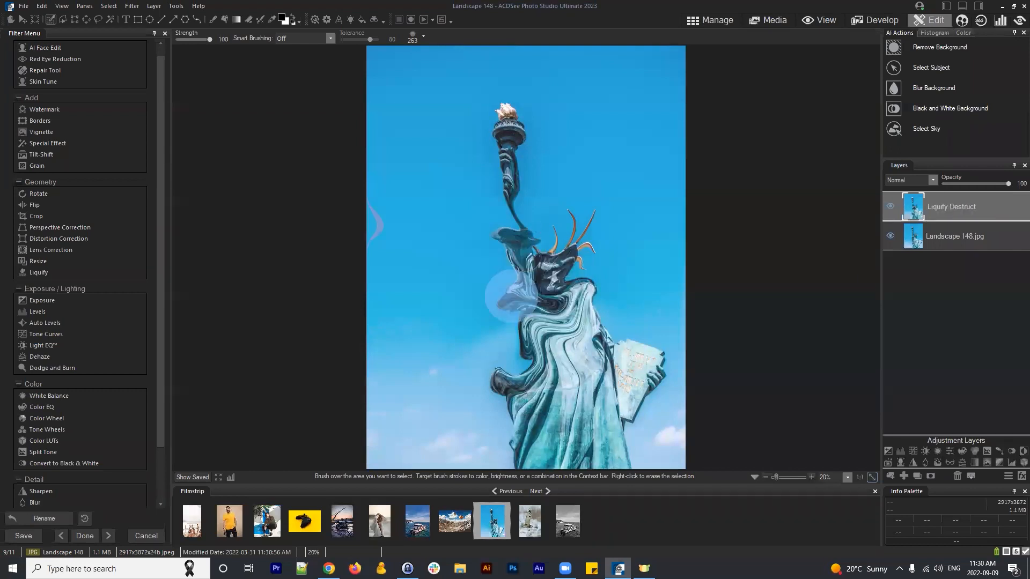
Toggle the Liquify Destruct layer's visibility several times to compare the warped statue with the original
click(888, 206)
click(888, 206)
click(889, 206)
click(888, 206)
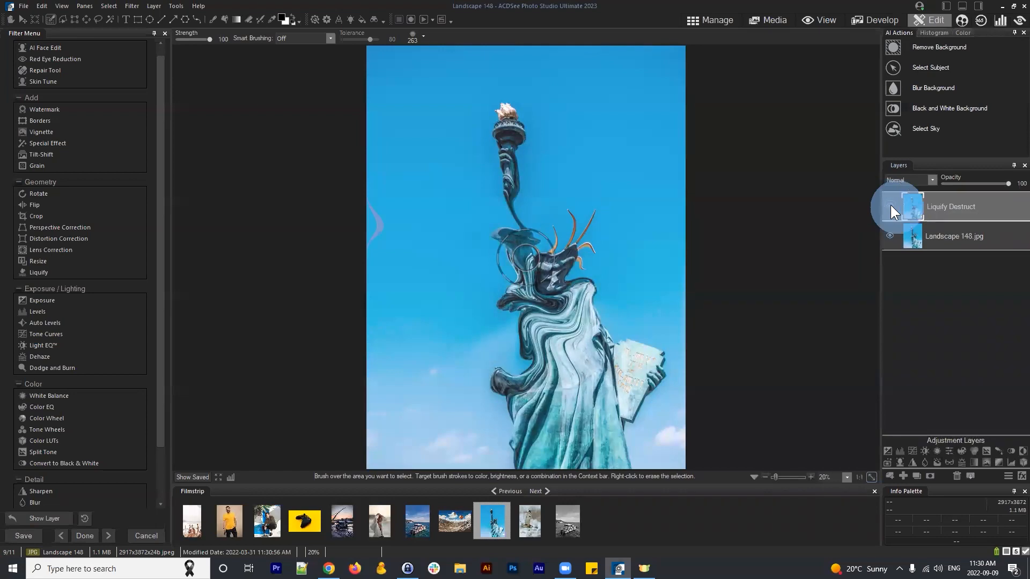
click(888, 206)
click(888, 206)
Save the layered image as Landscape 148 in the ACDC file format in the AI Actions folder
click(24, 6)
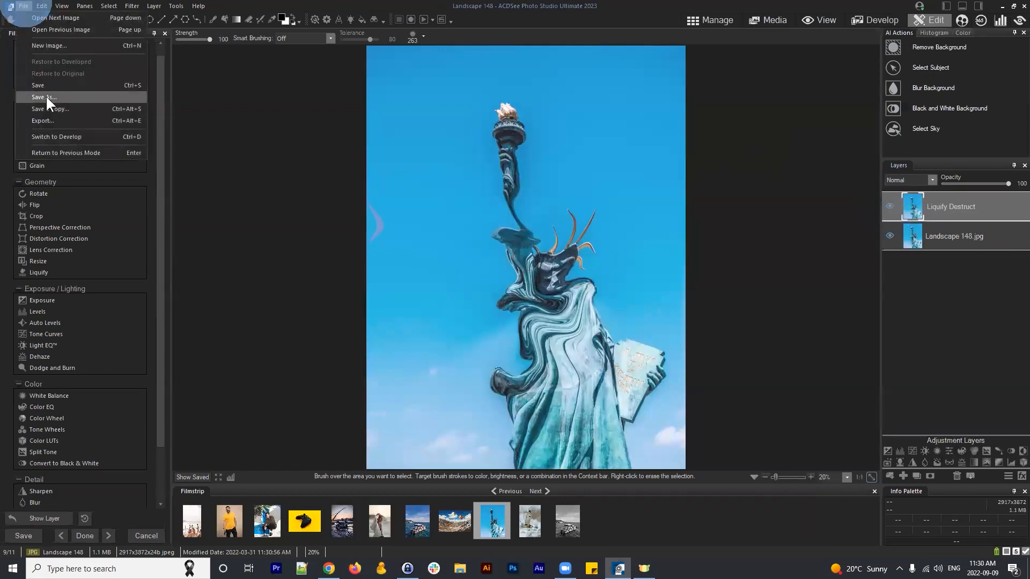
click(47, 97)
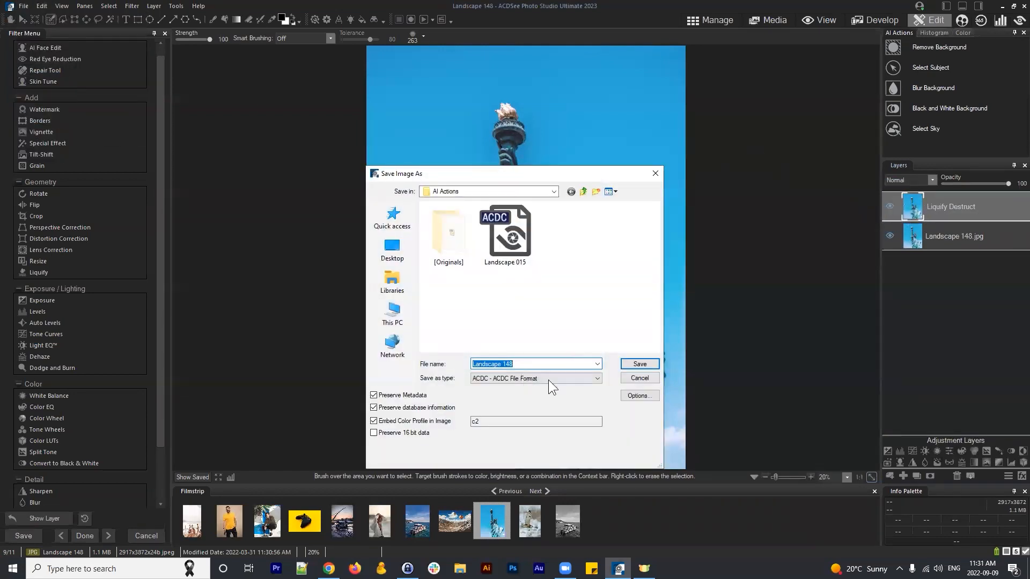
click(638, 364)
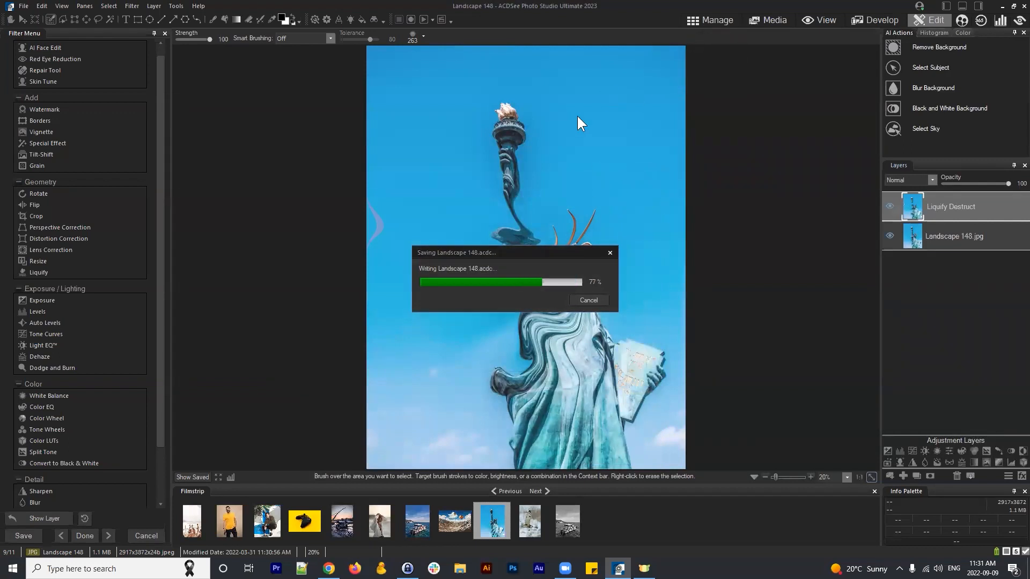
Go to Manage mode, reopen the ACDC version of Landscape 148 in Edit mode, and toggle the Liquify Destruct layer off and on
click(711, 20)
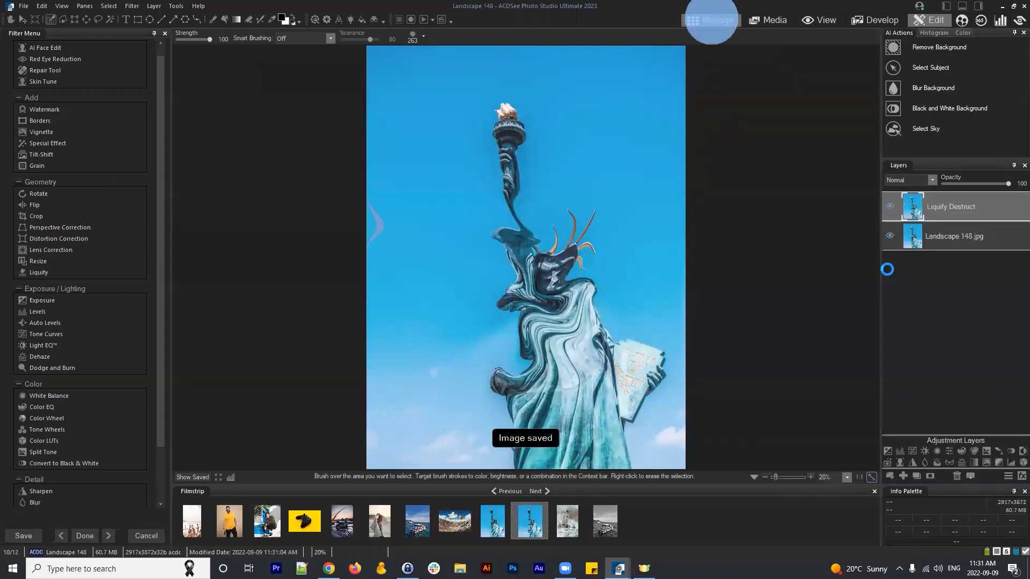
click(364, 197)
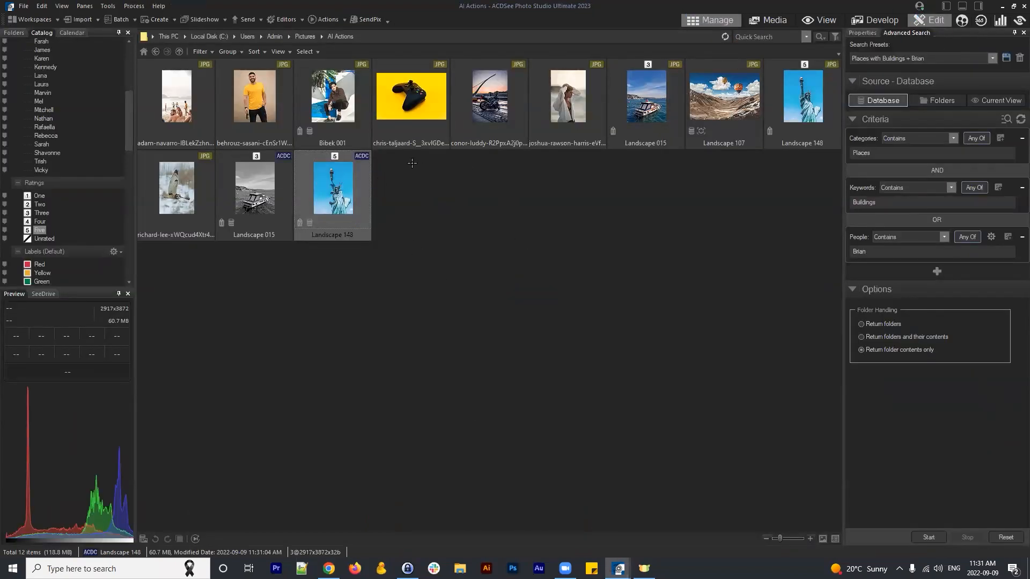
click(928, 20)
click(940, 236)
click(889, 207)
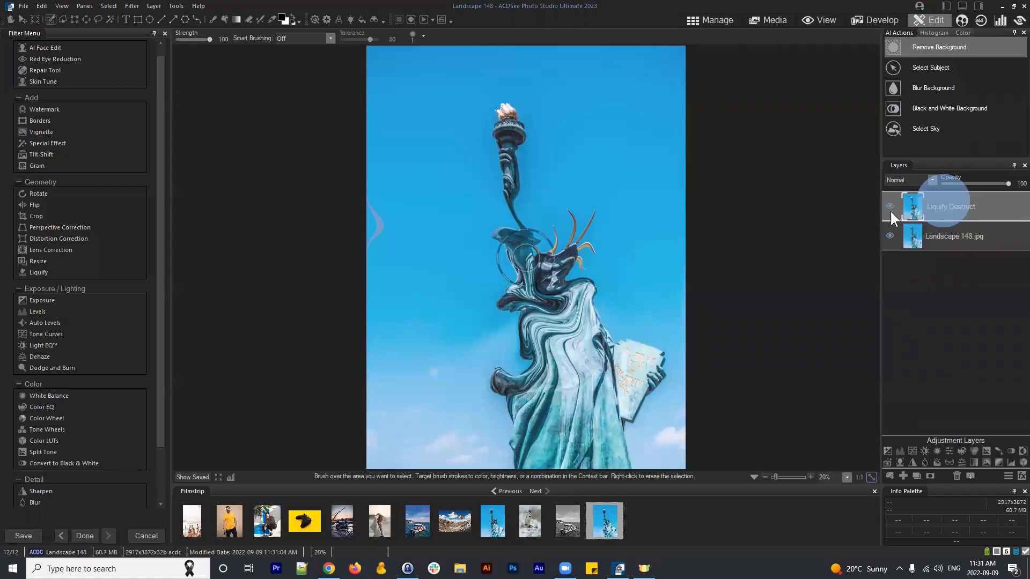
click(888, 203)
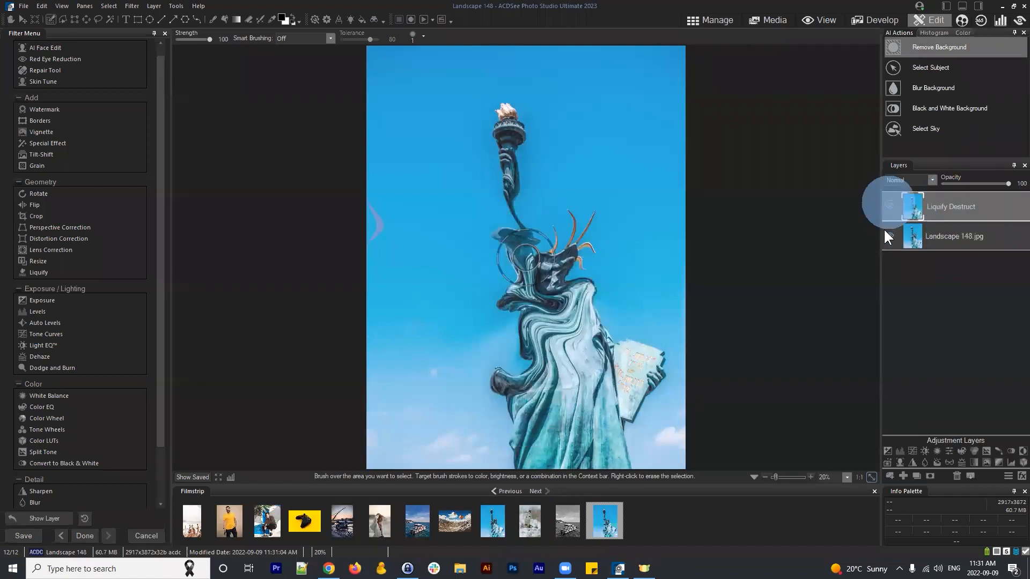
click(947, 298)
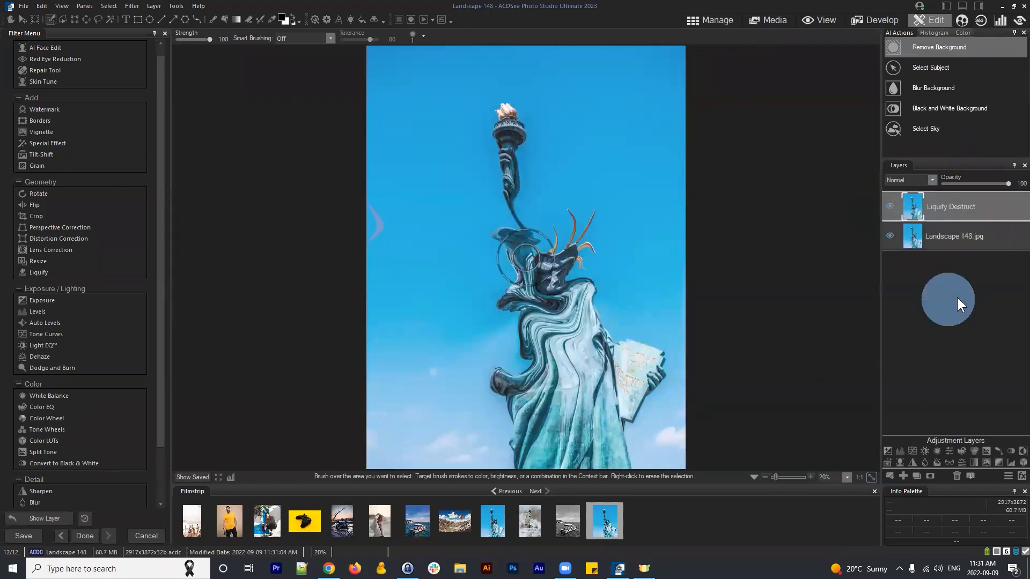
mouse_move(954, 194)
mouse_down()
mouse_move(941, 210)
mouse_move(944, 195)
mouse_up()
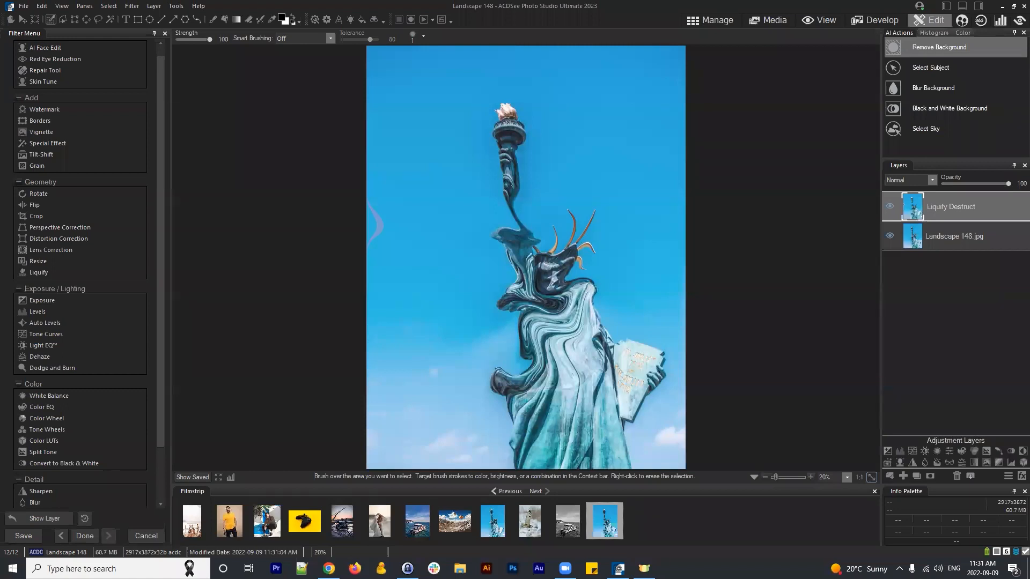
click(976, 337)
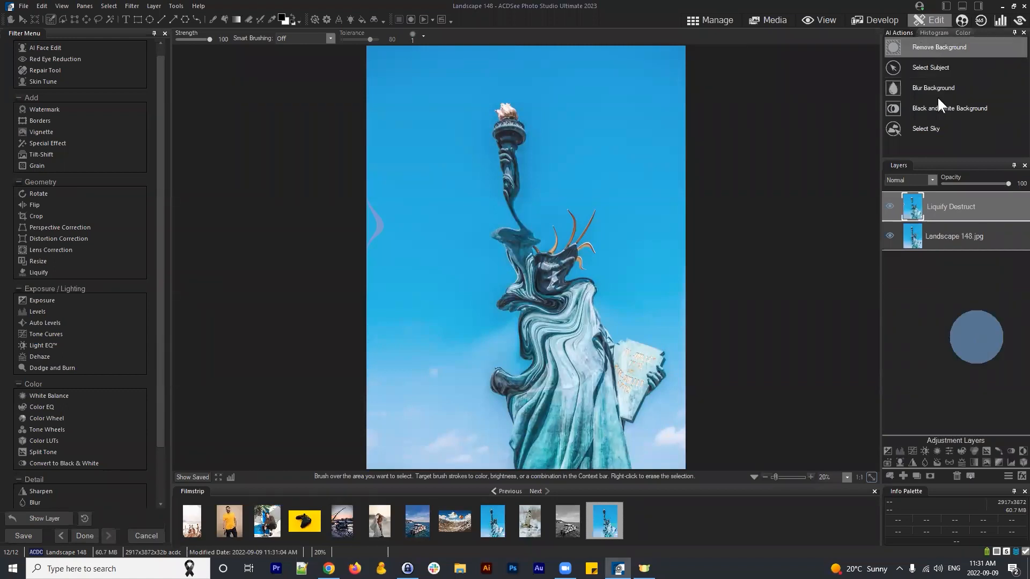
Delete the Liquify Destruct layer and remove the background from the Landscape 148.jpg layer with the AI action
click(949, 211)
click(957, 476)
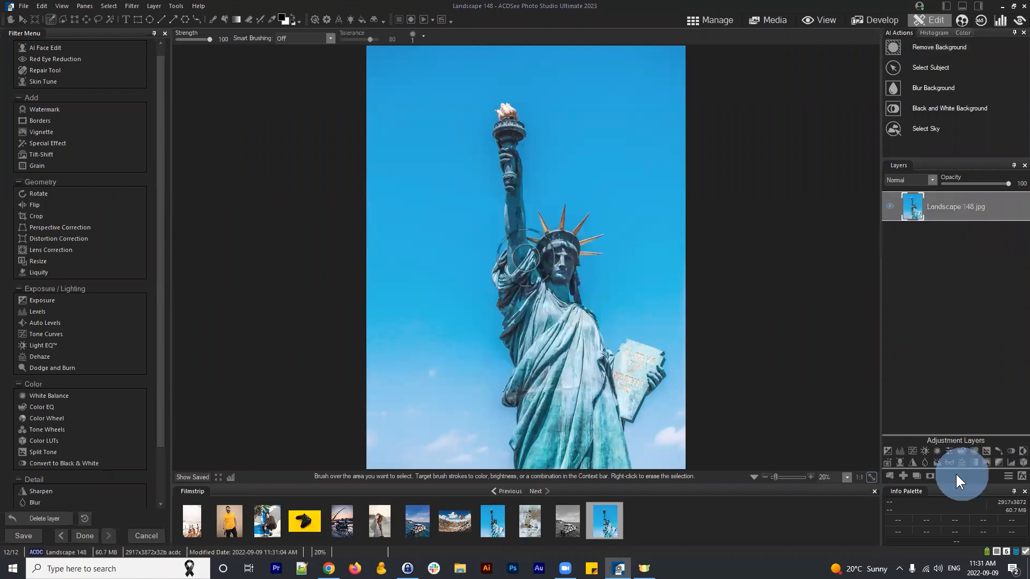
click(942, 46)
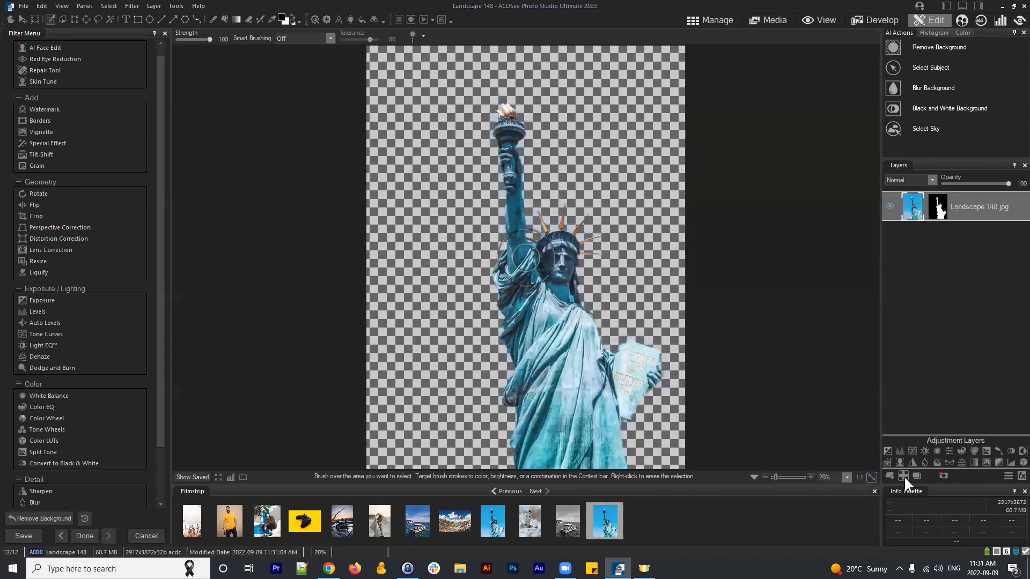
Add a blank layer beneath the Landscape 148.jpg layer and fill it with black
click(903, 475)
drag(961, 208, 964, 246)
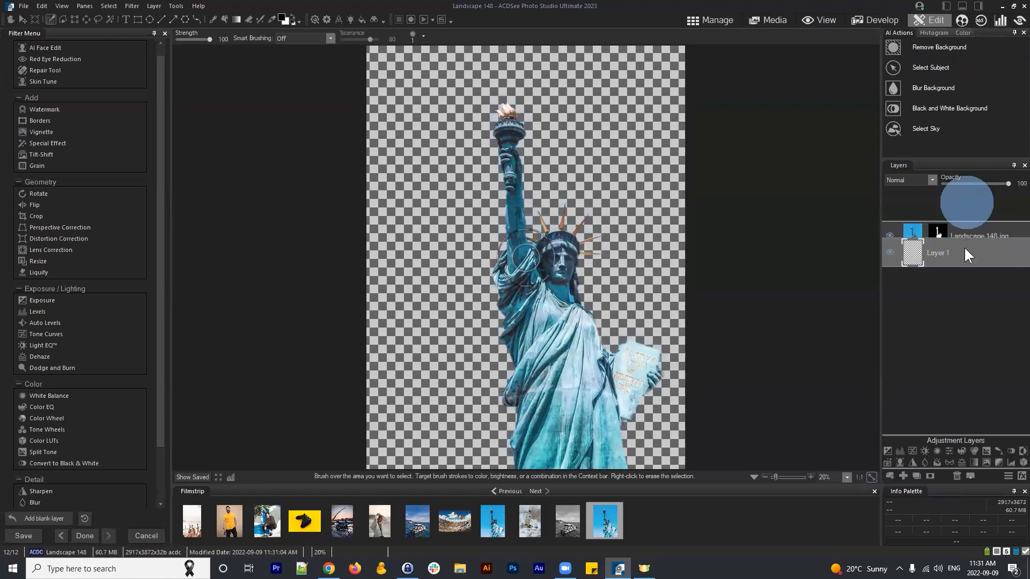
click(225, 19)
click(435, 138)
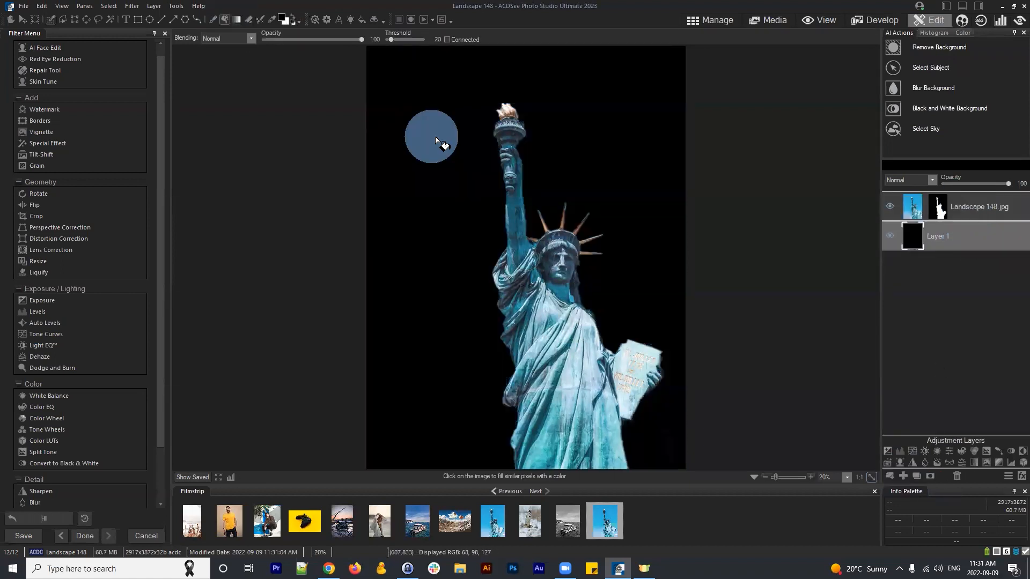
Examine the Landscape 148.jpg layer and its mask, and reselect the black fill layer
click(932, 298)
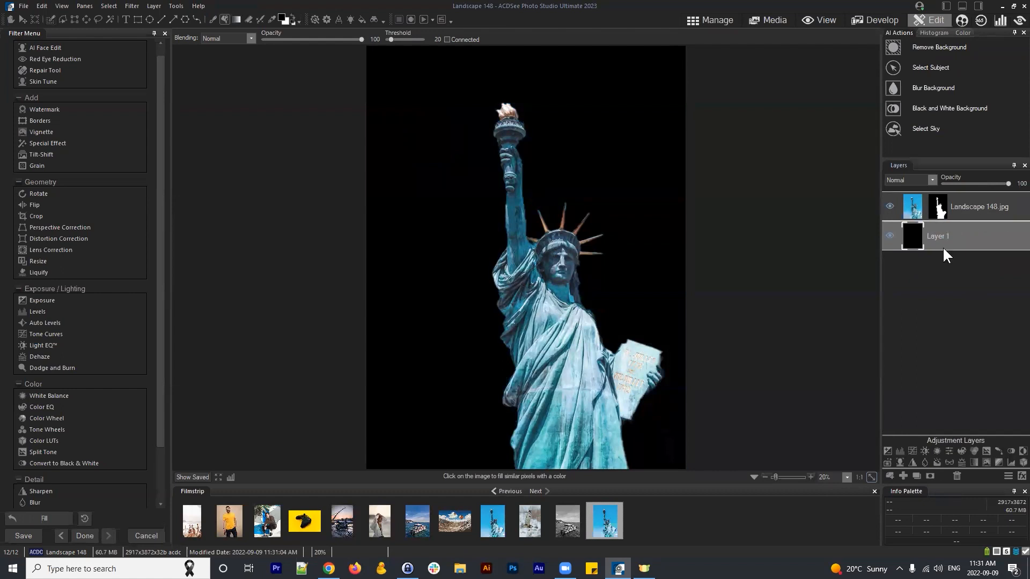
click(976, 206)
click(939, 211)
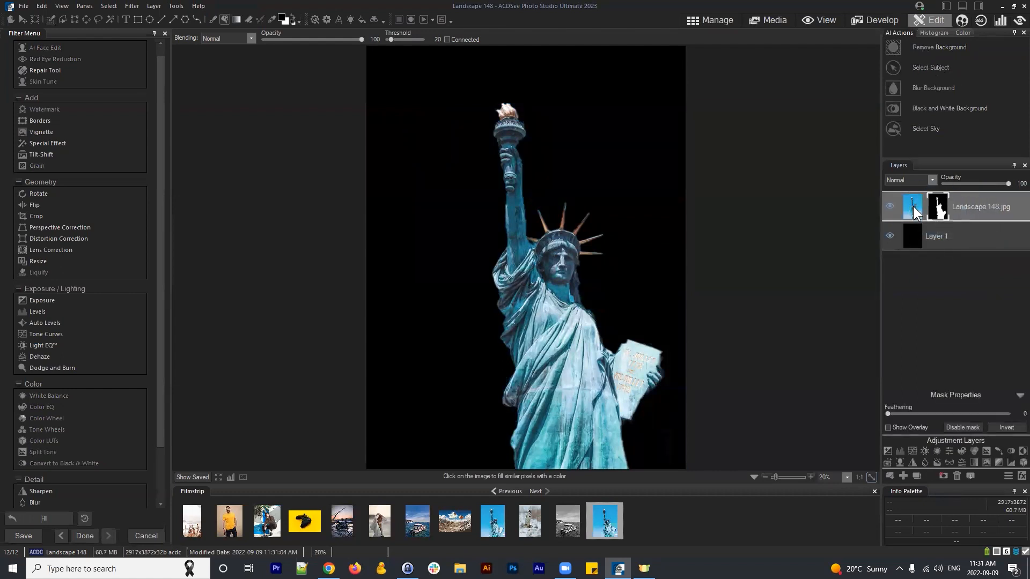
click(949, 239)
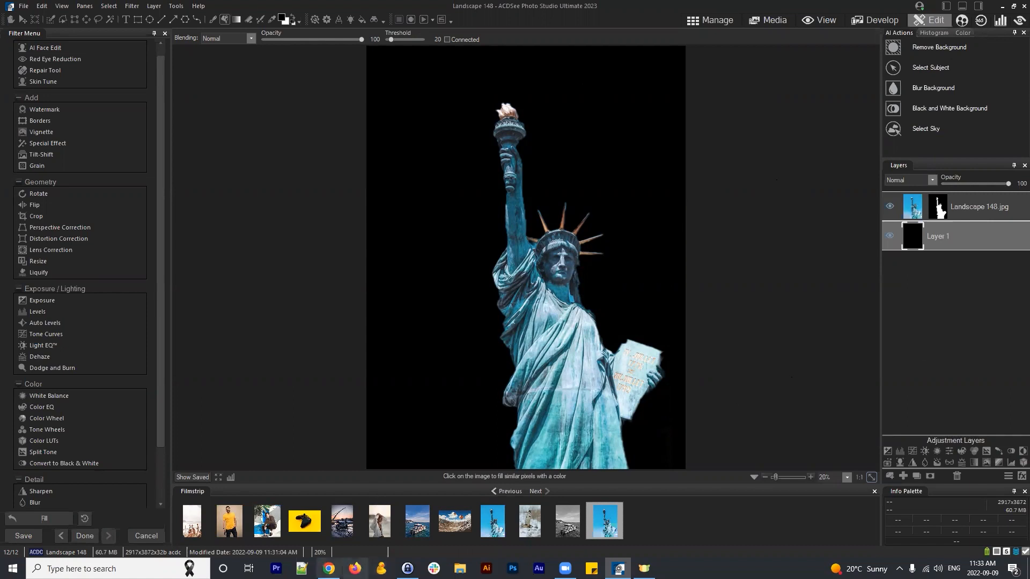
Switch to Chrome, view ACDSee's YouTube channel in a new tab, close it, and return to ACDSee
click(329, 569)
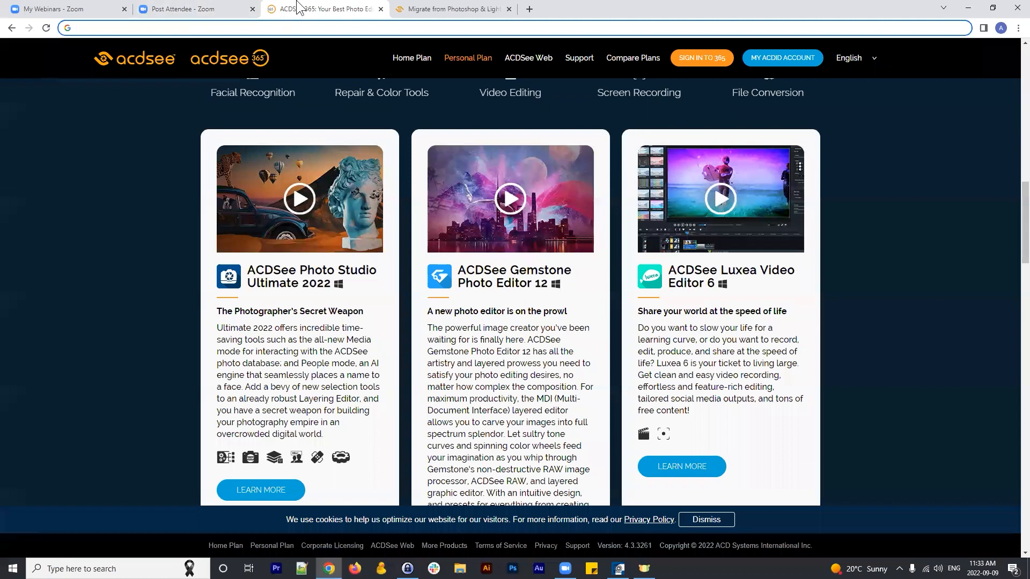
click(530, 9)
click(102, 46)
click(253, 28)
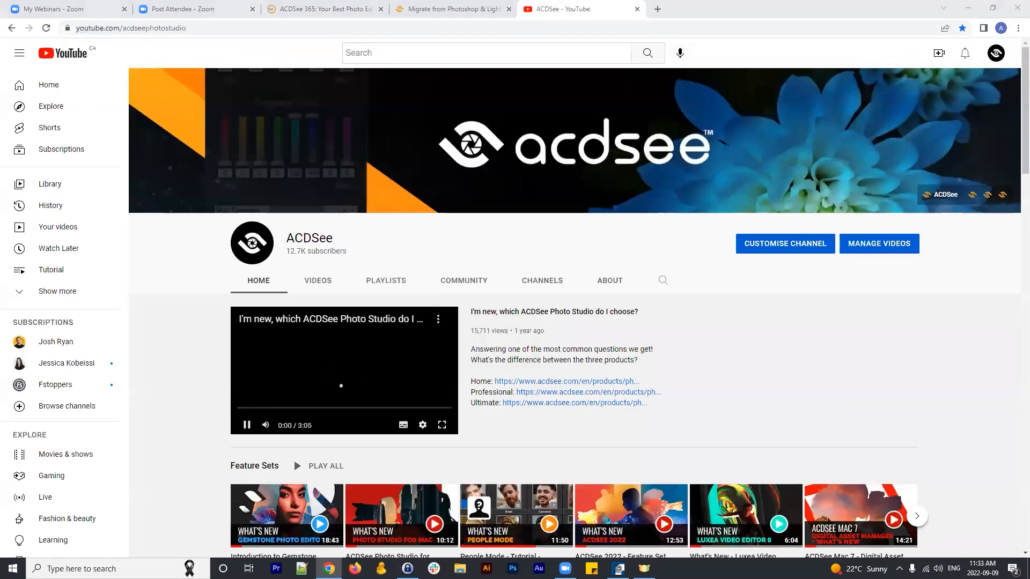
click(638, 10)
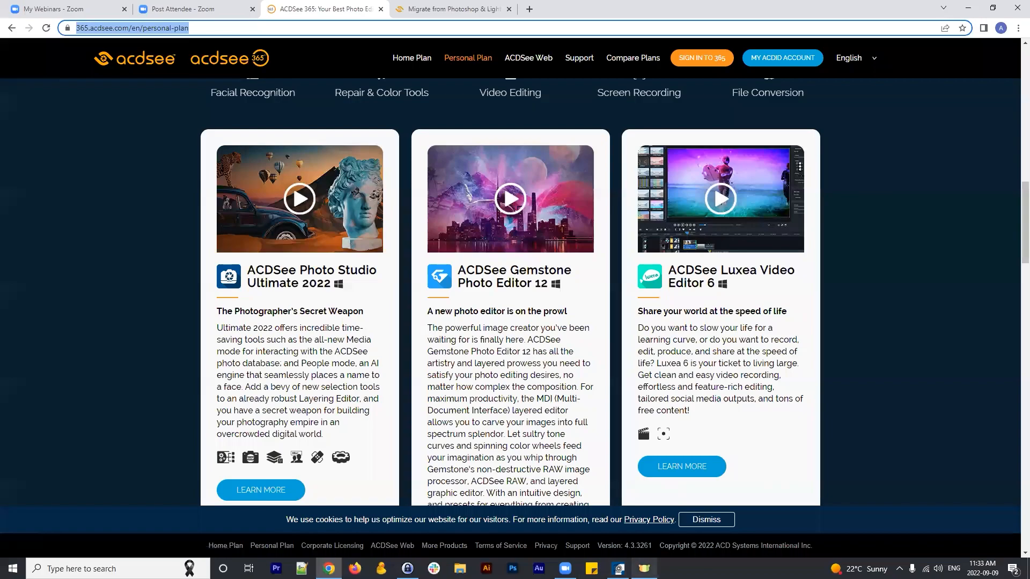
click(970, 9)
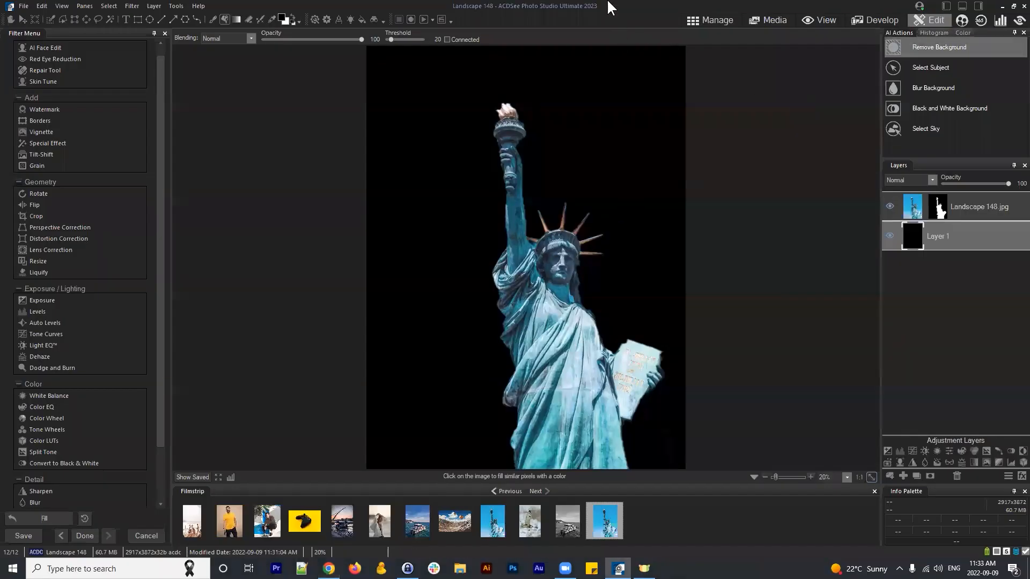